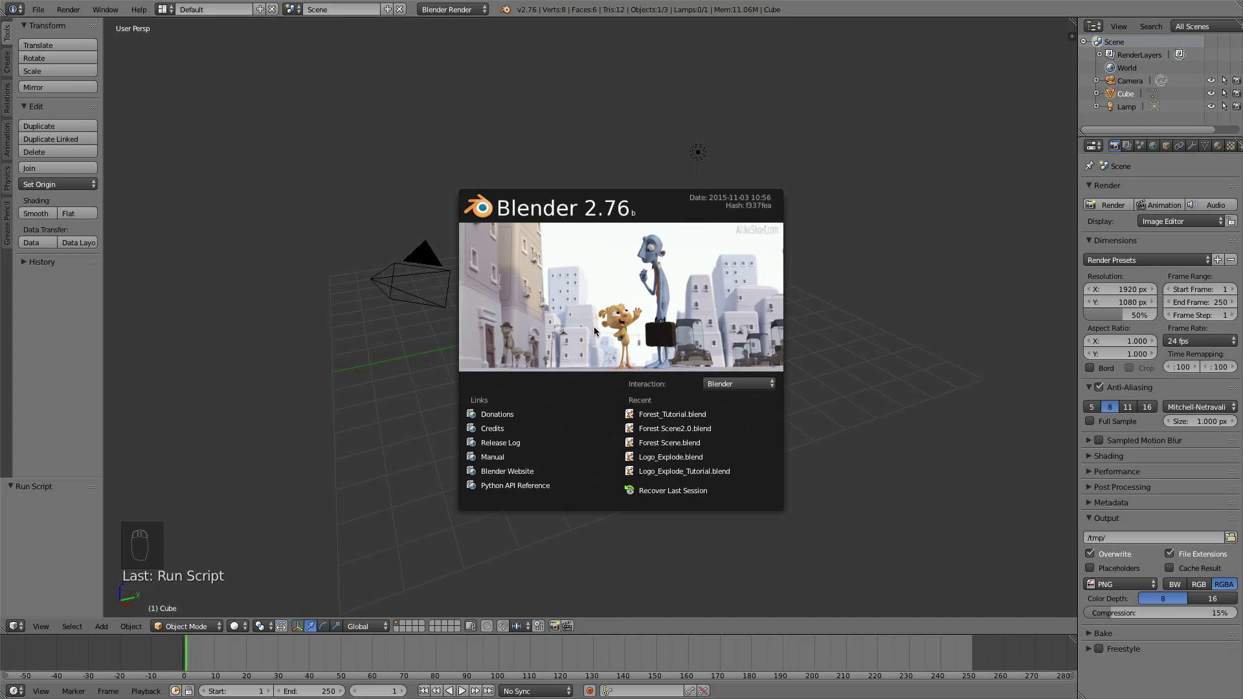
- Dismiss the splash screen and look over the default scene with its cube, camera and lamp
{"action": "left_click", "coordinate": [706, 315]}
{"action": "scroll", "coordinate": [678, 346], "scroll_direction": "up", "scroll_amount": 1}
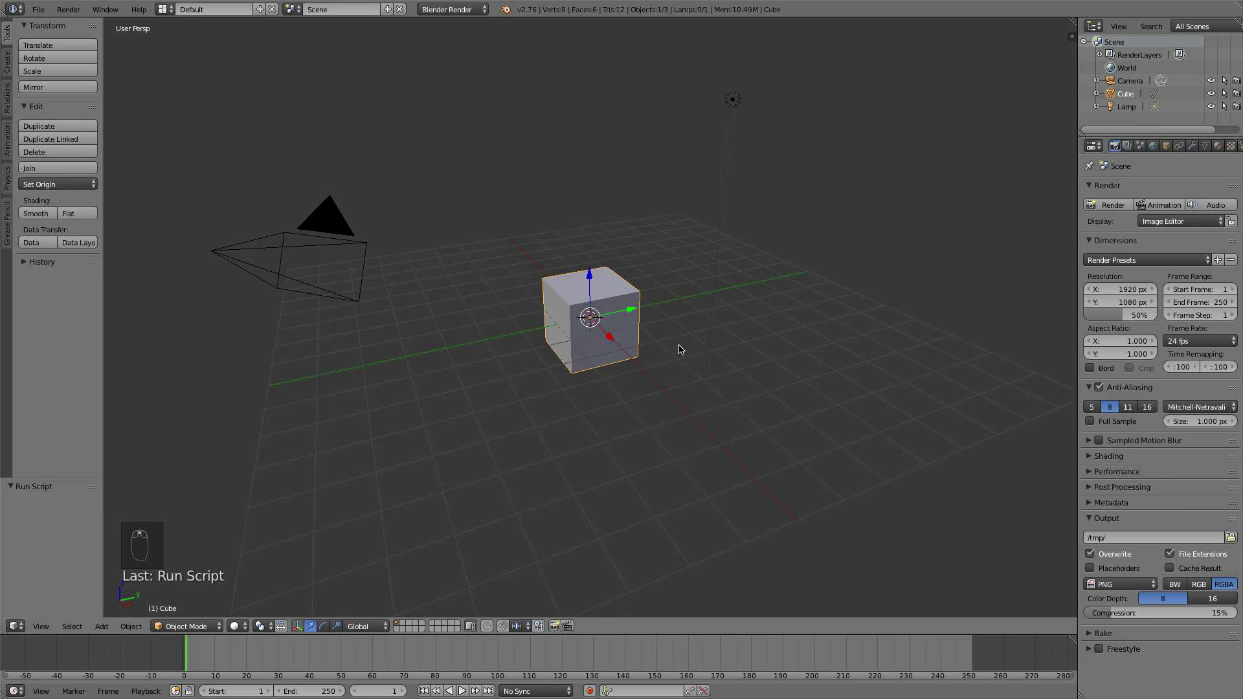
{"action": "middle_click_drag", "start_coordinate": [686, 356], "coordinate": [679, 358]}
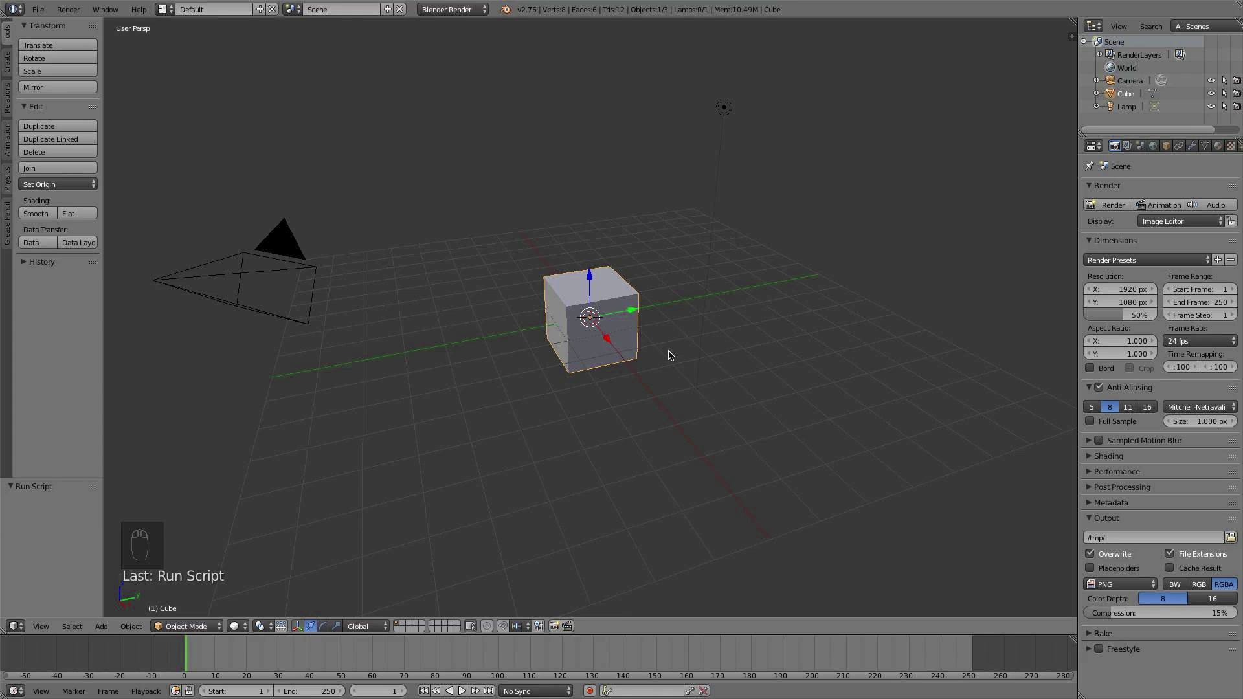
{"action": "scroll", "coordinate": [692, 355], "scroll_direction": "up", "scroll_amount": 1}
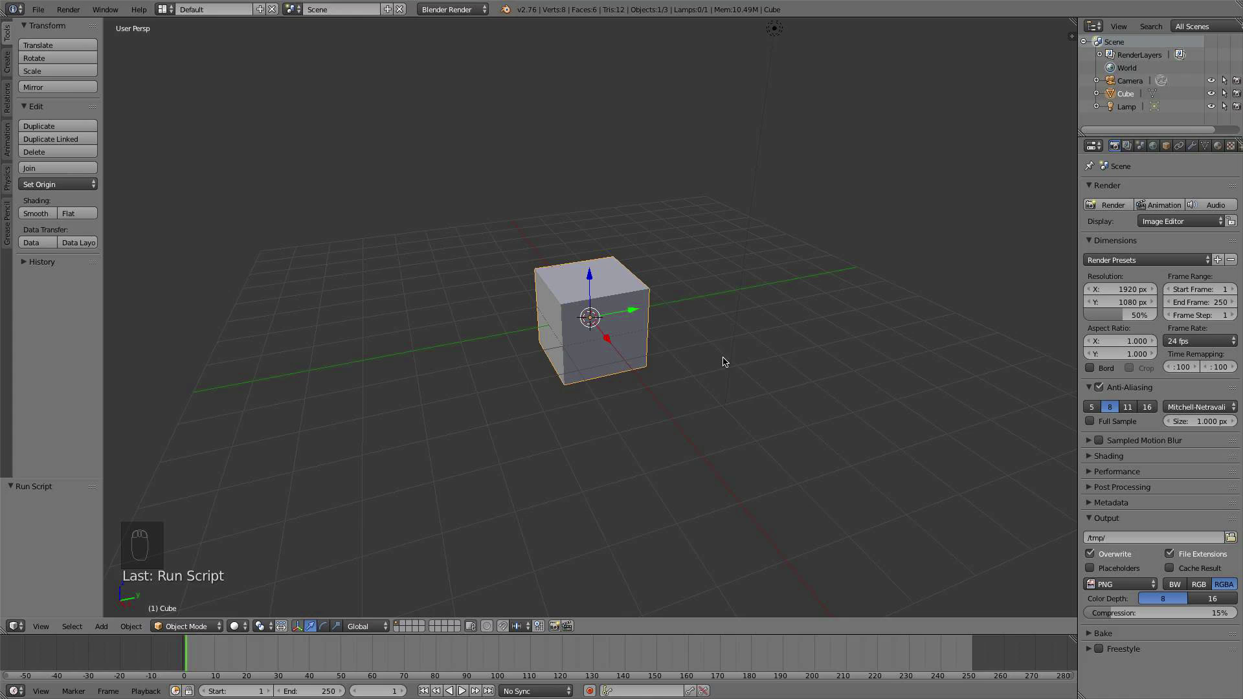
{"action": "scroll", "coordinate": [725, 361], "scroll_direction": "down", "scroll_amount": 2}
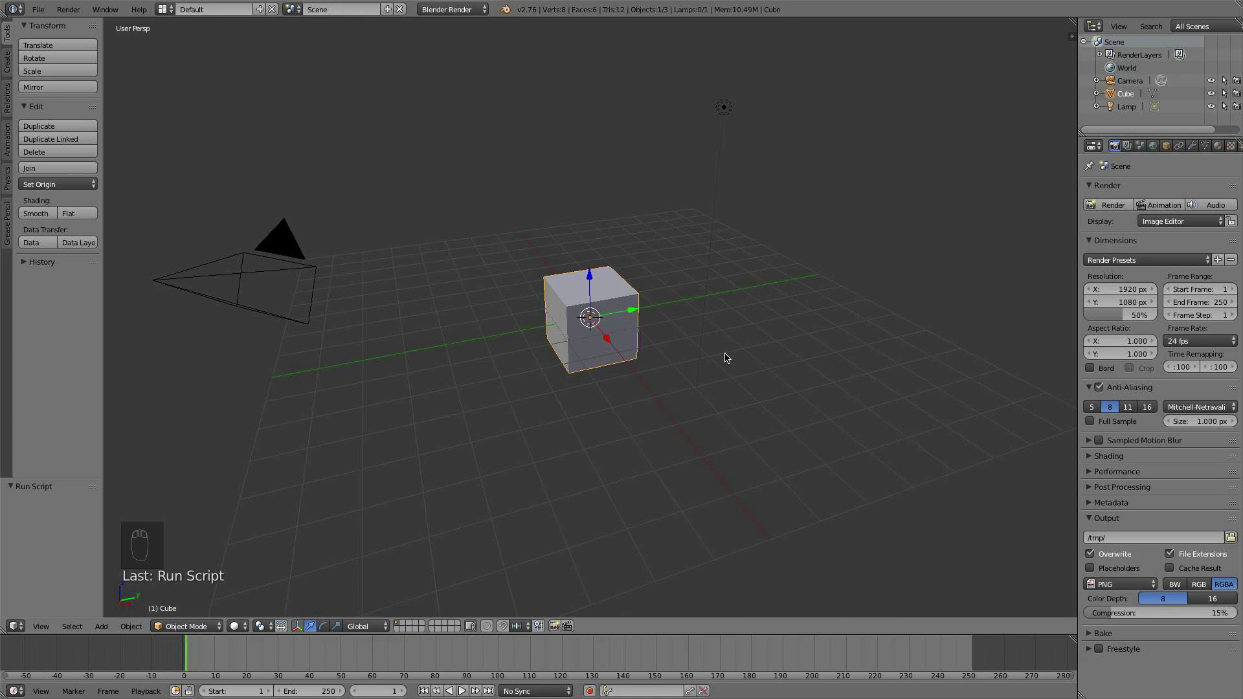
{"action": "middle_click_drag", "start_coordinate": [727, 354], "coordinate": [711, 412]}
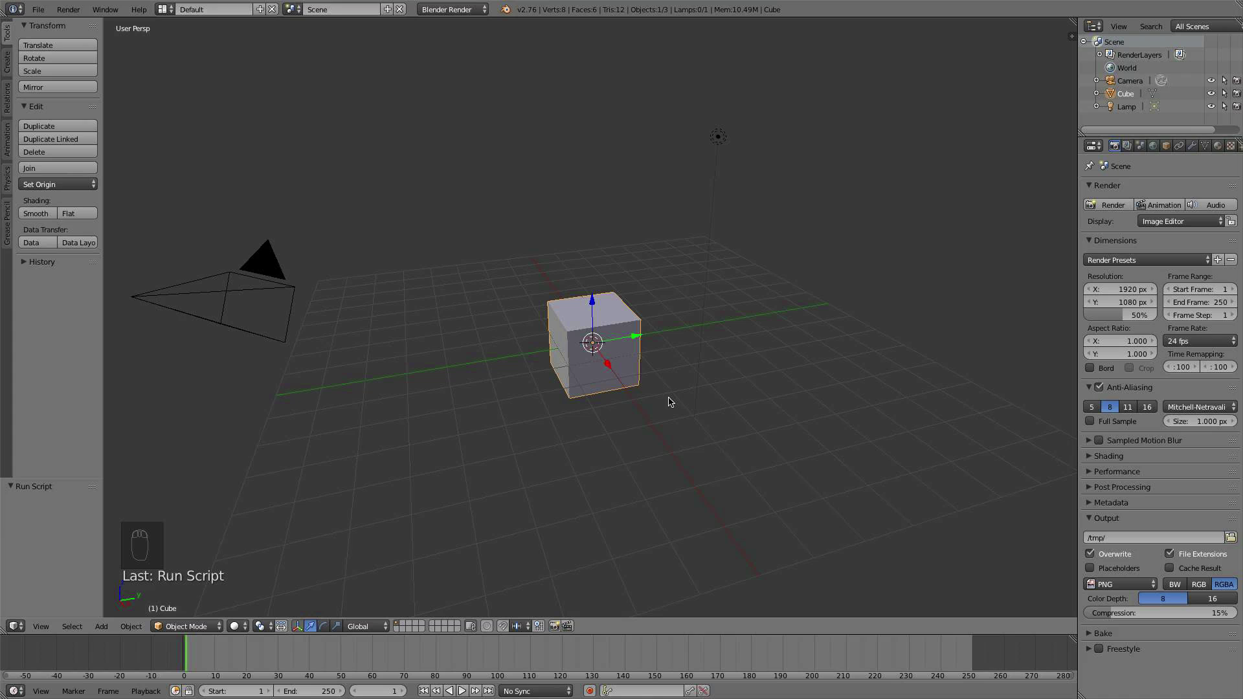
{"action": "middle_click_drag", "start_coordinate": [678, 401], "coordinate": [679, 411], "text": "shift"}
{"action": "scroll", "coordinate": [667, 397], "scroll_direction": "up", "scroll_amount": 1}
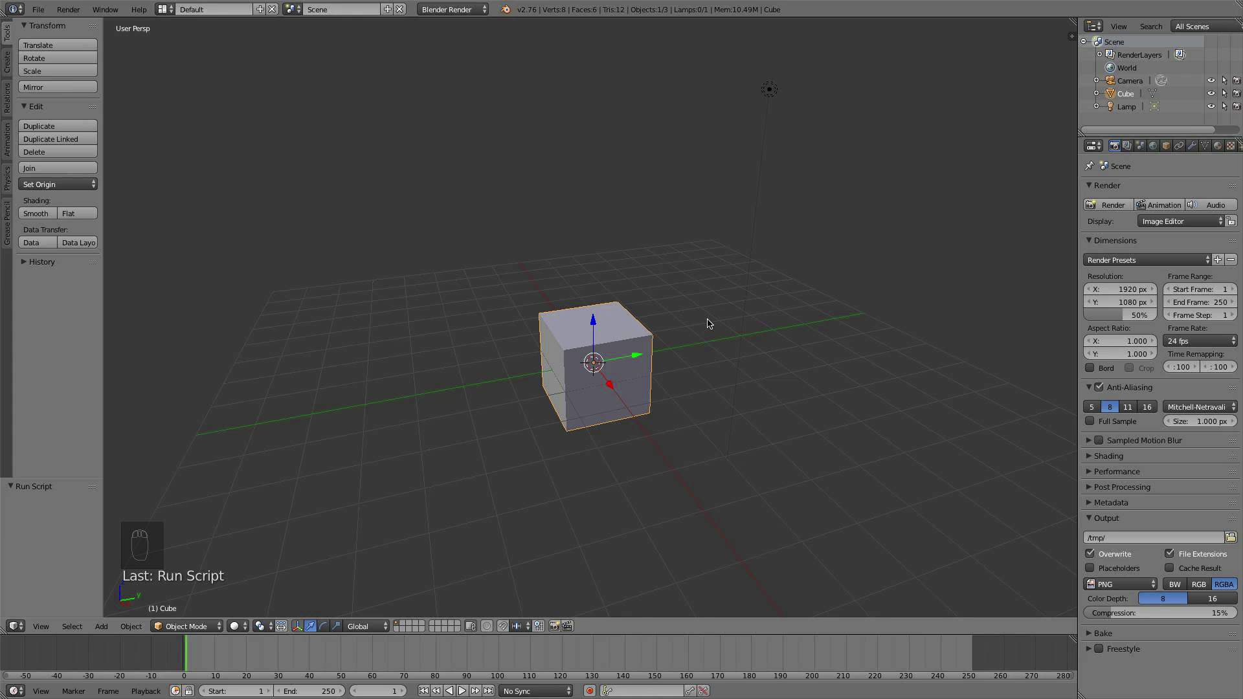
{"action": "scroll", "coordinate": [708, 324], "scroll_direction": "down", "scroll_amount": 1}
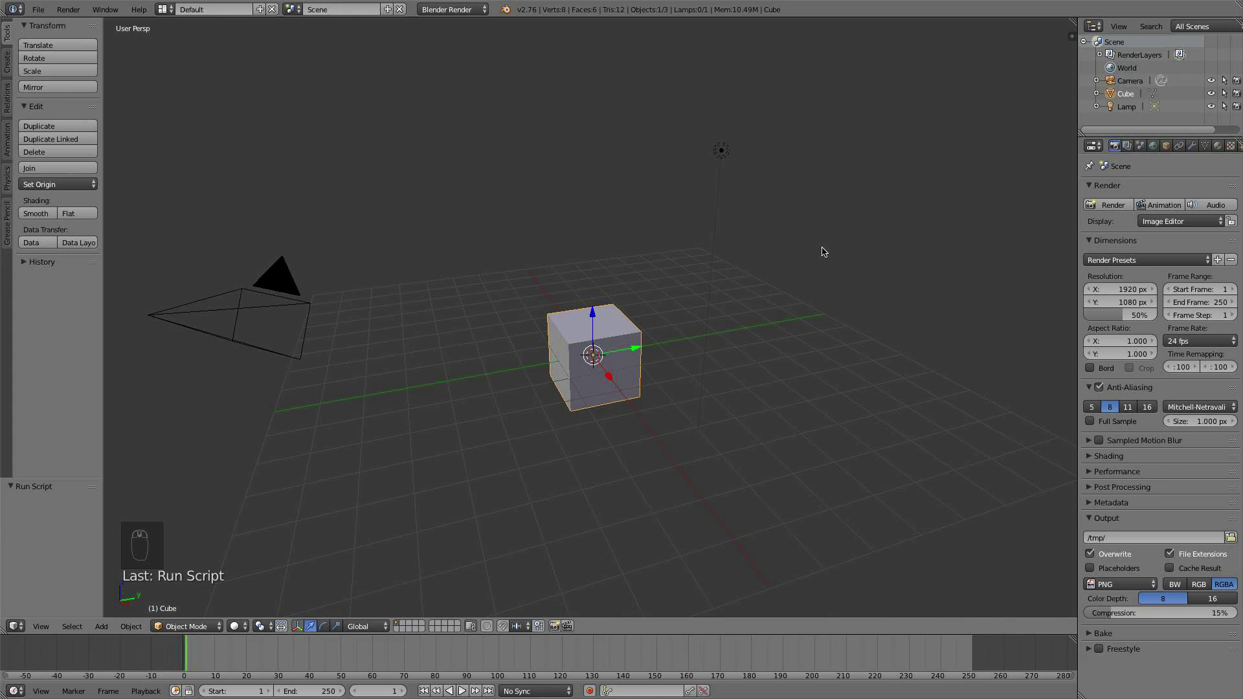
- Enable background images in the 3D viewport and load Reference_Photo.jpg from the Forest Tutorial folder
{"action": "key", "text": "n"}
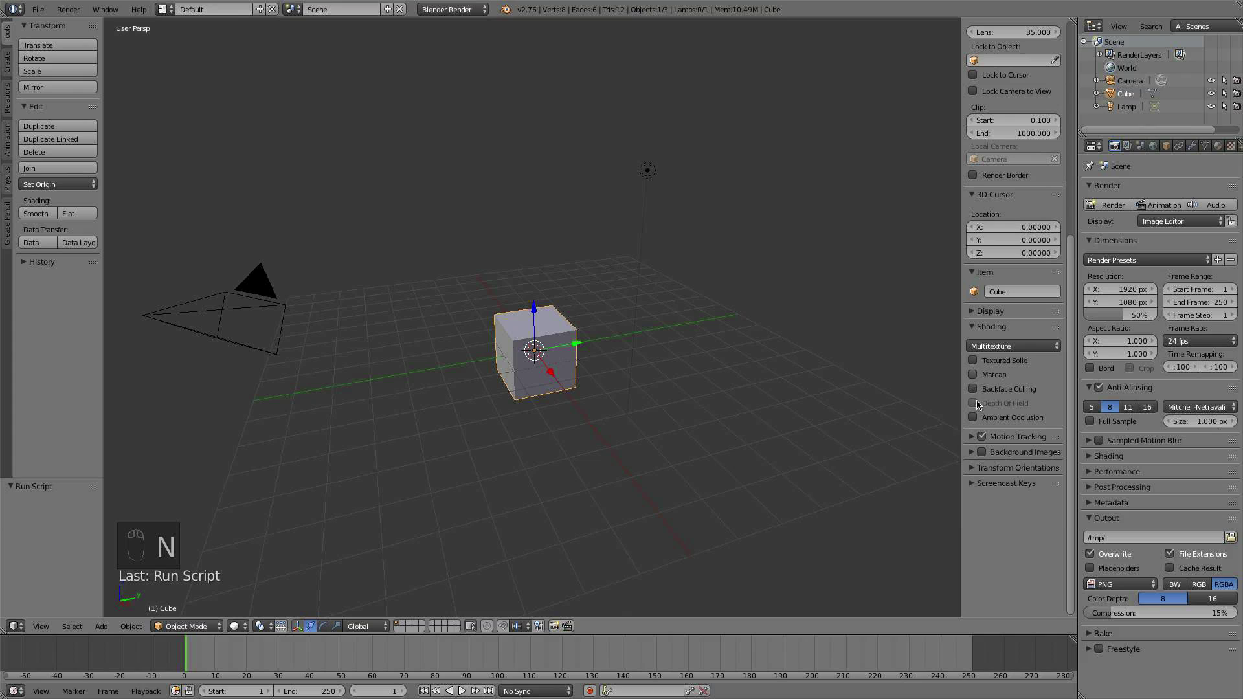
{"action": "left_click", "coordinate": [982, 453]}
{"action": "left_click", "coordinate": [981, 452]}
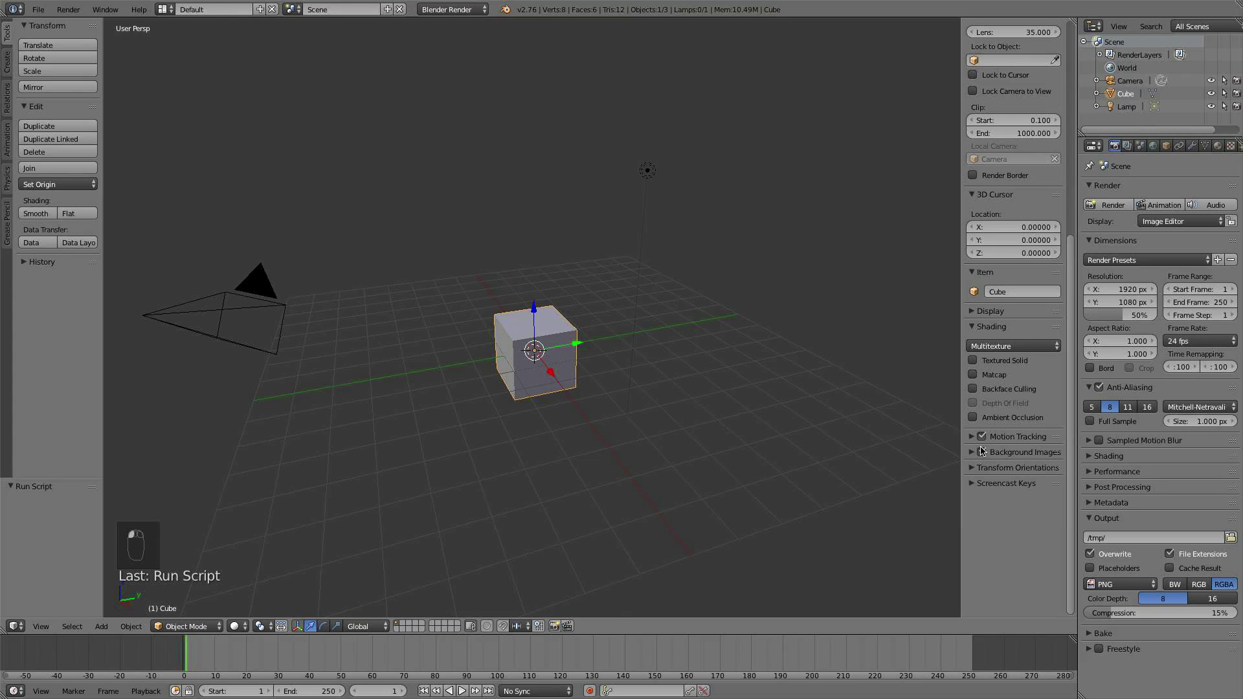
{"action": "left_click", "coordinate": [974, 452]}
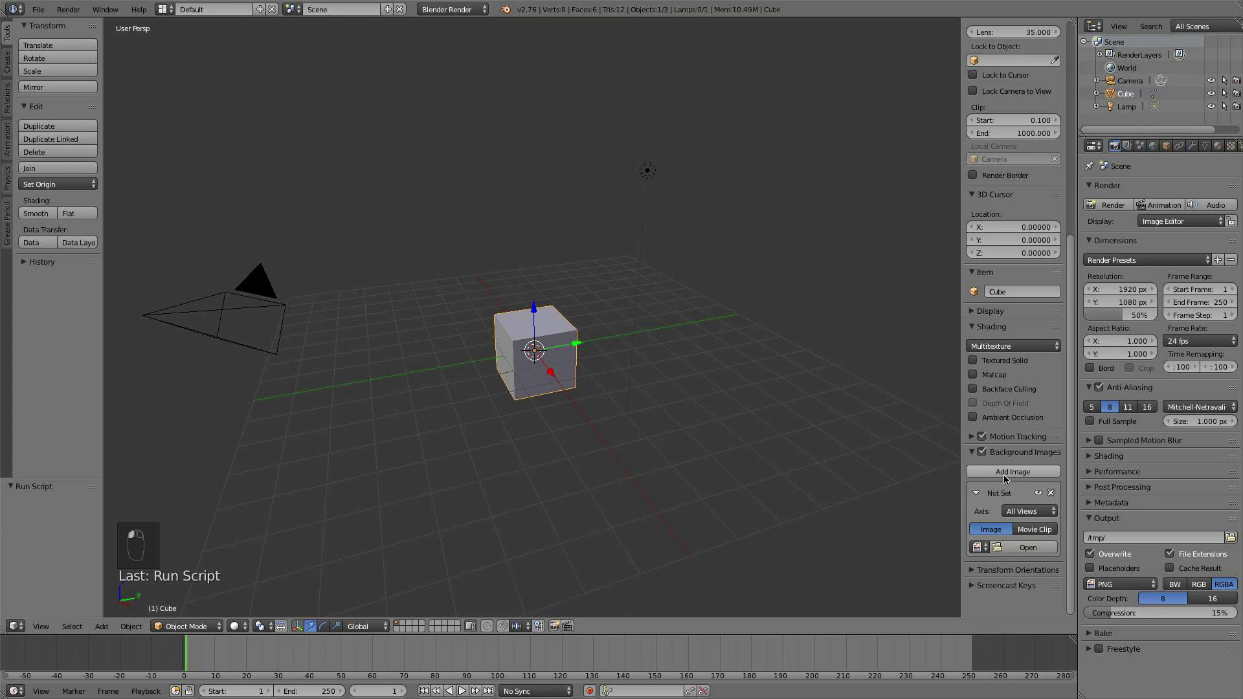
{"action": "left_click", "coordinate": [1028, 548]}
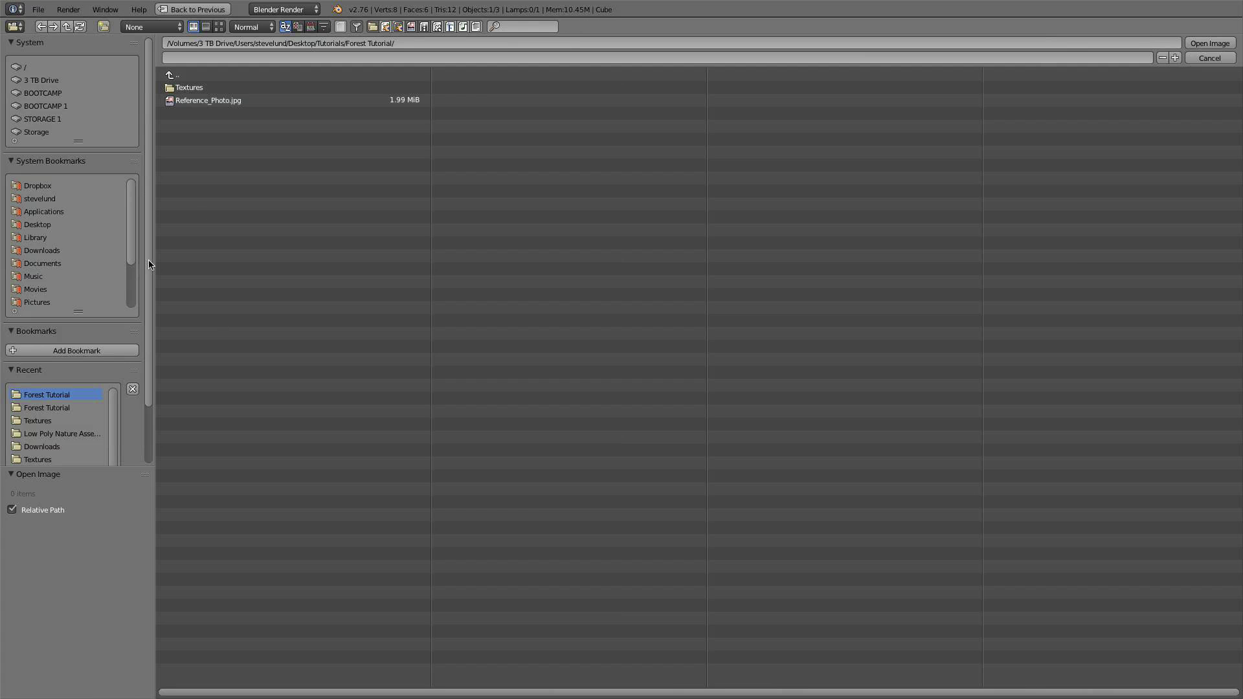
{"action": "left_click", "coordinate": [203, 102]}
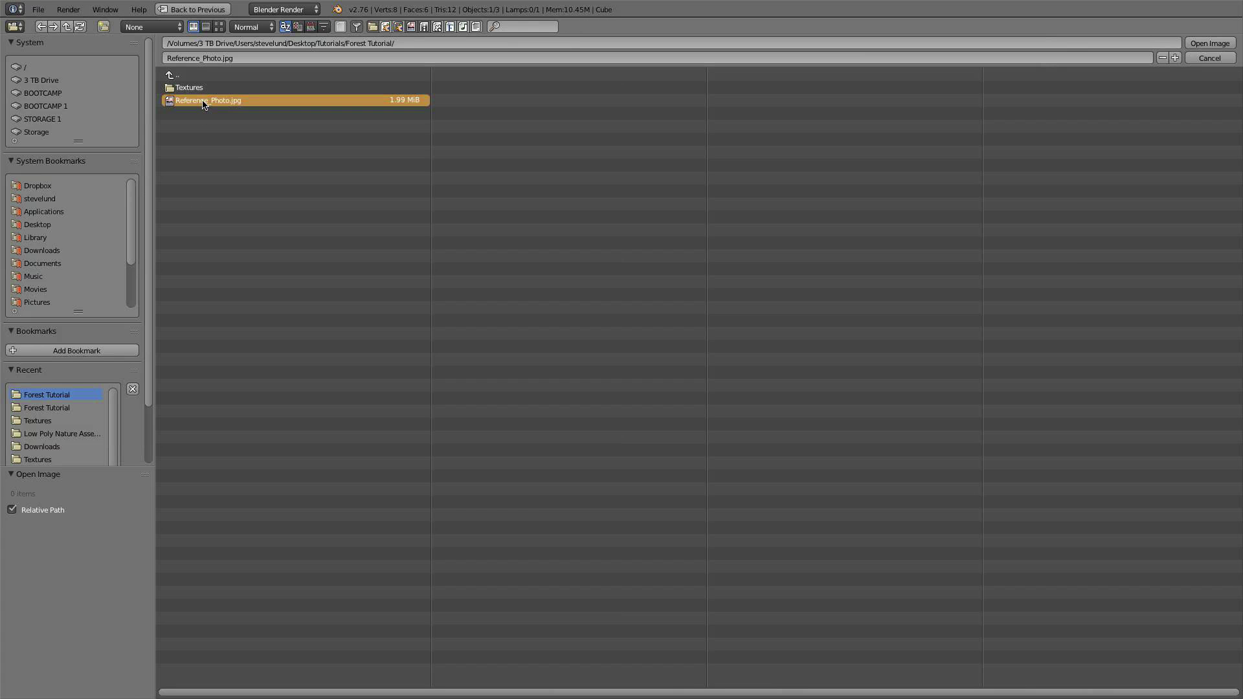
{"action": "left_click", "coordinate": [1210, 44]}
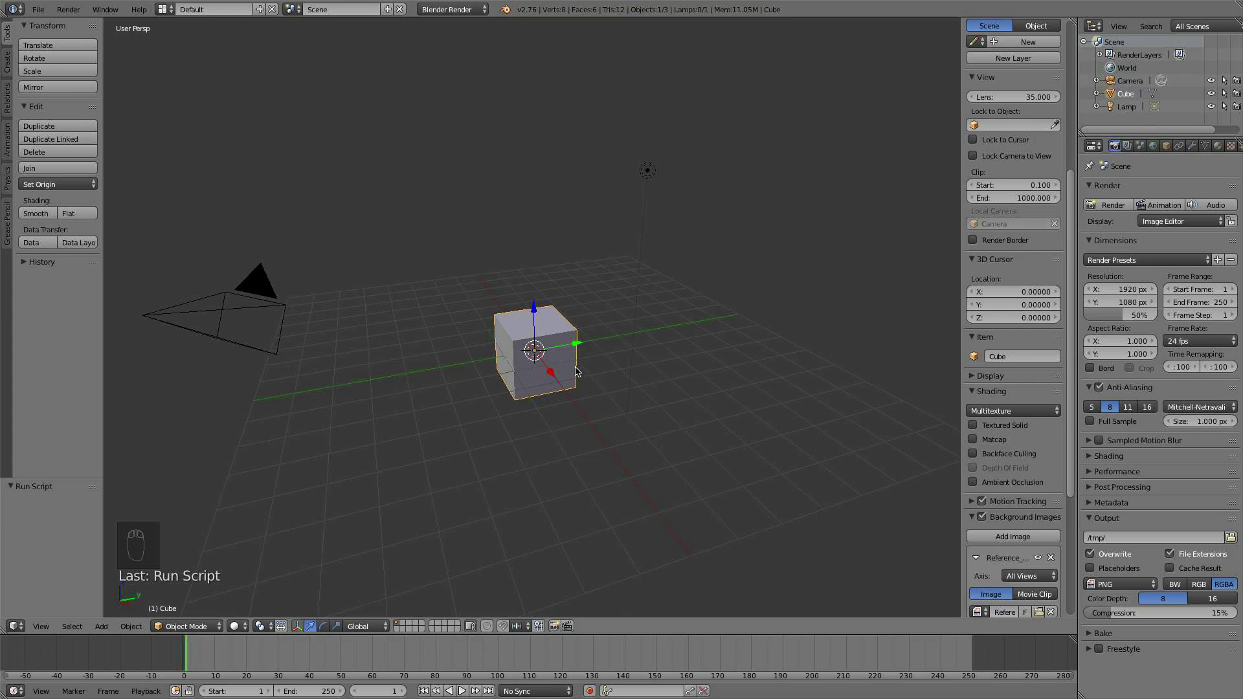
- Switch the viewport to the front orthographic view so the reference photo is shown behind the cube
{"action": "key", "text": "KP_1"}
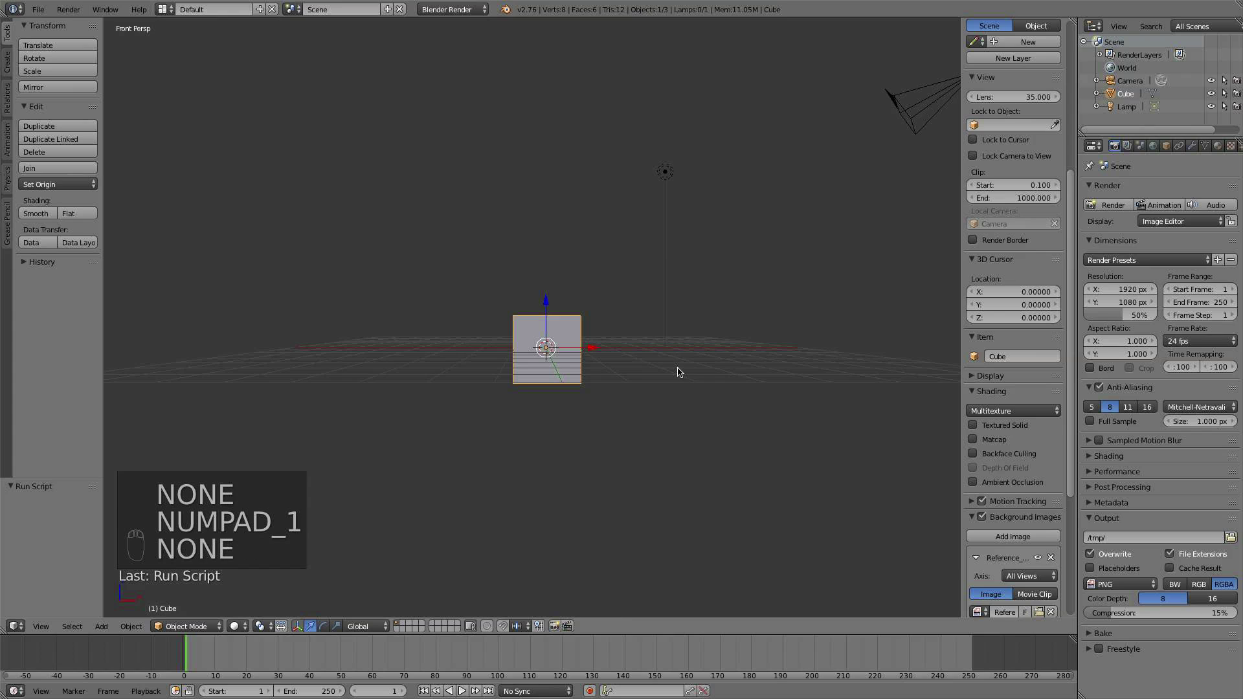
{"action": "key", "text": "KP_5"}
{"action": "scroll", "coordinate": [625, 382], "scroll_direction": "up", "scroll_amount": 2}
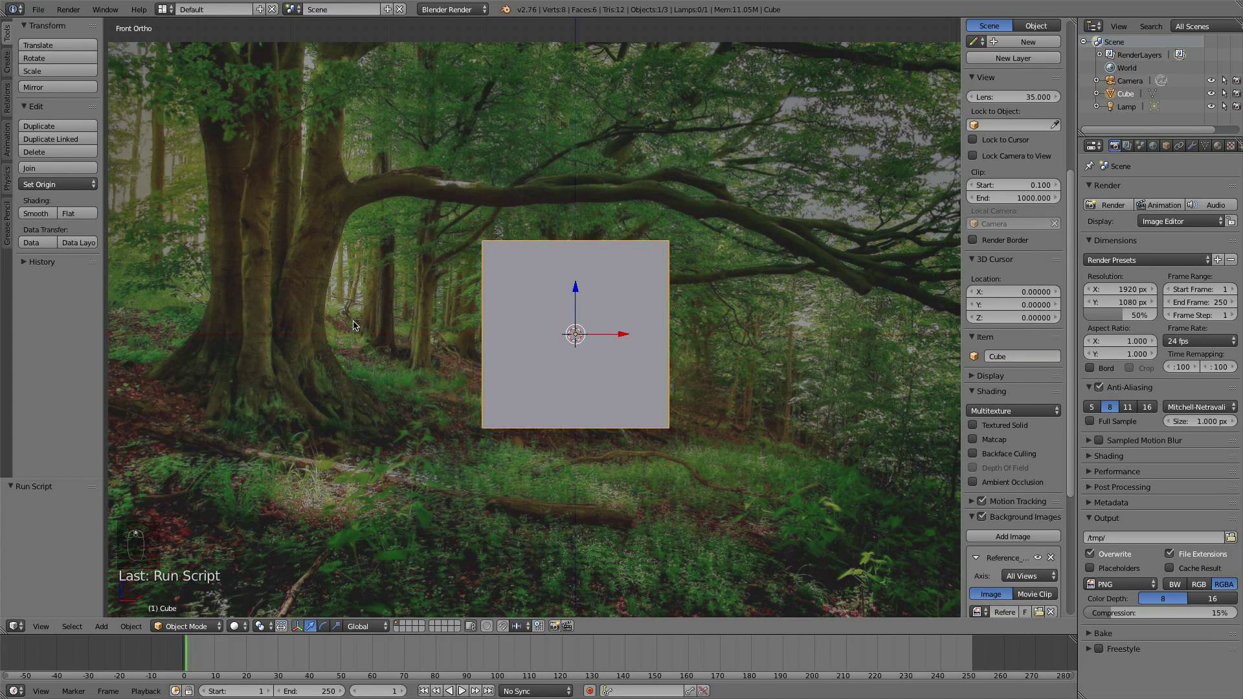
- Examine the reference photo's large tree, overhanging branch, background trees and forest floor
{"action": "scroll", "coordinate": [356, 327], "scroll_direction": "down", "scroll_amount": 1}
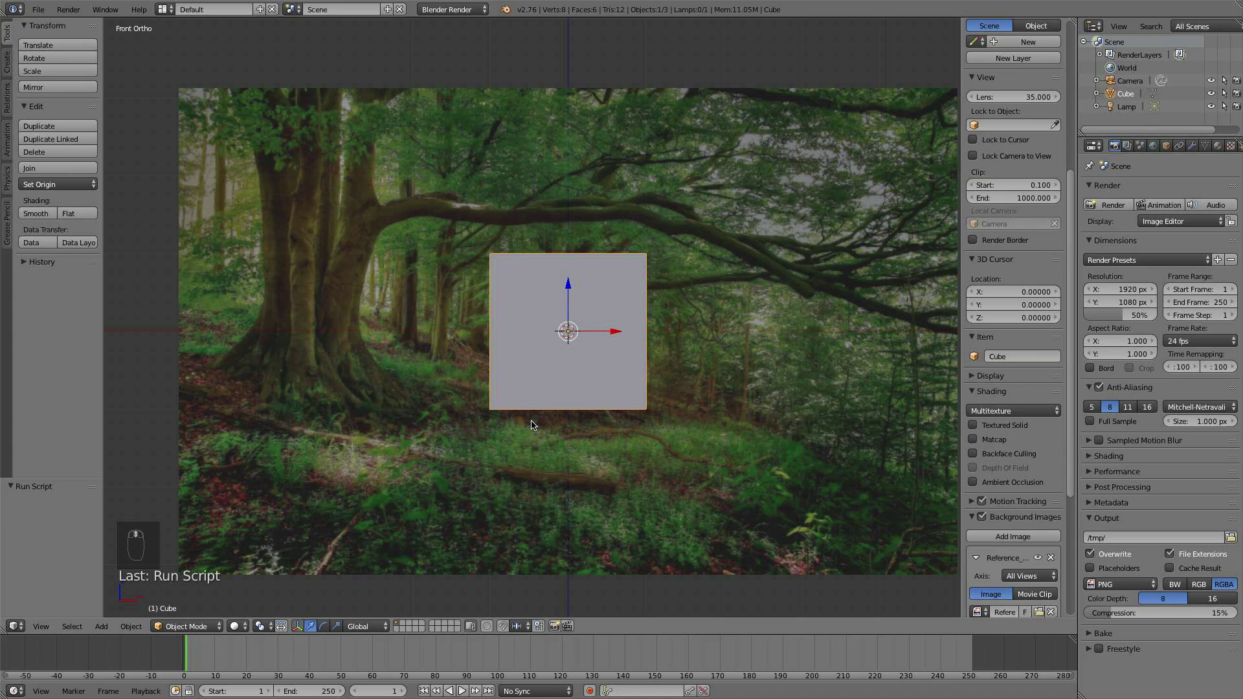
{"action": "scroll", "coordinate": [457, 396], "scroll_direction": "up", "scroll_amount": 1}
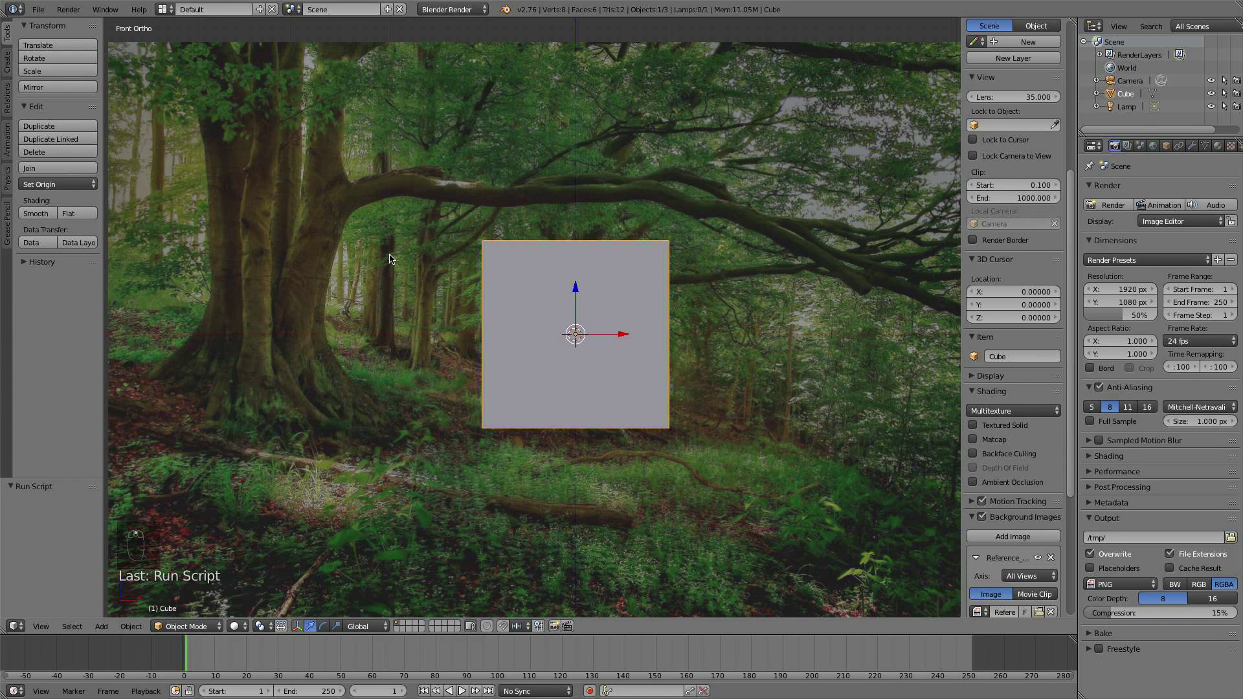
{"action": "middle_click_drag", "start_coordinate": [562, 204], "coordinate": [546, 243], "text": "shift"}
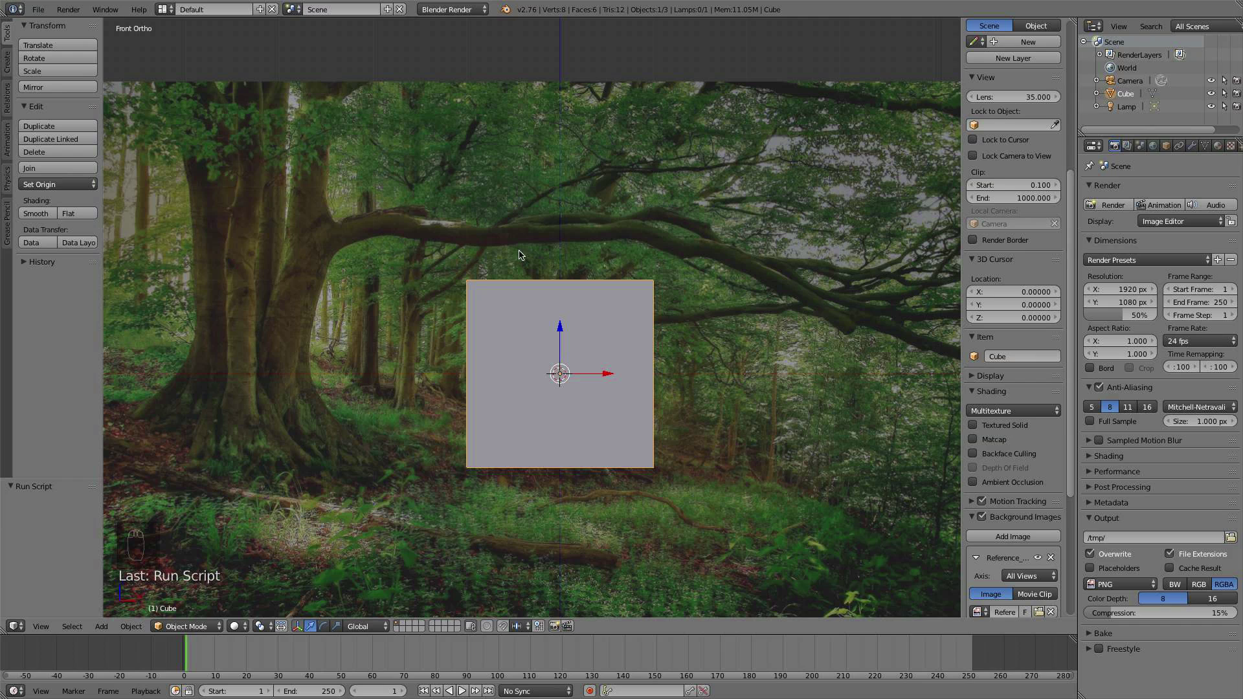
{"action": "middle_click_drag", "start_coordinate": [694, 267], "coordinate": [601, 300], "text": "shift"}
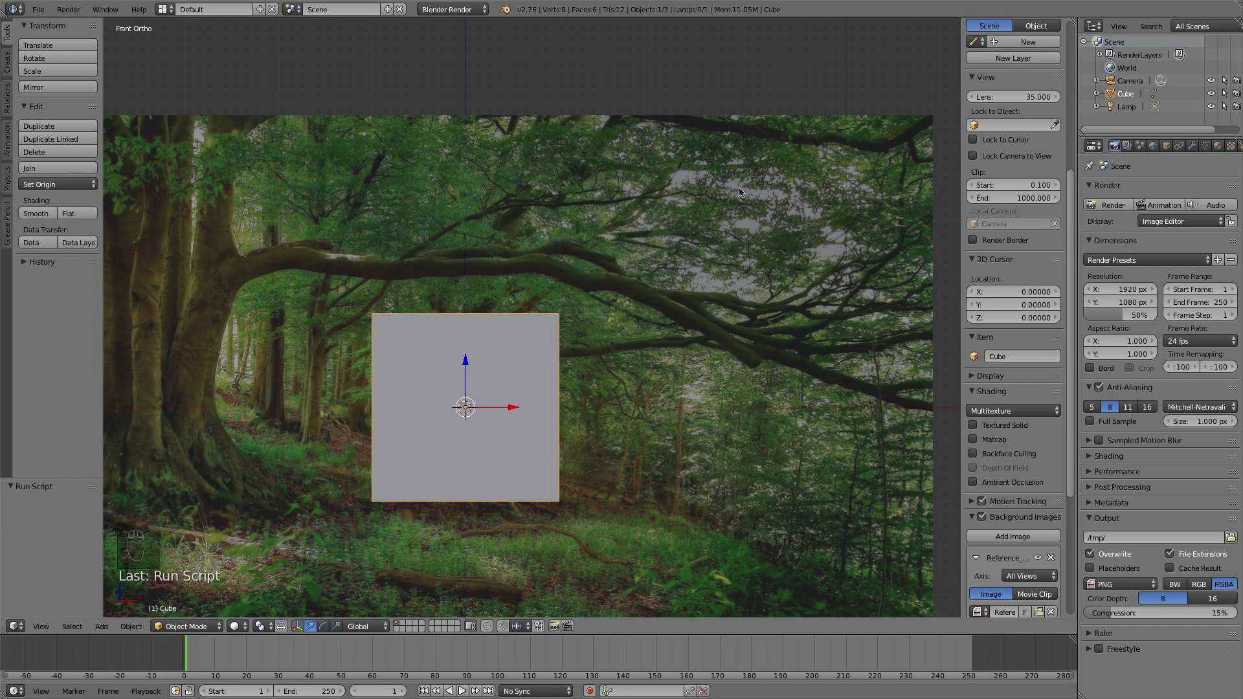
{"action": "scroll", "coordinate": [705, 217], "scroll_direction": "up", "scroll_amount": 2}
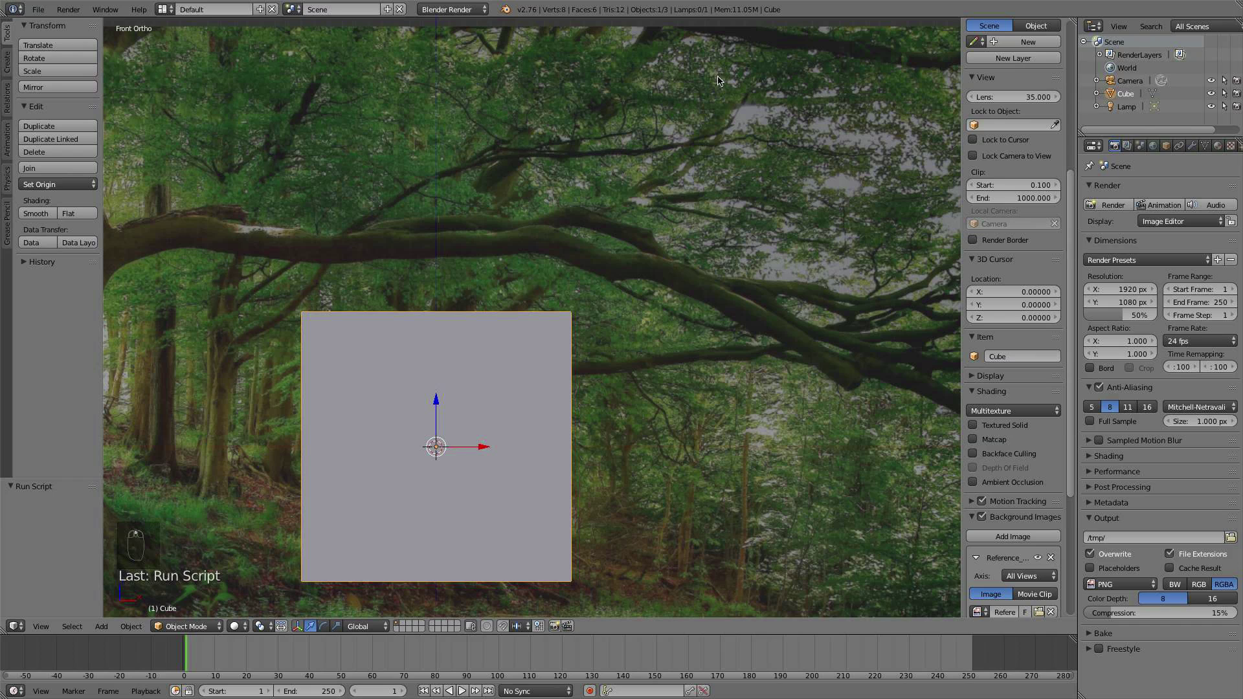
{"action": "scroll", "coordinate": [635, 191], "scroll_direction": "down", "scroll_amount": 3}
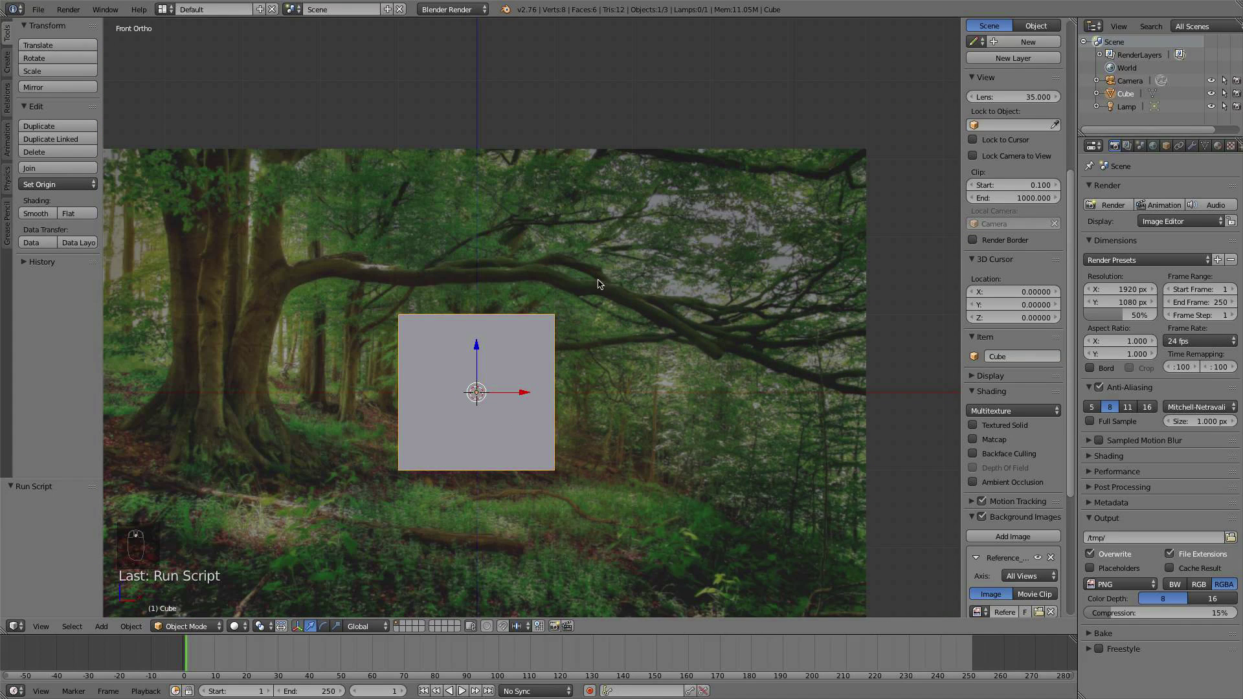
{"action": "middle_click_drag", "start_coordinate": [597, 284], "coordinate": [672, 229], "text": "shift"}
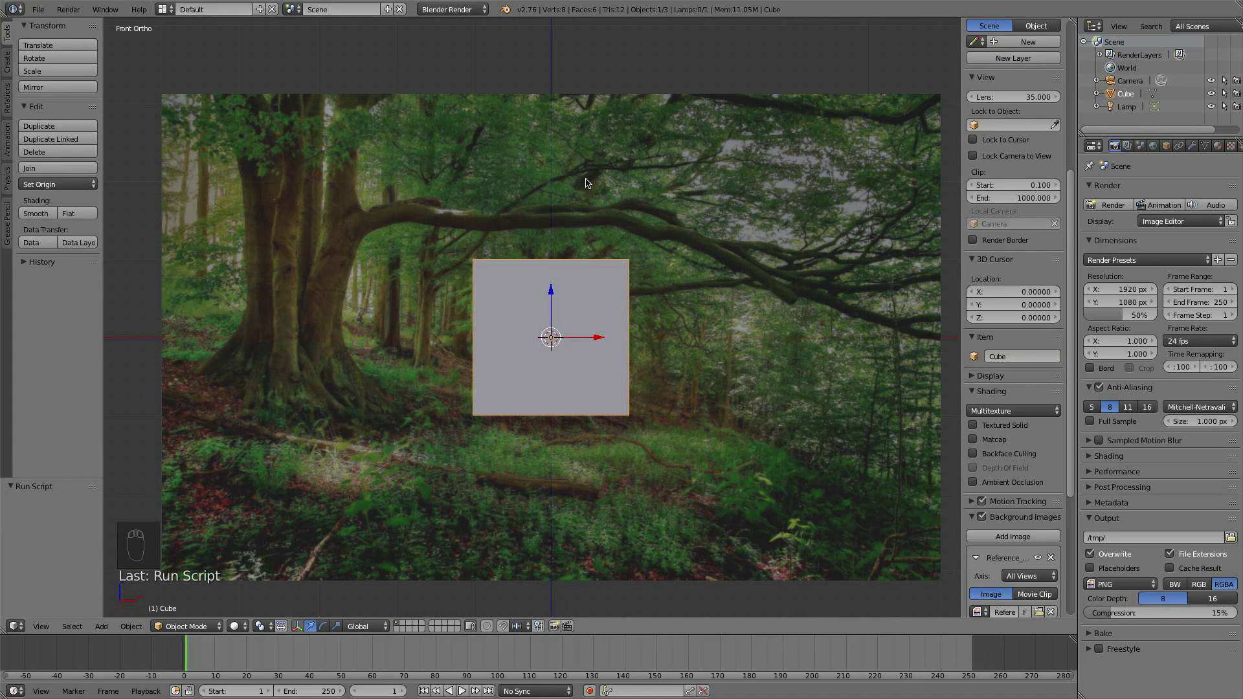
{"action": "scroll", "coordinate": [599, 202], "scroll_direction": "down", "scroll_amount": 1}
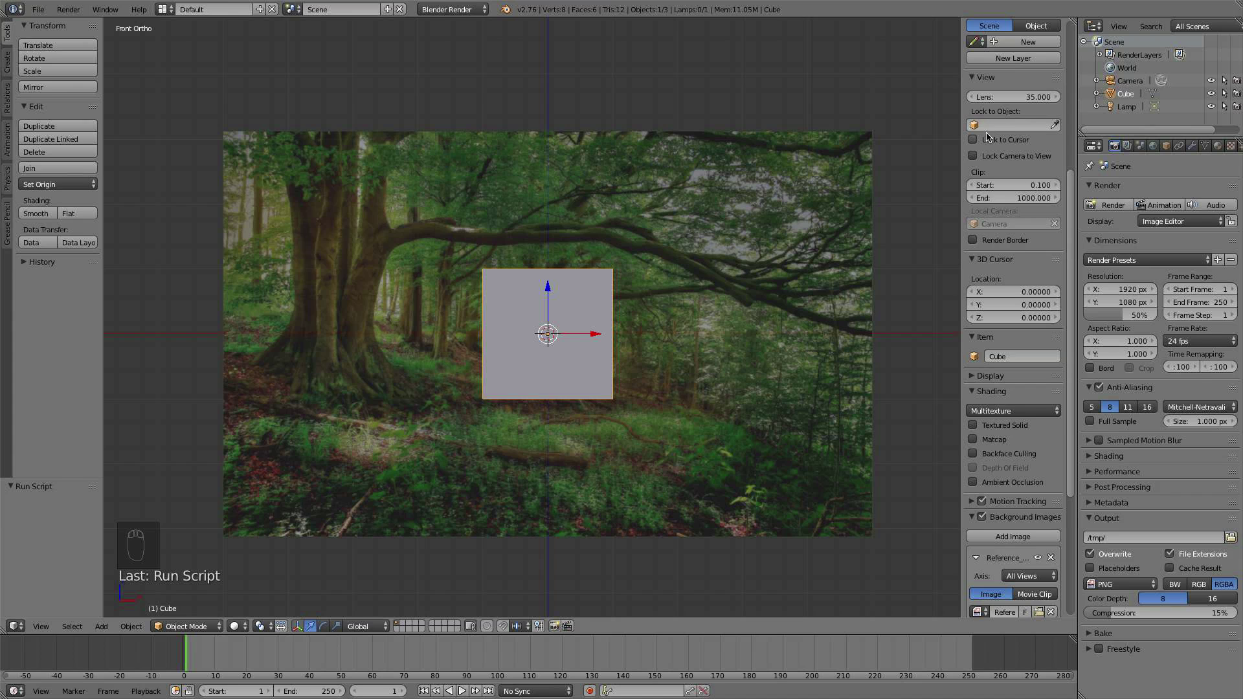
- Hide the viewport properties and delete the default cube from the scene
{"action": "key", "text": "n"}
{"action": "scroll", "coordinate": [641, 333], "scroll_direction": "down", "scroll_amount": 1}
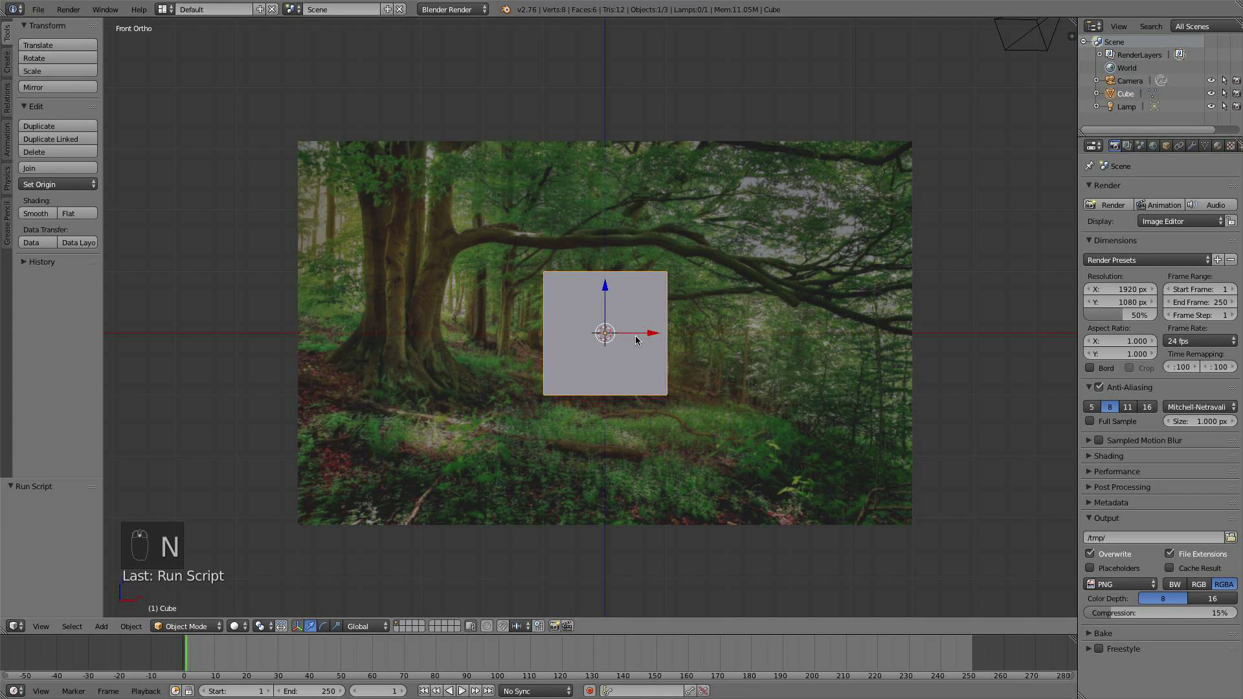
{"action": "key", "text": "x"}
{"action": "left_click", "coordinate": [637, 338]}
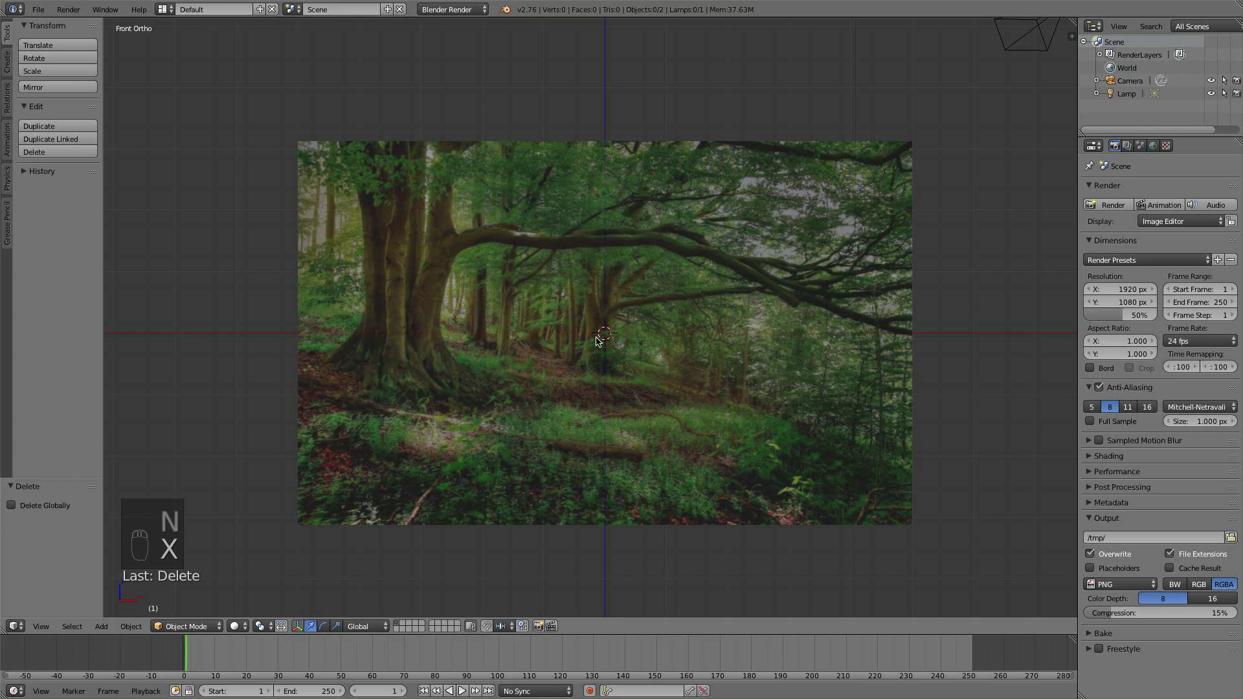
- Add a plane mesh at the centre of the scene
{"action": "key", "text": "shift+a"}
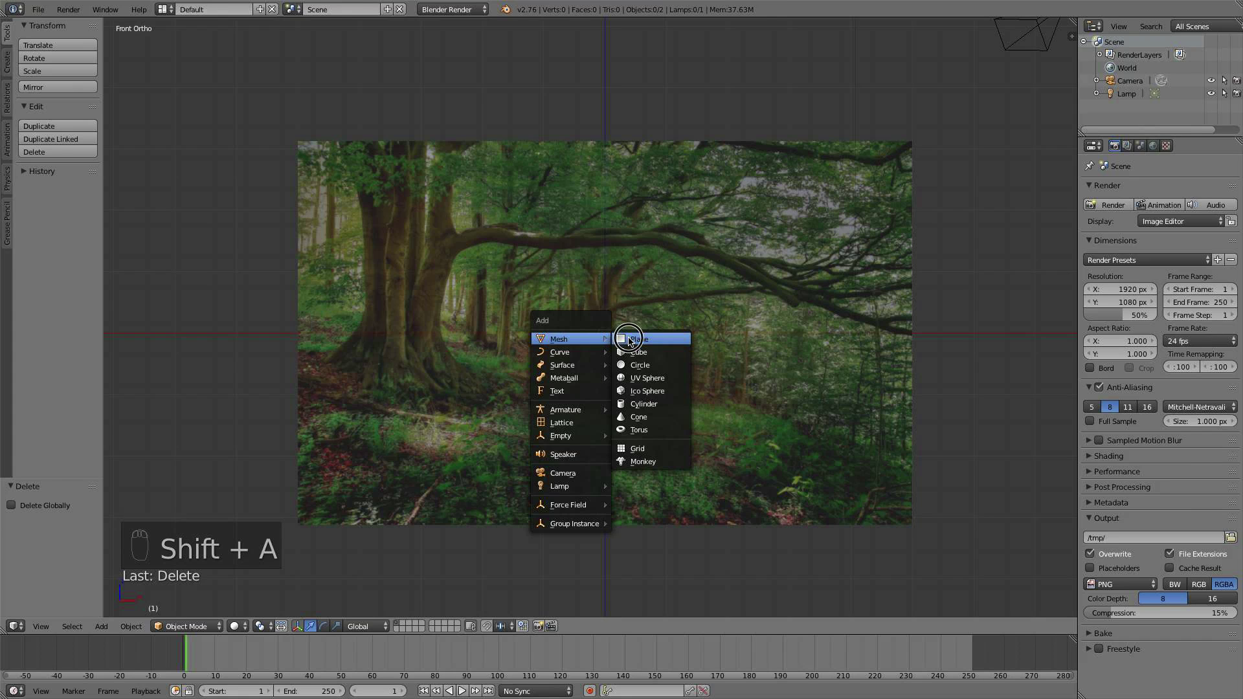
{"action": "left_click", "coordinate": [628, 340]}
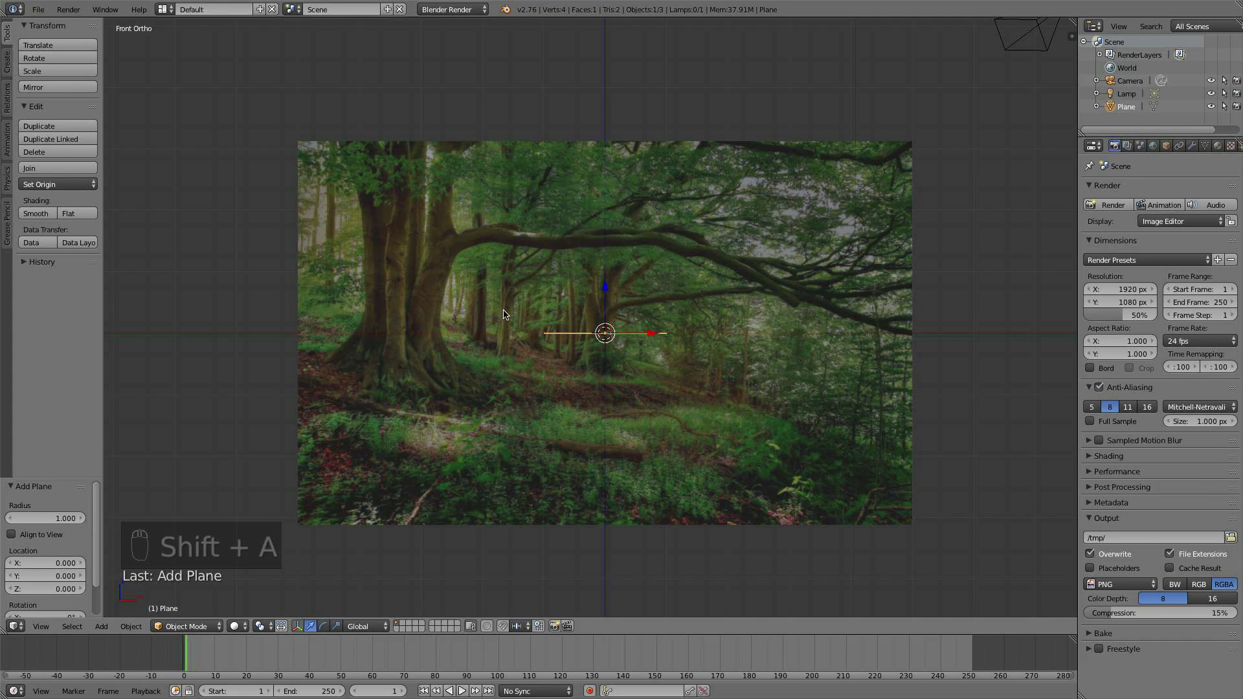
{"action": "scroll", "coordinate": [572, 371], "scroll_direction": "up", "scroll_amount": 1}
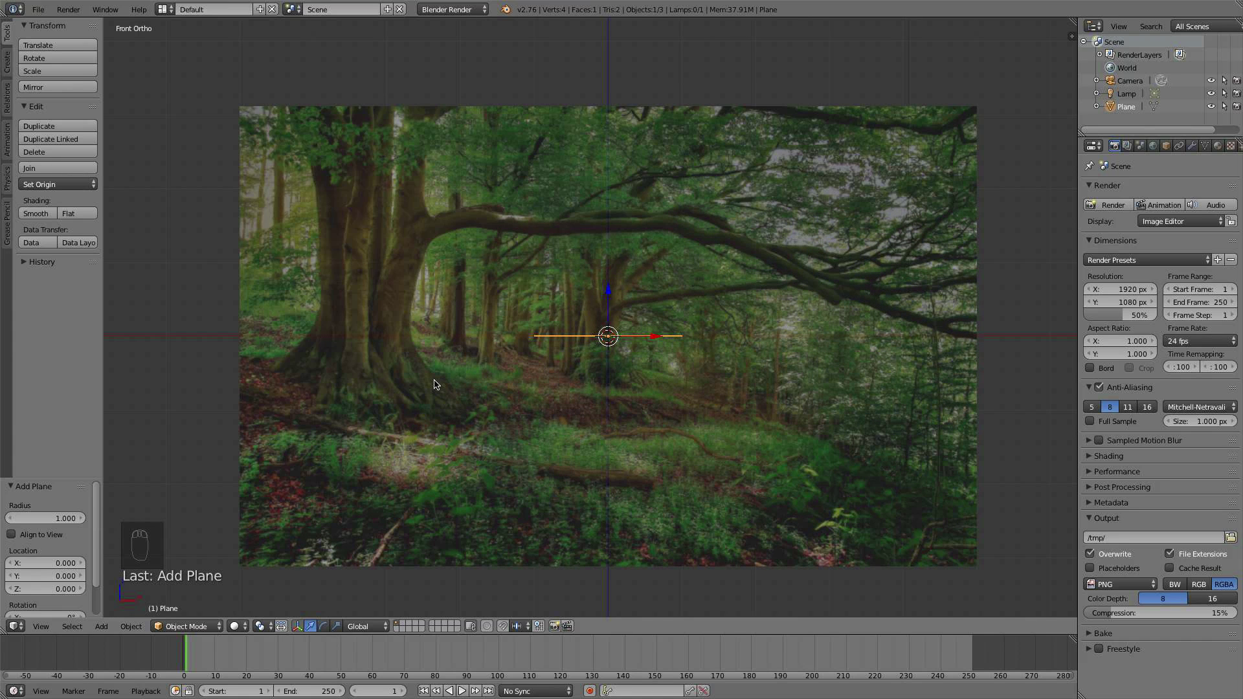
- Align the scene camera to the current front view so it frames the reference photo
{"action": "key", "text": "KP_1"}
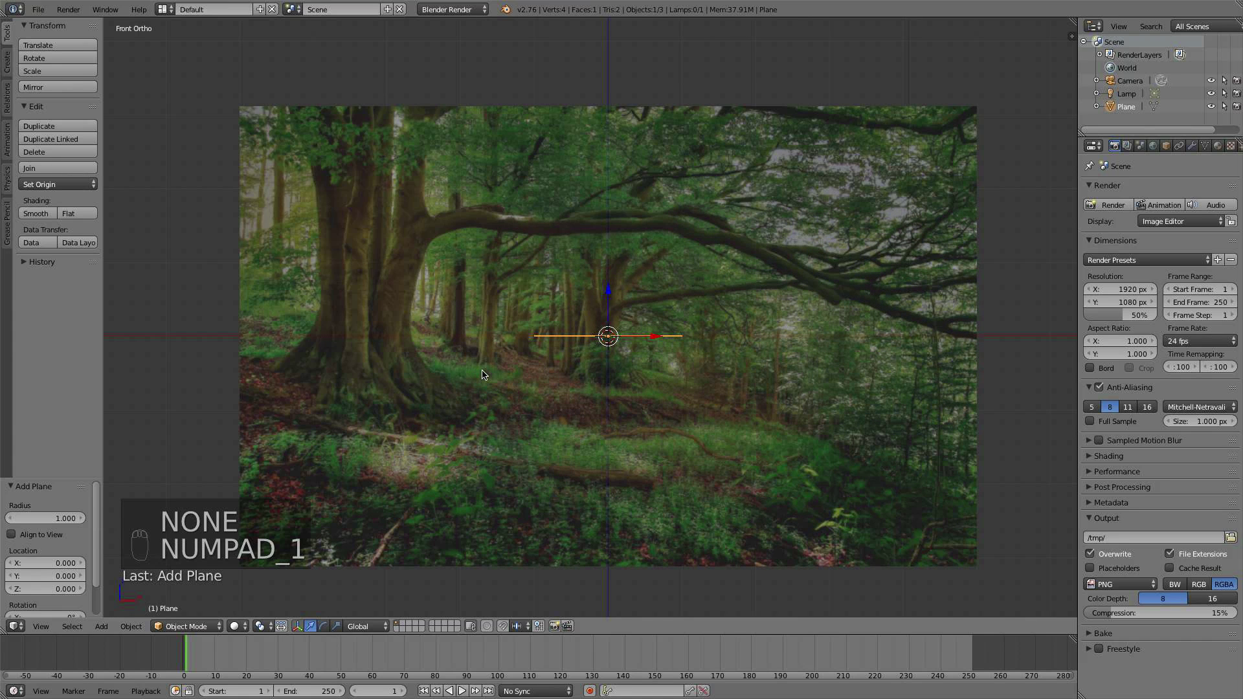
{"action": "scroll", "coordinate": [849, 184], "scroll_direction": "down", "scroll_amount": 2}
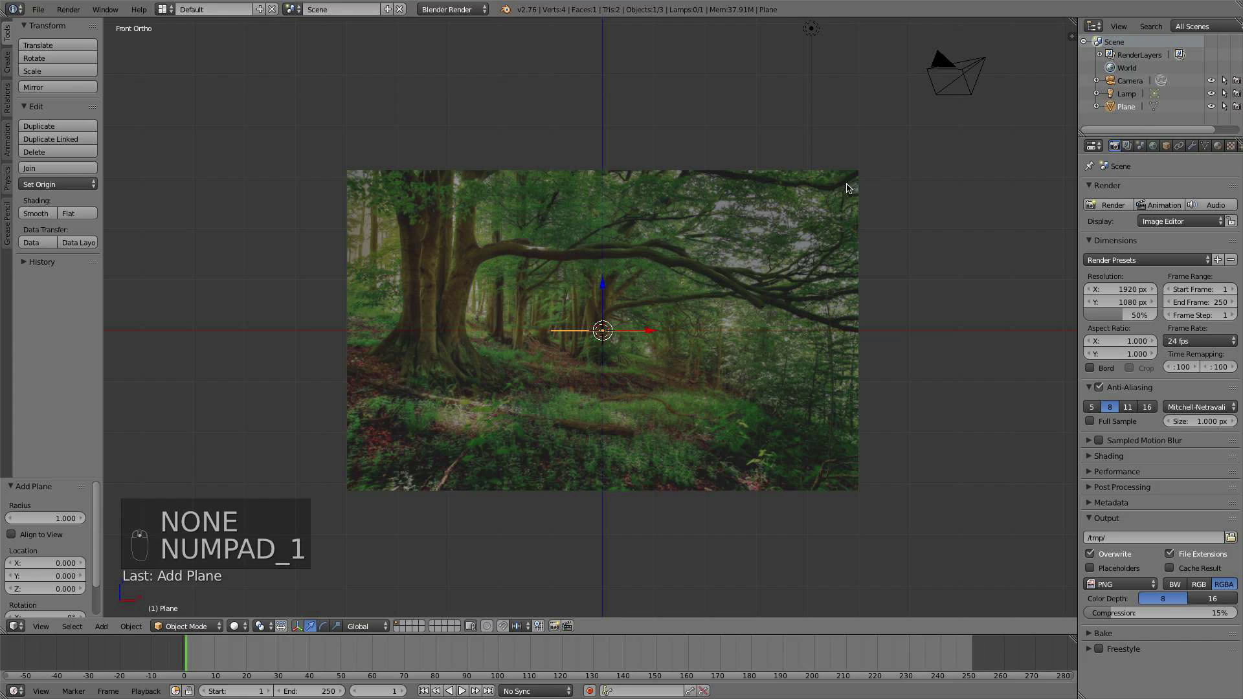
{"action": "right_click", "coordinate": [939, 97]}
{"action": "scroll", "coordinate": [674, 329], "scroll_direction": "up", "scroll_amount": 1}
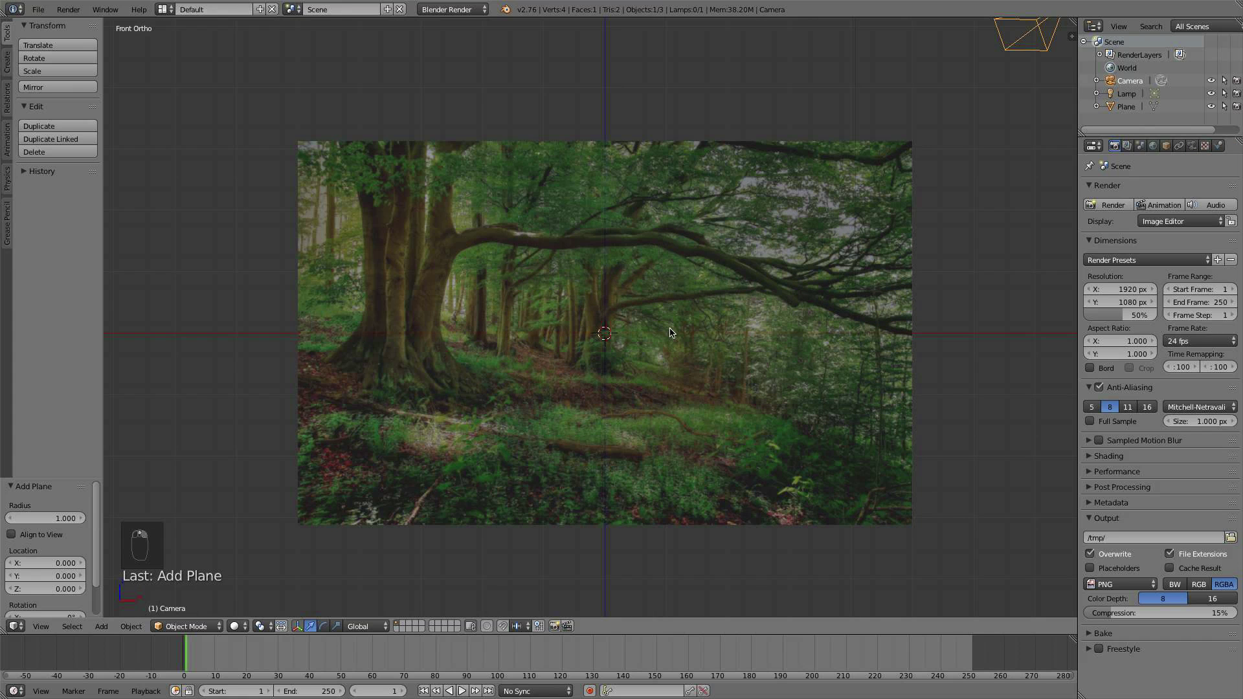
{"action": "key", "text": "ctrl+alt+KP_0"}
{"action": "scroll", "coordinate": [460, 348], "scroll_direction": "up", "scroll_amount": 1}
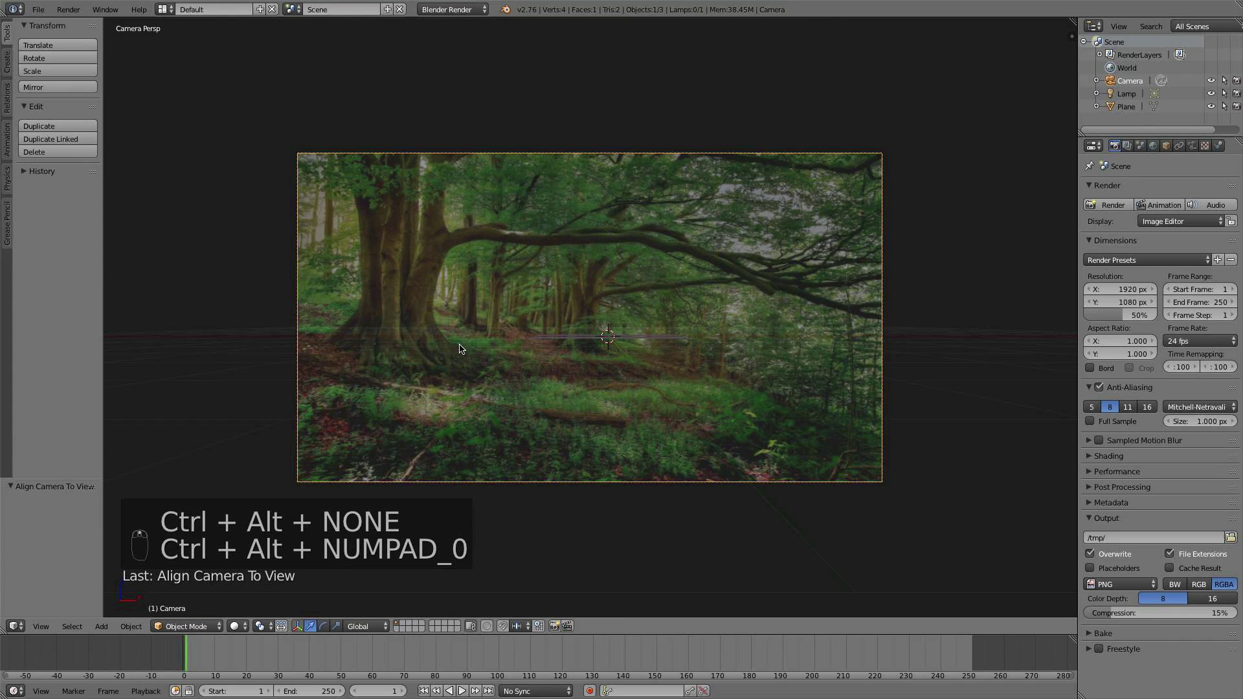
- Move the camera back from the plane along its local Z axis by about 1.92 units
{"action": "scroll", "coordinate": [682, 370], "scroll_direction": "down", "scroll_amount": 1}
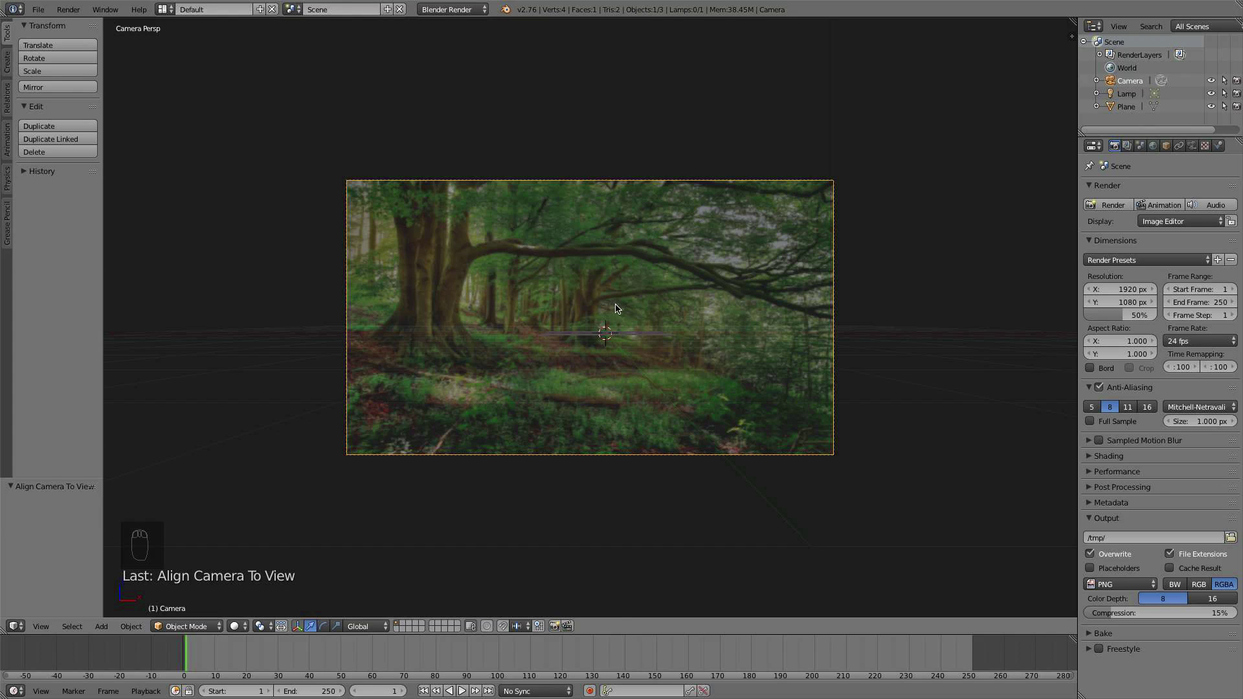
{"action": "key", "text": "g"}
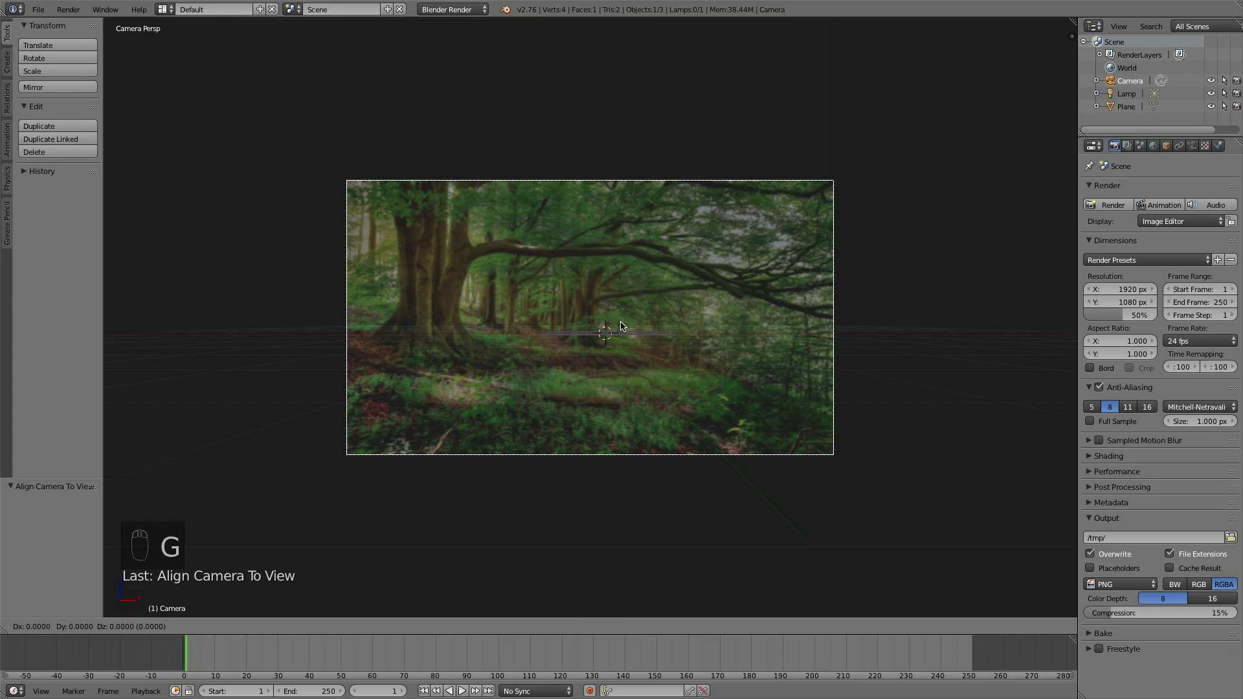
{"action": "key", "text": "z"}
{"action": "key", "text": "z"}
{"action": "left_click", "coordinate": [625, 390]}
{"action": "scroll", "coordinate": [641, 363], "scroll_direction": "up", "scroll_amount": 2}
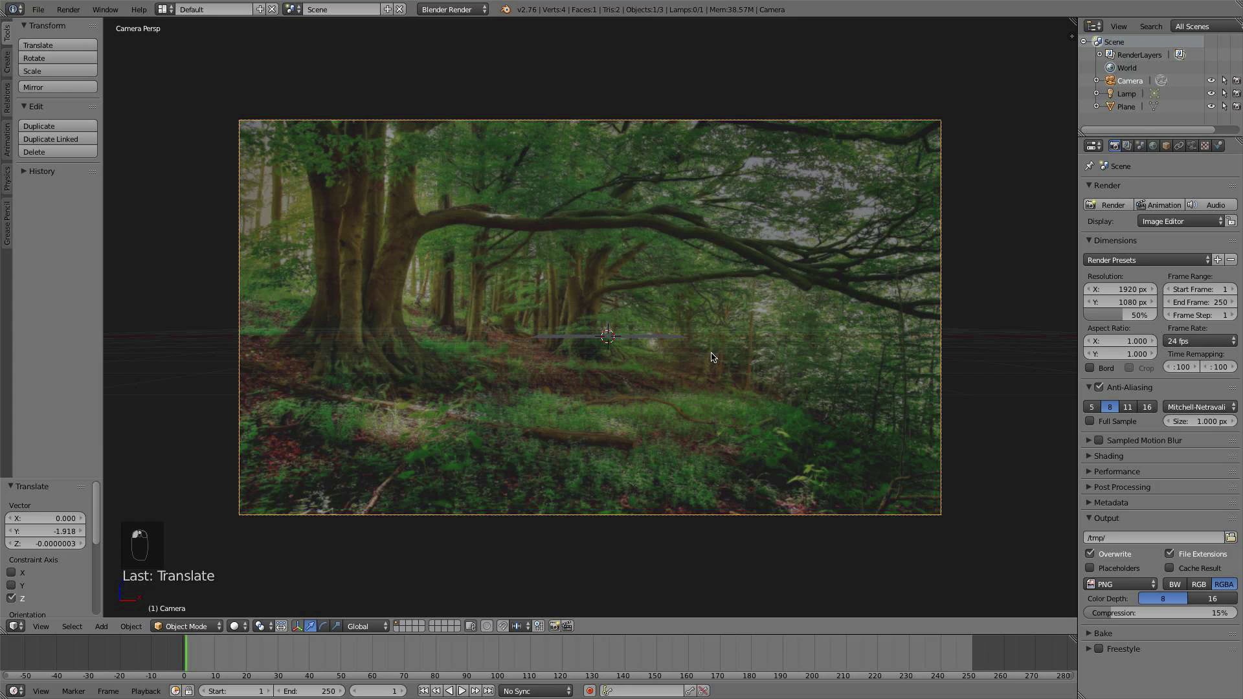
{"action": "key", "text": "shift+a"}
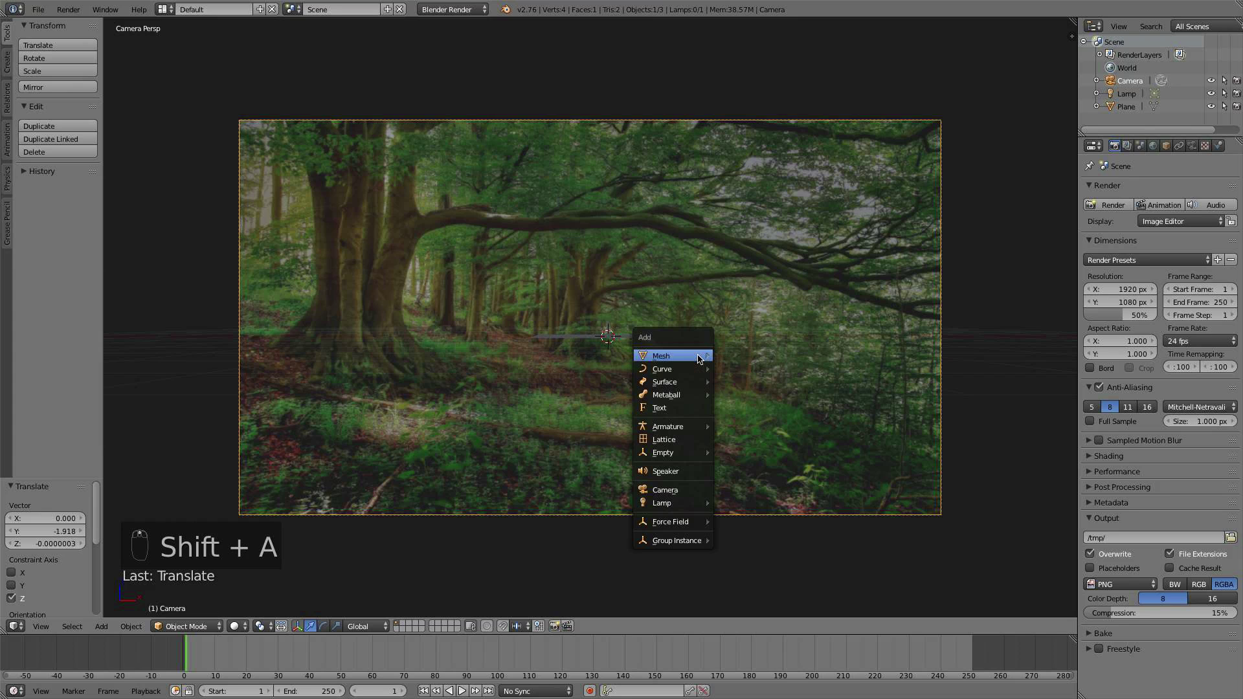
{"action": "mouse_move", "coordinate": [701, 359]}
{"action": "left_click", "coordinate": [767, 355]}
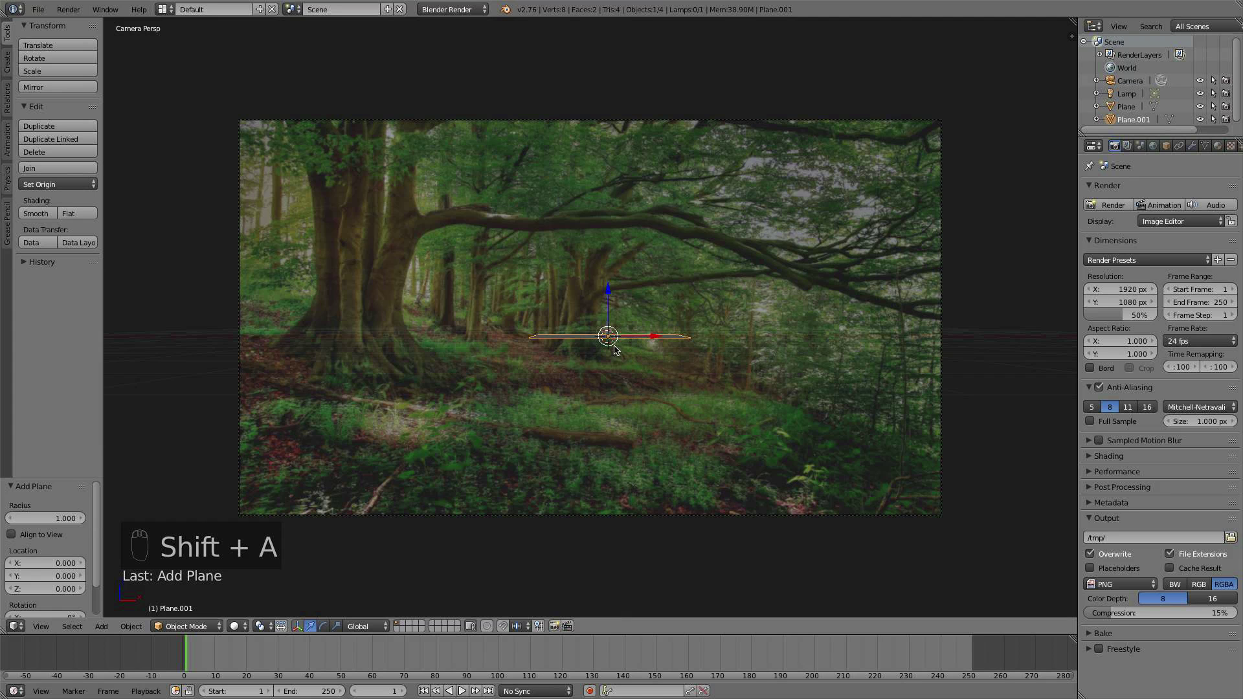
{"action": "scroll", "coordinate": [607, 349], "scroll_direction": "down", "scroll_amount": 2}
{"action": "middle_click_drag", "start_coordinate": [607, 348], "coordinate": [534, 381]}
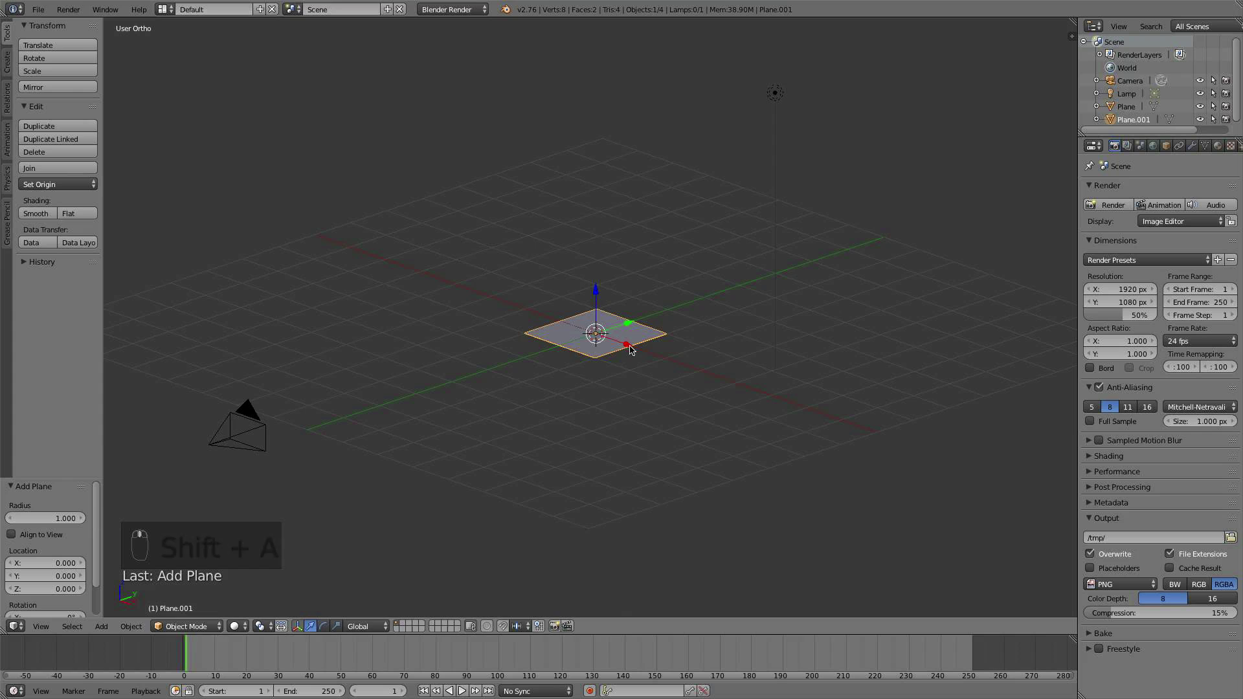
{"action": "key", "text": "g"}
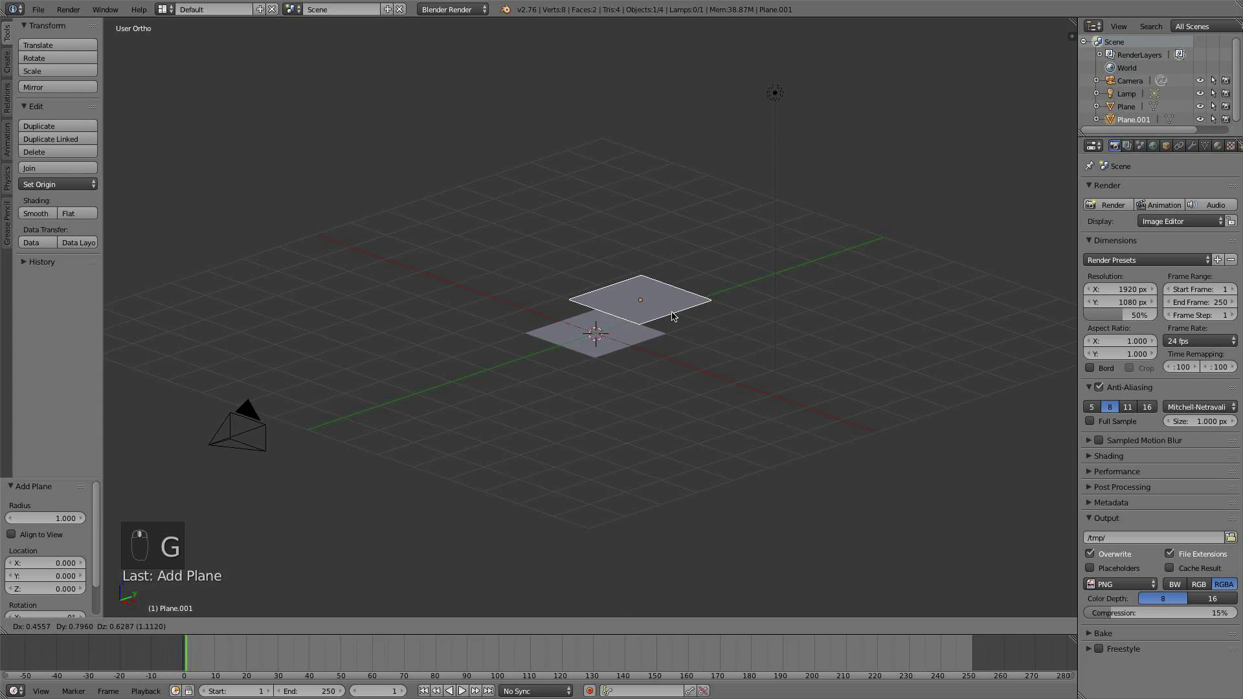
{"action": "right_click", "coordinate": [672, 313]}
{"action": "key", "text": "x"}
{"action": "left_click", "coordinate": [675, 312]}
- Scale the original ground plane up uniformly by about 5.3 times
{"action": "right_click", "coordinate": [620, 349]}
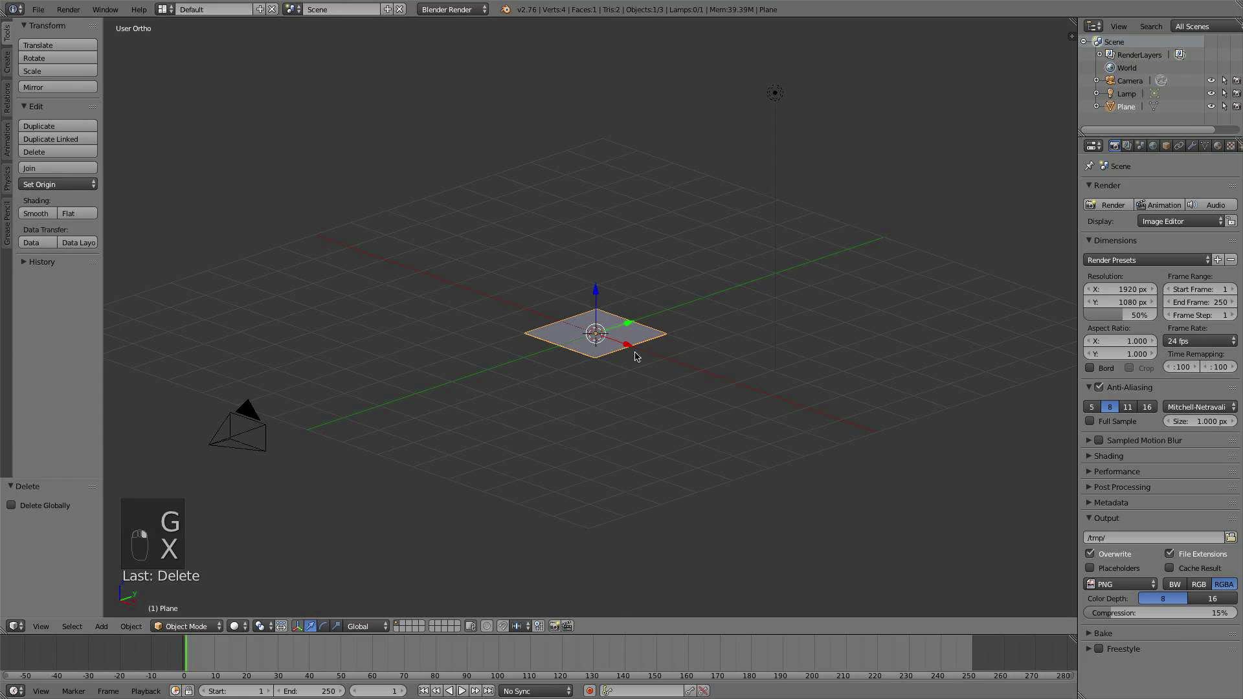
{"action": "key", "text": "s"}
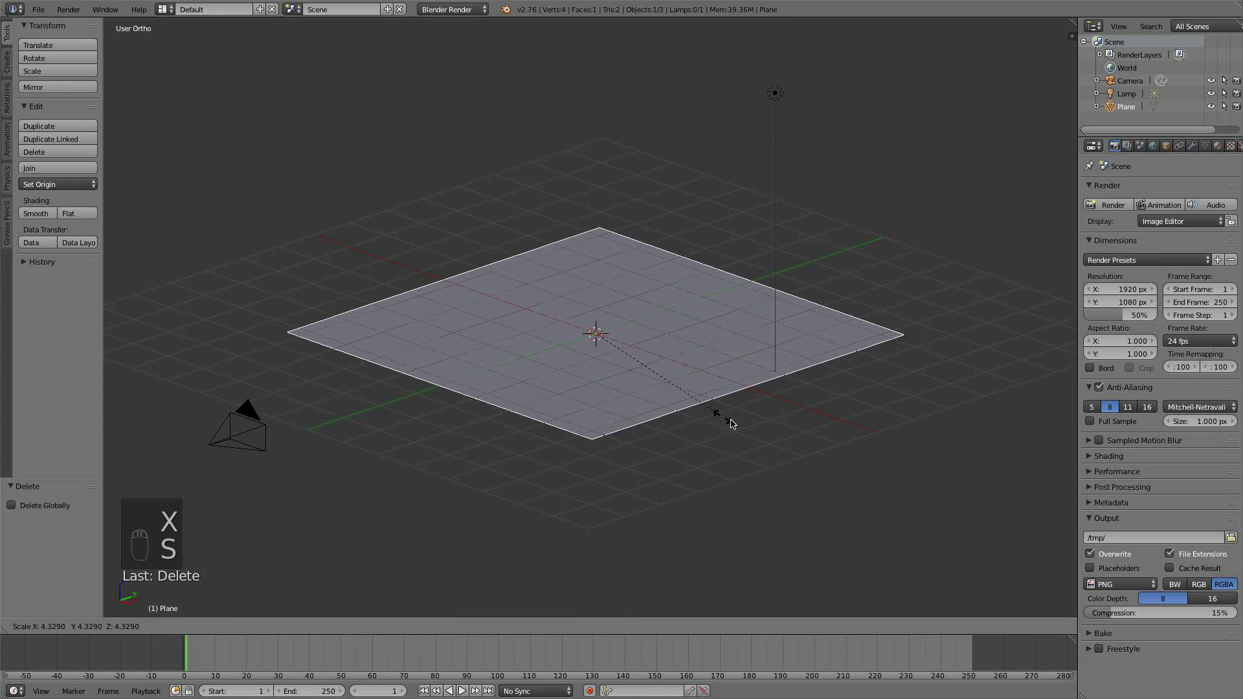
{"action": "left_click", "coordinate": [762, 425]}
- Enlarge the ground plane by a further factor of about 1.25 while looking through the camera
{"action": "key", "text": "KP_0"}
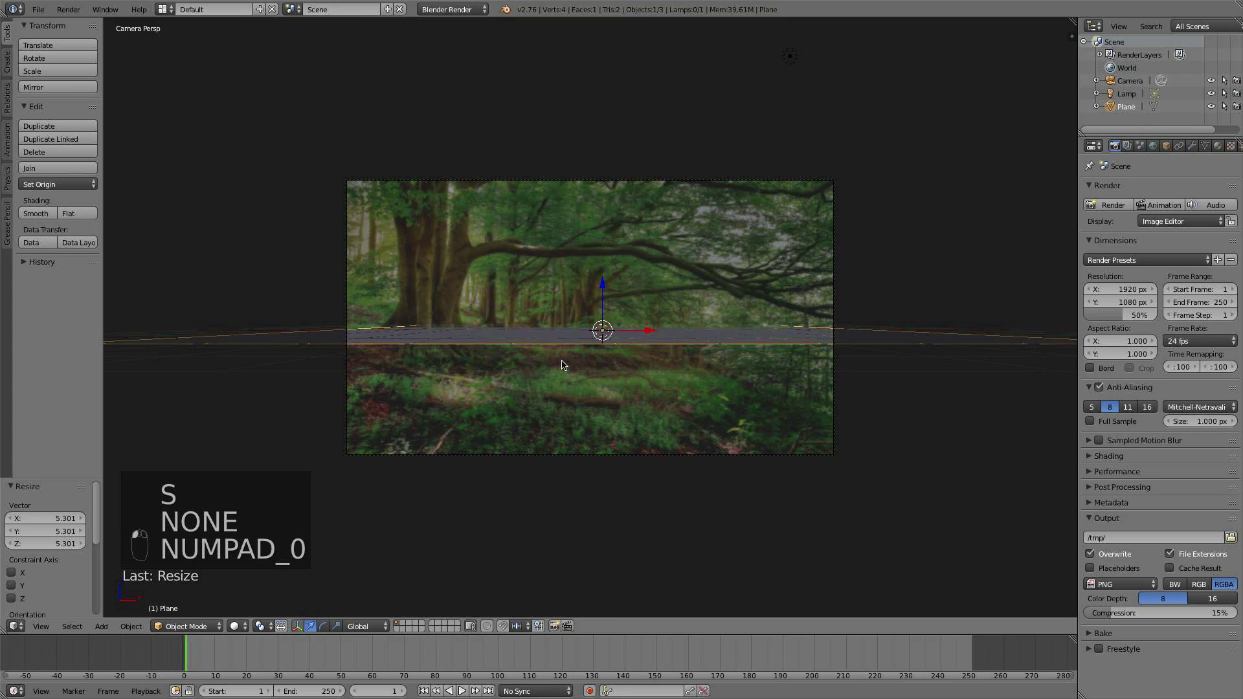
{"action": "scroll", "coordinate": [562, 361], "scroll_direction": "up", "scroll_amount": 1}
{"action": "key", "text": "s"}
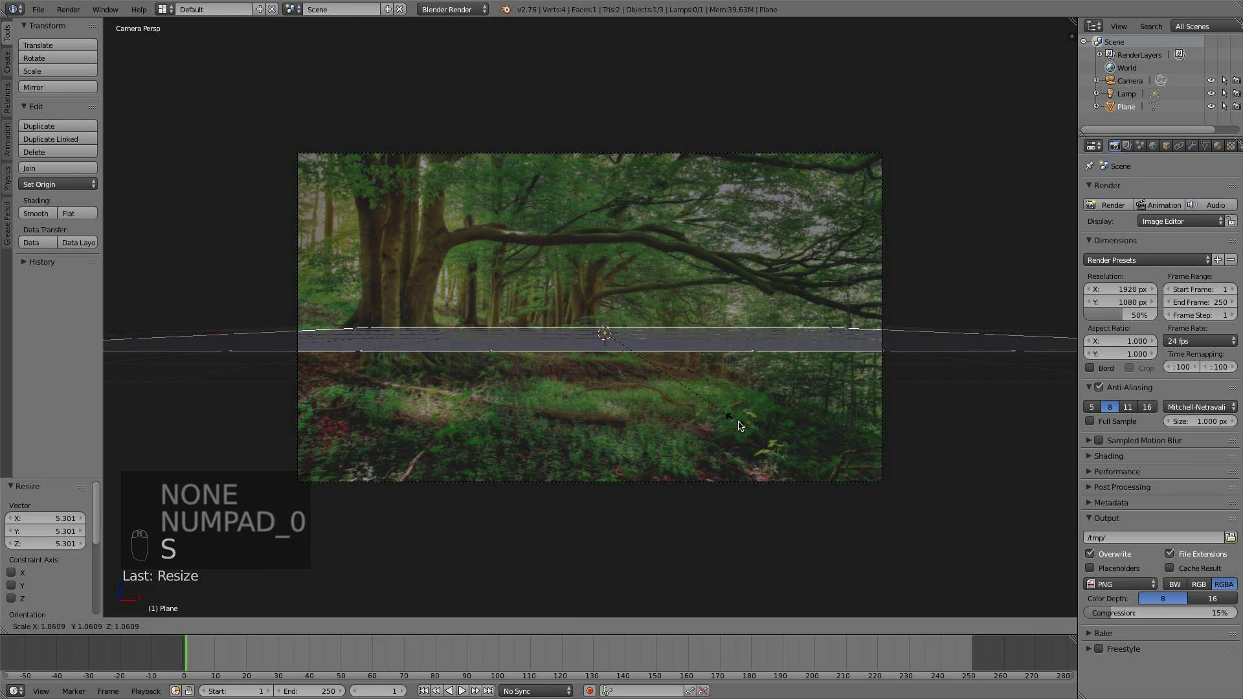
{"action": "left_click", "coordinate": [765, 428]}
{"action": "scroll", "coordinate": [766, 428], "scroll_direction": "down", "scroll_amount": 1}
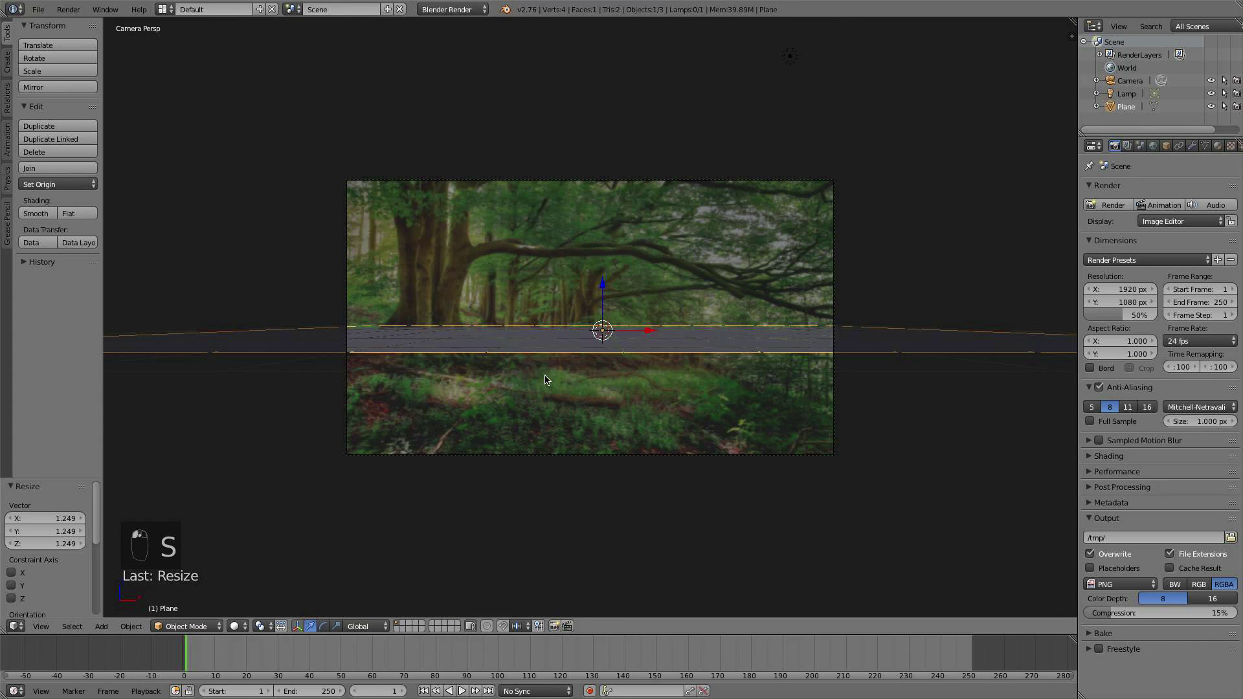
{"action": "scroll", "coordinate": [666, 364], "scroll_direction": "up", "scroll_amount": 1}
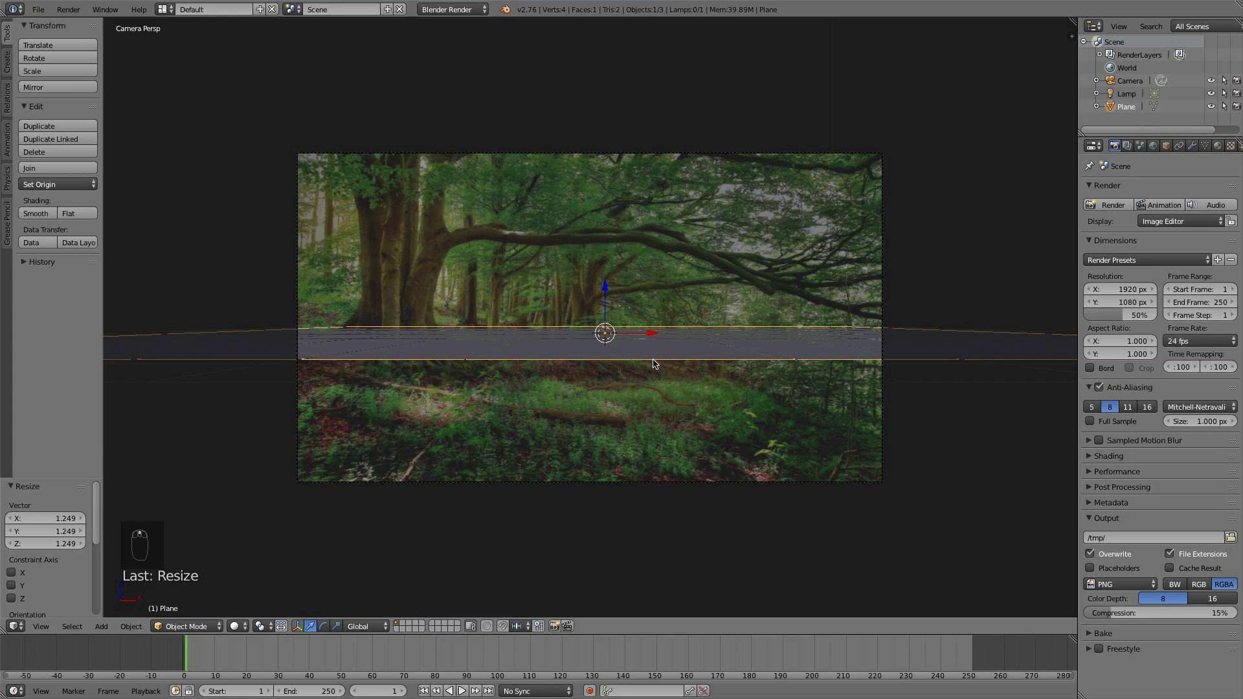
- Subdivide the whole ground plane four times with one cut each, giving a 16 by 16 grid of faces
{"action": "key", "text": "Tab"}
{"action": "key", "text": "w"}
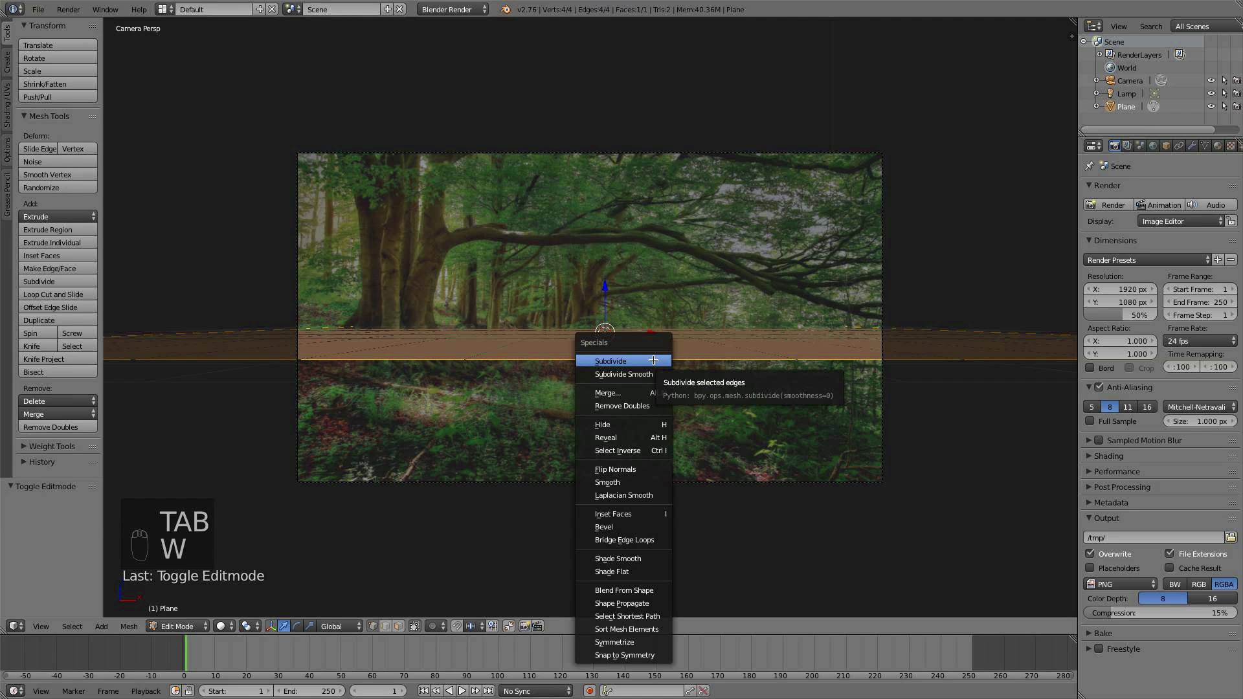
{"action": "left_click", "coordinate": [654, 360]}
{"action": "key", "text": "w"}
{"action": "left_click", "coordinate": [654, 360]}
{"action": "key", "text": "w"}
{"action": "left_click", "coordinate": [654, 360]}
{"action": "middle_click_drag", "start_coordinate": [666, 353], "coordinate": [657, 383]}
{"action": "key", "text": "w"}
{"action": "left_click", "coordinate": [656, 384]}
{"action": "key", "text": "w"}
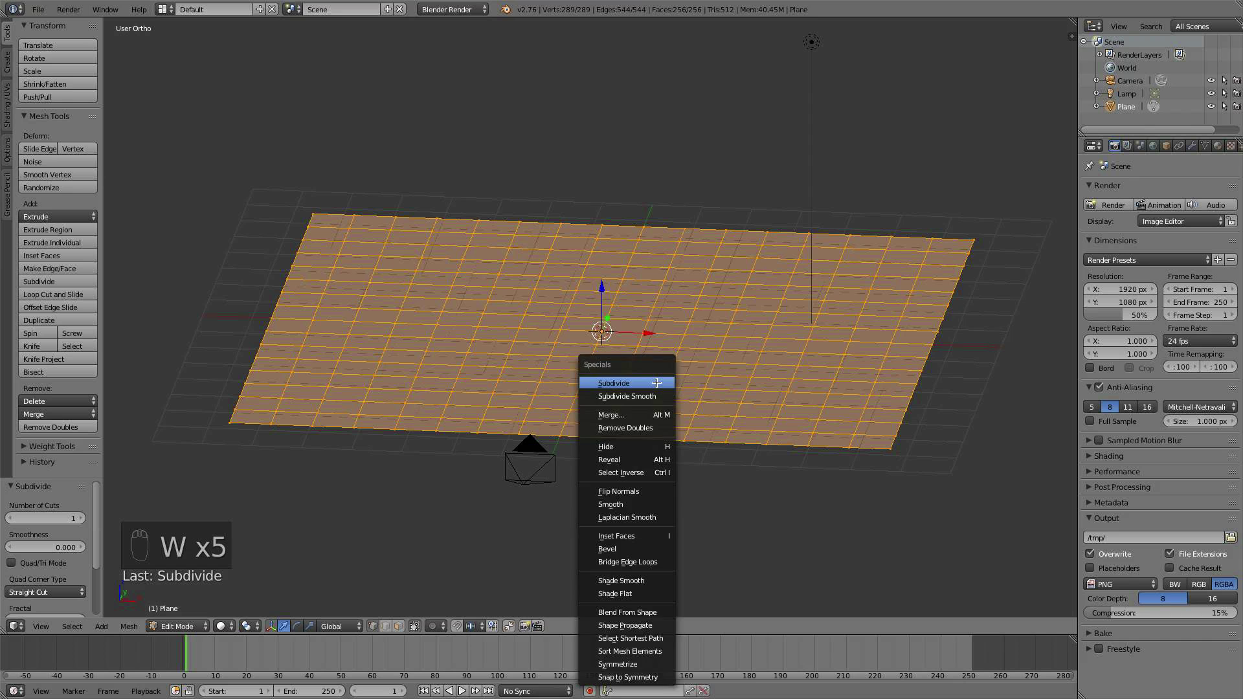
{"action": "scroll", "coordinate": [669, 349], "scroll_direction": "down", "scroll_amount": 2}
{"action": "middle_click_drag", "start_coordinate": [669, 350], "coordinate": [614, 418]}
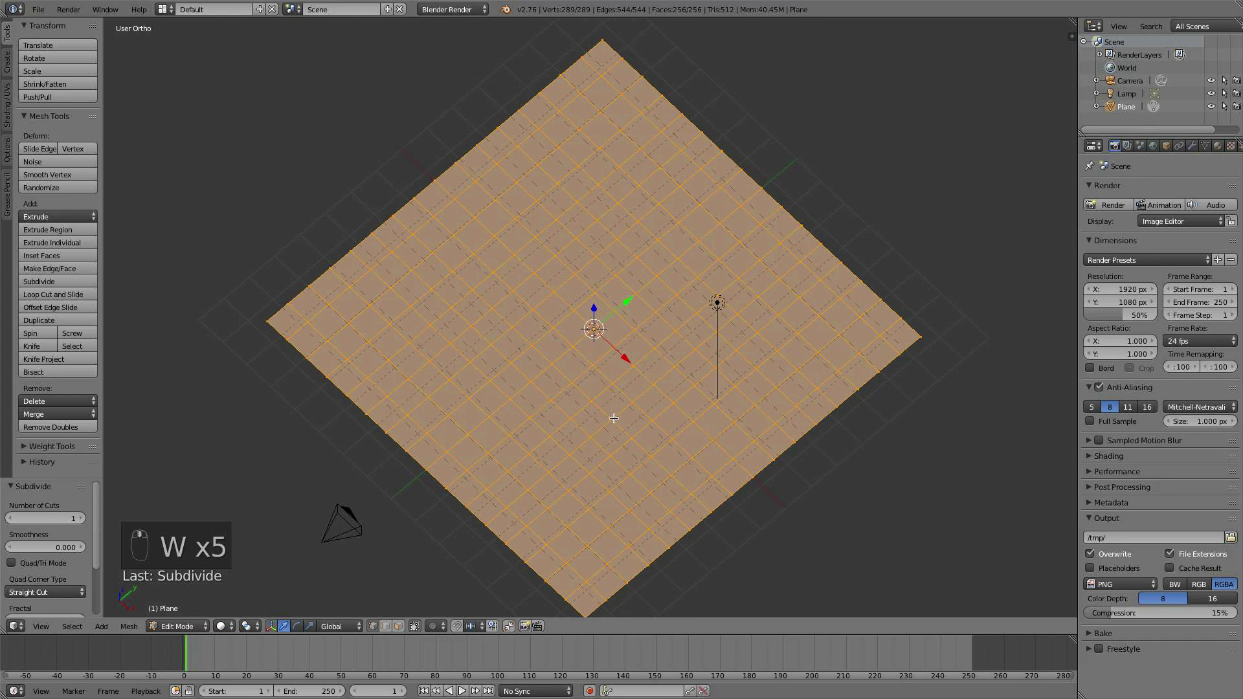
- Enable proportional editing for the ground mesh
{"action": "left_click", "coordinate": [434, 626]}
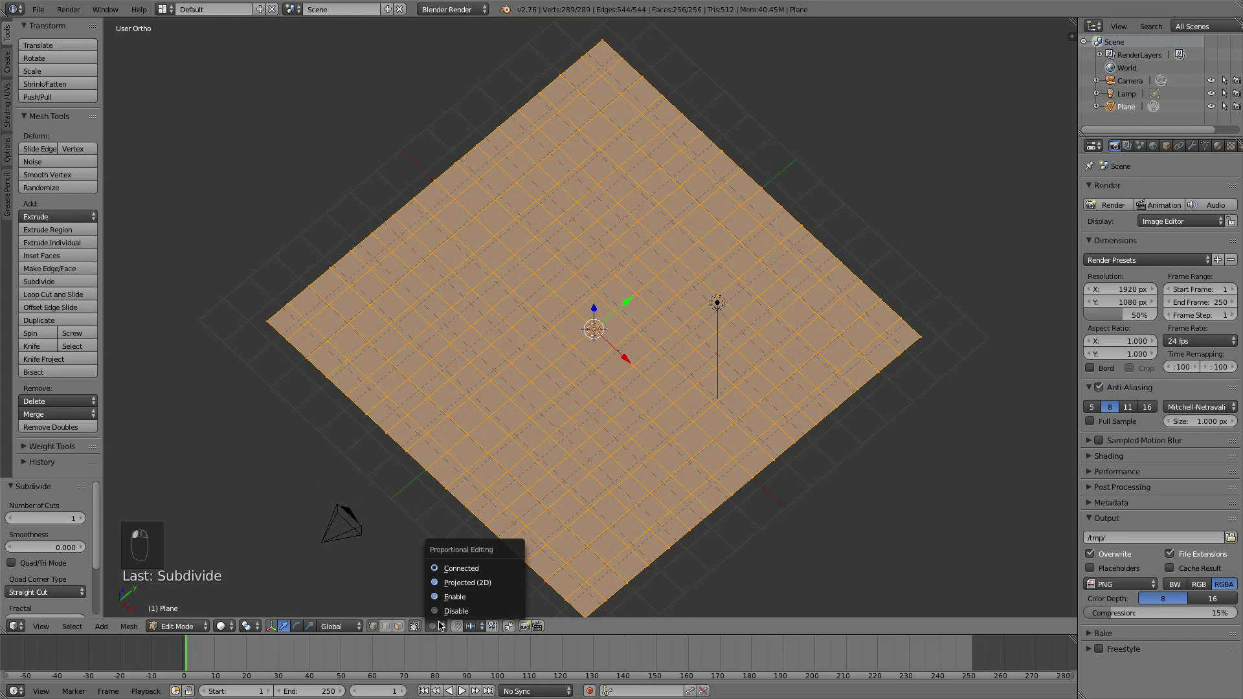
{"action": "left_click", "coordinate": [497, 613]}
{"action": "left_click", "coordinate": [434, 626]}
{"action": "left_click", "coordinate": [474, 597]}
- Lower the plane's near right corner vertex by about 1.21 units along Z with a wide proportional influence
{"action": "middle_click_drag", "start_coordinate": [584, 505], "coordinate": [616, 462]}
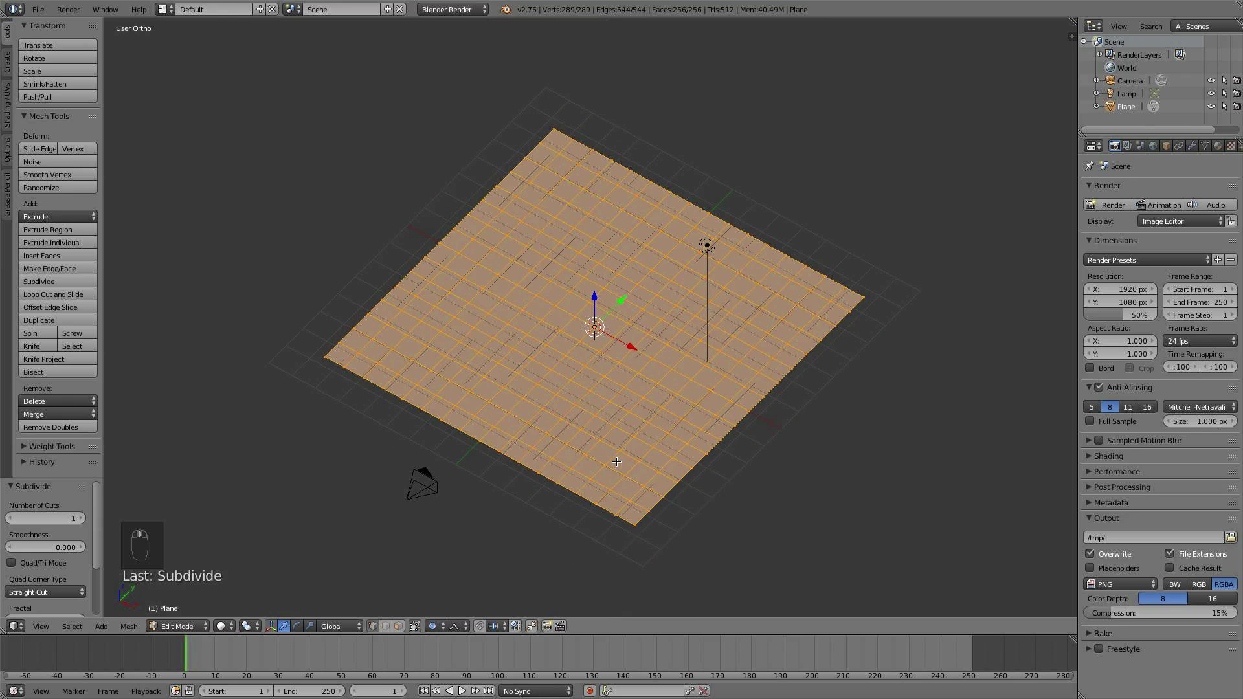
{"action": "right_click", "coordinate": [636, 514]}
{"action": "scroll", "coordinate": [633, 503], "scroll_direction": "down", "scroll_amount": 20}
{"action": "left_click_drag", "start_coordinate": [633, 497], "coordinate": [605, 516]}
- In camera view, lower the same near right corner by another 0.75 units or so along Z
{"action": "key", "text": "KP_0"}
{"action": "scroll", "coordinate": [680, 467], "scroll_direction": "up", "scroll_amount": 1}
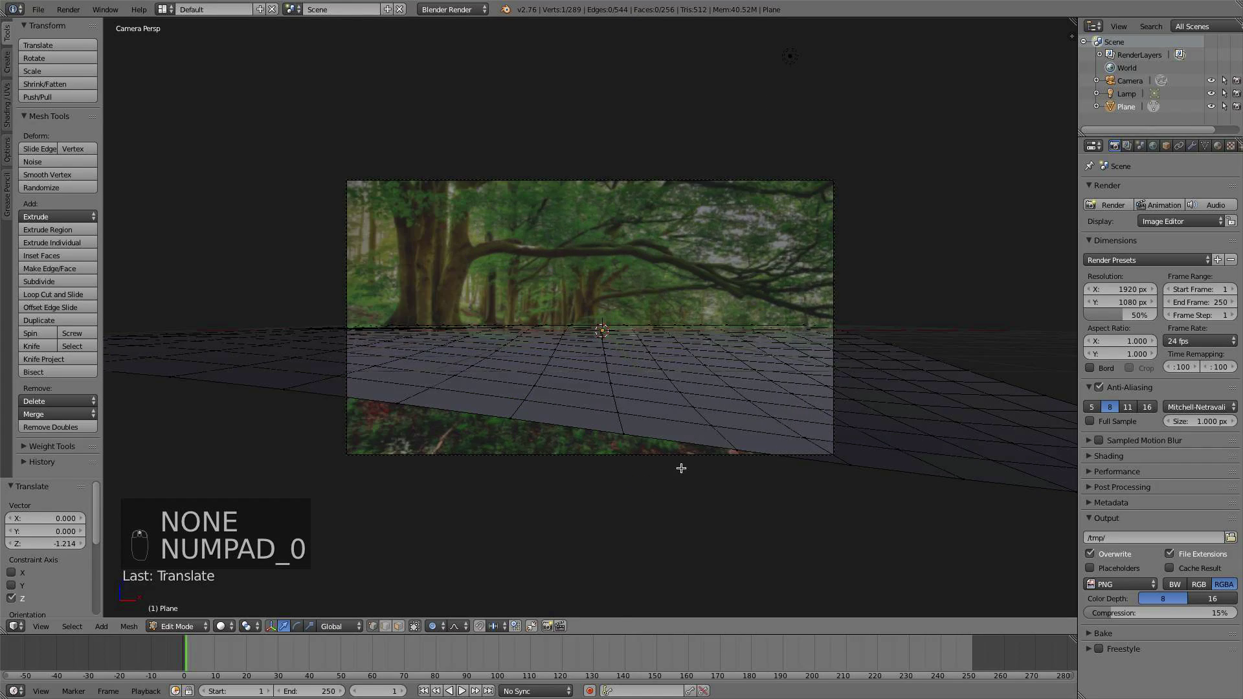
{"action": "scroll", "coordinate": [719, 456], "scroll_direction": "down", "scroll_amount": 1}
{"action": "middle_click_drag", "start_coordinate": [761, 431], "coordinate": [657, 404], "text": "shift"}
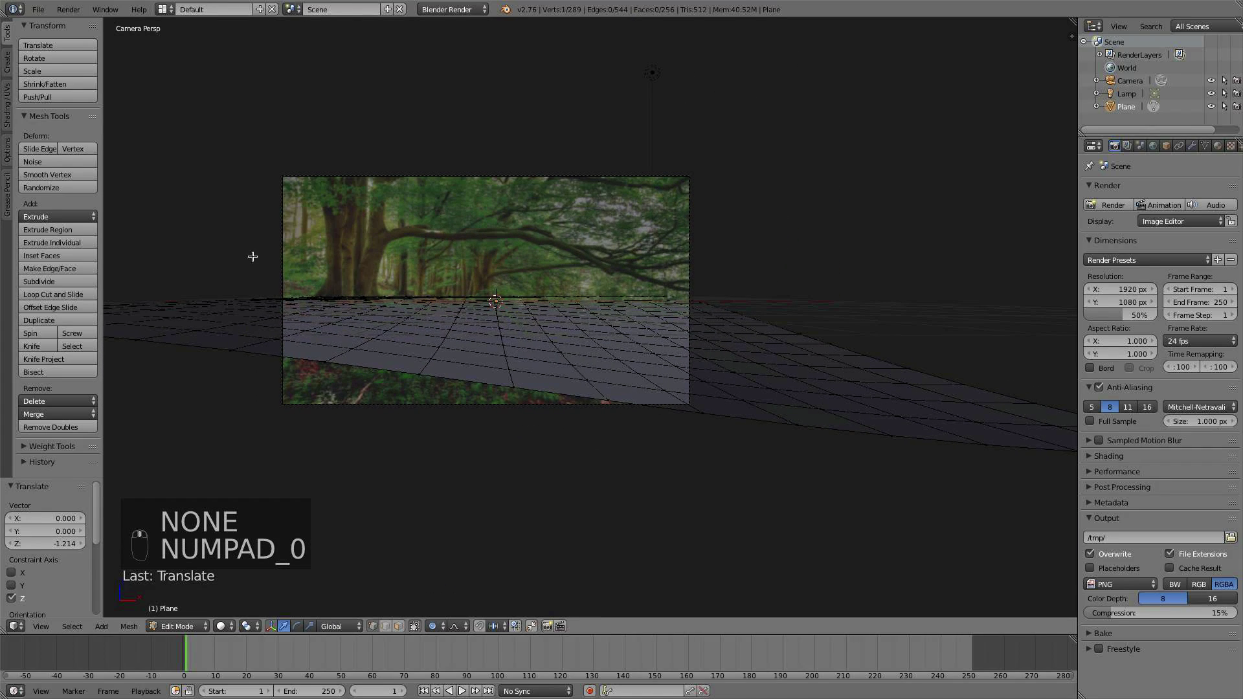
{"action": "scroll", "coordinate": [937, 441], "scroll_direction": "down", "scroll_amount": 2}
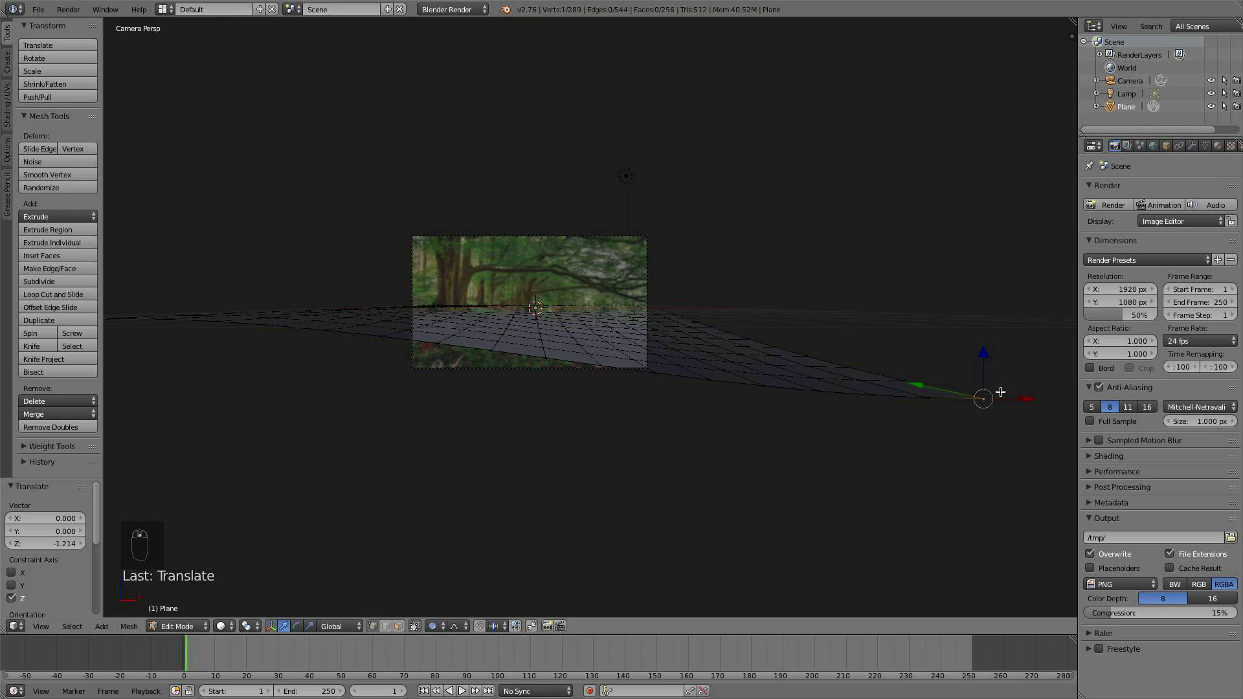
{"action": "left_click_drag", "start_coordinate": [985, 356], "coordinate": [975, 406]}
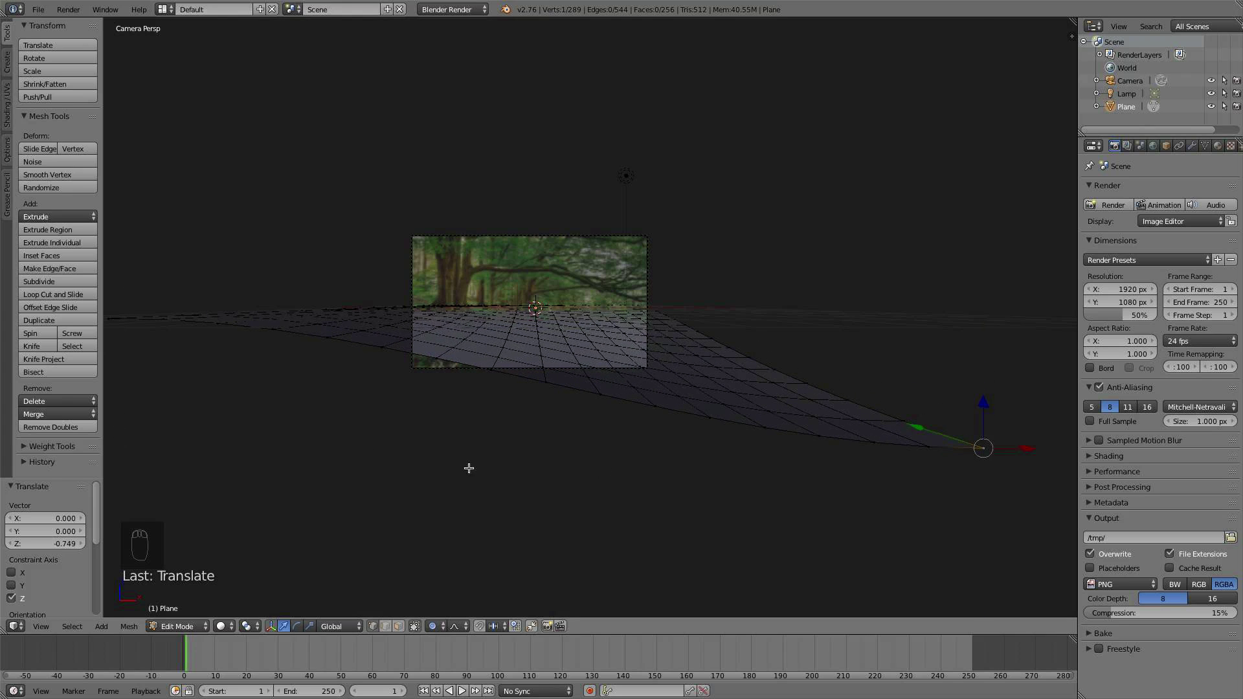
- Lower the front-edge vertex near the photo's lower left corner by about 0.24 units along Z, below the camera frame
{"action": "scroll", "coordinate": [230, 365], "scroll_direction": "down", "scroll_amount": 1}
{"action": "scroll", "coordinate": [424, 365], "scroll_direction": "up", "scroll_amount": 3}
{"action": "right_click", "coordinate": [376, 378]}
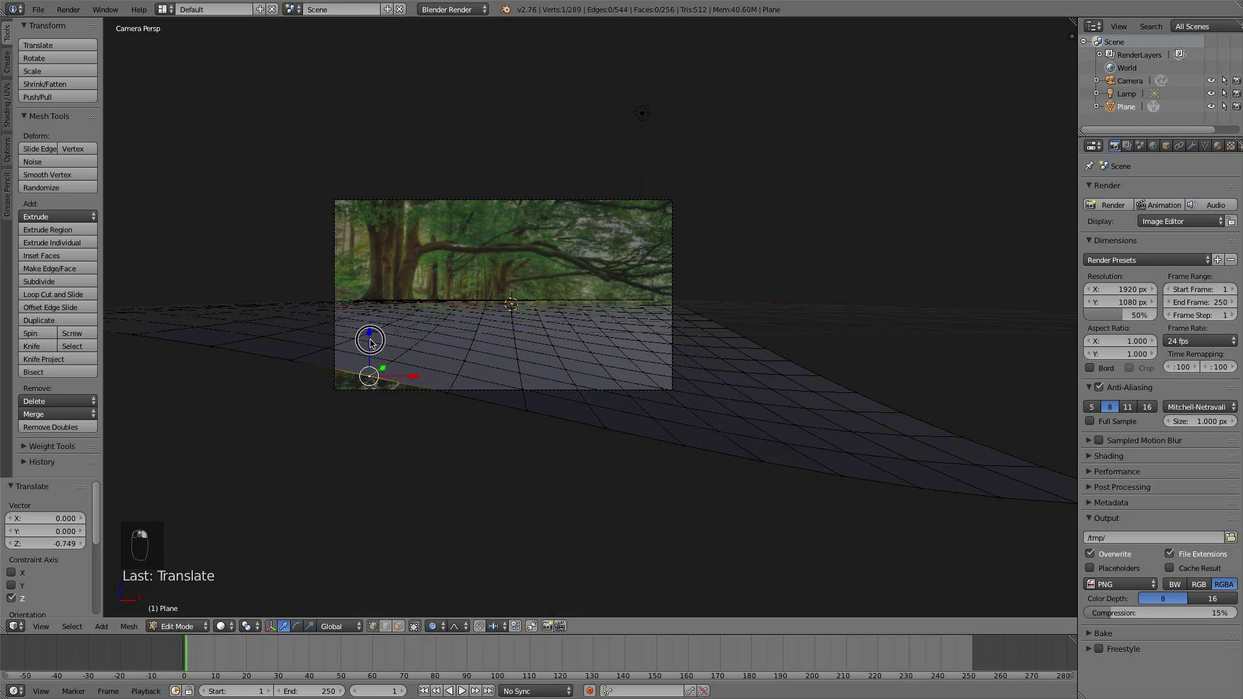
{"action": "left_click_drag", "start_coordinate": [370, 340], "coordinate": [370, 364]}
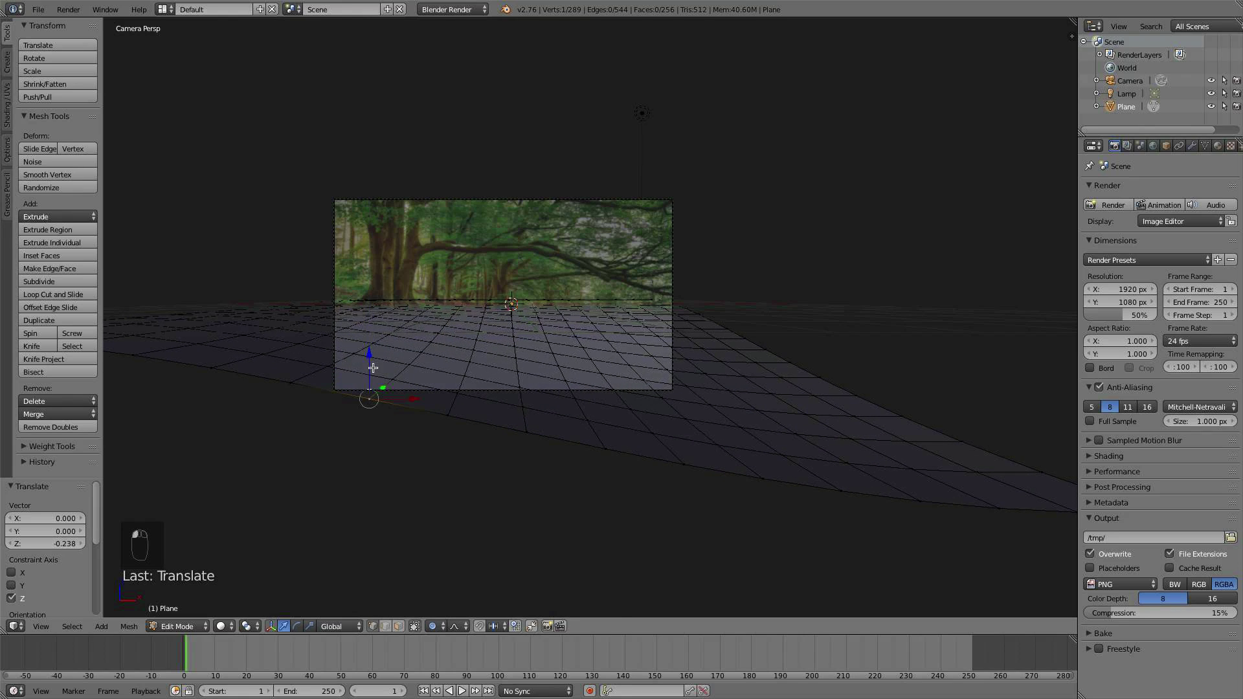
{"action": "scroll", "coordinate": [379, 362], "scroll_direction": "up", "scroll_amount": 1}
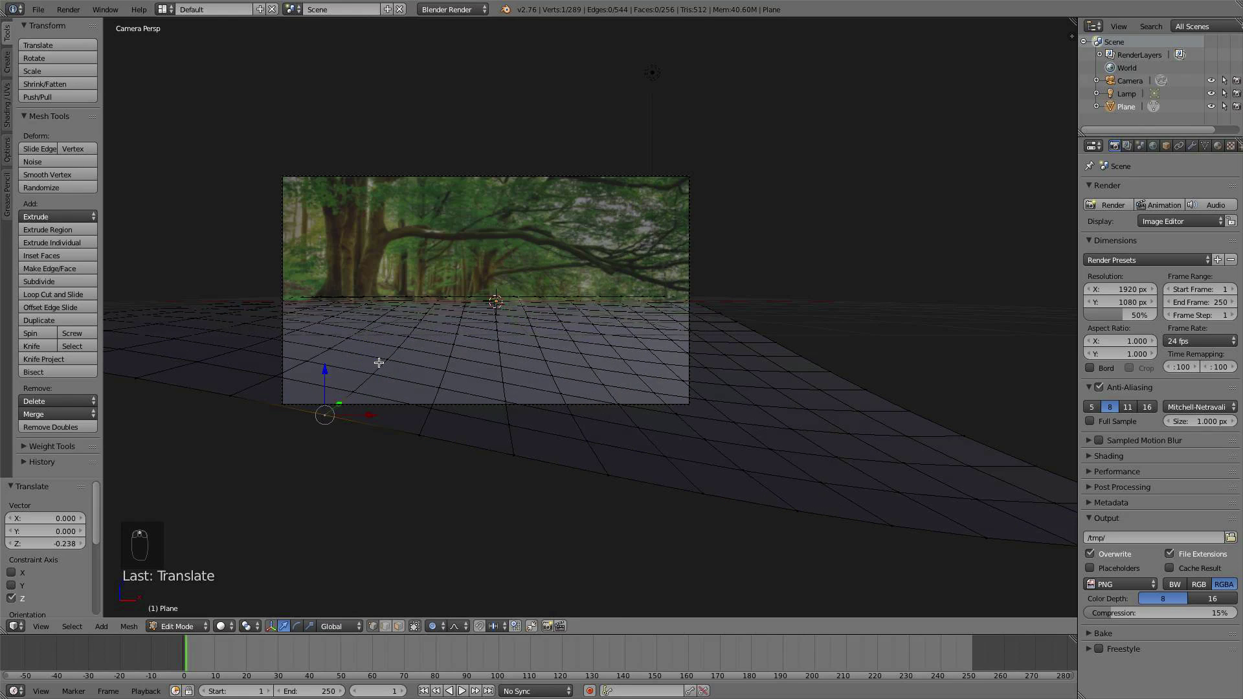
- Display the ground mesh as a wireframe over the reference photo and frame the camera view closely
{"action": "key", "text": "z"}
{"action": "scroll", "coordinate": [705, 344], "scroll_direction": "up", "scroll_amount": 2}
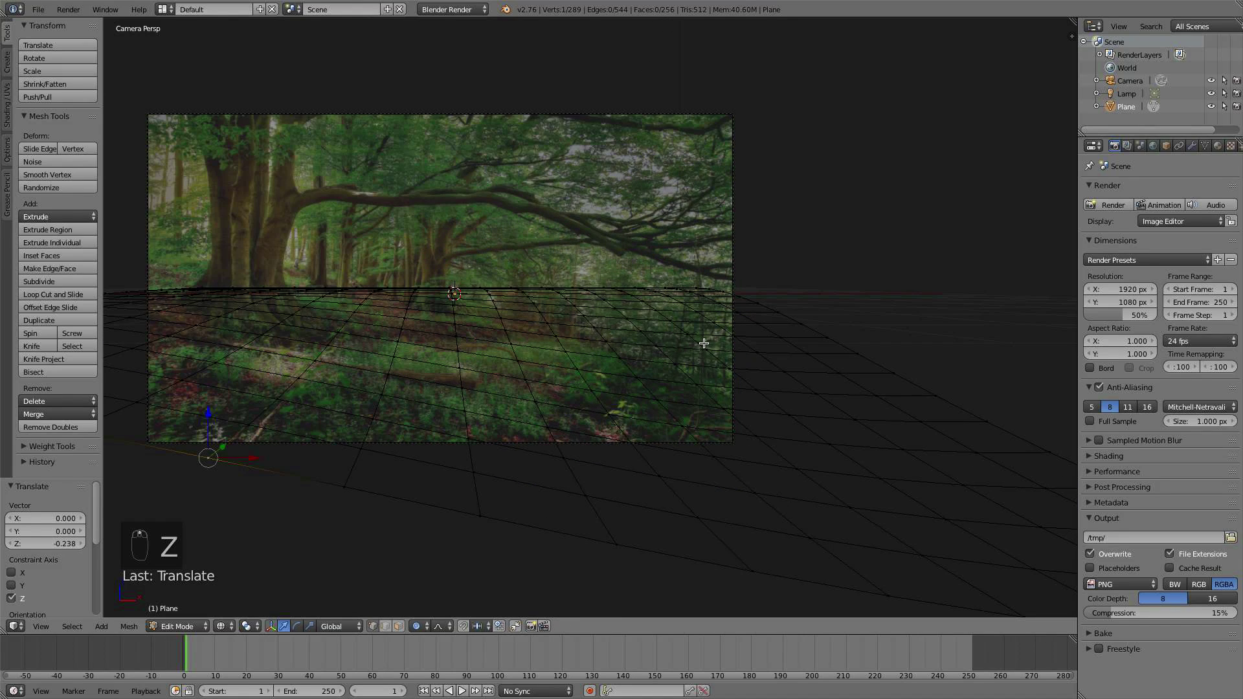
{"action": "middle_click_drag", "start_coordinate": [704, 344], "coordinate": [702, 407], "text": "shift"}
{"action": "scroll", "coordinate": [696, 408], "scroll_direction": "up", "scroll_amount": 2}
{"action": "middle_click_drag", "start_coordinate": [614, 417], "coordinate": [681, 358], "text": "shift"}
{"action": "scroll", "coordinate": [681, 358], "scroll_direction": "down", "scroll_amount": 1}
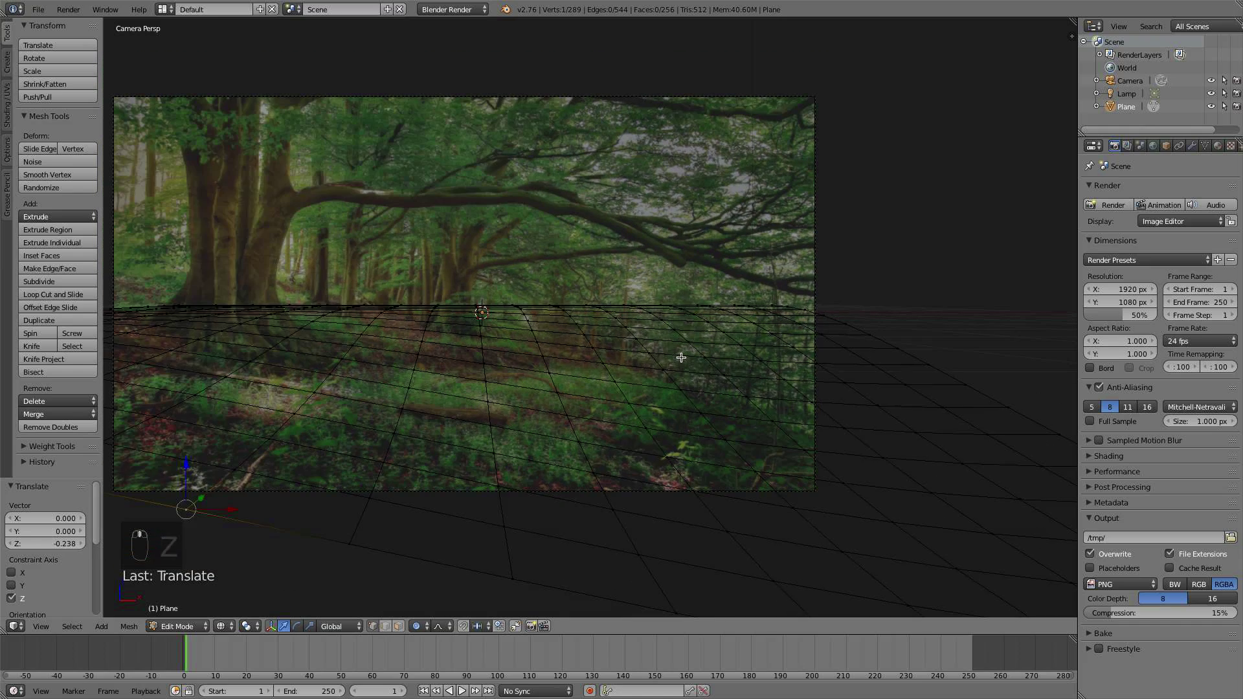
{"action": "middle_click_drag", "start_coordinate": [360, 394], "coordinate": [467, 385], "text": "shift"}
- Raise the far left part of the ground along Z to form a hill behind the large tree, ending with a lift of about 0.19 units
{"action": "right_click", "coordinate": [261, 285]}
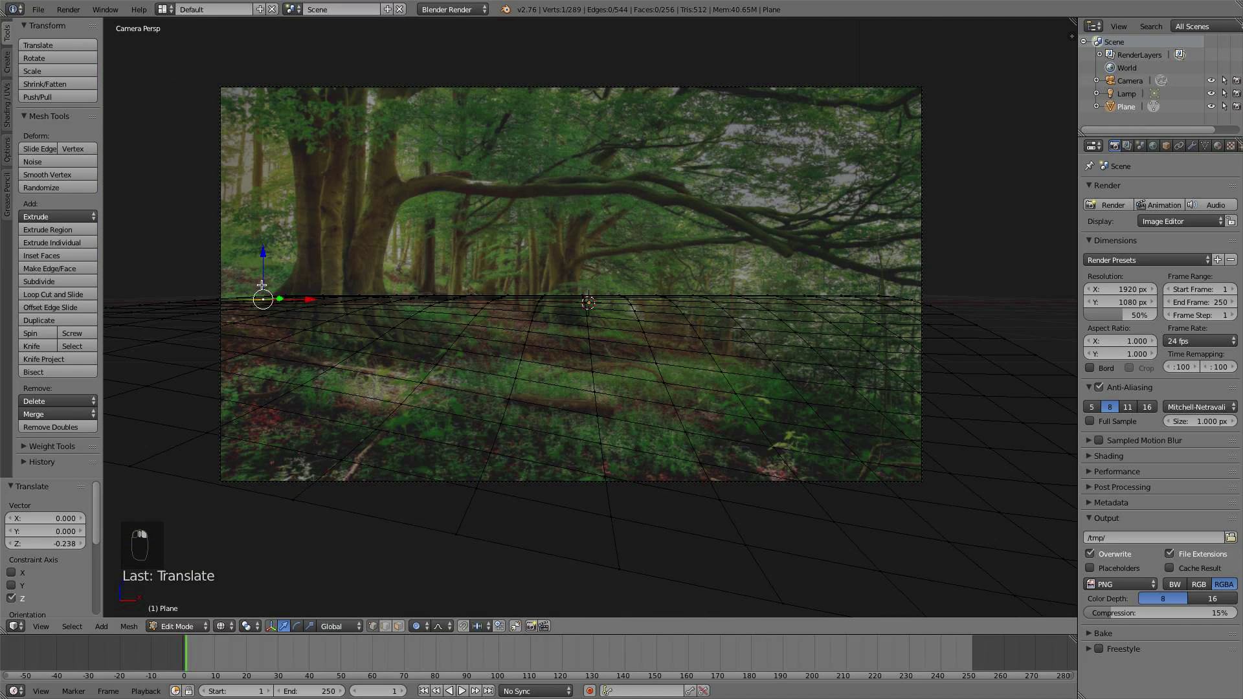
{"action": "scroll", "coordinate": [264, 250], "scroll_direction": "up", "scroll_amount": 10}
{"action": "left_click_drag", "start_coordinate": [264, 256], "coordinate": [280, 219]}
{"action": "scroll", "coordinate": [266, 210], "scroll_direction": "down", "scroll_amount": 1}
{"action": "right_click", "coordinate": [286, 276]}
{"action": "scroll", "coordinate": [280, 215], "scroll_direction": "up", "scroll_amount": 1}
{"action": "scroll", "coordinate": [280, 218], "scroll_direction": "up", "scroll_amount": 2}
- Lower the far right side of the ground along Z by about 1.19 and 0.67 units to follow the photo's downward slope
{"action": "right_click", "coordinate": [905, 301]}
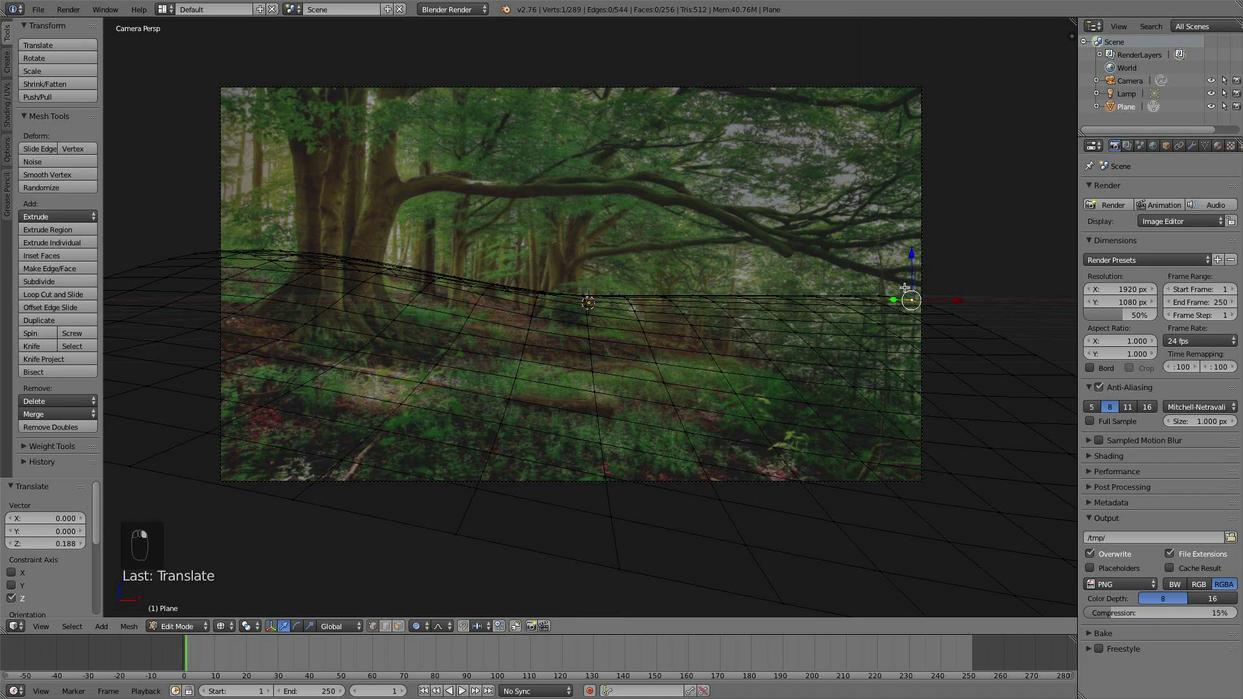
{"action": "left_click_drag", "start_coordinate": [907, 256], "coordinate": [888, 323]}
{"action": "scroll", "coordinate": [909, 280], "scroll_direction": "down", "scroll_amount": 4}
{"action": "right_click", "coordinate": [879, 341]}
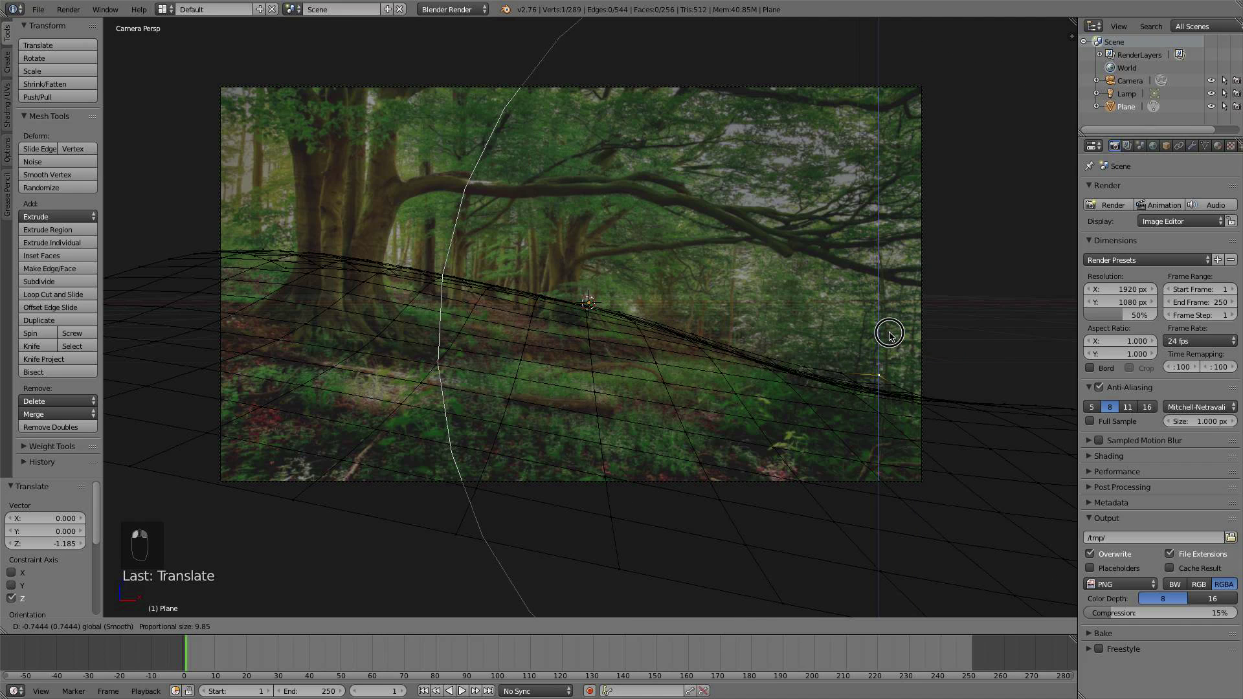
{"action": "left_click", "coordinate": [890, 333]}
- Lower a back-edge vertex beyond the camera frame's right border by about 0.18 units along Z
{"action": "middle_click_drag", "start_coordinate": [890, 392], "coordinate": [704, 303], "text": "shift"}
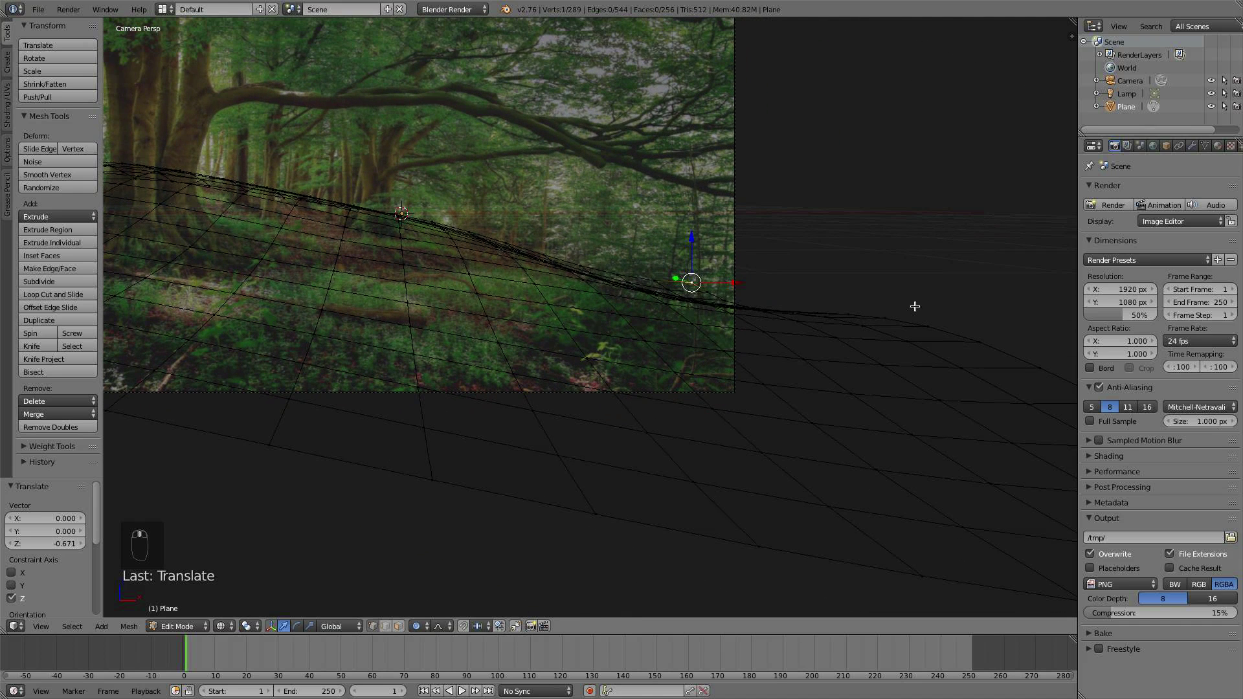
{"action": "right_click", "coordinate": [928, 313]}
{"action": "left_click_drag", "start_coordinate": [936, 284], "coordinate": [941, 300]}
- Switch the ground back to solid shading and check its overall shape in Object Mode against the photo
{"action": "middle_click_drag", "start_coordinate": [478, 317], "coordinate": [573, 300], "text": "shift"}
{"action": "scroll", "coordinate": [573, 300], "scroll_direction": "up", "scroll_amount": 1}
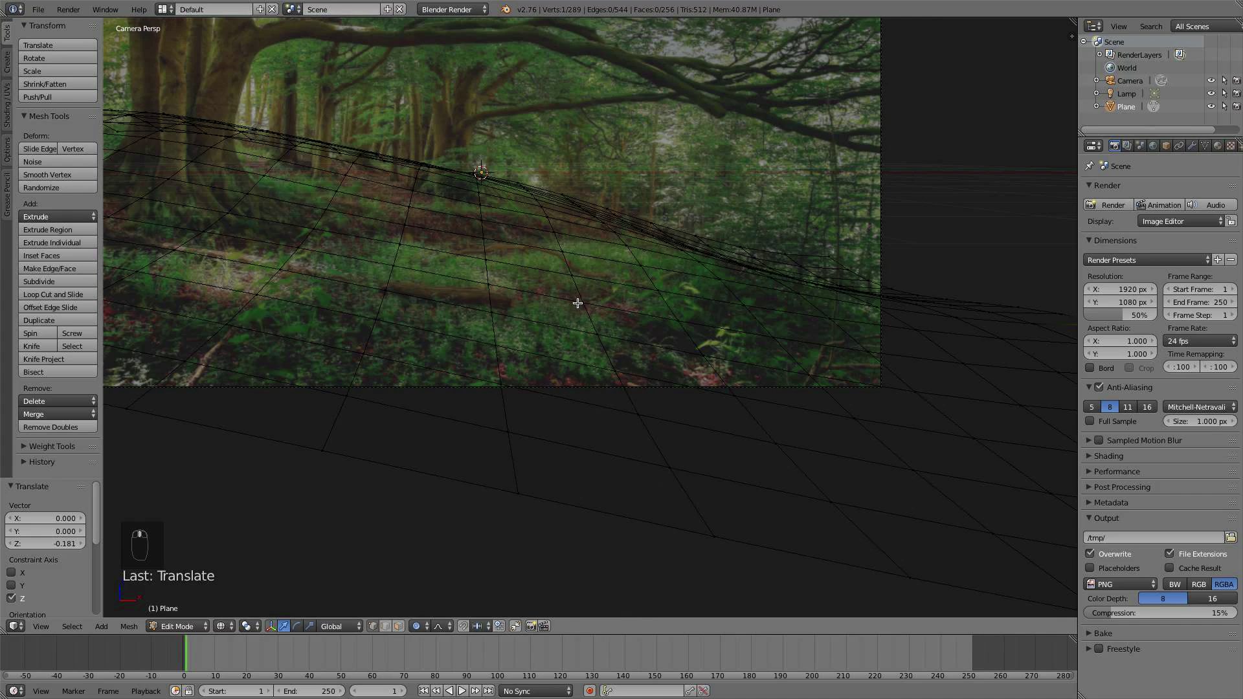
{"action": "key", "text": "z"}
{"action": "key", "text": "Tab"}
{"action": "scroll", "coordinate": [573, 300], "scroll_direction": "down", "scroll_amount": 3}
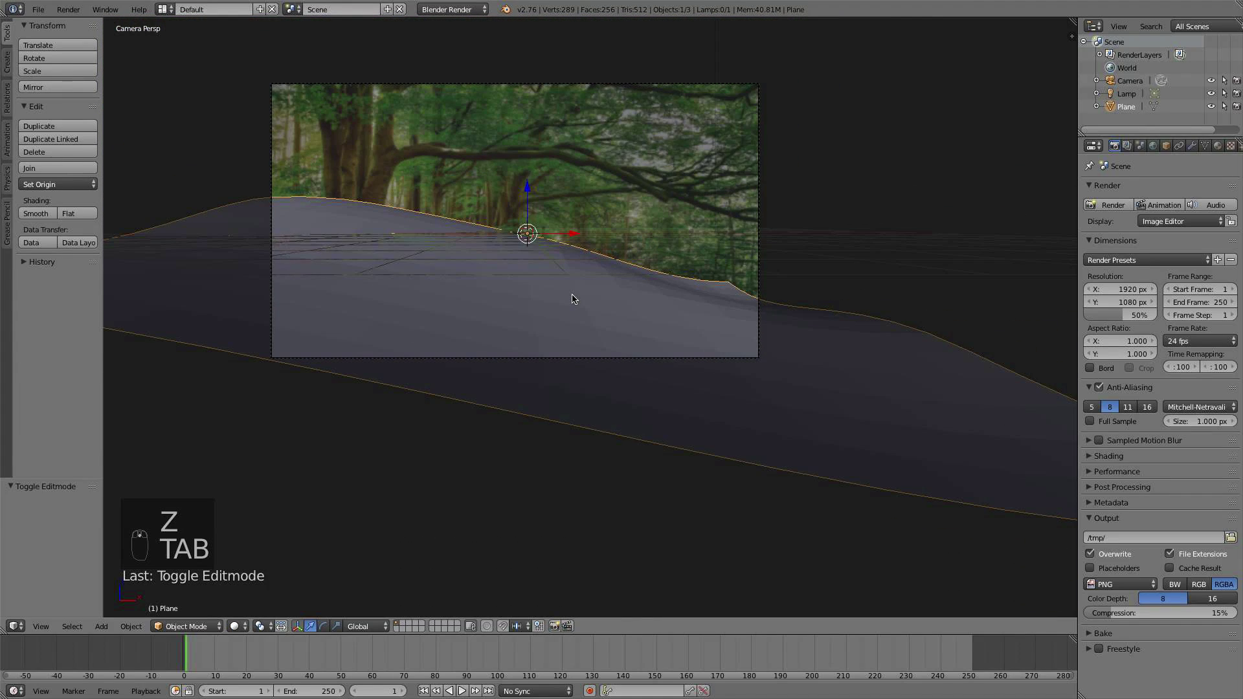
- Return to Edit Mode and lower the hill crest beside the large left tree by about 0.35 units along Z
{"action": "key", "text": "Tab"}
{"action": "scroll", "coordinate": [486, 274], "scroll_direction": "up", "scroll_amount": 2}
{"action": "right_click", "coordinate": [240, 154]}
{"action": "mouse_move", "coordinate": [236, 109]}
{"action": "left_mouse_down"}
{"action": "mouse_move", "coordinate": [244, 137]}
{"action": "mouse_move", "coordinate": [244, 122]}
{"action": "left_mouse_up"}
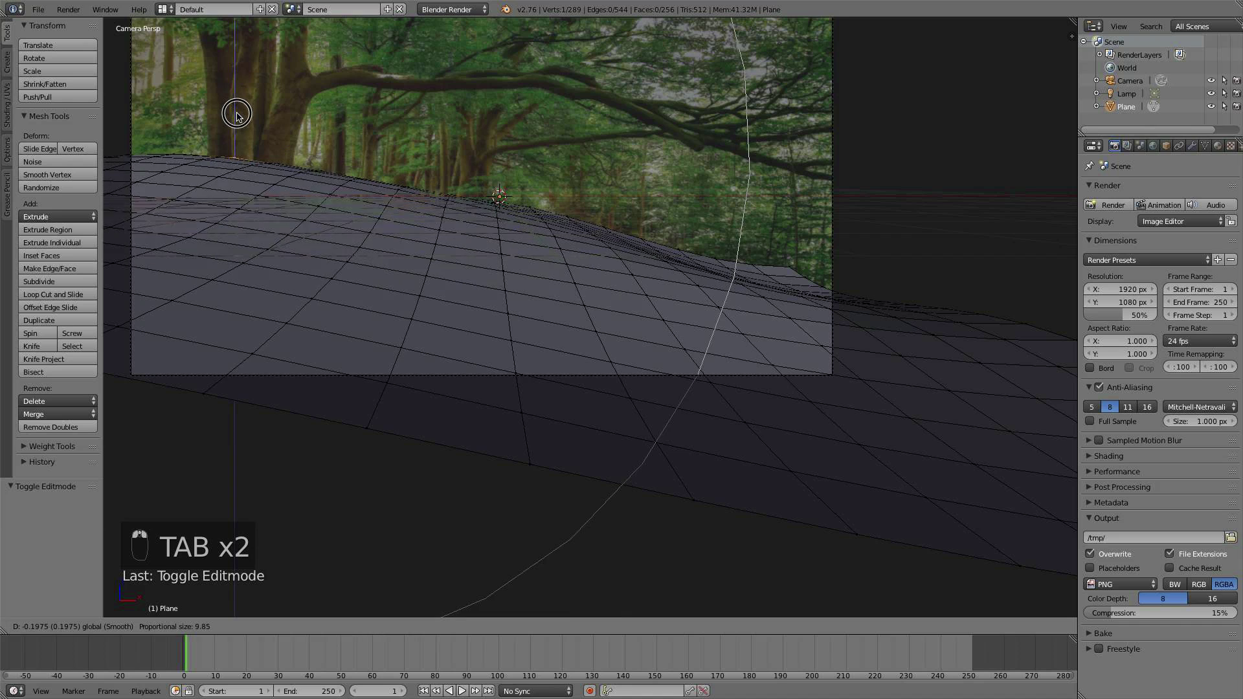
- Raise the slope between the large left tree and the photo's centre by about 0.21 units along Z
{"action": "right_click", "coordinate": [389, 200]}
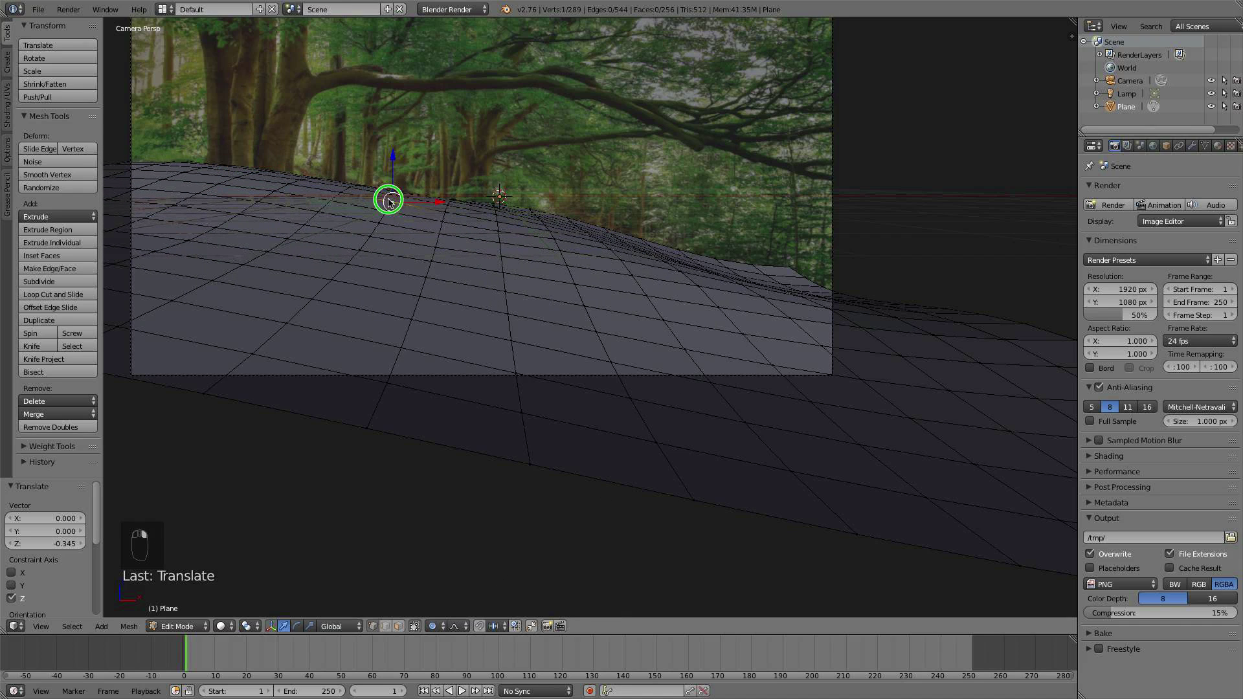
{"action": "right_click", "coordinate": [381, 221]}
{"action": "left_click_drag", "start_coordinate": [385, 175], "coordinate": [371, 141]}
{"action": "right_click", "coordinate": [371, 184]}
{"action": "scroll", "coordinate": [370, 147], "scroll_direction": "up", "scroll_amount": 6}
{"action": "scroll", "coordinate": [371, 147], "scroll_direction": "up", "scroll_amount": 1}
{"action": "scroll", "coordinate": [372, 142], "scroll_direction": "down", "scroll_amount": 1}
- Lower the raised bump on the back edge near the photo's right border, then deselect all vertices and leave Edit Mode
{"action": "right_click", "coordinate": [532, 207]}
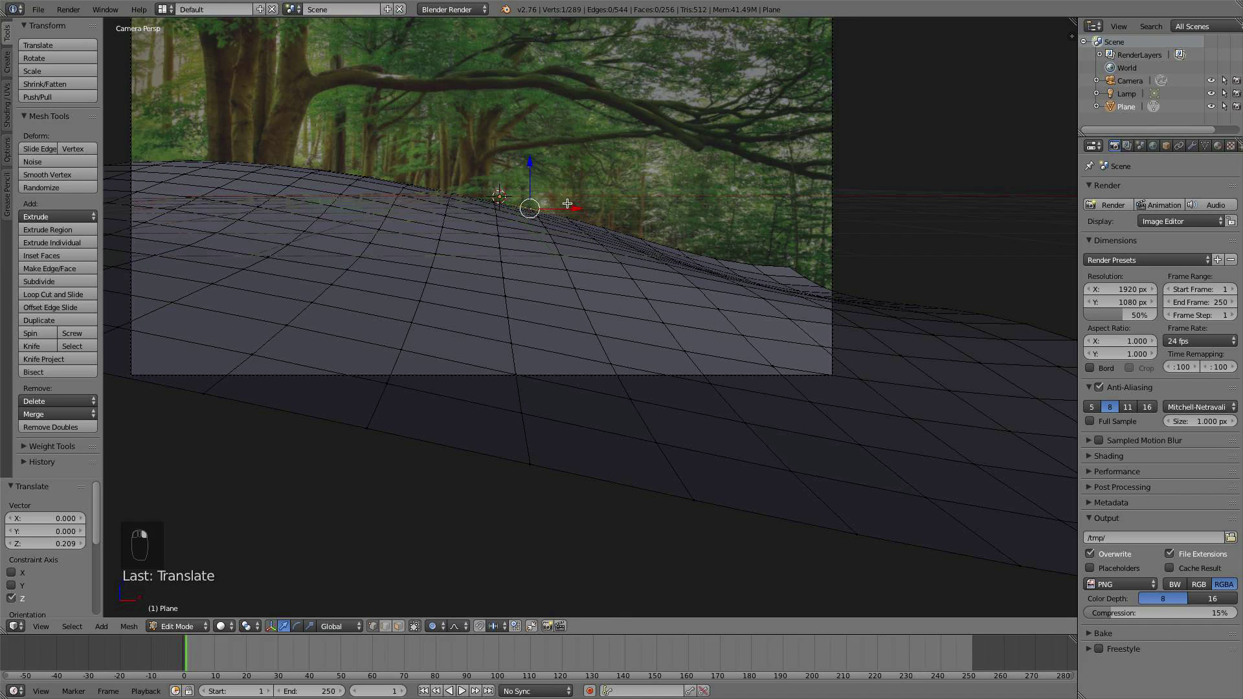
{"action": "right_click", "coordinate": [787, 263]}
{"action": "left_click_drag", "start_coordinate": [788, 223], "coordinate": [781, 241]}
{"action": "scroll", "coordinate": [787, 233], "scroll_direction": "up", "scroll_amount": 7}
{"action": "scroll", "coordinate": [787, 233], "scroll_direction": "up", "scroll_amount": 3}
{"action": "right_click", "coordinate": [777, 283]}
{"action": "scroll", "coordinate": [780, 242], "scroll_direction": "down", "scroll_amount": 1}
{"action": "key", "text": "a"}
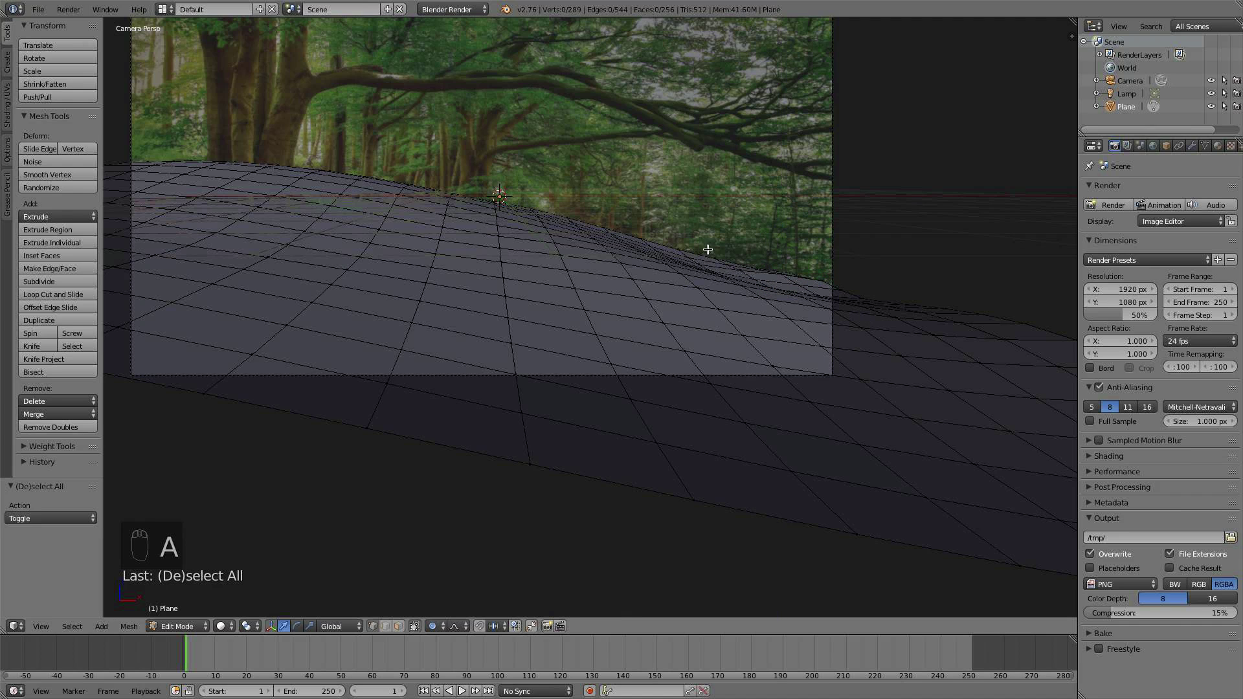
{"action": "key", "text": "Tab"}
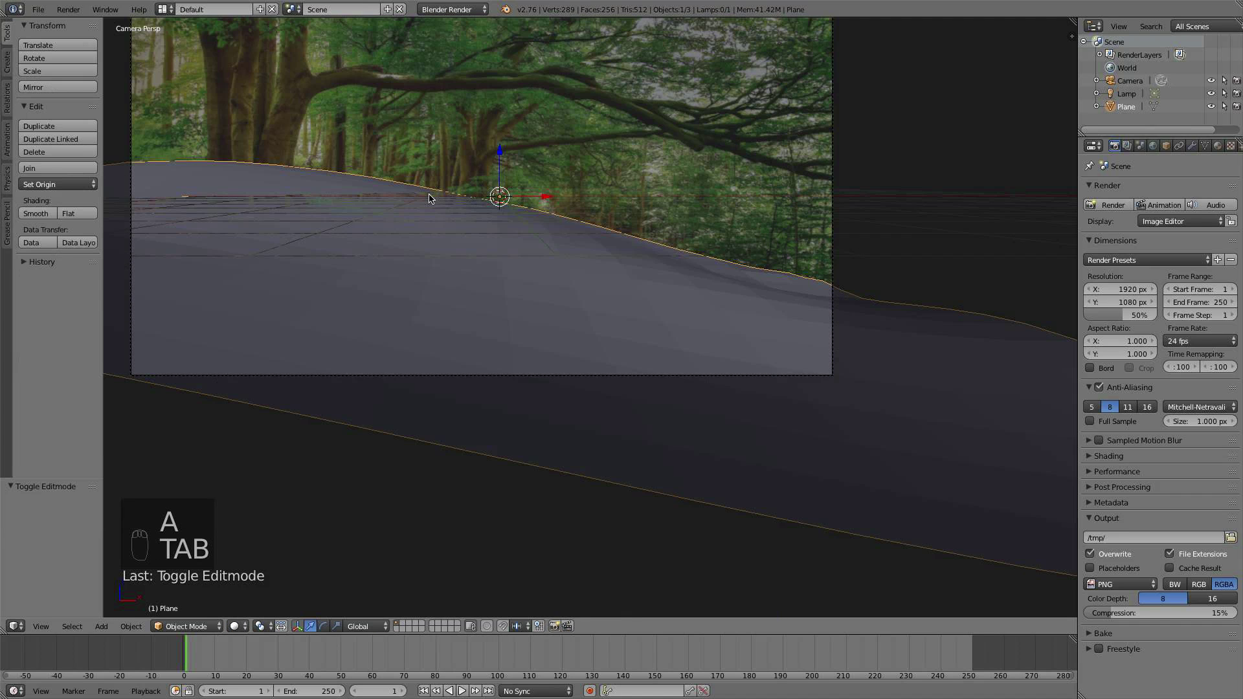
- Inspect the shaped ground from a free angle and through the camera, comparing its outline with the photo's terrain
{"action": "scroll", "coordinate": [576, 243], "scroll_direction": "down", "scroll_amount": 1}
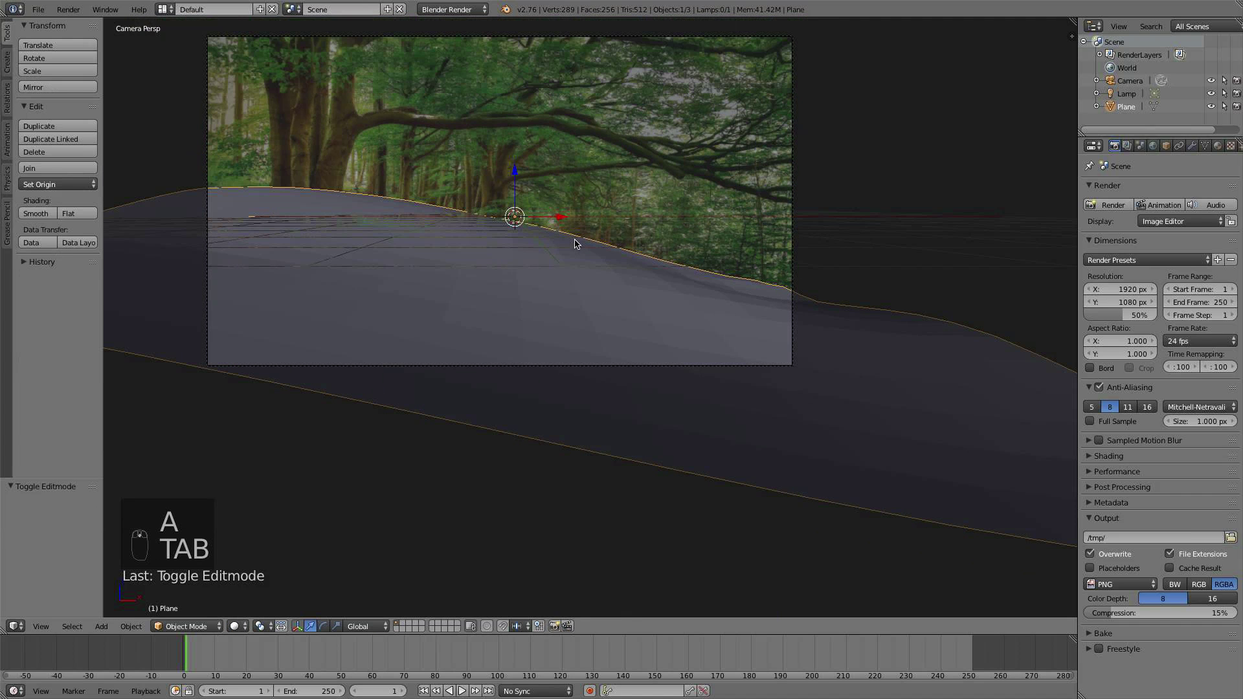
{"action": "scroll", "coordinate": [562, 269], "scroll_direction": "down", "scroll_amount": 3}
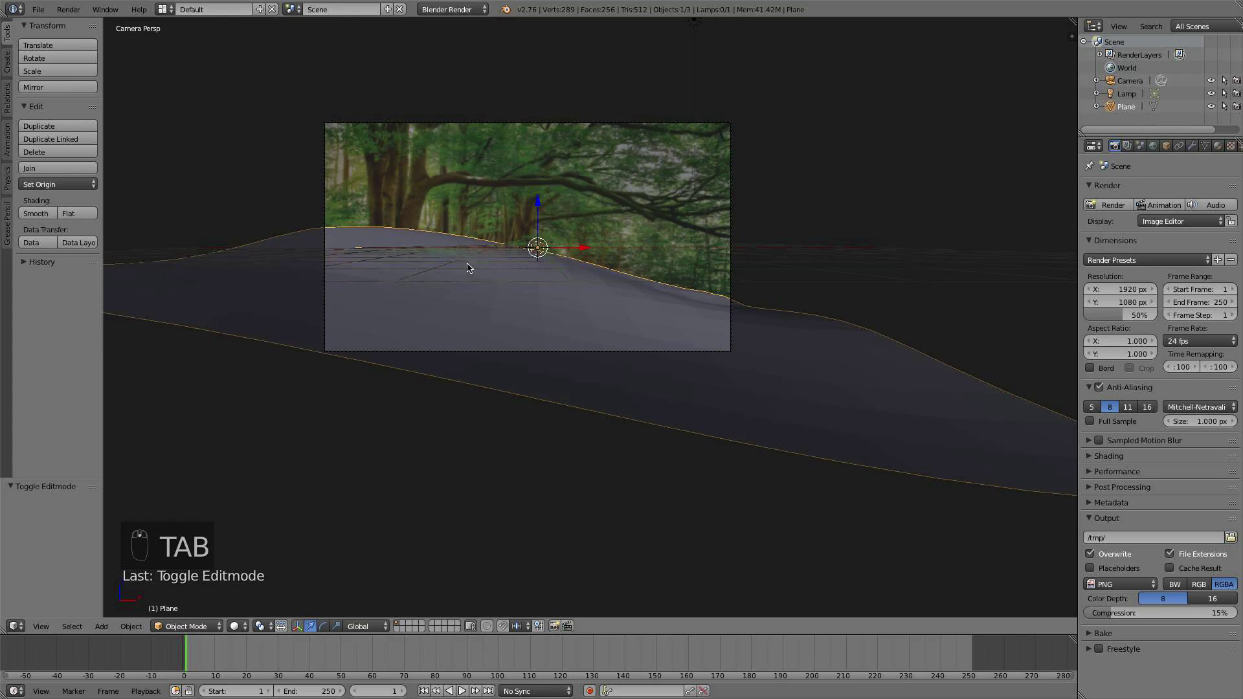
{"action": "middle_click_drag", "start_coordinate": [520, 300], "coordinate": [474, 332]}
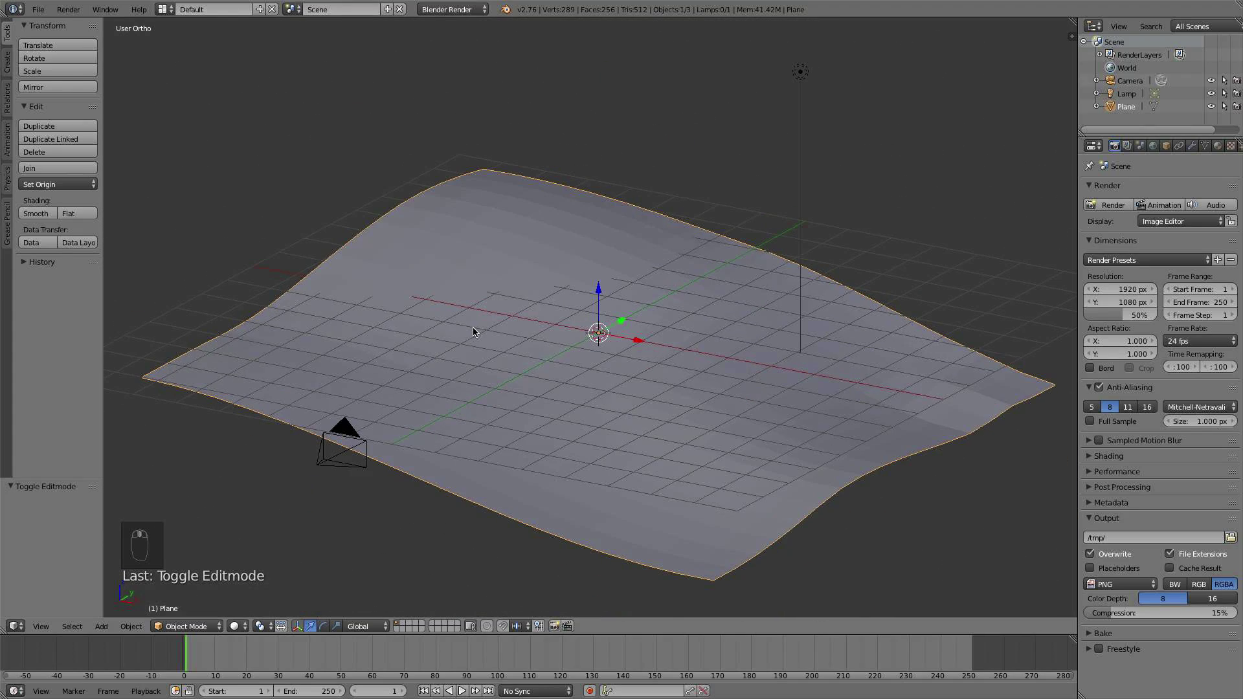
{"action": "key", "text": "KP_1"}
{"action": "key", "text": "KP_0"}
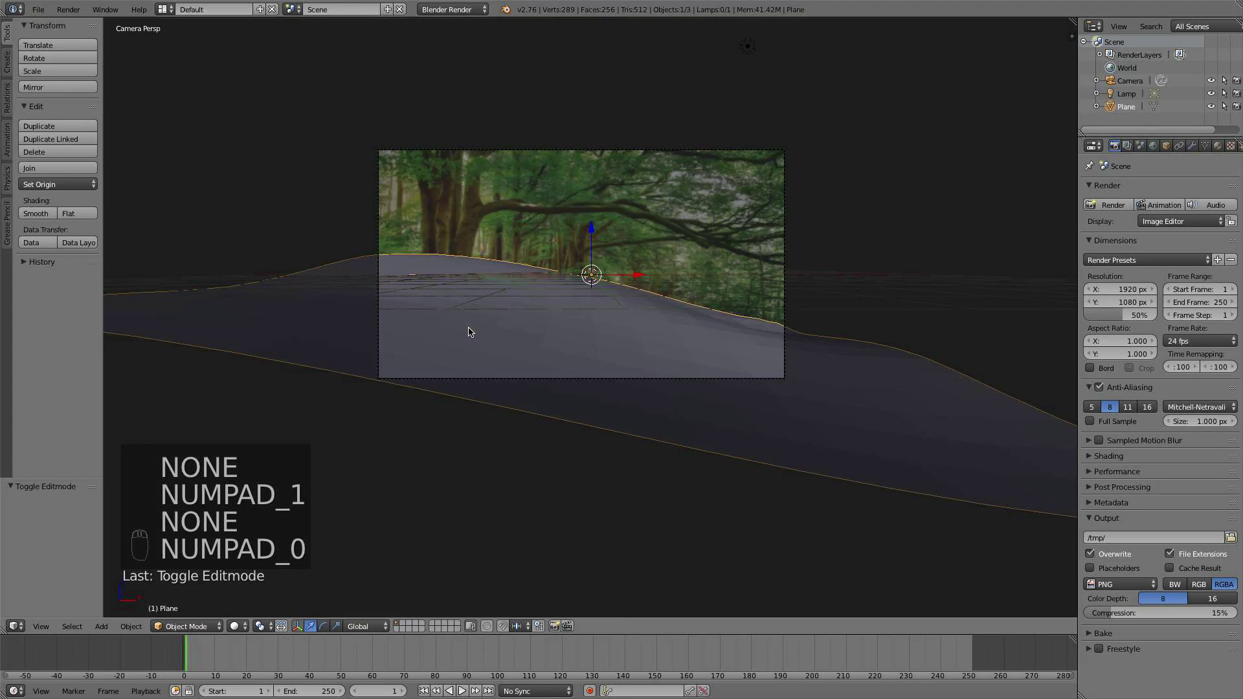
{"action": "scroll", "coordinate": [469, 328], "scroll_direction": "up", "scroll_amount": 2}
{"action": "middle_click_drag", "start_coordinate": [454, 276], "coordinate": [537, 359], "text": "shift"}
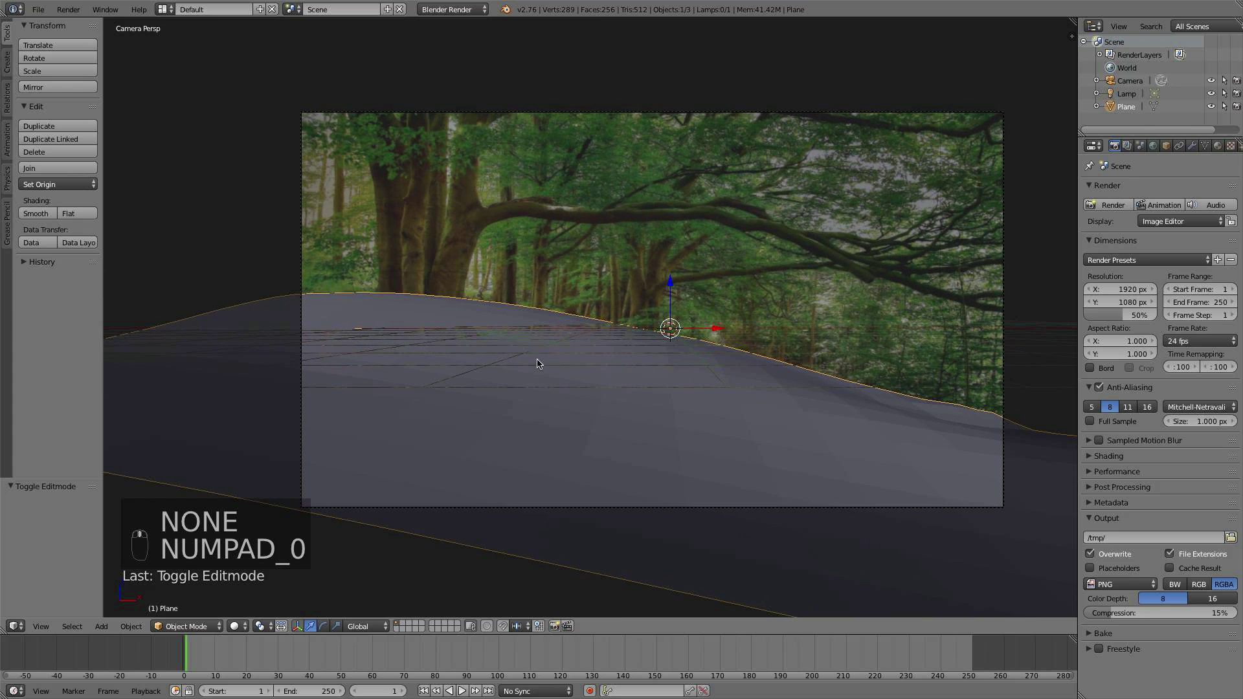
{"action": "scroll", "coordinate": [602, 386], "scroll_direction": "up", "scroll_amount": 2}
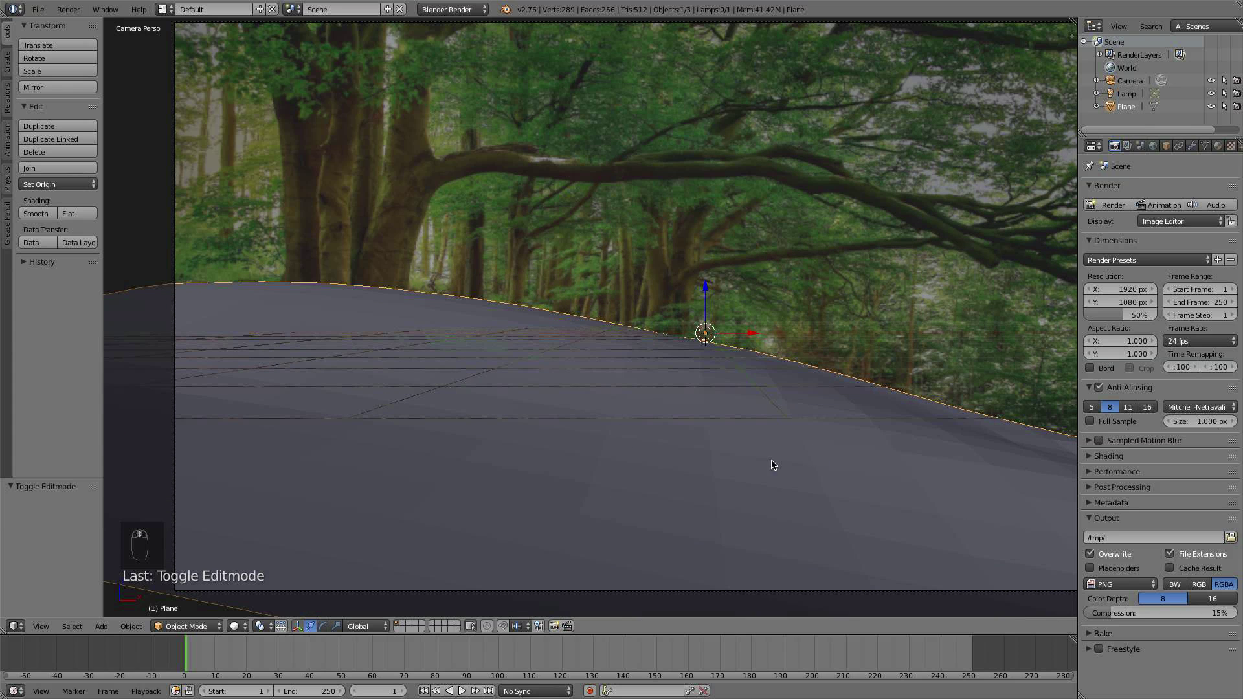
{"action": "middle_click_drag", "start_coordinate": [714, 476], "coordinate": [813, 389], "text": "shift"}
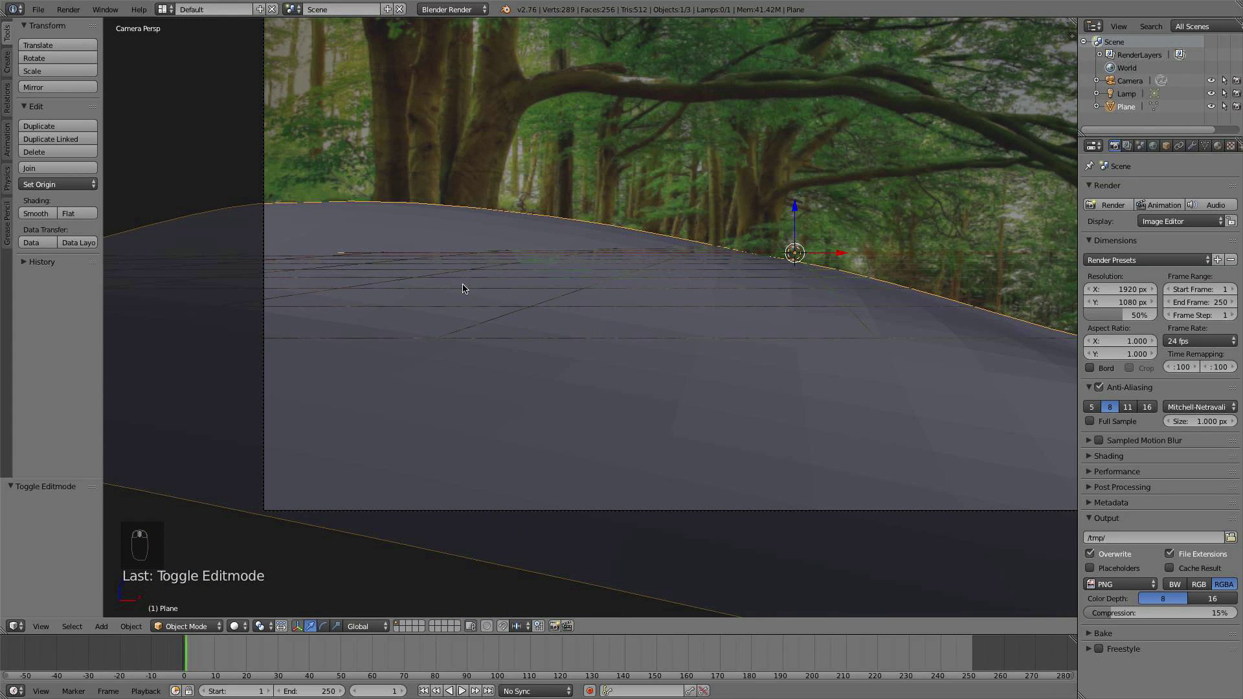
- Show the scene in wireframe and examine the large left tree's roots and the trunks behind it in the photo
{"action": "key", "text": "z"}
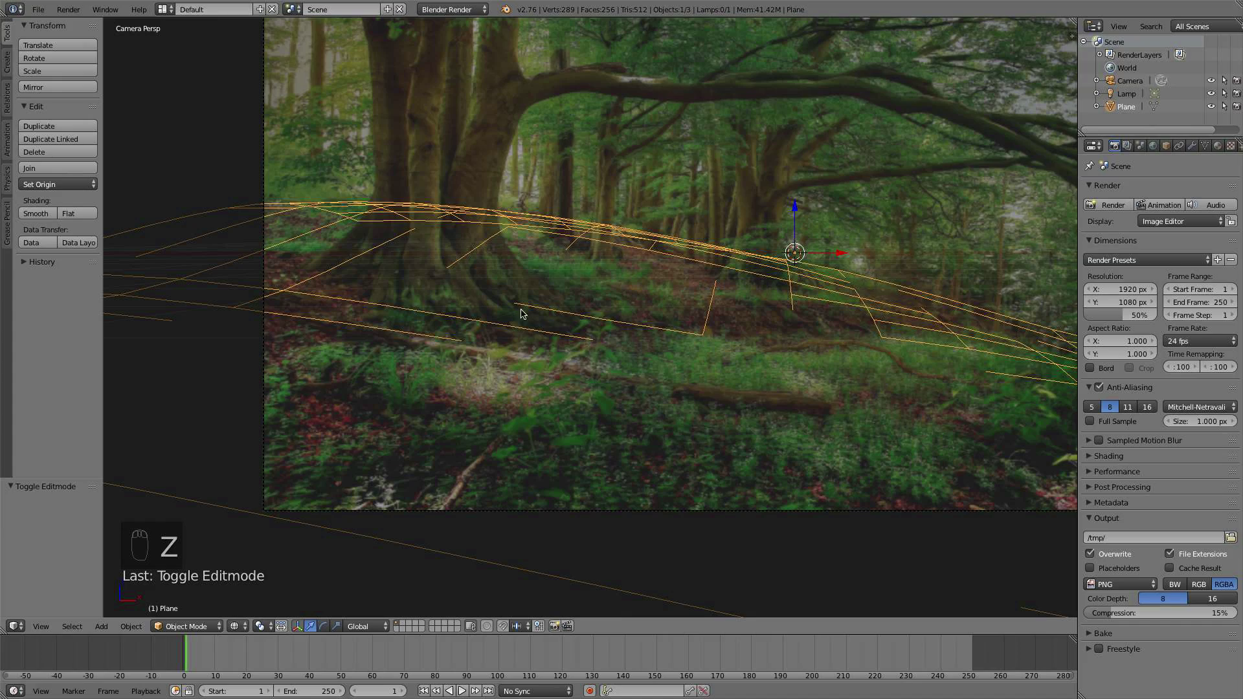
{"action": "scroll", "coordinate": [719, 301], "scroll_direction": "down", "scroll_amount": 1}
{"action": "scroll", "coordinate": [713, 302], "scroll_direction": "up", "scroll_amount": 1}
{"action": "middle_click_drag", "start_coordinate": [614, 309], "coordinate": [776, 439], "text": "shift"}
{"action": "scroll", "coordinate": [763, 433], "scroll_direction": "up", "scroll_amount": 4}
{"action": "middle_click_drag", "start_coordinate": [751, 338], "coordinate": [750, 326], "text": "shift"}
{"action": "scroll", "coordinate": [706, 305], "scroll_direction": "down", "scroll_amount": 4}
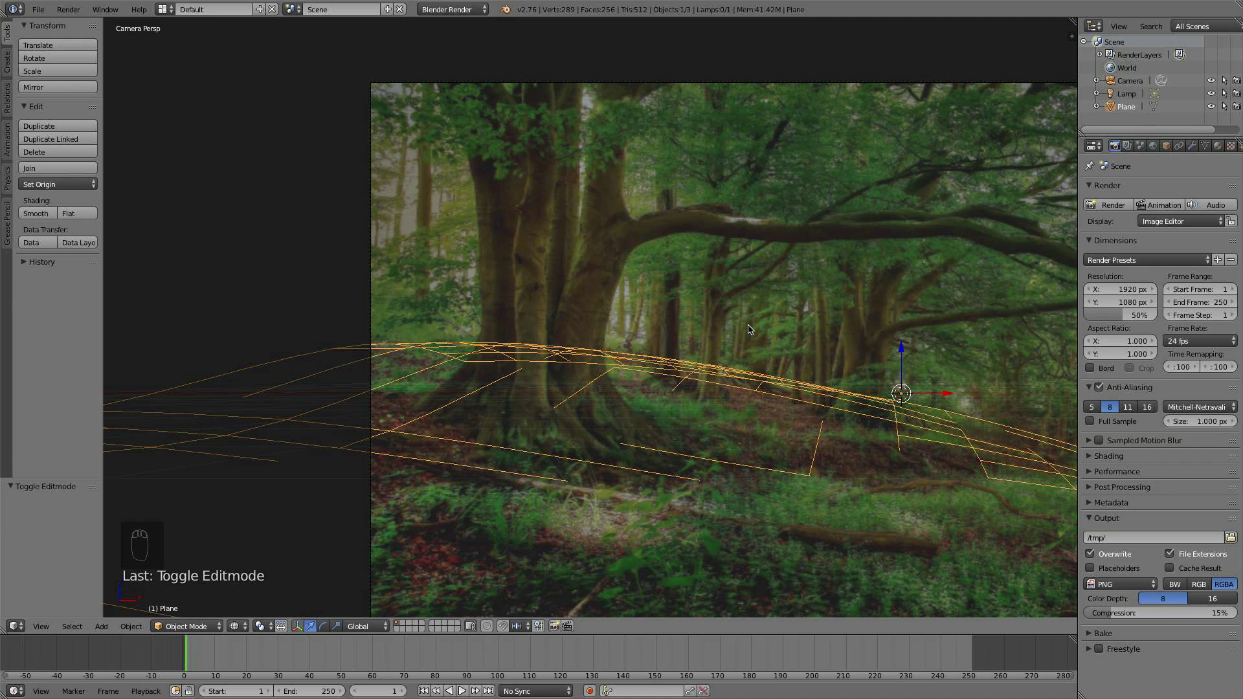
{"action": "middle_click_drag", "start_coordinate": [821, 342], "coordinate": [637, 270], "text": "shift"}
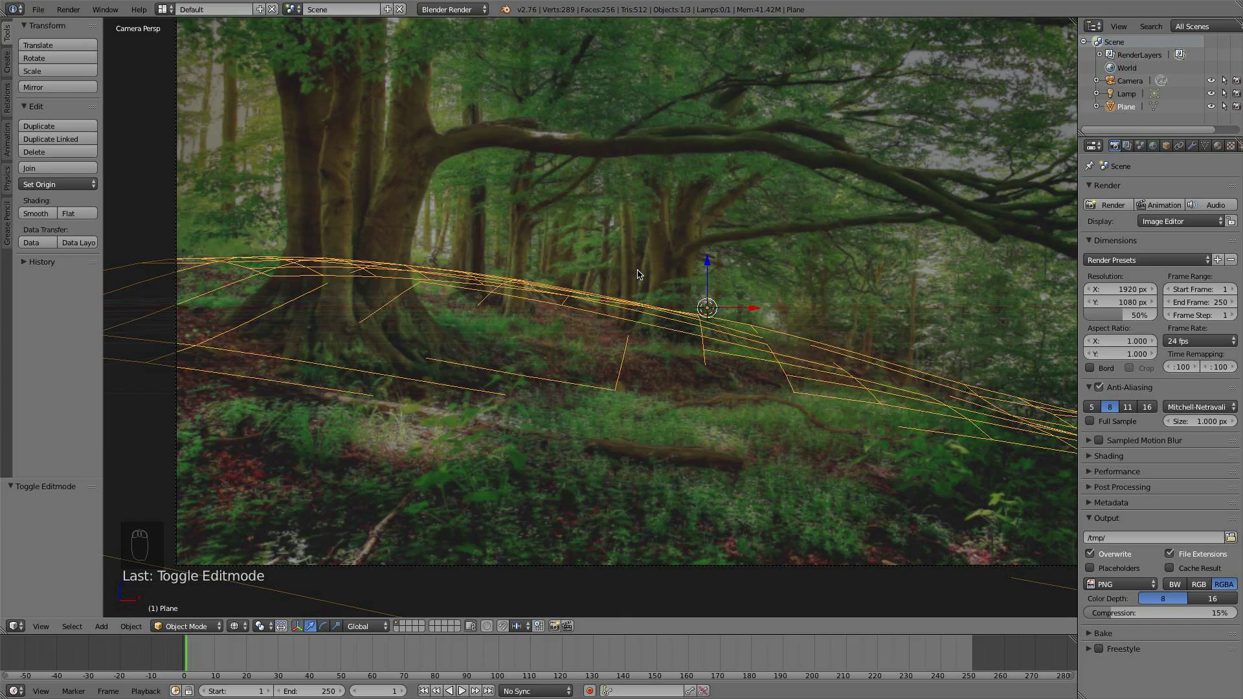
{"action": "scroll", "coordinate": [638, 271], "scroll_direction": "down", "scroll_amount": 1}
{"action": "scroll", "coordinate": [657, 280], "scroll_direction": "up", "scroll_amount": 1}
{"action": "middle_click_drag", "start_coordinate": [707, 330], "coordinate": [648, 335], "text": "shift"}
{"action": "scroll", "coordinate": [569, 375], "scroll_direction": "up", "scroll_amount": 2}
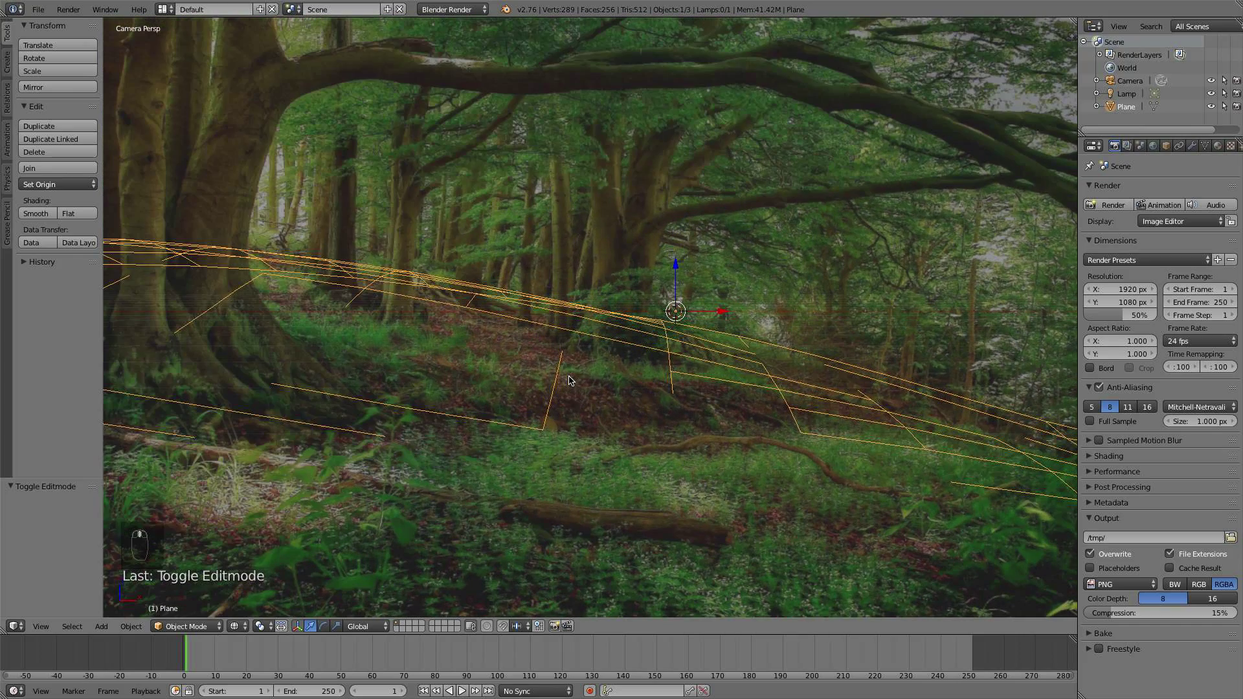
{"action": "middle_click_drag", "start_coordinate": [417, 301], "coordinate": [602, 311], "text": "shift"}
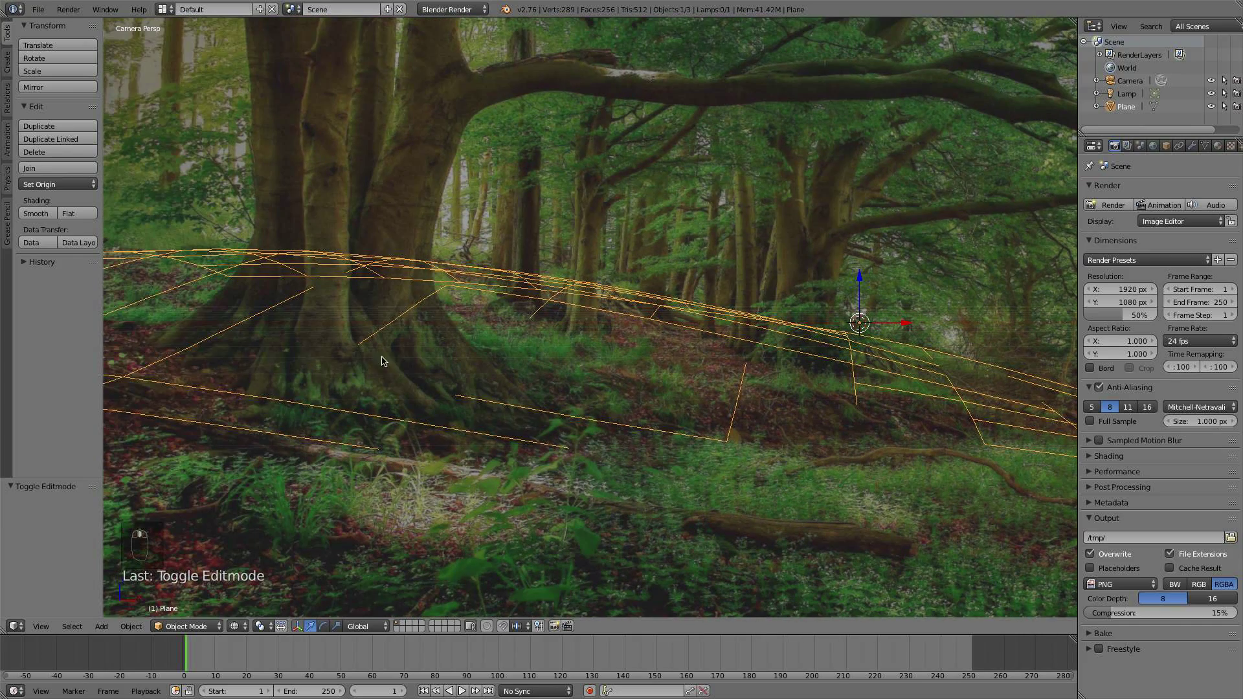
{"action": "middle_click_drag", "start_coordinate": [527, 275], "coordinate": [554, 327], "text": "shift"}
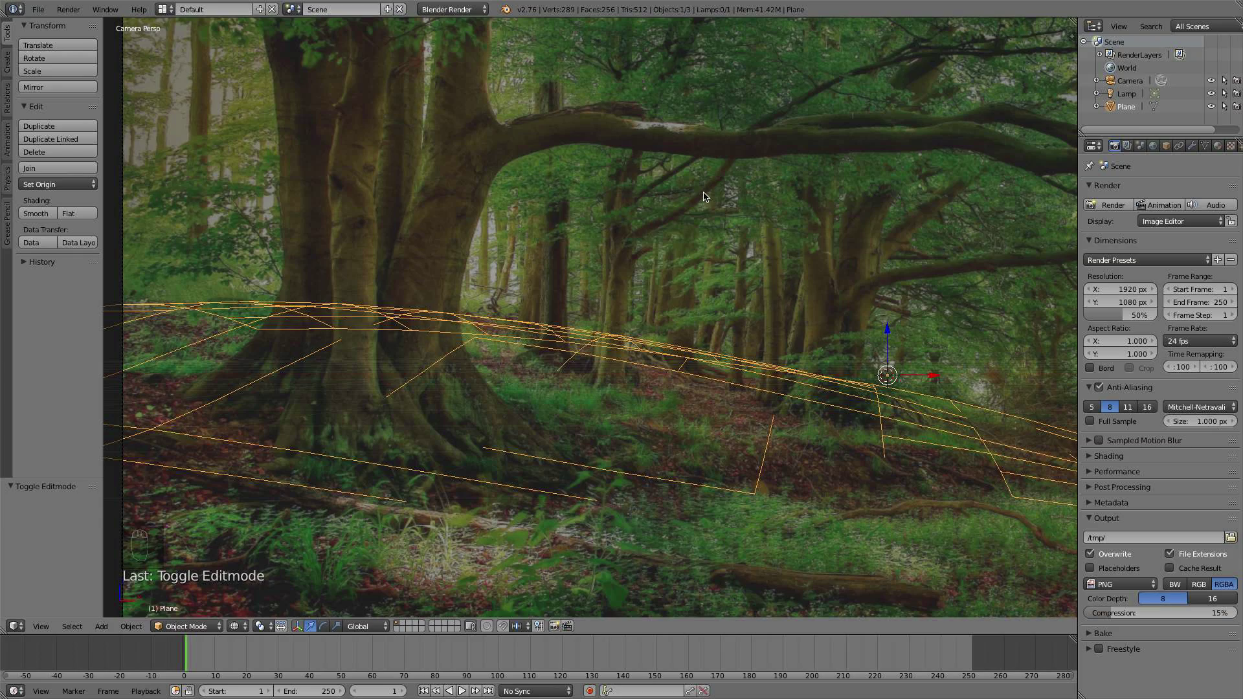
{"action": "scroll", "coordinate": [706, 198], "scroll_direction": "down", "scroll_amount": 4}
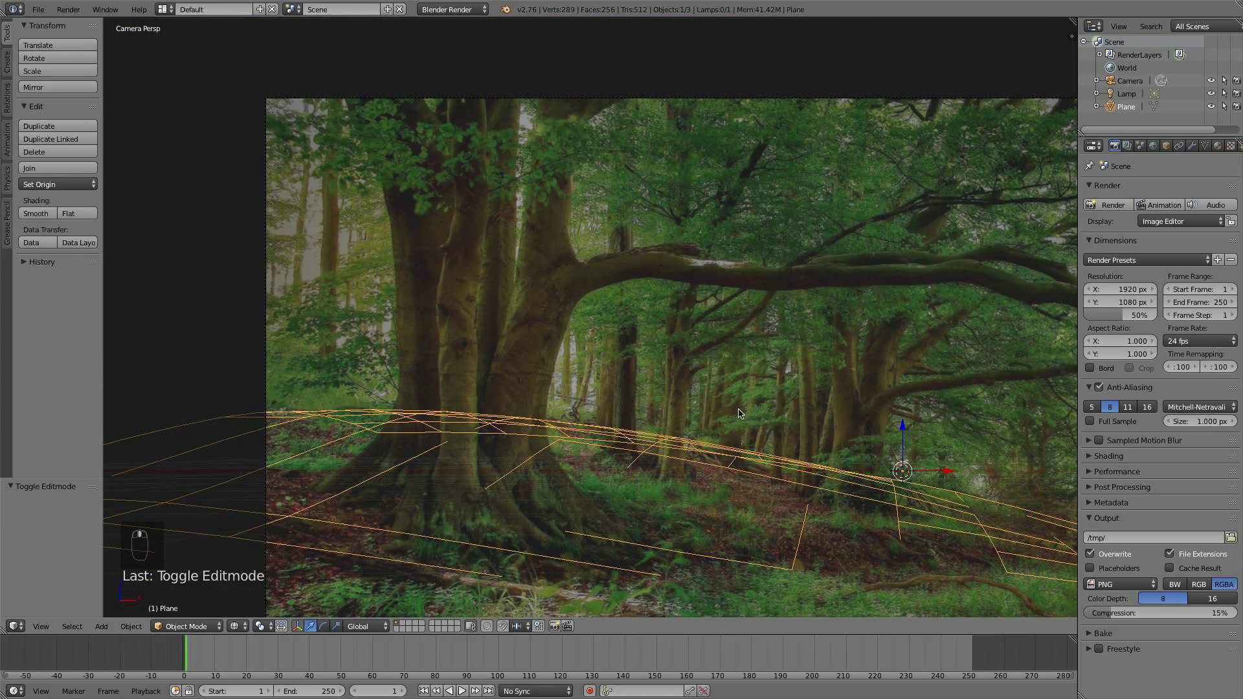
{"action": "scroll", "coordinate": [741, 414], "scroll_direction": "up", "scroll_amount": 4}
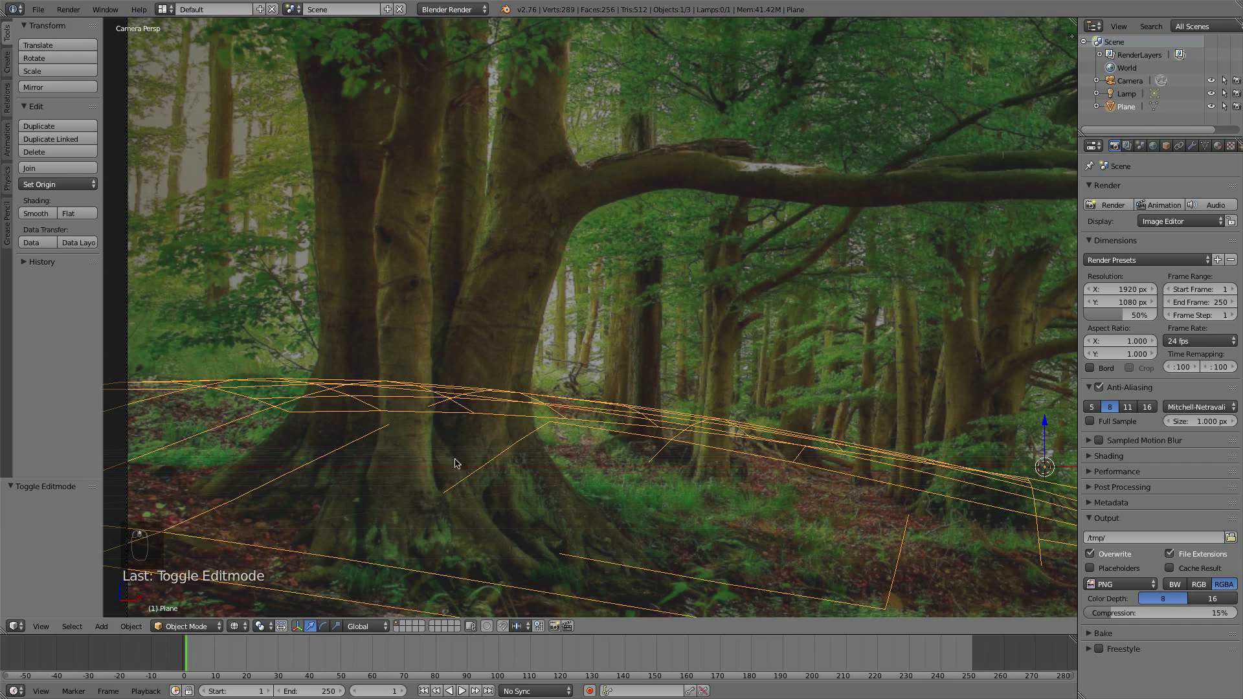
- Place the 3D cursor low on the large left tree's right-hand trunk and add a cube mesh there
{"action": "left_click", "coordinate": [406, 496]}
{"action": "left_click", "coordinate": [497, 430]}
{"action": "key", "text": "shift+a"}
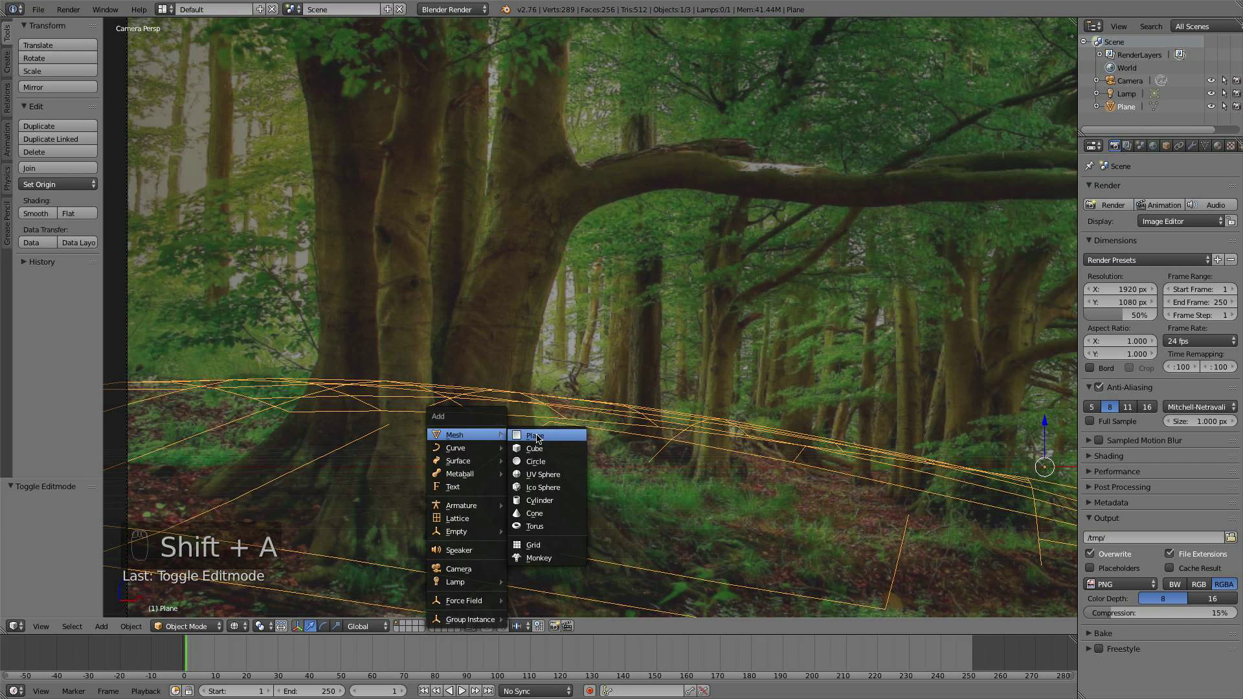
{"action": "left_click", "coordinate": [560, 452]}
{"action": "scroll", "coordinate": [591, 447], "scroll_direction": "down", "scroll_amount": 1}
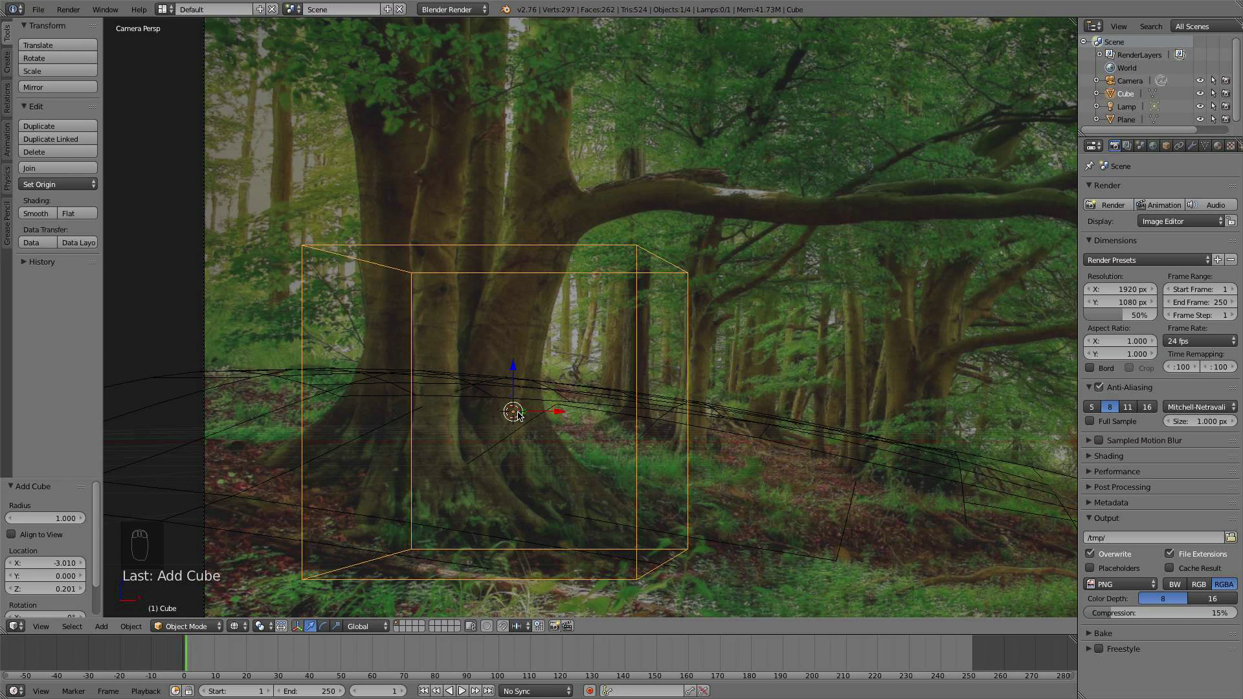
- In Edit Mode, merge all of the cube's vertices into a single vertex at their center
{"action": "key", "text": "Tab"}
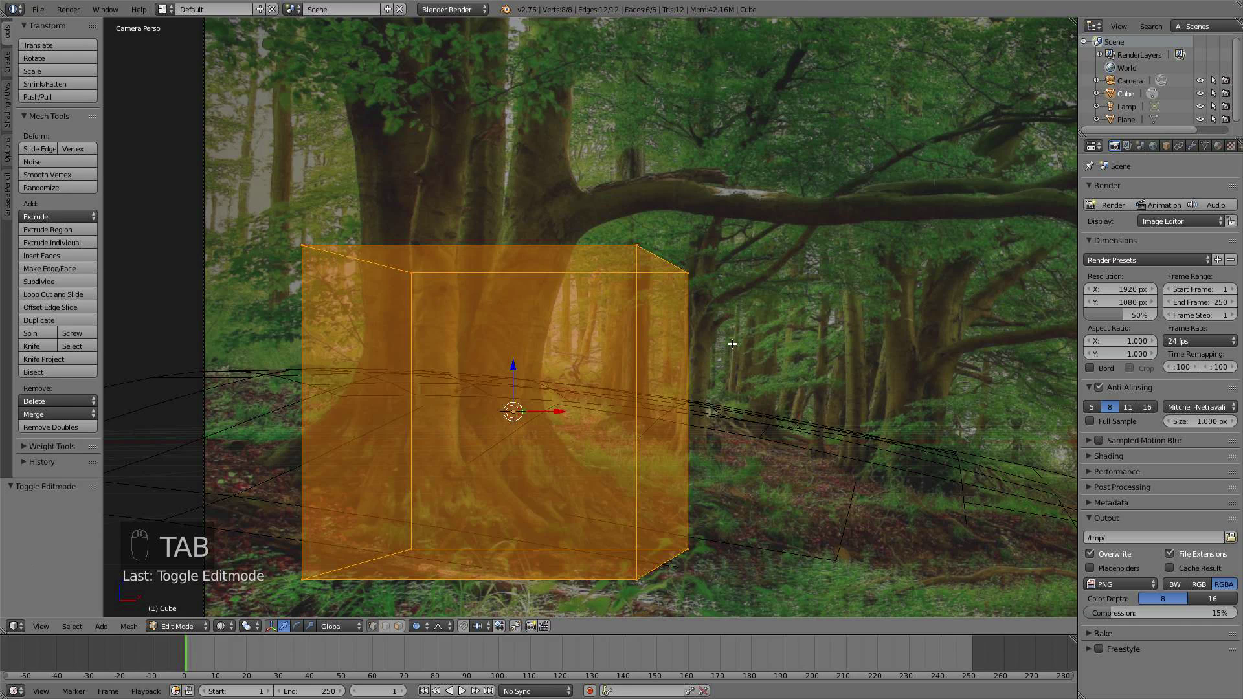
{"action": "key", "text": "a"}
{"action": "key", "text": "a"}
{"action": "key", "text": "a"}
{"action": "key", "text": "a"}
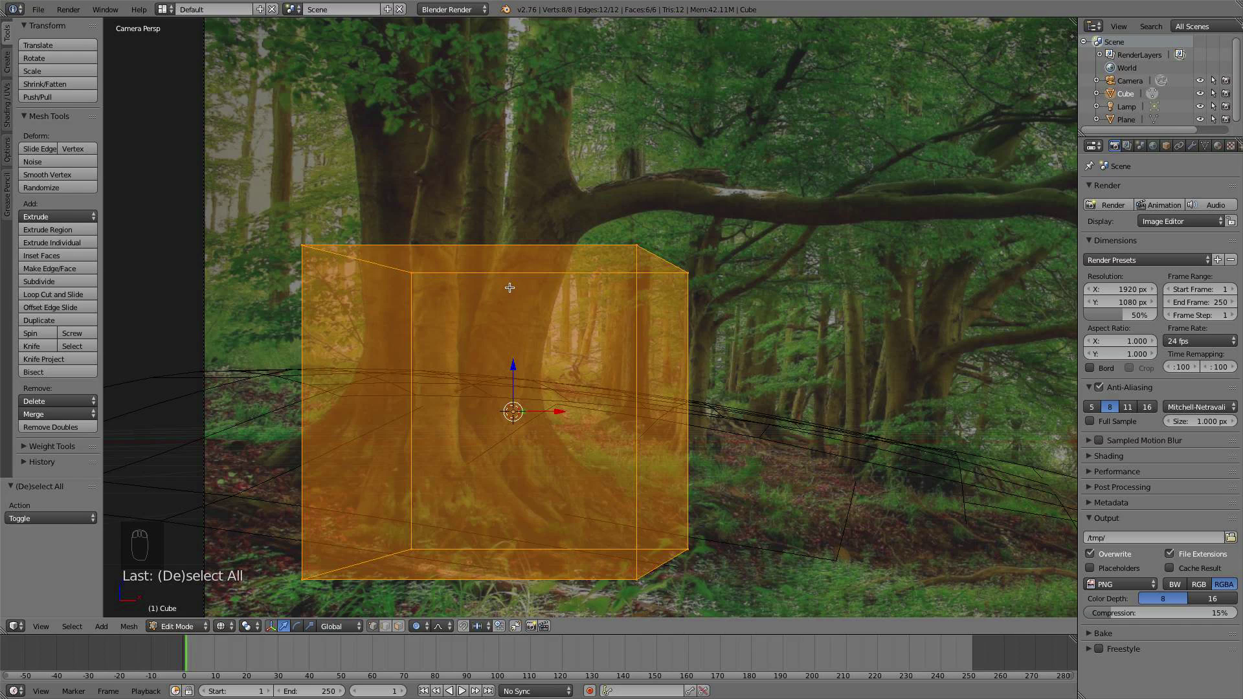
{"action": "key", "text": "alt+m"}
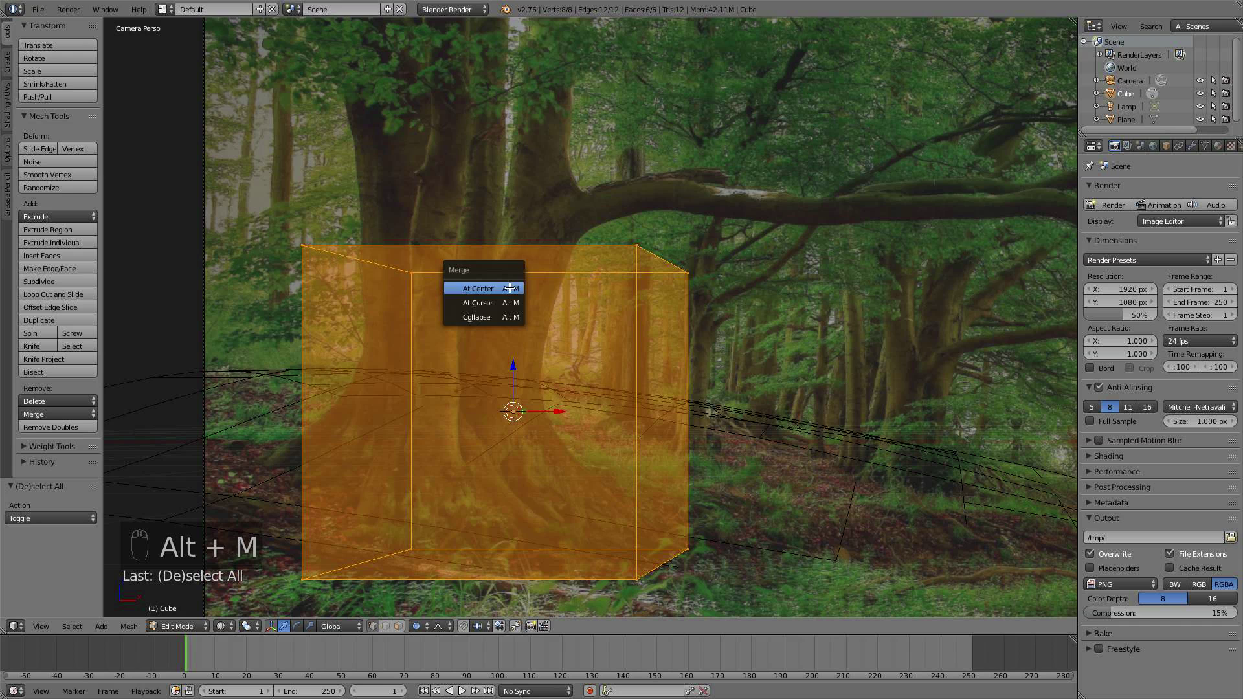
{"action": "left_click", "coordinate": [510, 288]}
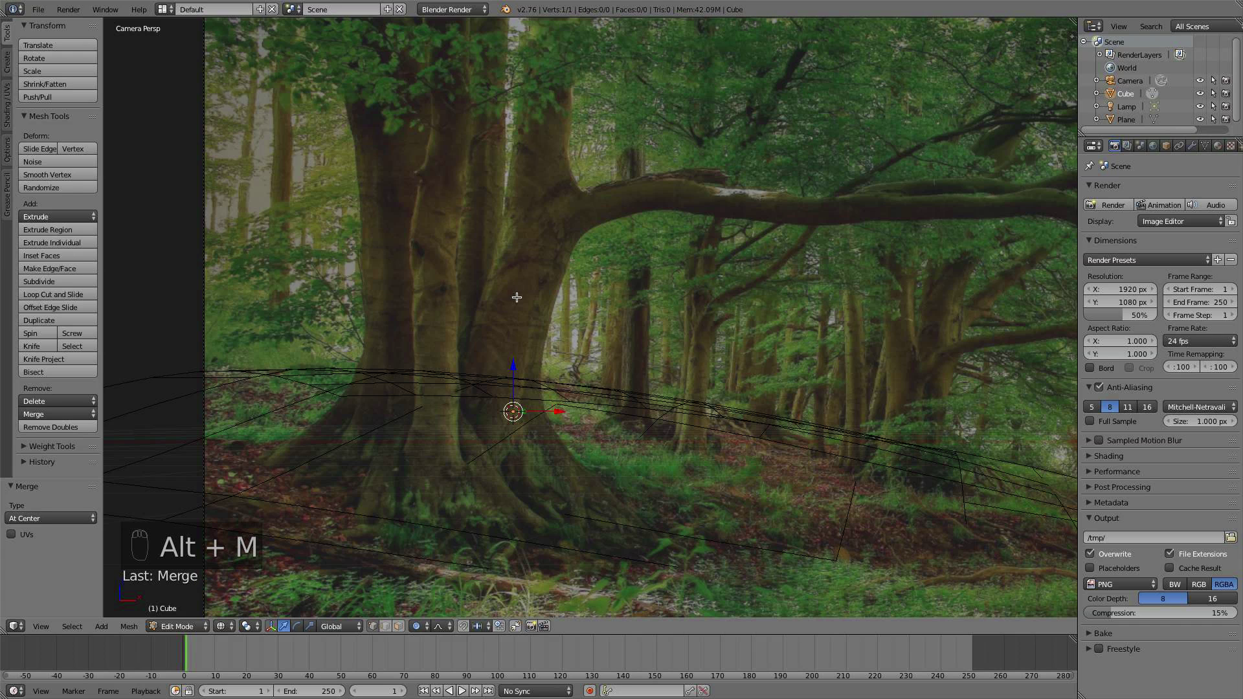
{"action": "scroll", "coordinate": [564, 377], "scroll_direction": "up", "scroll_amount": 1}
{"action": "key", "text": "g"}
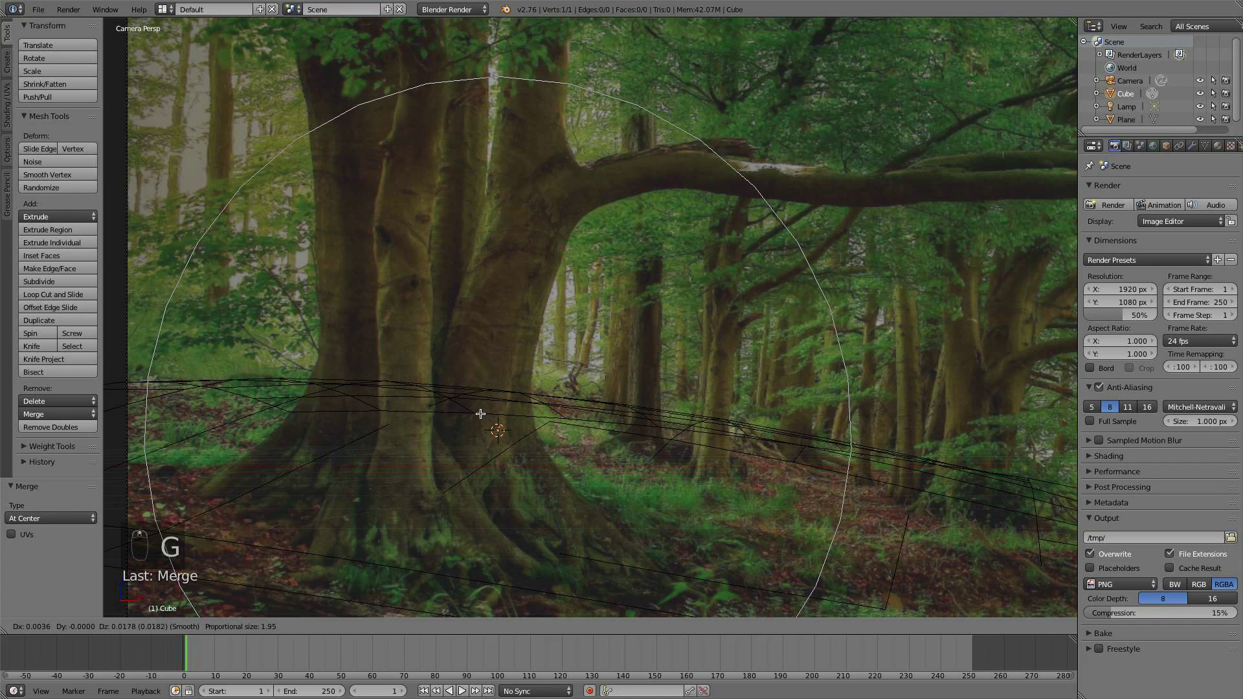
{"action": "right_click", "coordinate": [479, 308]}
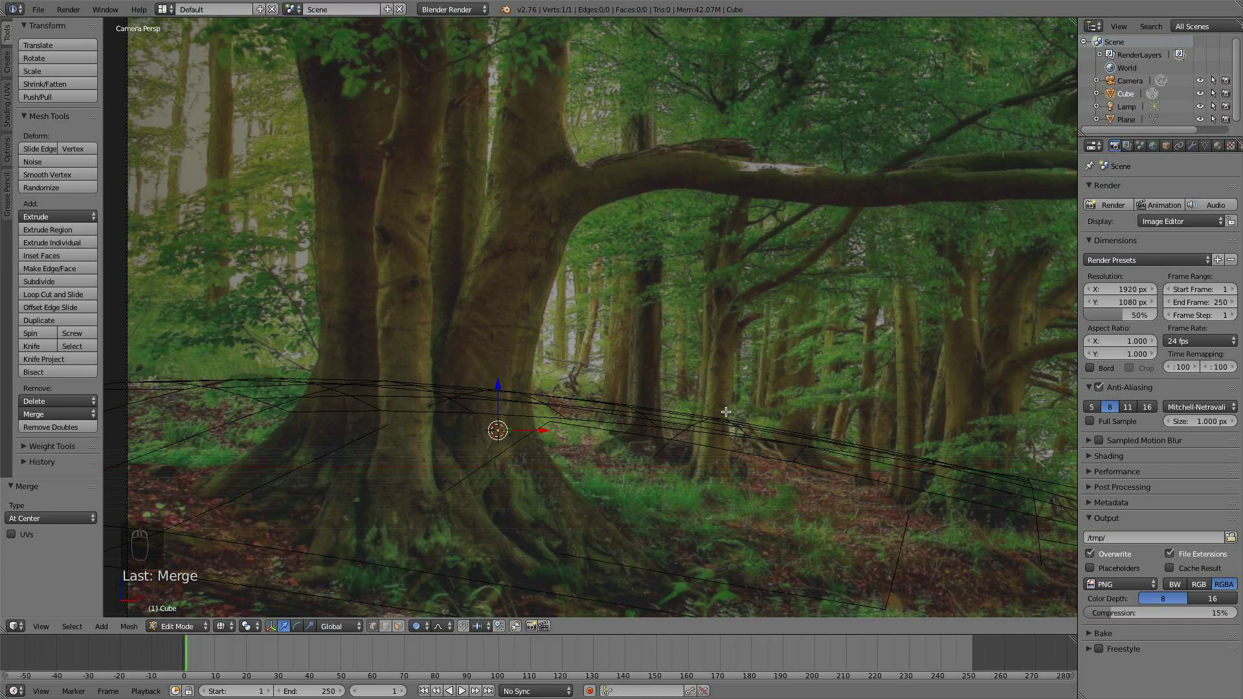
- Widen the properties area and add a Skin modifier to the merged cube
{"action": "middle_click_drag", "start_coordinate": [713, 411], "coordinate": [646, 421], "text": "shift"}
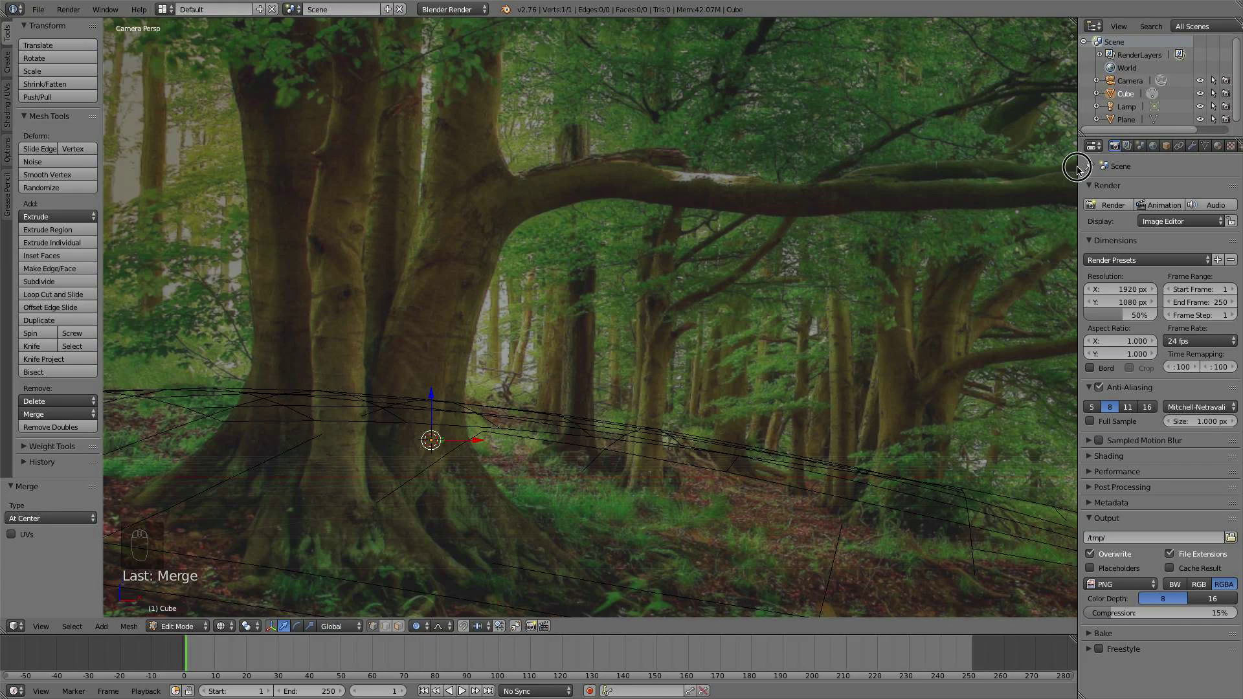
{"action": "left_click_drag", "start_coordinate": [1077, 166], "coordinate": [983, 167]}
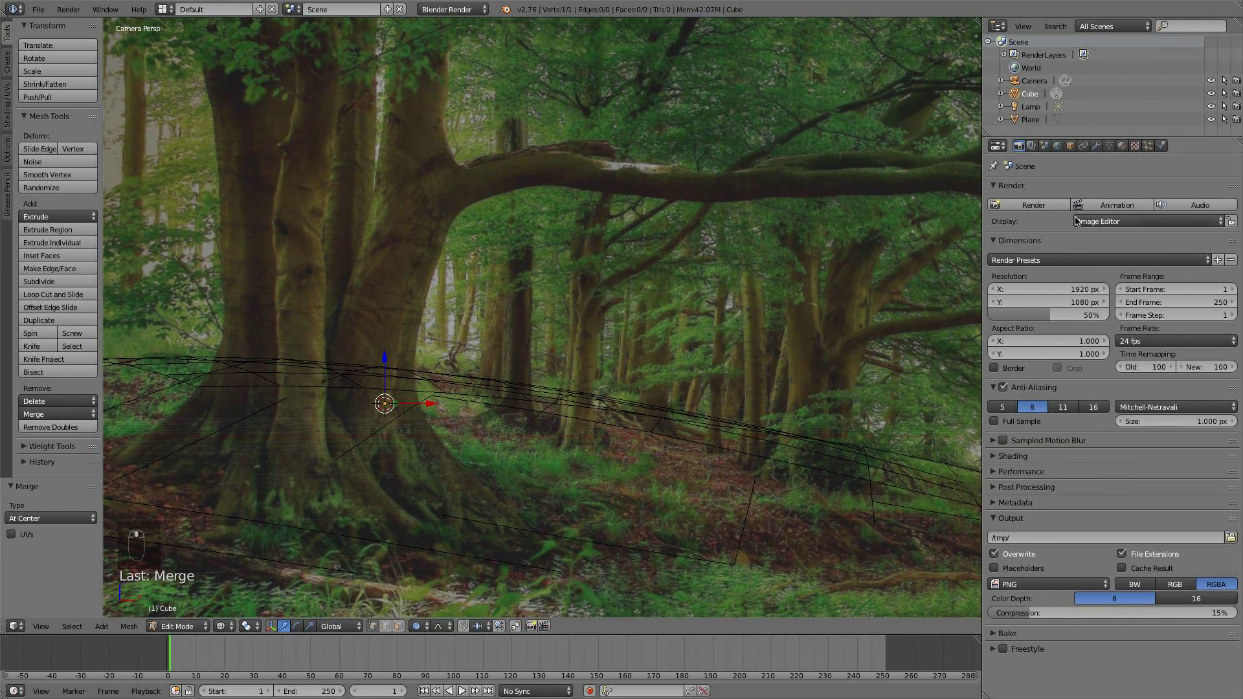
{"action": "left_click", "coordinate": [1096, 147]}
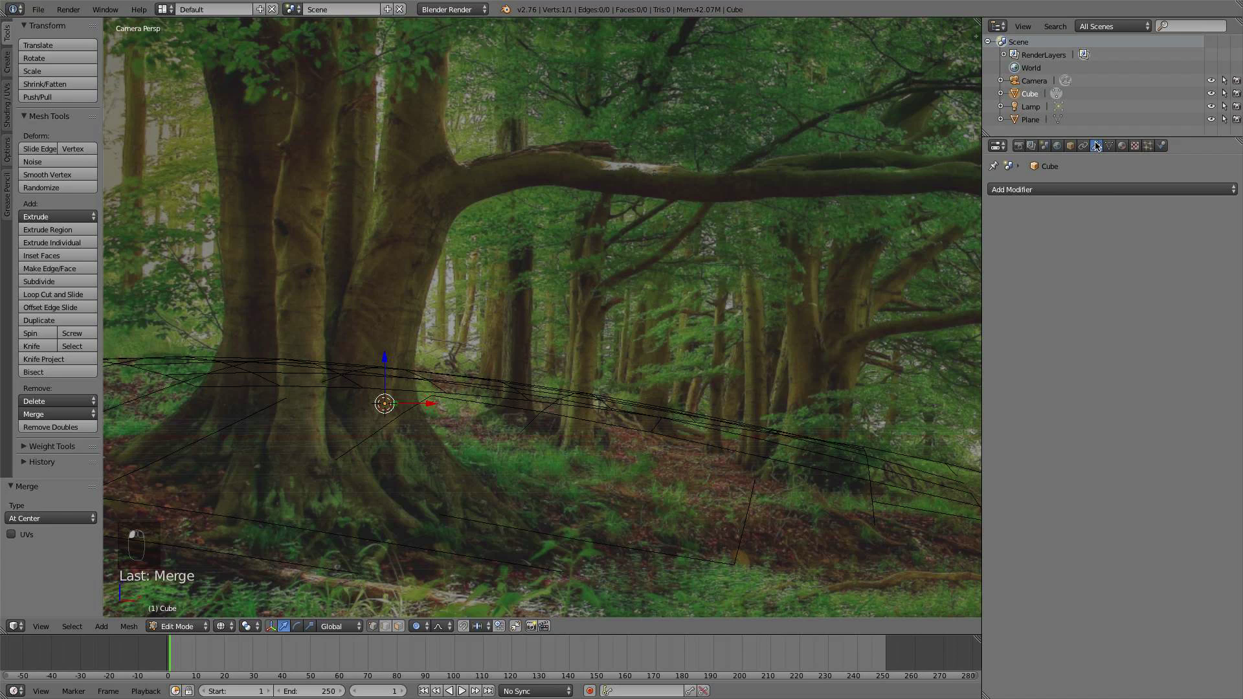
{"action": "left_click", "coordinate": [1044, 189]}
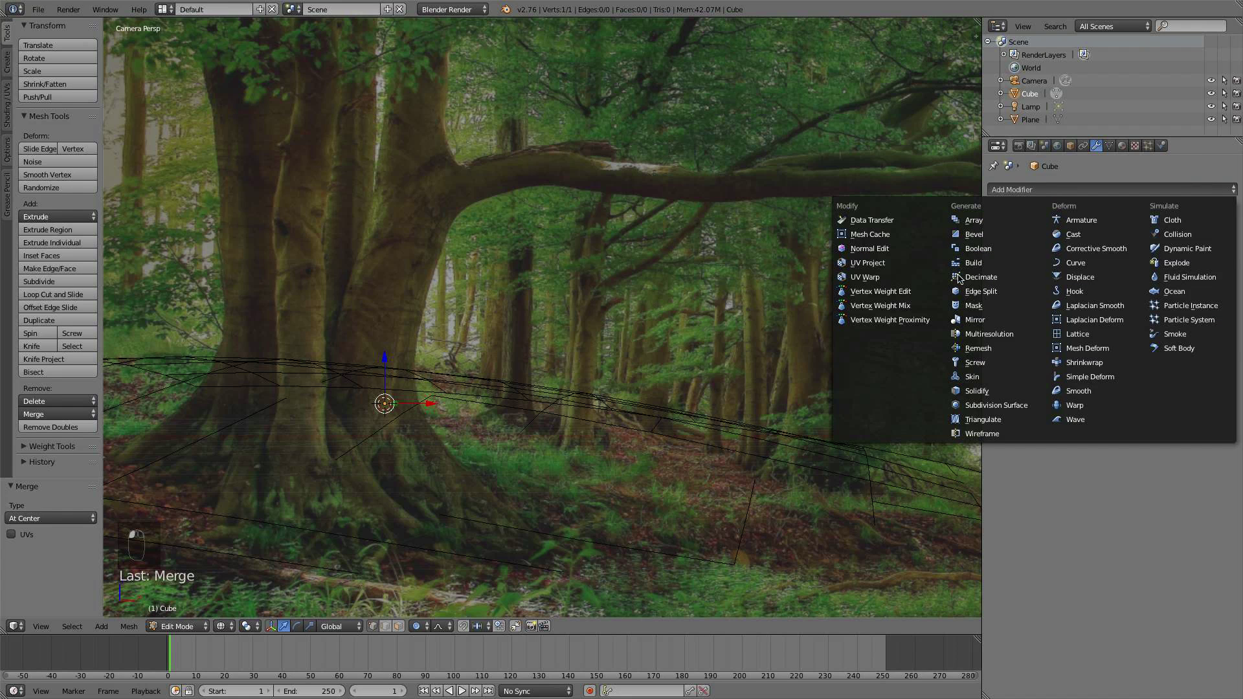
{"action": "left_click", "coordinate": [973, 377]}
{"action": "scroll", "coordinate": [473, 416], "scroll_direction": "up", "scroll_amount": 2}
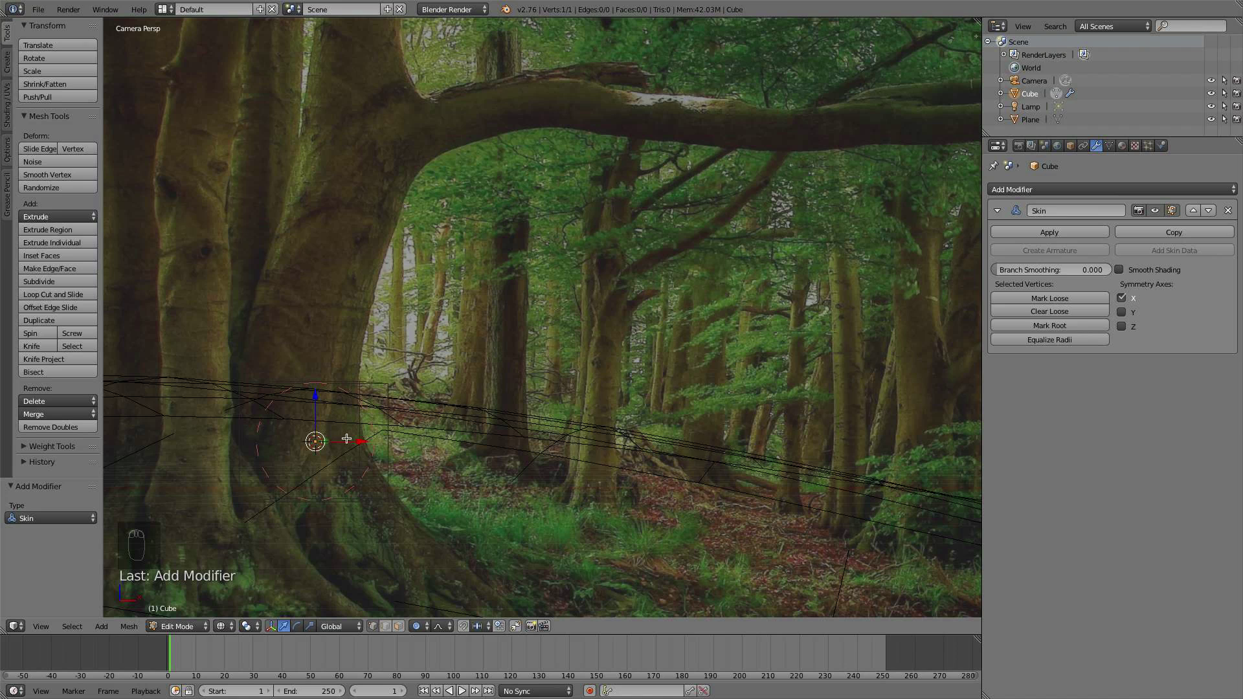
{"action": "scroll", "coordinate": [336, 423], "scroll_direction": "up", "scroll_amount": 1}
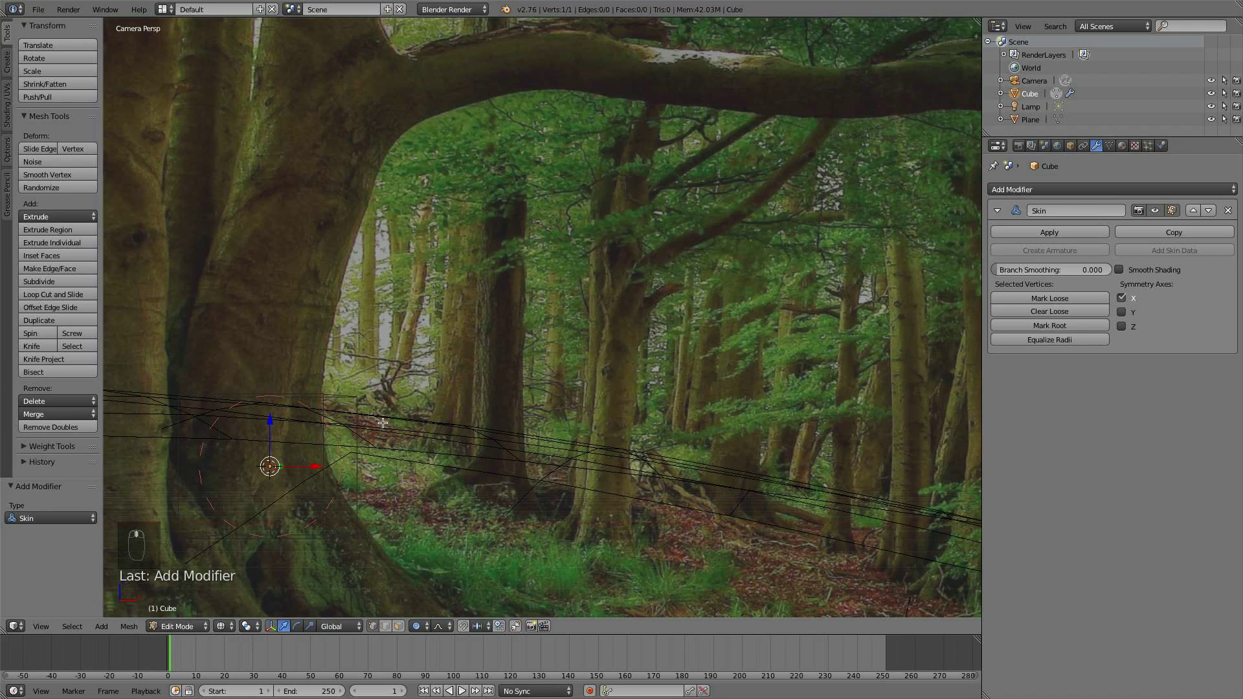
{"action": "scroll", "coordinate": [380, 422], "scroll_direction": "up", "scroll_amount": 1}
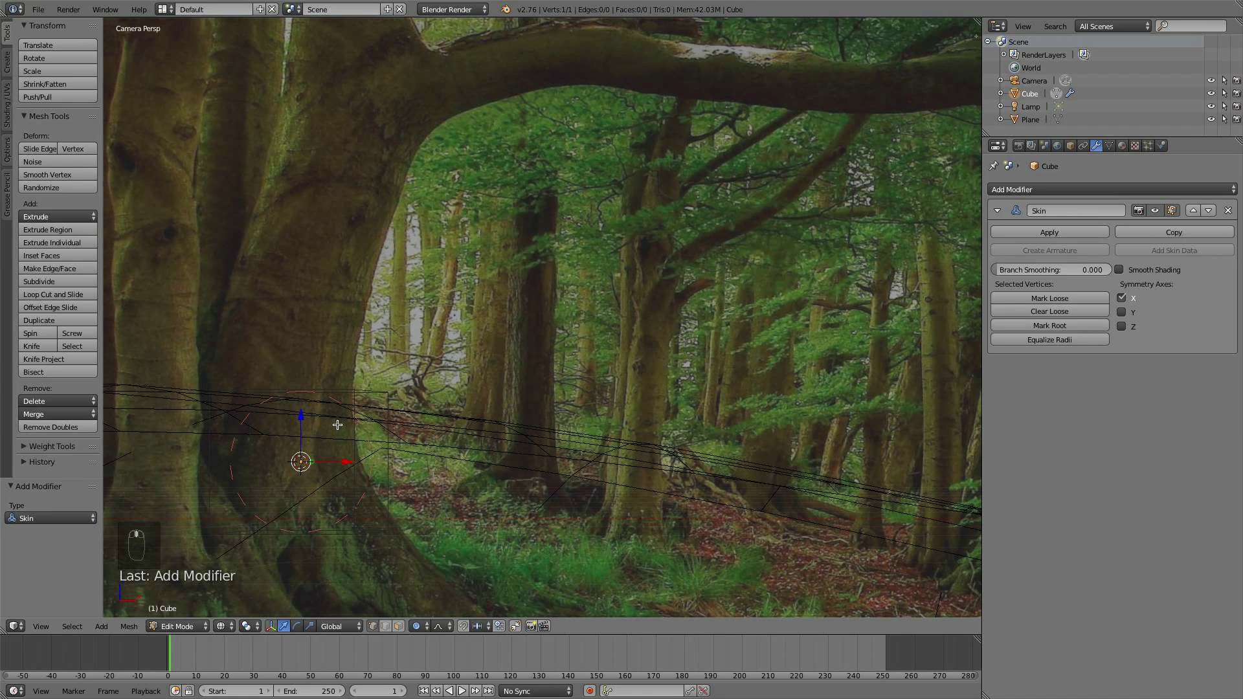
{"action": "key", "text": "e"}
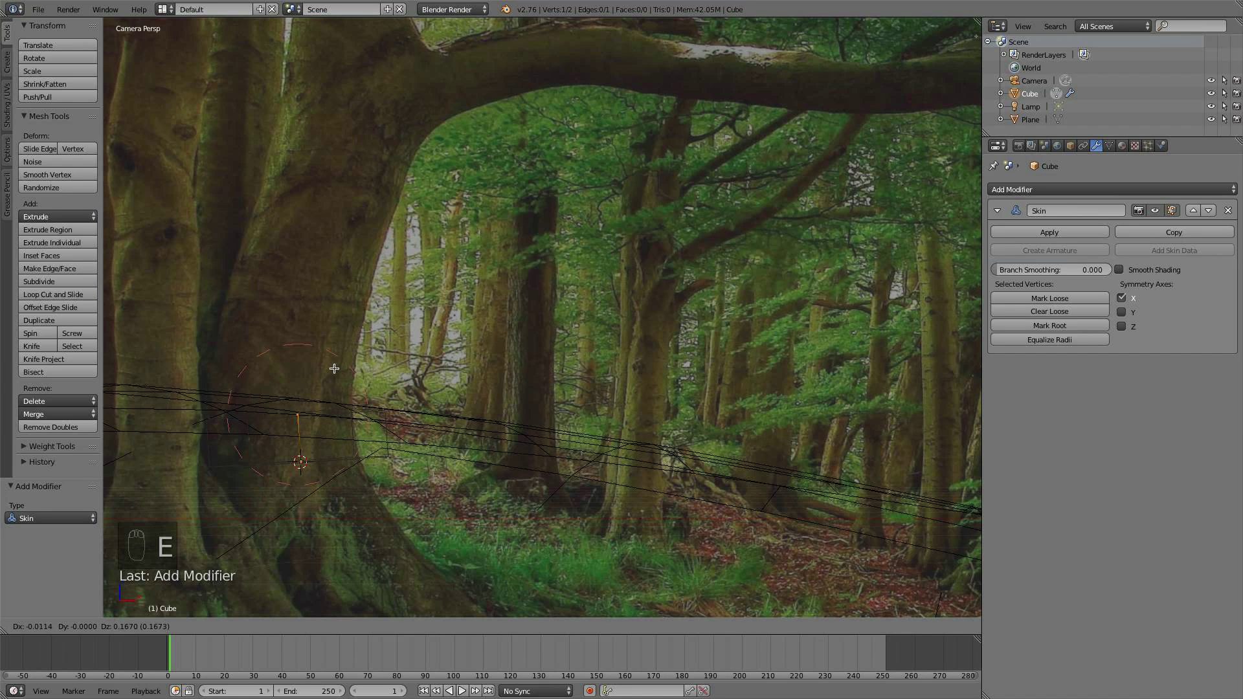
{"action": "right_click", "coordinate": [376, 370]}
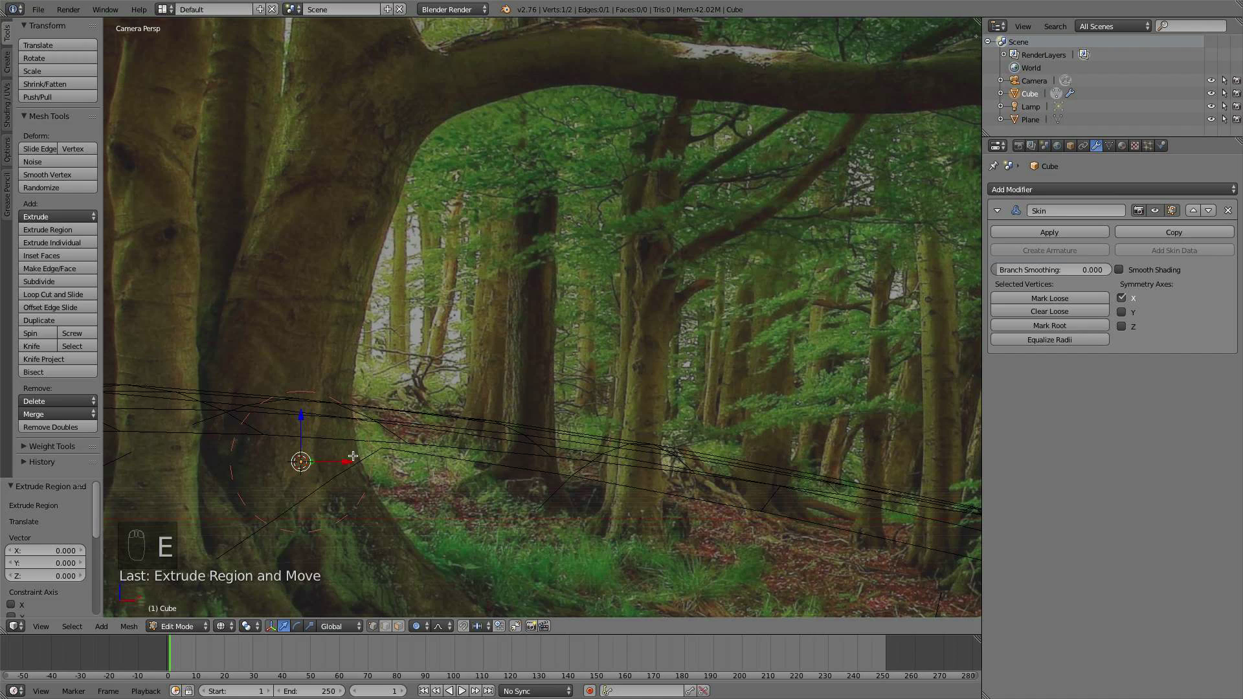
- Return to solid shading in Object Mode, hide the ground plane and select the merged cube with the Skin modifier
{"action": "key", "text": "z"}
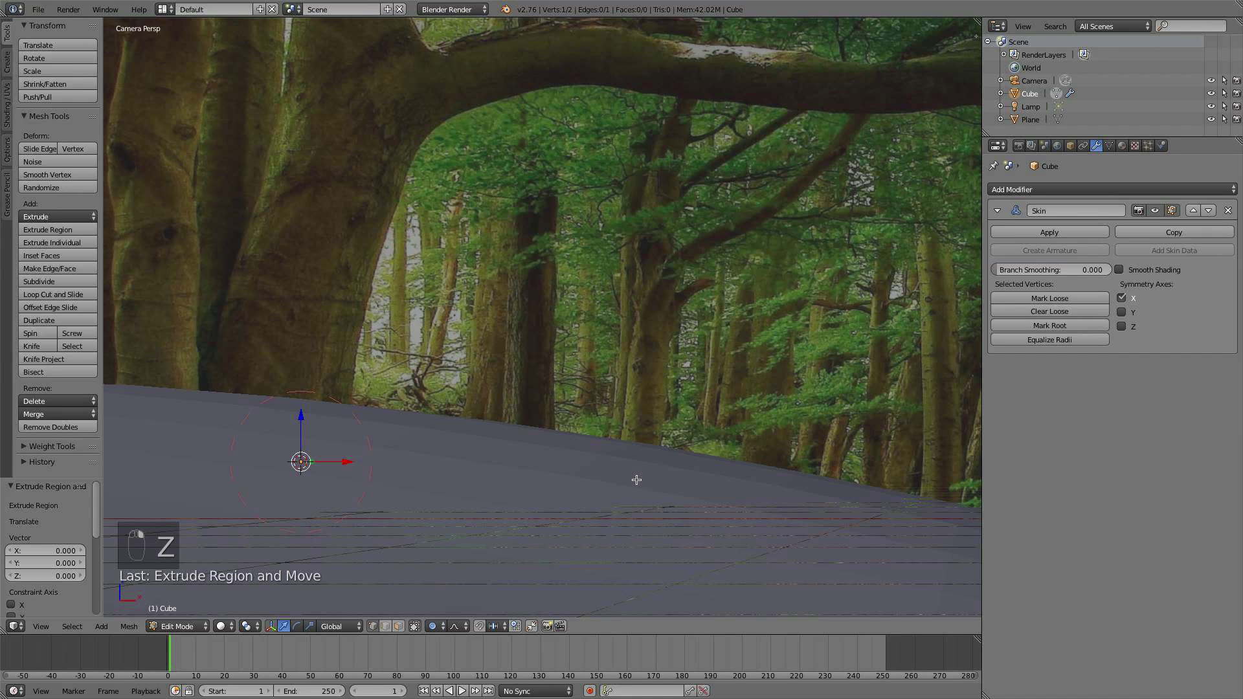
{"action": "key", "text": "Tab"}
{"action": "key", "text": "h"}
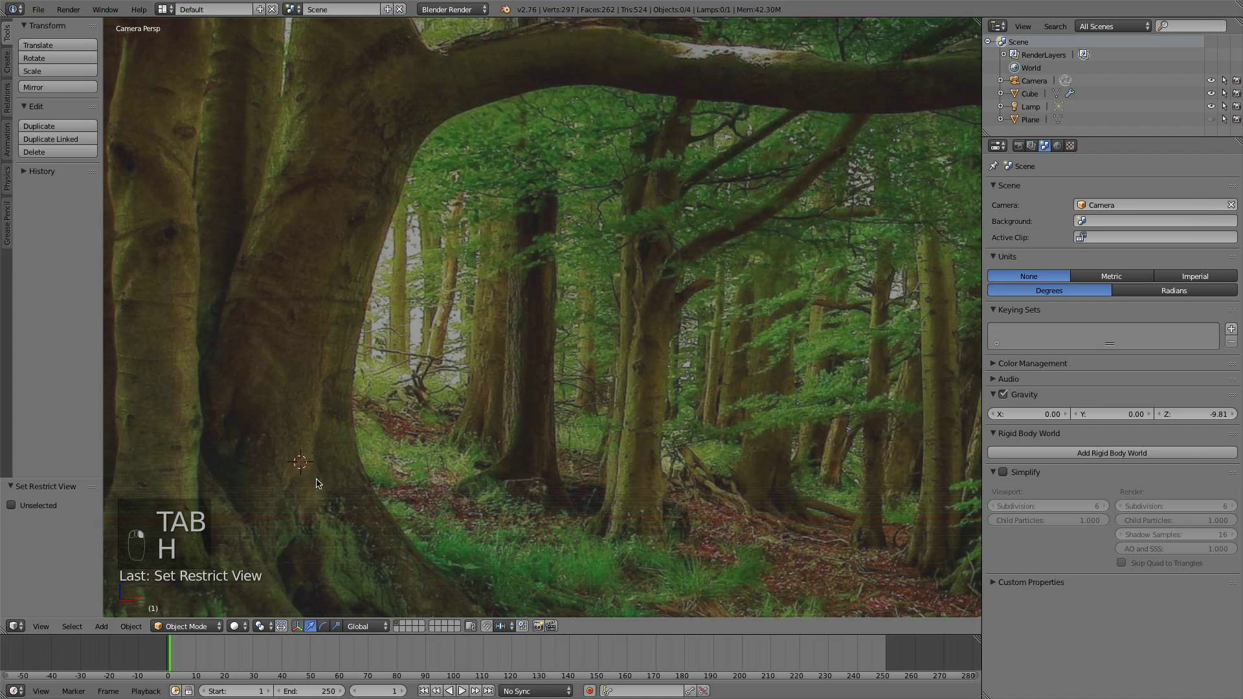
{"action": "right_click", "coordinate": [298, 467]}
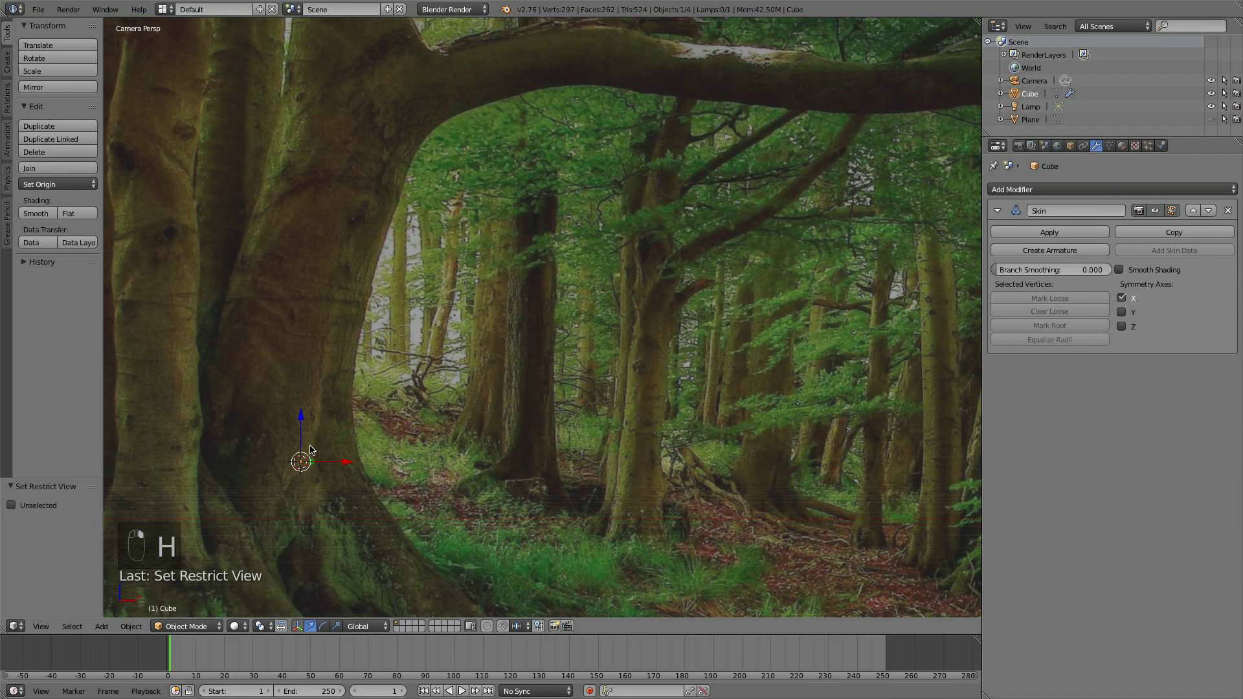
- Enter Edit Mode and extrude the single vertex about 0.42 upward along the trunk to give the skin a first segment
{"action": "key", "text": "e"}
{"action": "key", "text": "Tab"}
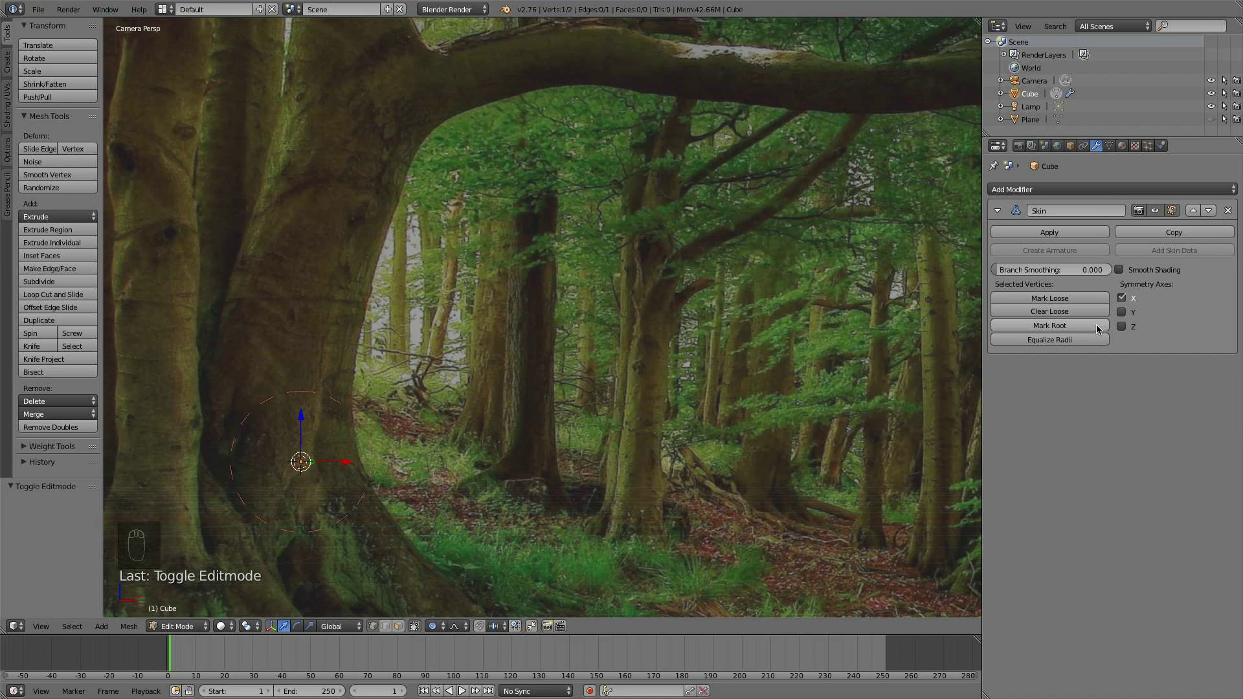
{"action": "key", "text": "e"}
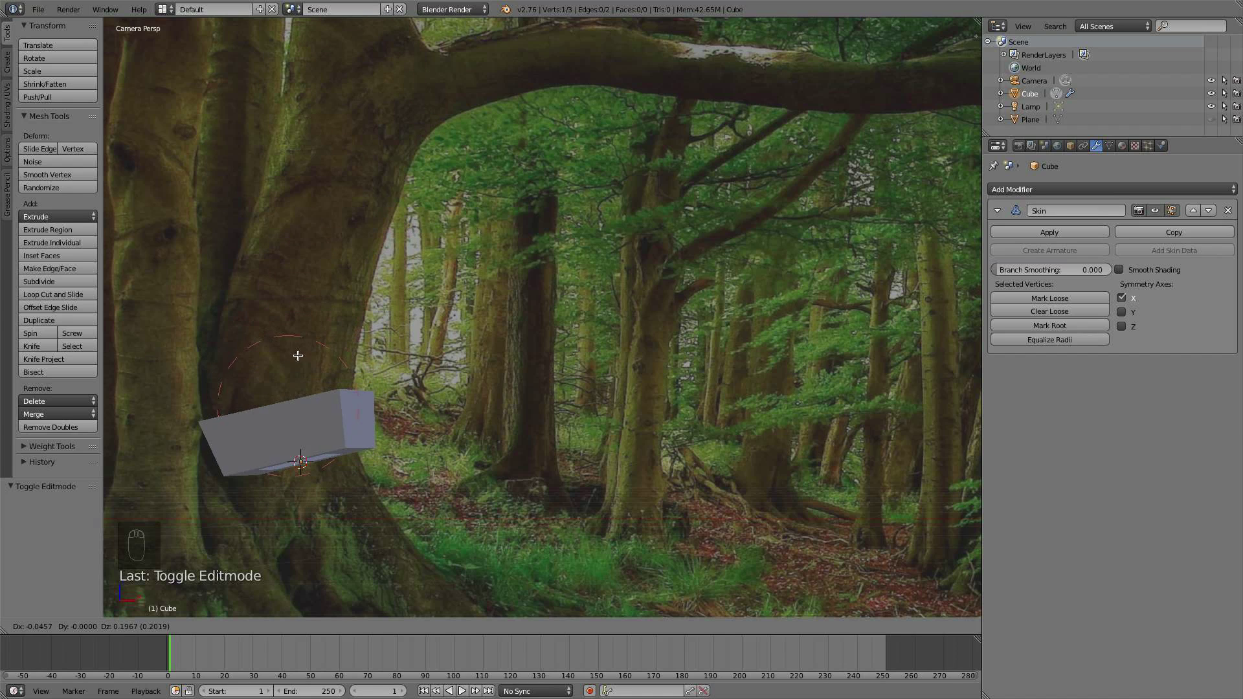
{"action": "left_click", "coordinate": [304, 293]}
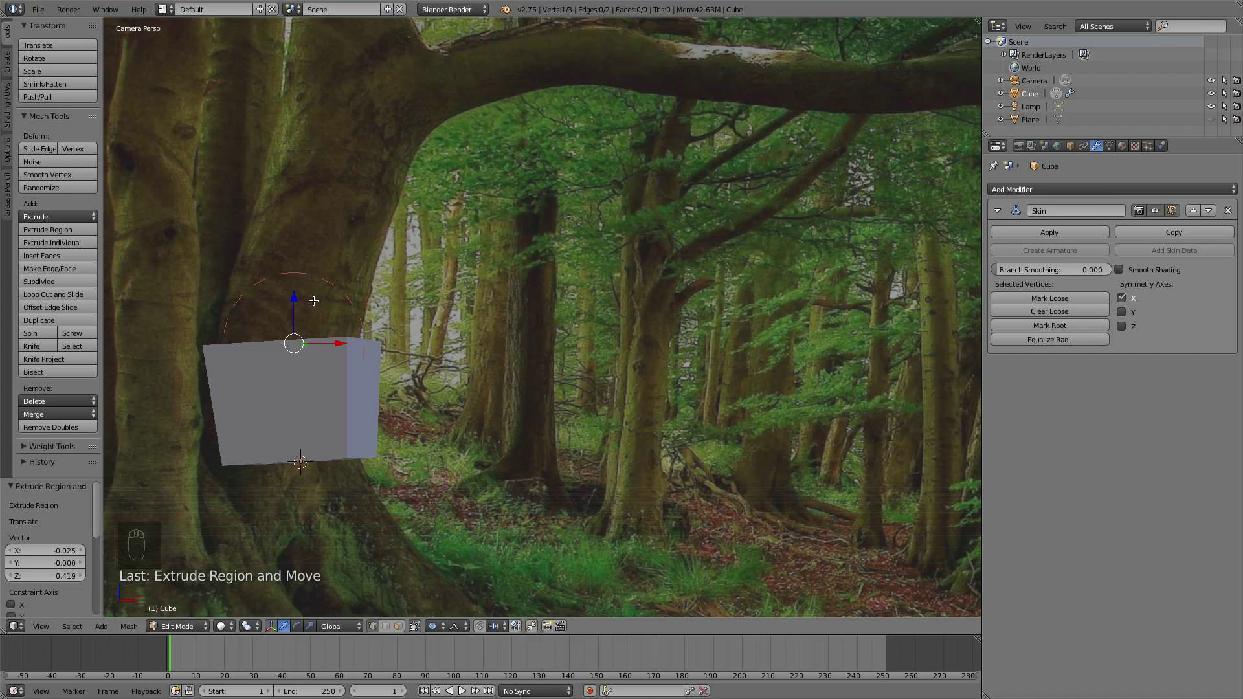
{"action": "middle_click_drag", "start_coordinate": [313, 301], "coordinate": [249, 354]}
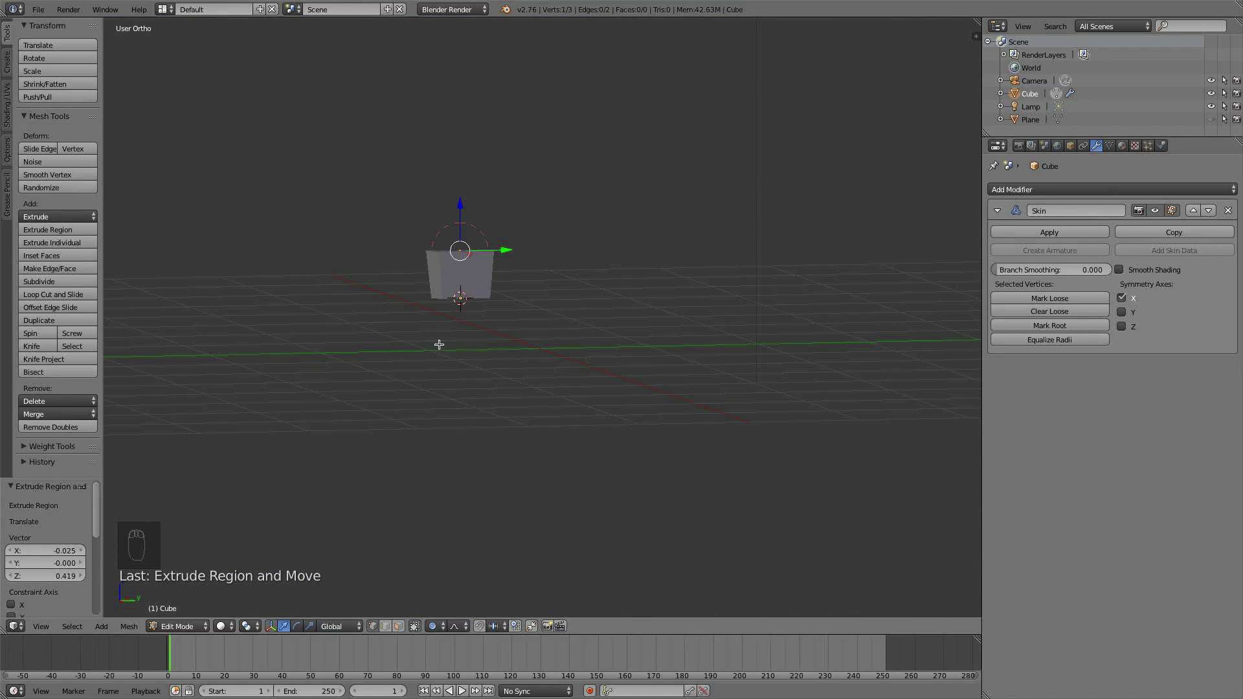
{"action": "key", "text": "KP_0"}
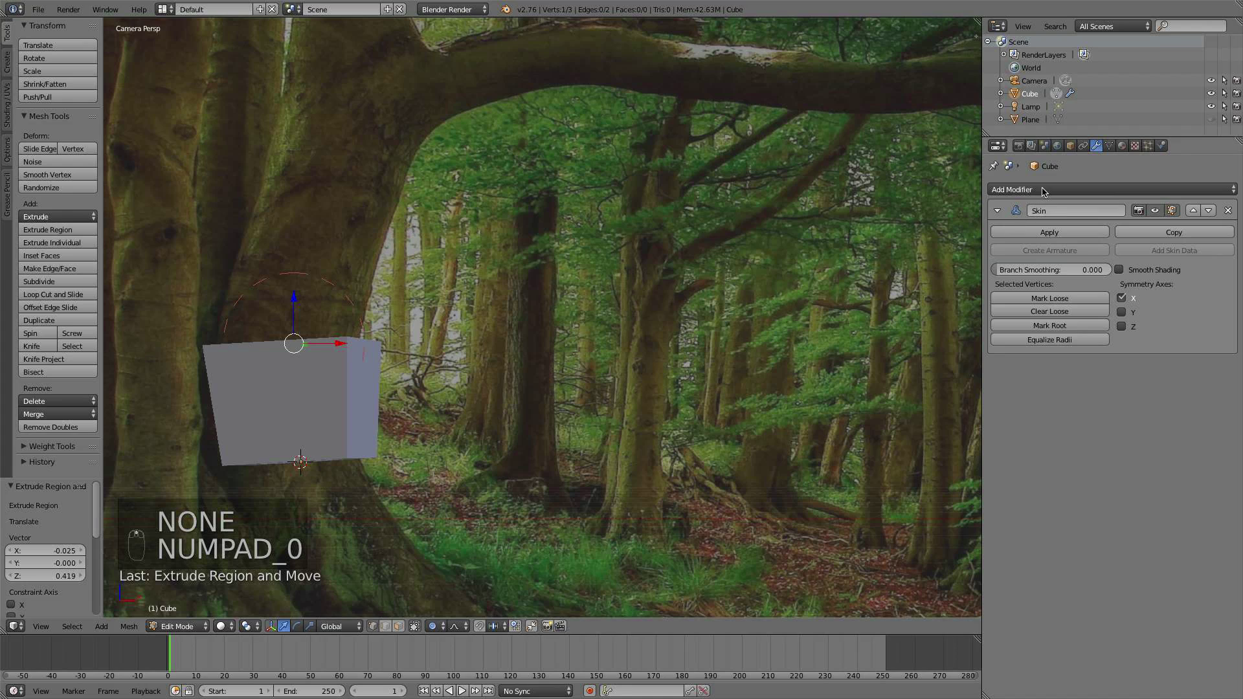
- Add a Subdivision Surface modifier below the Skin modifier and set its view subdivisions to 2
{"action": "left_click", "coordinate": [1043, 189]}
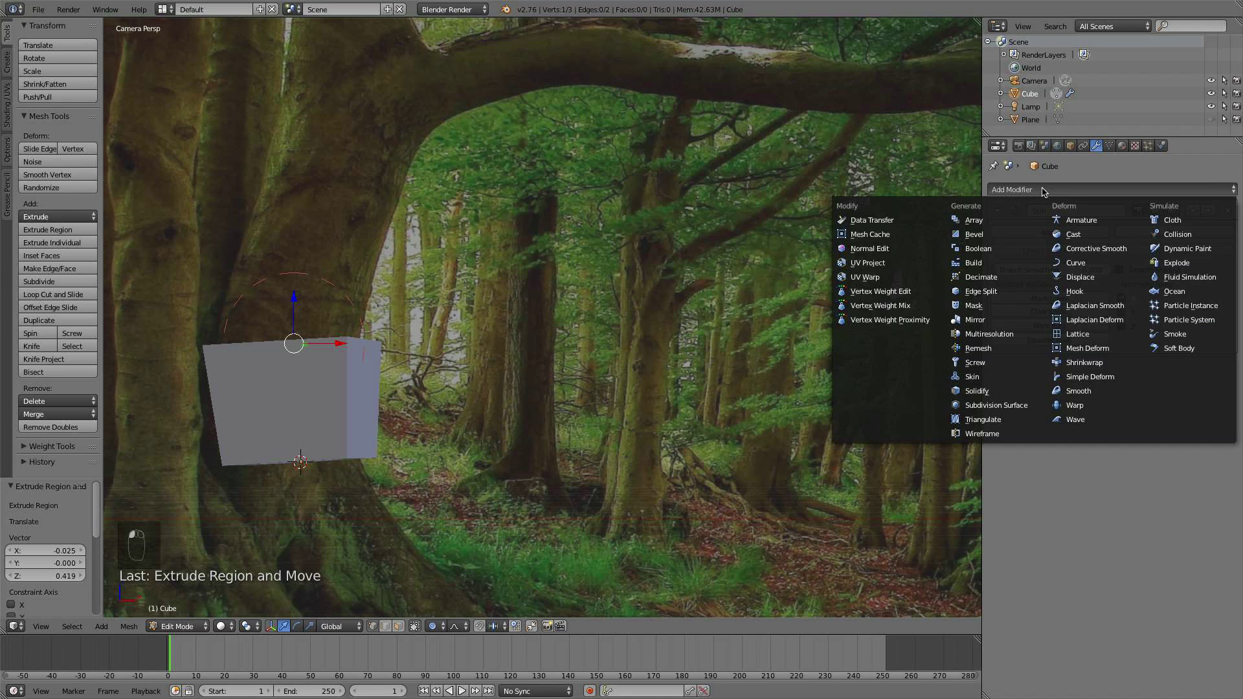
{"action": "left_click", "coordinate": [1003, 406]}
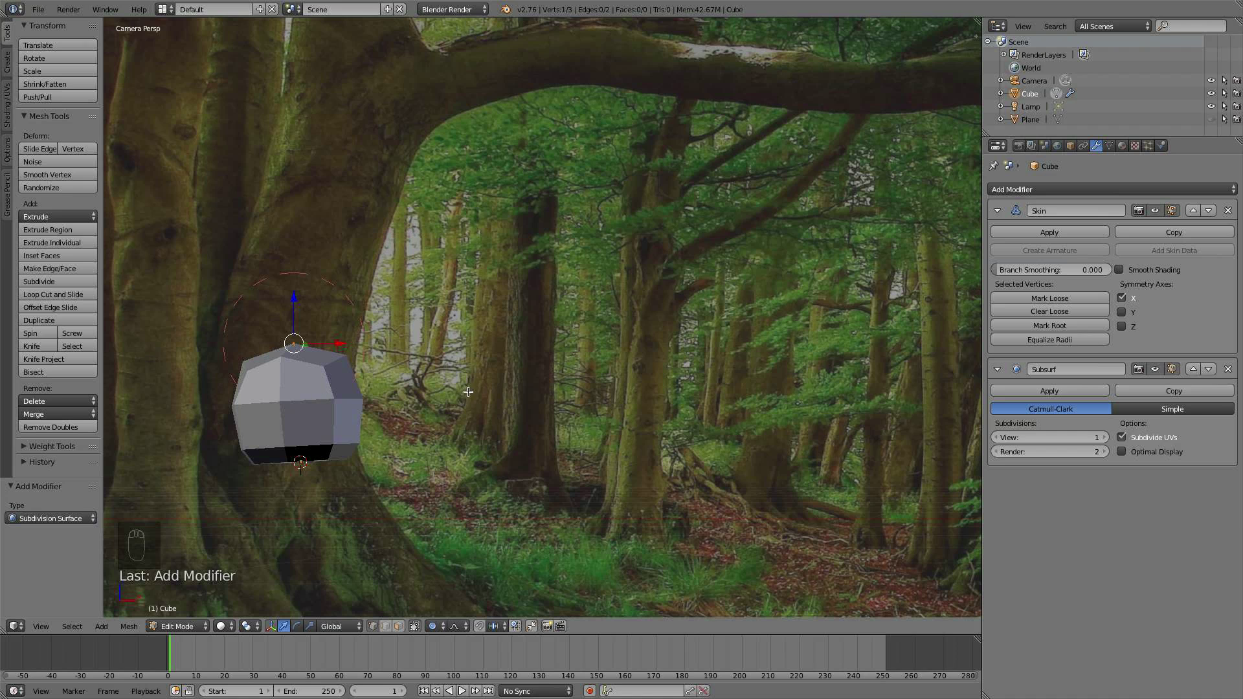
{"action": "left_click", "coordinate": [1101, 440]}
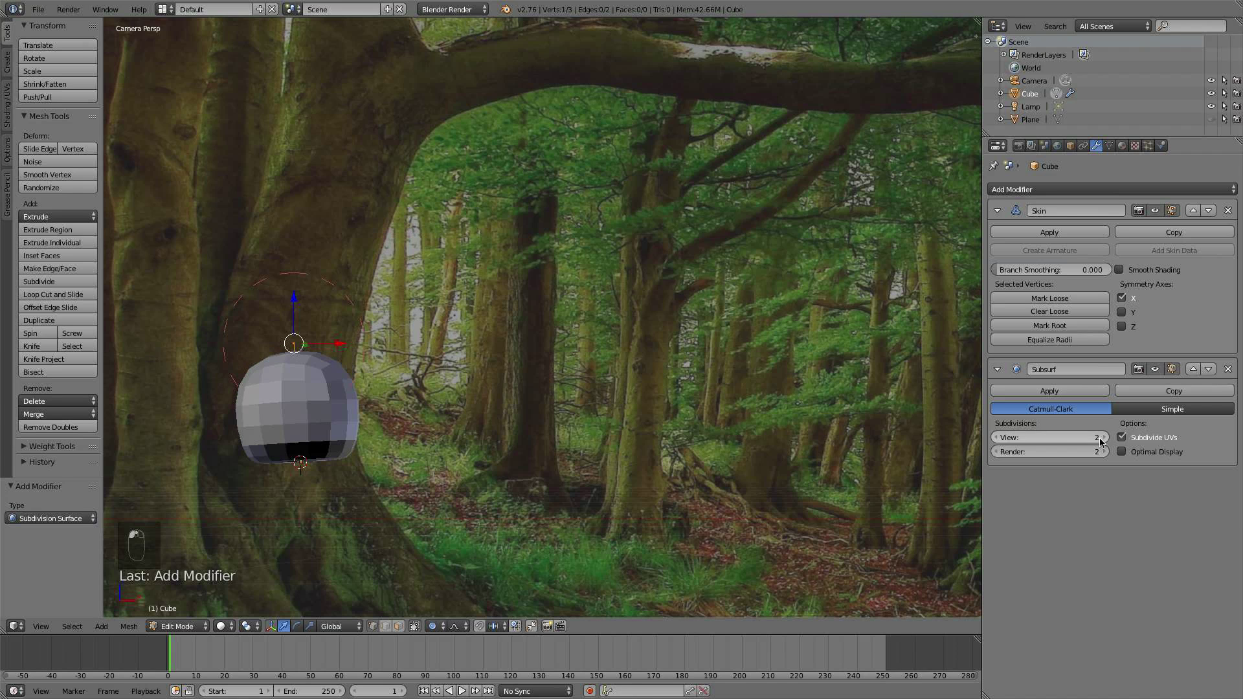
- Switch to front view, select the whole mesh and apply smooth shading to its vertices
{"action": "middle_click_drag", "start_coordinate": [304, 439], "coordinate": [303, 469]}
{"action": "scroll", "coordinate": [304, 466], "scroll_direction": "up", "scroll_amount": 6}
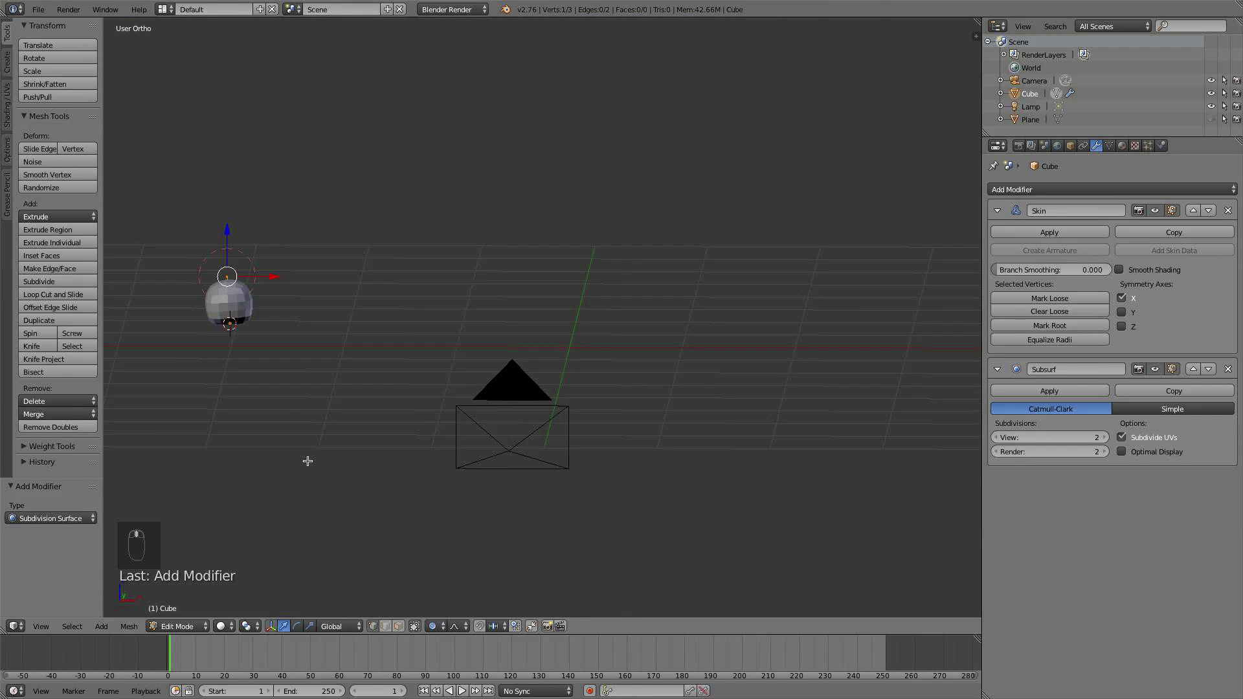
{"action": "key", "text": "KP_0"}
{"action": "key", "text": "KP_1"}
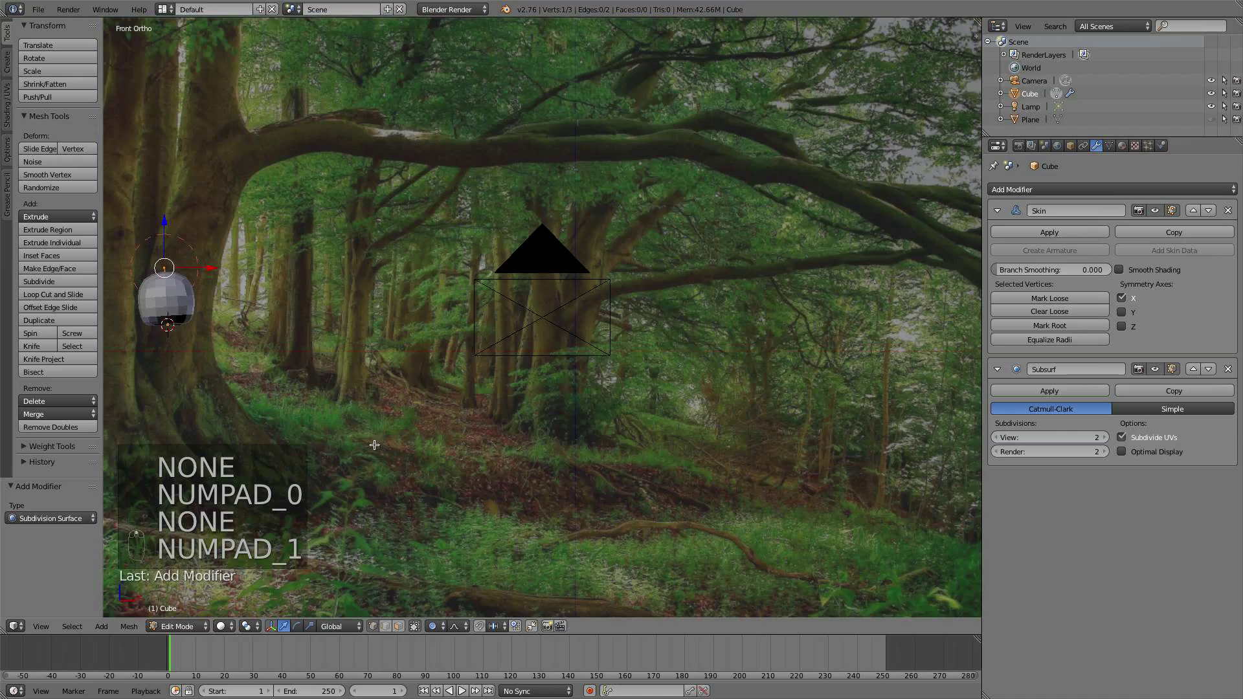
{"action": "middle_click_drag", "start_coordinate": [265, 374], "coordinate": [532, 425], "text": "shift"}
{"action": "scroll", "coordinate": [560, 416], "scroll_direction": "up", "scroll_amount": 3}
{"action": "scroll", "coordinate": [379, 395], "scroll_direction": "up", "scroll_amount": 2}
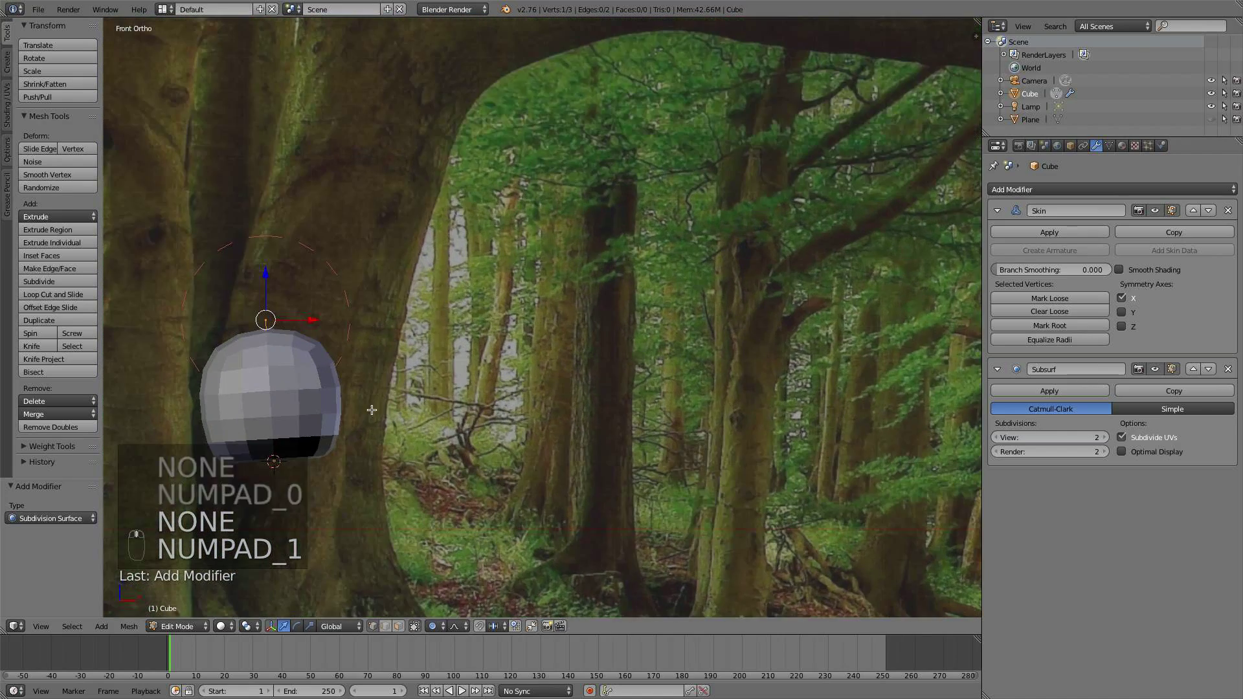
{"action": "middle_click_drag", "start_coordinate": [371, 410], "coordinate": [522, 371], "text": "shift"}
{"action": "scroll", "coordinate": [522, 370], "scroll_direction": "up", "scroll_amount": 2}
{"action": "key", "text": "a"}
{"action": "key", "text": "a"}
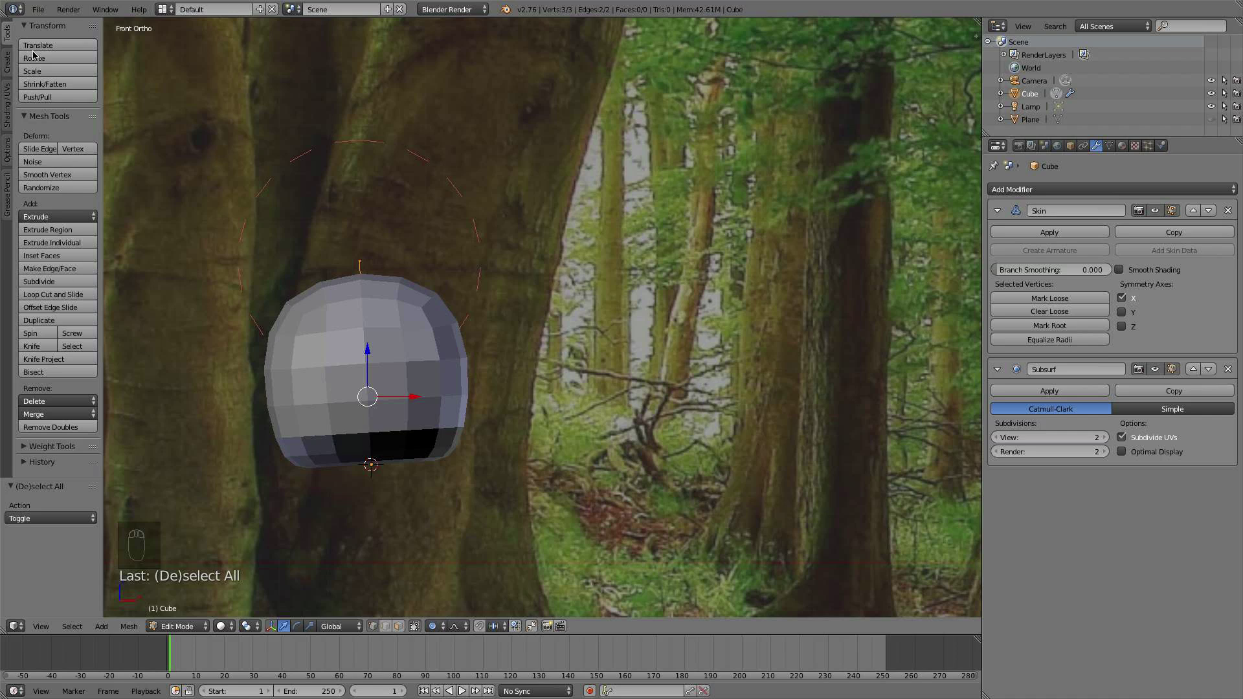
{"action": "left_click", "coordinate": [8, 104]}
{"action": "left_click", "coordinate": [42, 111]}
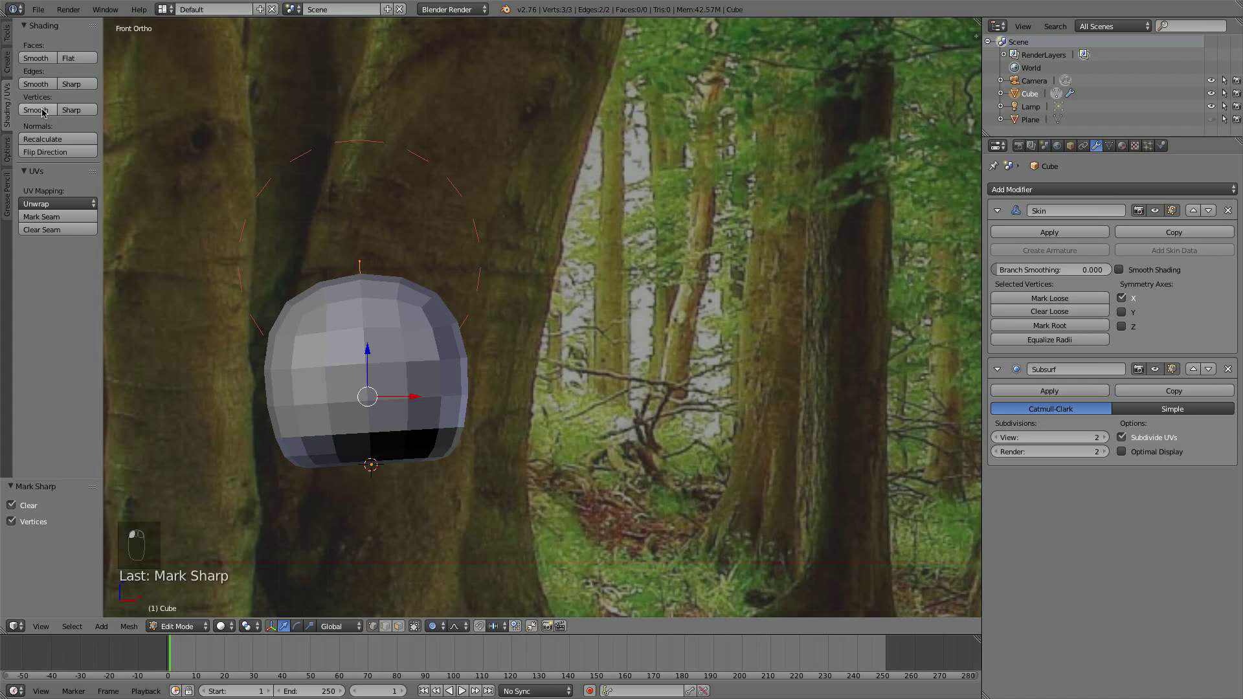
- Toggle Edit Mode, reselect all vertices, apply vertex smoothing again and recalculate the normals
{"action": "key", "text": "a"}
{"action": "key", "text": "Tab"}
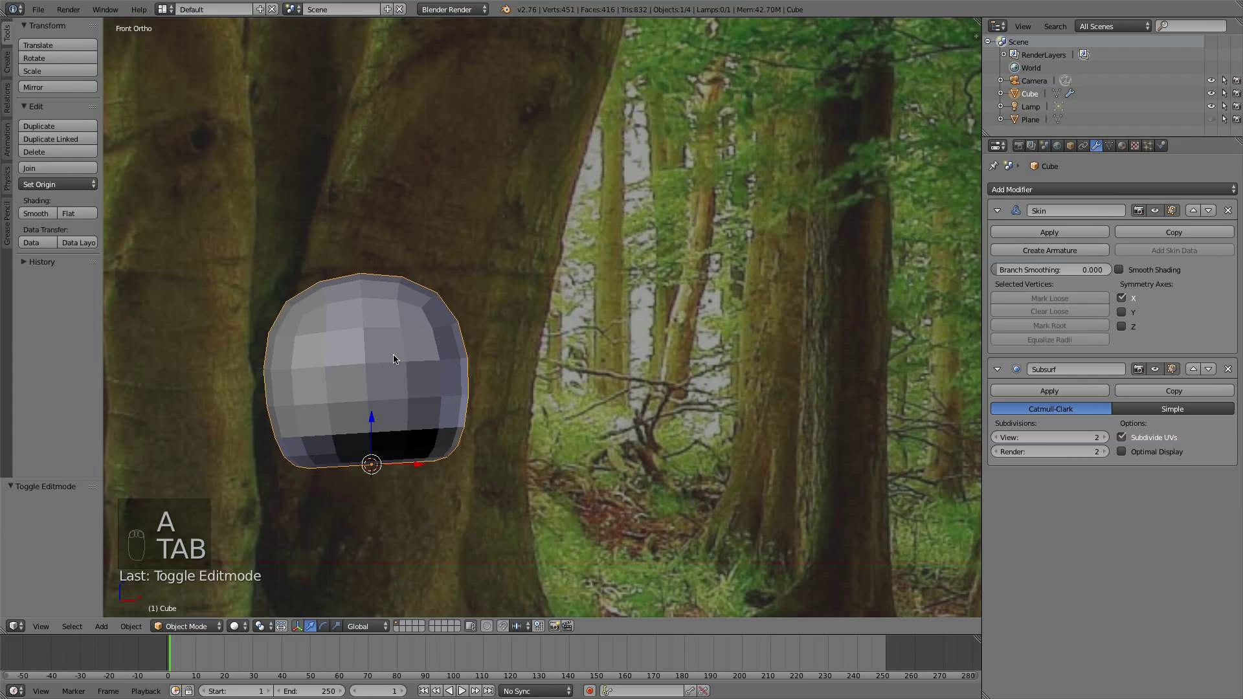
{"action": "key", "text": "Tab"}
{"action": "key", "text": "a"}
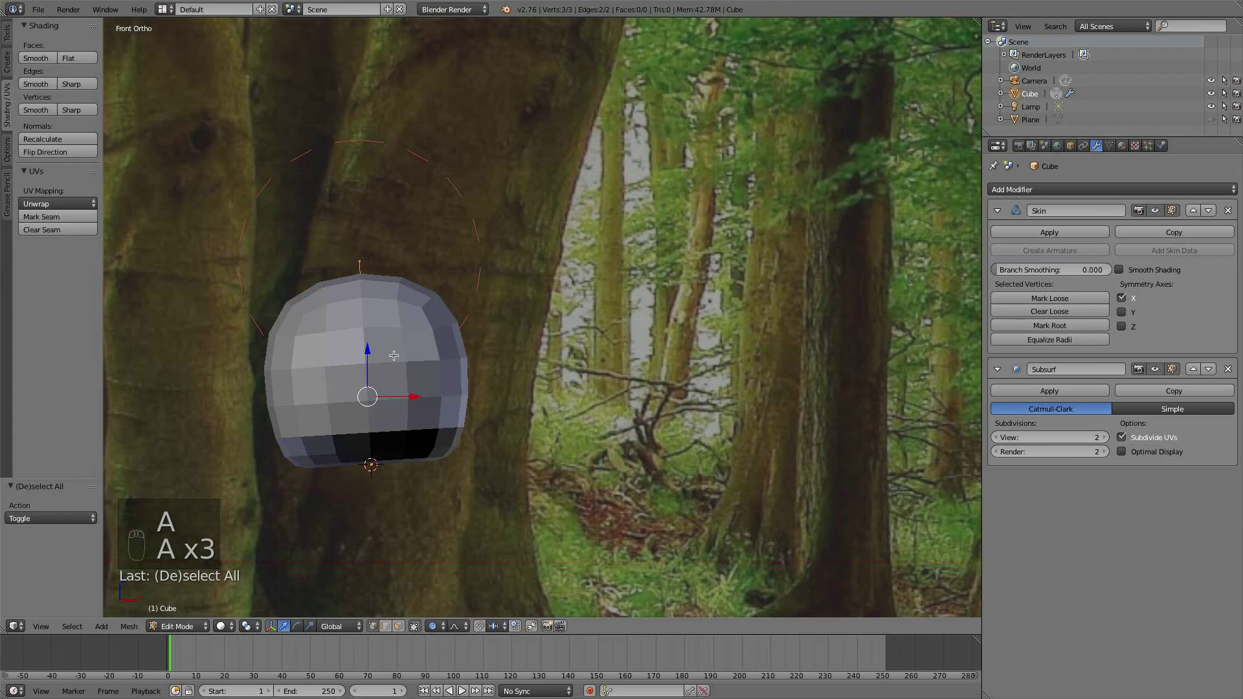
{"action": "left_click", "coordinate": [38, 110]}
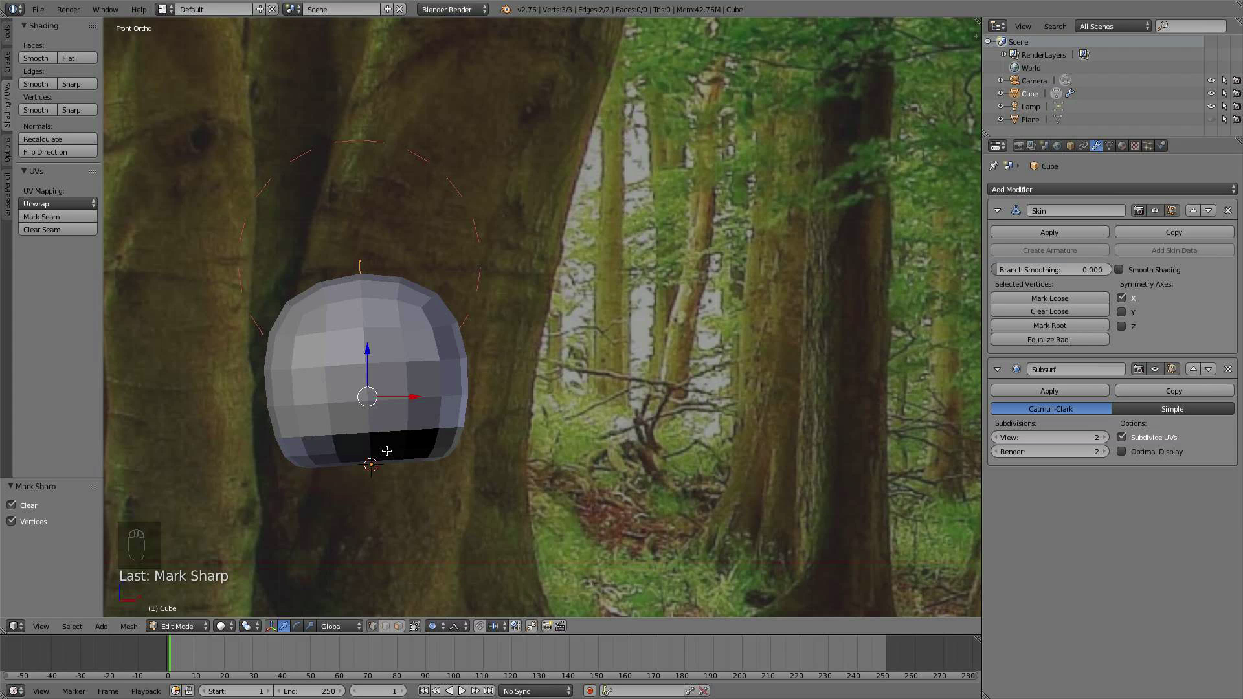
{"action": "scroll", "coordinate": [380, 441], "scroll_direction": "up", "scroll_amount": 1}
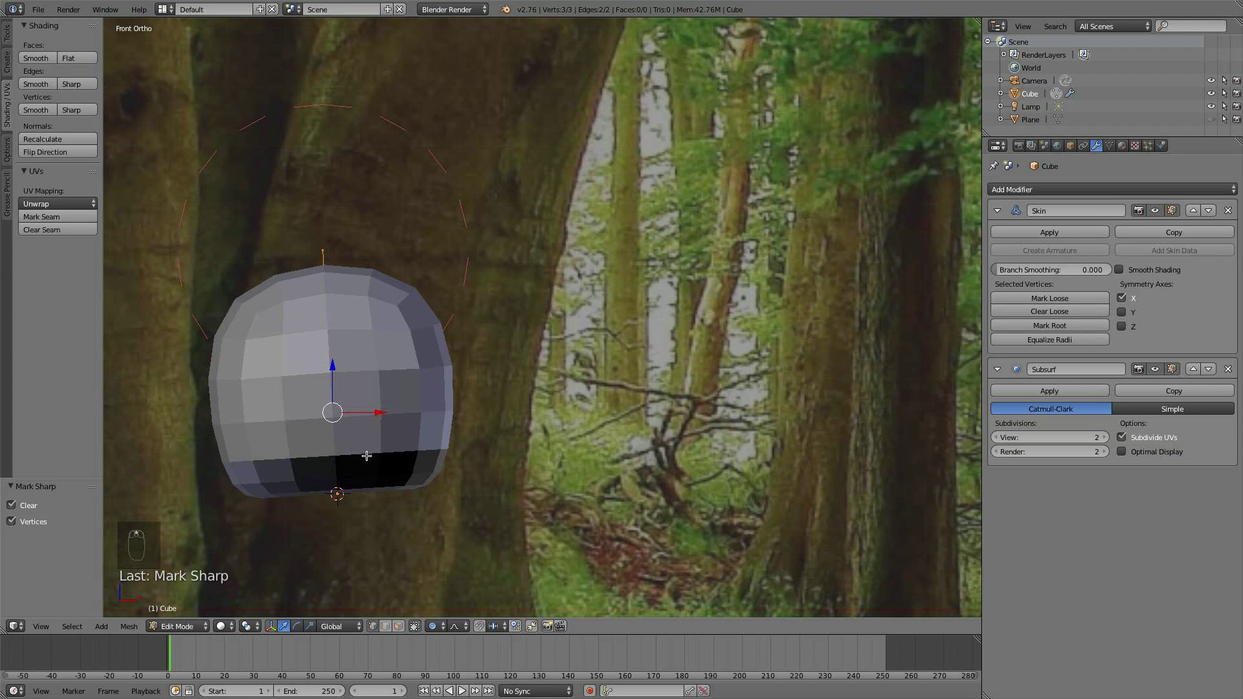
{"action": "scroll", "coordinate": [371, 429], "scroll_direction": "down", "scroll_amount": 1}
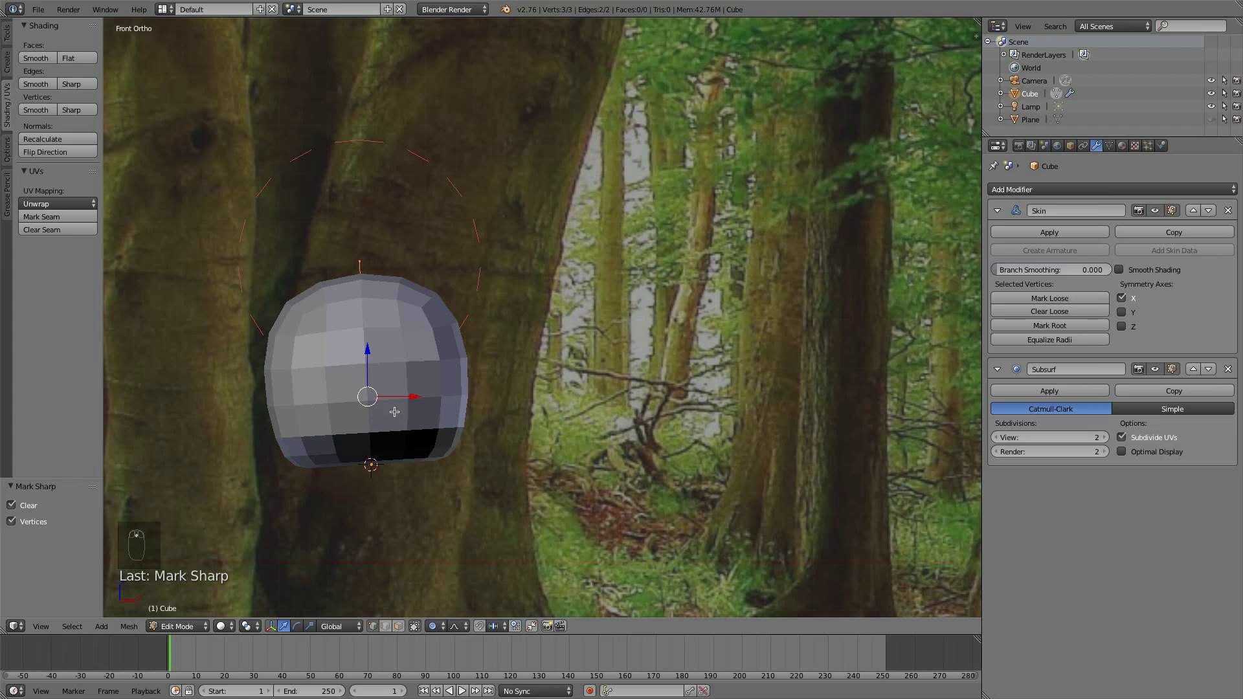
{"action": "left_click", "coordinate": [71, 141]}
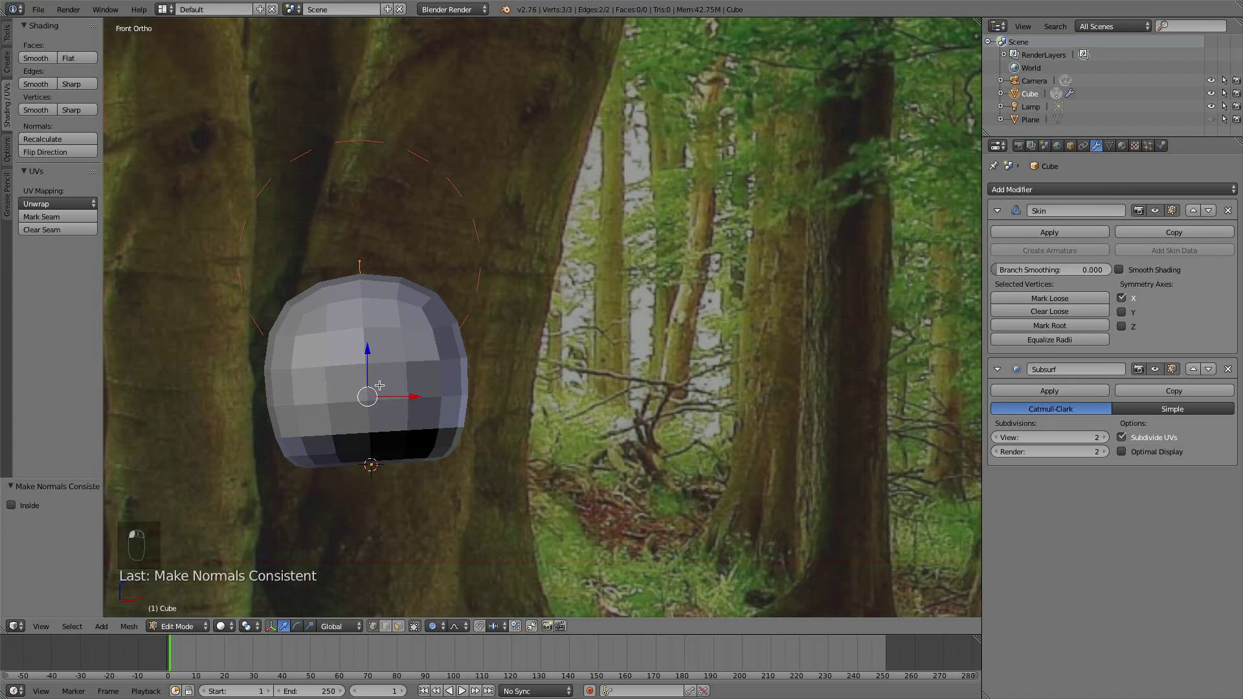
- Try to extrude a new vertex downward from the base vertex, and undo the extrusions
{"action": "key", "text": "a"}
{"action": "key", "text": "a"}
{"action": "key", "text": "e"}
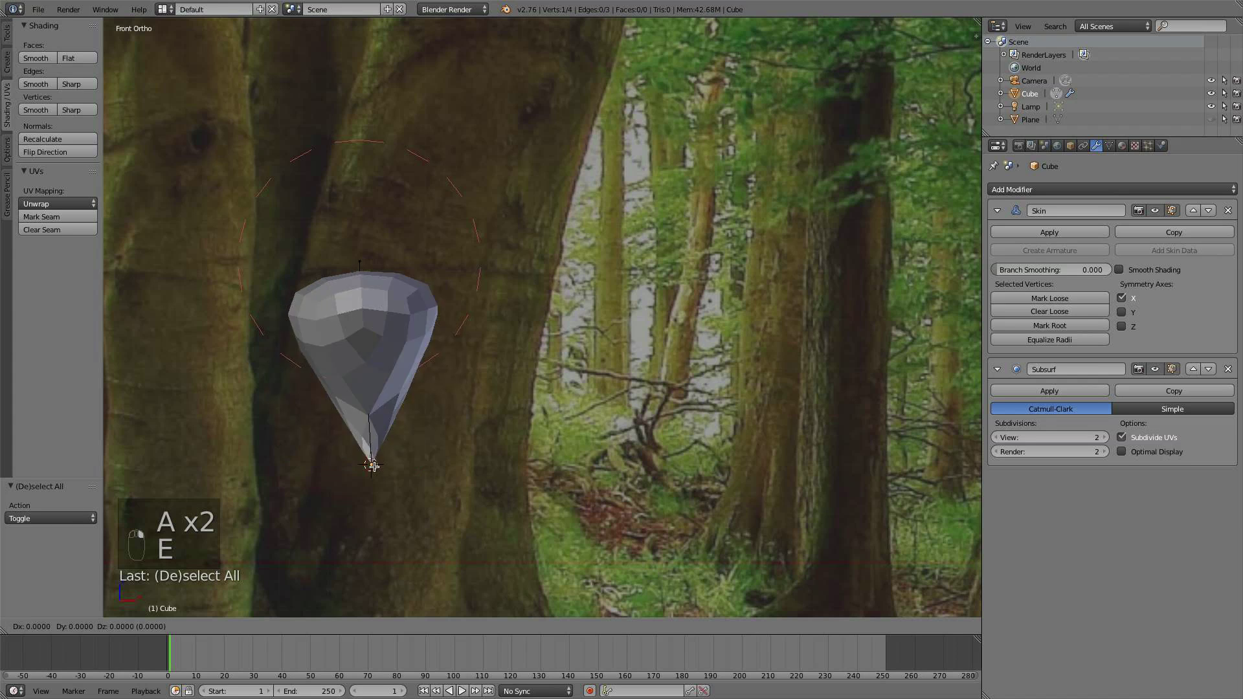
{"action": "right_click", "coordinate": [425, 570]}
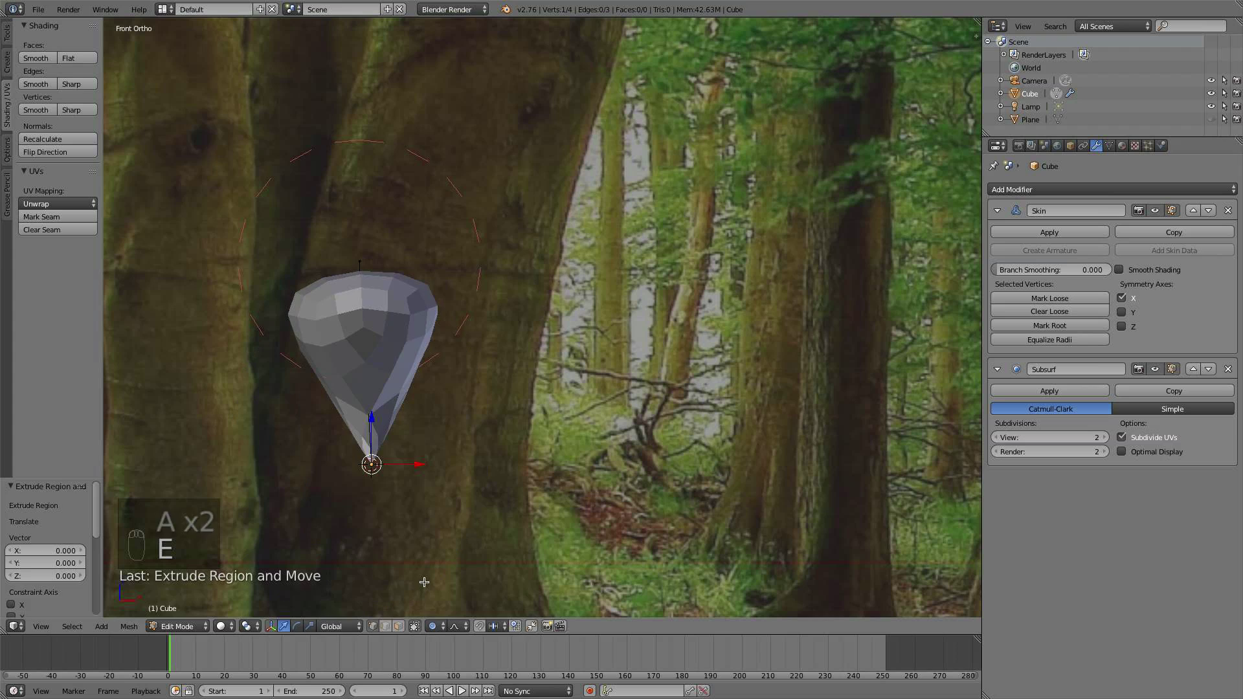
{"action": "key", "text": "super+z"}
{"action": "key", "text": "e"}
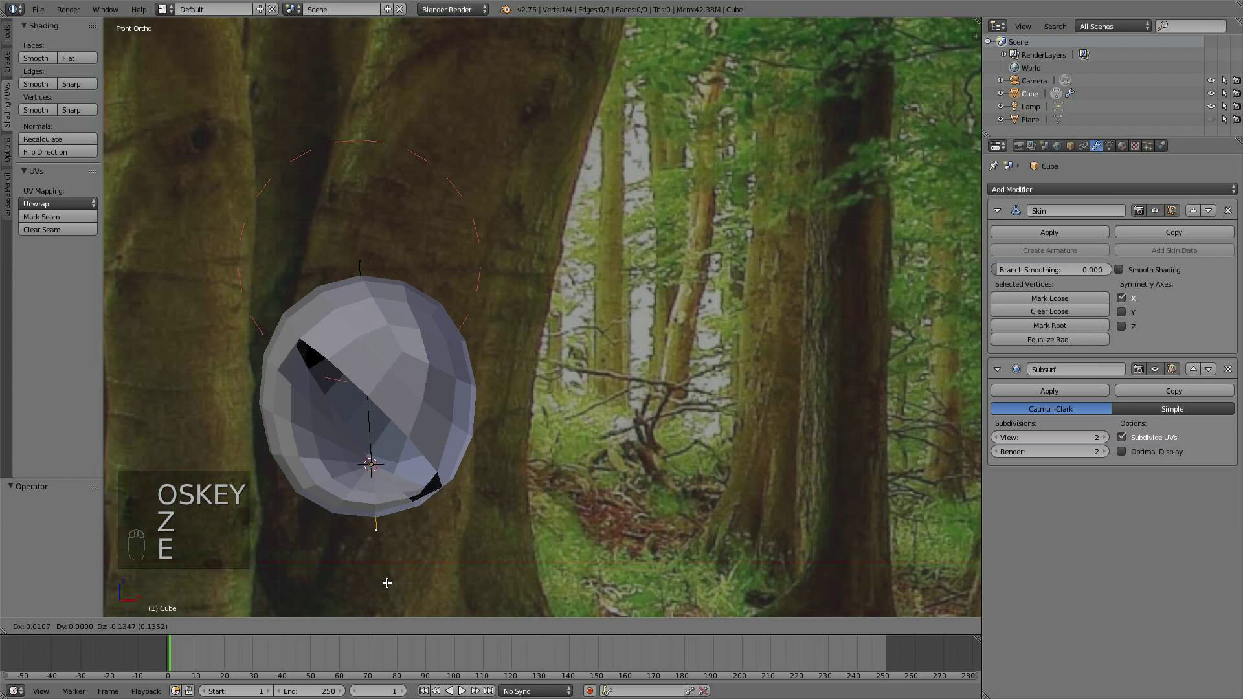
{"action": "right_click", "coordinate": [448, 596]}
{"action": "key", "text": "super+z"}
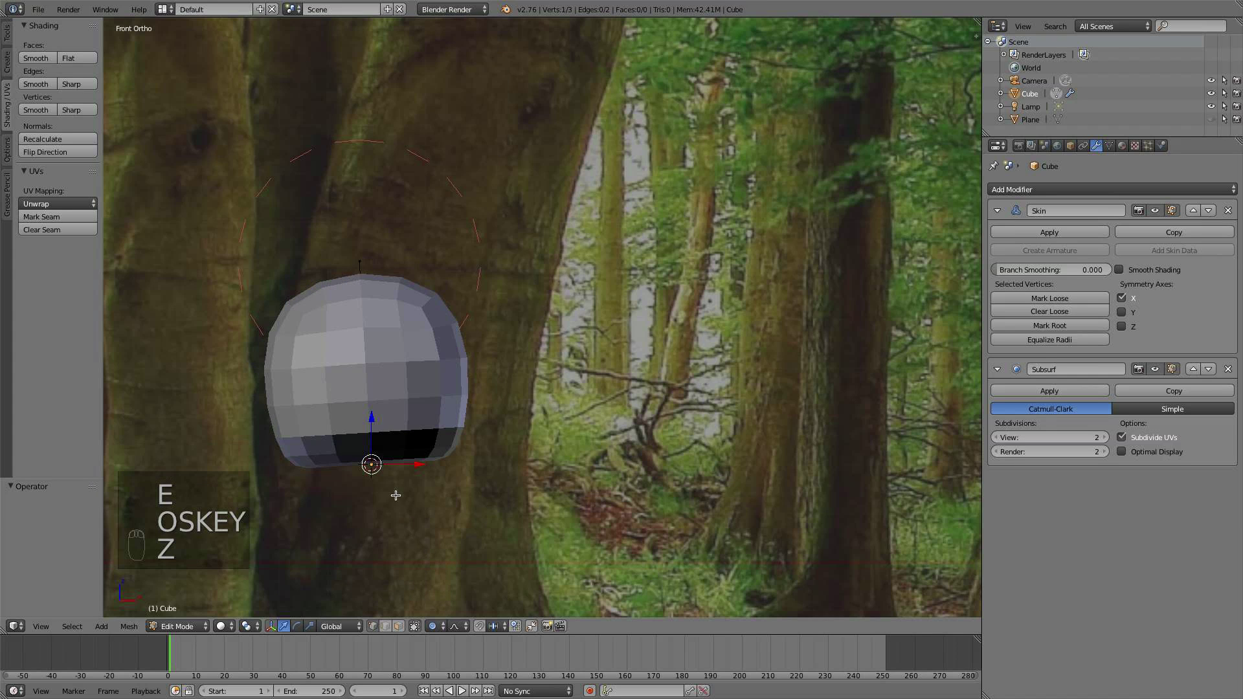
- Select all vertices and merge the overlapping ones with Remove Doubles
{"action": "key", "text": "a"}
{"action": "key", "text": "a"}
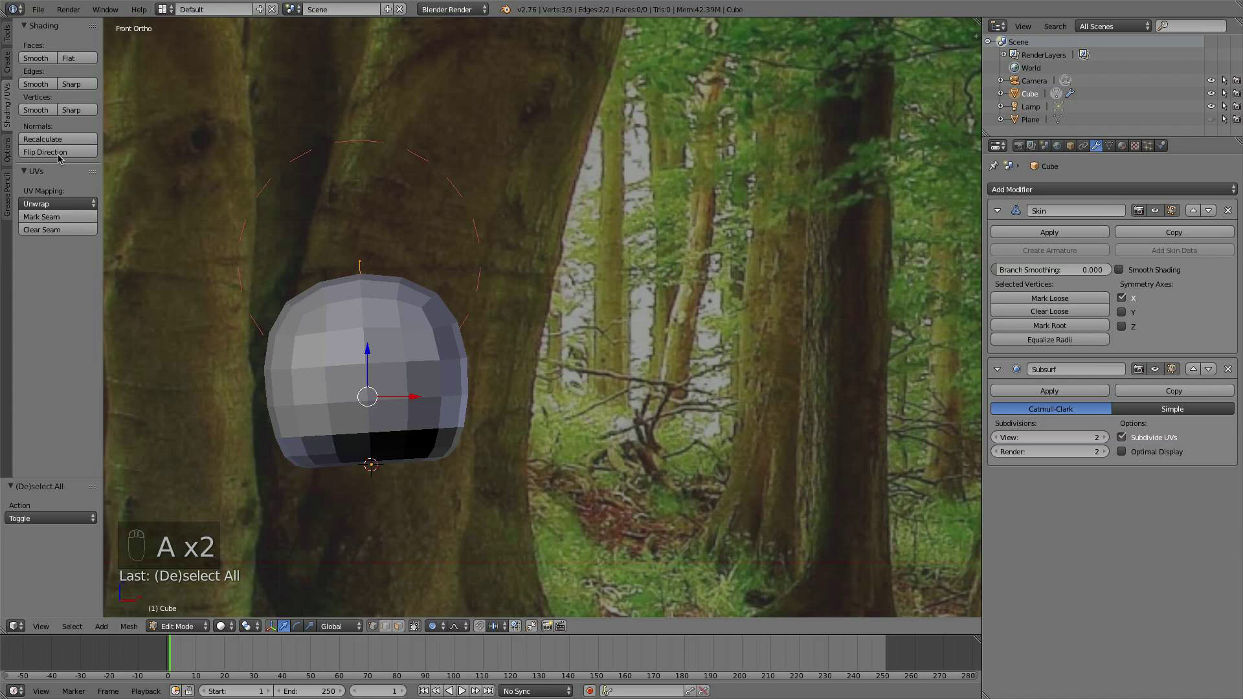
{"action": "left_click", "coordinate": [7, 149]}
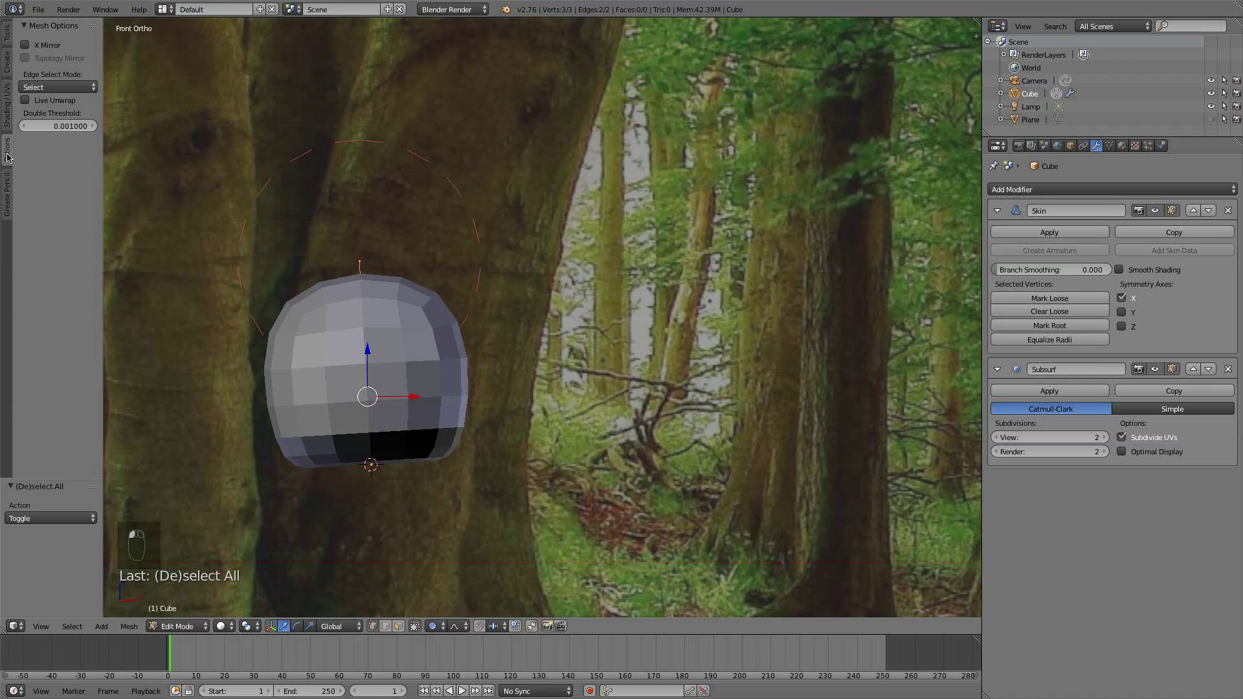
{"action": "left_click", "coordinate": [7, 33]}
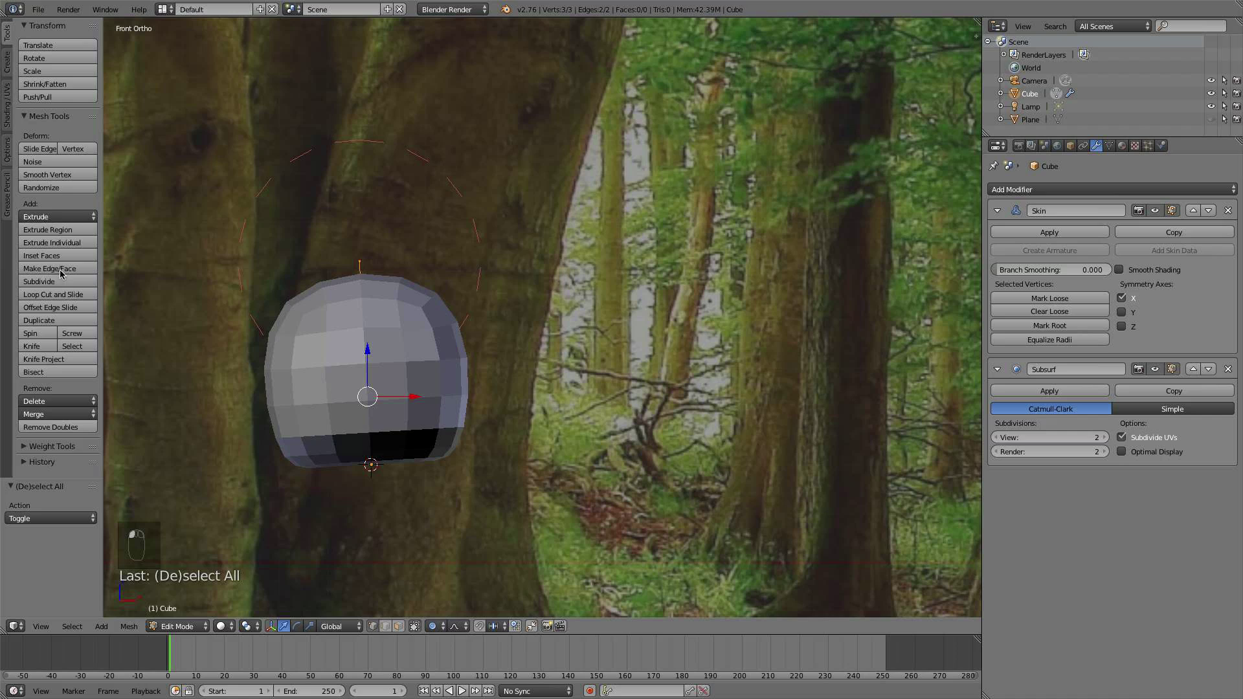
{"action": "left_click", "coordinate": [58, 426]}
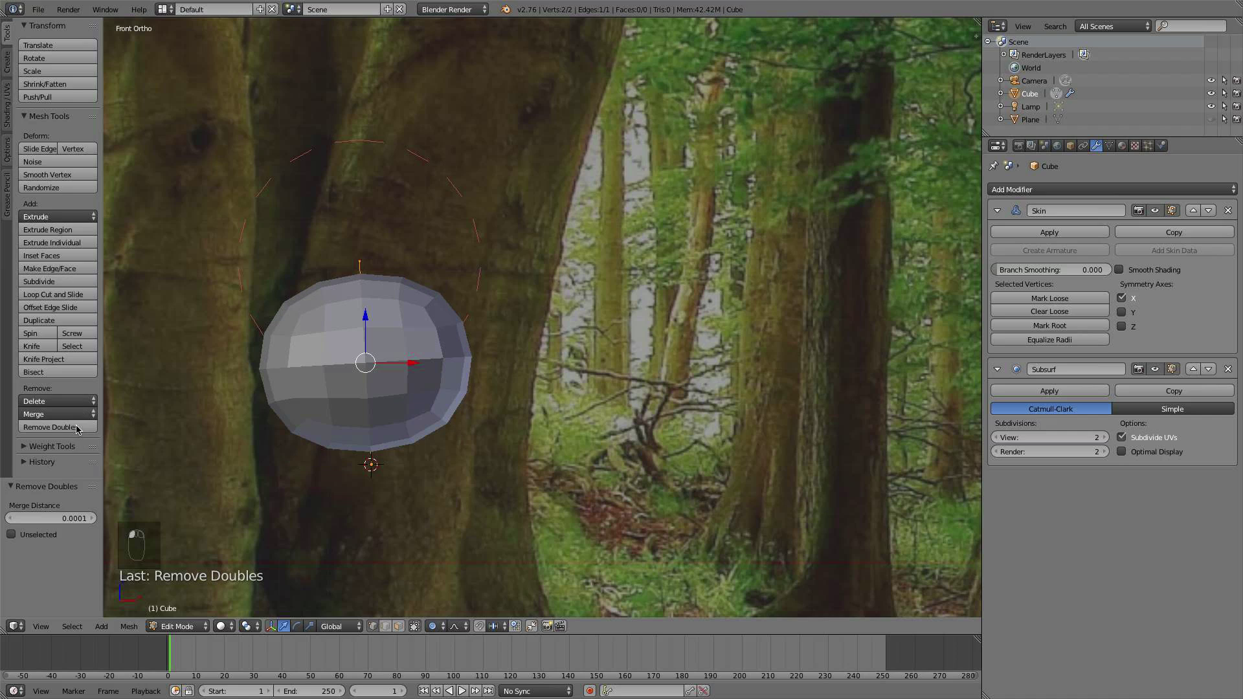
- Select the lower vertex and move it about 0.47 down the trunk toward the tree's base with proportional editing
{"action": "right_click", "coordinate": [373, 468]}
{"action": "right_click", "coordinate": [361, 267]}
{"action": "scroll", "coordinate": [424, 383], "scroll_direction": "down", "scroll_amount": 3}
{"action": "right_click", "coordinate": [432, 416]}
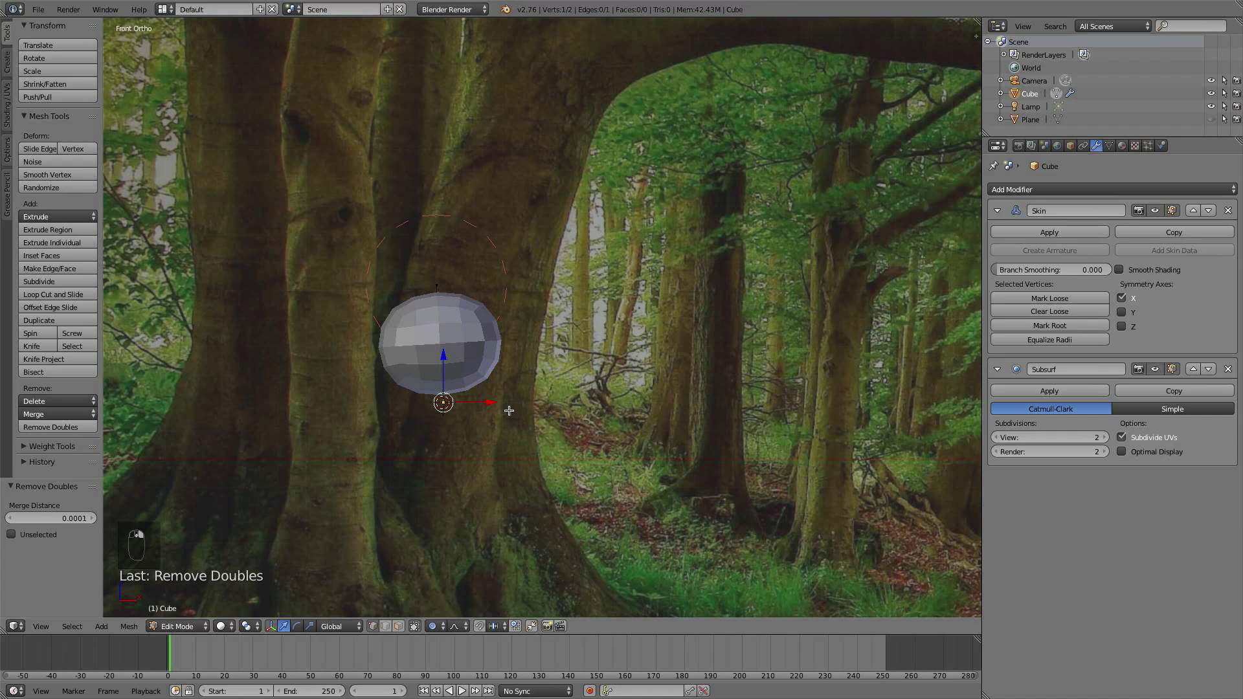
{"action": "middle_click_drag", "start_coordinate": [509, 411], "coordinate": [472, 368], "text": "shift"}
{"action": "scroll", "coordinate": [468, 438], "scroll_direction": "down", "scroll_amount": 1}
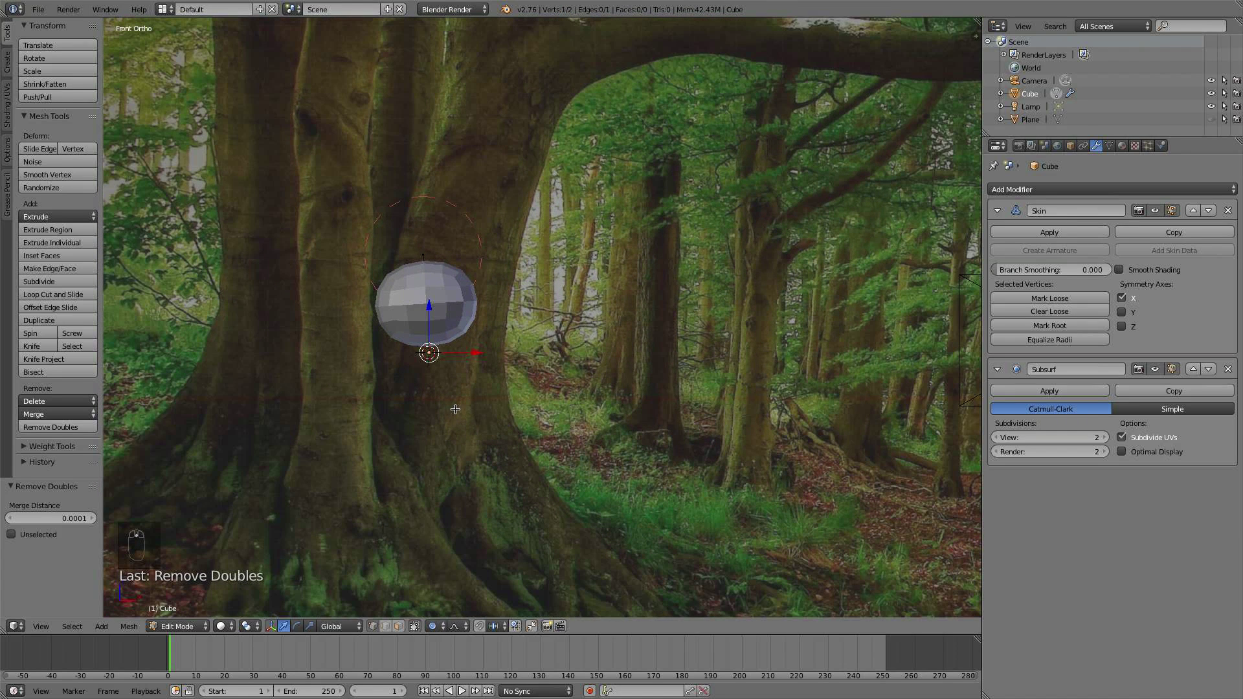
{"action": "key", "text": "g"}
{"action": "scroll", "coordinate": [477, 471], "scroll_direction": "up", "scroll_amount": 7}
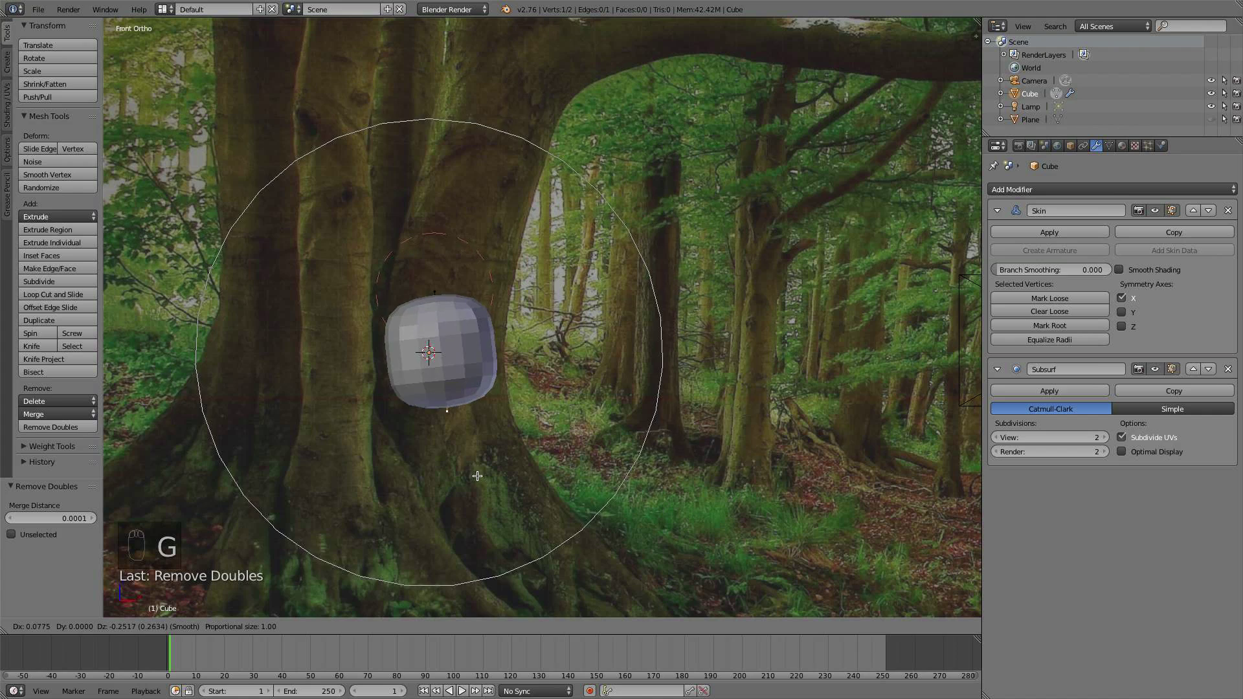
{"action": "scroll", "coordinate": [477, 478], "scroll_direction": "up", "scroll_amount": 2}
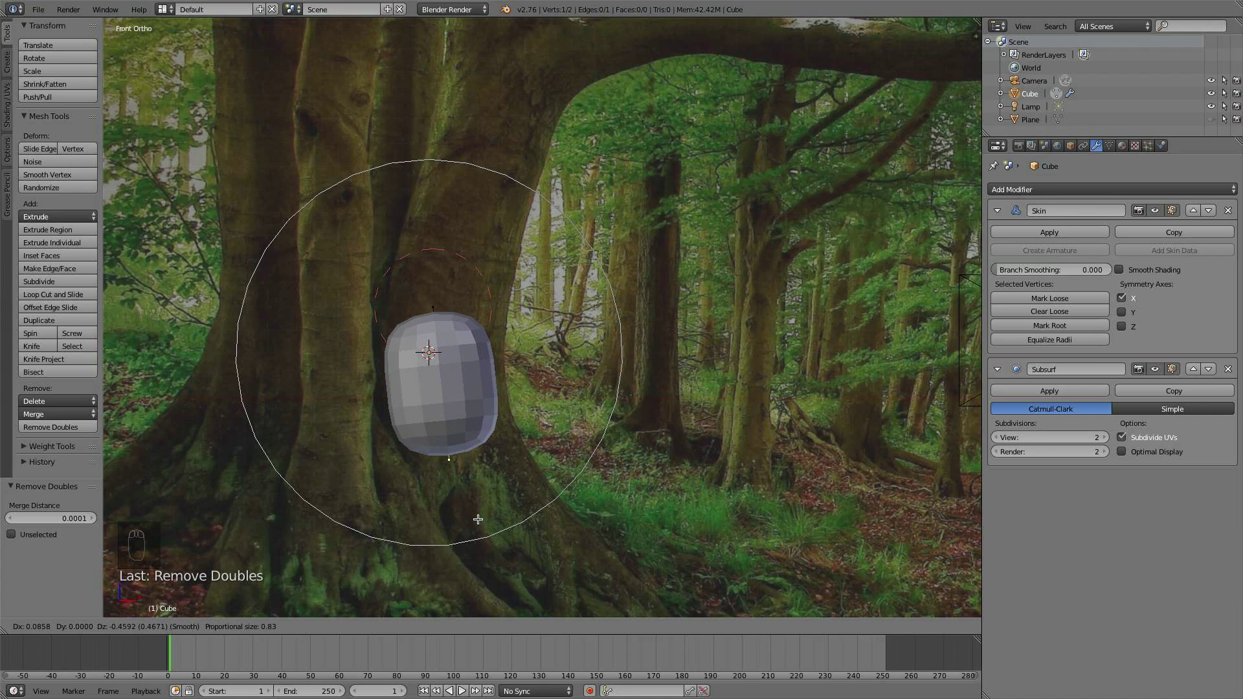
{"action": "left_click", "coordinate": [473, 522]}
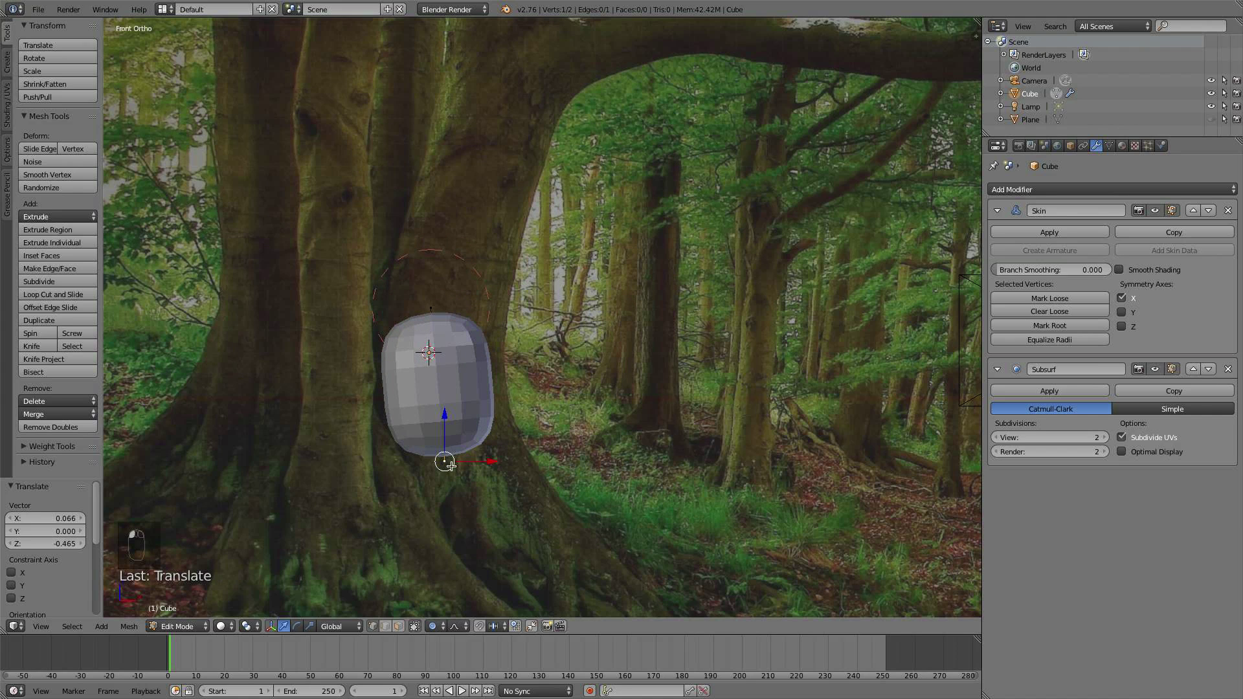
{"action": "right_click", "coordinate": [428, 304]}
{"action": "key", "text": "g"}
{"action": "right_click", "coordinate": [548, 336]}
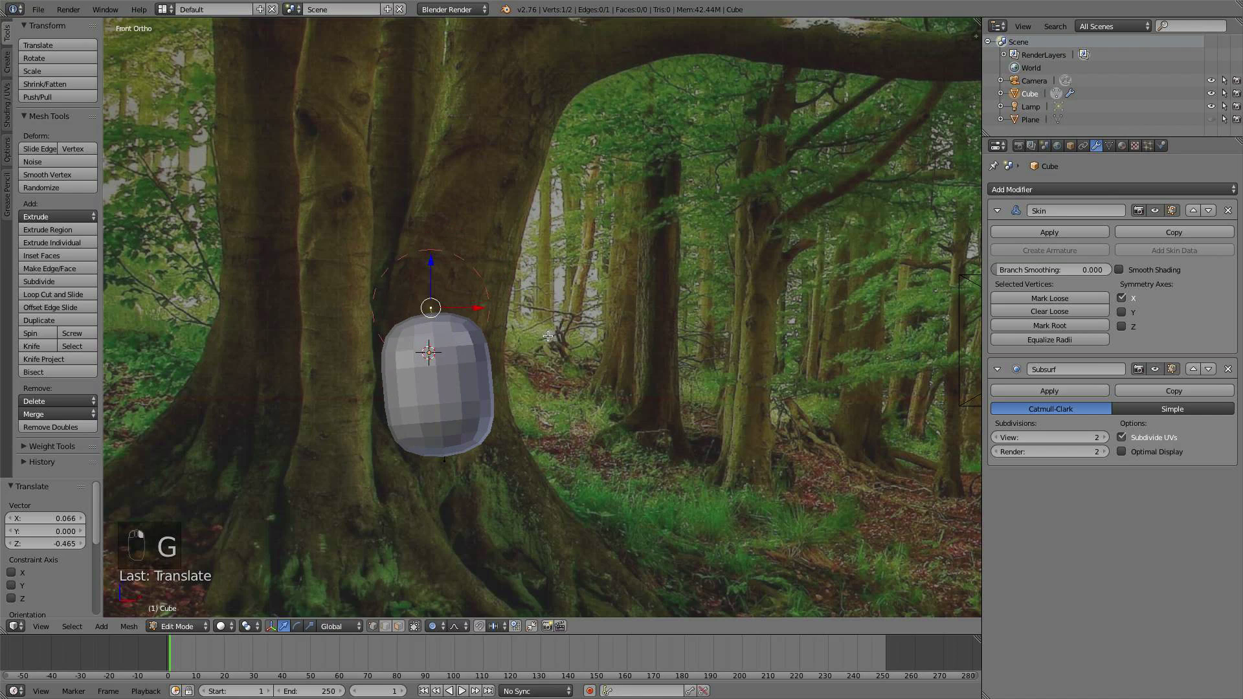
- Select the trunk's base vertex and enlarge its skin radius by a factor of about 1.85
{"action": "right_click", "coordinate": [449, 462]}
{"action": "scroll", "coordinate": [581, 450], "scroll_direction": "up", "scroll_amount": 1}
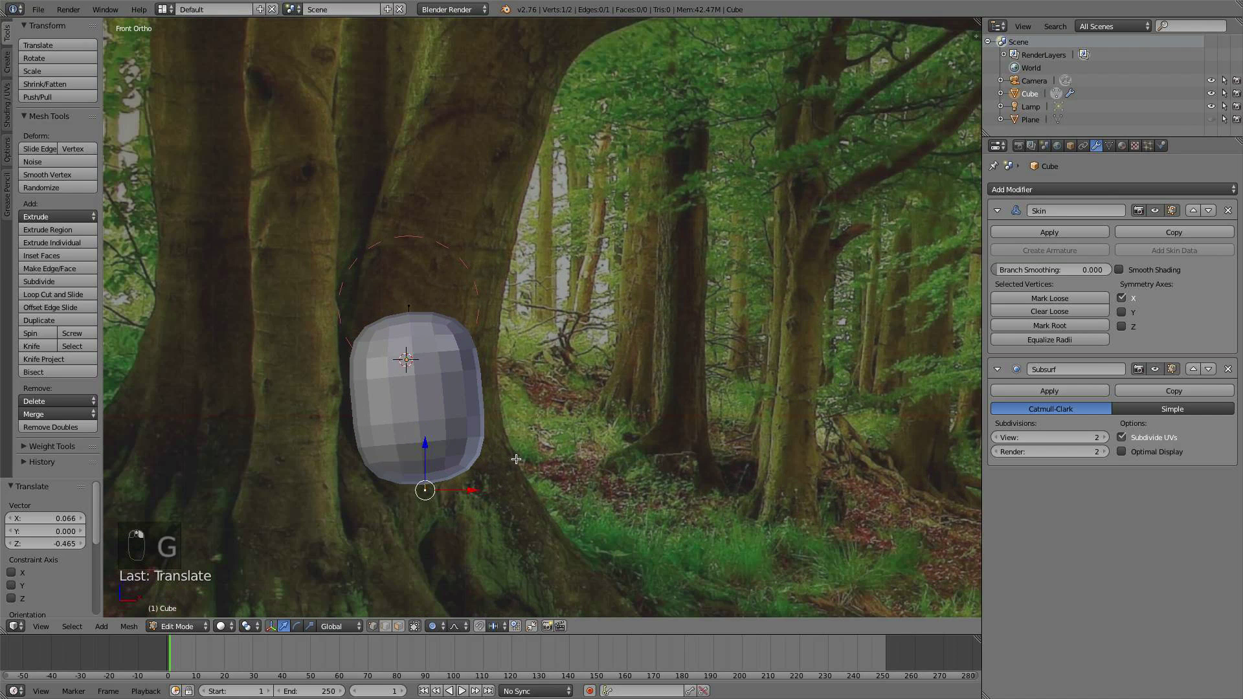
{"action": "middle_click_drag", "start_coordinate": [494, 470], "coordinate": [503, 448], "text": "shift"}
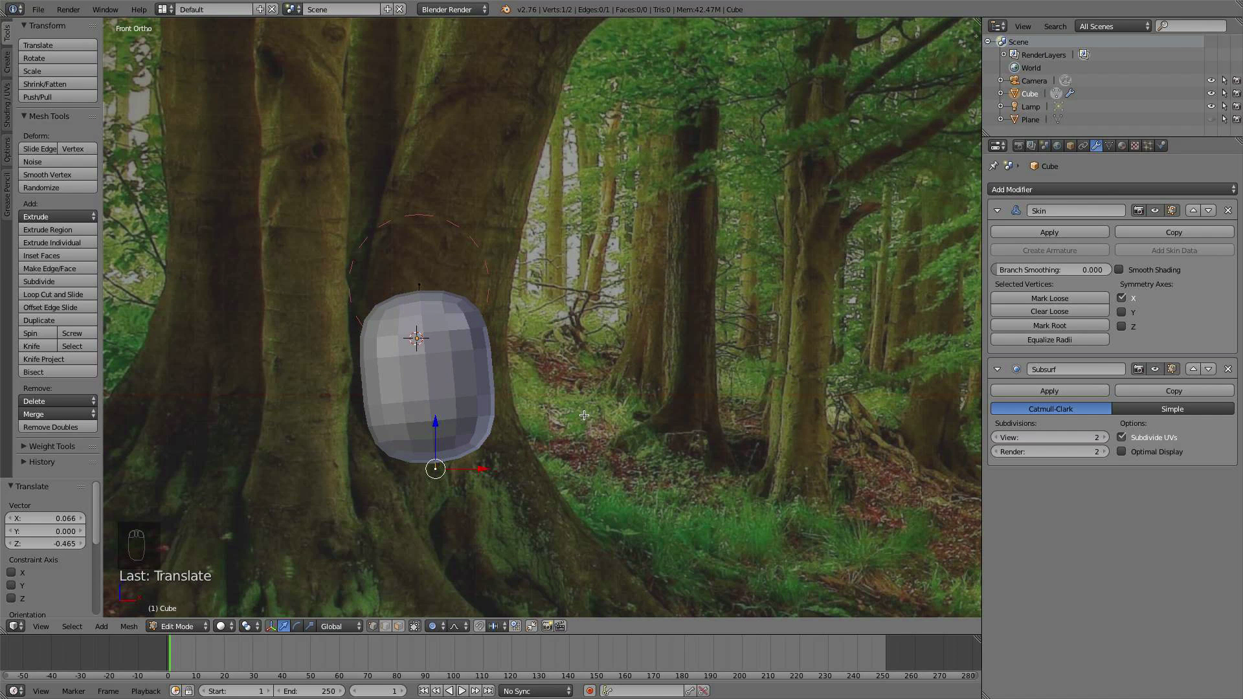
{"action": "key", "text": "ctrl+a"}
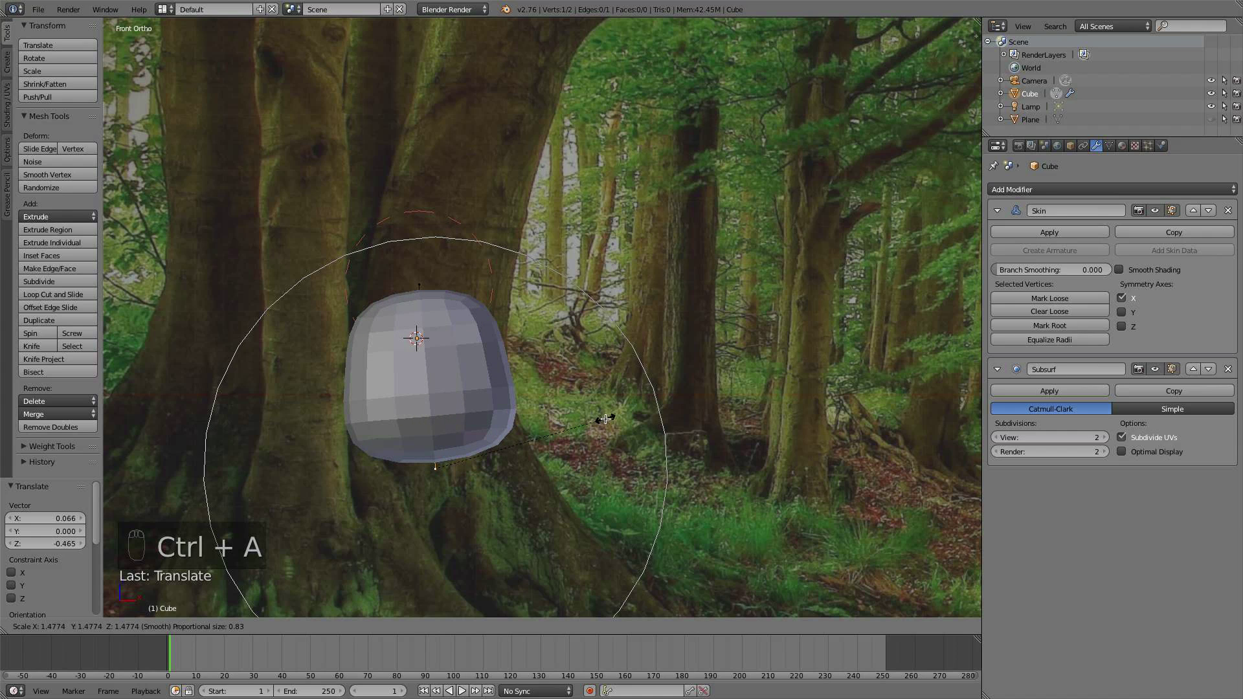
{"action": "left_click", "coordinate": [649, 408]}
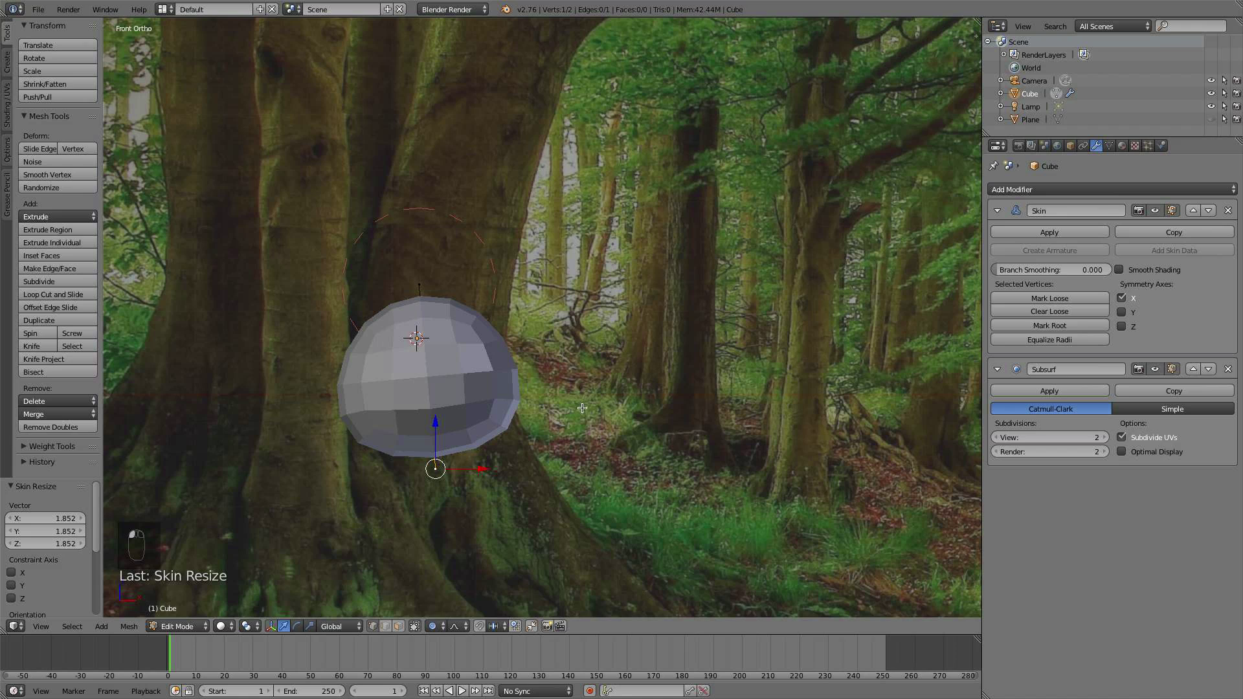
- Extrude the upper trunk vertex twice along the photographed trunk, rising about 0.69 and 0.34, up to the branch fork
{"action": "middle_click_drag", "start_coordinate": [582, 408], "coordinate": [582, 423], "text": "shift"}
{"action": "right_click", "coordinate": [403, 292]}
{"action": "middle_click_drag", "start_coordinate": [500, 306], "coordinate": [492, 434], "text": "shift"}
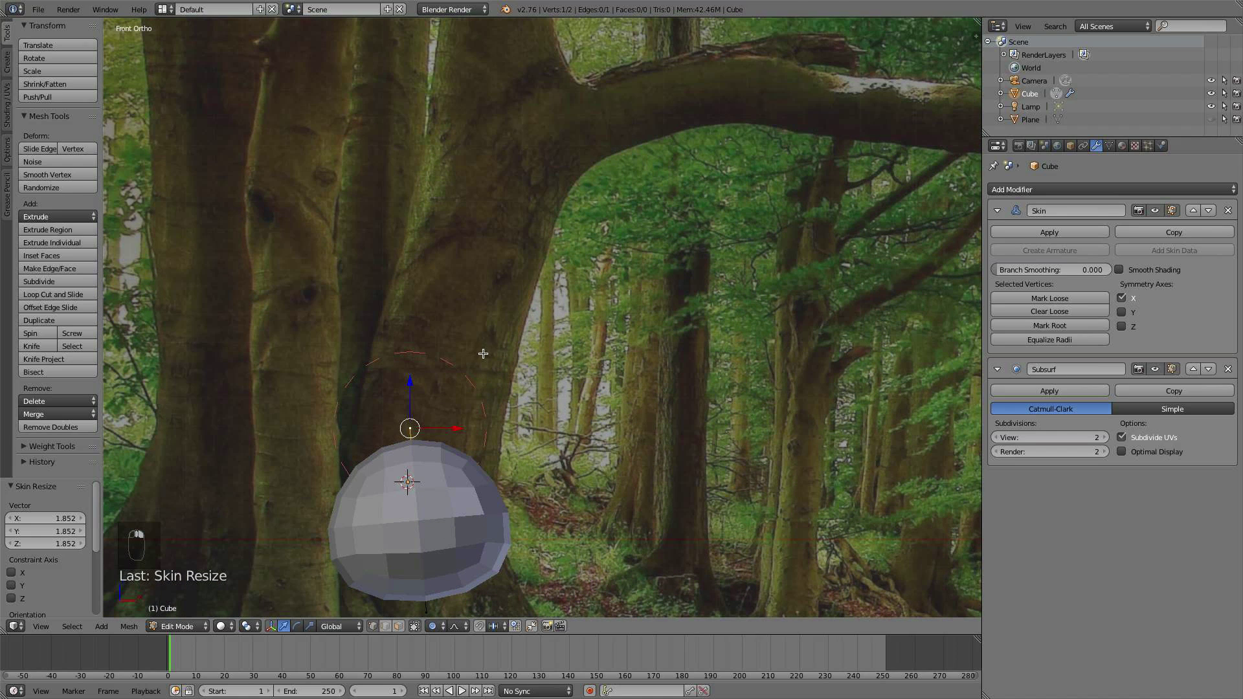
{"action": "key", "text": "e"}
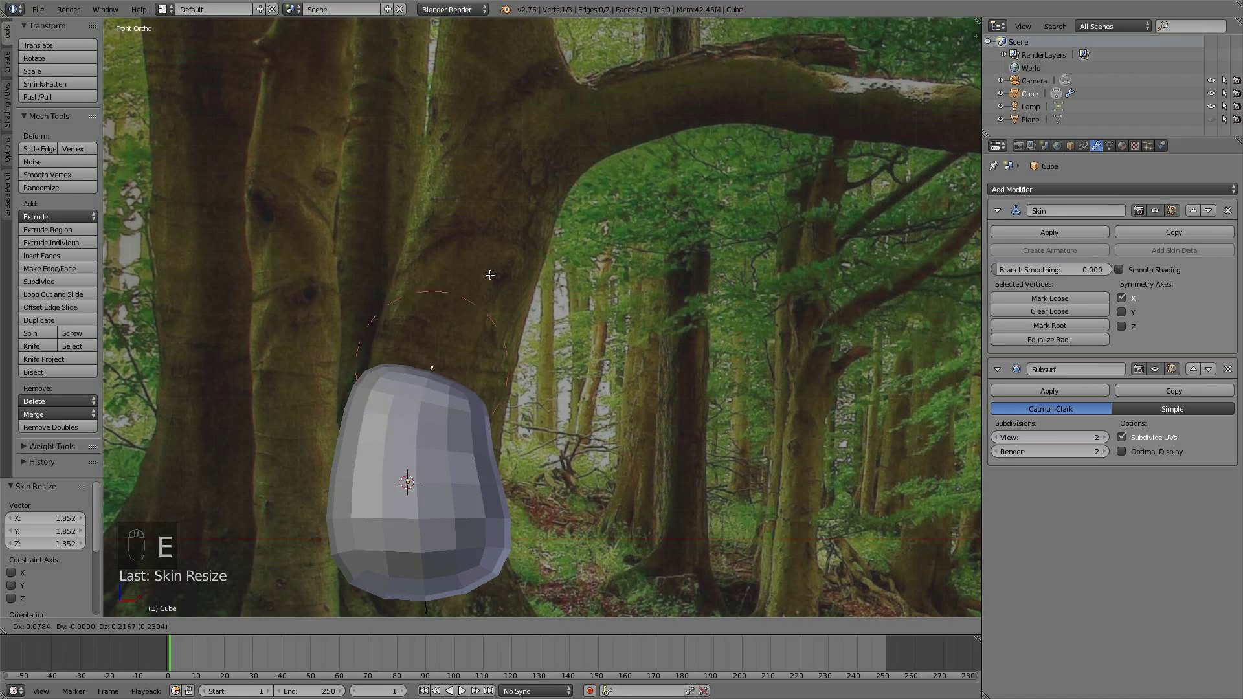
{"action": "left_click", "coordinate": [539, 146]}
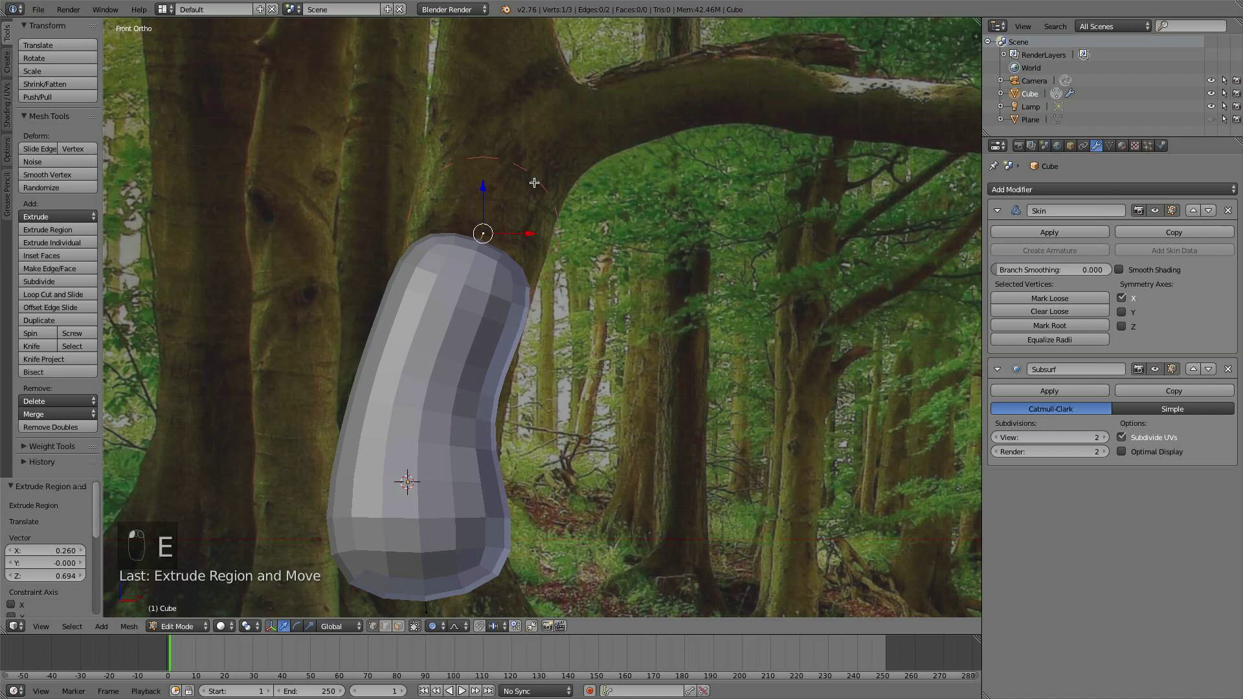
{"action": "key", "text": "e"}
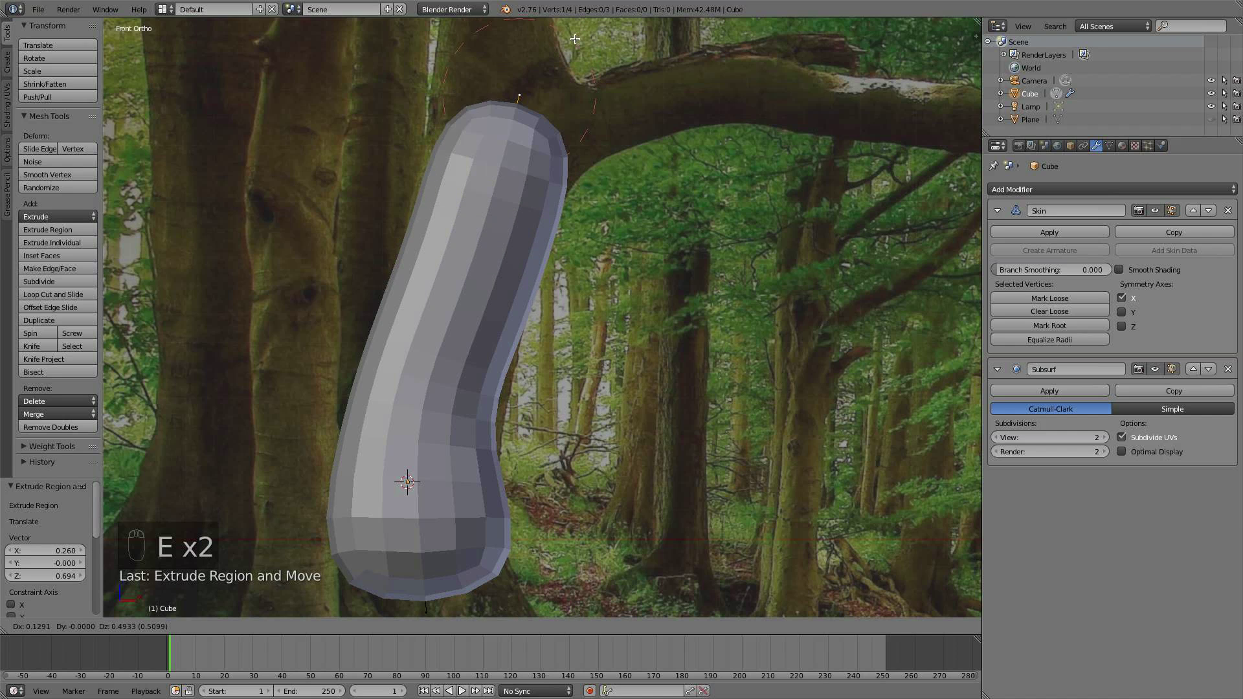
{"action": "left_click", "coordinate": [610, 155]}
- Extrude the trunk about 0.64 upward beyond the fork and scale the new vertex's skin radius to about 0.79
{"action": "middle_click_drag", "start_coordinate": [620, 211], "coordinate": [619, 325], "text": "shift"}
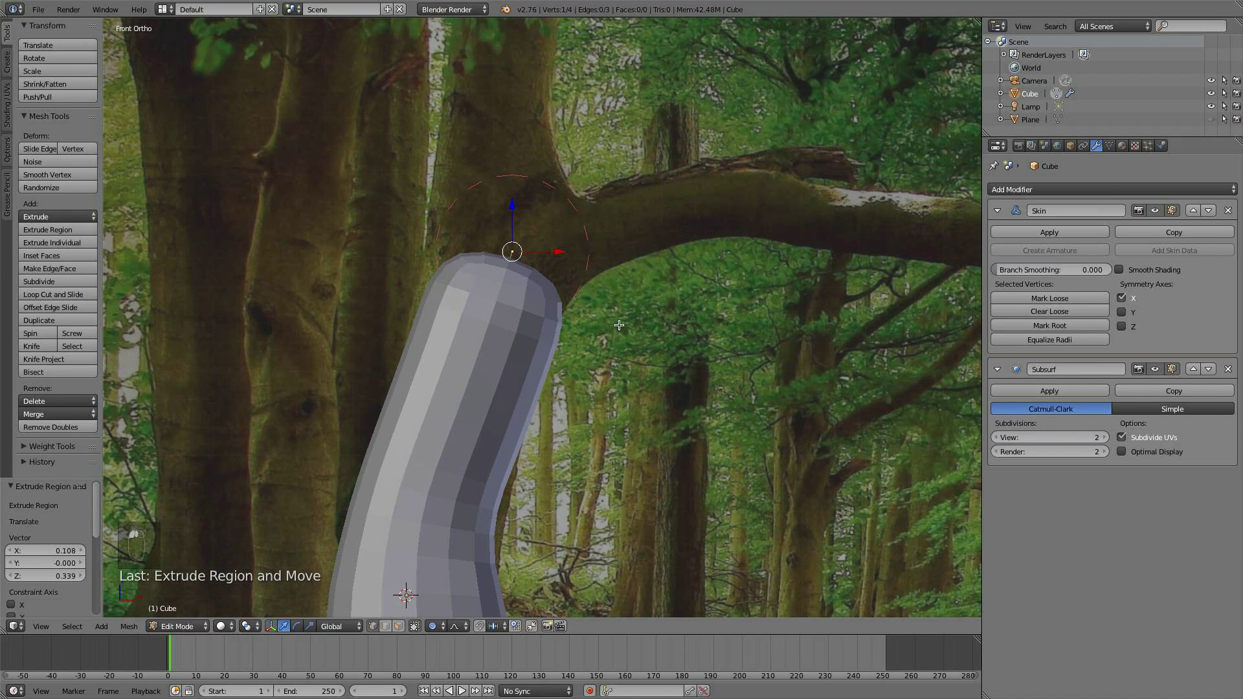
{"action": "key", "text": "e"}
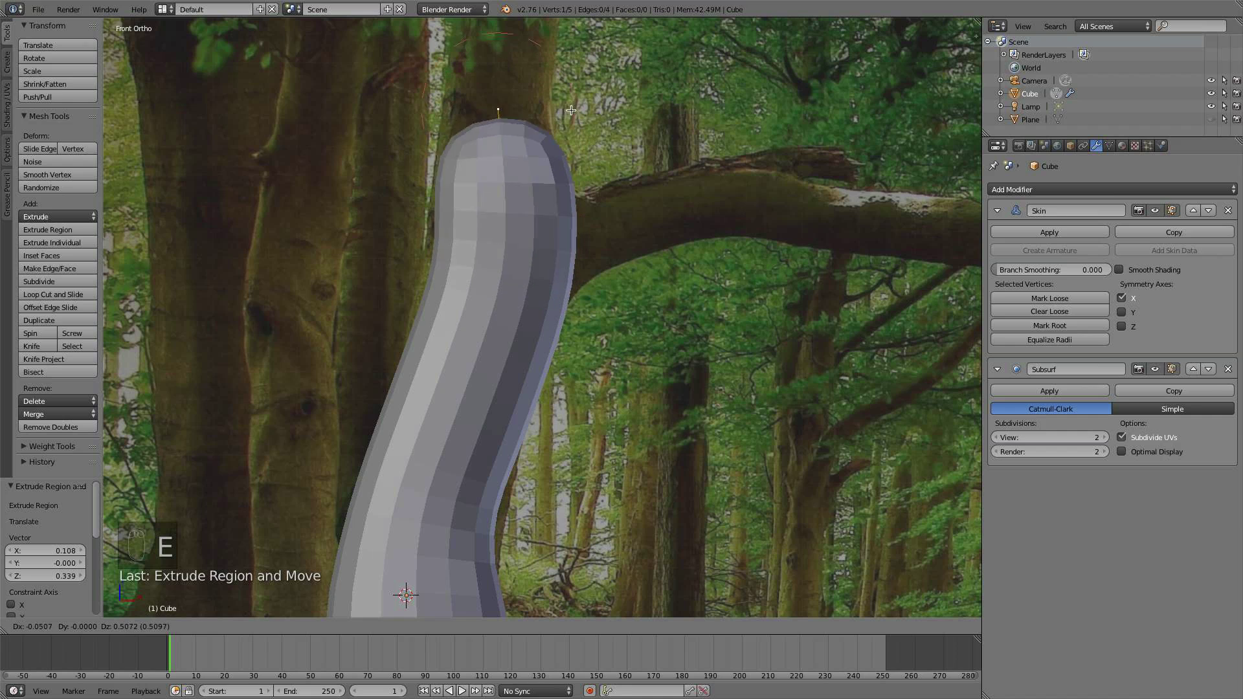
{"action": "left_click", "coordinate": [568, 77]}
{"action": "middle_click_drag", "start_coordinate": [619, 163], "coordinate": [631, 262], "text": "shift"}
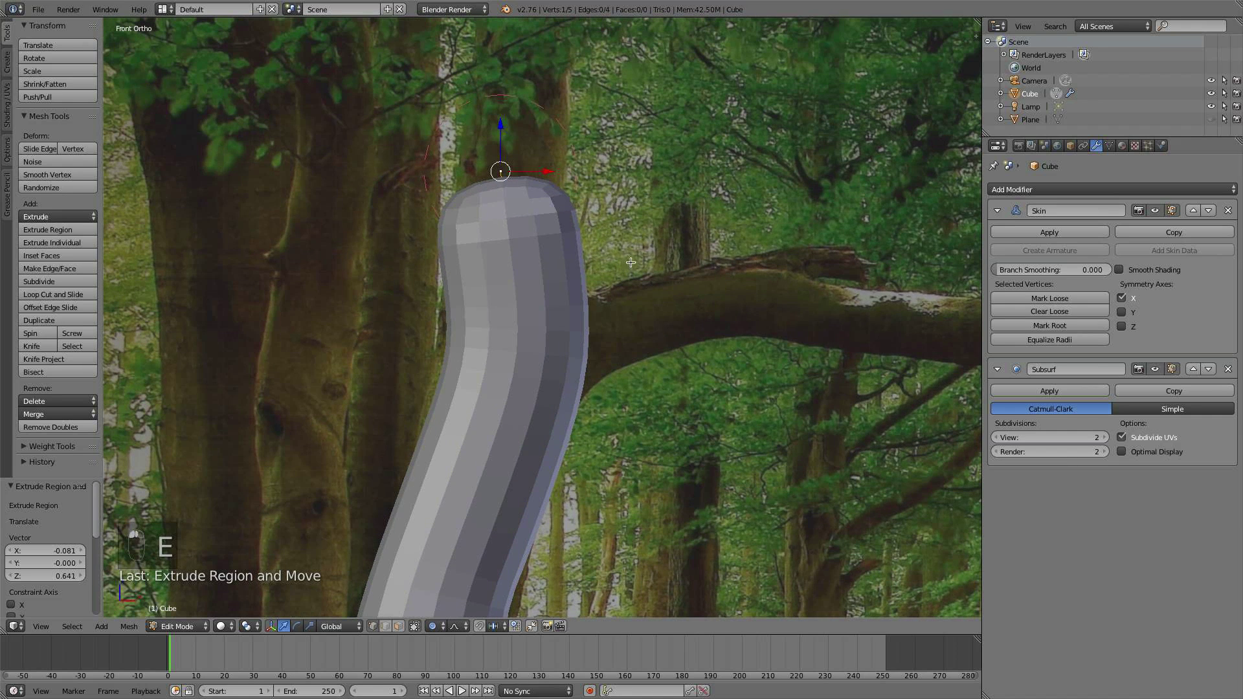
{"action": "key", "text": "ctrl+a"}
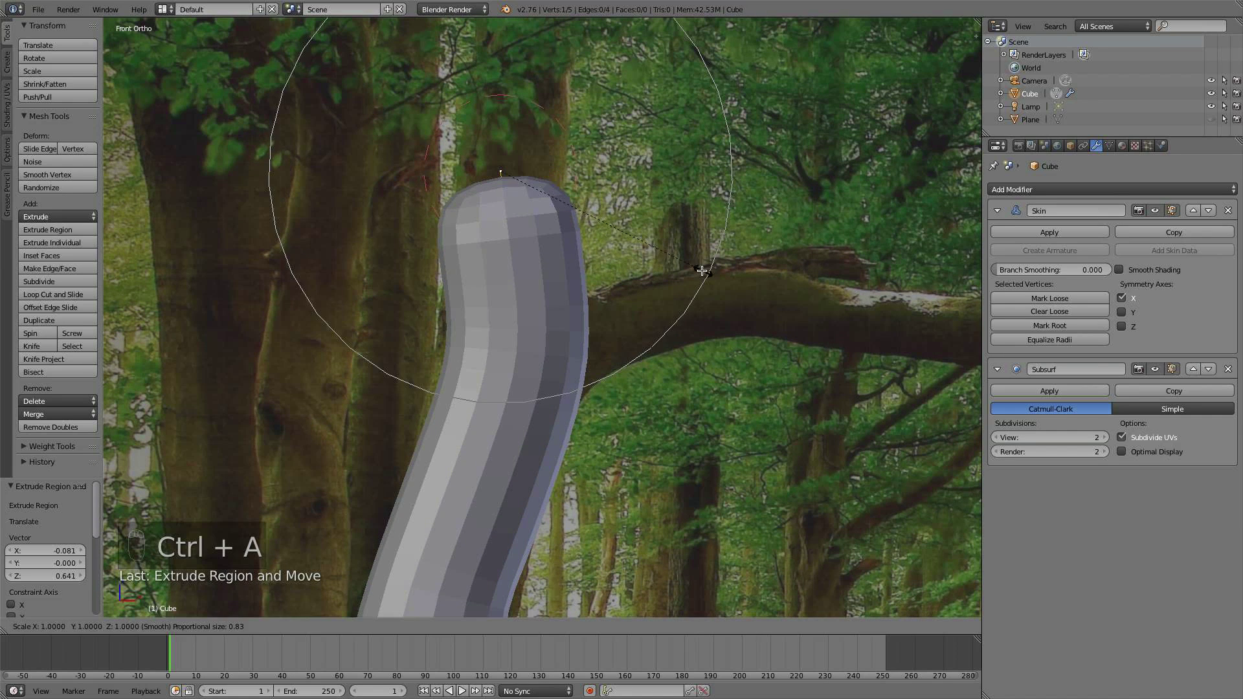
{"action": "left_click", "coordinate": [657, 255]}
{"action": "scroll", "coordinate": [638, 279], "scroll_direction": "down", "scroll_amount": 2}
{"action": "middle_click_drag", "start_coordinate": [585, 303], "coordinate": [539, 248], "text": "shift"}
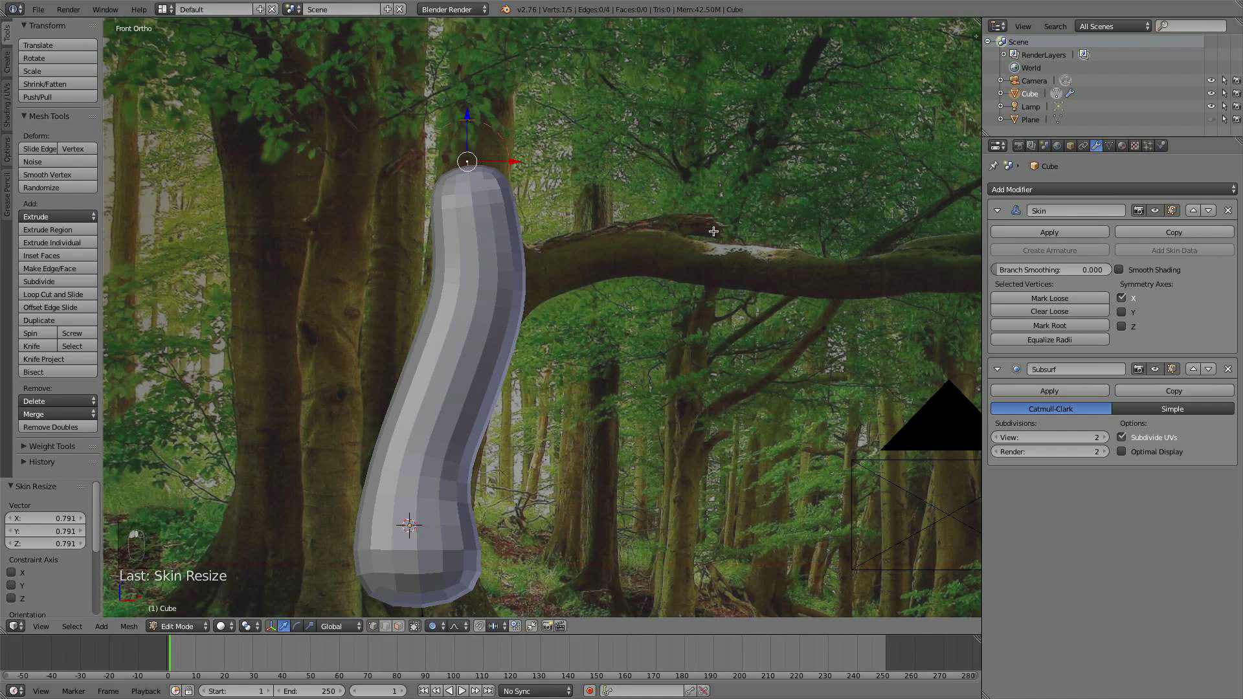
- Allow selection of hidden vertices through the mesh and select the trunk vertex at the branch fork
{"action": "key", "text": "Tab"}
{"action": "key", "text": "Tab"}
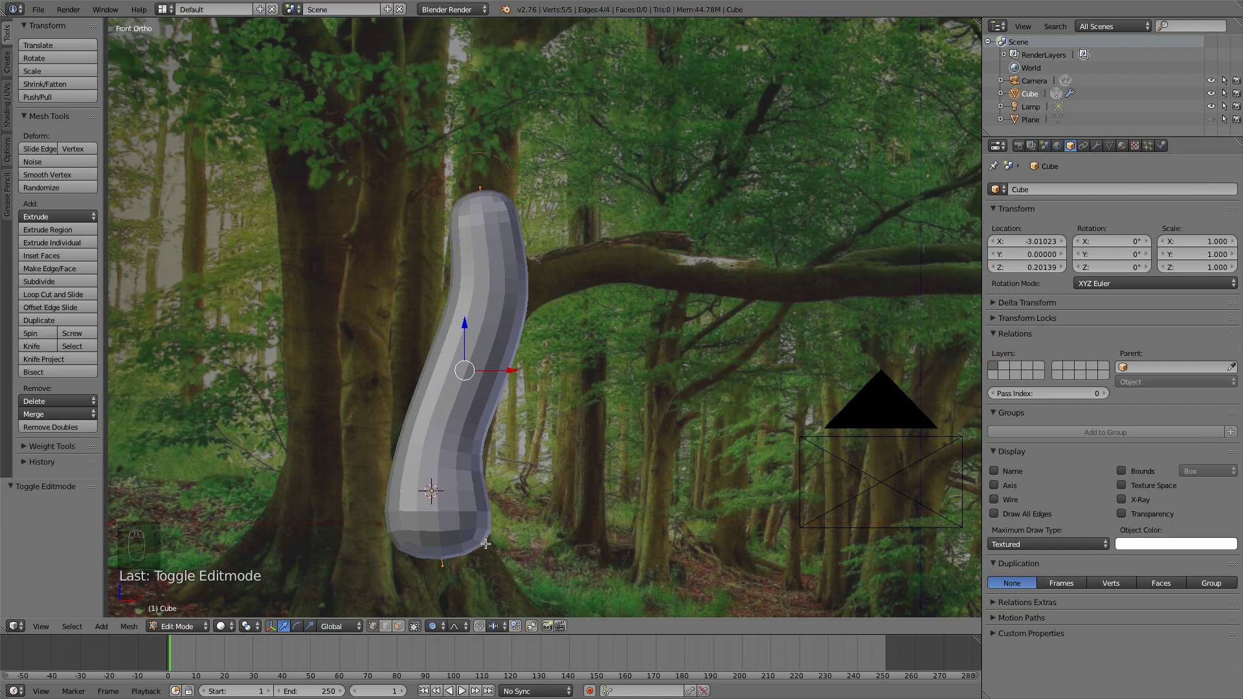
{"action": "left_click", "coordinate": [415, 627]}
{"action": "scroll", "coordinate": [475, 354], "scroll_direction": "up", "scroll_amount": 4}
{"action": "right_click", "coordinate": [434, 264]}
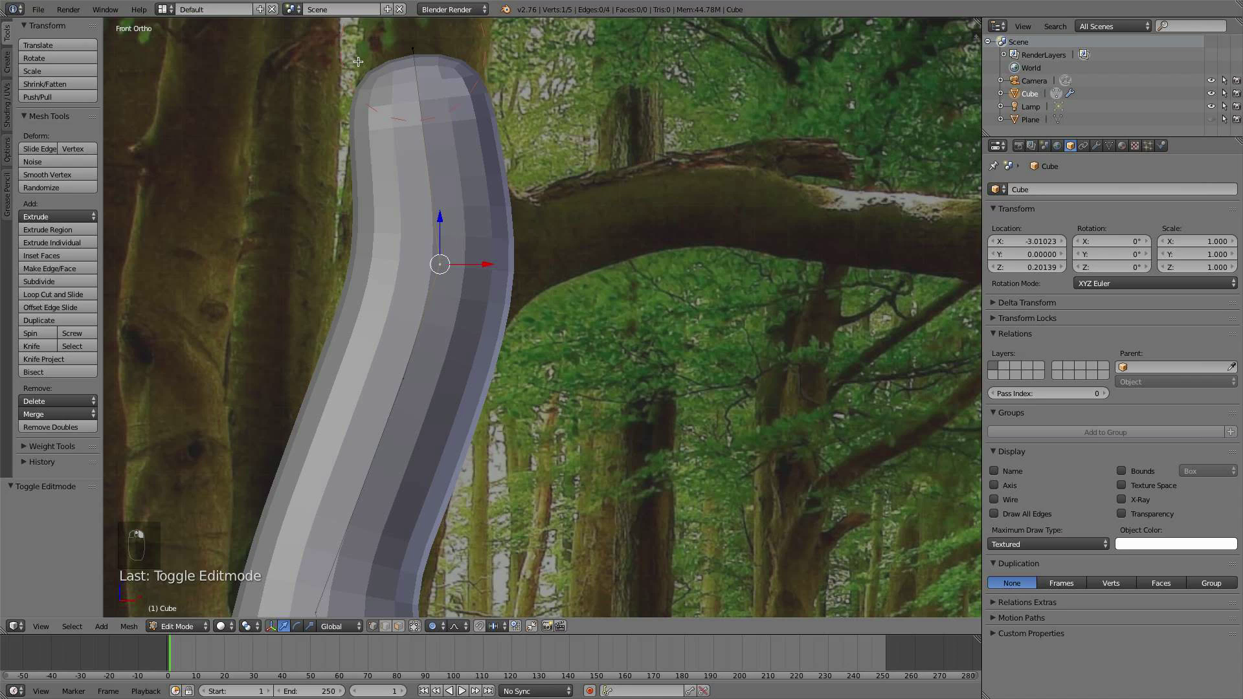
{"action": "scroll", "coordinate": [543, 166], "scroll_direction": "down", "scroll_amount": 2}
{"action": "scroll", "coordinate": [455, 235], "scroll_direction": "down", "scroll_amount": 1}
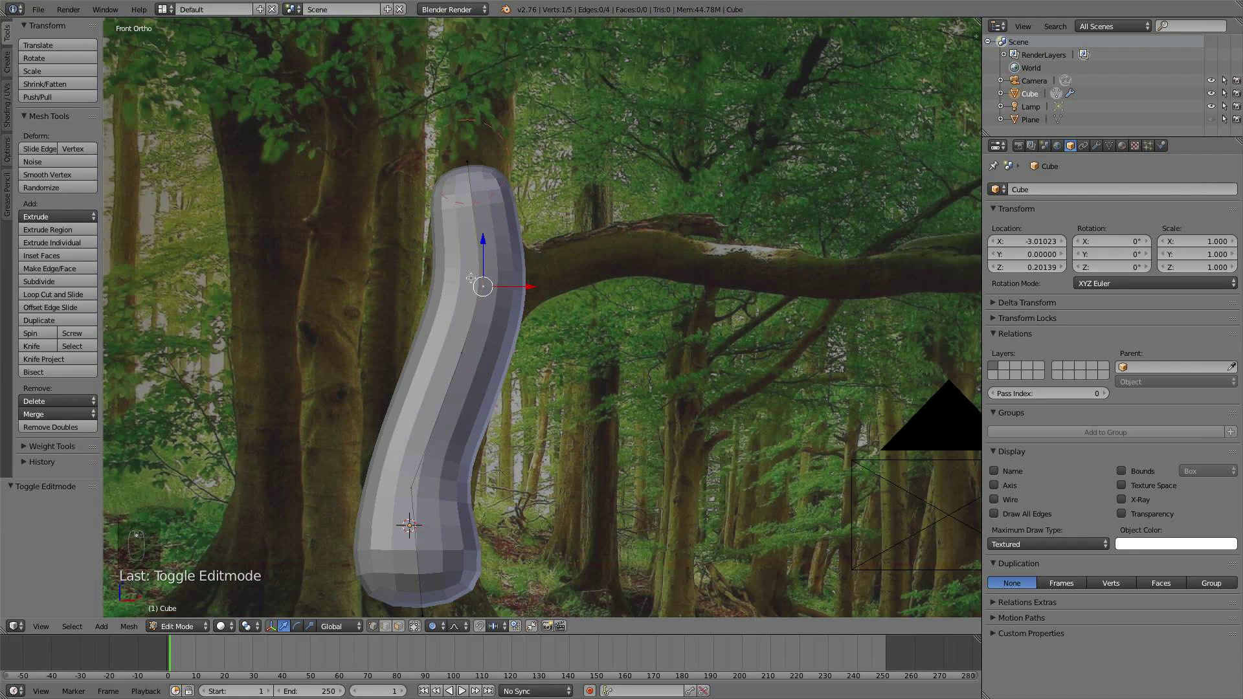
- Enable smooth shading in the trunk's Skin modifier and return to editing its vertices
{"action": "key", "text": "Tab"}
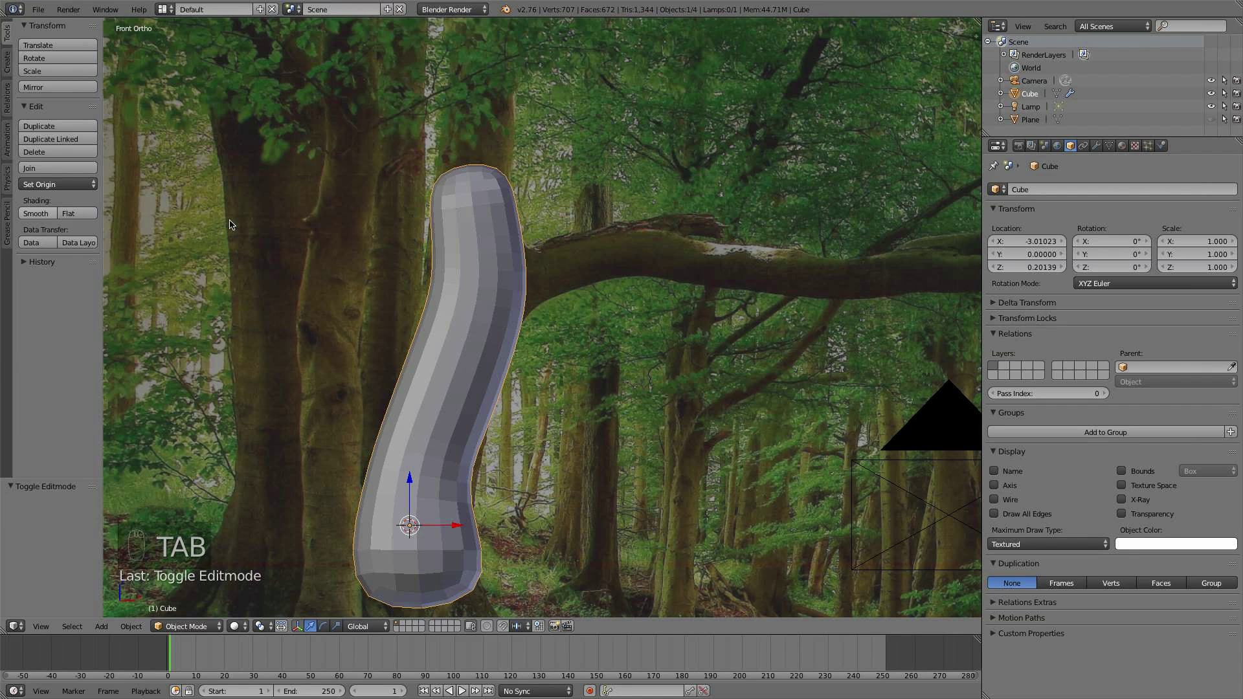
{"action": "left_click", "coordinate": [1096, 146]}
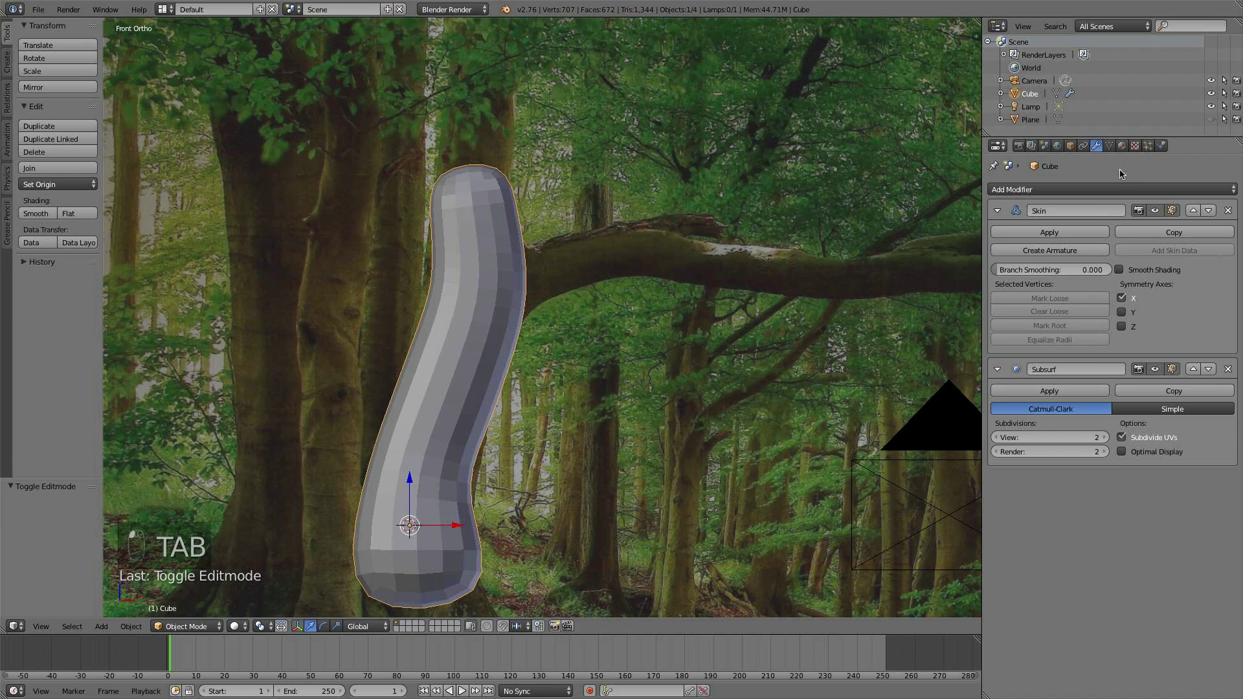
{"action": "left_click", "coordinate": [1120, 271]}
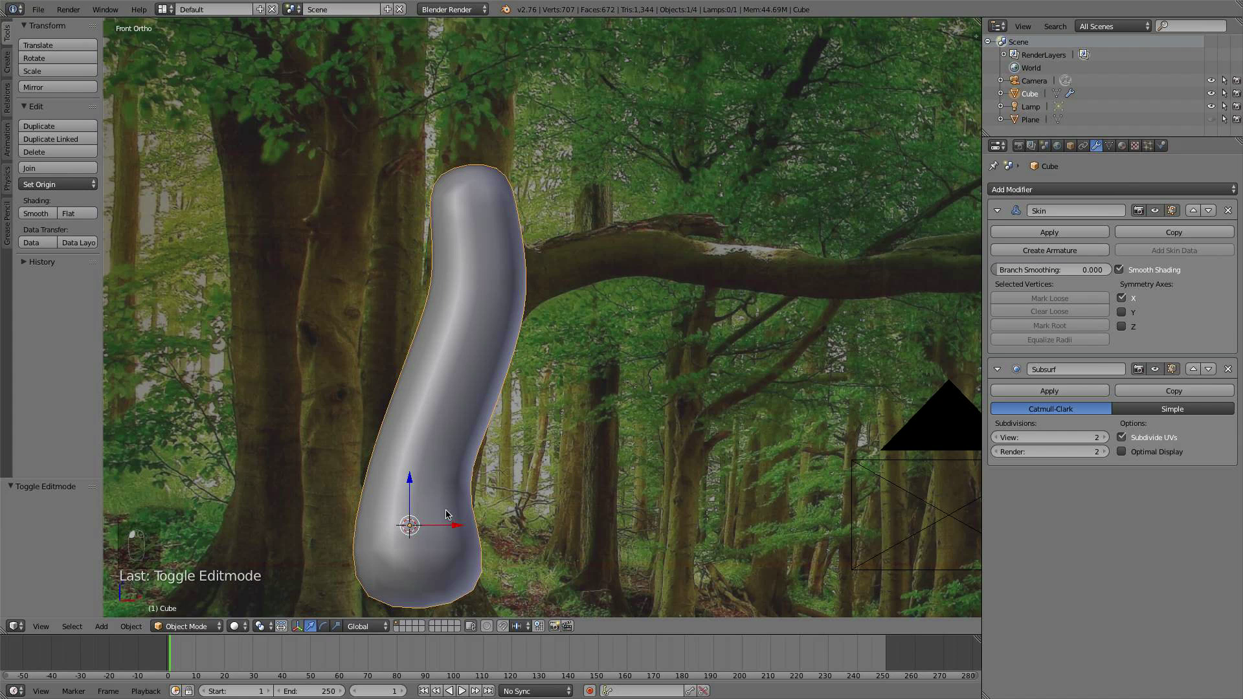
{"action": "key", "text": "Tab"}
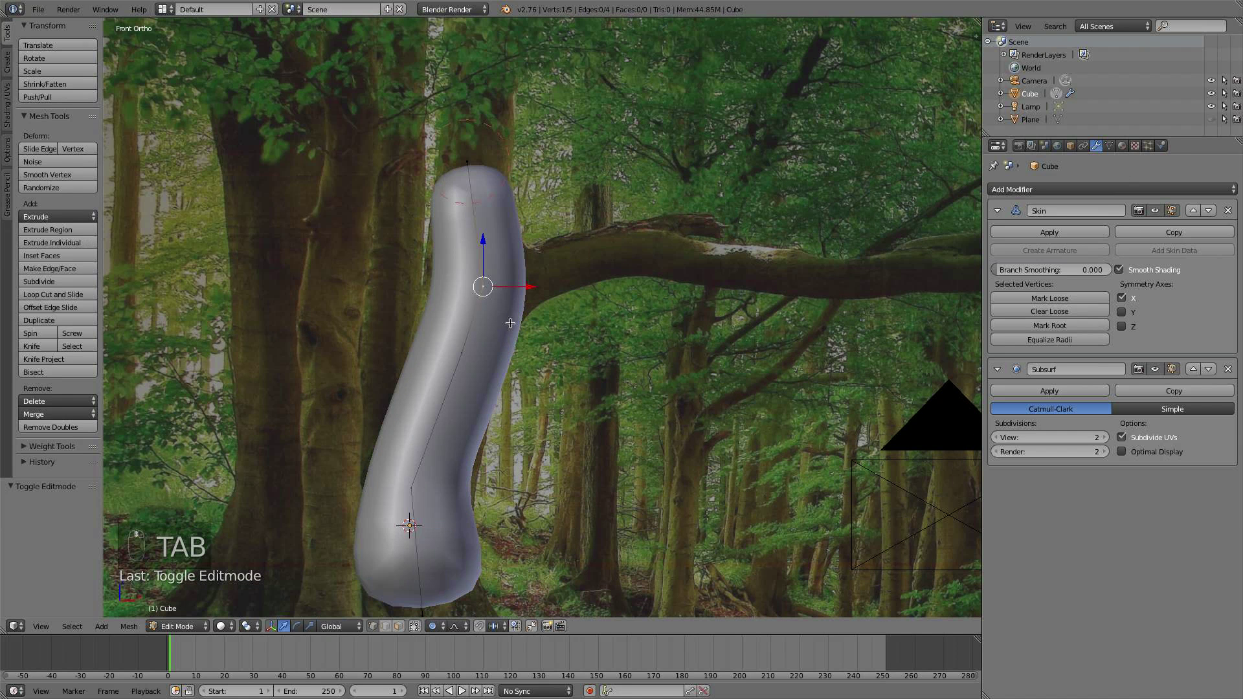
- Extrude the fork vertex about 0.37 in X and 0.13 in Z toward the branch, scaling its skin radius to about 0.54
{"action": "key", "text": "e"}
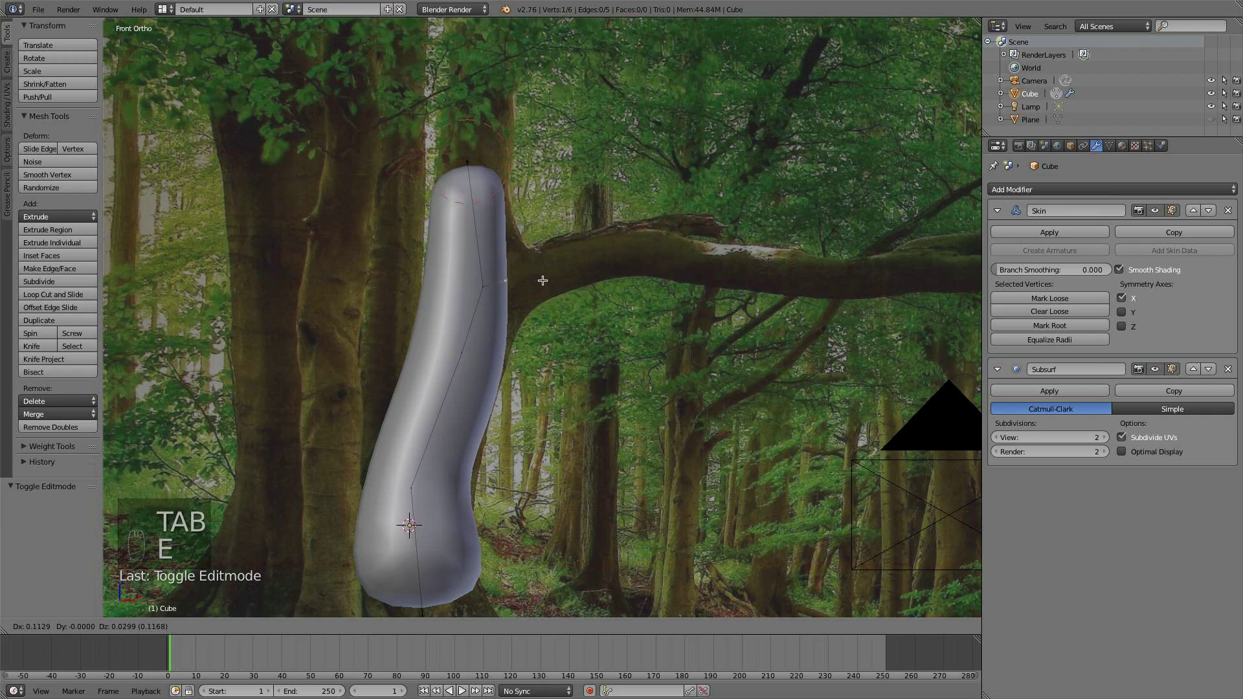
{"action": "left_click", "coordinate": [591, 262]}
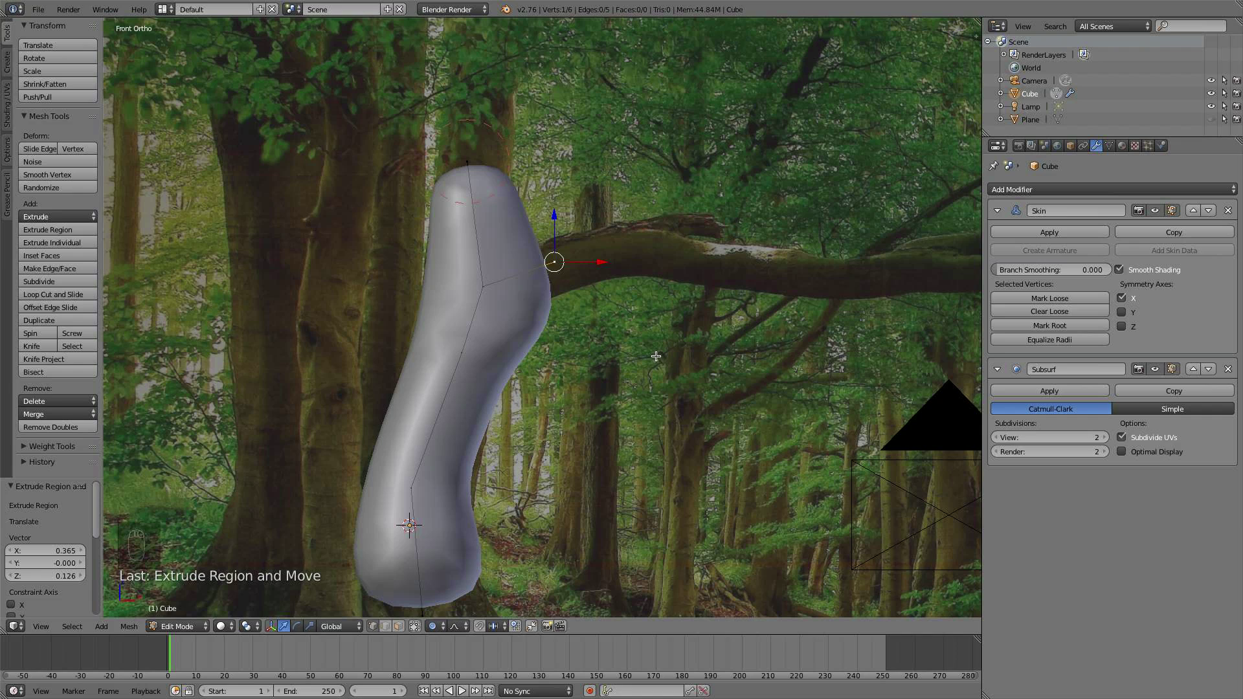
{"action": "key", "text": "ctrl+a"}
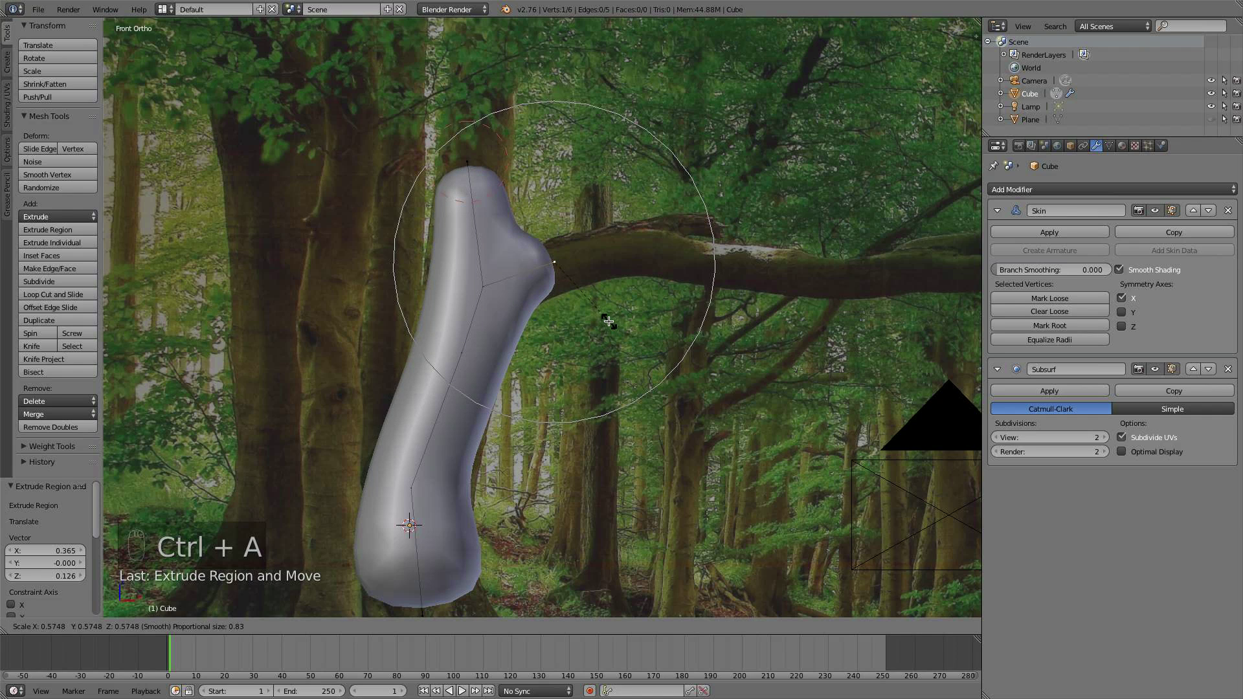
{"action": "left_click", "coordinate": [607, 318]}
- Extrude the branch vertex about 0.41 in X and 0.05 in Z along the photographed branch
{"action": "key", "text": "e"}
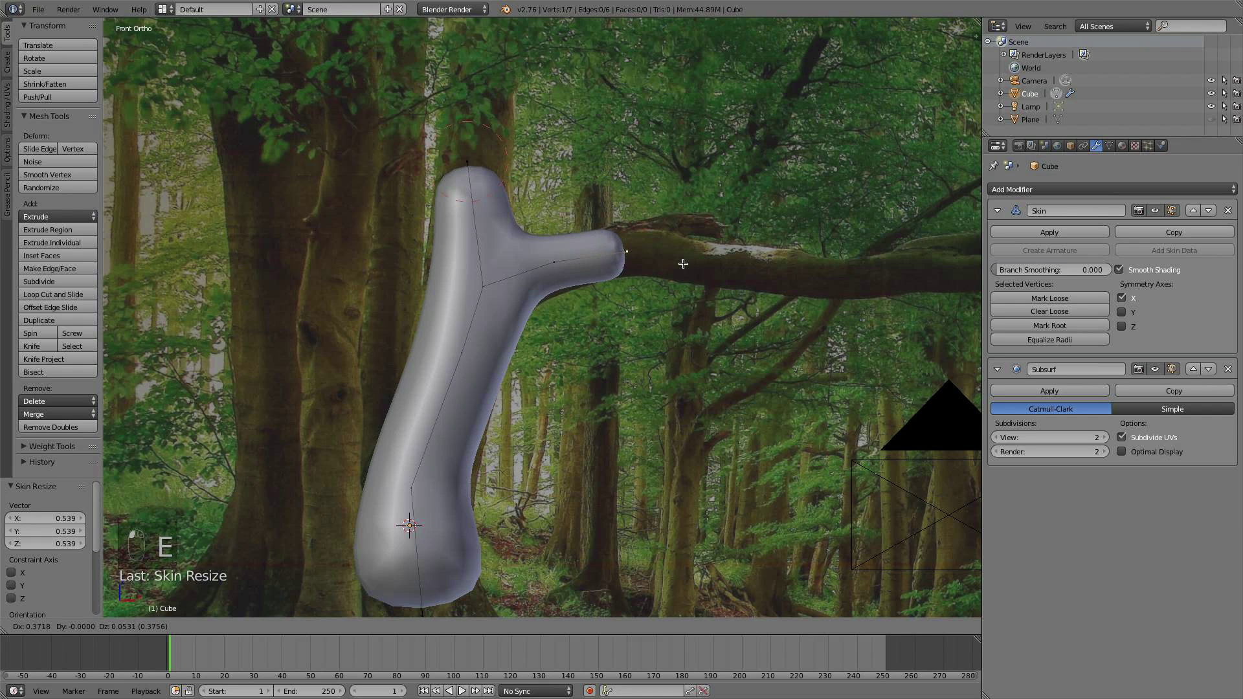
{"action": "left_click", "coordinate": [689, 265]}
{"action": "scroll", "coordinate": [683, 278], "scroll_direction": "up", "scroll_amount": 2}
{"action": "scroll", "coordinate": [615, 287], "scroll_direction": "down", "scroll_amount": 1}
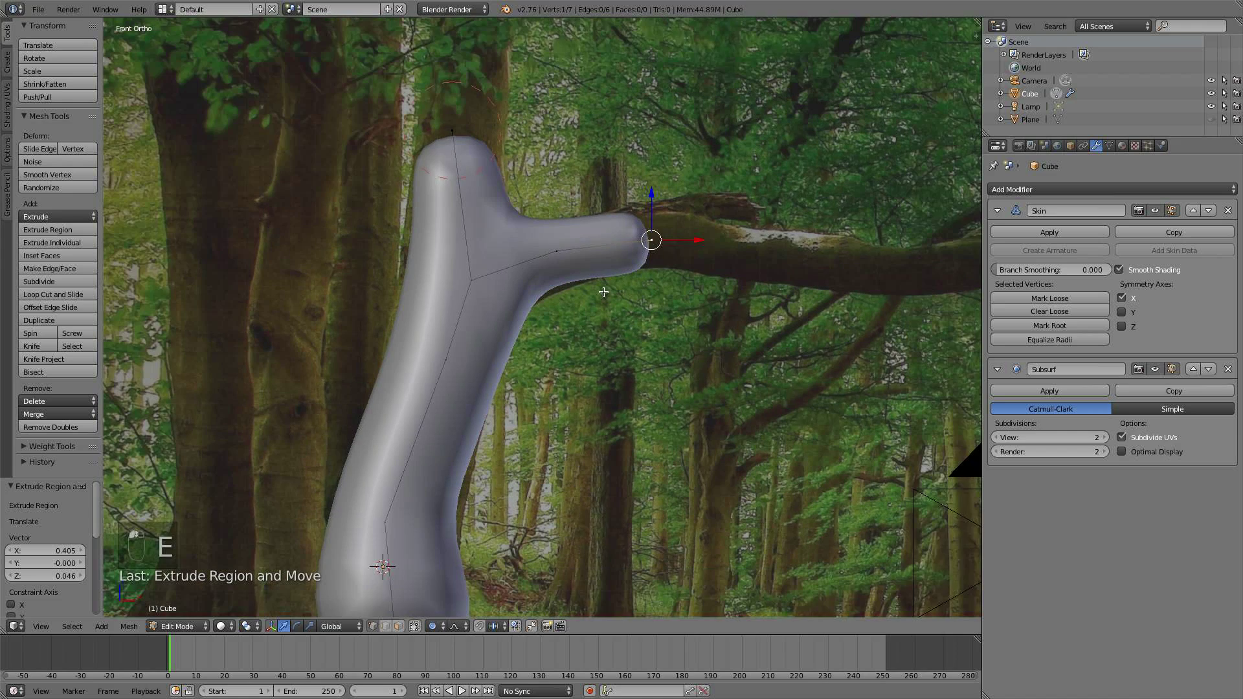
{"action": "middle_click_drag", "start_coordinate": [976, 311], "coordinate": [995, 281], "text": "shift"}
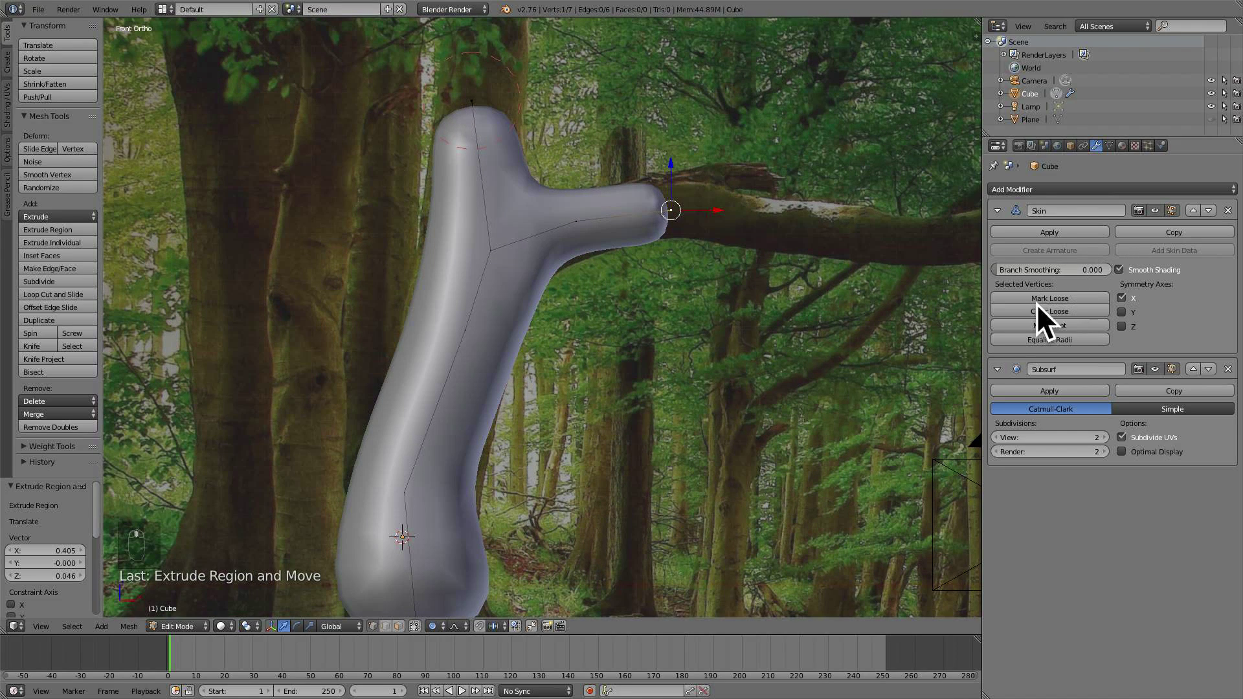
{"action": "scroll", "coordinate": [576, 390], "scroll_direction": "down", "scroll_amount": 1}
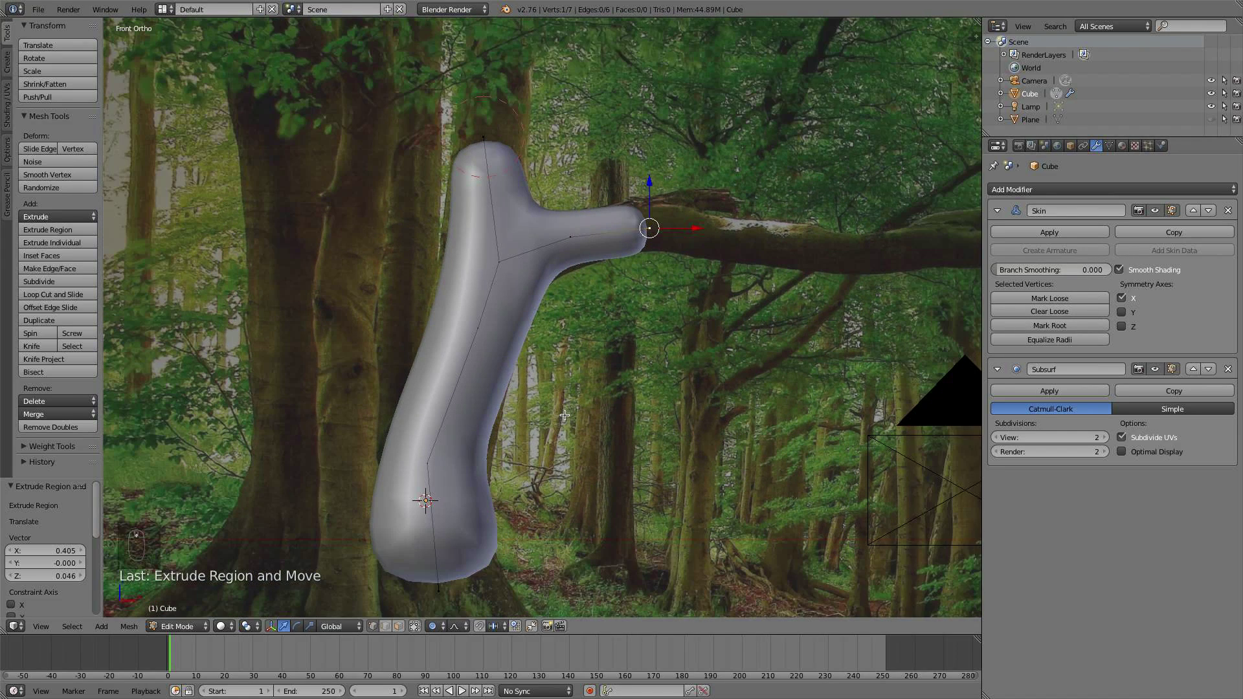
- Select the trunk's base vertex and mark it as the skin root
{"action": "middle_click_drag", "start_coordinate": [562, 412], "coordinate": [558, 329], "text": "shift"}
{"action": "right_click", "coordinate": [440, 512]}
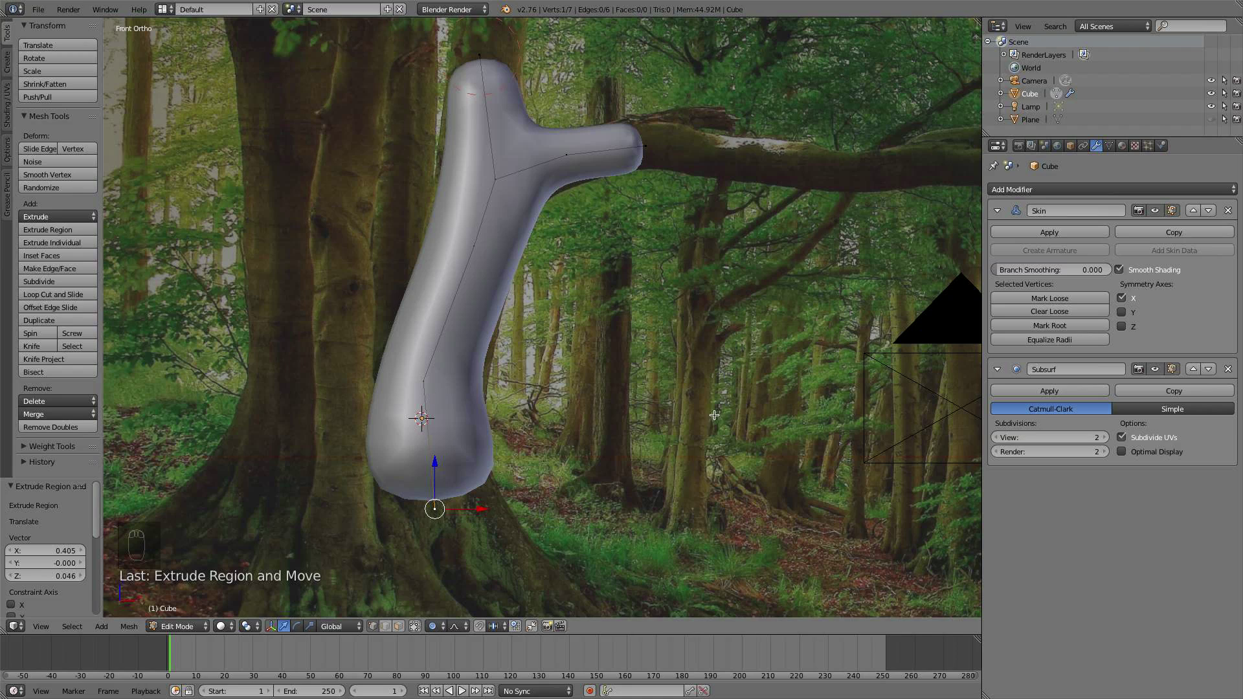
{"action": "left_click", "coordinate": [1088, 324]}
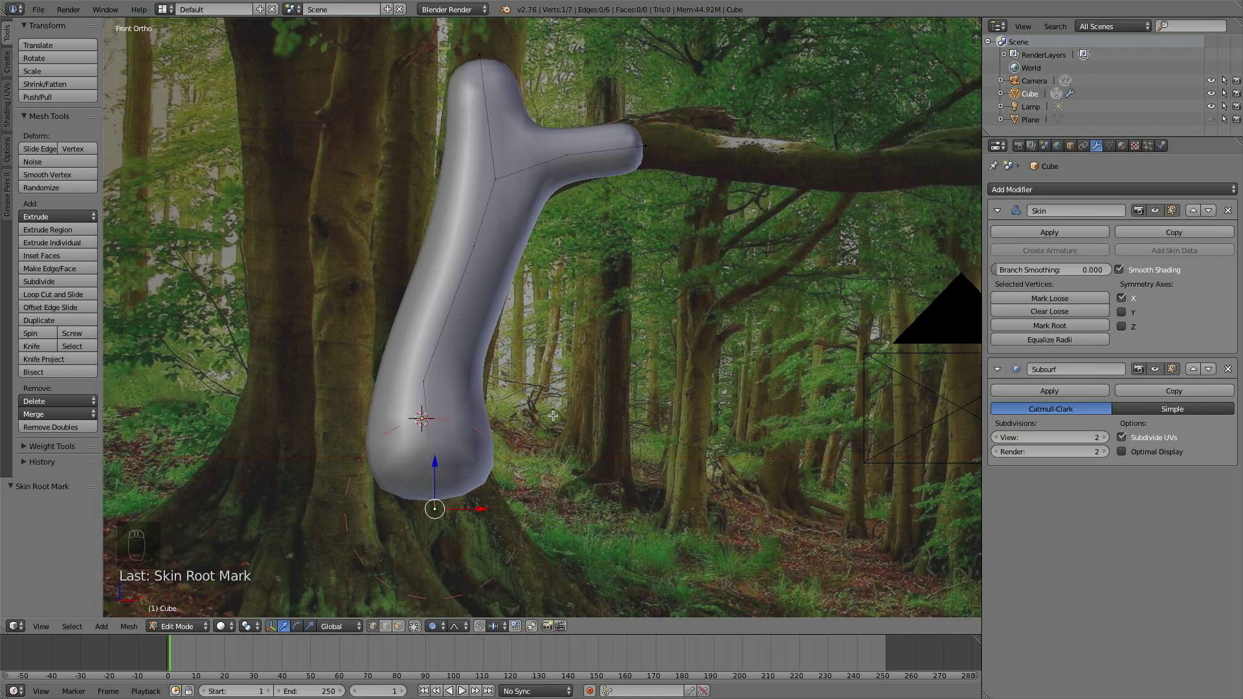
{"action": "middle_click_drag", "start_coordinate": [872, 309], "coordinate": [868, 334], "text": "shift"}
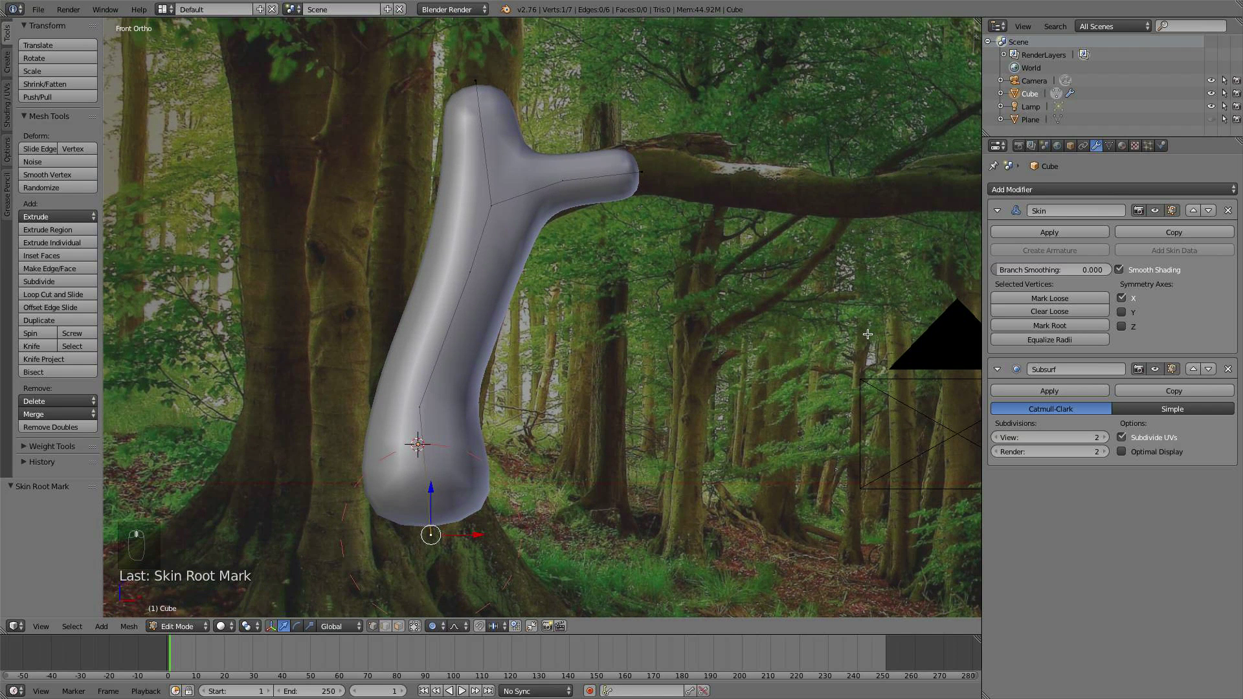
- Set the Skin modifier's branch smoothing to about 0.433, checking the fork against the photo in wireframe display
{"action": "mouse_move", "coordinate": [1022, 270]}
{"action": "left_mouse_down"}
{"action": "mouse_move", "coordinate": [1142, 270]}
{"action": "mouse_move", "coordinate": [1020, 270]}
{"action": "left_mouse_up"}
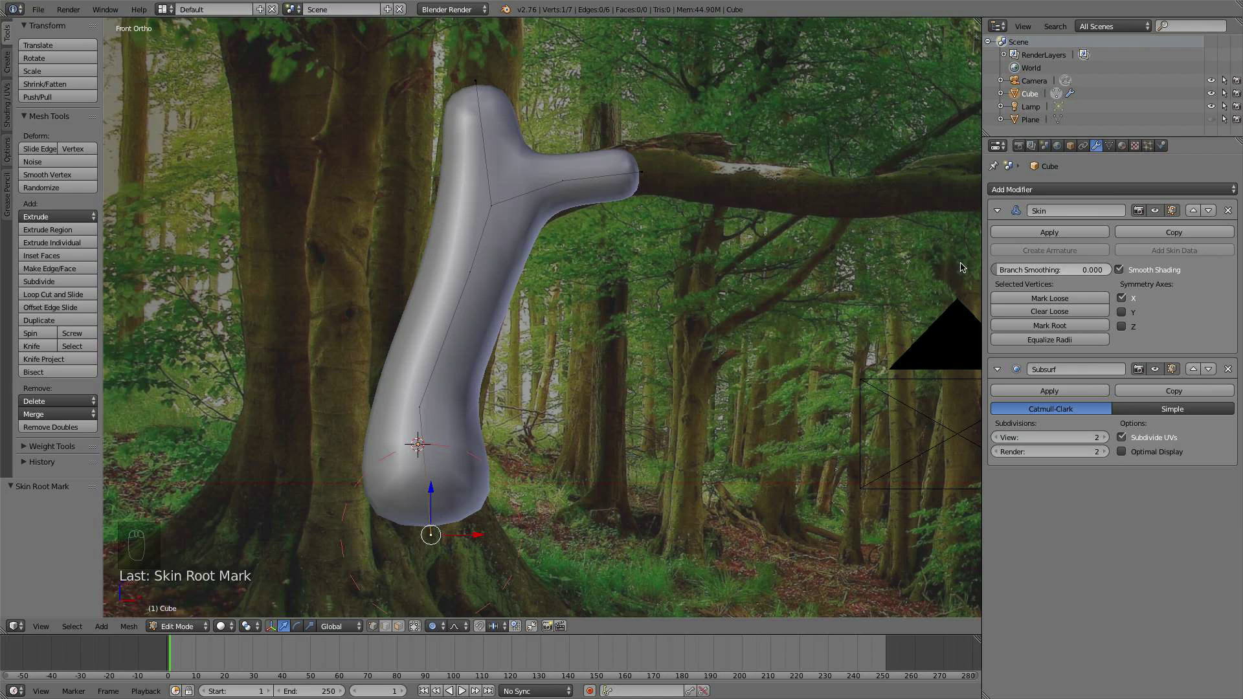
{"action": "key", "text": "z"}
{"action": "scroll", "coordinate": [478, 198], "scroll_direction": "up", "scroll_amount": 7}
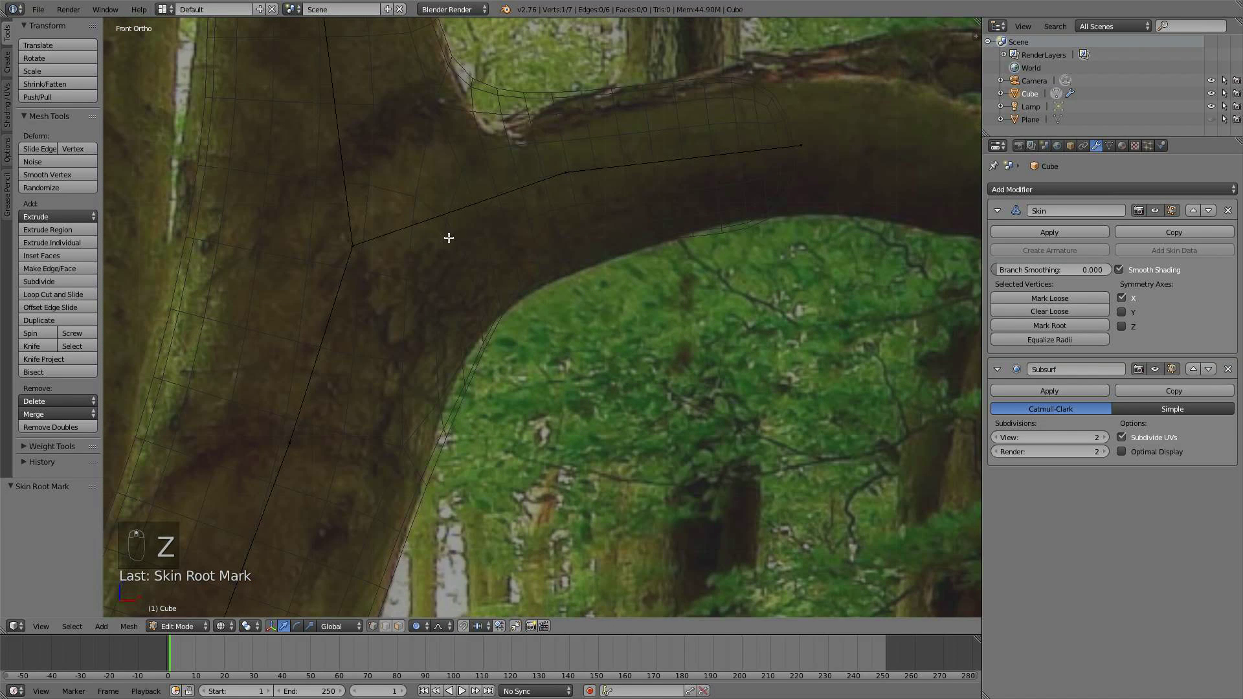
{"action": "left_click_drag", "start_coordinate": [1049, 271], "coordinate": [1099, 271]}
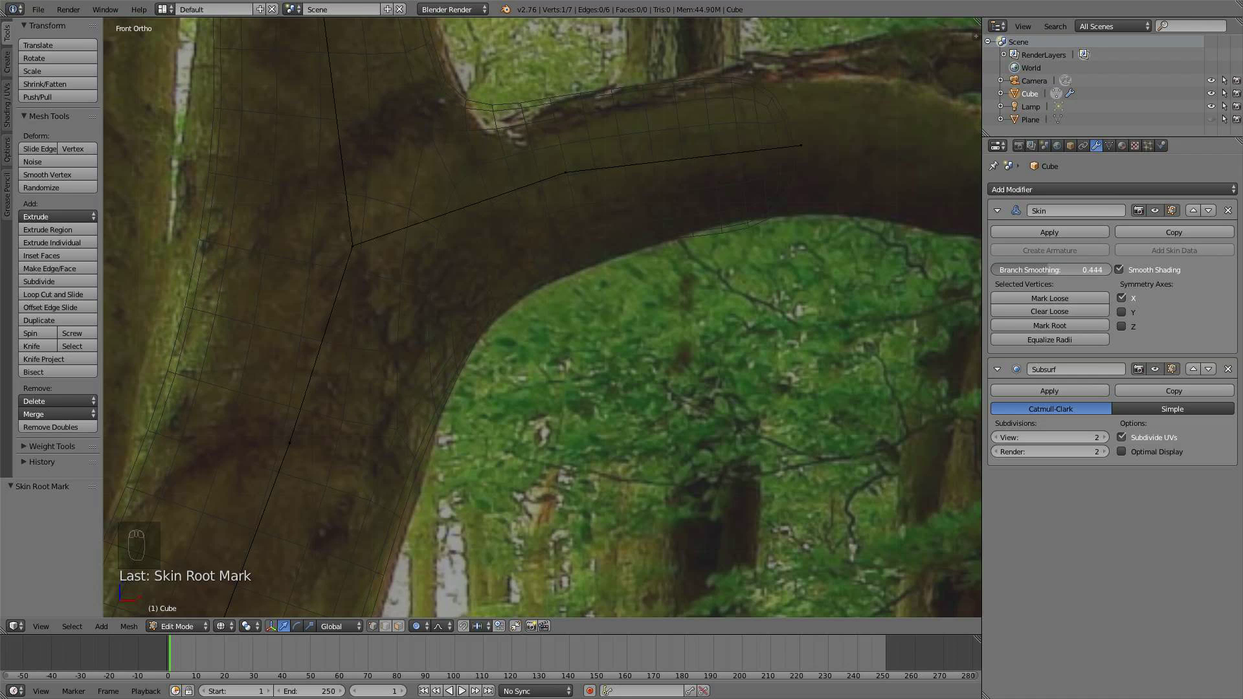
{"action": "scroll", "coordinate": [624, 308], "scroll_direction": "down", "scroll_amount": 3}
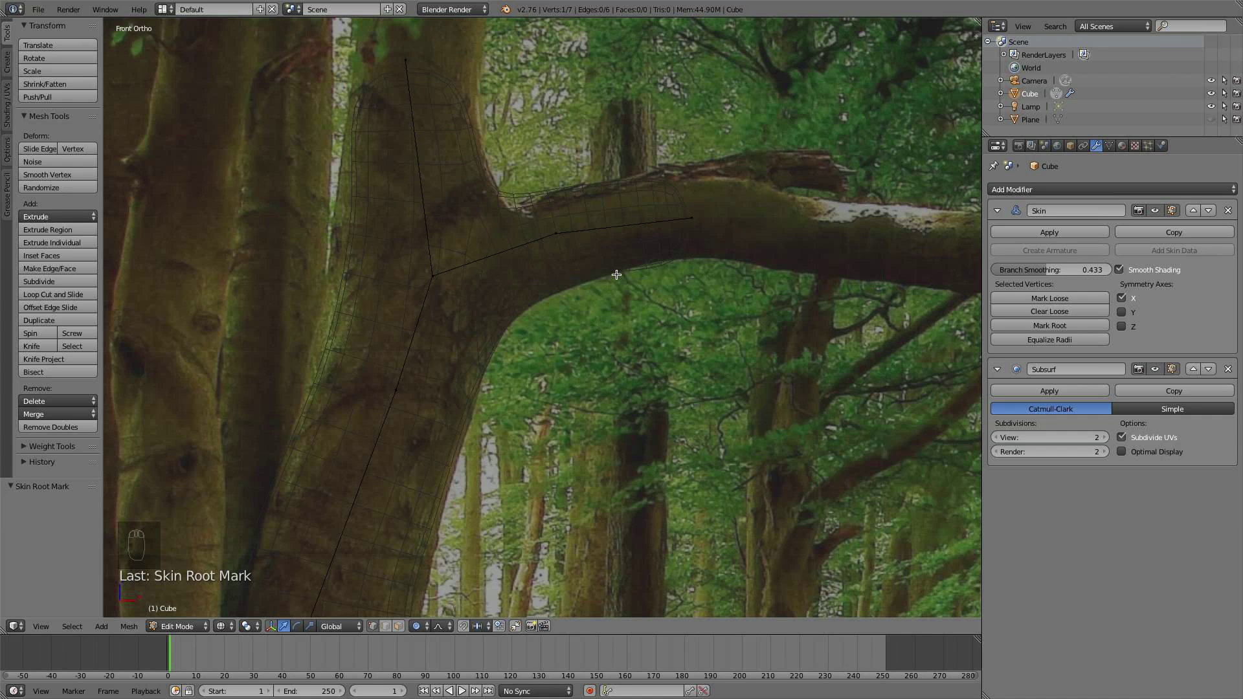
{"action": "key", "text": "z"}
- Scale the skin radius of the mid-trunk vertex by about 1.25 and of the trunk's top vertex by about 1.30
{"action": "scroll", "coordinate": [570, 275], "scroll_direction": "down", "scroll_amount": 3}
{"action": "middle_click_drag", "start_coordinate": [568, 330], "coordinate": [593, 300], "text": "shift"}
{"action": "right_click", "coordinate": [483, 330]}
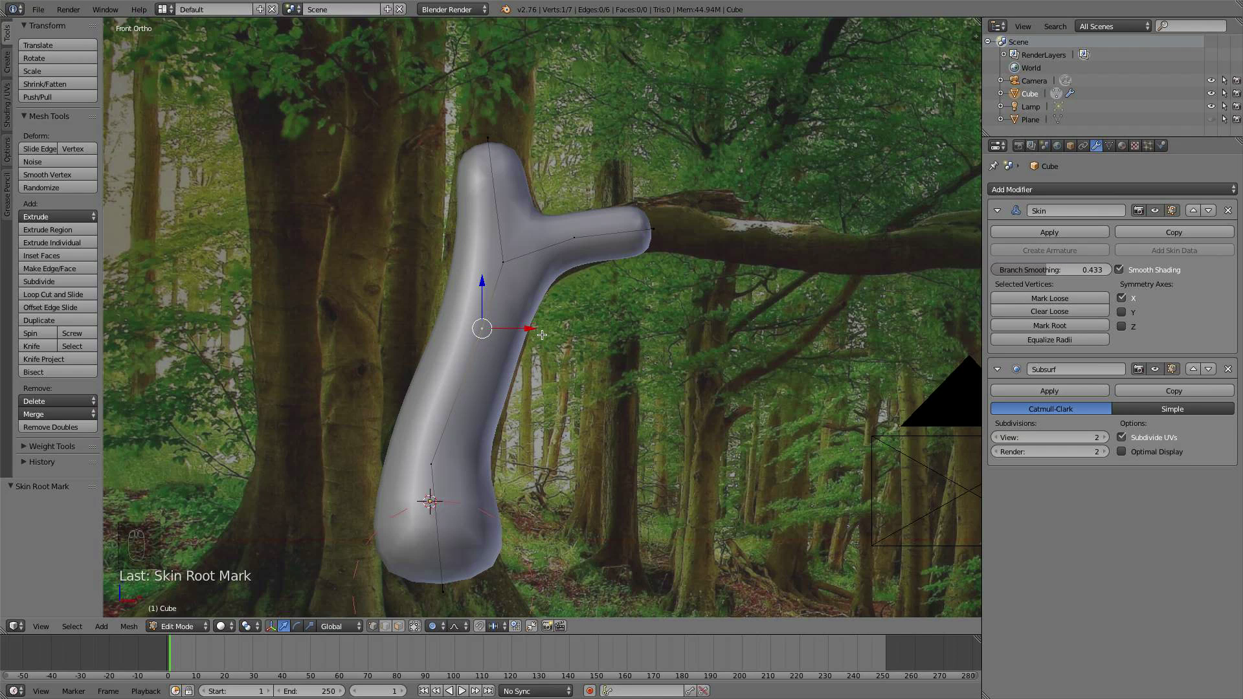
{"action": "key", "text": "ctrl+a"}
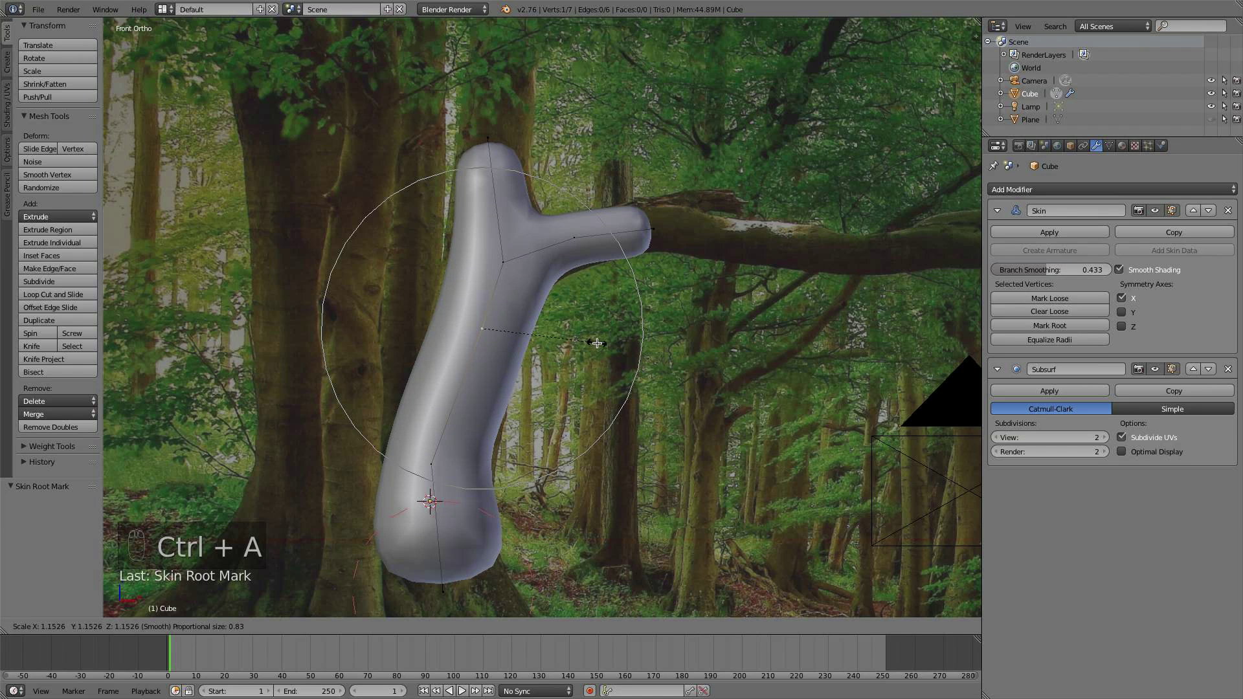
{"action": "left_click", "coordinate": [607, 340]}
{"action": "right_click", "coordinate": [492, 140]}
{"action": "key", "text": "ctrl+a"}
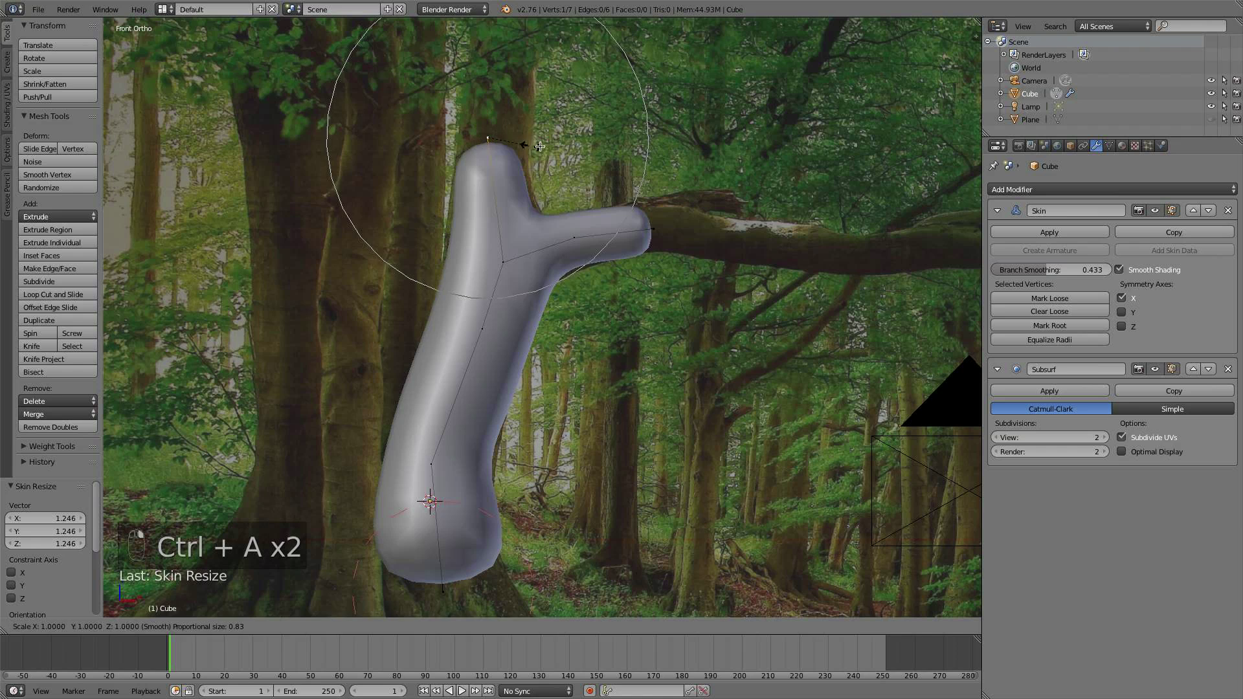
{"action": "left_click", "coordinate": [545, 148]}
- Extrude the trunk's top vertex about 0.12 in X and 0.90 in Z, scaling its skin radius by about 0.79
{"action": "middle_click_drag", "start_coordinate": [541, 185], "coordinate": [556, 362], "text": "shift"}
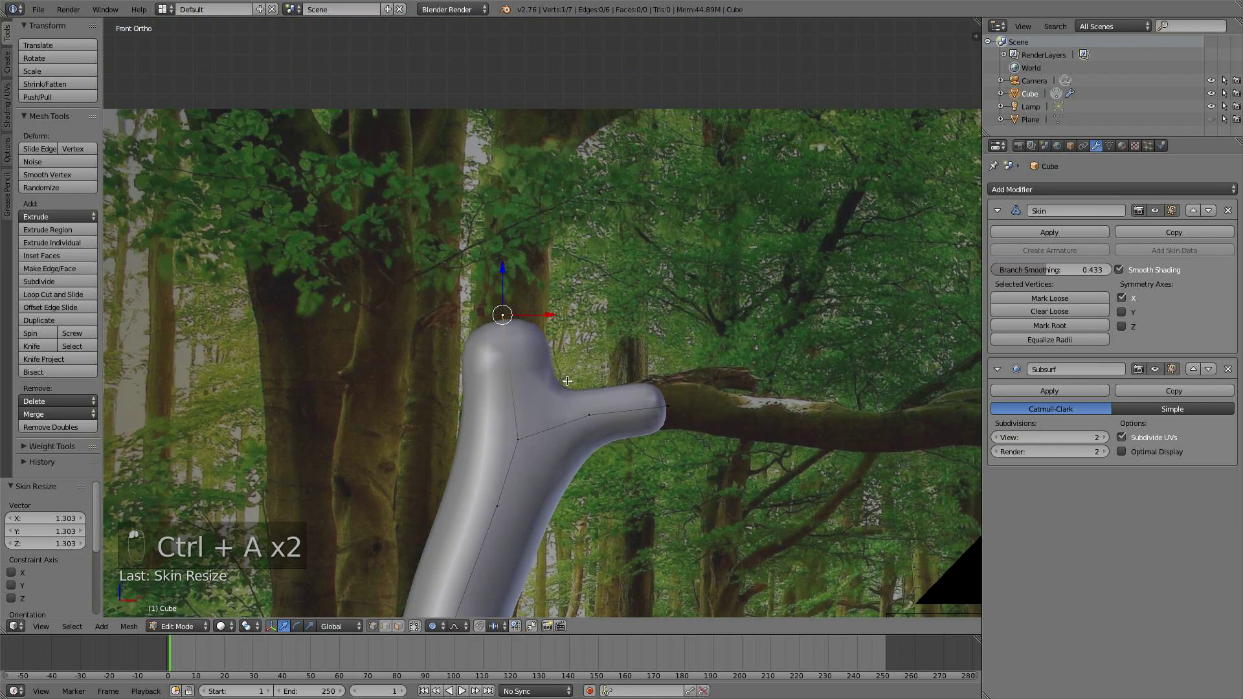
{"action": "scroll", "coordinate": [556, 361], "scroll_direction": "up", "scroll_amount": 2}
{"action": "key", "text": "e"}
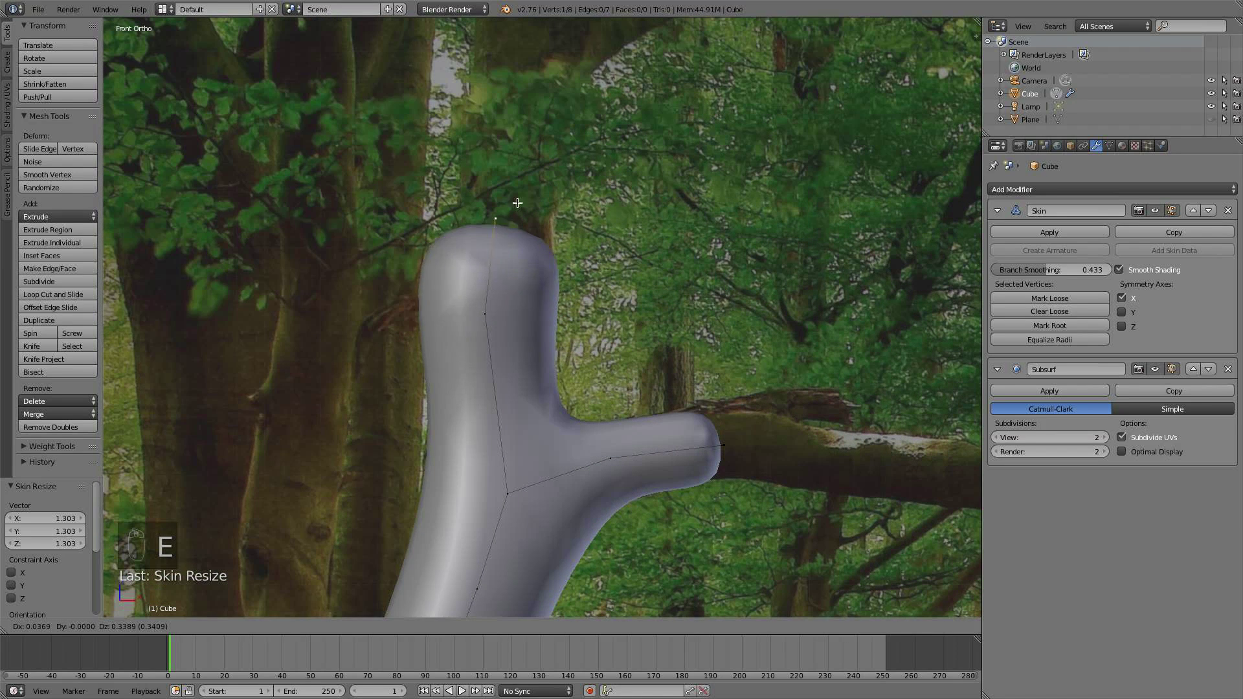
{"action": "left_click", "coordinate": [536, 69]}
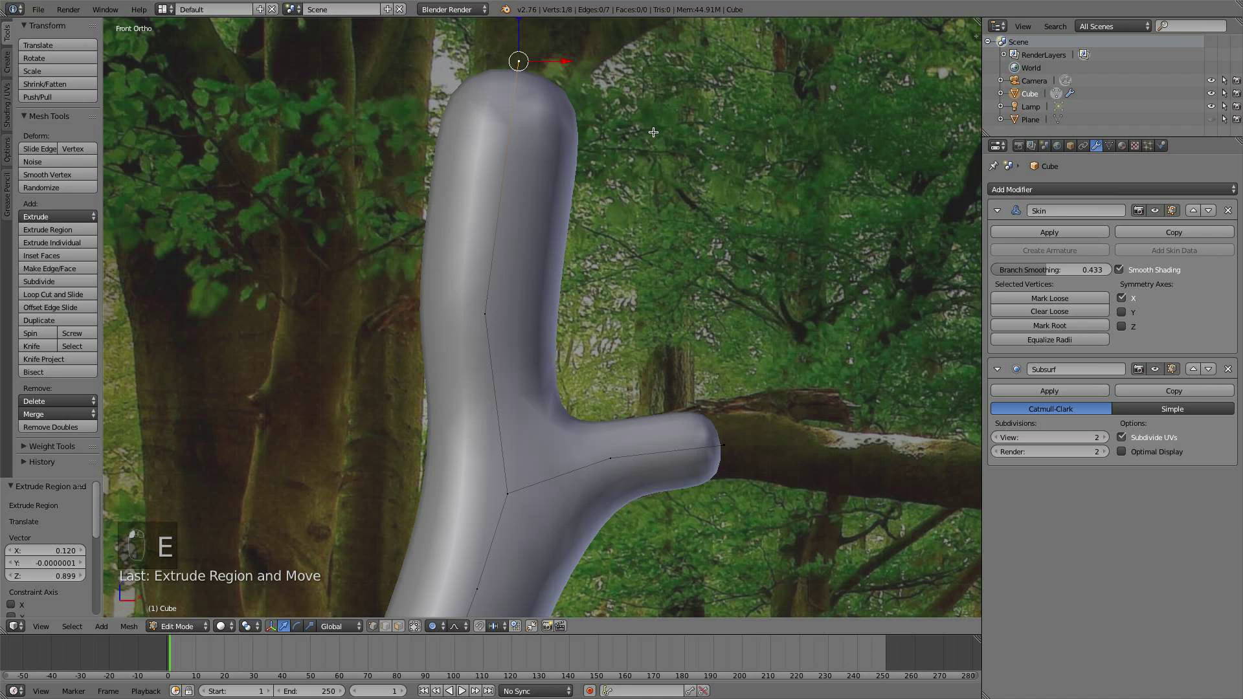
{"action": "key", "text": "ctrl+a"}
{"action": "left_click", "coordinate": [624, 115]}
- Extrude the trunk upward again, about -0.11 in X and 1.30 in Z, beyond the photo's upper edge
{"action": "middle_click_drag", "start_coordinate": [626, 143], "coordinate": [550, 301], "text": "shift"}
{"action": "key", "text": "e"}
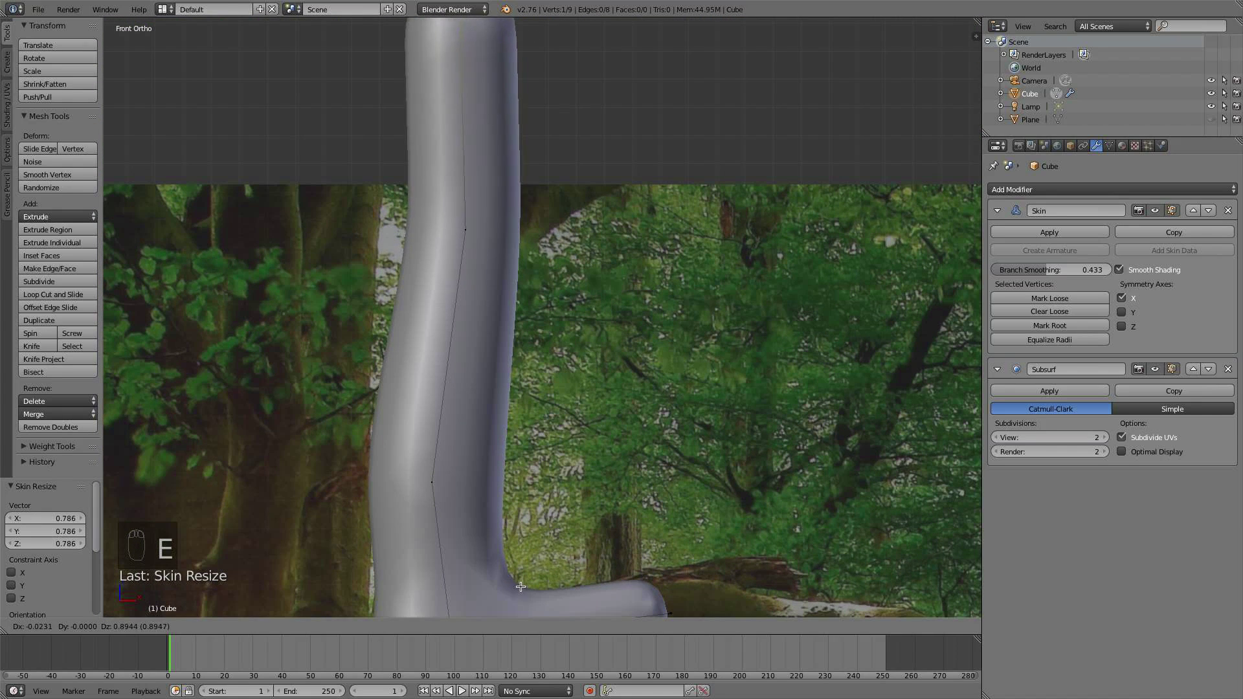
{"action": "left_click", "coordinate": [519, 468]}
- Extrude a side branch from the upper trunk vertex, about 0.32 in X and 0.20 in Z, scaling its skin radius by about 0.74
{"action": "middle_click_drag", "start_coordinate": [518, 468], "coordinate": [478, 477], "text": "shift"}
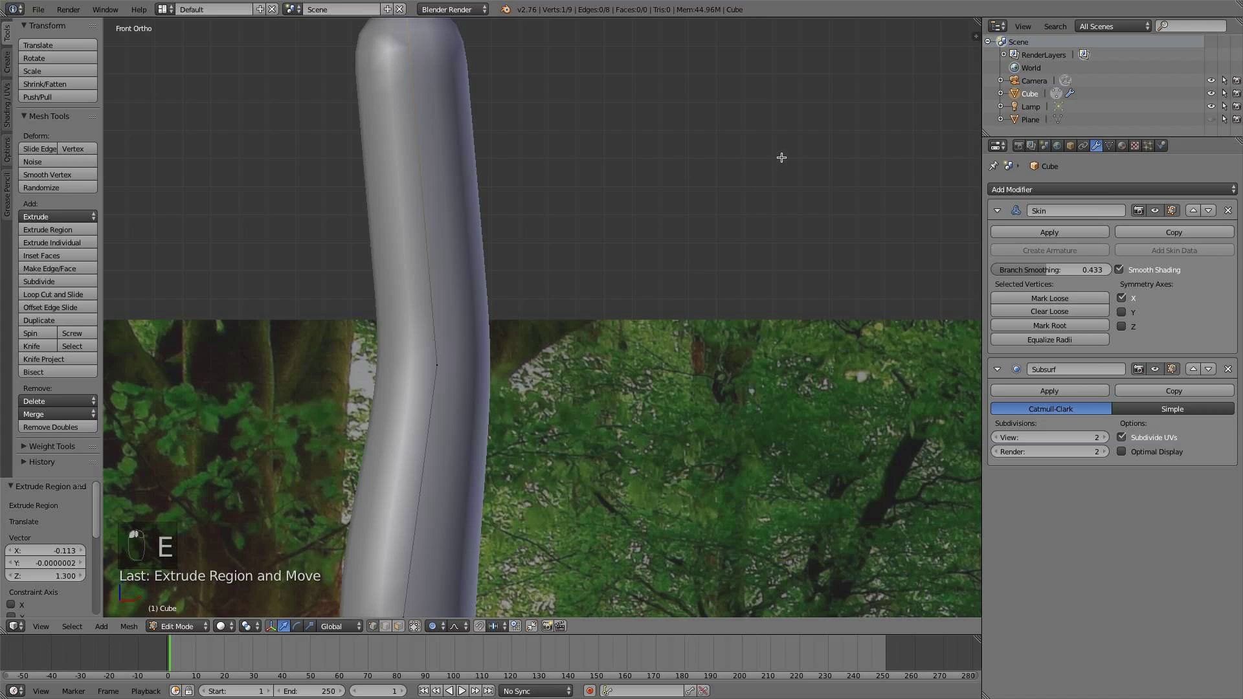
{"action": "right_click", "coordinate": [451, 364]}
{"action": "key", "text": "e"}
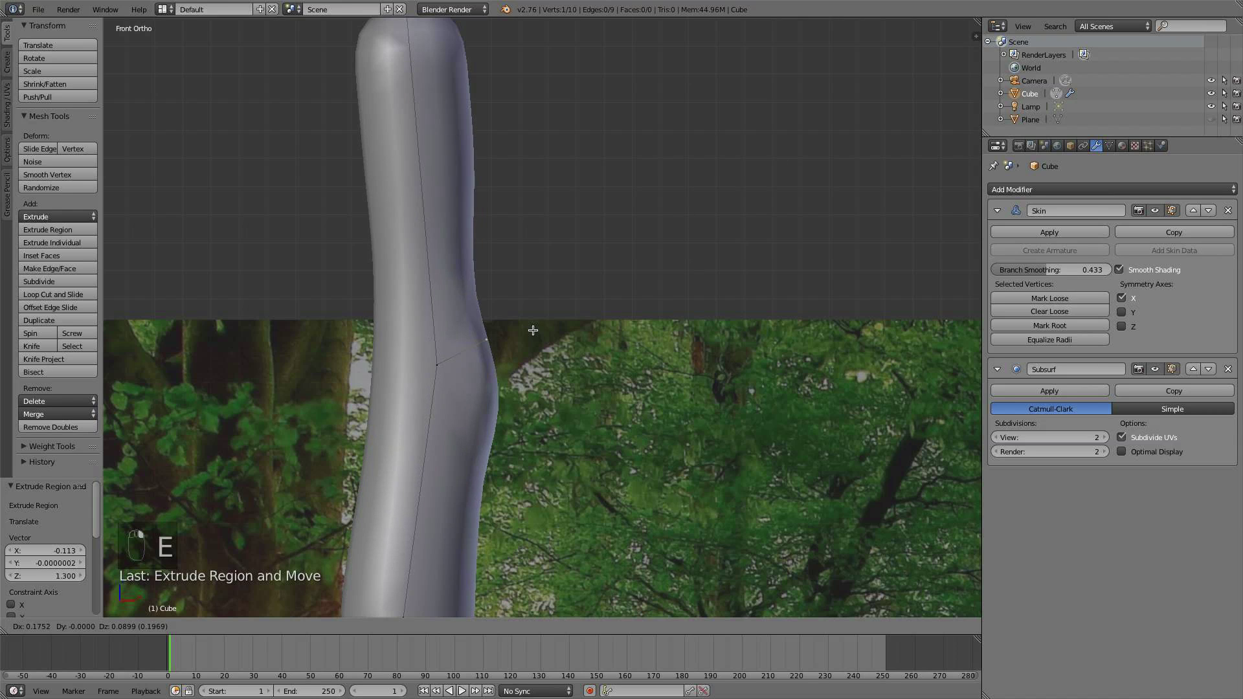
{"action": "left_click", "coordinate": [566, 305]}
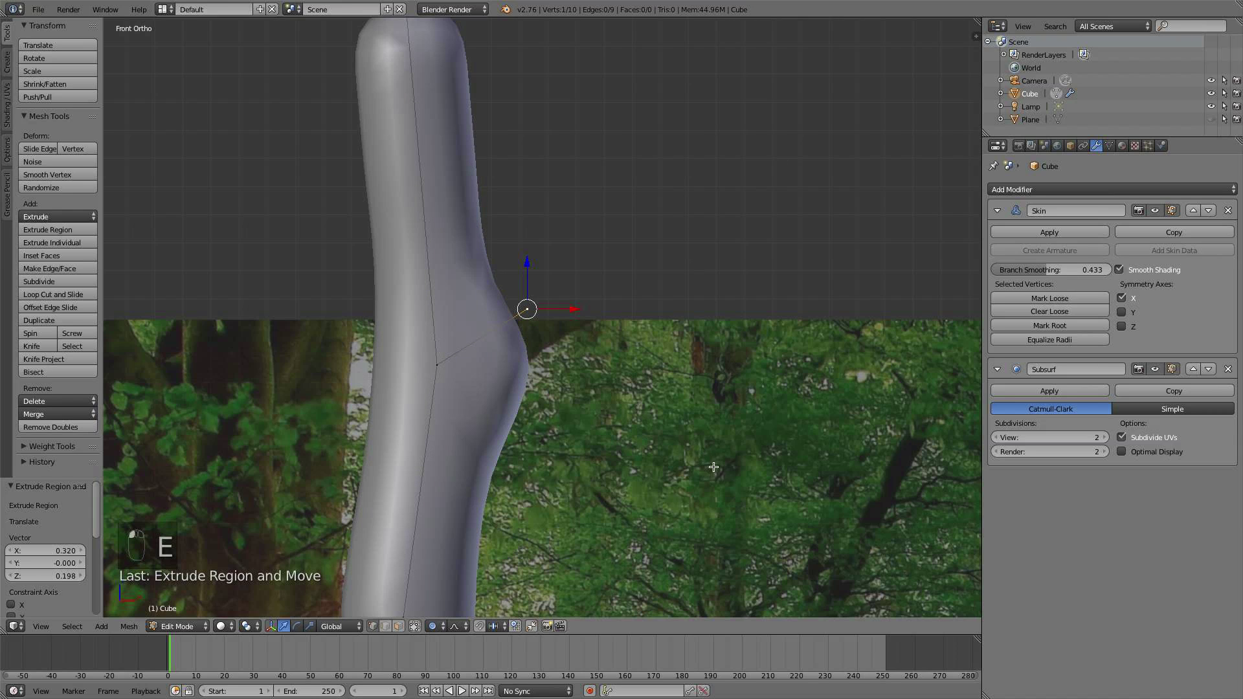
{"action": "key", "text": "ctrl+a"}
{"action": "left_click", "coordinate": [669, 436]}
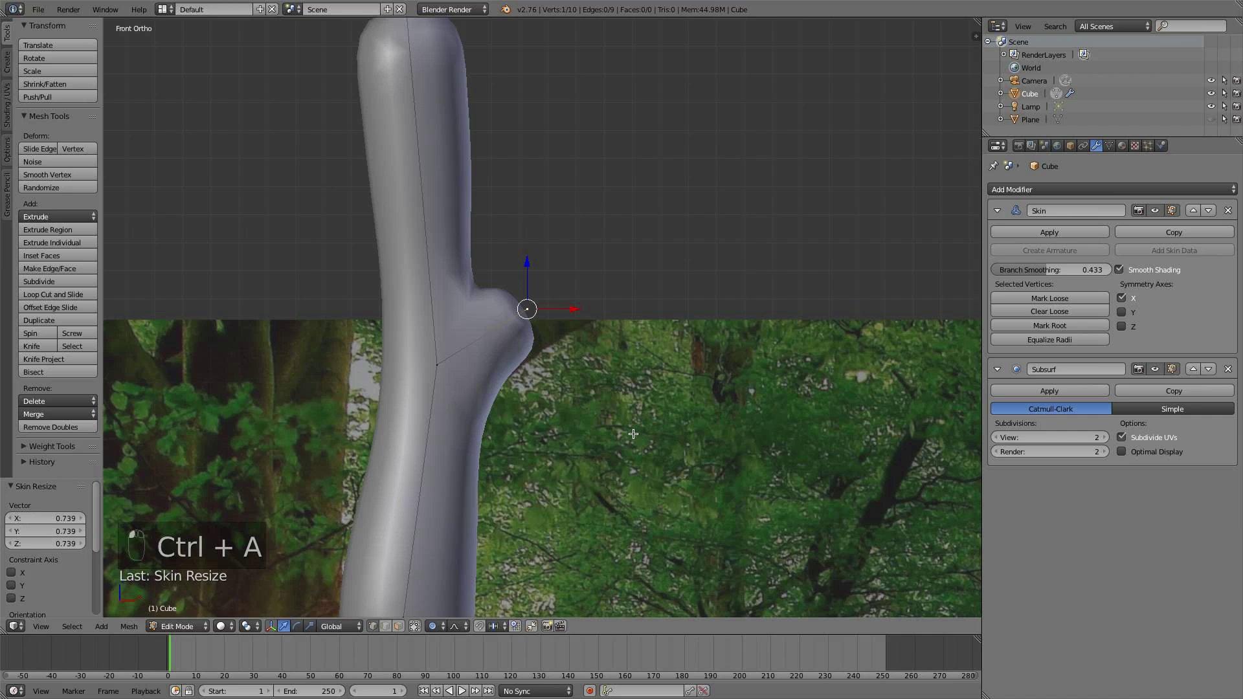
- Move the upper branch vertex about 0.04 in X and -0.03 in Z, and extrude it about 1.04 in X and 0.66 in Z
{"action": "key", "text": "g"}
{"action": "left_click", "coordinate": [631, 397]}
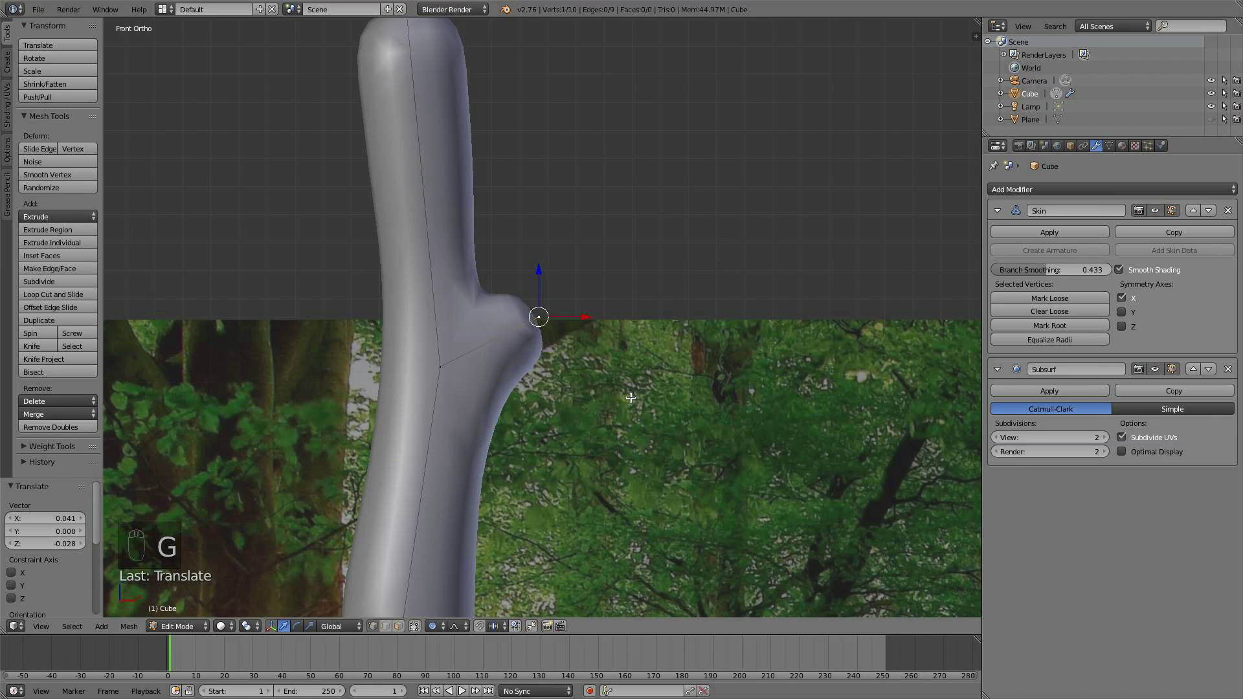
{"action": "key", "text": "e"}
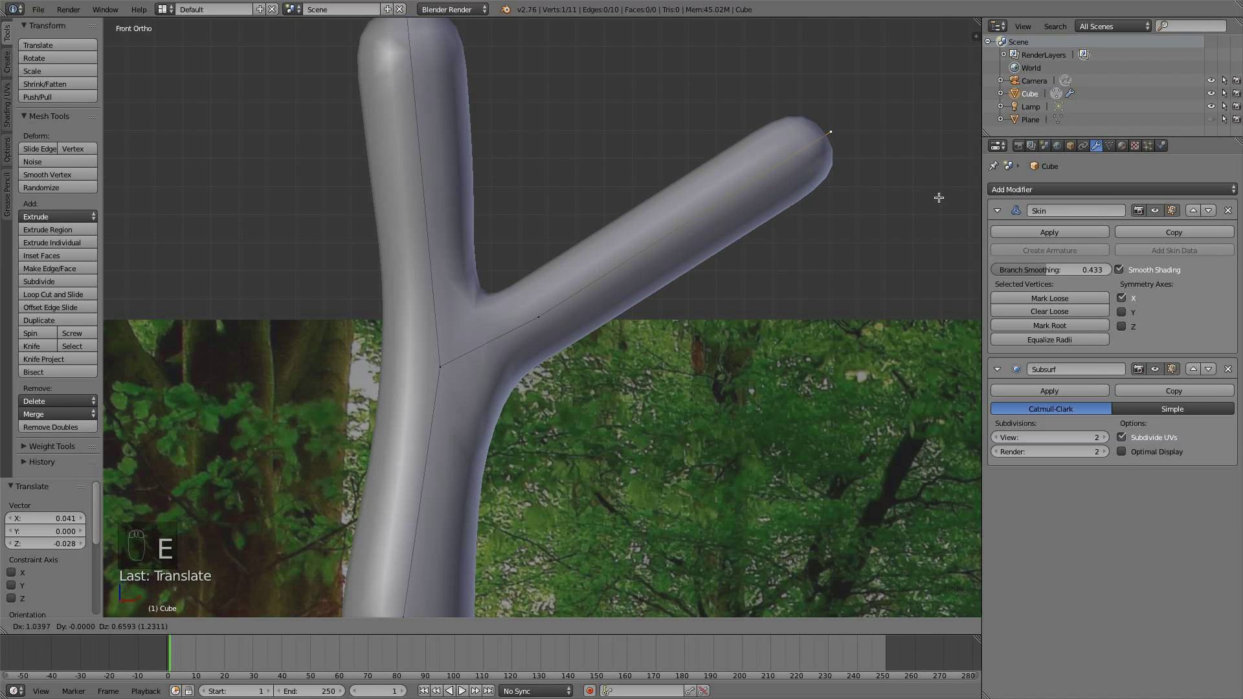
{"action": "left_click", "coordinate": [919, 203]}
- Scale the skin radius of the trunk's topmost vertex by about 0.82
{"action": "scroll", "coordinate": [605, 328], "scroll_direction": "down", "scroll_amount": 2}
{"action": "right_click", "coordinate": [448, 107]}
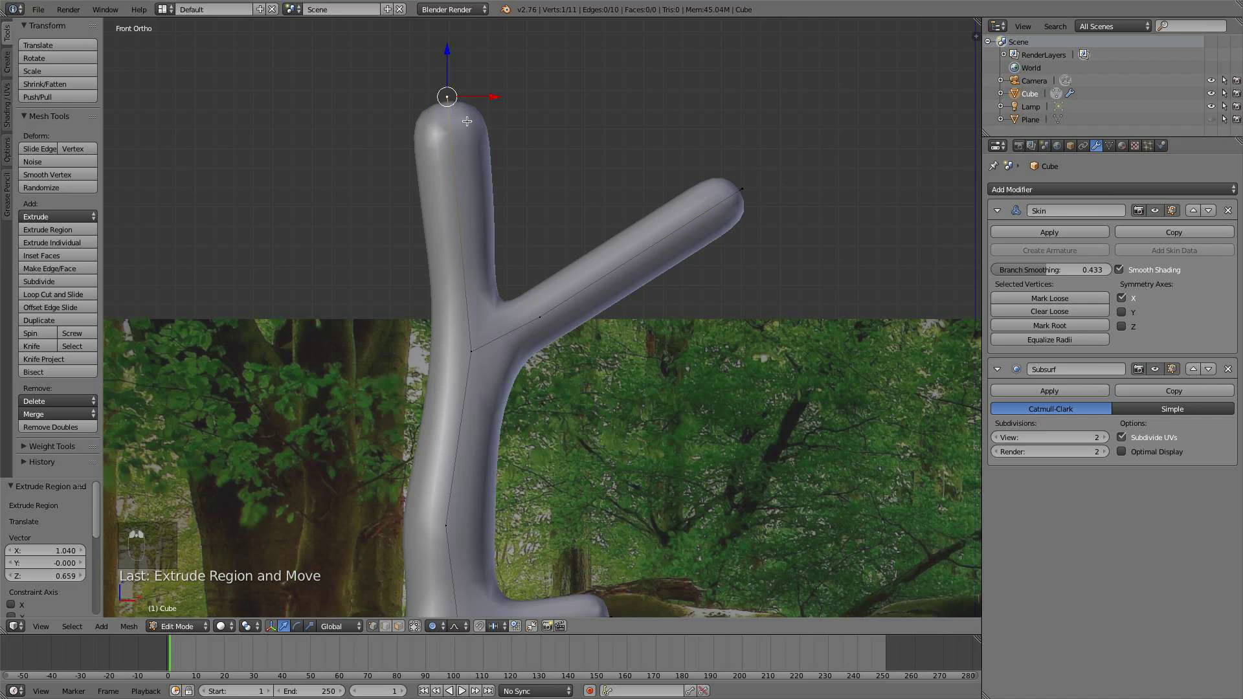
{"action": "key", "text": "ctrl+a"}
{"action": "left_click", "coordinate": [484, 117]}
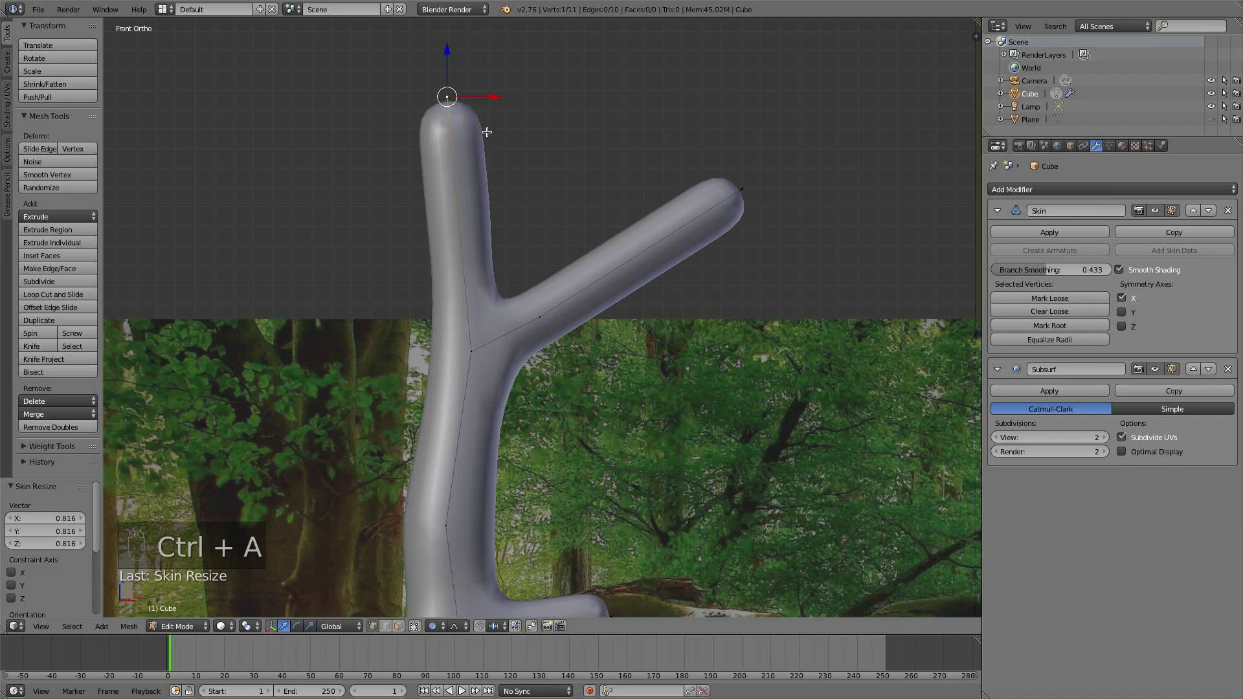
- Select the end vertex of the lower branch where the photographed limb continues
{"action": "middle_click_drag", "start_coordinate": [480, 164], "coordinate": [469, 317], "text": "shift"}
{"action": "scroll", "coordinate": [444, 334], "scroll_direction": "down", "scroll_amount": 6}
{"action": "middle_click_drag", "start_coordinate": [550, 487], "coordinate": [529, 380], "text": "shift"}
{"action": "scroll", "coordinate": [529, 380], "scroll_direction": "up", "scroll_amount": 6}
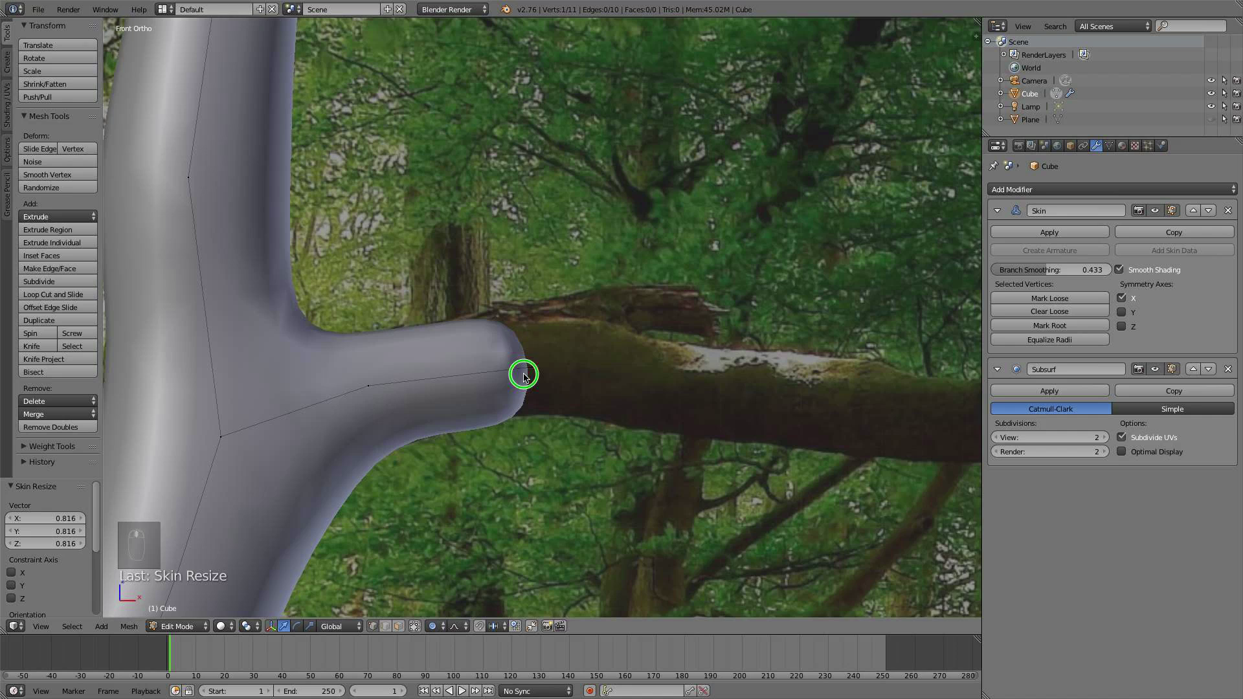
{"action": "right_click", "coordinate": [524, 375]}
{"action": "middle_click_drag", "start_coordinate": [737, 462], "coordinate": [573, 369], "text": "shift"}
{"action": "scroll", "coordinate": [573, 368], "scroll_direction": "down", "scroll_amount": 1}
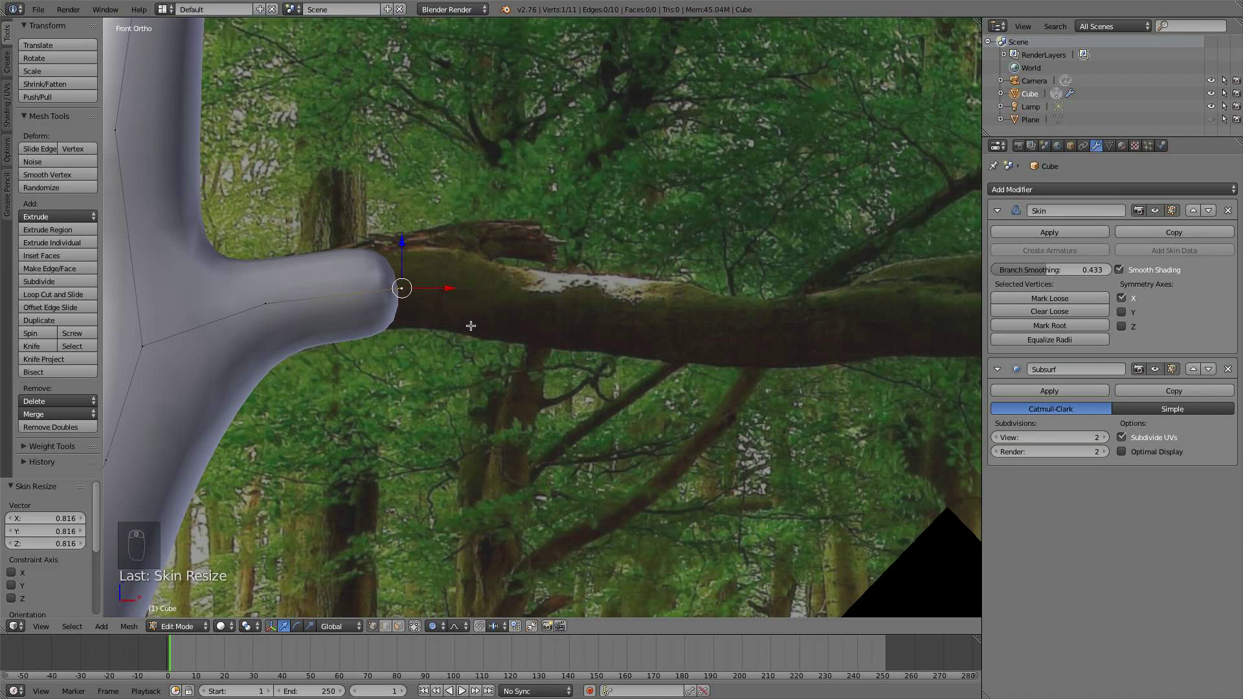
{"action": "key", "text": "e"}
{"action": "right_click", "coordinate": [542, 301]}
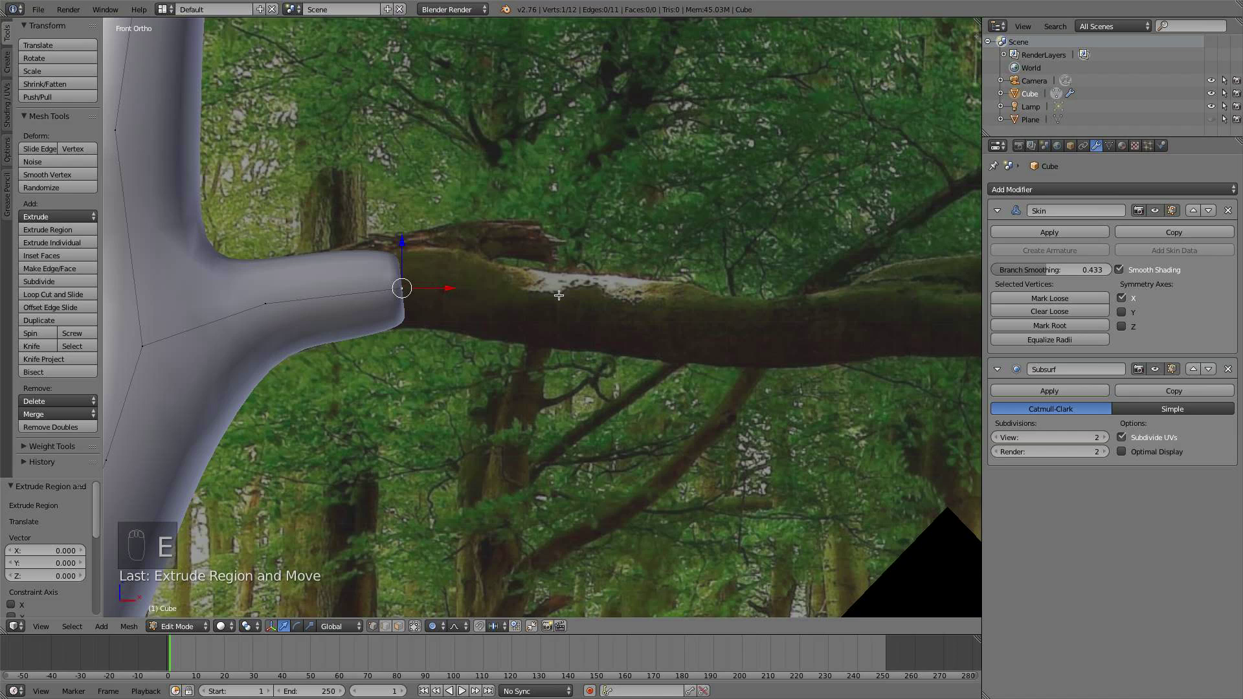
{"action": "left_click", "coordinate": [553, 305], "text": "ctrl"}
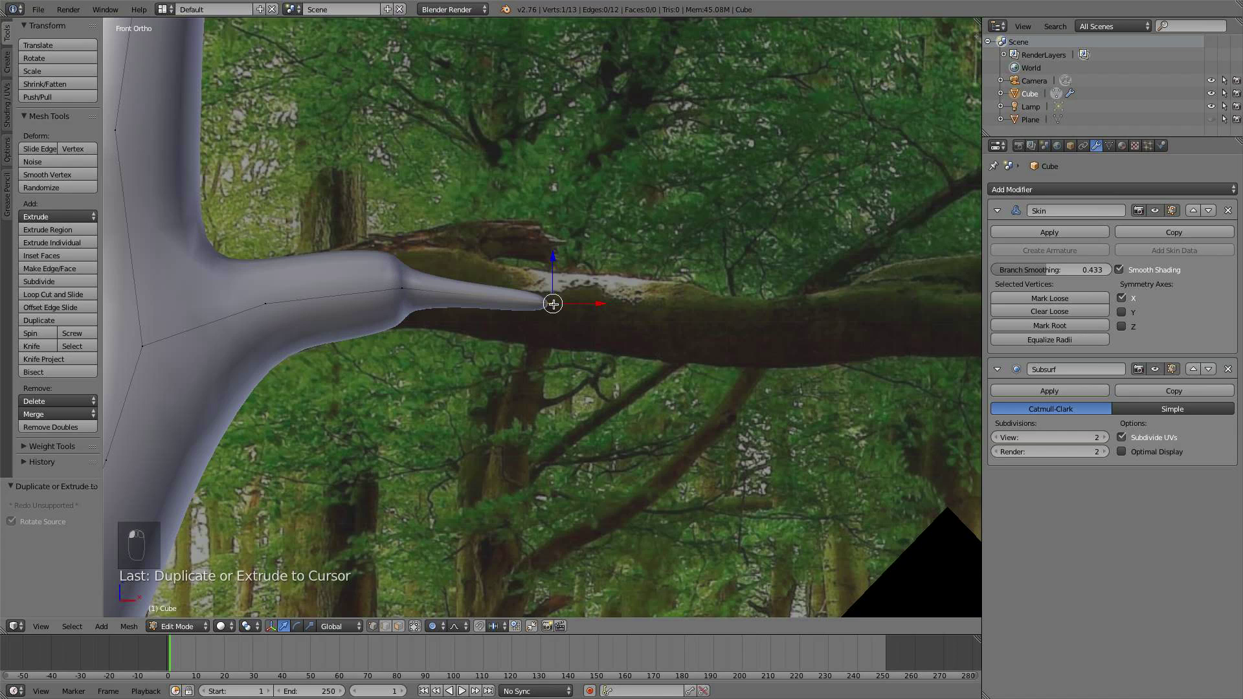
{"action": "left_click", "coordinate": [651, 319], "text": "ctrl"}
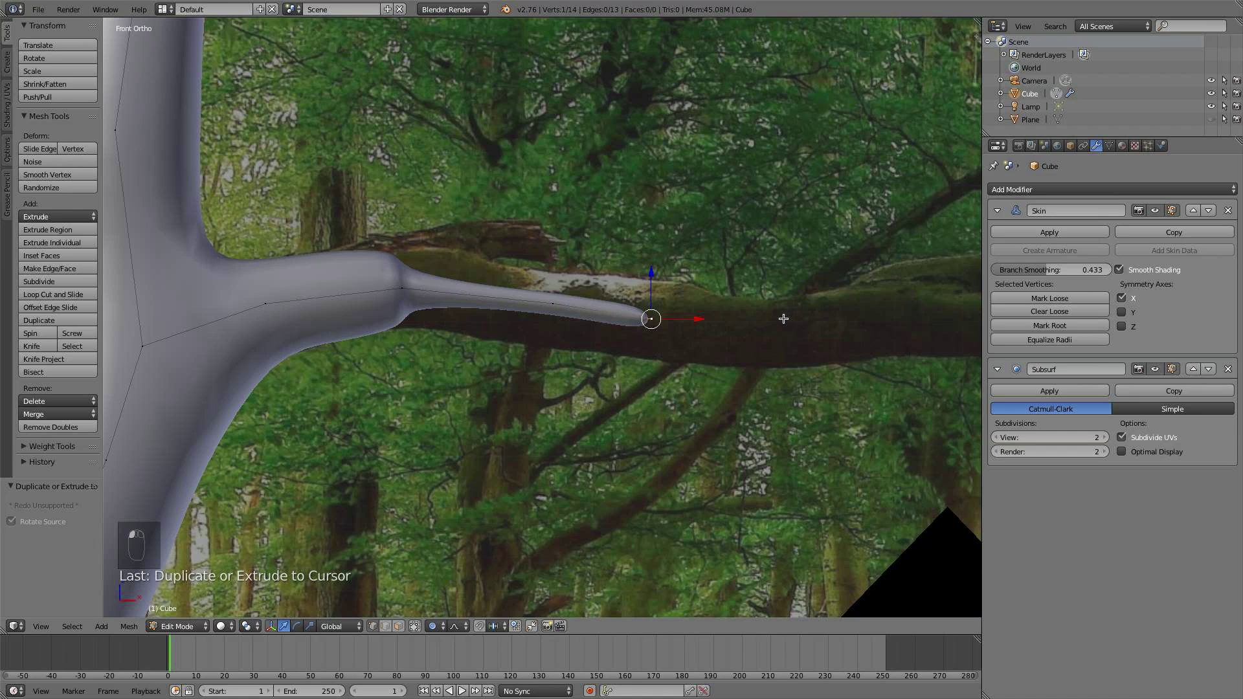
{"action": "key", "text": "super+z"}
{"action": "key", "text": "super+z"}
{"action": "key", "text": "super+z"}
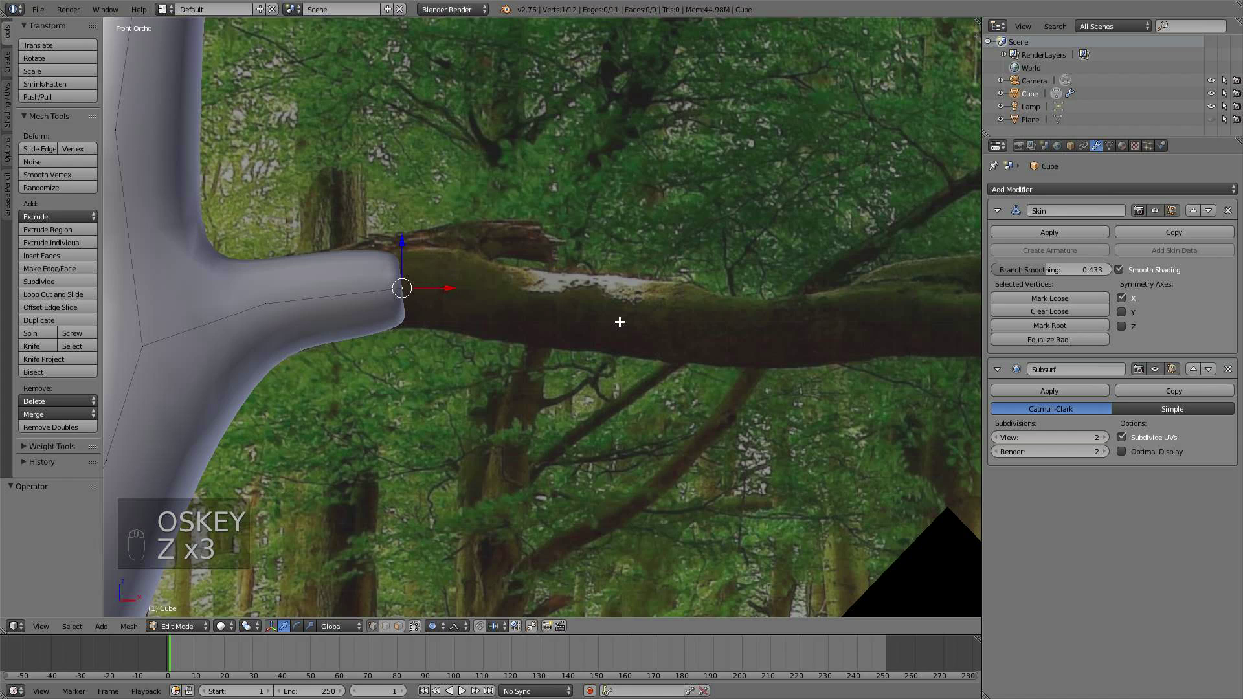
{"action": "key", "text": "super+z"}
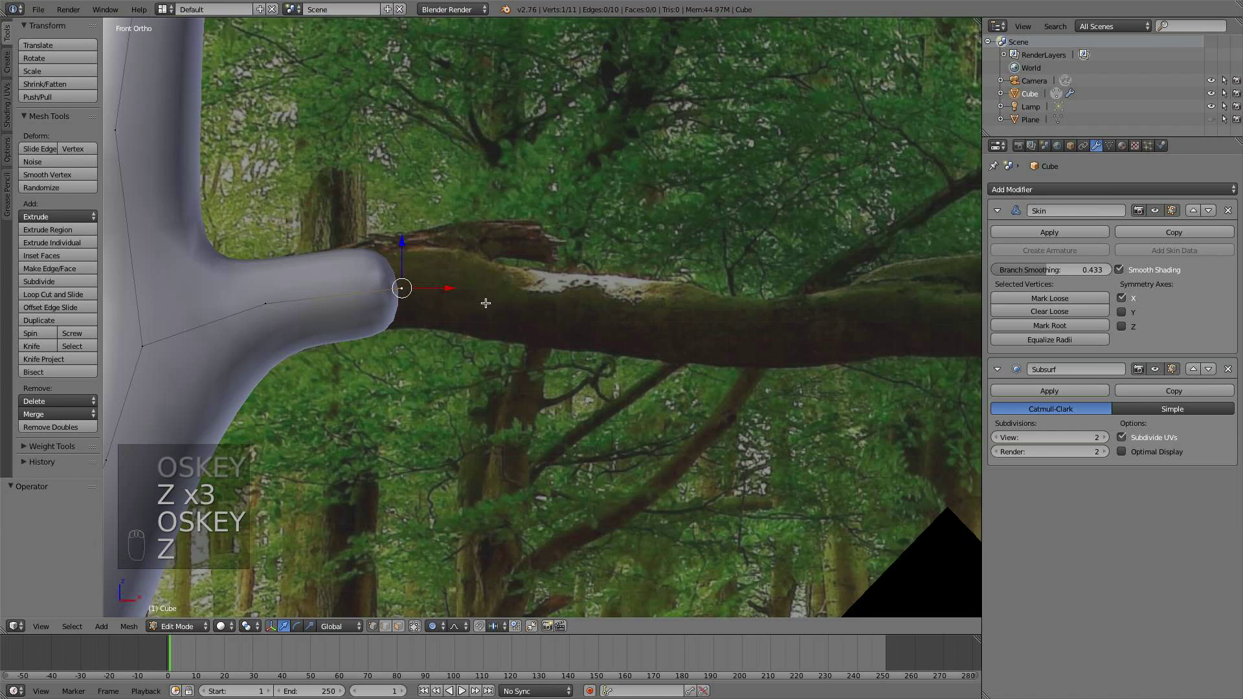
- Extend the lower branch along the photographed limb with three more vertices, scaling the last one's skin radius by about 0.82
{"action": "left_click", "coordinate": [585, 314], "text": "ctrl"}
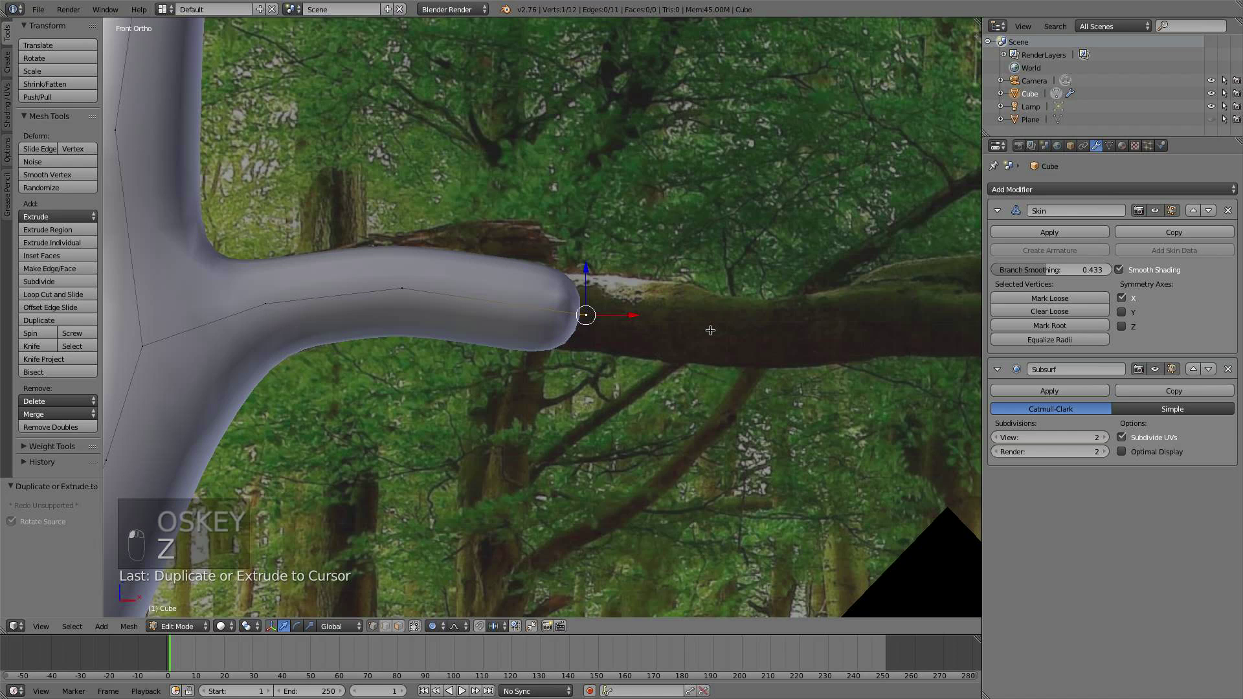
{"action": "middle_click_drag", "start_coordinate": [710, 330], "coordinate": [483, 298], "text": "shift"}
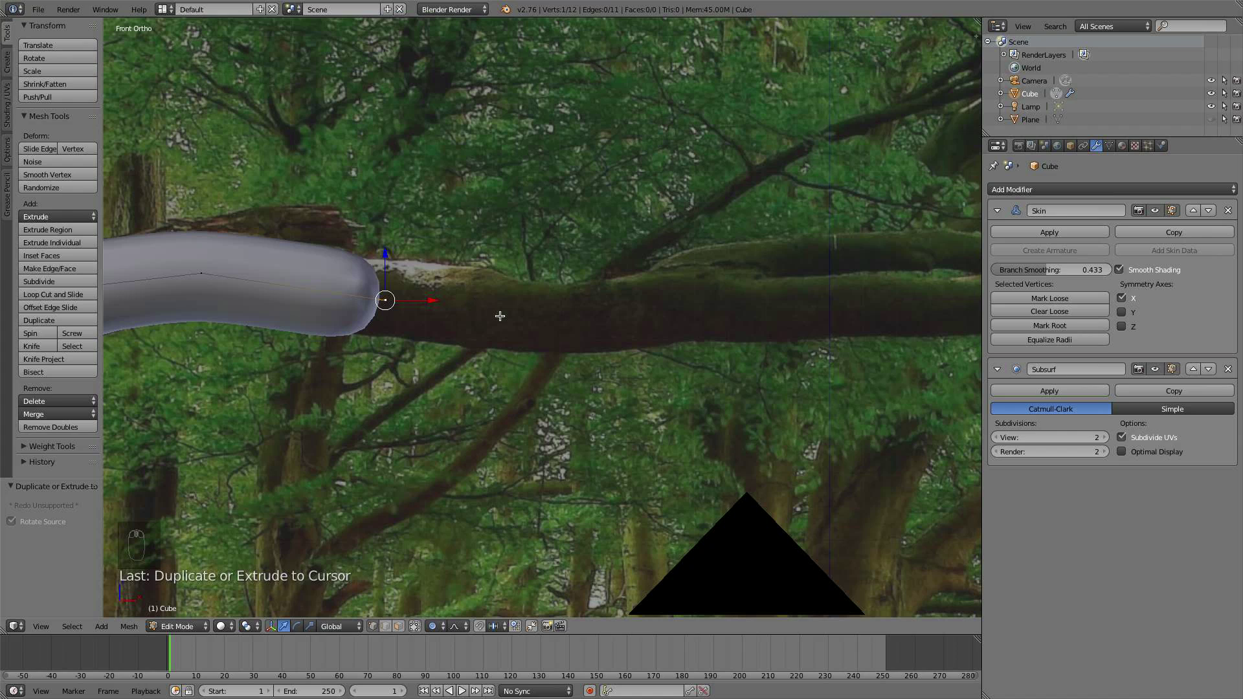
{"action": "left_click", "coordinate": [500, 316], "text": "ctrl"}
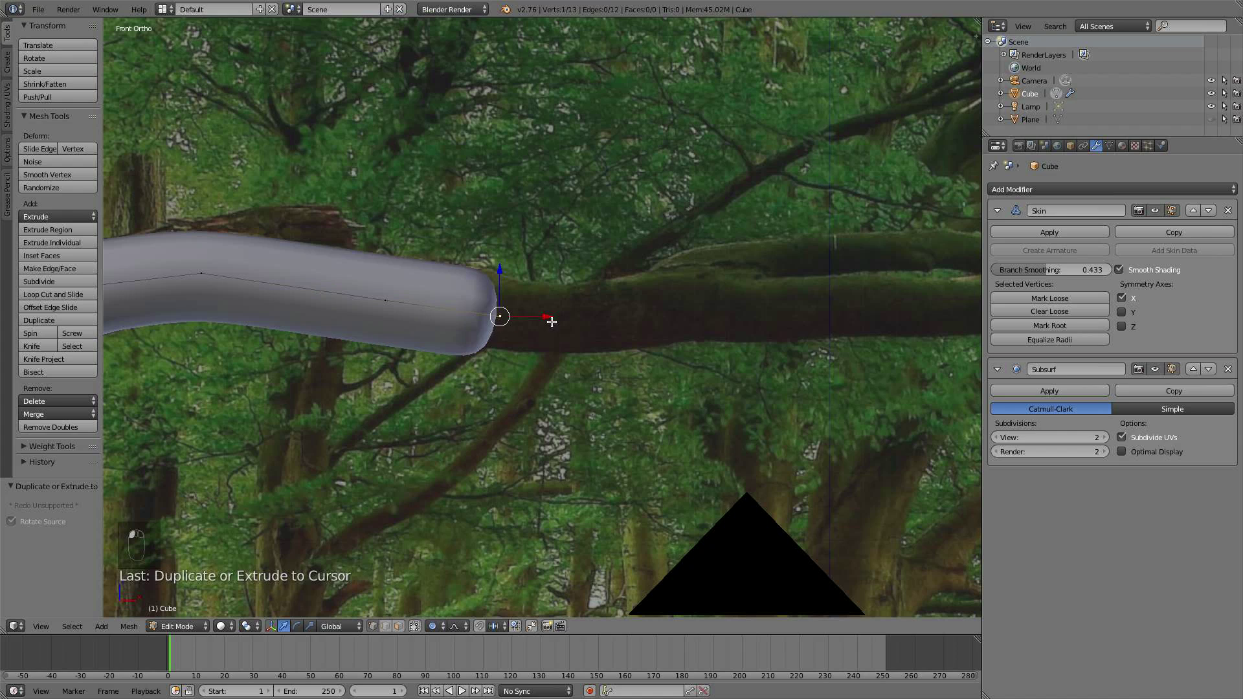
{"action": "left_click", "coordinate": [724, 302], "text": "ctrl"}
{"action": "key", "text": "ctrl+a"}
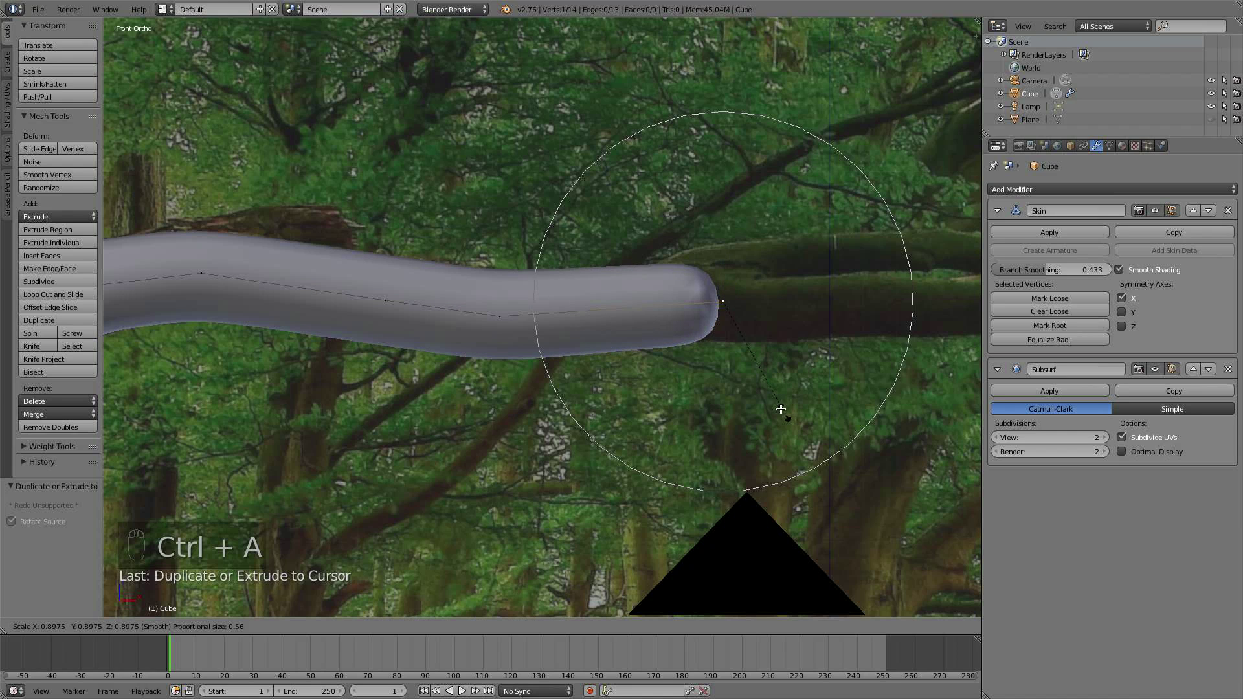
{"action": "scroll", "coordinate": [780, 408], "scroll_direction": "down", "scroll_amount": 8}
{"action": "left_click", "coordinate": [777, 405]}
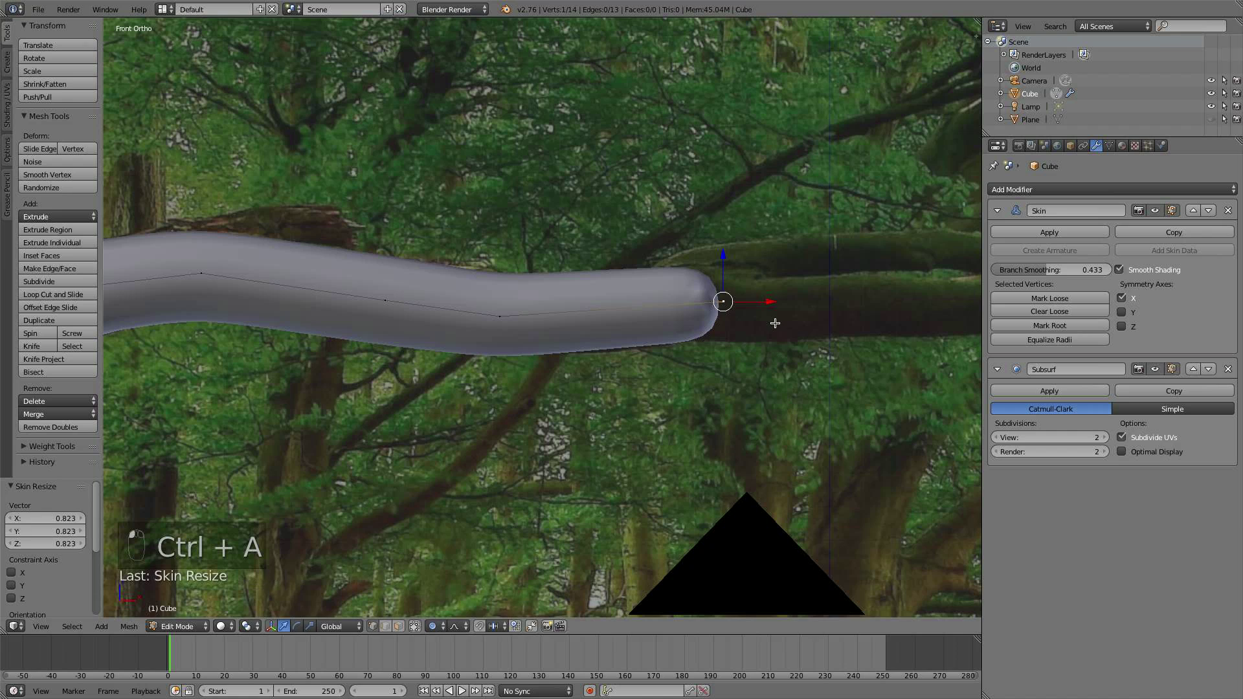
- Fork the lower branch's end, extruding tips about 0.26, 0.22, 0.07 and 0.20, -0.25, -0.09 in X, Y and Z
{"action": "middle_click_drag", "start_coordinate": [742, 326], "coordinate": [474, 489], "text": "shift"}
{"action": "scroll", "coordinate": [463, 376], "scroll_direction": "up", "scroll_amount": 1}
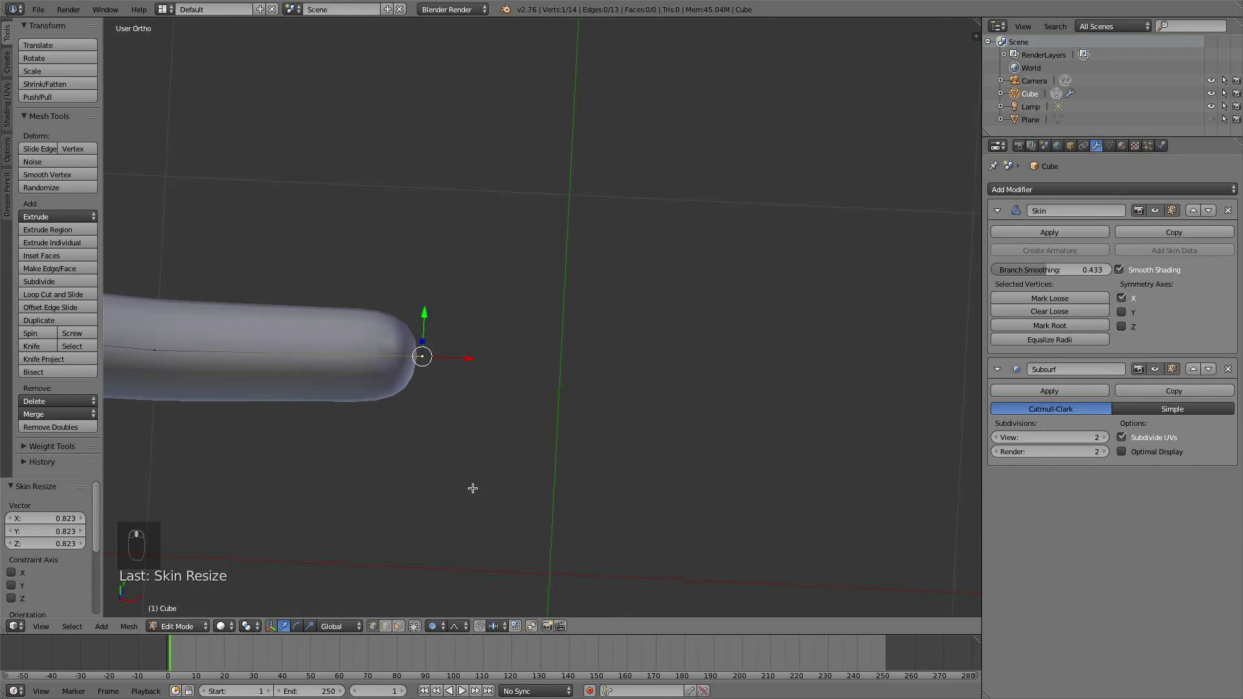
{"action": "scroll", "coordinate": [496, 461], "scroll_direction": "down", "scroll_amount": 8}
{"action": "scroll", "coordinate": [531, 415], "scroll_direction": "up", "scroll_amount": 3}
{"action": "key", "text": "e"}
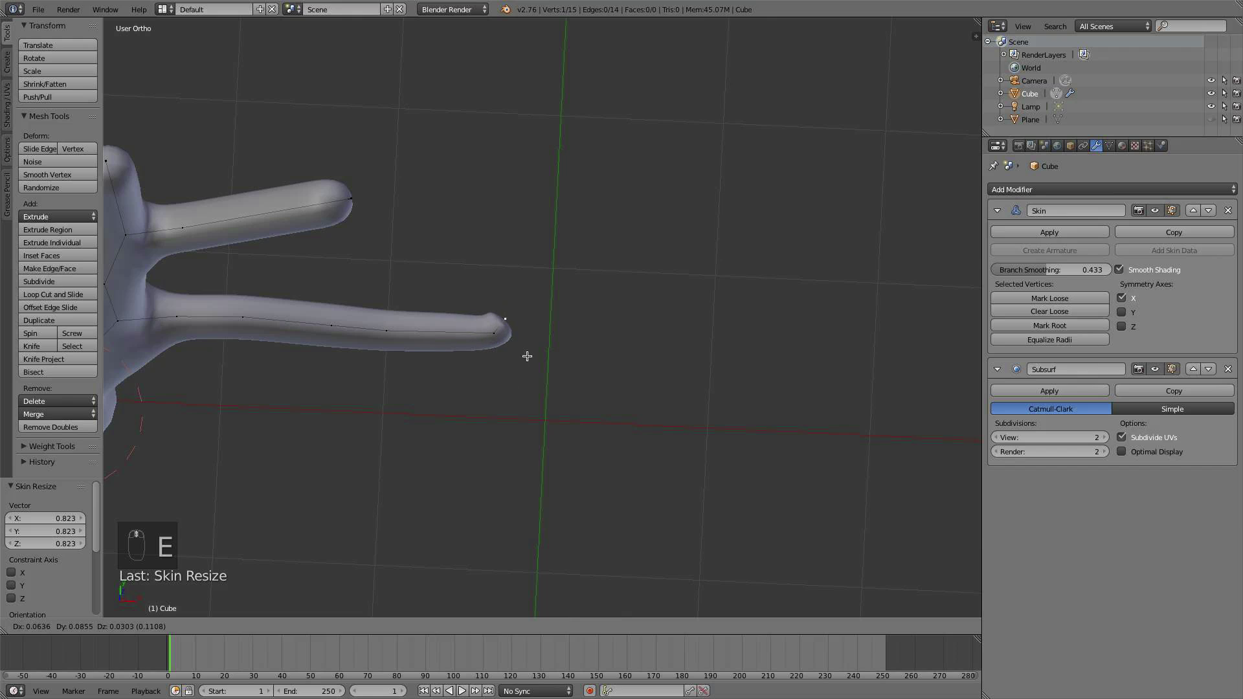
{"action": "left_click", "coordinate": [557, 338]}
{"action": "key", "text": "e"}
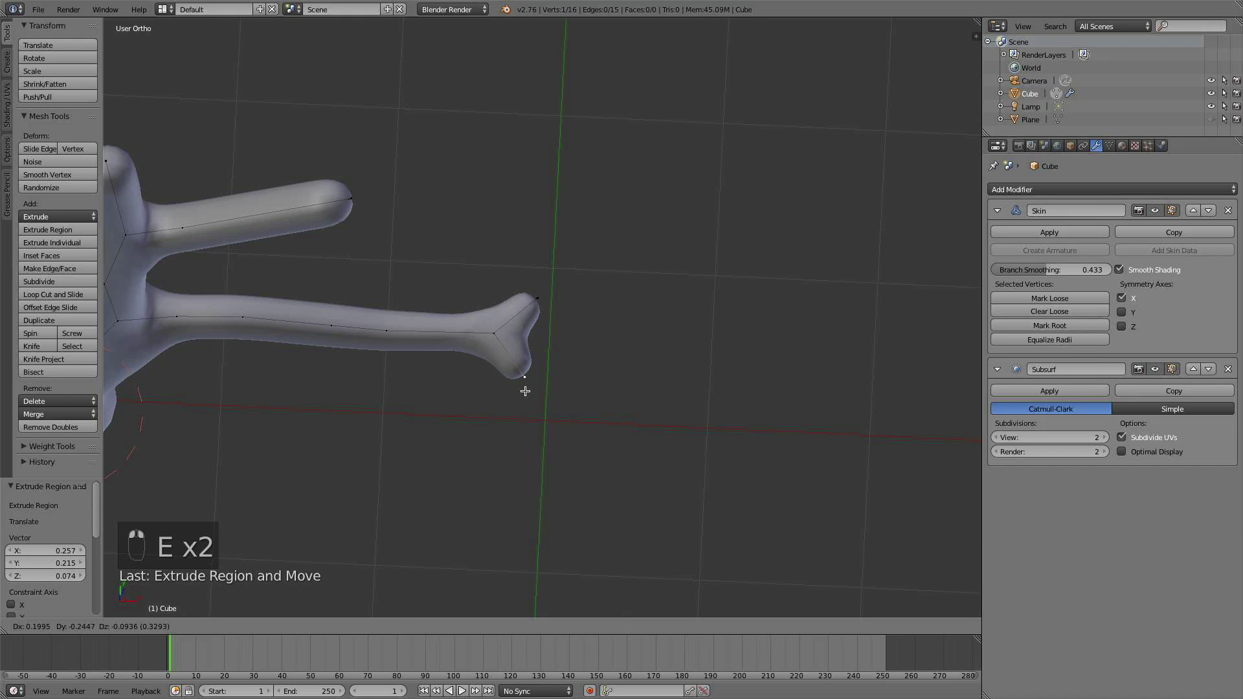
{"action": "left_click", "coordinate": [525, 394]}
- In camera view, move the branch's fork vertex about -0.12 in X and 0.11 in Z with proportional editing
{"action": "key", "text": "KP_0"}
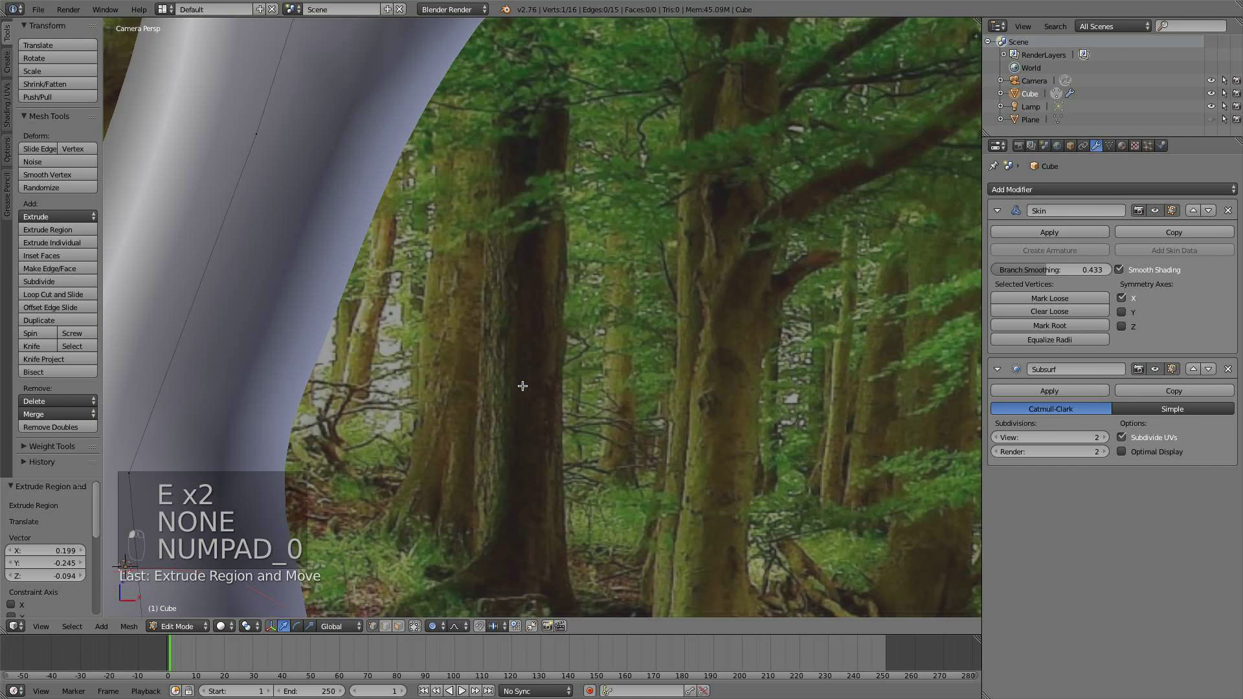
{"action": "scroll", "coordinate": [562, 356], "scroll_direction": "down", "scroll_amount": 5}
{"action": "middle_click_drag", "start_coordinate": [844, 150], "coordinate": [475, 279], "text": "shift"}
{"action": "scroll", "coordinate": [475, 278], "scroll_direction": "up", "scroll_amount": 5}
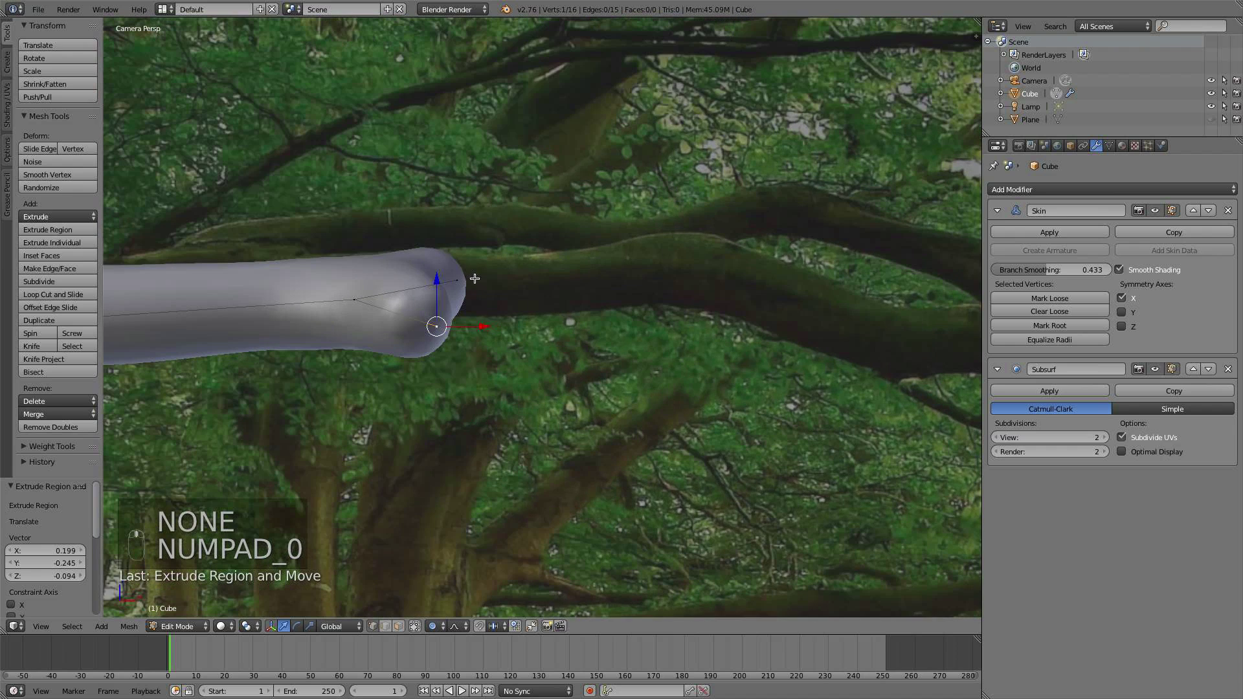
{"action": "right_click", "coordinate": [355, 299]}
{"action": "key", "text": "g"}
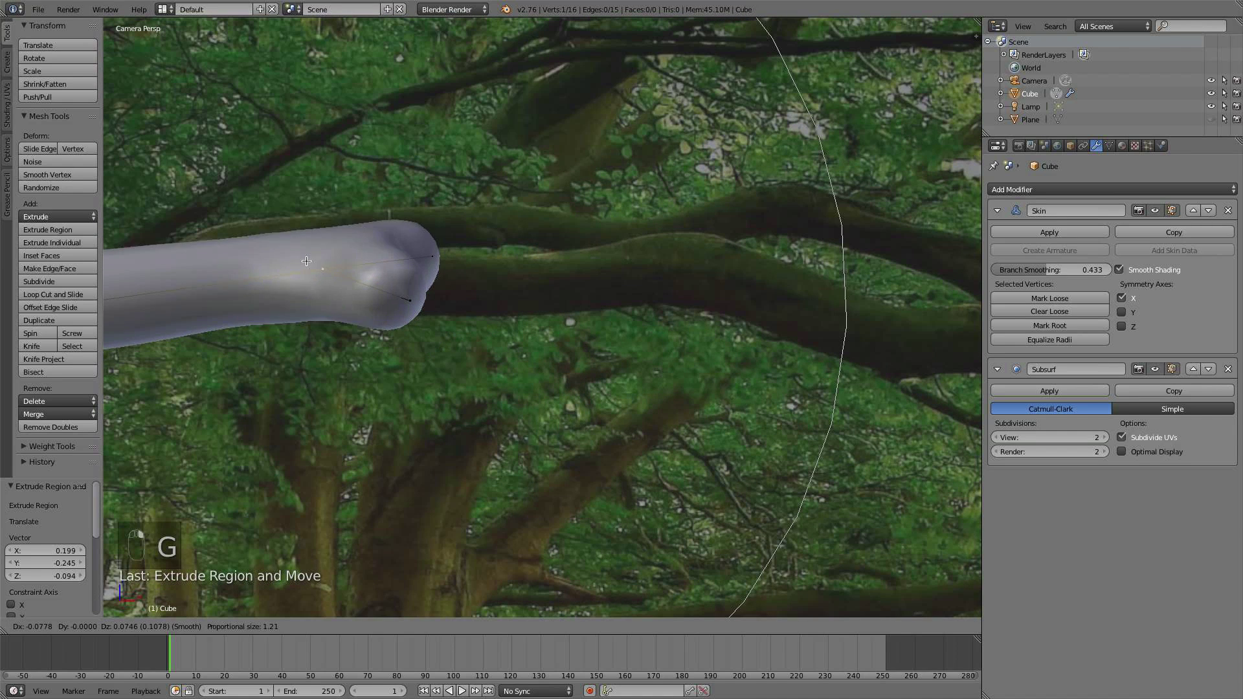
{"action": "left_click", "coordinate": [285, 243]}
- Select the lower tip of the branch fork and move it about -0.08 in X and -0.02 in Z with proportional editing
{"action": "right_click", "coordinate": [383, 286]}
{"action": "key", "text": "g"}
{"action": "key", "text": "g"}
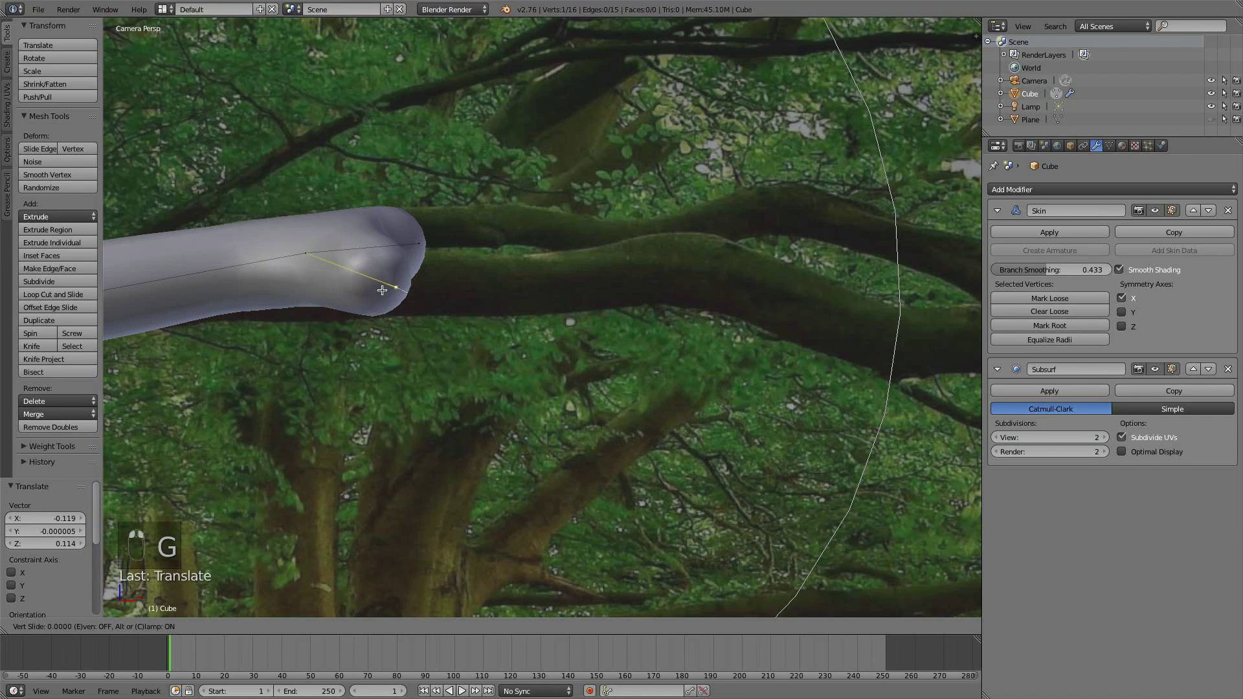
{"action": "key", "text": "Escape"}
{"action": "key", "text": "g"}
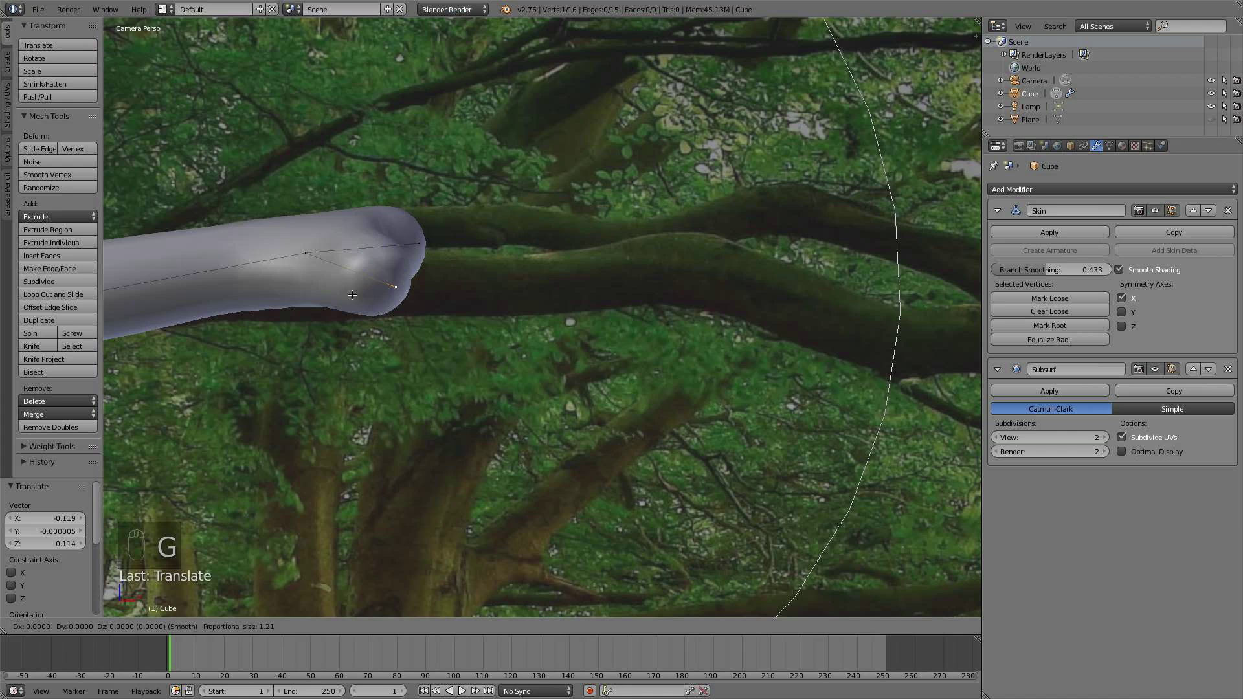
{"action": "left_click", "coordinate": [349, 297]}
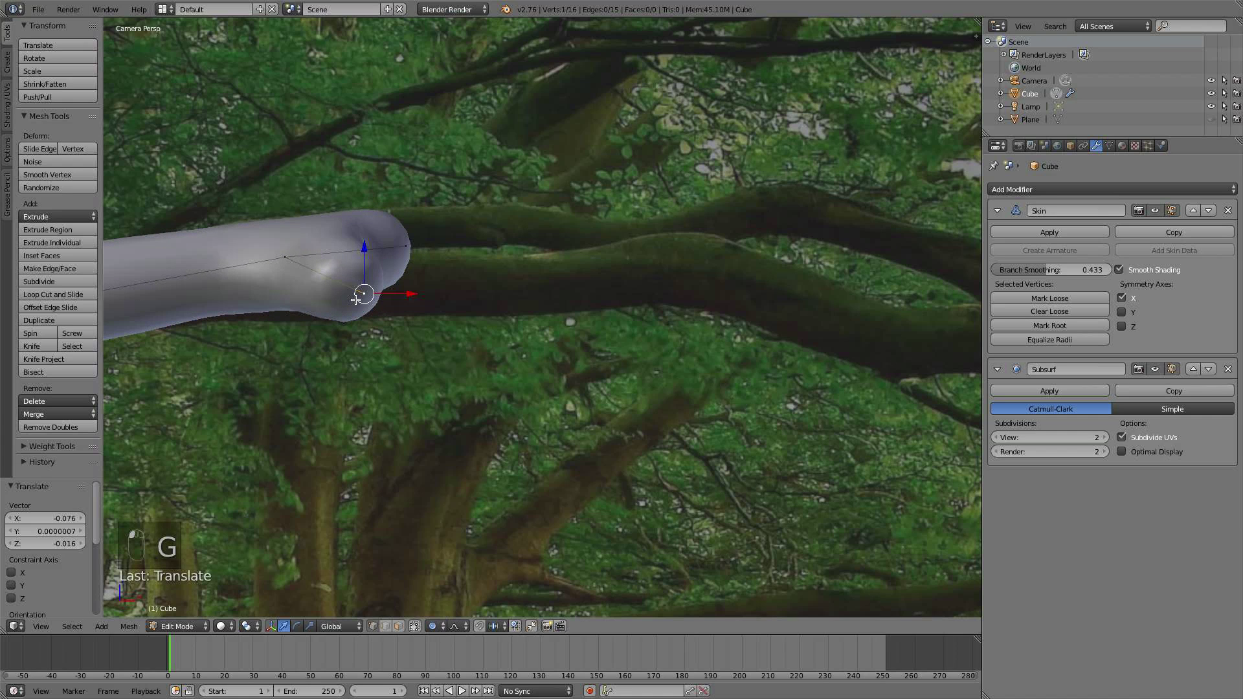
- Extrude three vertices from the lower fork tip along the photographed limb, scaling the first one's skin radius by 0.625
{"action": "key", "text": "e"}
{"action": "left_click", "coordinate": [591, 282]}
{"action": "key", "text": "ctrl+a"}
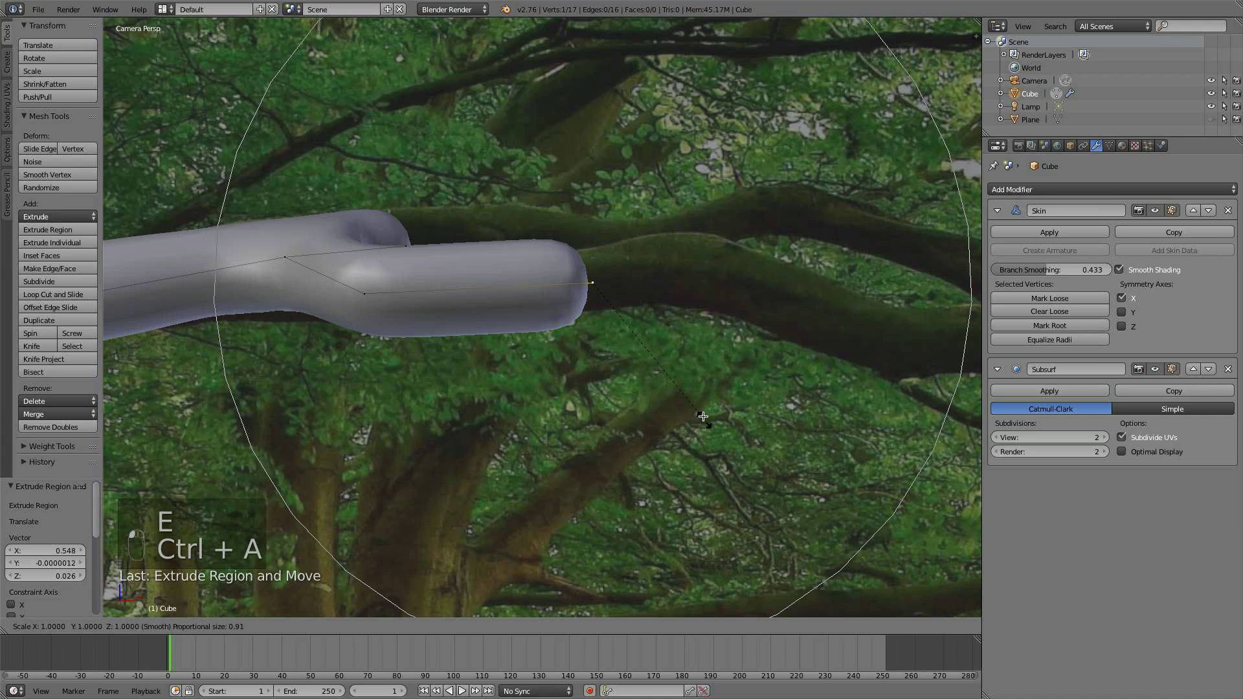
{"action": "left_click", "coordinate": [666, 363]}
{"action": "key", "text": "e"}
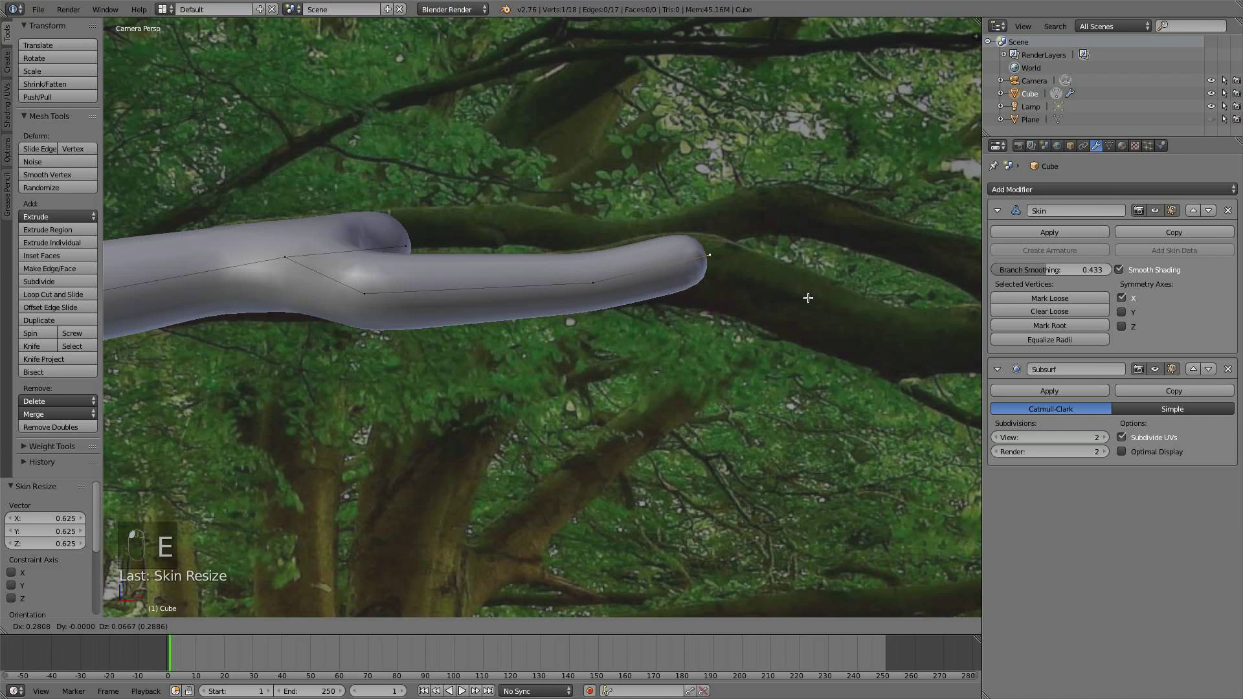
{"action": "left_click", "coordinate": [779, 308]}
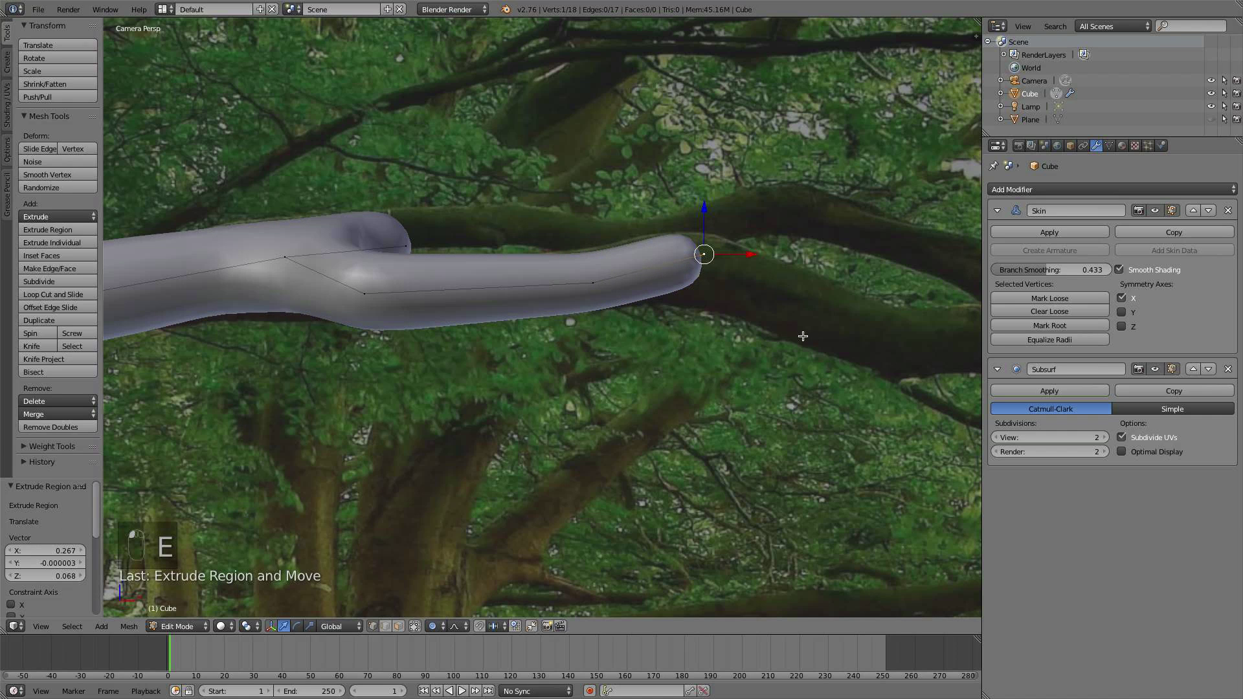
{"action": "middle_click_drag", "start_coordinate": [803, 337], "coordinate": [687, 298], "text": "shift"}
{"action": "key", "text": "e"}
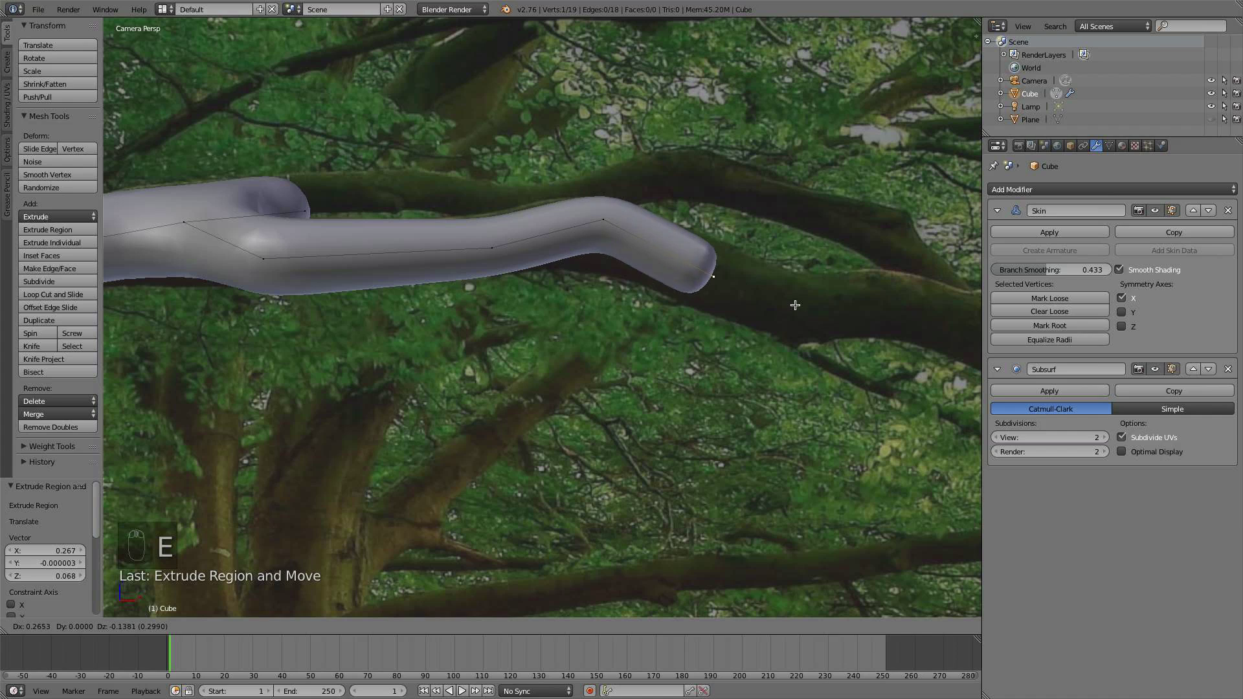
{"action": "left_click", "coordinate": [892, 351]}
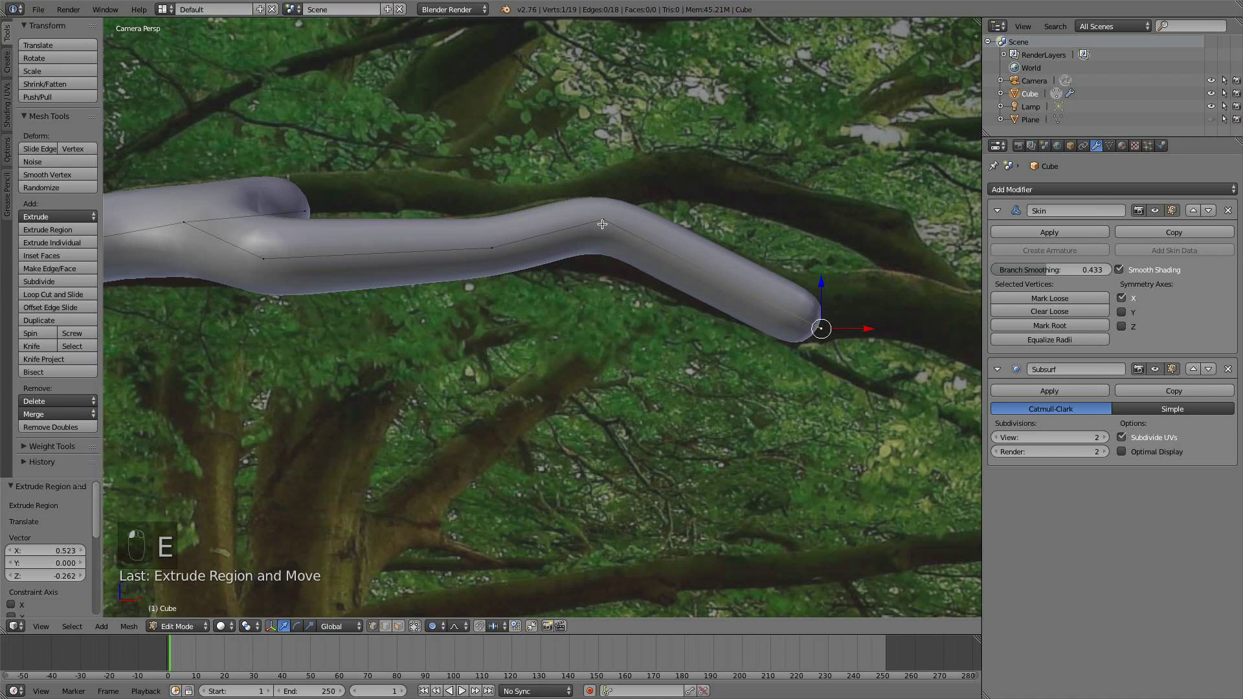
- Thicken the skin at the lower fork's first upward bend by about 1.2 and nudge that vertex onto the photographed limb
{"action": "key", "text": "ctrl+a"}
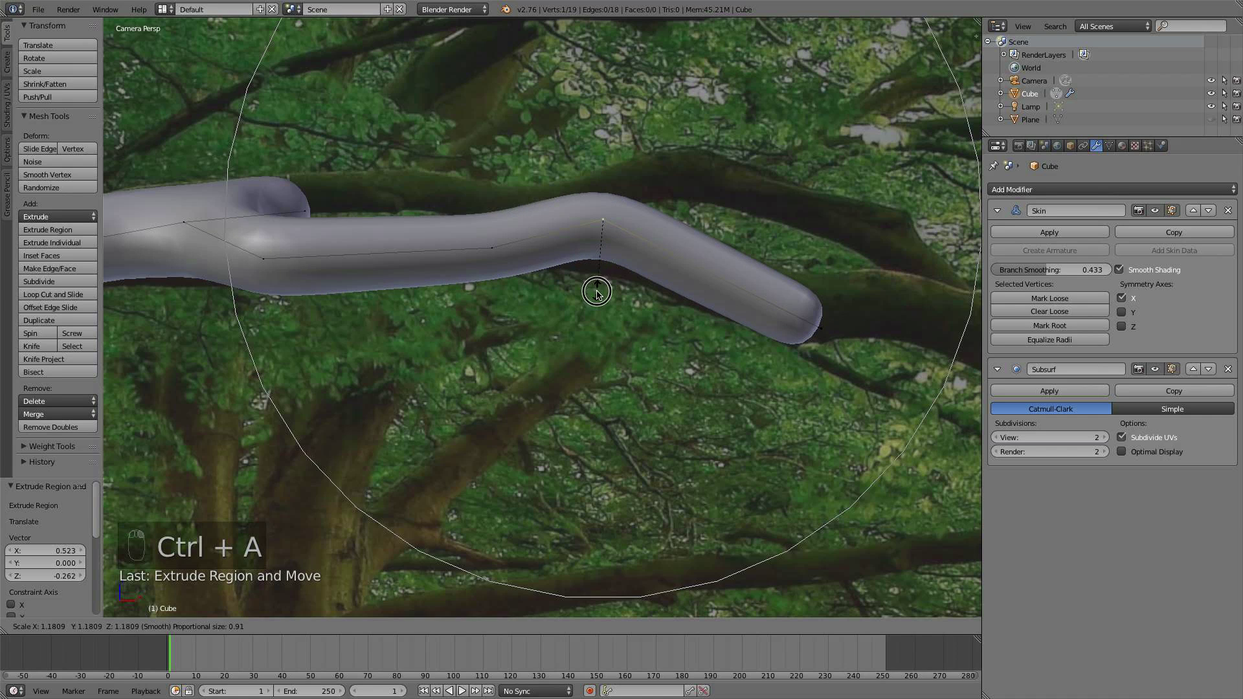
{"action": "left_click", "coordinate": [594, 298]}
{"action": "key", "text": "g"}
{"action": "left_click", "coordinate": [590, 305]}
{"action": "key", "text": "g"}
{"action": "left_click", "coordinate": [591, 297]}
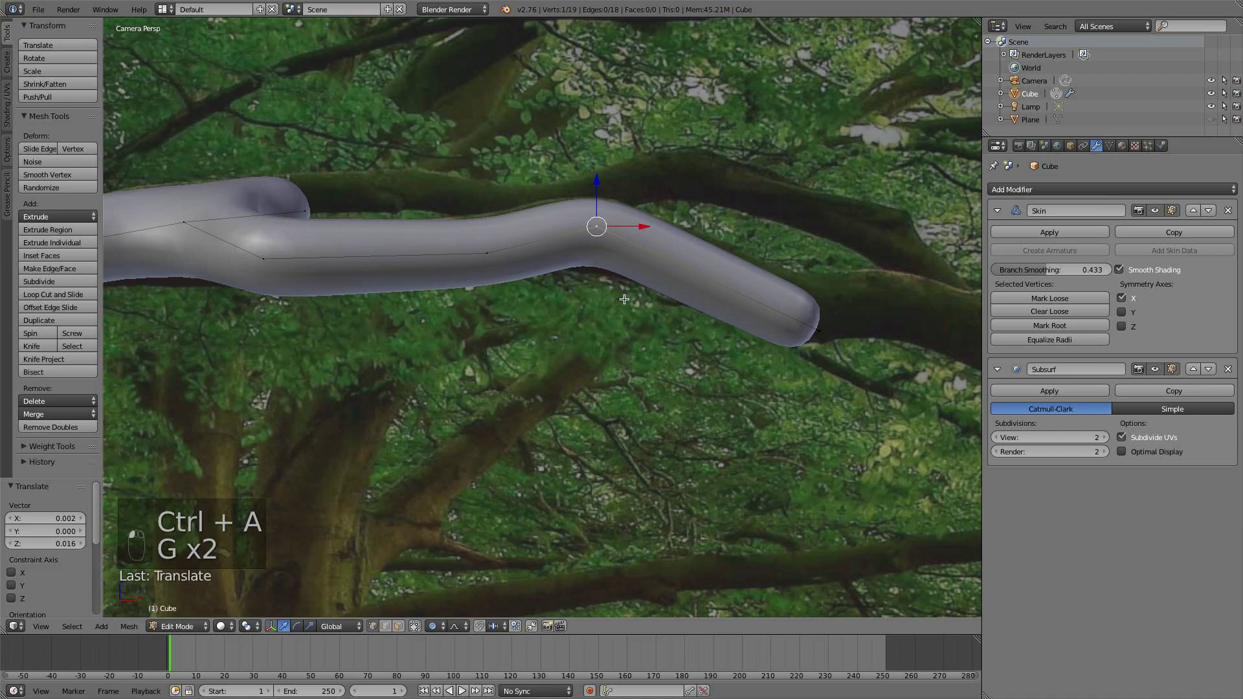
- Extrude the lower fork's end about 0.36 in X and 0.05 in Z, and move the preceding vertex -0.057 and 0.029
{"action": "middle_click_drag", "start_coordinate": [591, 297], "coordinate": [347, 285], "text": "shift"}
{"action": "middle_click_drag", "start_coordinate": [722, 300], "coordinate": [560, 325], "text": "shift"}
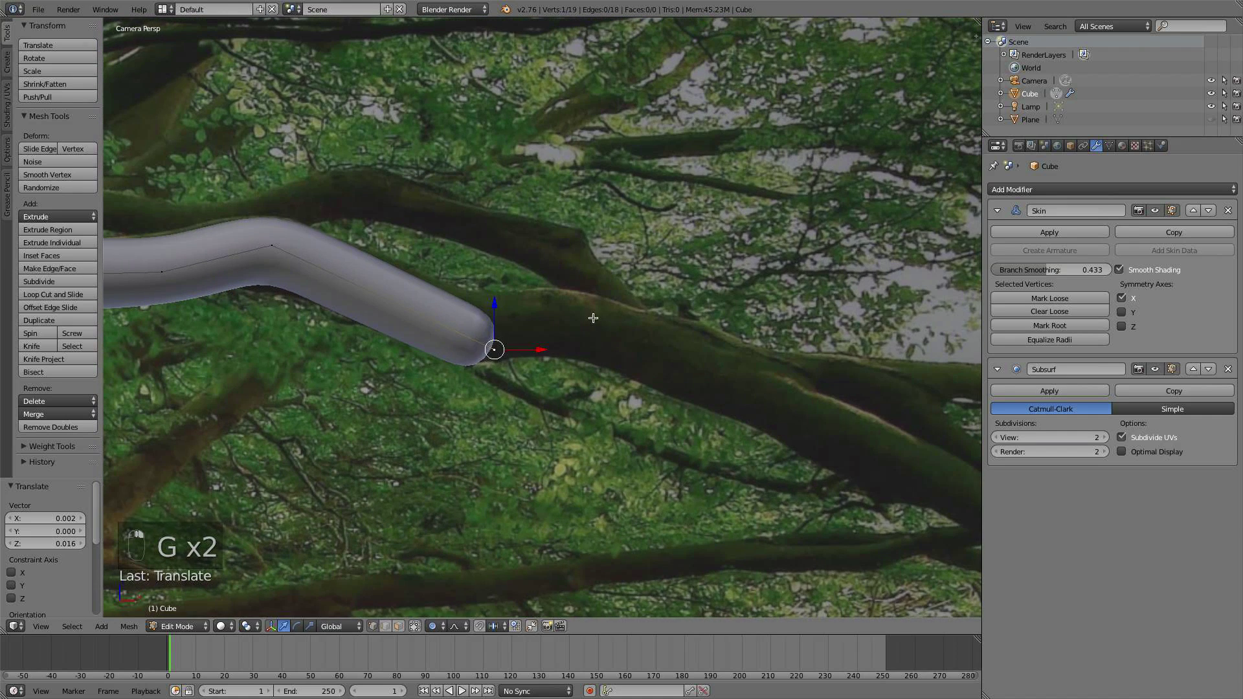
{"action": "key", "text": "e"}
{"action": "left_click", "coordinate": [784, 288]}
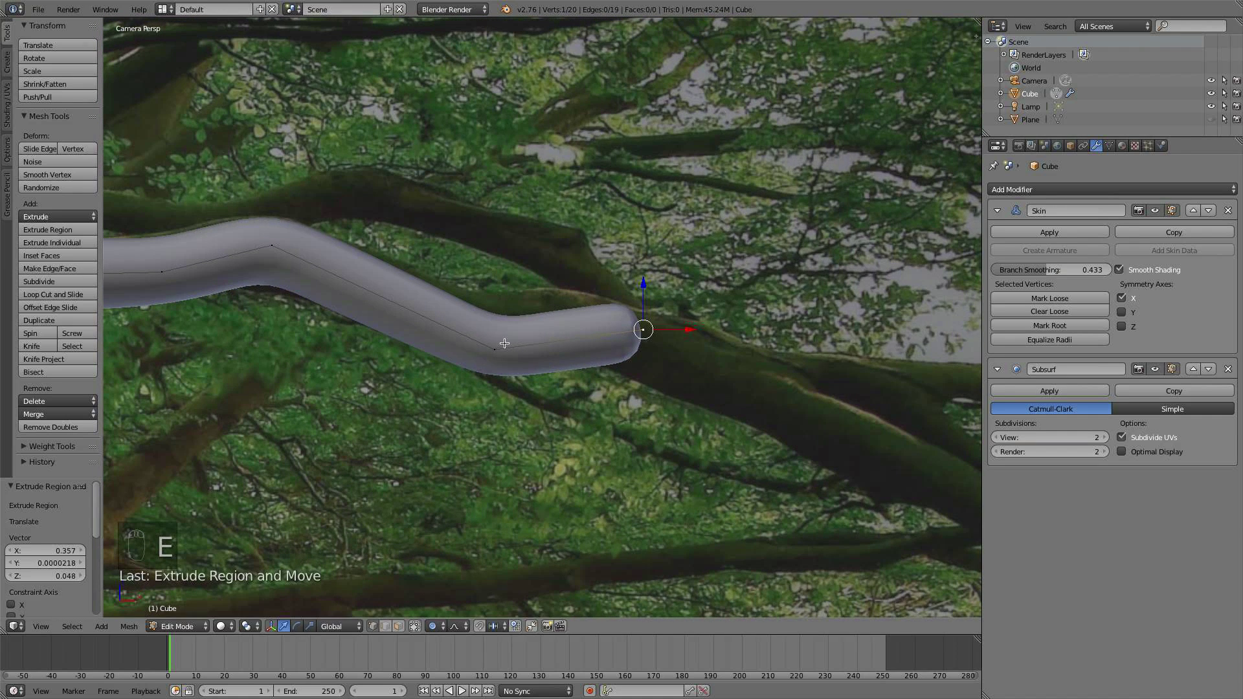
{"action": "key", "text": "g"}
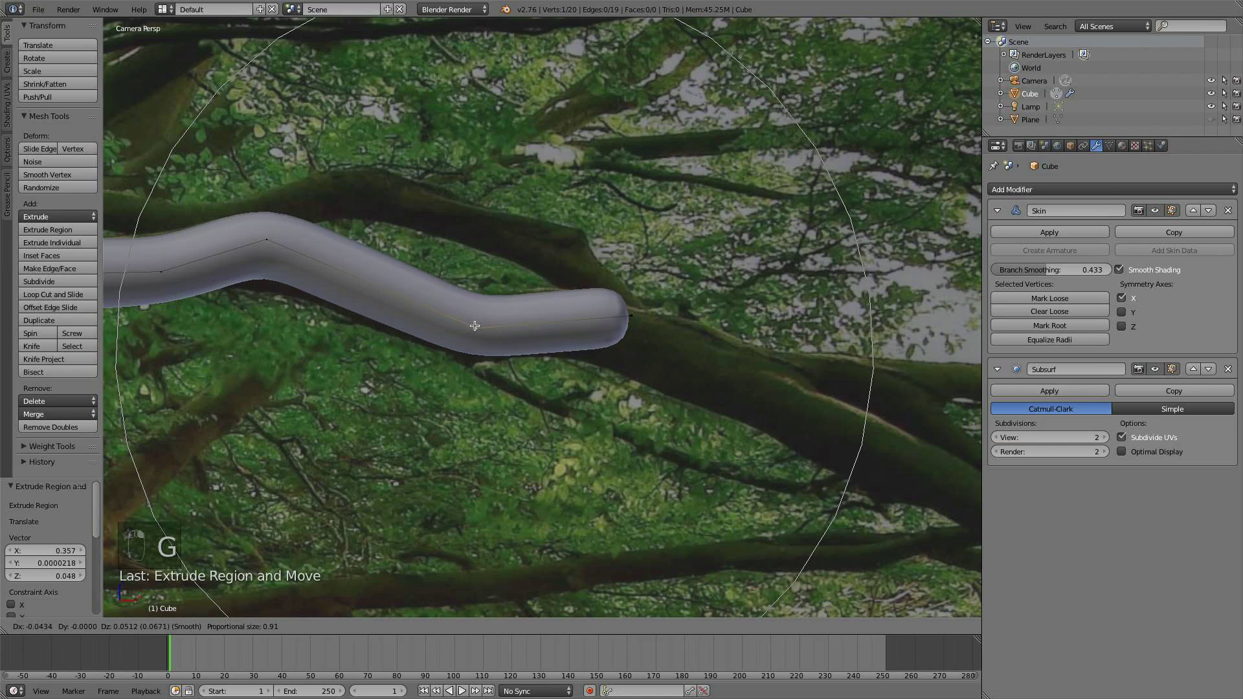
{"action": "left_click", "coordinate": [471, 333]}
- Extrude the lower fork's end about 0.40 in X and -0.23 in Z, and scale the preceding bend's skin radius by 1.082
{"action": "scroll", "coordinate": [579, 349], "scroll_direction": "down", "scroll_amount": 5}
{"action": "middle_click_drag", "start_coordinate": [581, 349], "coordinate": [447, 312], "text": "shift"}
{"action": "scroll", "coordinate": [440, 291], "scroll_direction": "up", "scroll_amount": 3}
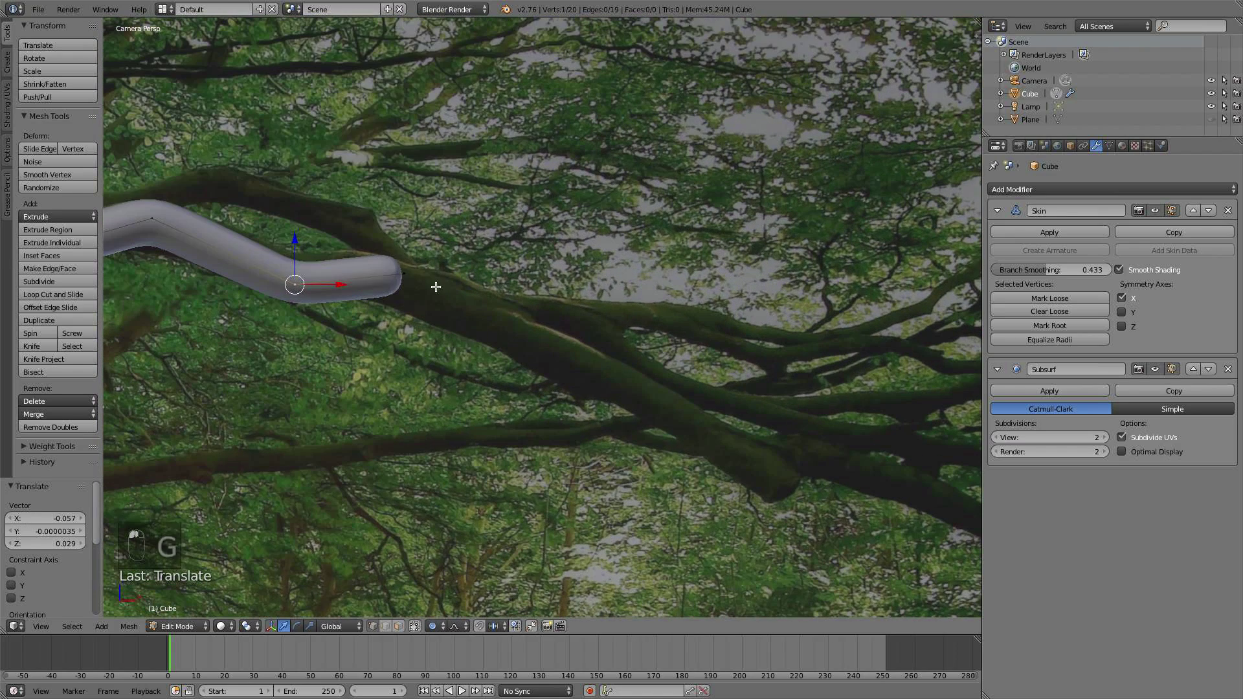
{"action": "right_click", "coordinate": [411, 276]}
{"action": "key", "text": "e"}
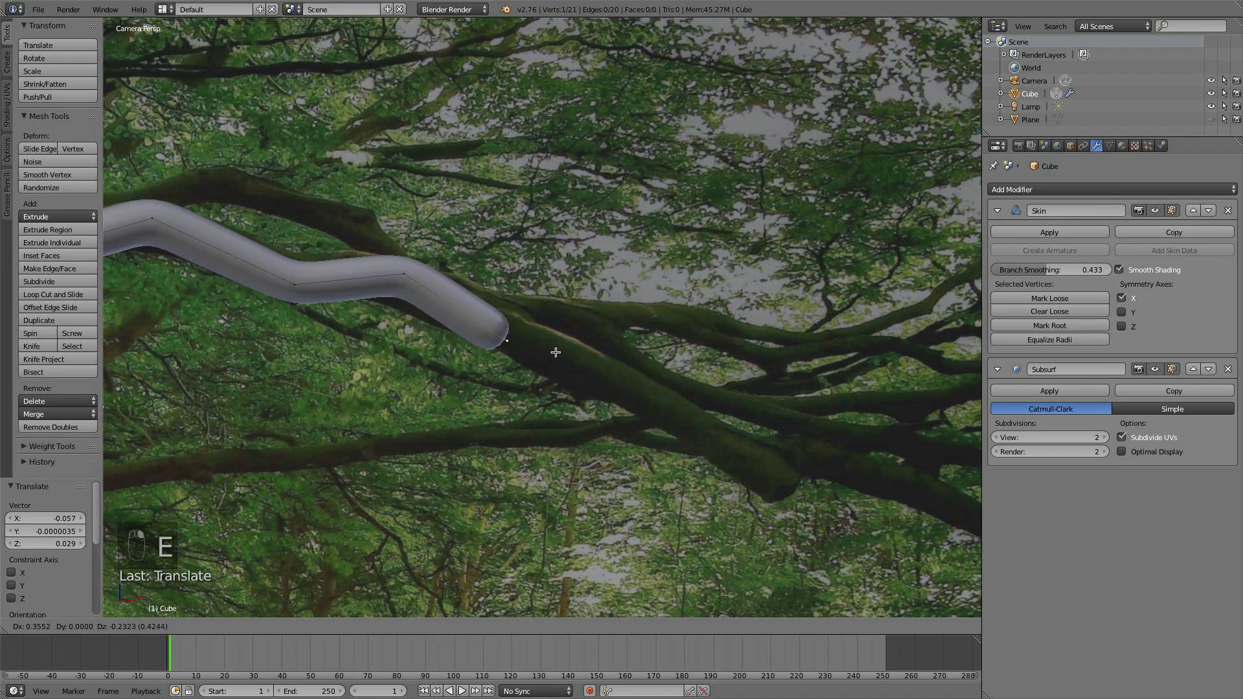
{"action": "left_click", "coordinate": [563, 352]}
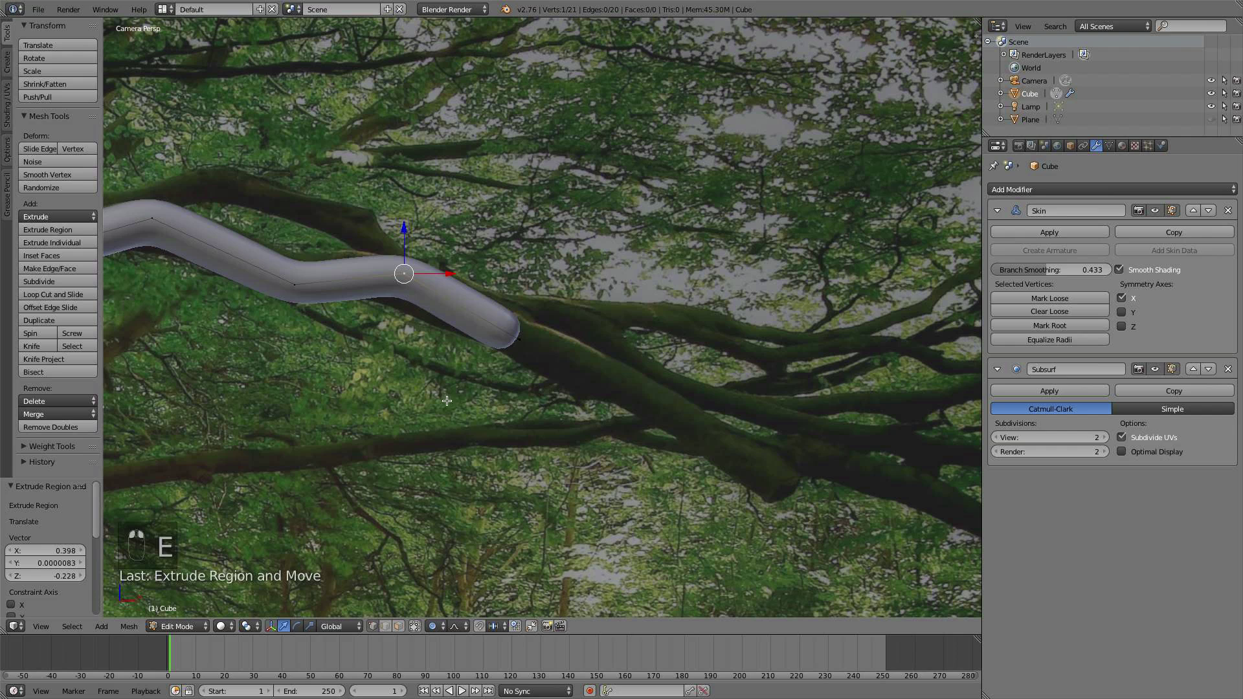
{"action": "key", "text": "ctrl+a"}
{"action": "left_click", "coordinate": [535, 368]}
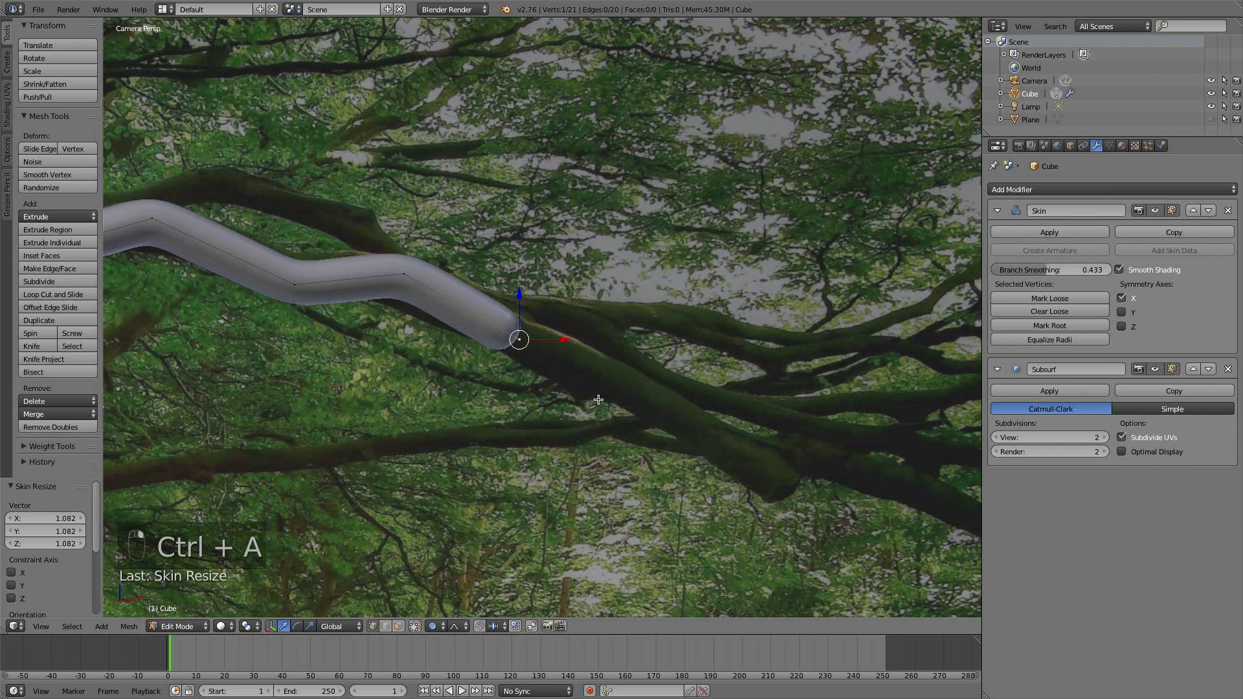
- Extrude another vertex about 0.41 in X and -0.19 in Z, scale its skin radius by 0.749 and raise it 0.013
{"action": "middle_click_drag", "start_coordinate": [598, 400], "coordinate": [457, 372], "text": "shift"}
{"action": "key", "text": "e"}
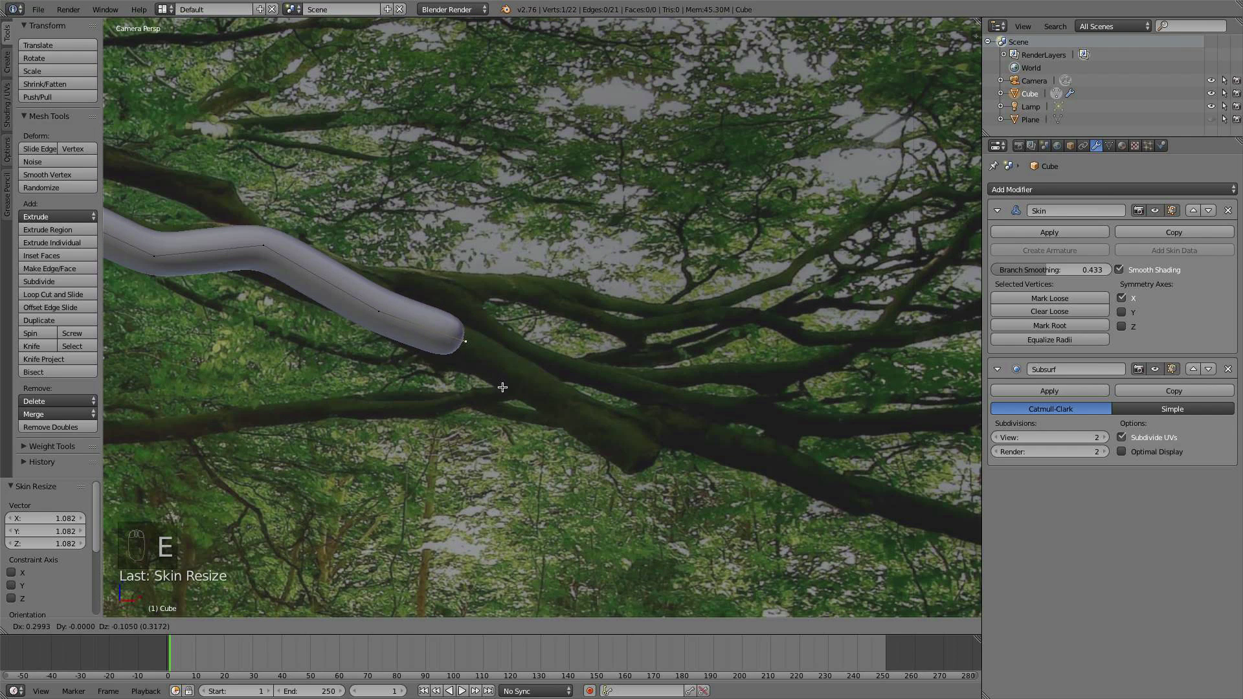
{"action": "left_click", "coordinate": [557, 400]}
{"action": "key", "text": "ctrl+a"}
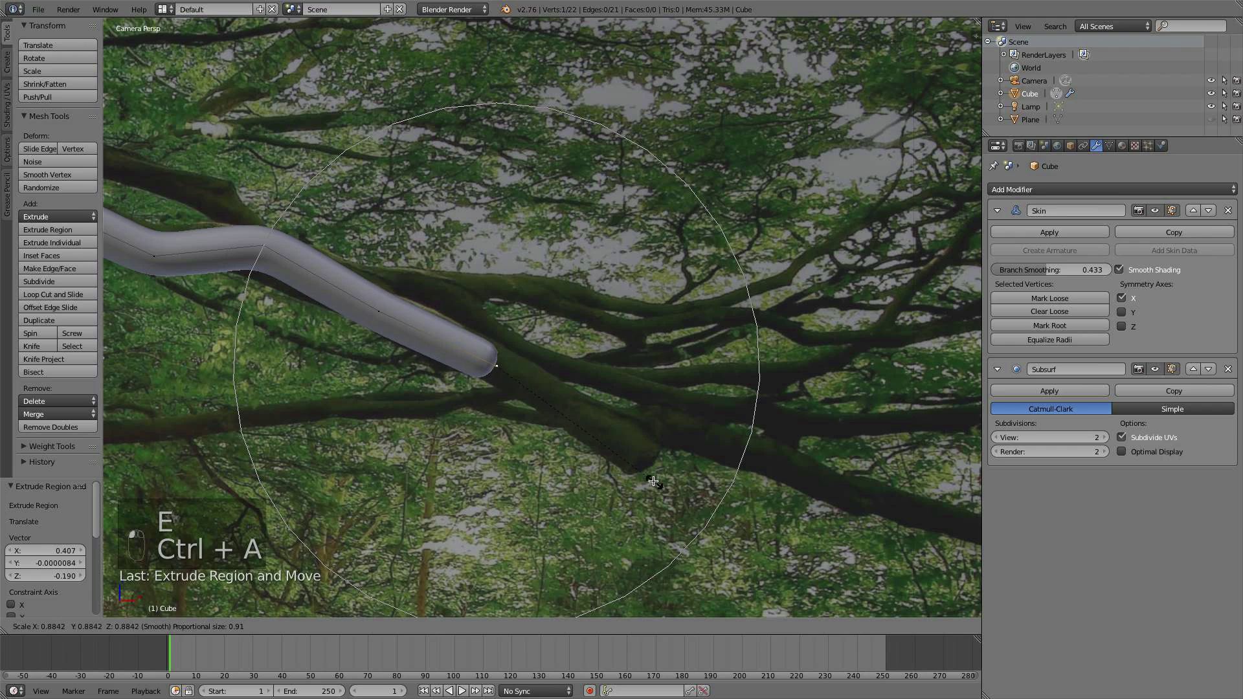
{"action": "left_click", "coordinate": [632, 463]}
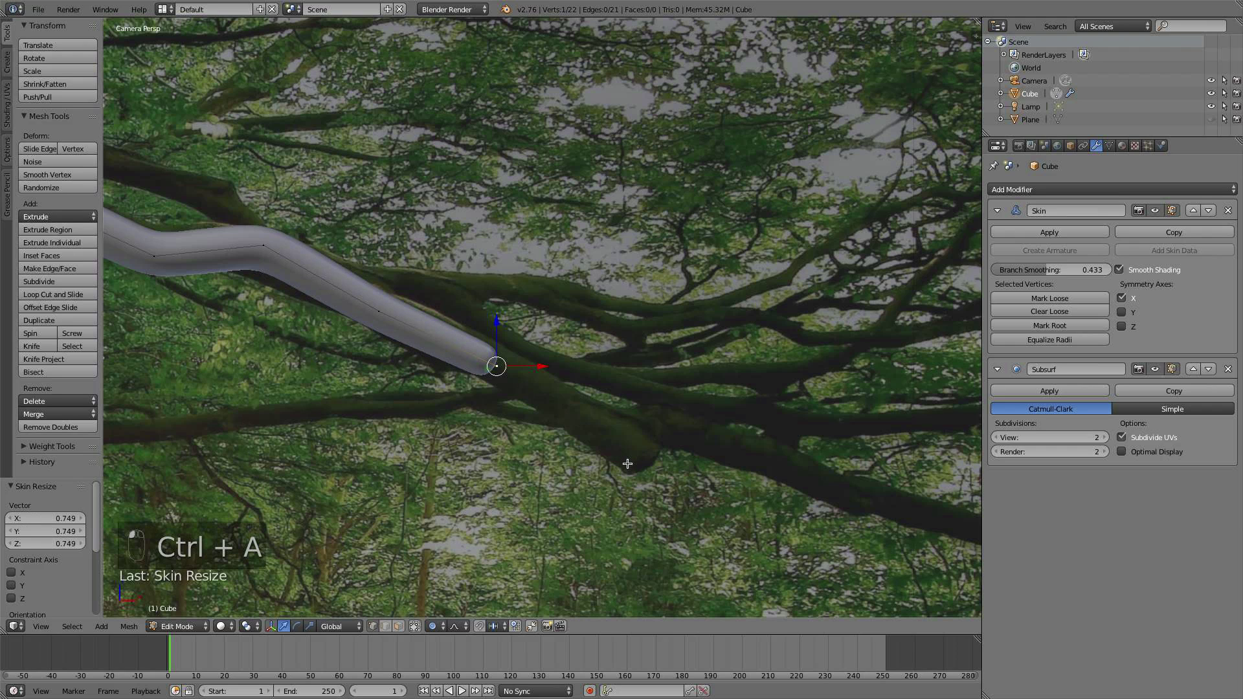
{"action": "key", "text": "g"}
{"action": "left_click", "coordinate": [617, 452]}
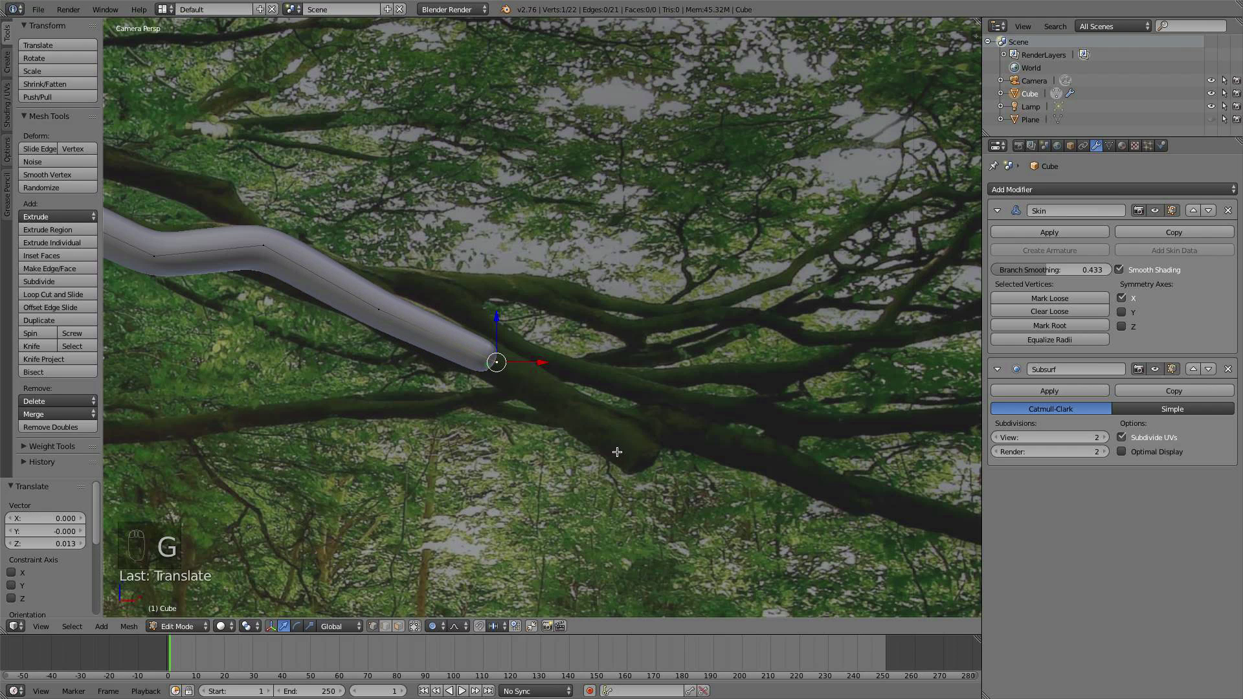
- Extend the lower fork with three more vertices, the first about 0.37, -0.22 and the last about 0.36, -0.12 in X and Z
{"action": "scroll", "coordinate": [571, 430], "scroll_direction": "up", "scroll_amount": 3}
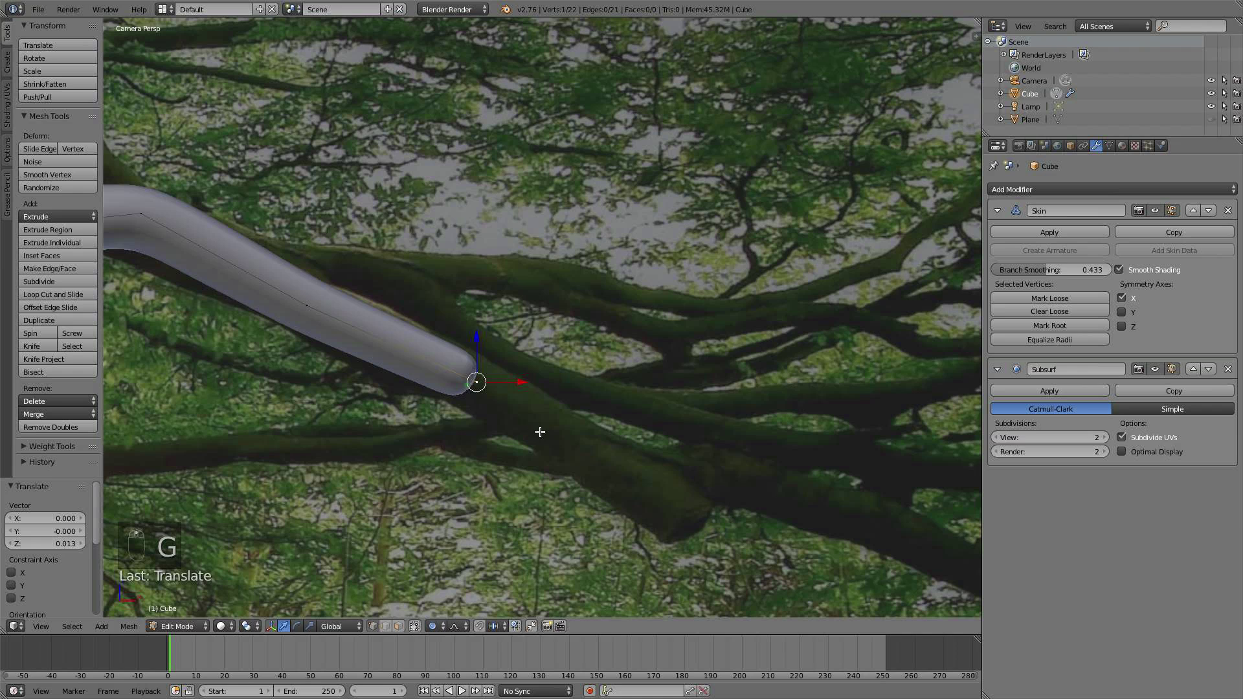
{"action": "key", "text": "e"}
{"action": "left_click", "coordinate": [692, 524]}
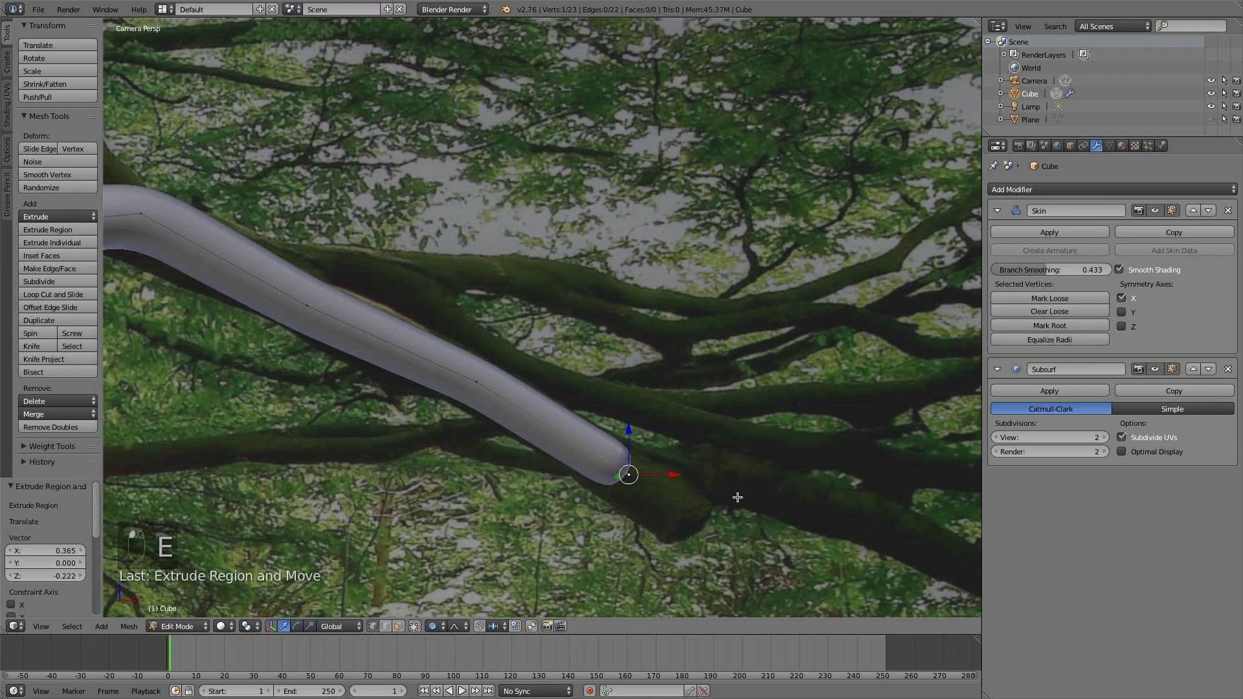
{"action": "middle_click_drag", "start_coordinate": [737, 498], "coordinate": [582, 444], "text": "shift"}
{"action": "key", "text": "e"}
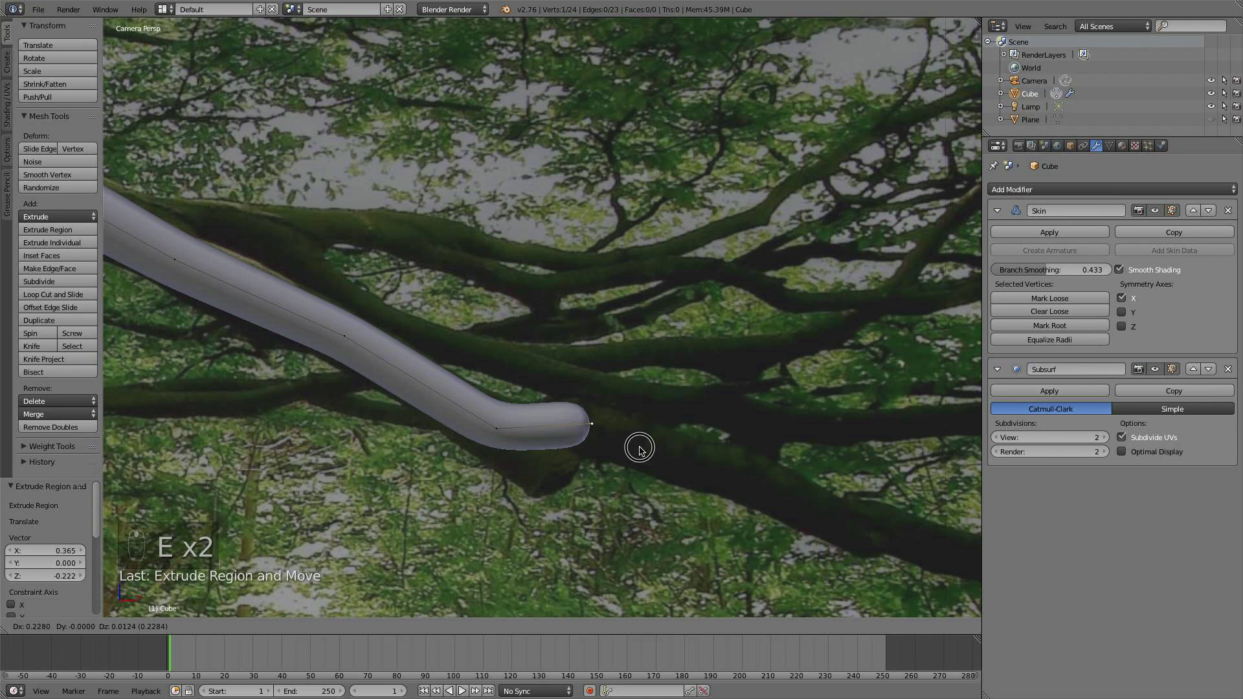
{"action": "left_click", "coordinate": [652, 447]}
{"action": "key", "text": "e"}
{"action": "left_click", "coordinate": [818, 502]}
- Extrude the upper fork tip about 0.31 in X and 0.06 in Z, scale its skin radius by 0.675 and move it -0.113 in X
{"action": "scroll", "coordinate": [779, 500], "scroll_direction": "down", "scroll_amount": 11}
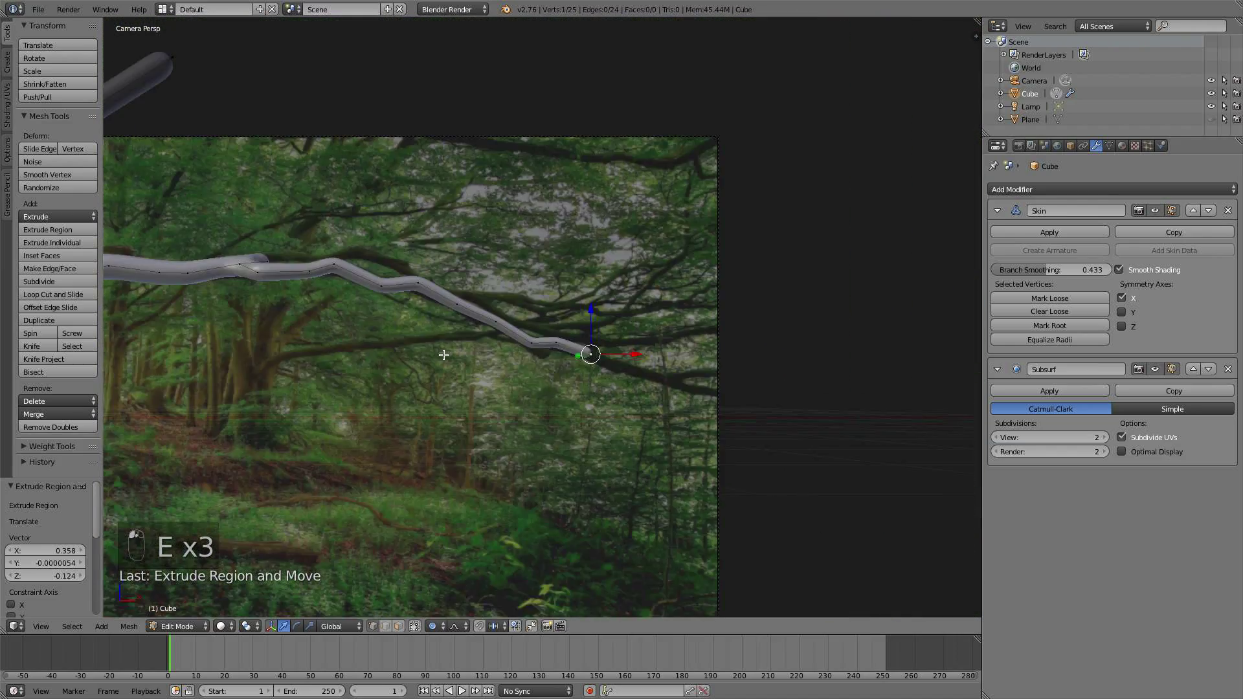
{"action": "scroll", "coordinate": [443, 356], "scroll_direction": "down", "scroll_amount": 3}
{"action": "middle_click_drag", "start_coordinate": [363, 344], "coordinate": [519, 341], "text": "shift"}
{"action": "scroll", "coordinate": [519, 341], "scroll_direction": "up", "scroll_amount": 8}
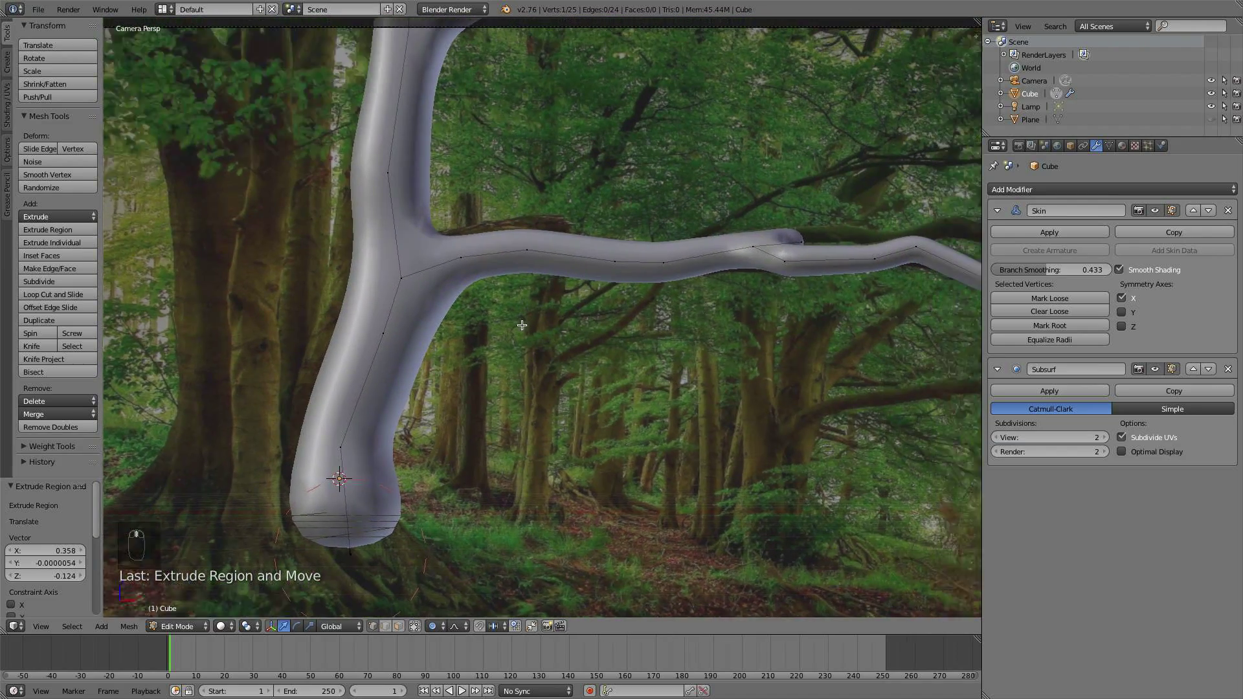
{"action": "middle_click_drag", "start_coordinate": [977, 261], "coordinate": [734, 300], "text": "shift"}
{"action": "scroll", "coordinate": [571, 264], "scroll_direction": "up", "scroll_amount": 4}
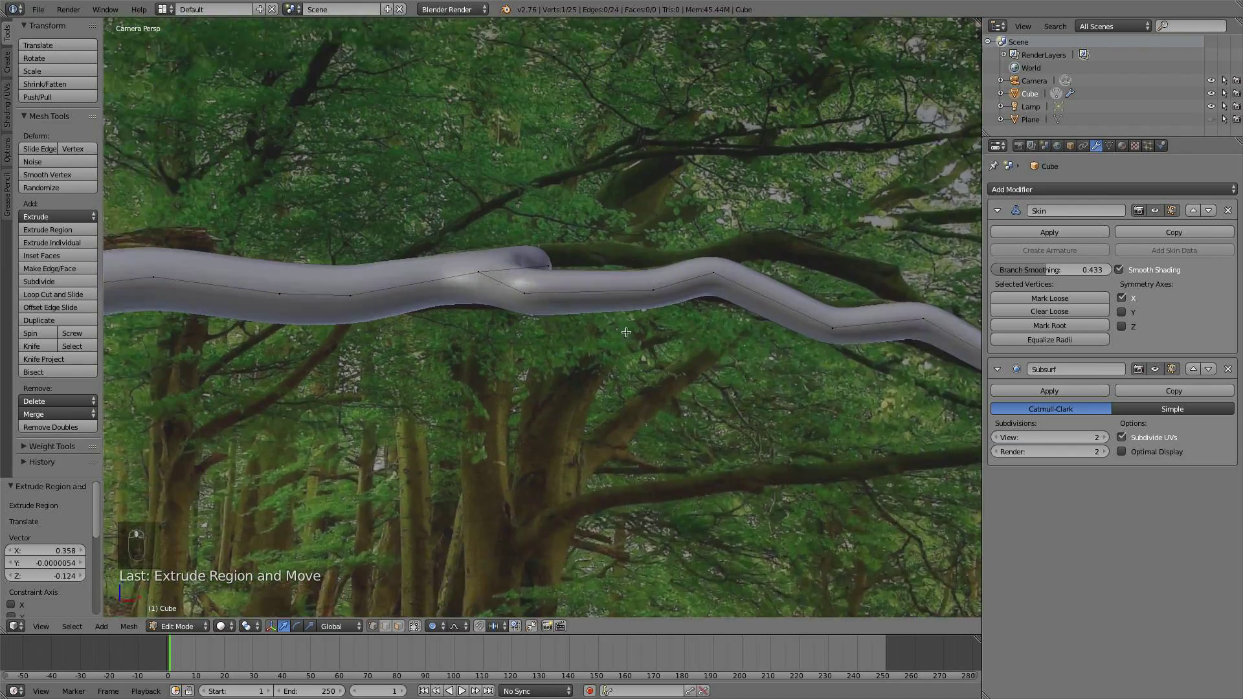
{"action": "middle_click_drag", "start_coordinate": [590, 262], "coordinate": [536, 364], "text": "shift"}
{"action": "scroll", "coordinate": [535, 364], "scroll_direction": "up", "scroll_amount": 3}
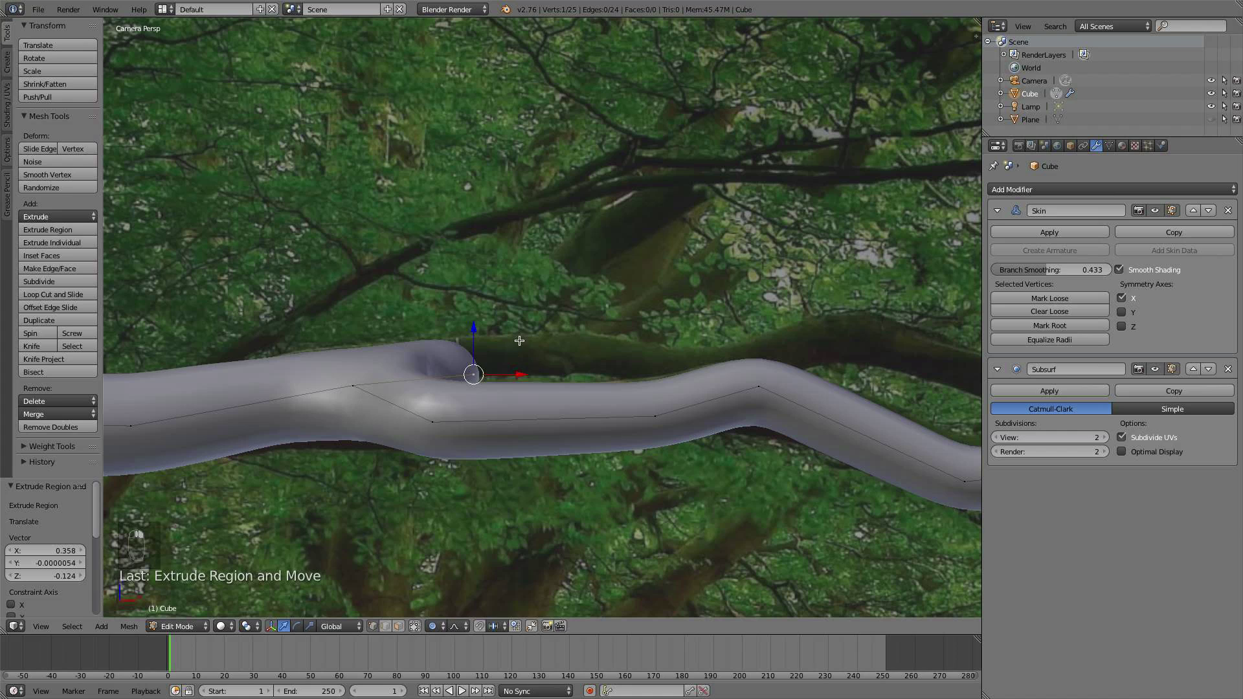
{"action": "key", "text": "e"}
{"action": "left_click", "coordinate": [645, 318]}
{"action": "key", "text": "ctrl+a"}
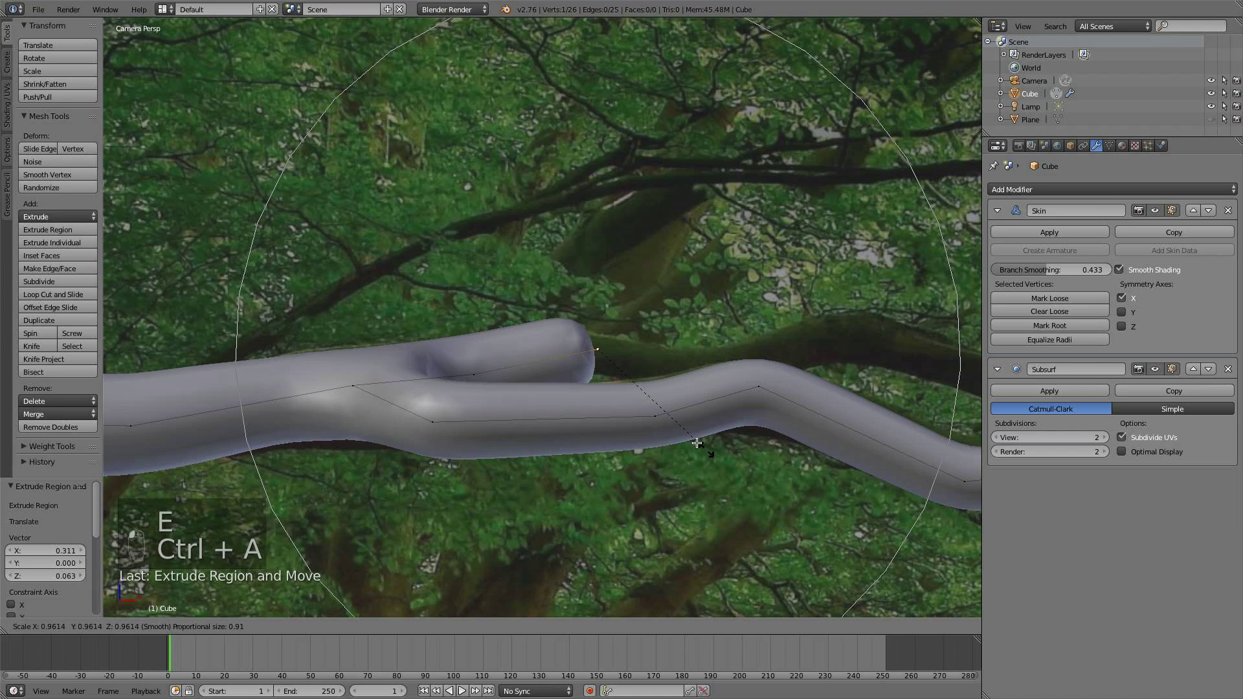
{"action": "scroll", "coordinate": [664, 420], "scroll_direction": "up", "scroll_amount": 5}
{"action": "left_click", "coordinate": [663, 421]}
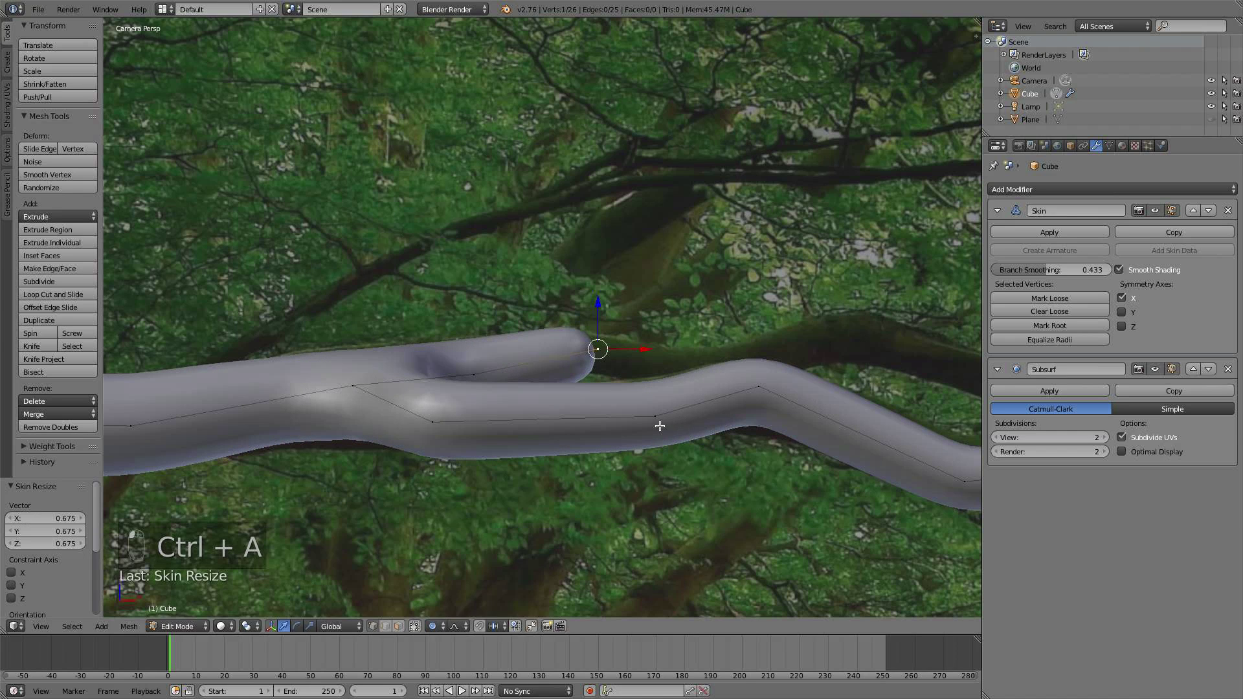
{"action": "key", "text": "g"}
{"action": "left_click", "coordinate": [616, 426]}
- Extrude the upper fork about 0.37 in X, scale the new vertex's skin radius by about 0.75 and lower it 0.024
{"action": "key", "text": "e"}
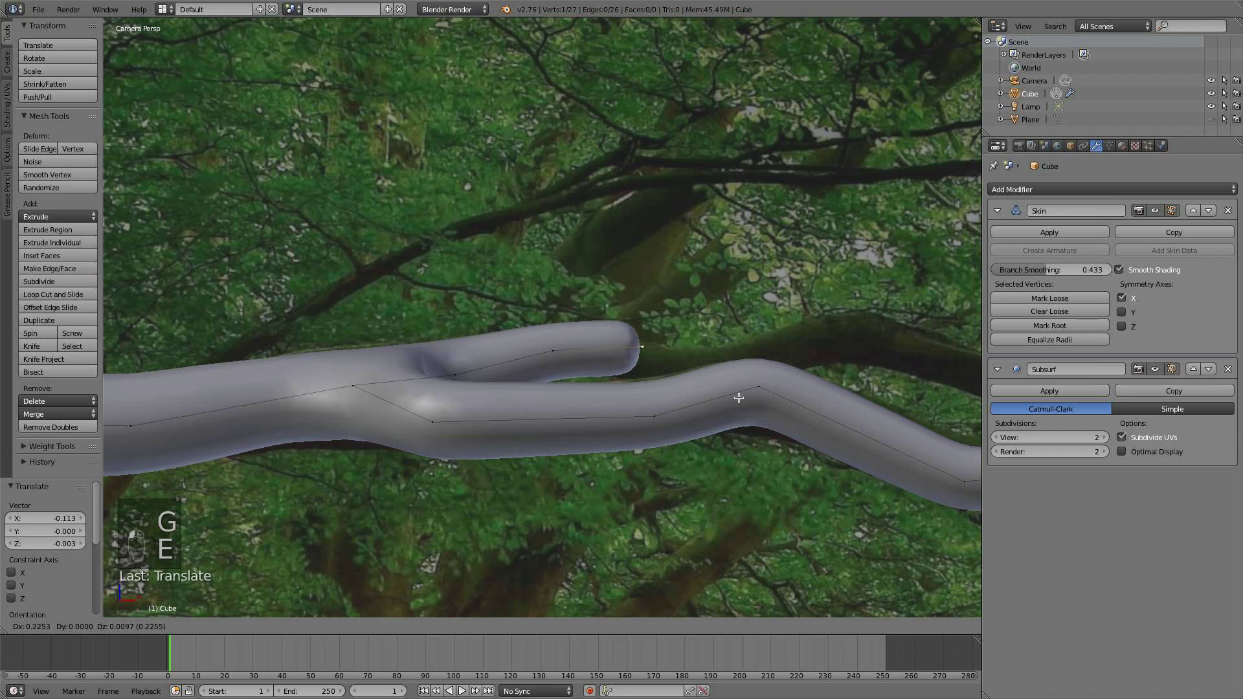
{"action": "left_click", "coordinate": [765, 409]}
{"action": "key", "text": "ctrl+a"}
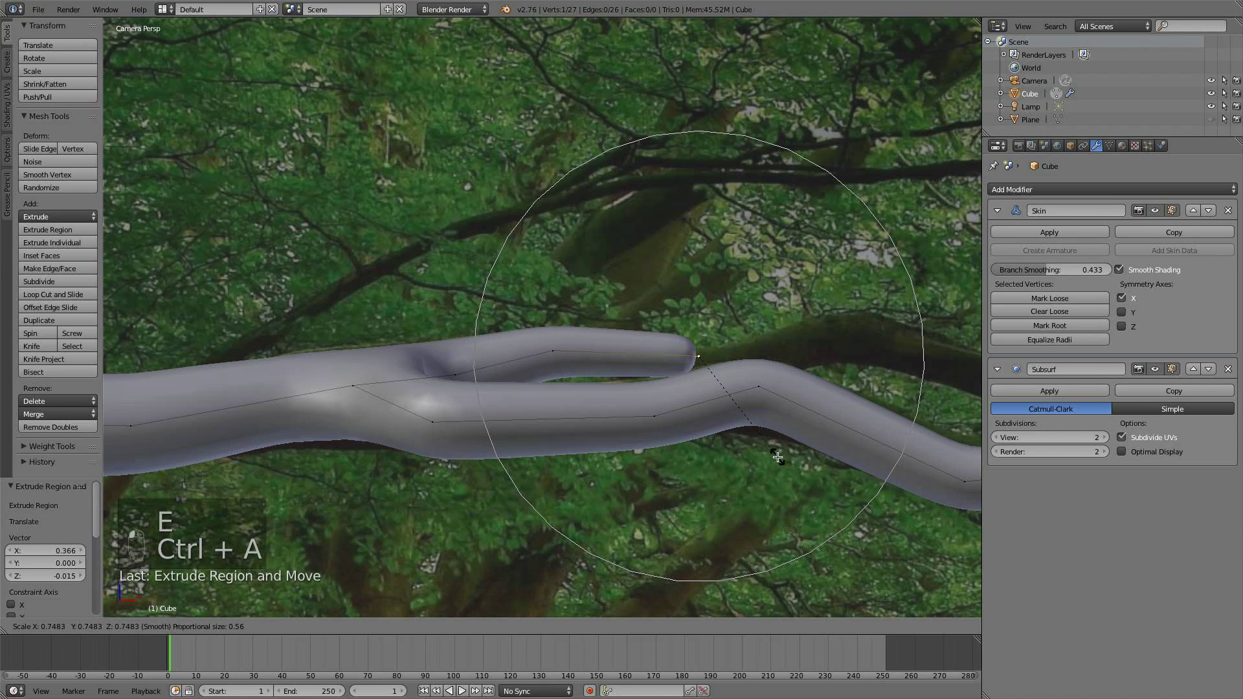
{"action": "left_click", "coordinate": [778, 457]}
{"action": "key", "text": "g"}
{"action": "left_click", "coordinate": [782, 467]}
- Extend the upper fork over the photographed bend with two vertices, about 0.44, 0.09 and 0.49, -0.18 in X and Z
{"action": "middle_click_drag", "start_coordinate": [772, 463], "coordinate": [581, 478], "text": "shift"}
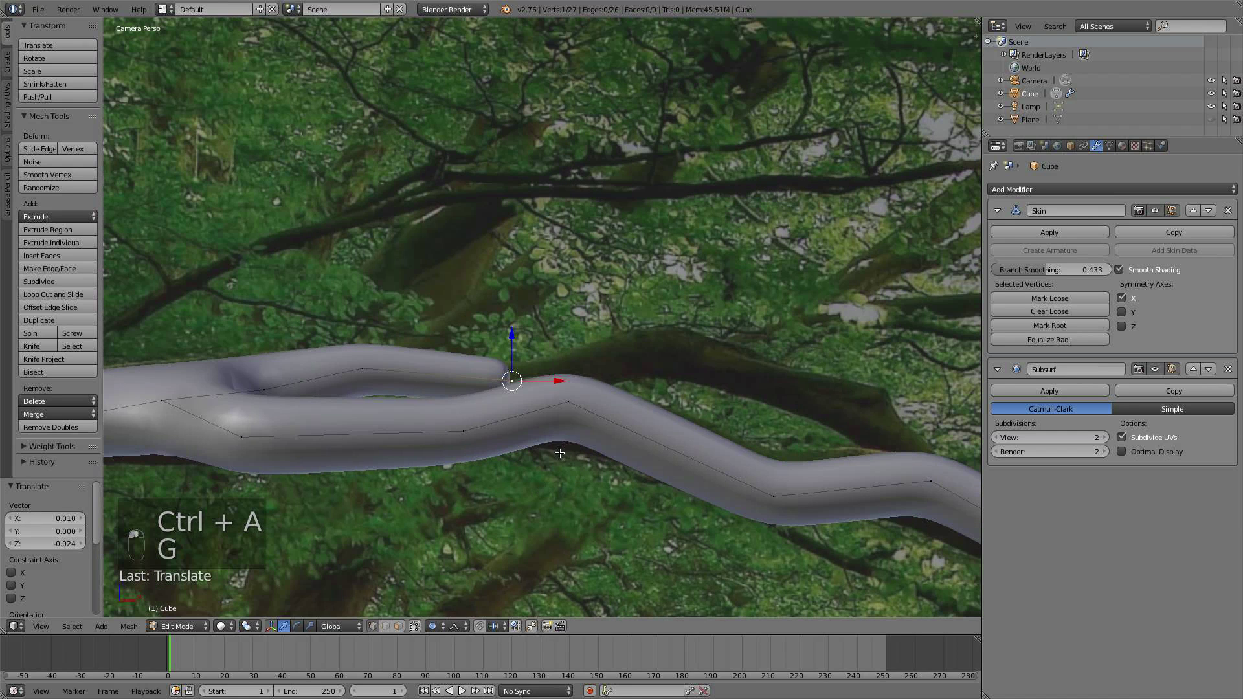
{"action": "key", "text": "e"}
{"action": "left_click", "coordinate": [658, 392]}
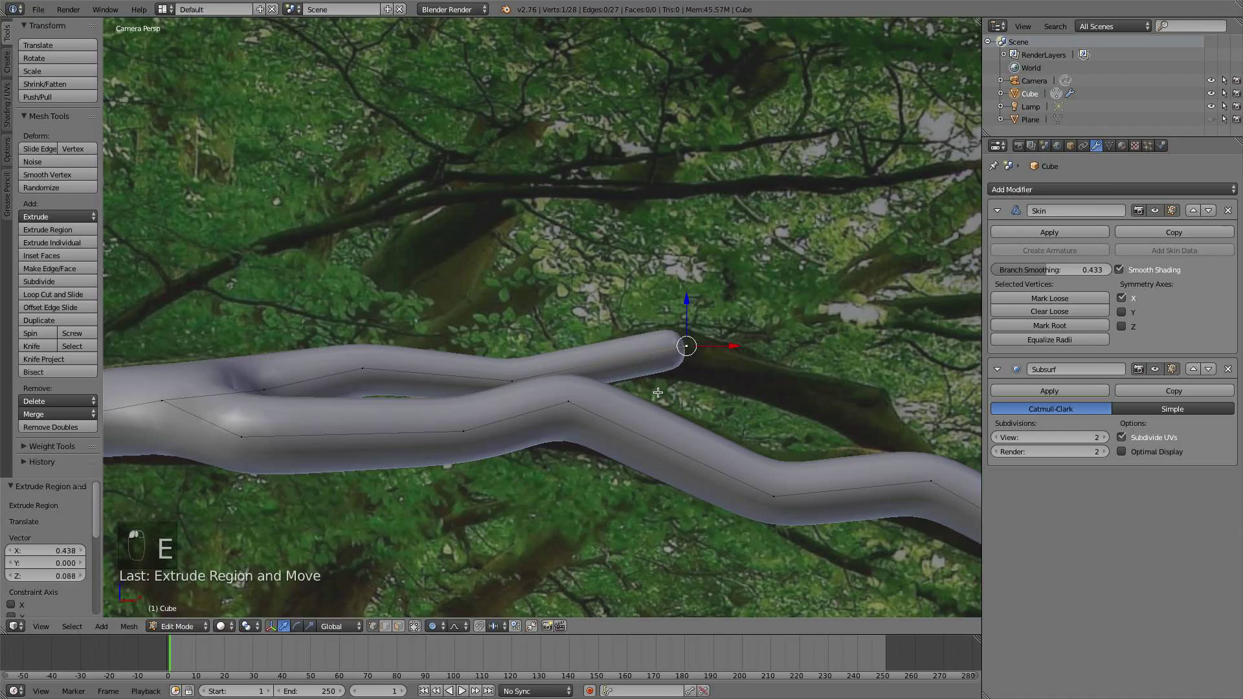
{"action": "middle_click_drag", "start_coordinate": [658, 393], "coordinate": [602, 373], "text": "shift"}
{"action": "key", "text": "e"}
{"action": "left_click", "coordinate": [797, 455]}
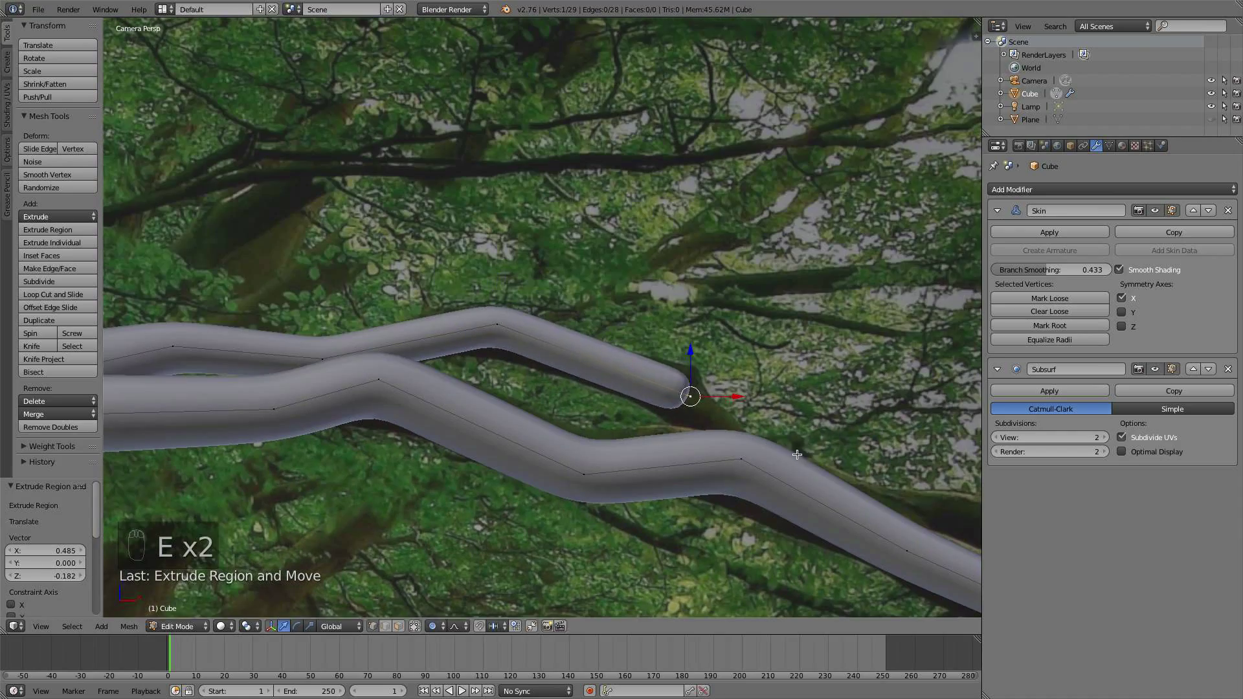
- Extrude a vertex from the upper fork's tip about 0.12 in X and 0.09 in Z over the photographed limb
{"action": "scroll", "coordinate": [794, 457], "scroll_direction": "down", "scroll_amount": 12}
{"action": "middle_click_drag", "start_coordinate": [769, 464], "coordinate": [570, 360], "text": "shift"}
{"action": "scroll", "coordinate": [738, 382], "scroll_direction": "up", "scroll_amount": 12}
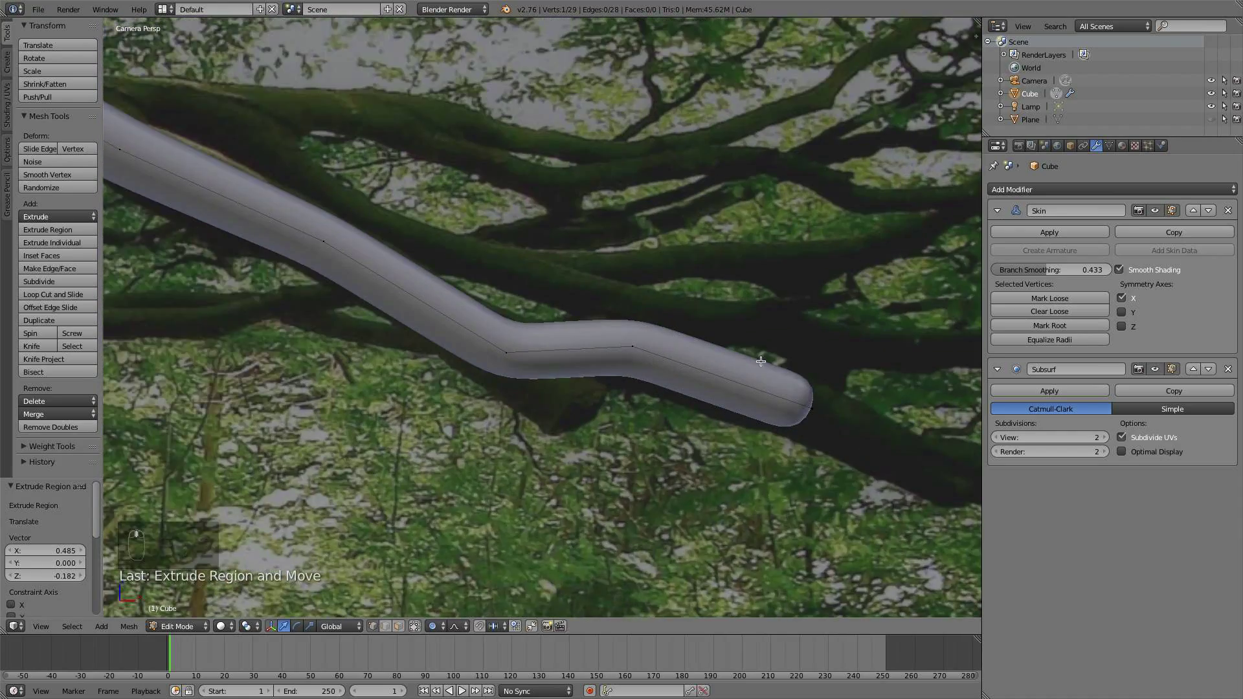
{"action": "middle_click_drag", "start_coordinate": [761, 361], "coordinate": [505, 296], "text": "shift"}
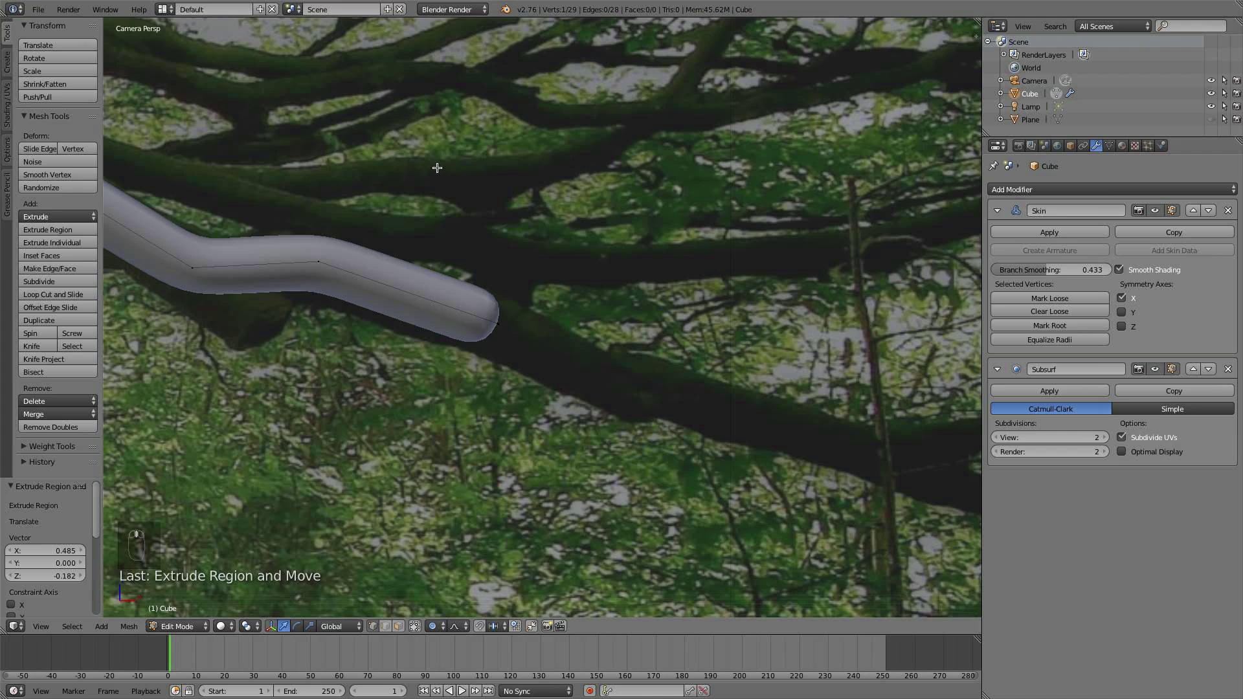
{"action": "scroll", "coordinate": [433, 165], "scroll_direction": "down", "scroll_amount": 5}
{"action": "middle_click_drag", "start_coordinate": [428, 162], "coordinate": [460, 198], "text": "shift"}
{"action": "scroll", "coordinate": [467, 204], "scroll_direction": "up", "scroll_amount": 3}
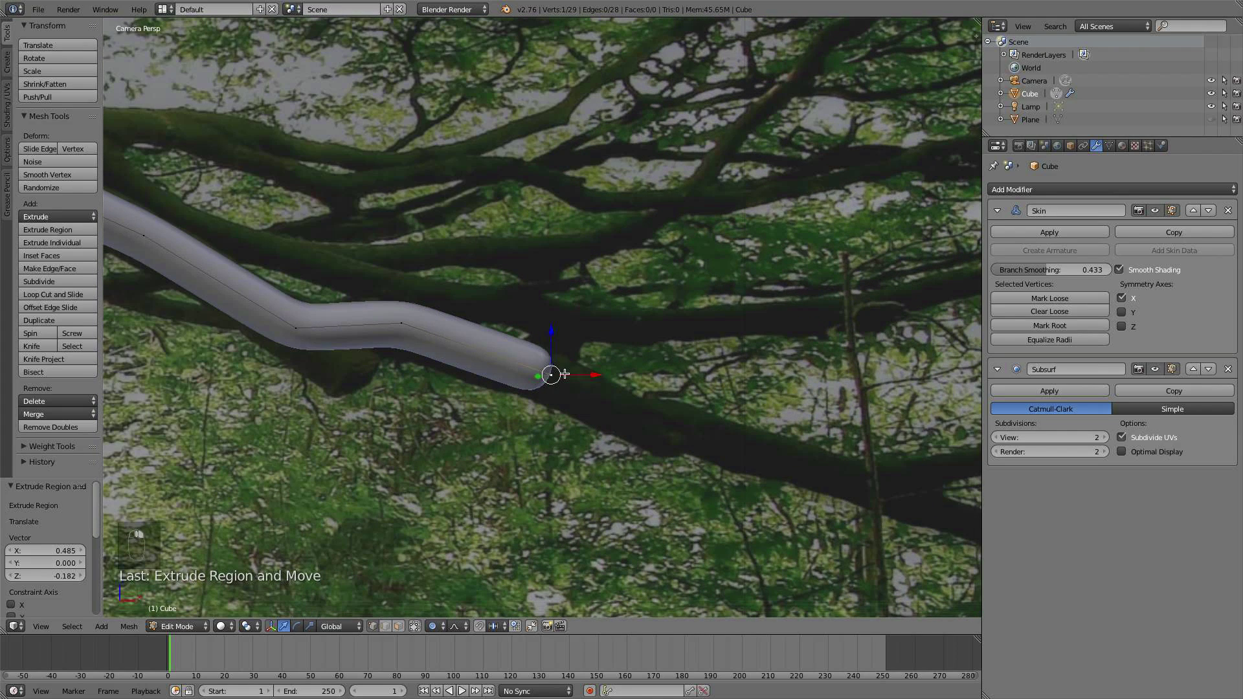
{"action": "key", "text": "e"}
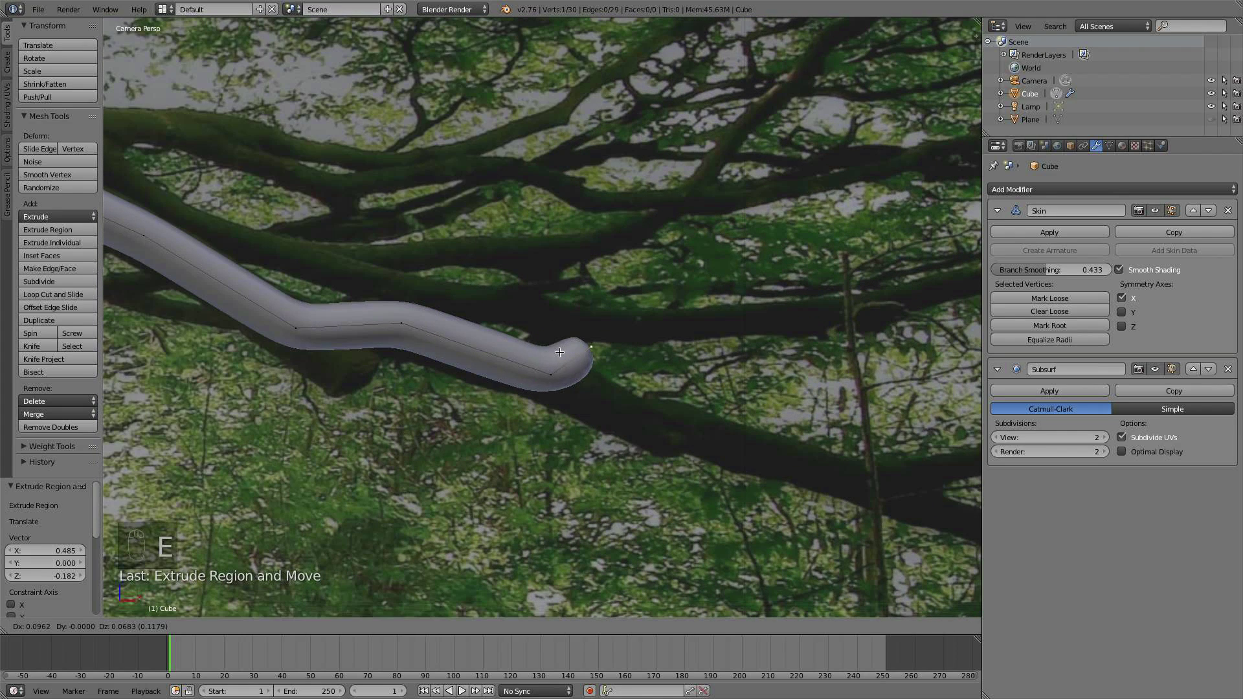
{"action": "left_click", "coordinate": [526, 367]}
- Extrude the fork's new end vertex sideways, about 0.02 in X, 0.23 in Y and 0.02 in Z
{"action": "middle_click_drag", "start_coordinate": [525, 367], "coordinate": [551, 388]}
{"action": "scroll", "coordinate": [551, 388], "scroll_direction": "up", "scroll_amount": 3}
{"action": "scroll", "coordinate": [499, 420], "scroll_direction": "up", "scroll_amount": 2}
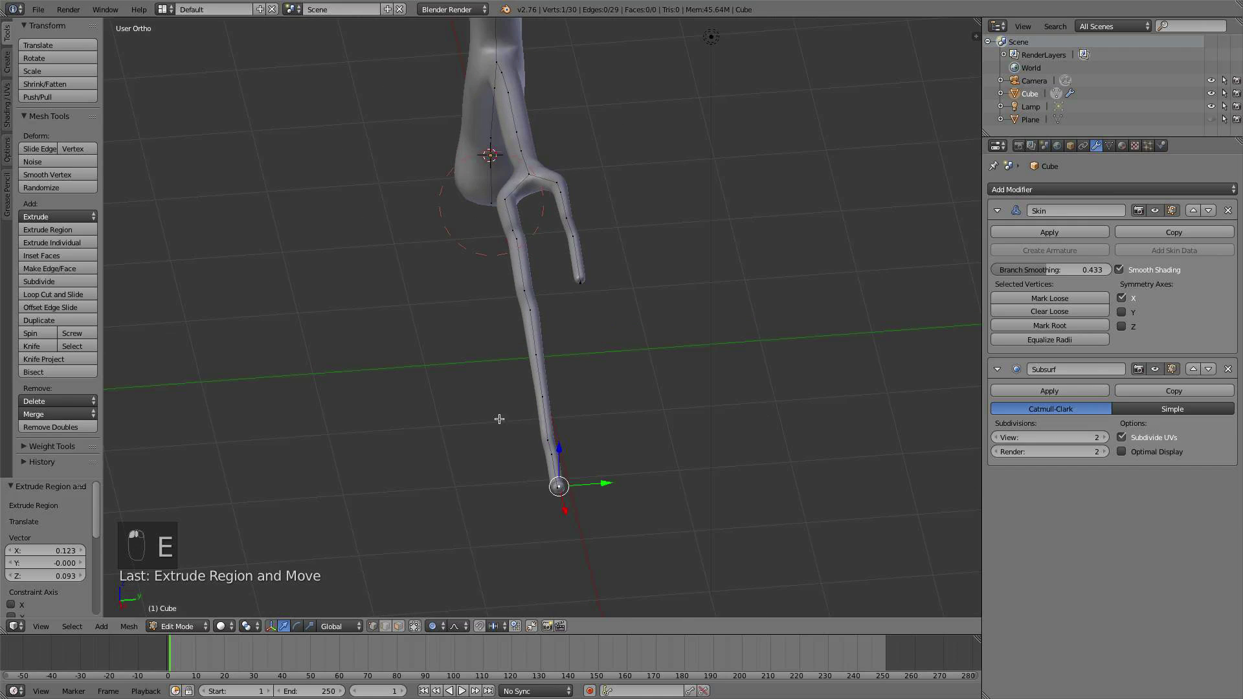
{"action": "middle_click_drag", "start_coordinate": [631, 463], "coordinate": [652, 383], "text": "shift"}
{"action": "scroll", "coordinate": [653, 383], "scroll_direction": "up", "scroll_amount": 3}
{"action": "key", "text": "e"}
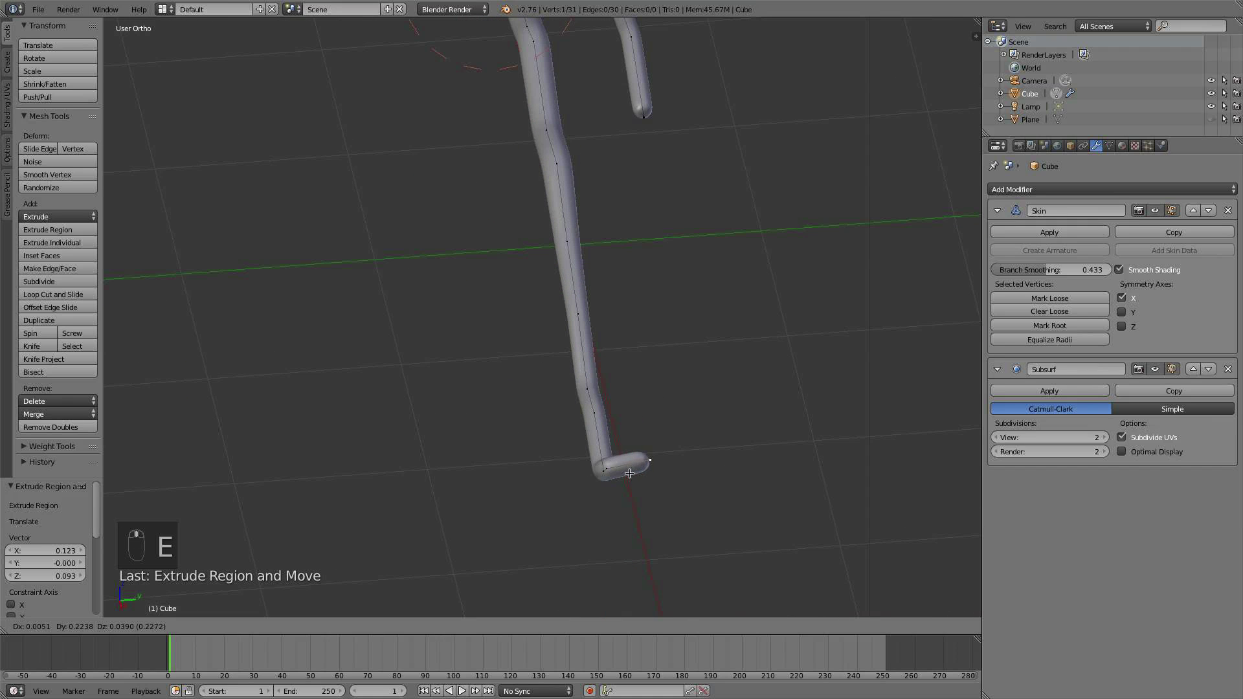
{"action": "left_click", "coordinate": [631, 477]}
- Move the tip of the trunk's short upper branch 0.659 along Y and return to the camera view
{"action": "scroll", "coordinate": [630, 470], "scroll_direction": "down", "scroll_amount": 4}
{"action": "scroll", "coordinate": [611, 337], "scroll_direction": "up", "scroll_amount": 3}
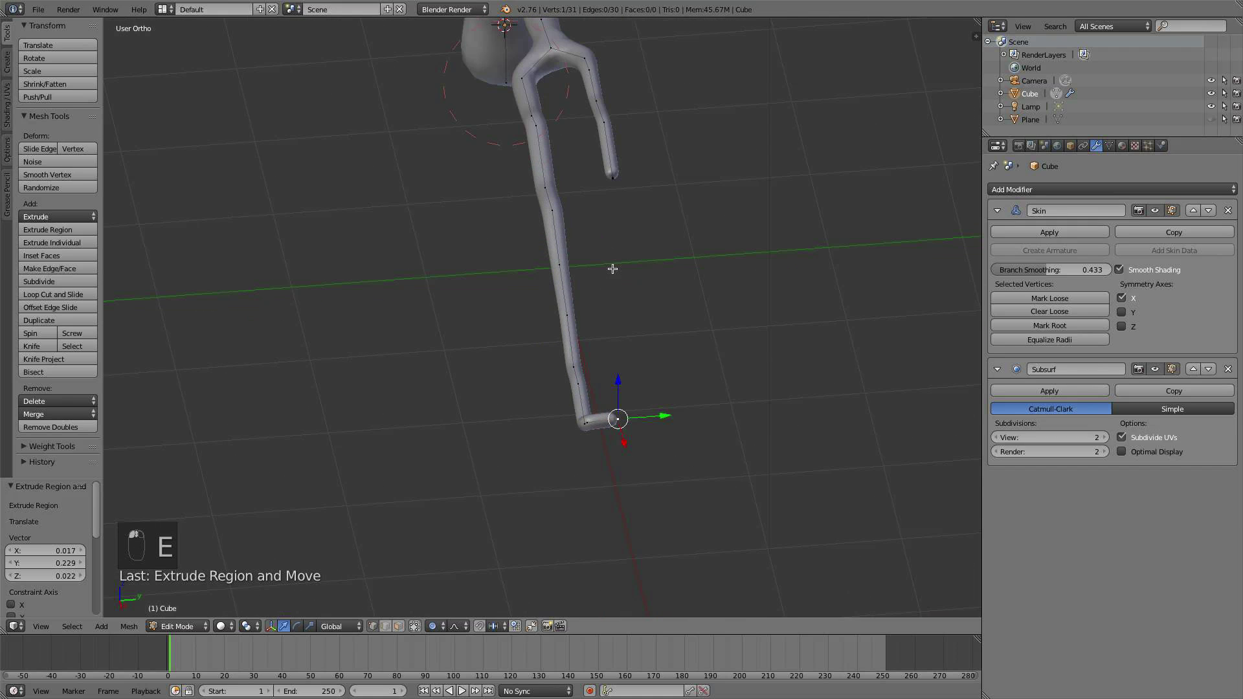
{"action": "middle_click_drag", "start_coordinate": [597, 231], "coordinate": [617, 351], "text": "shift"}
{"action": "scroll", "coordinate": [631, 179], "scroll_direction": "down", "scroll_amount": 4}
{"action": "middle_click_drag", "start_coordinate": [584, 204], "coordinate": [647, 229]}
{"action": "middle_click_drag", "start_coordinate": [594, 267], "coordinate": [529, 283]}
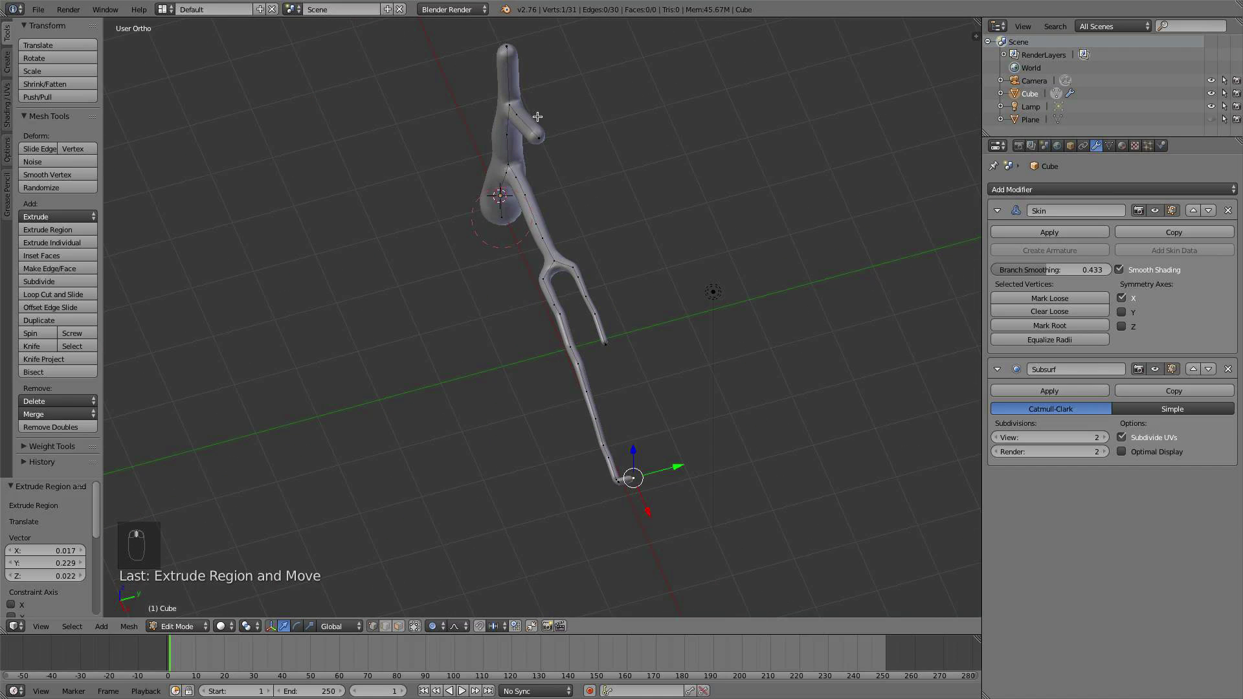
{"action": "left_click_drag", "start_coordinate": [588, 129], "coordinate": [629, 111]}
{"action": "scroll", "coordinate": [615, 119], "scroll_direction": "down", "scroll_amount": 11}
{"action": "middle_click_drag", "start_coordinate": [547, 195], "coordinate": [639, 185]}
{"action": "key", "text": "KP_0"}
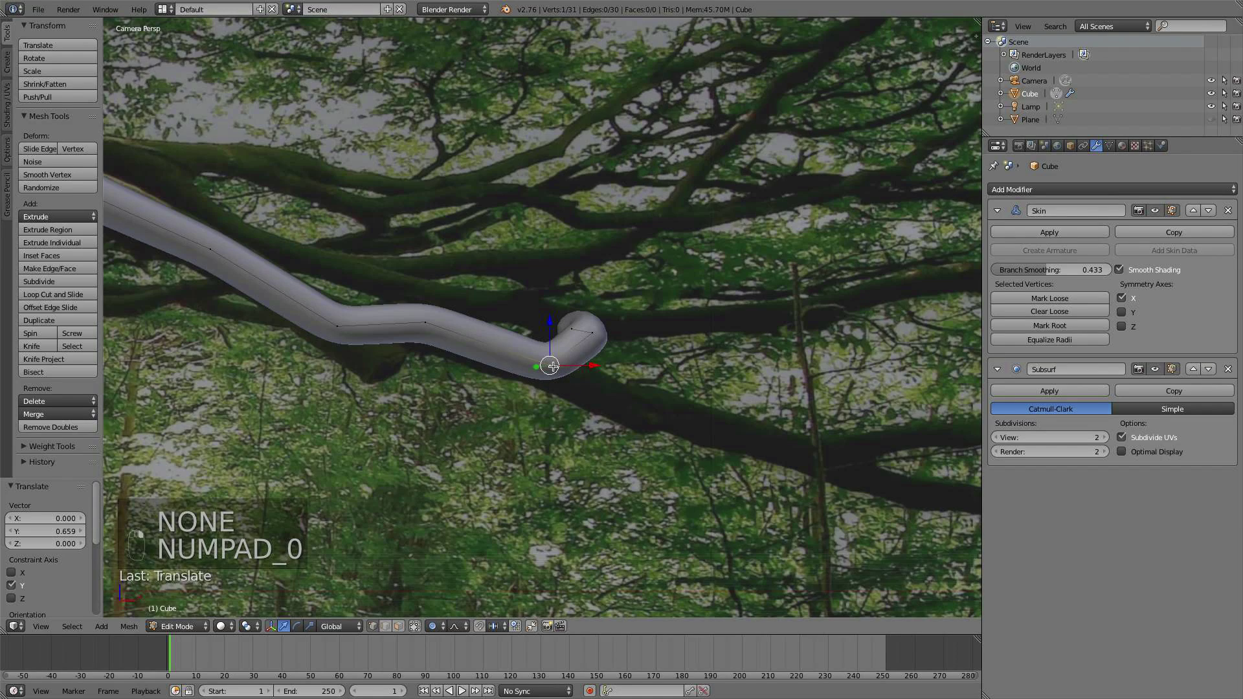
- At the branch bend, extrude a prong of two vertices, about 0.07, -0.04 and 0.09, -0.04 in X and Z, and a downward stub about -0.20 in Z
{"action": "middle_click_drag", "start_coordinate": [553, 366], "coordinate": [444, 320], "text": "shift"}
{"action": "scroll", "coordinate": [444, 321], "scroll_direction": "up", "scroll_amount": 2}
{"action": "key", "text": "e"}
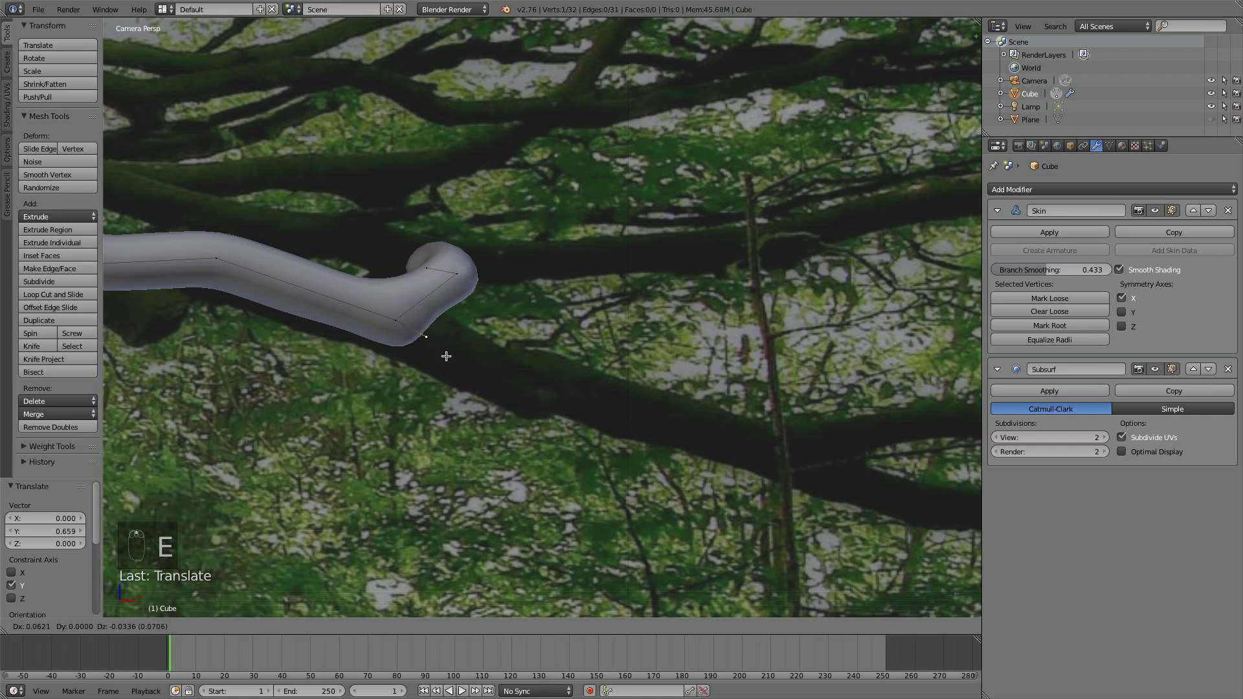
{"action": "left_click", "coordinate": [452, 355]}
{"action": "key", "text": "e"}
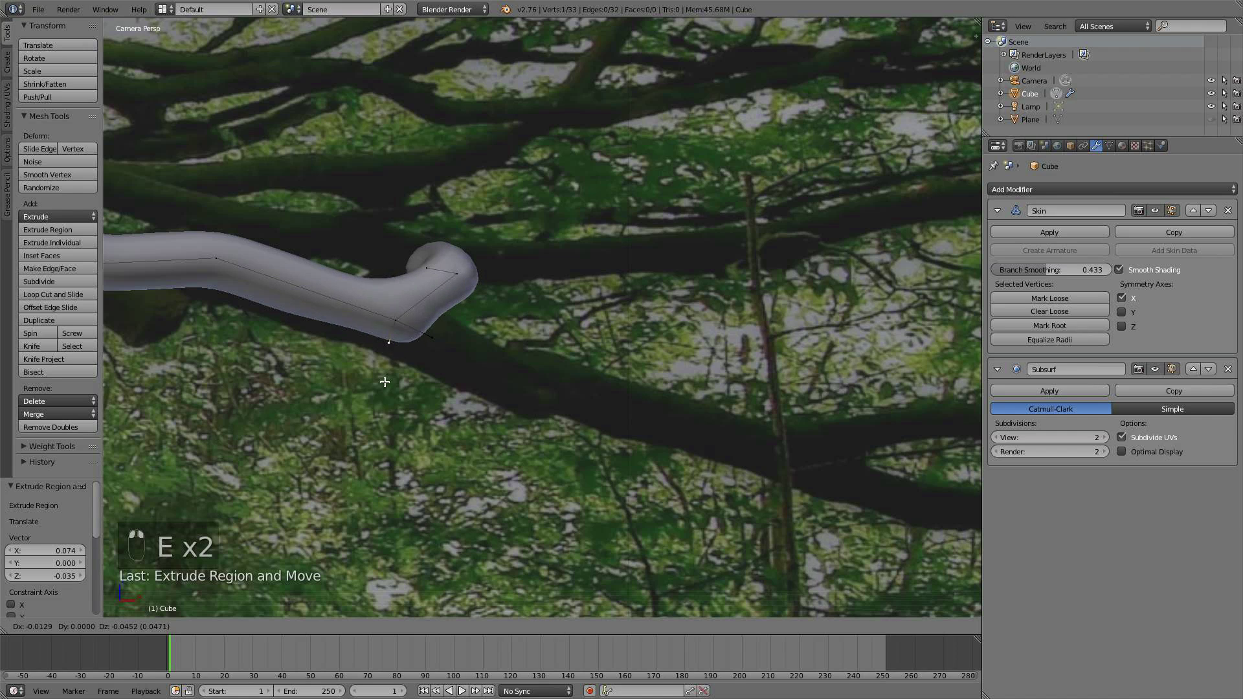
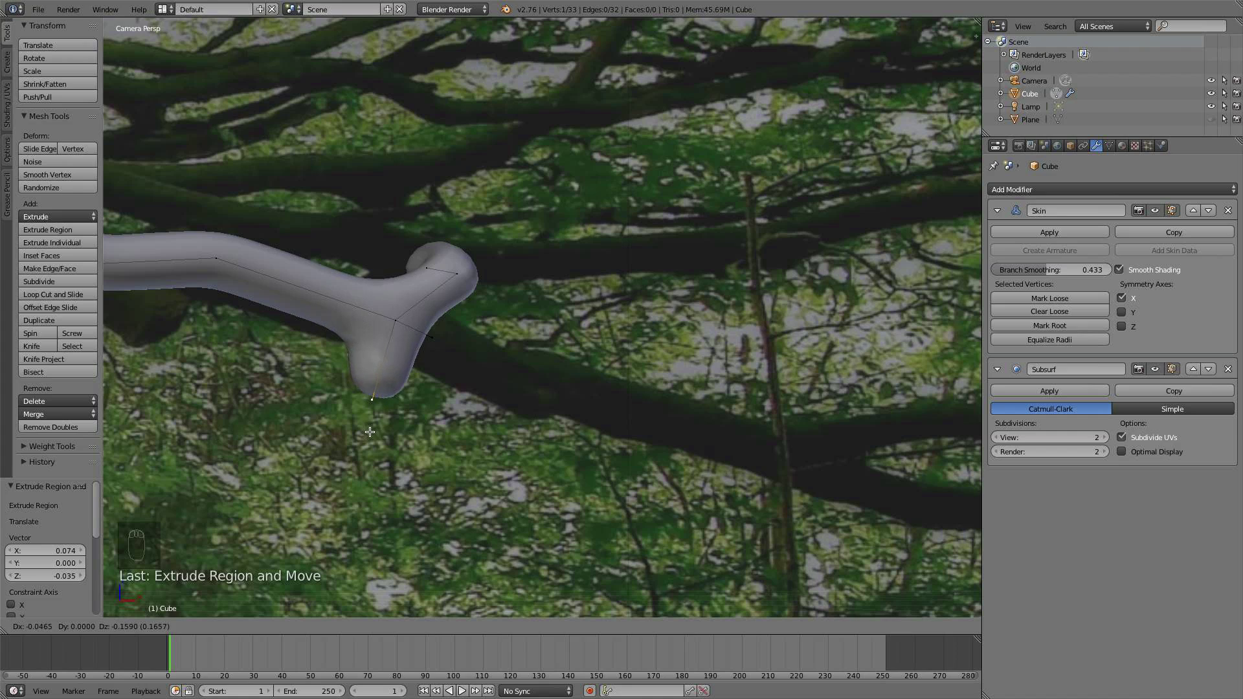
{"action": "left_click", "coordinate": [382, 457]}
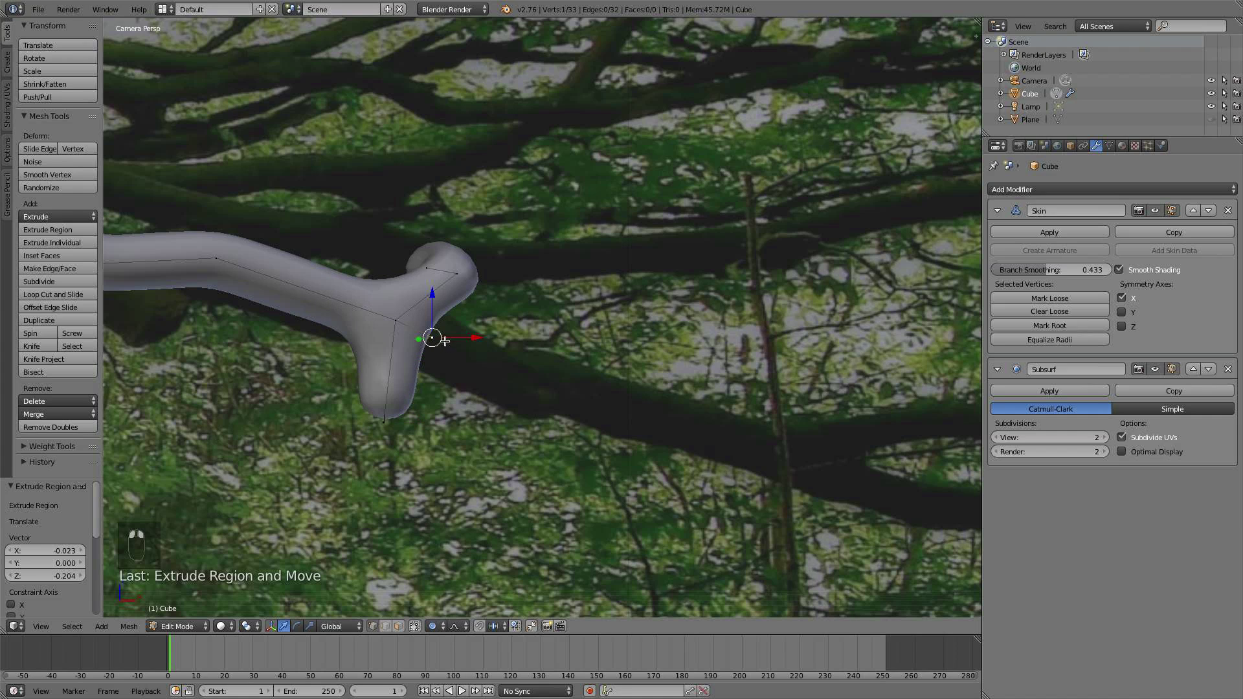
{"action": "key", "text": "e"}
{"action": "left_click", "coordinate": [478, 355]}
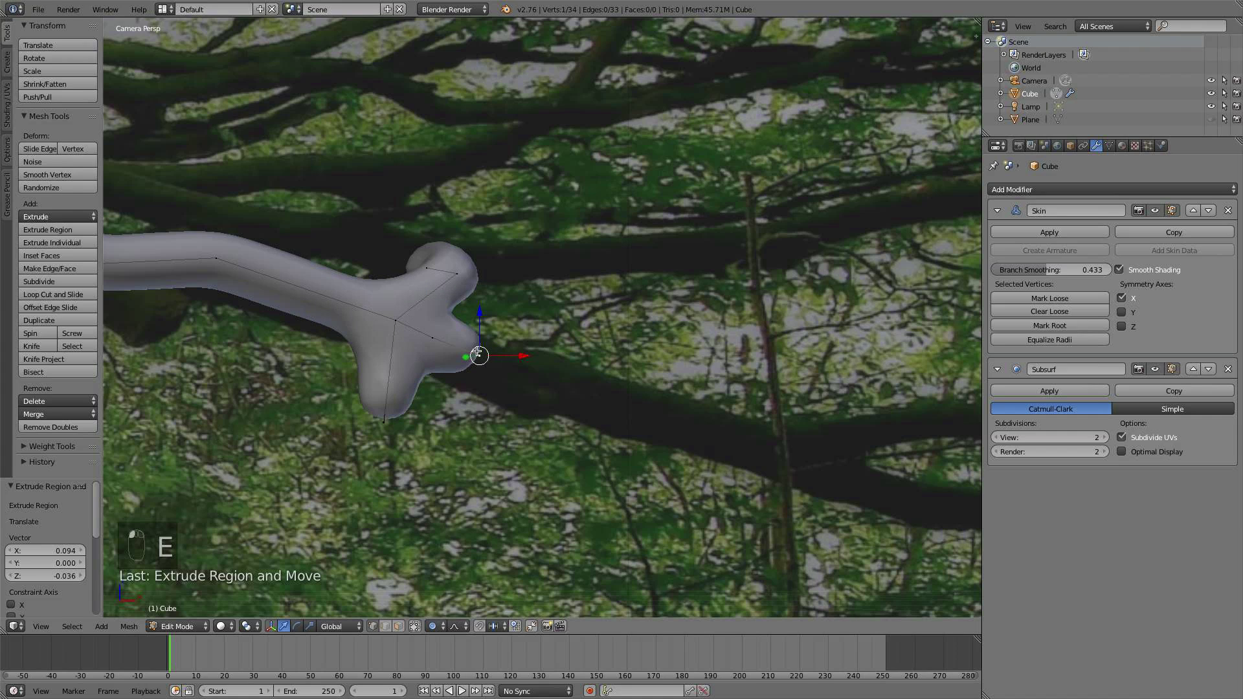
- Subdivide the downward stub's edge and try to move its new middle vertex
{"action": "left_click", "coordinate": [382, 414], "text": "shift"}
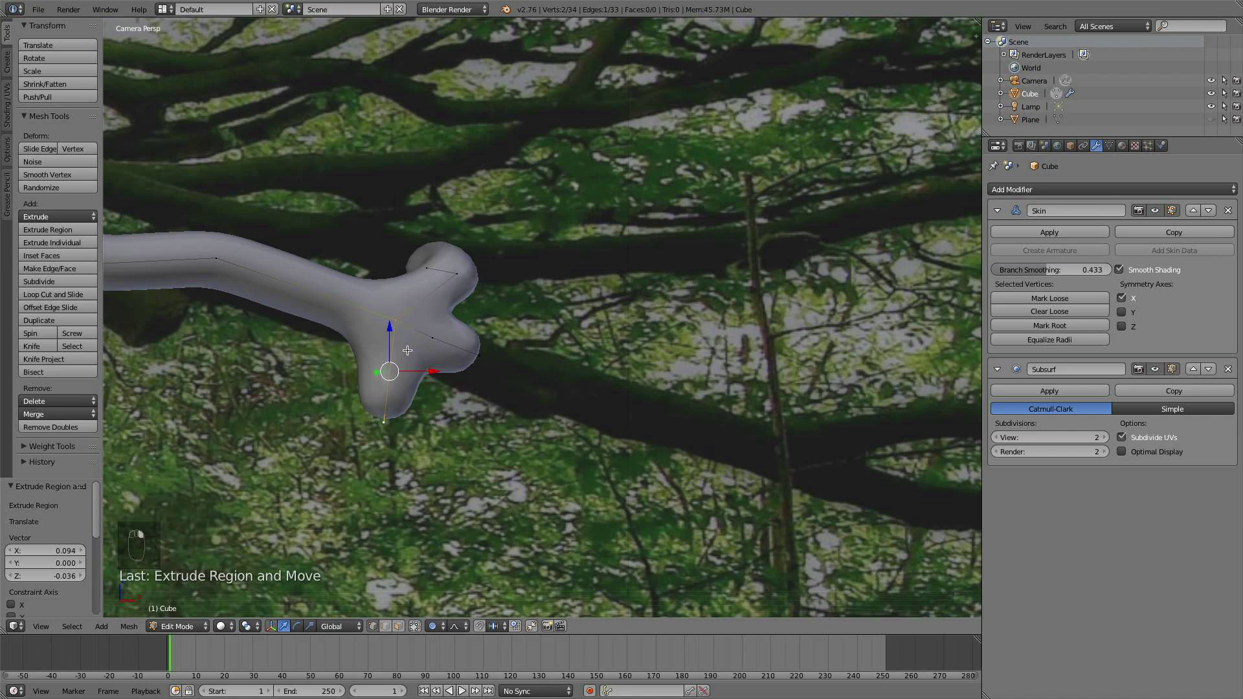
{"action": "scroll", "coordinate": [428, 342], "scroll_direction": "up", "scroll_amount": 2}
{"action": "key", "text": "w"}
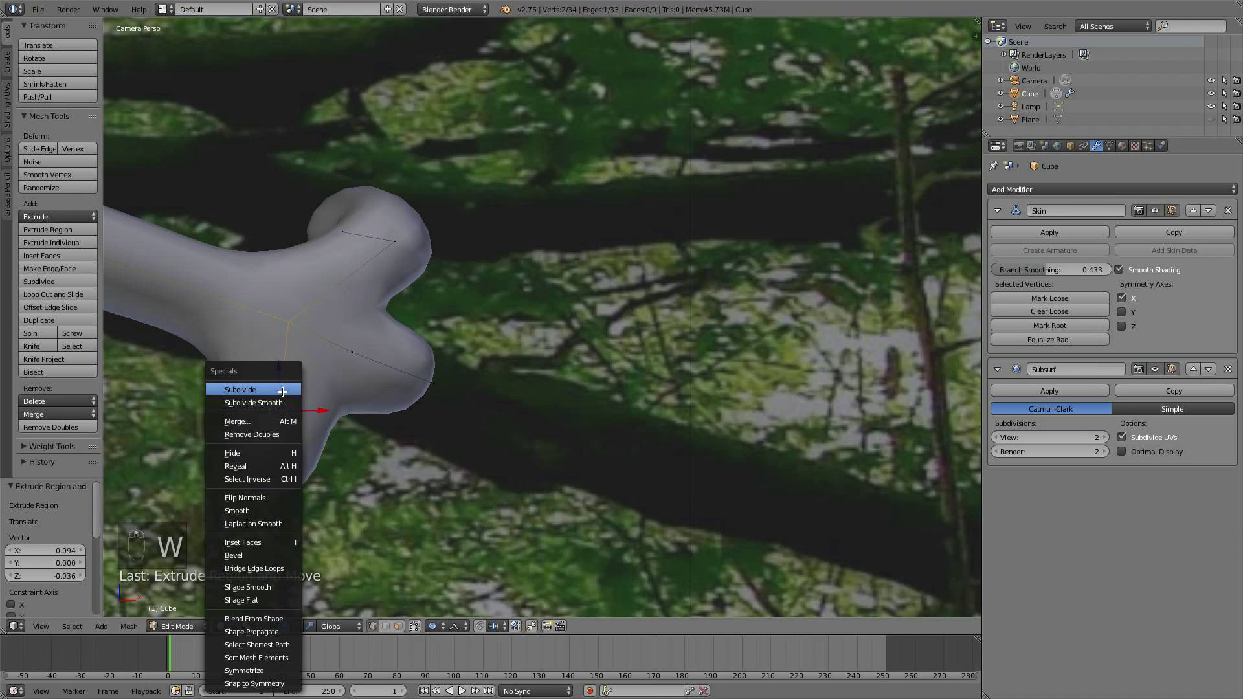
{"action": "left_click", "coordinate": [281, 390]}
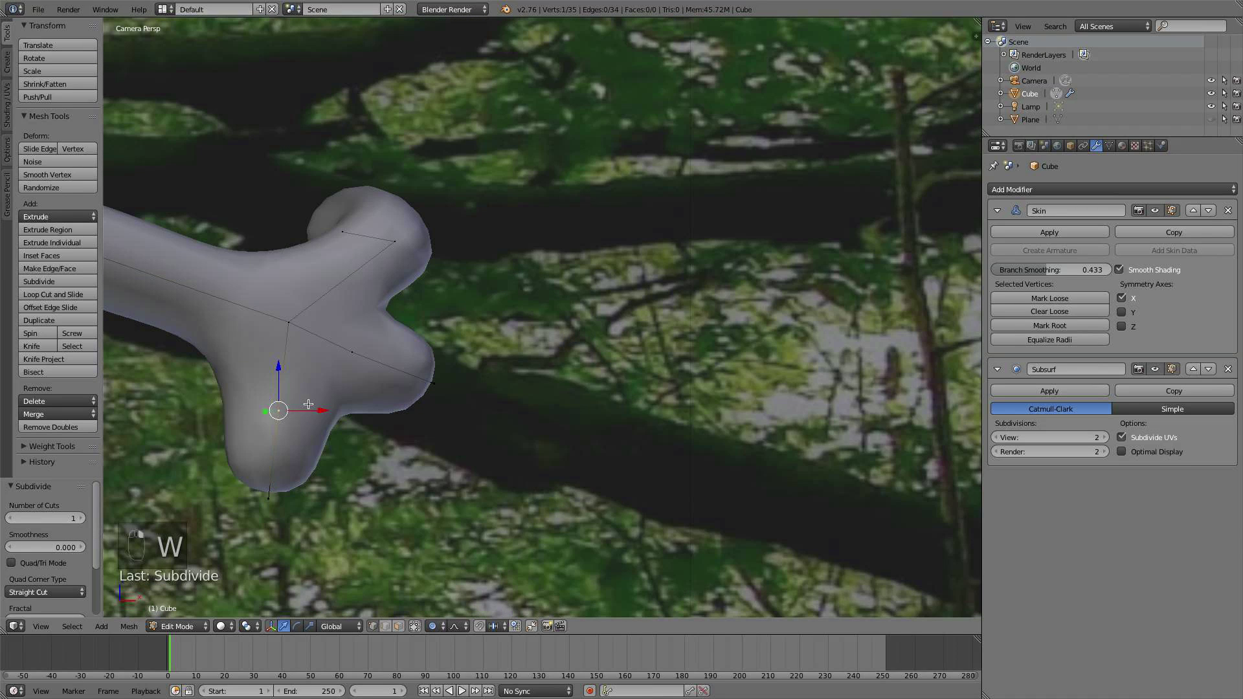
{"action": "key", "text": "g"}
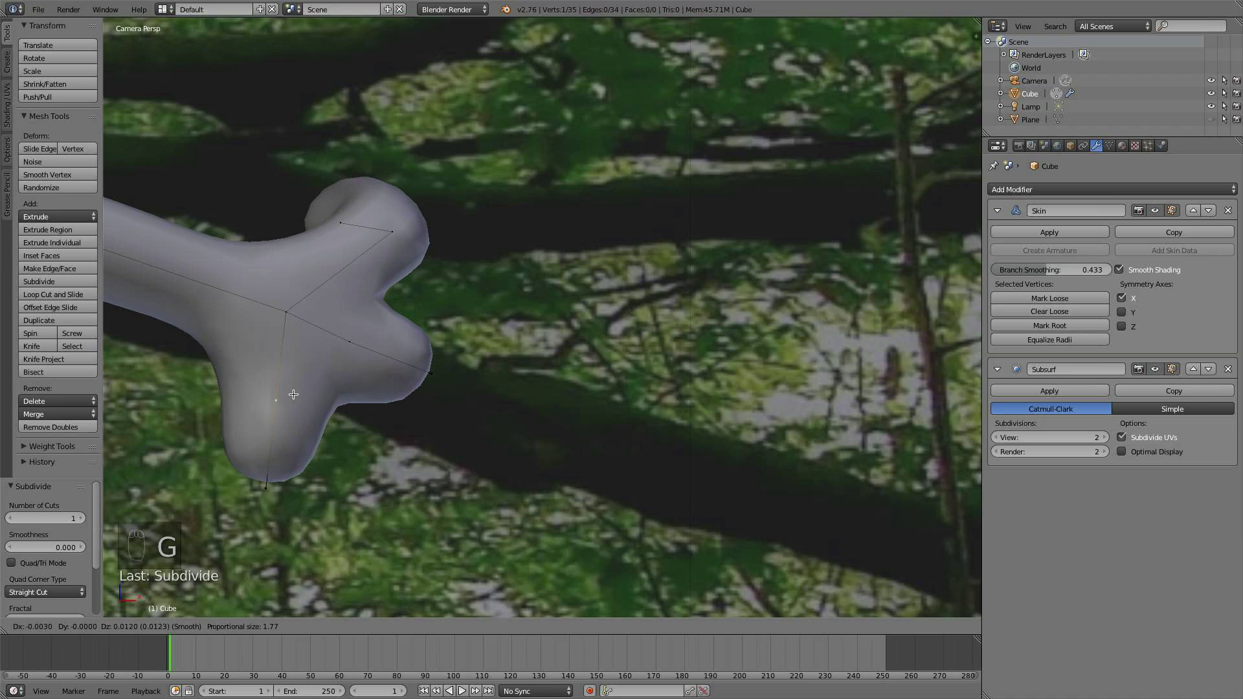
{"action": "right_click", "coordinate": [296, 414]}
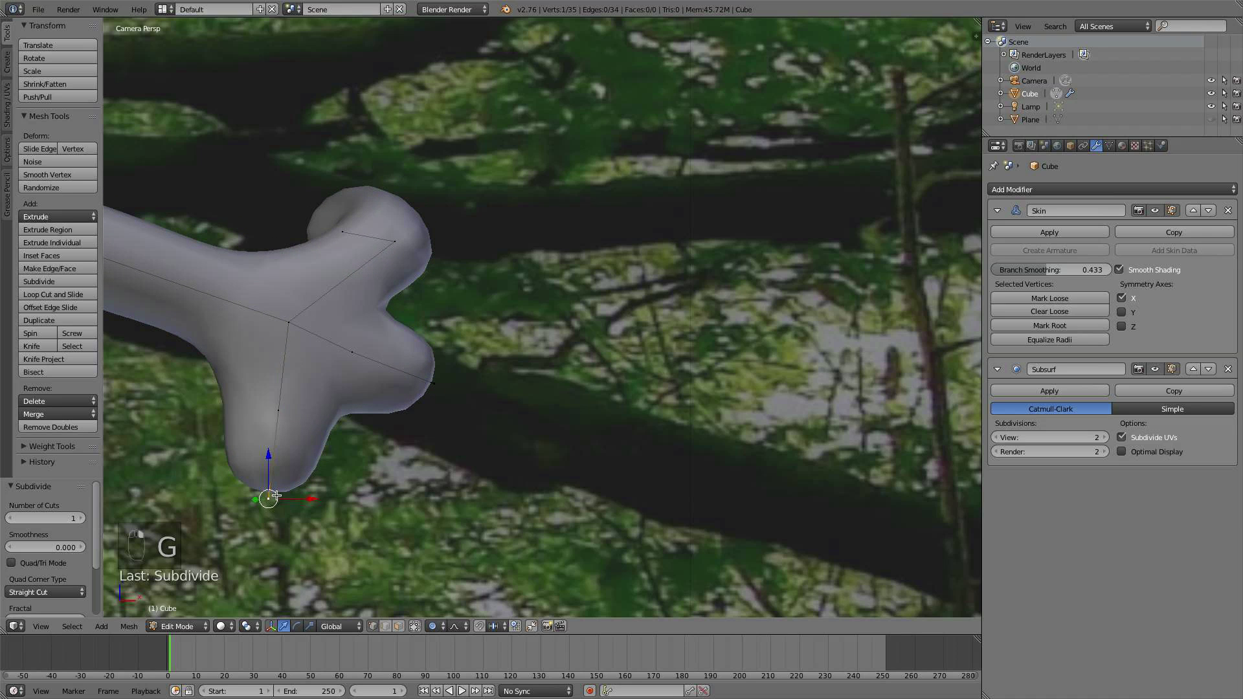
- Undo the last stub edits and delete the downward stub's vertices
{"action": "scroll", "coordinate": [317, 484], "scroll_direction": "down", "scroll_amount": 3}
{"action": "key", "text": "super+z"}
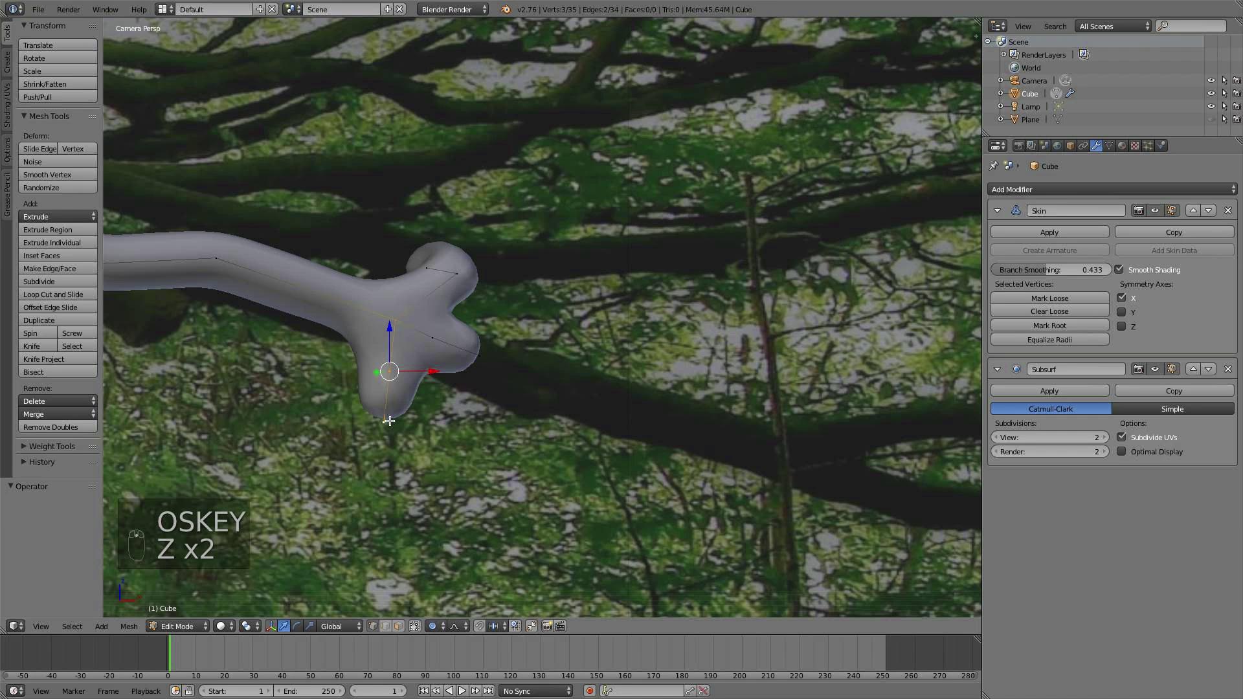
{"action": "key", "text": "x"}
{"action": "left_click", "coordinate": [396, 378]}
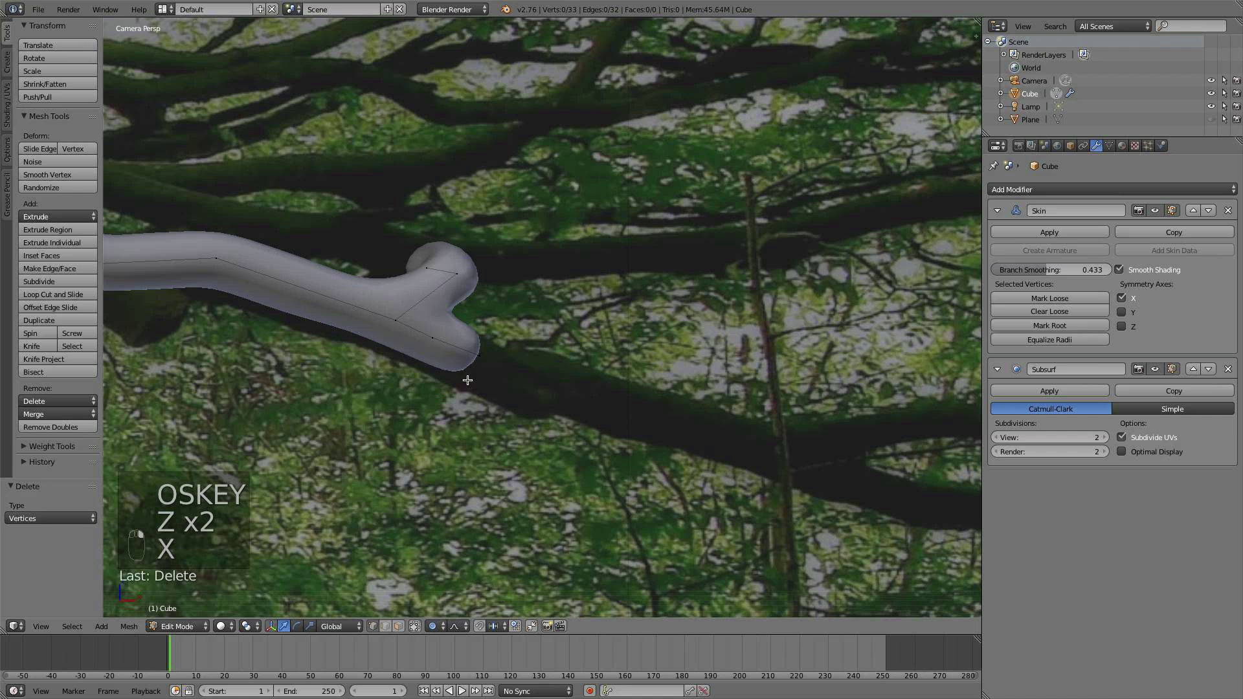
- Move the lower prong's tip vertex along the photographed limb with smooth proportional editing
{"action": "key", "text": "g"}
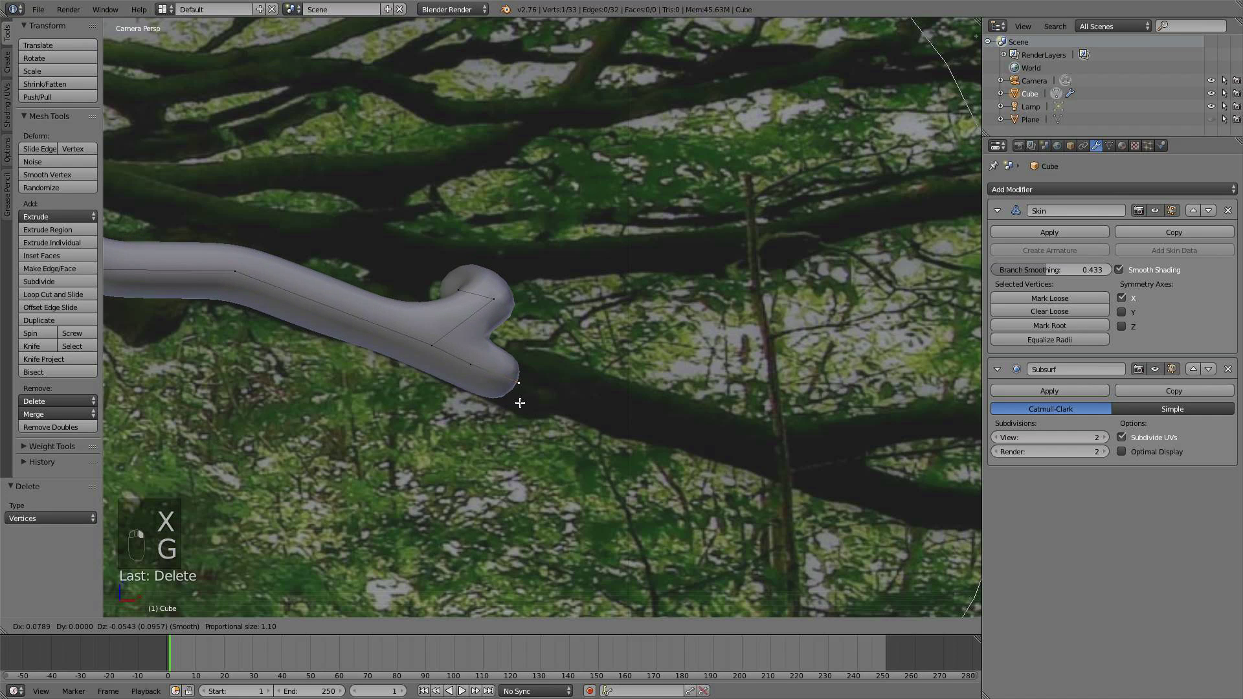
- Extrude the branch tip twice along the reference limb, about 0.229 and 0.473 in X, and scale the end's skin by about 0.889
{"action": "right_click", "coordinate": [520, 396]}
{"action": "key", "text": "e"}
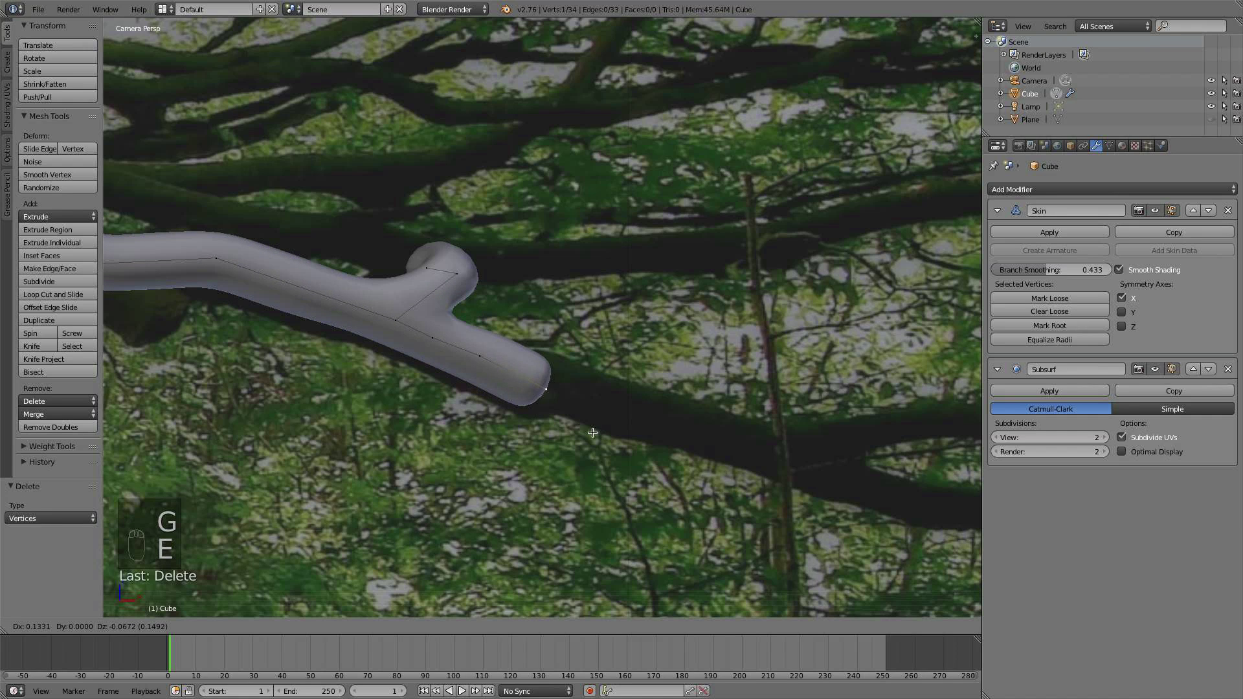
{"action": "left_click", "coordinate": [638, 443]}
{"action": "middle_click_drag", "start_coordinate": [664, 461], "coordinate": [537, 448], "text": "shift"}
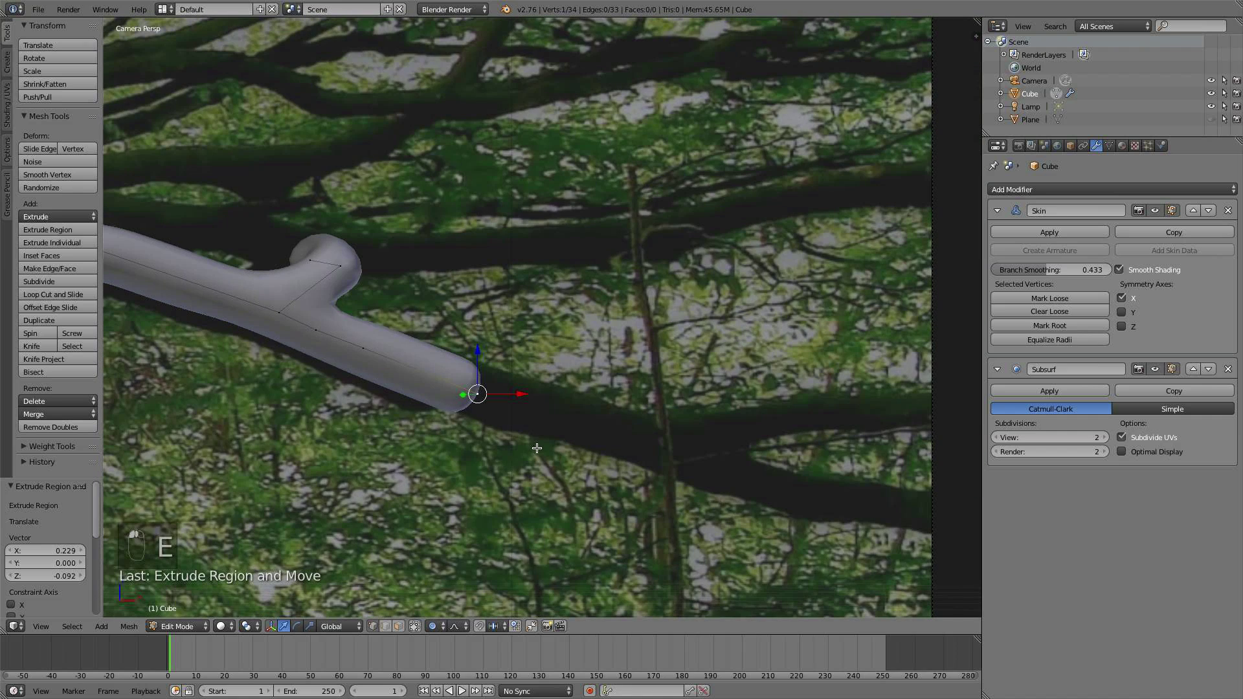
{"action": "key", "text": "e"}
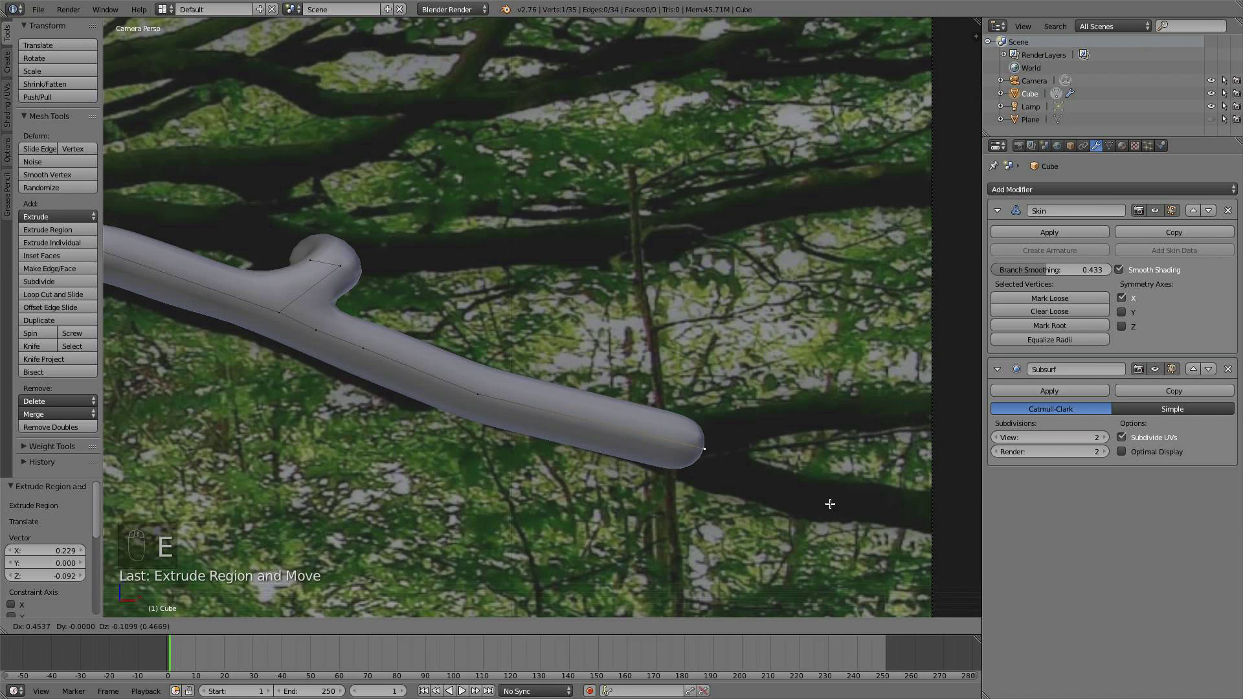
{"action": "left_click", "coordinate": [816, 507]}
{"action": "key", "text": "ctrl+a"}
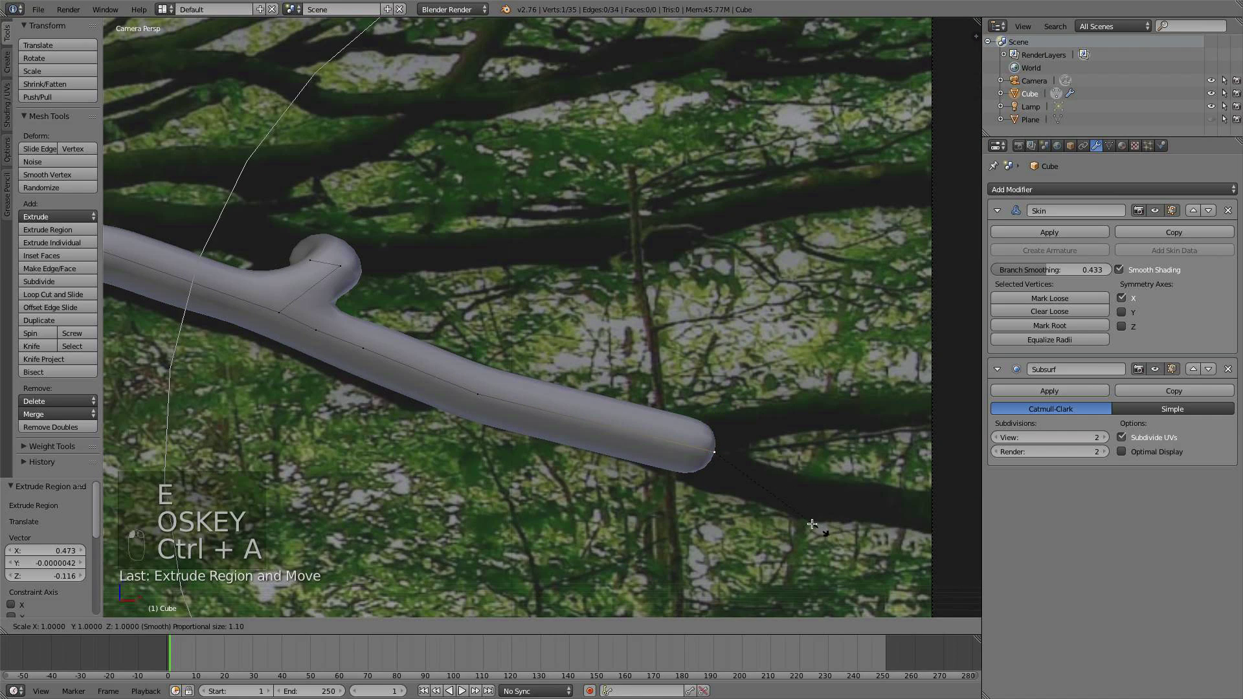
{"action": "left_click", "coordinate": [805, 519]}
- Extrude the fork's upper twig in two segments past the image edge and scale the skin at its tip by about 0.722
{"action": "key", "text": "e"}
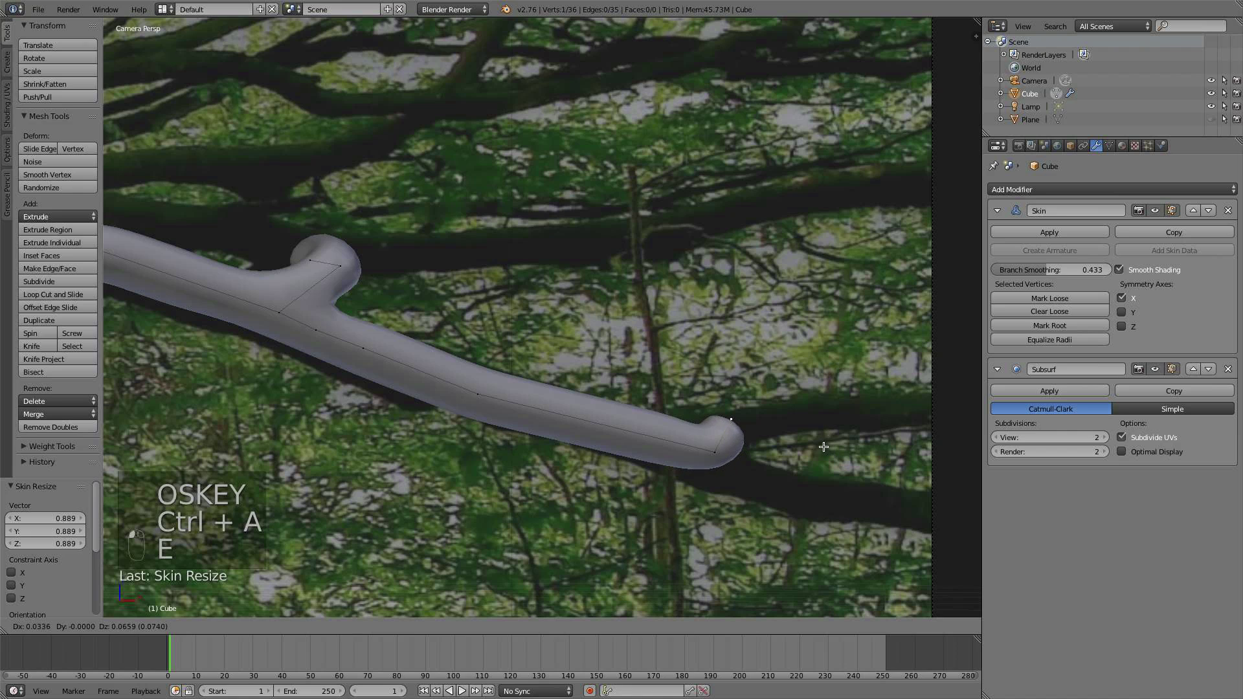
{"action": "left_click", "coordinate": [824, 447]}
{"action": "key", "text": "e"}
{"action": "left_click", "coordinate": [204, 422]}
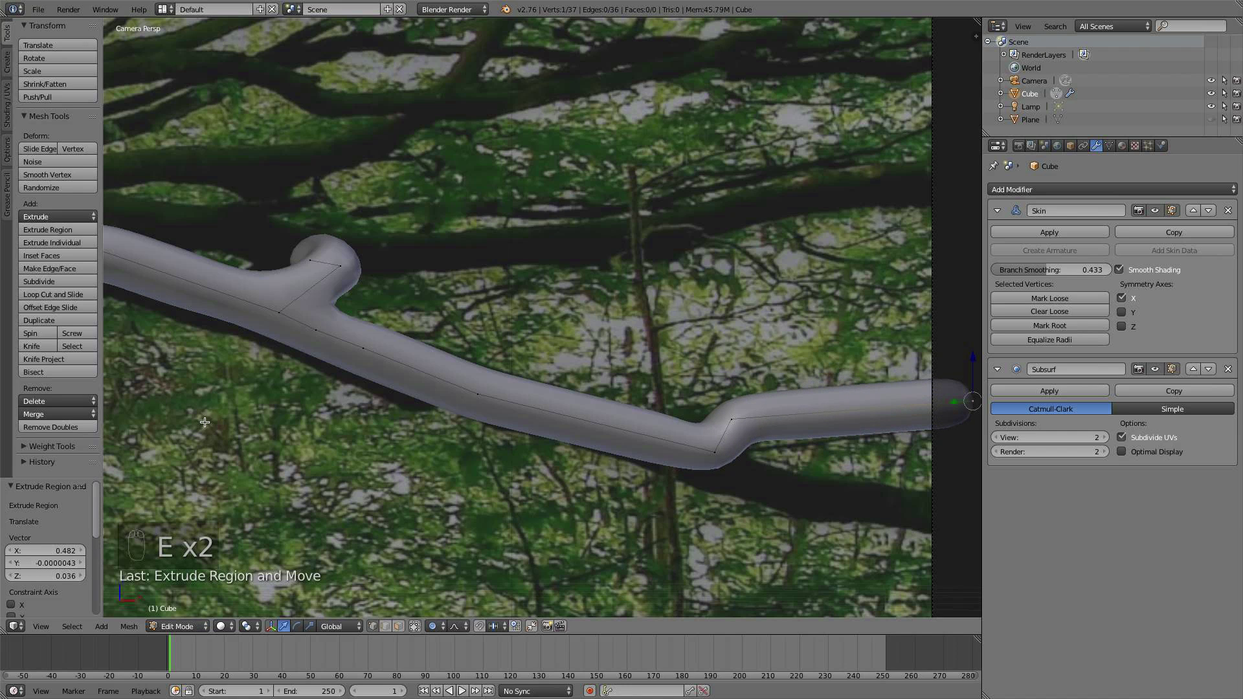
{"action": "middle_click_drag", "start_coordinate": [194, 439], "coordinate": [98, 417], "text": "shift"}
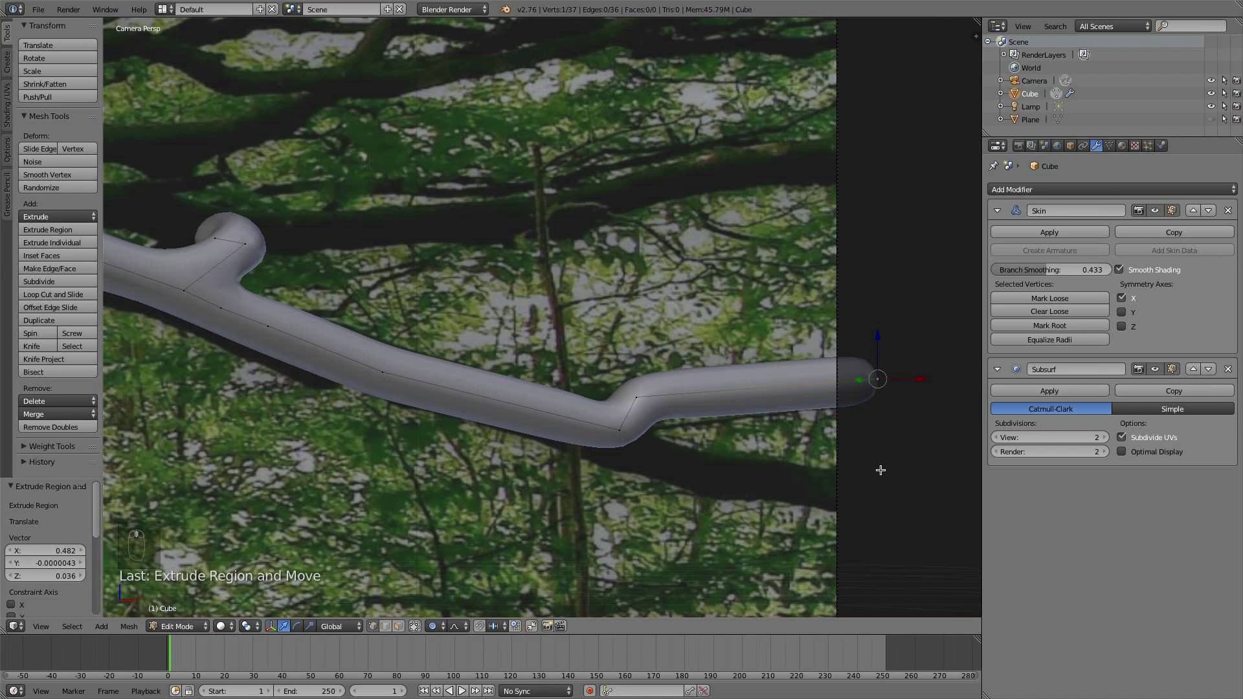
{"action": "key", "text": "ctrl+a"}
{"action": "left_click", "coordinate": [857, 437]}
- Extrude the fork's lower twig from the fork vertex in two segments, a short drop and about 0.522 in X
{"action": "right_click", "coordinate": [623, 444]}
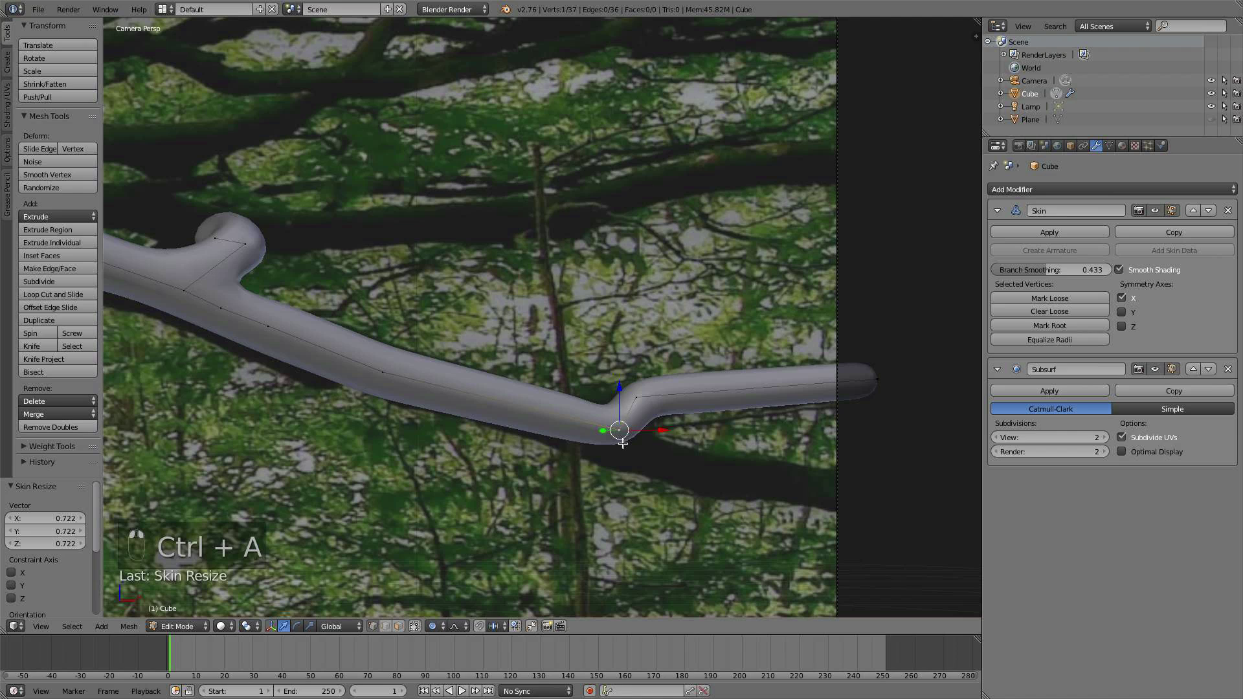
{"action": "key", "text": "e"}
{"action": "left_click", "coordinate": [641, 477]}
{"action": "key", "text": "e"}
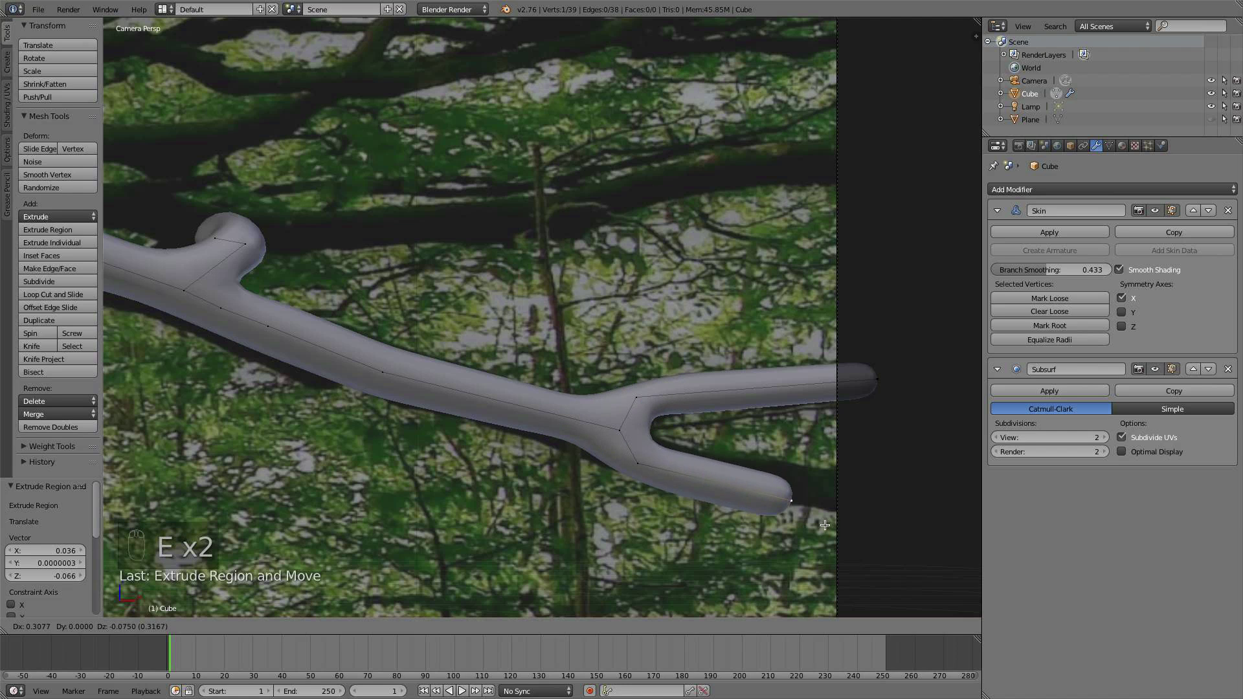
{"action": "left_click", "coordinate": [931, 521]}
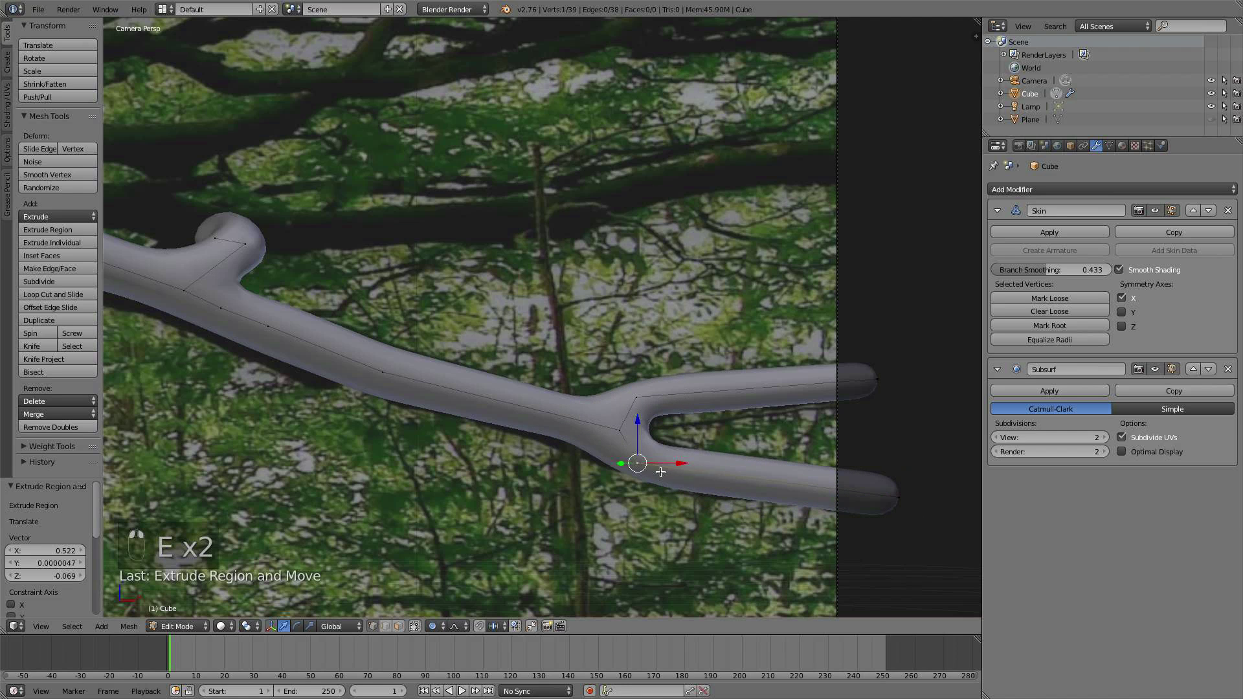
- Inspect the finished branch from several angles, with everything deselected and edit mode exited
{"action": "middle_click_drag", "start_coordinate": [677, 478], "coordinate": [591, 488]}
{"action": "scroll", "coordinate": [592, 488], "scroll_direction": "up", "scroll_amount": 4}
{"action": "middle_click_drag", "start_coordinate": [703, 444], "coordinate": [594, 427], "text": "shift"}
{"action": "scroll", "coordinate": [594, 427], "scroll_direction": "up", "scroll_amount": 3}
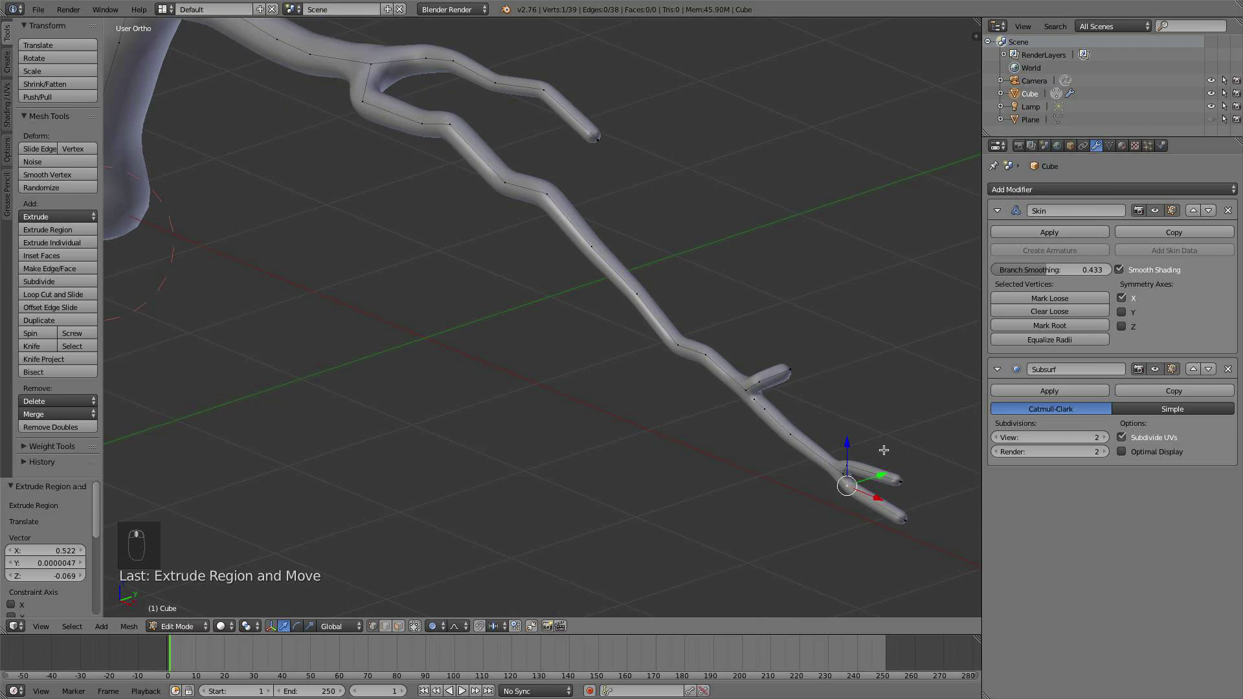
{"action": "left_click_drag", "start_coordinate": [883, 476], "coordinate": [873, 478]}
{"action": "scroll", "coordinate": [874, 476], "scroll_direction": "up", "scroll_amount": 7}
{"action": "key", "text": "a"}
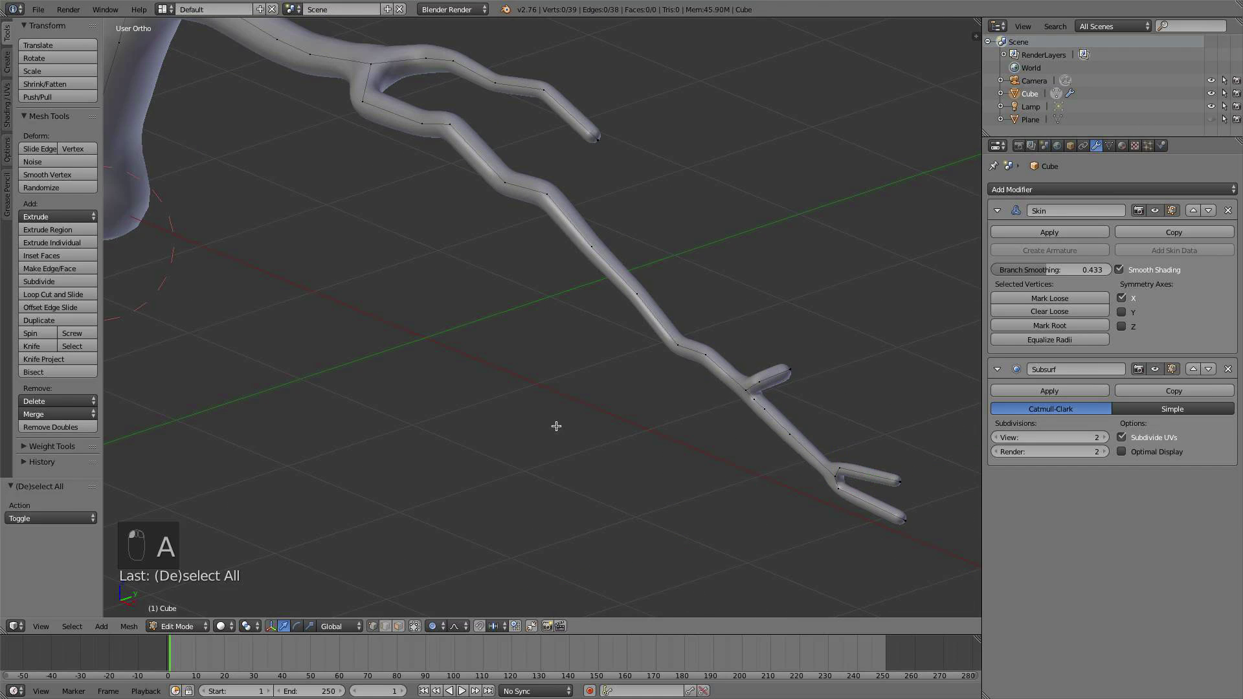
{"action": "key", "text": "Tab"}
{"action": "scroll", "coordinate": [556, 426], "scroll_direction": "down", "scroll_amount": 8}
{"action": "middle_click_drag", "start_coordinate": [472, 297], "coordinate": [558, 290]}
{"action": "scroll", "coordinate": [558, 291], "scroll_direction": "up", "scroll_amount": 3}
{"action": "middle_click_drag", "start_coordinate": [360, 301], "coordinate": [469, 280], "text": "shift"}
- In front view, extrude a first root segment from the trunk base, shrink its skin radius, and shift it about -0.027 in X and 0.101 in Z
{"action": "key", "text": "KP_1"}
{"action": "scroll", "coordinate": [576, 353], "scroll_direction": "up", "scroll_amount": 5}
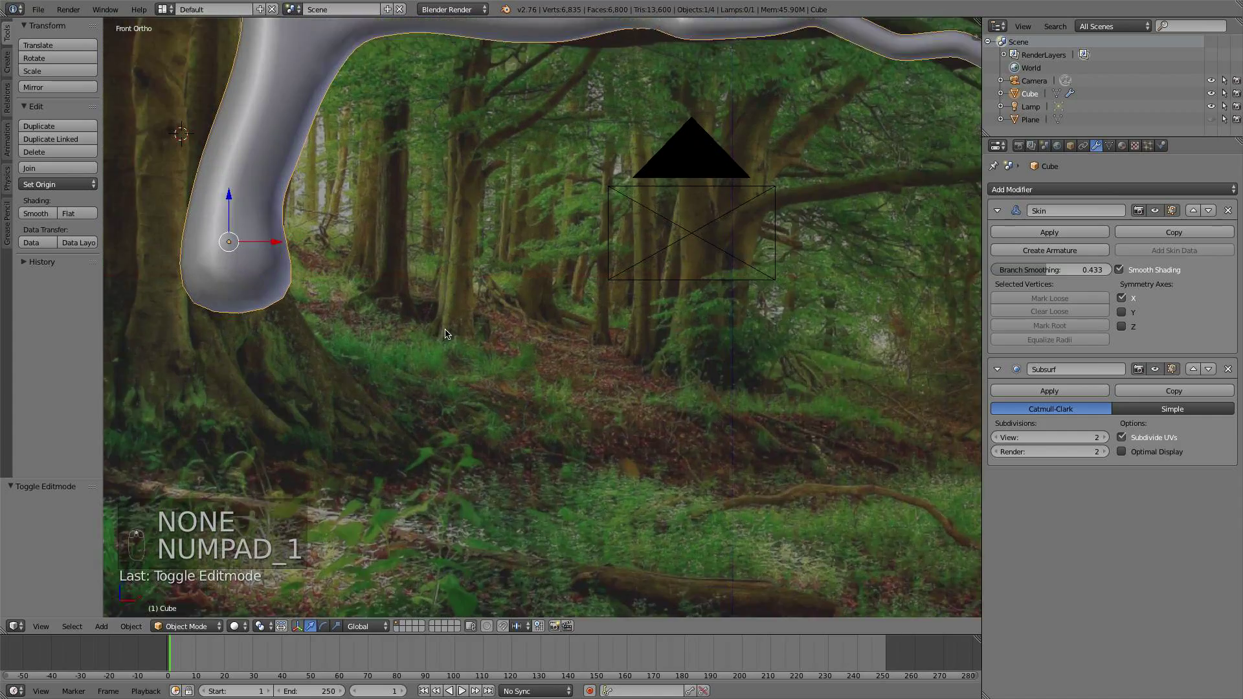
{"action": "scroll", "coordinate": [563, 352], "scroll_direction": "up", "scroll_amount": 2}
{"action": "scroll", "coordinate": [450, 360], "scroll_direction": "up", "scroll_amount": 1}
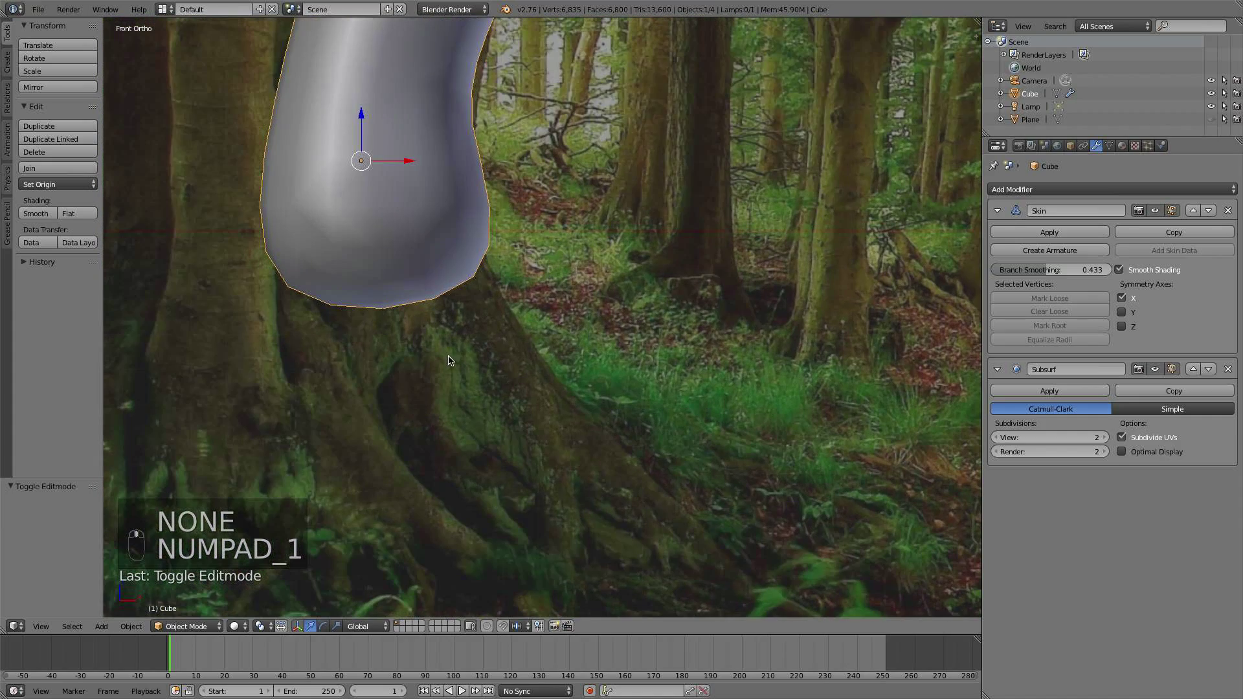
{"action": "middle_click_drag", "start_coordinate": [533, 363], "coordinate": [535, 340], "text": "shift"}
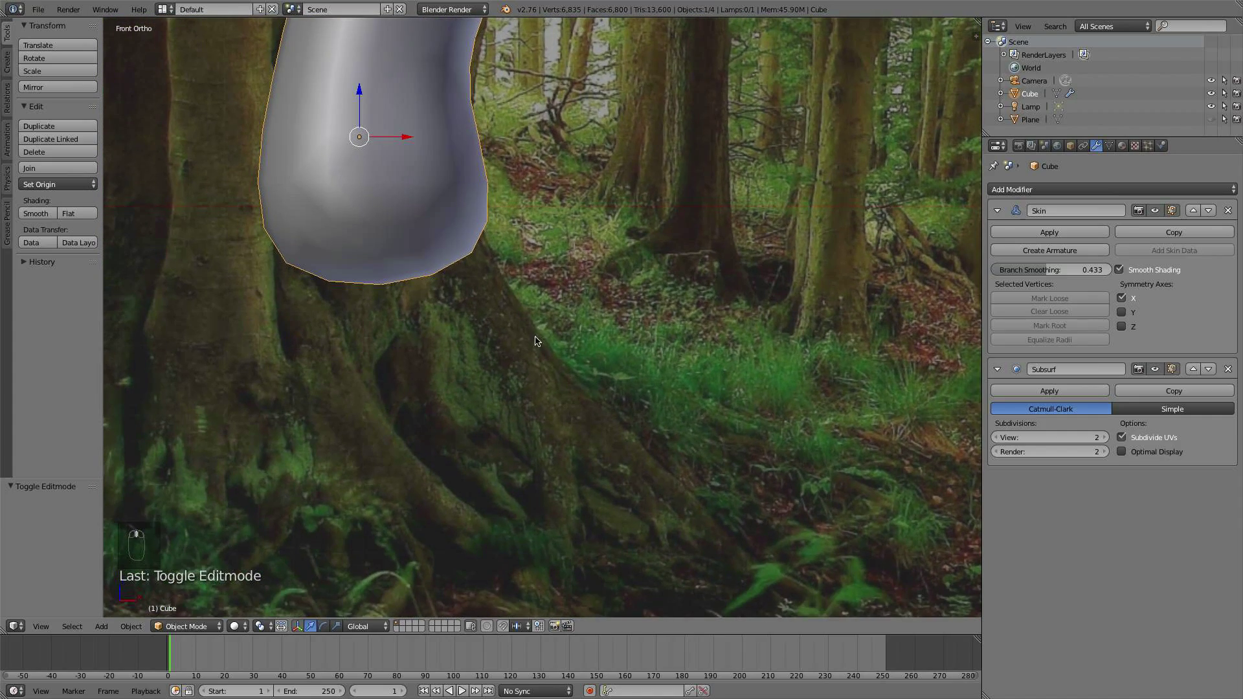
{"action": "scroll", "coordinate": [466, 275], "scroll_direction": "down", "scroll_amount": 2}
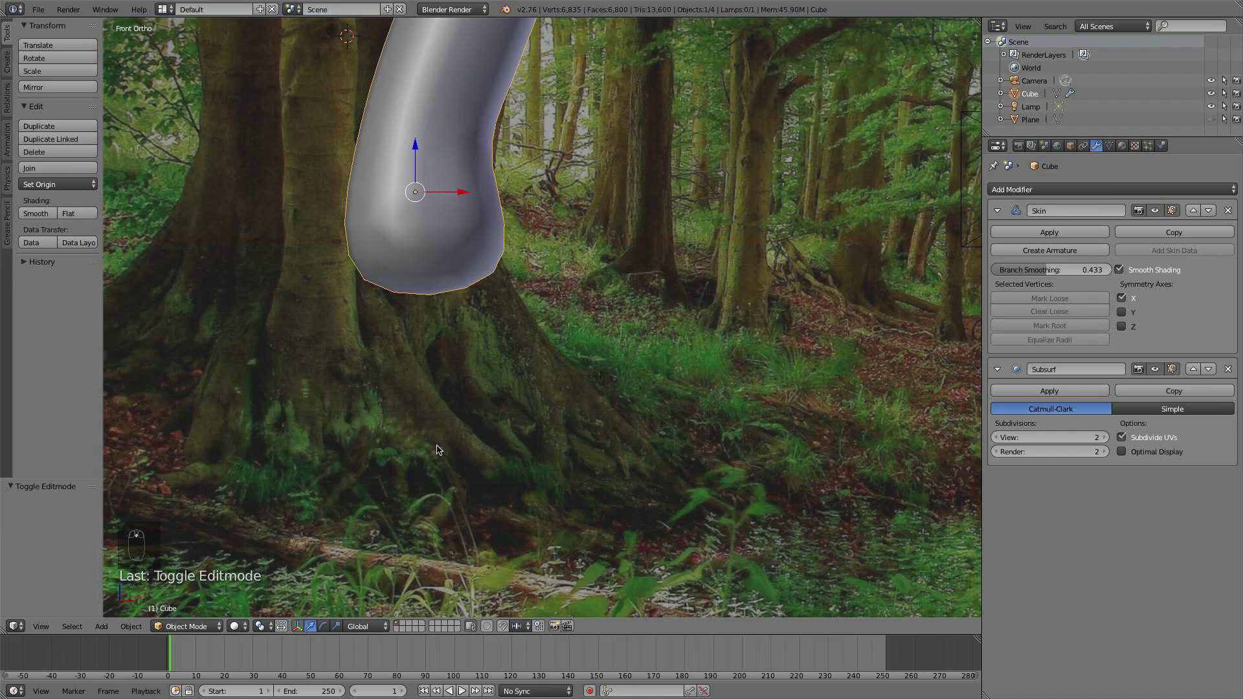
{"action": "middle_click_drag", "start_coordinate": [506, 315], "coordinate": [490, 385], "text": "shift"}
{"action": "scroll", "coordinate": [504, 406], "scroll_direction": "up", "scroll_amount": 1}
{"action": "key", "text": "Tab"}
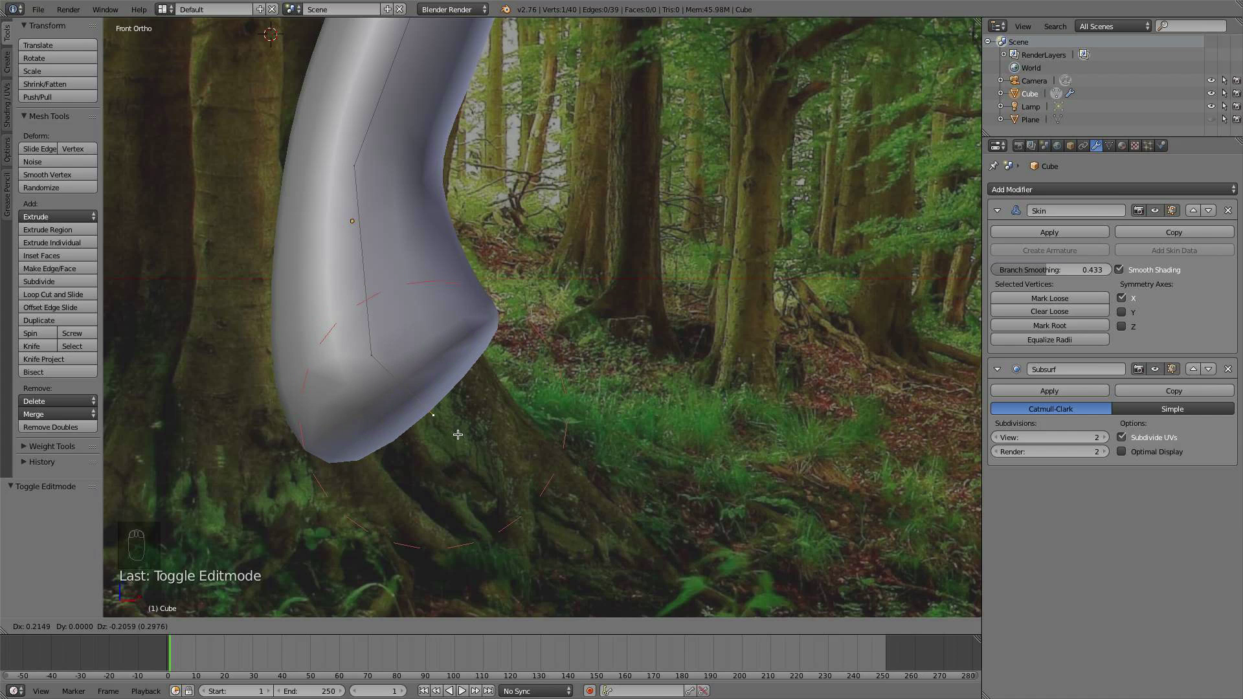
{"action": "left_click", "coordinate": [460, 437]}
{"action": "key", "text": "ctrl+a"}
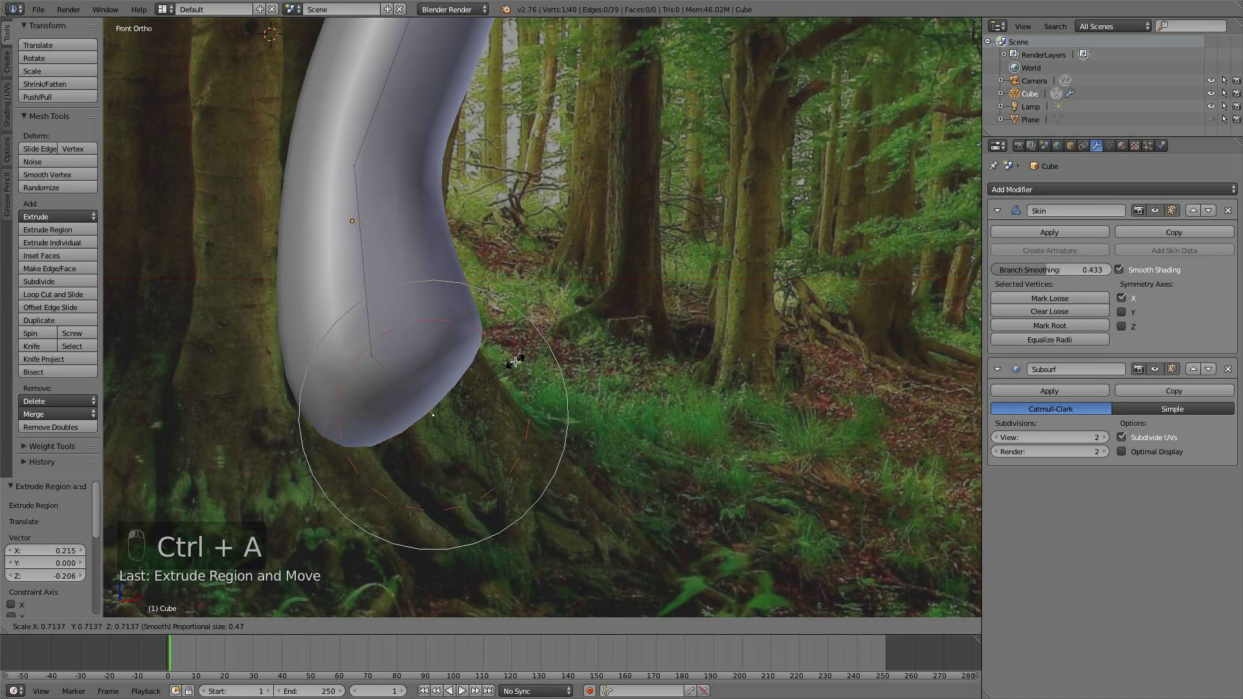
{"action": "left_click", "coordinate": [479, 384]}
{"action": "key", "text": "g"}
{"action": "left_click", "coordinate": [468, 345]}
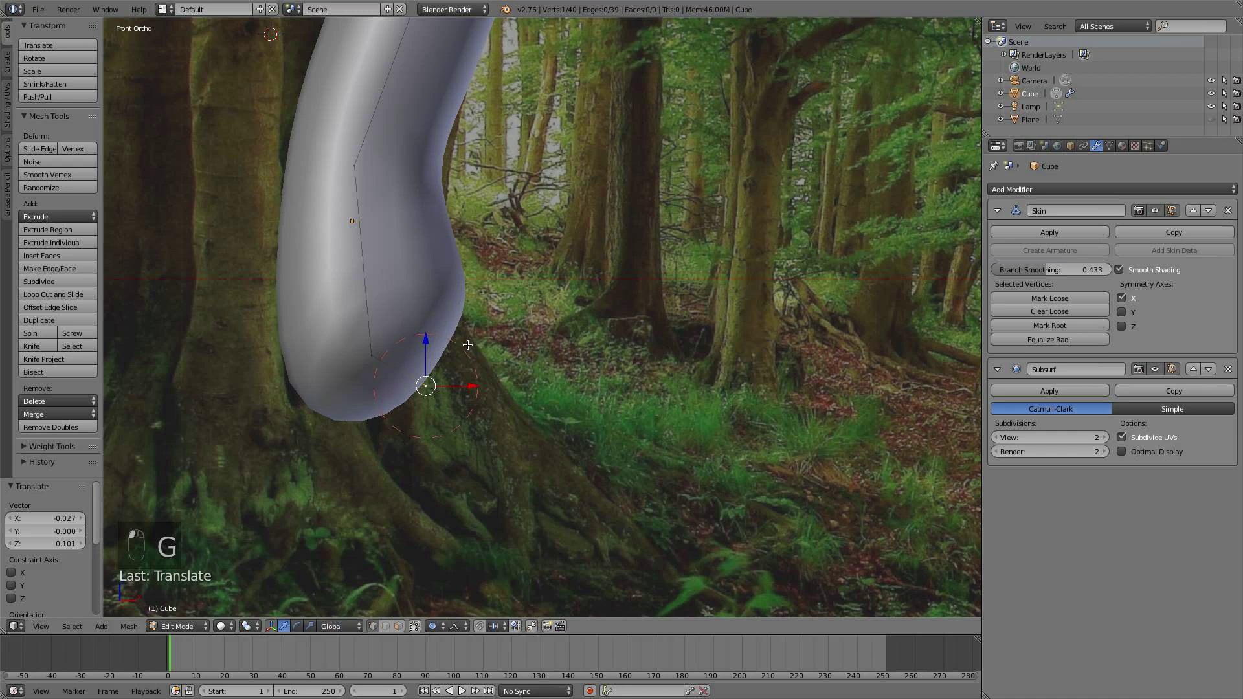
- Extrude a second root segment about 0.316 in X and -0.271 in Z, and move the joint behind it about 0.078 in X
{"action": "key", "text": "e"}
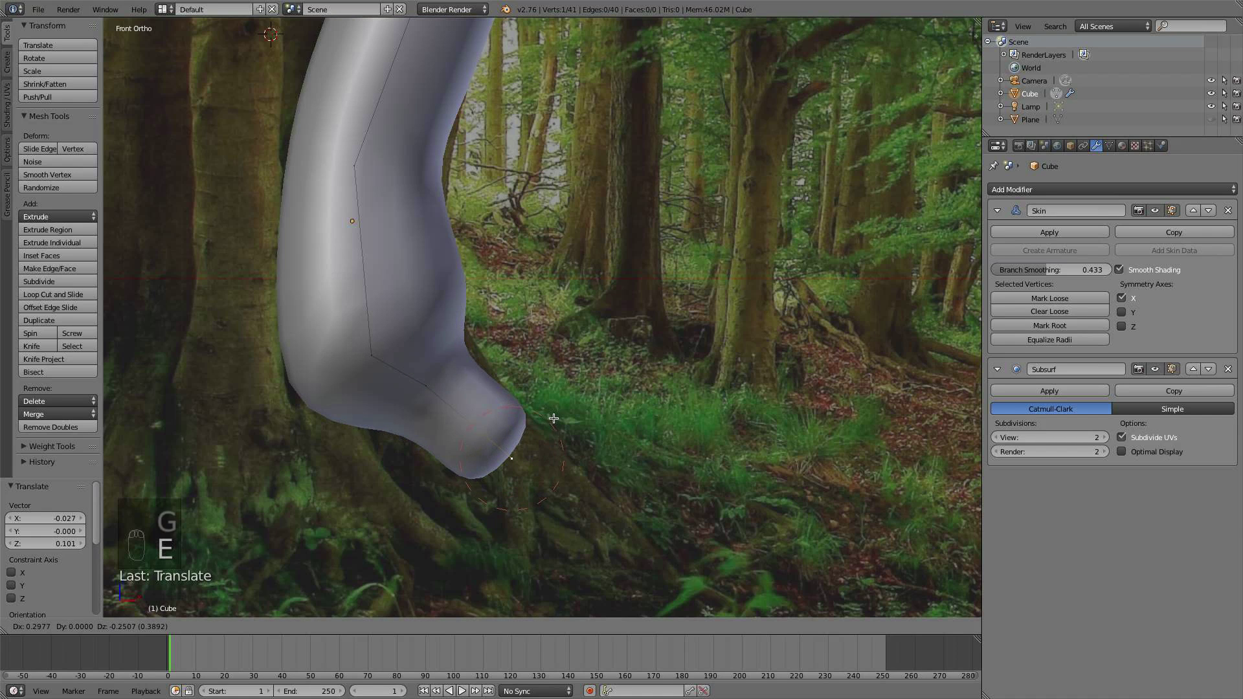
{"action": "left_click", "coordinate": [559, 425]}
{"action": "key", "text": "g"}
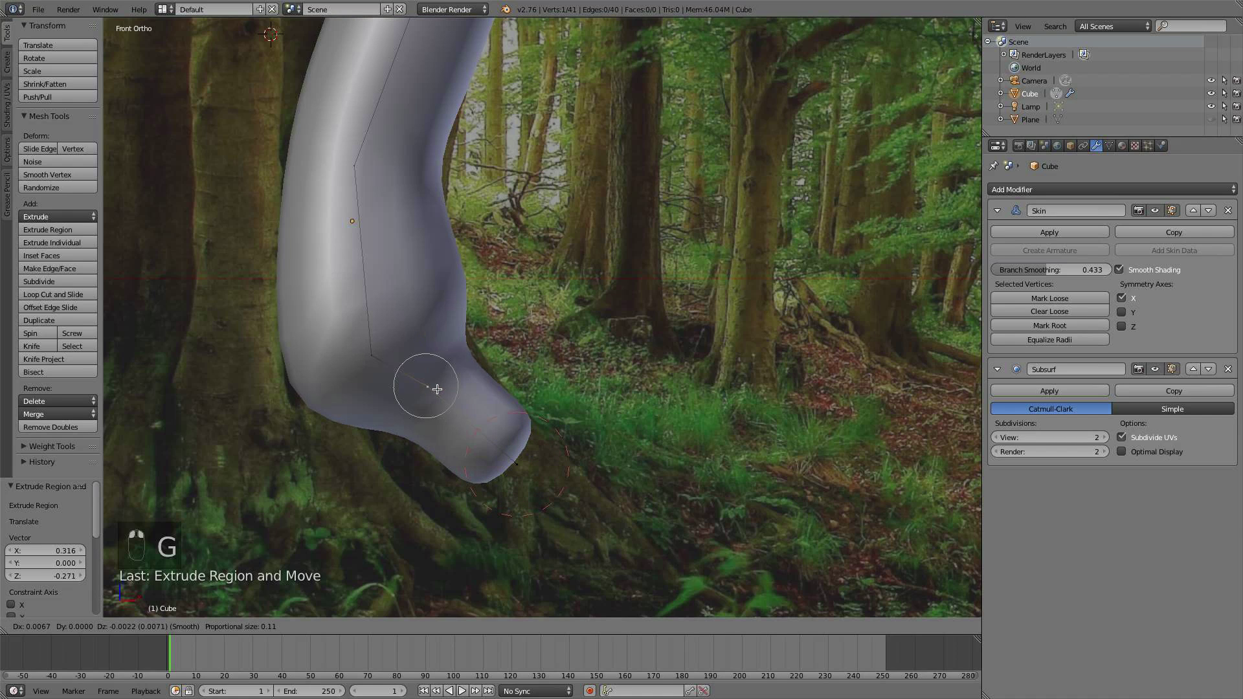
{"action": "left_click", "coordinate": [459, 394]}
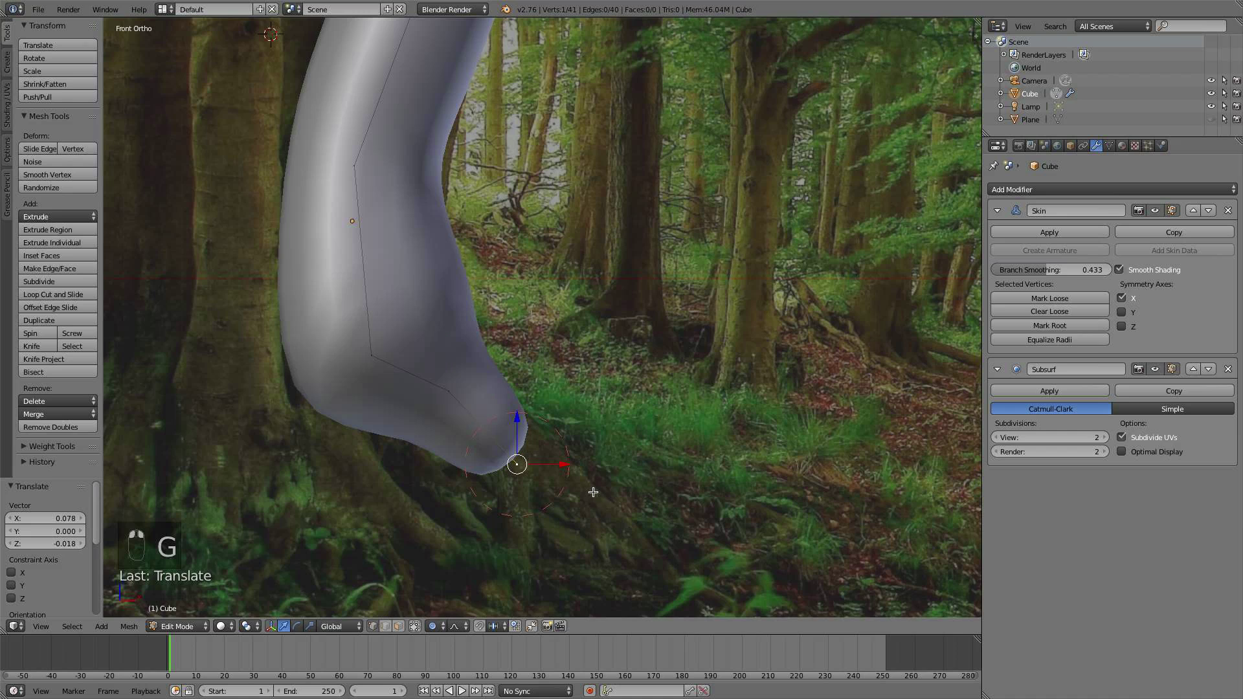
- Extrude the root about 0.204 straight down, scale the new vertex's skin by about 0.488, and nudge it slightly upward
{"action": "scroll", "coordinate": [594, 492], "scroll_direction": "up", "scroll_amount": 2}
{"action": "middle_click_drag", "start_coordinate": [577, 493], "coordinate": [366, 287], "text": "shift"}
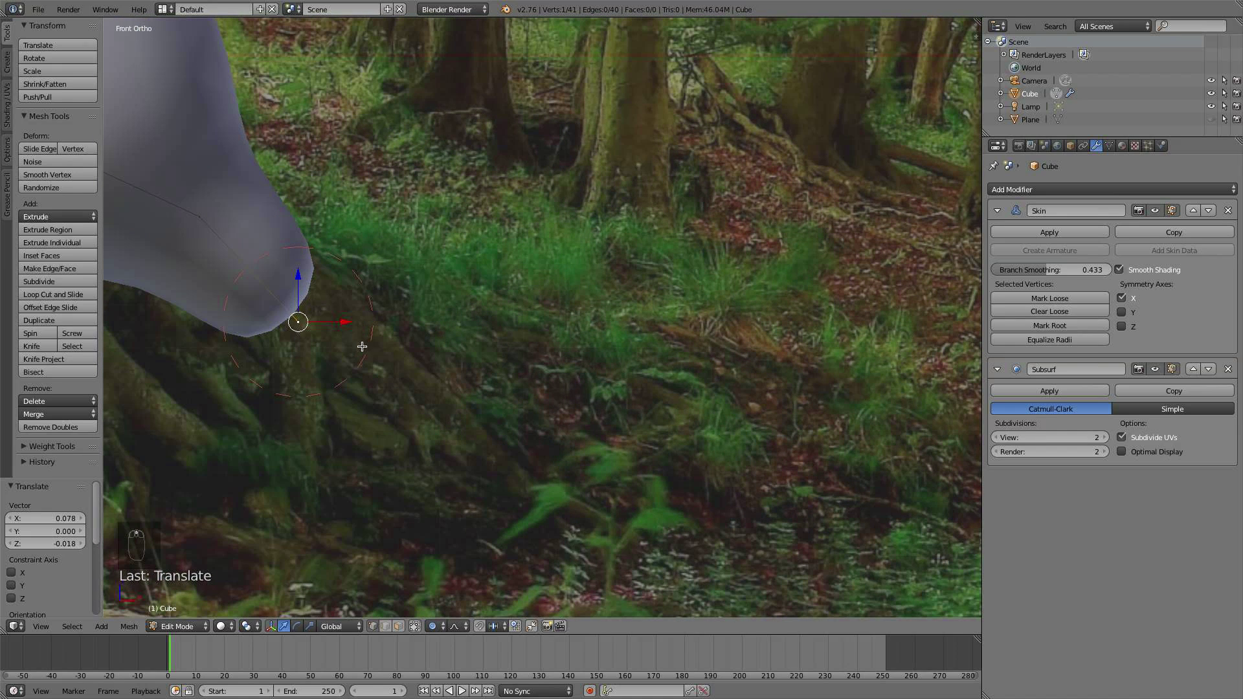
{"action": "key", "text": "e"}
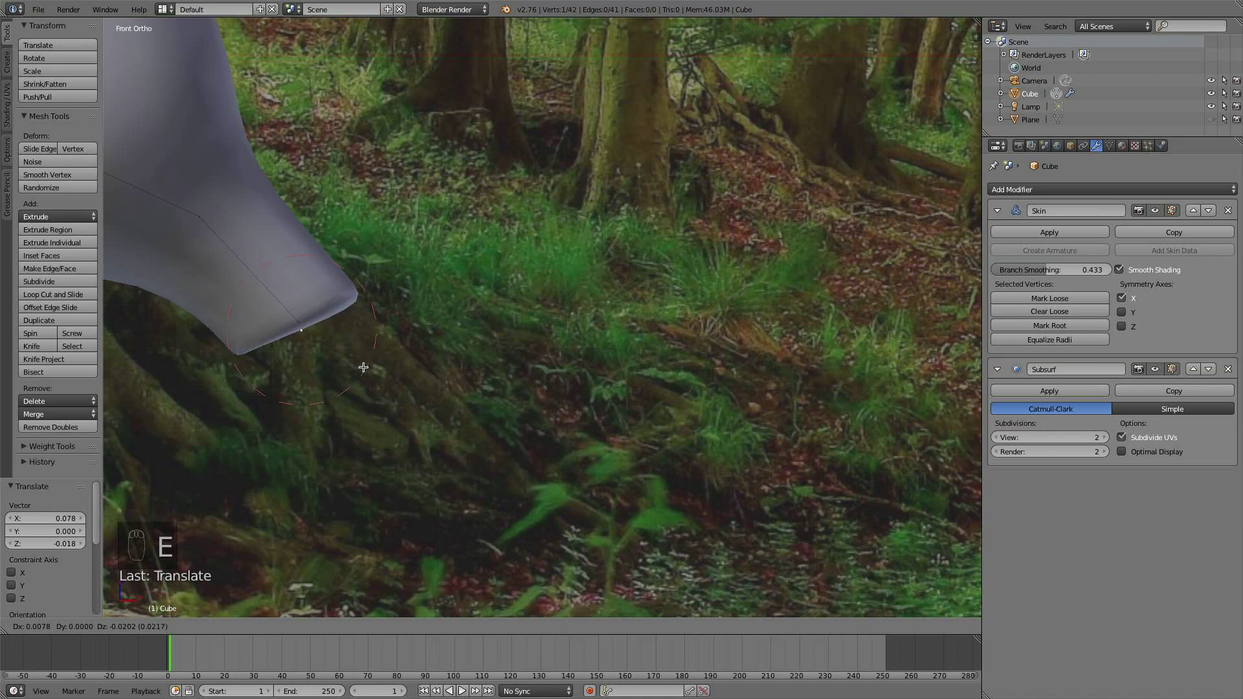
{"action": "left_click", "coordinate": [353, 435]}
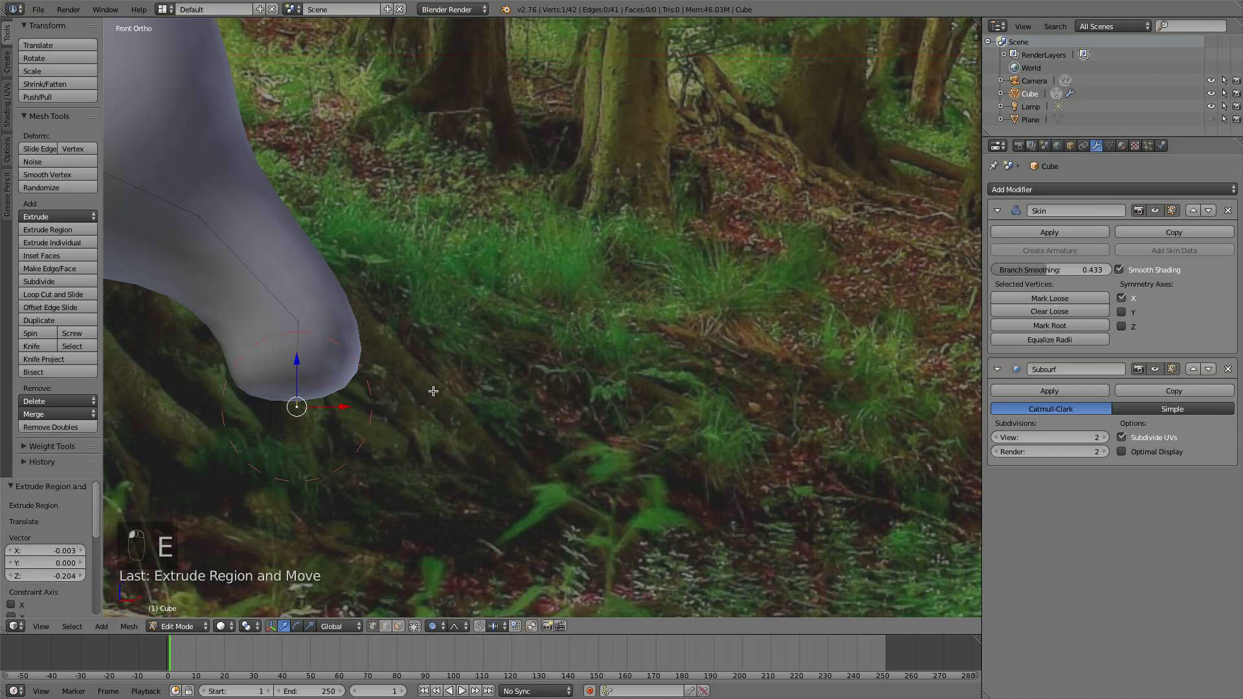
{"action": "key", "text": "ctrl+a"}
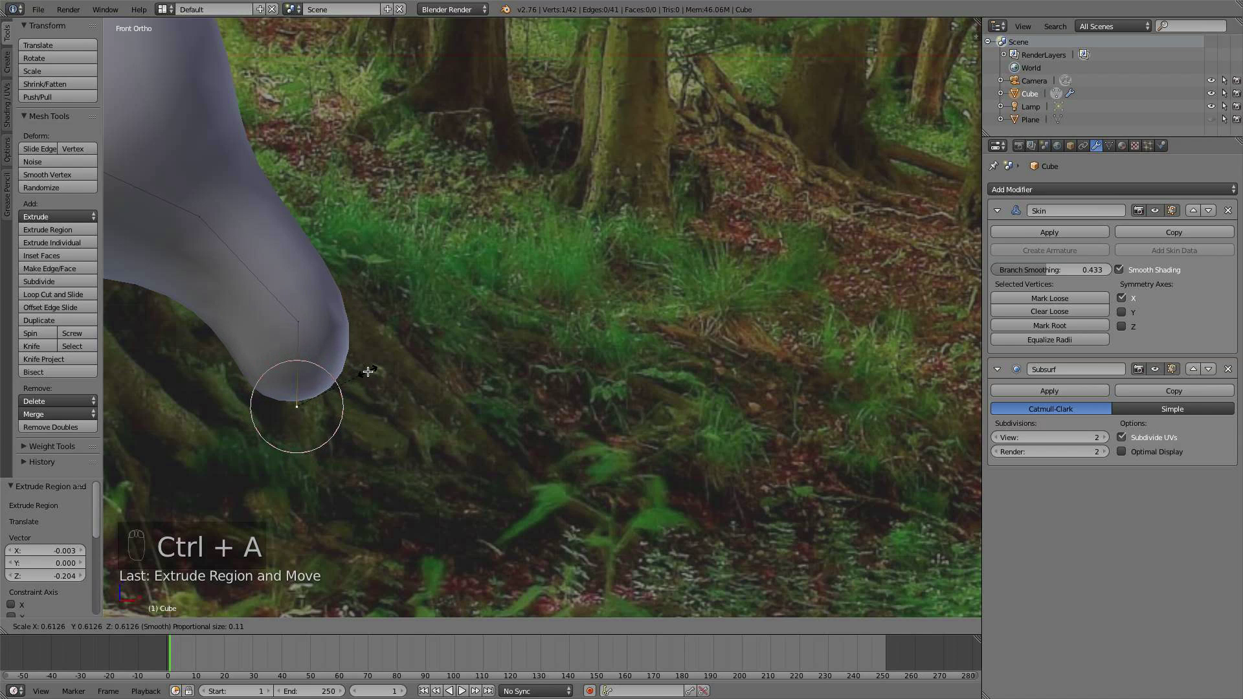
{"action": "left_click", "coordinate": [340, 374]}
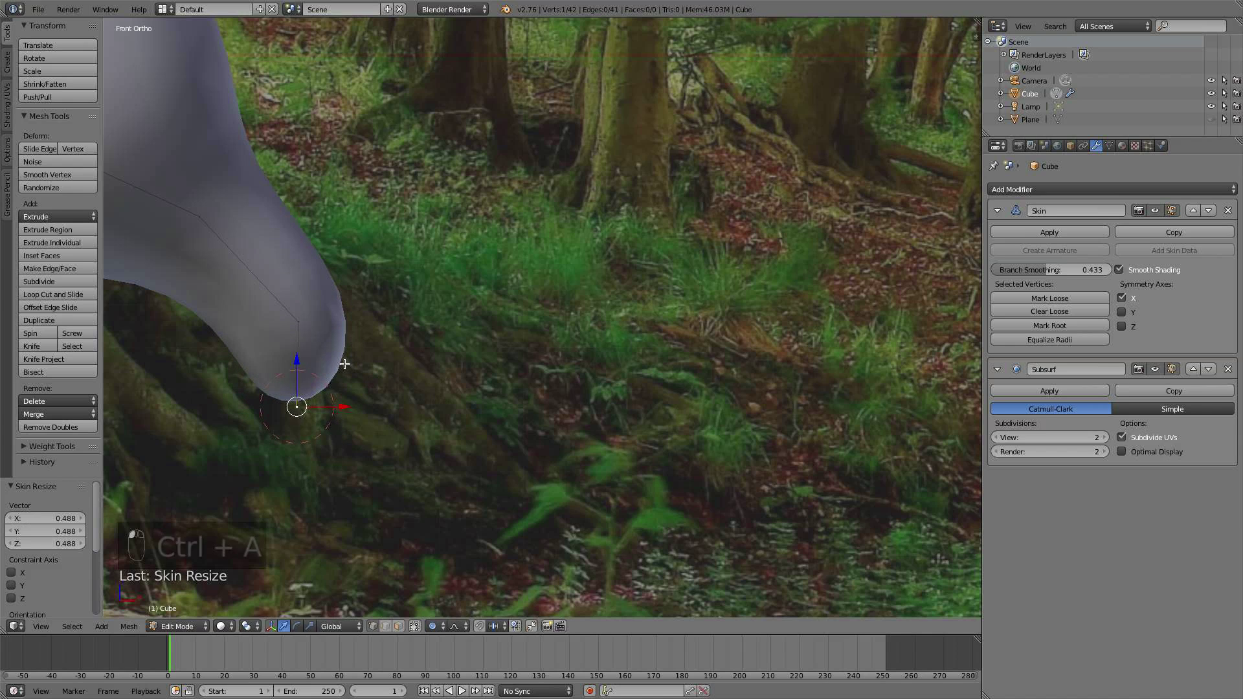
{"action": "key", "text": "g"}
{"action": "left_click", "coordinate": [343, 361]}
- Extrude the root's tip further down and taper it, scaling the tip's skin by about 0.53 and the preceding joint's by 0.75
{"action": "key", "text": "e"}
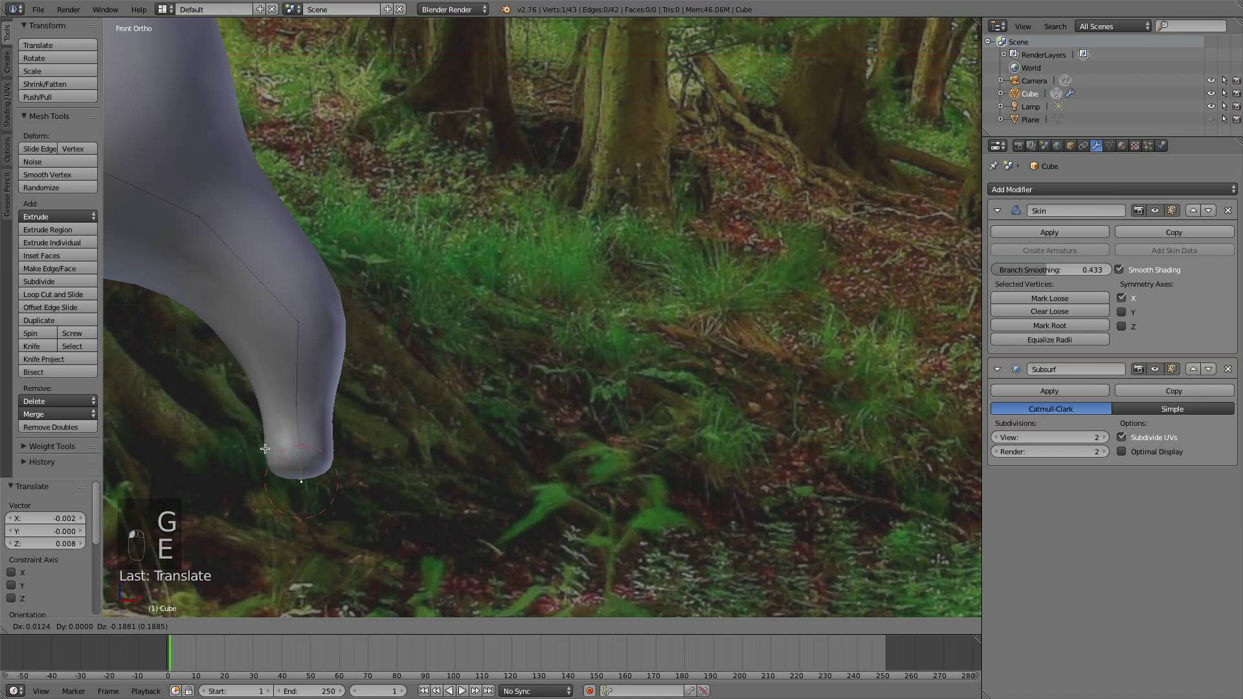
{"action": "left_click", "coordinate": [259, 433]}
{"action": "key", "text": "ctrl+a"}
{"action": "left_click", "coordinate": [354, 439]}
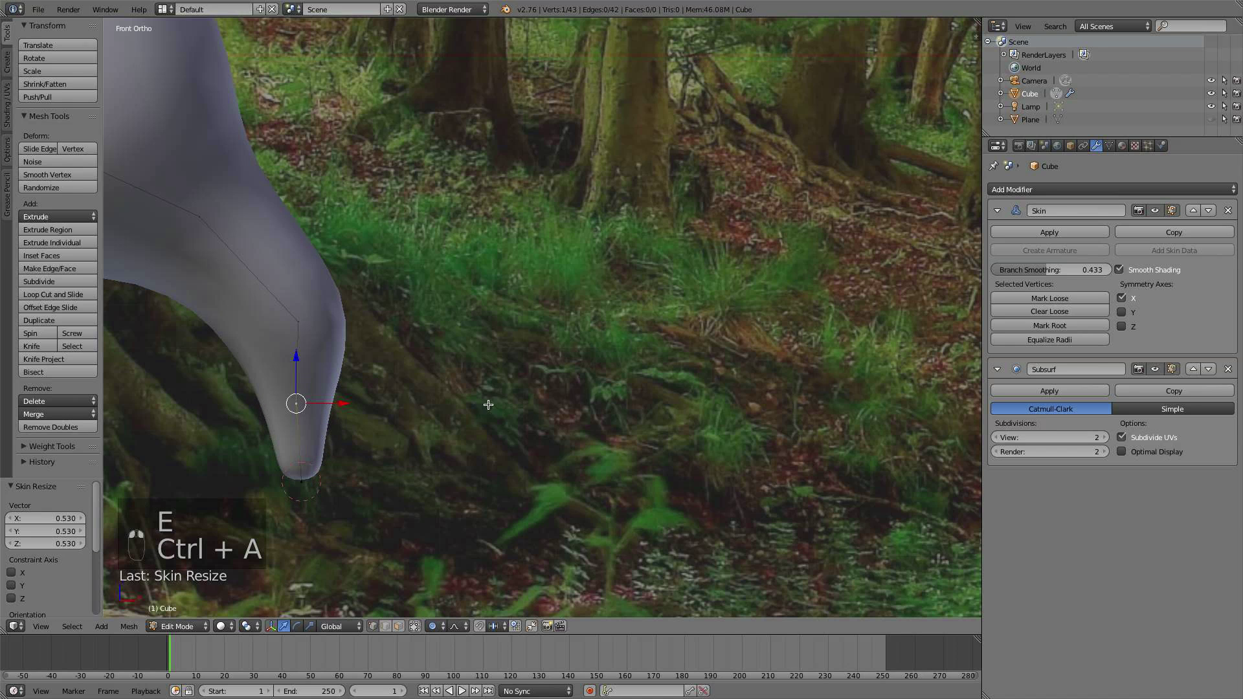
{"action": "key", "text": "ctrl+a"}
{"action": "left_click", "coordinate": [444, 391]}
- Mark the vertex at the base of the trunk as the skin root
{"action": "scroll", "coordinate": [371, 374], "scroll_direction": "down", "scroll_amount": 2}
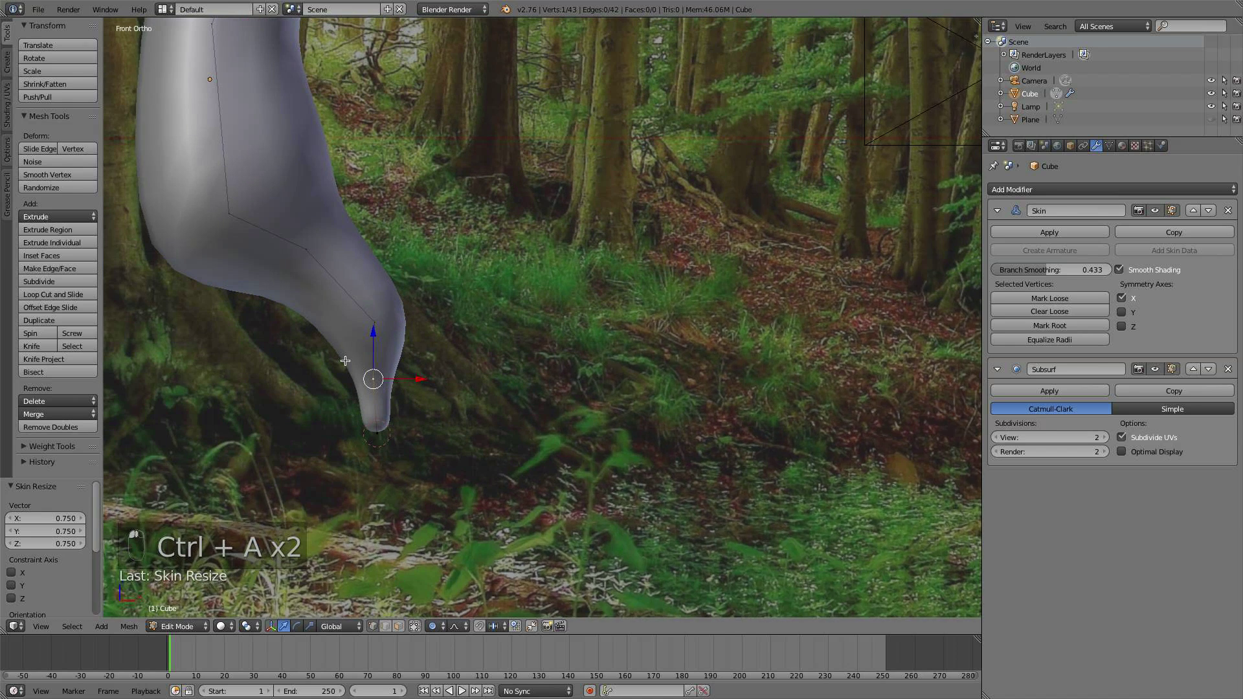
{"action": "middle_click_drag", "start_coordinate": [345, 361], "coordinate": [367, 414], "text": "shift"}
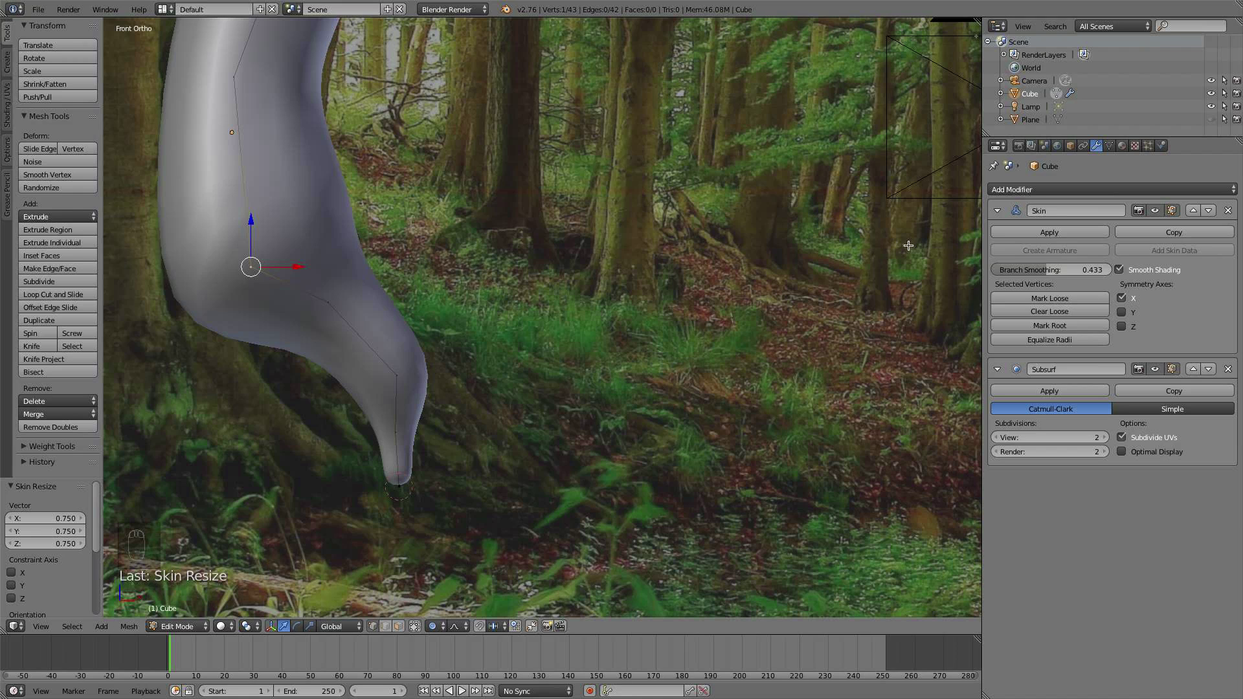
{"action": "left_click", "coordinate": [1042, 325]}
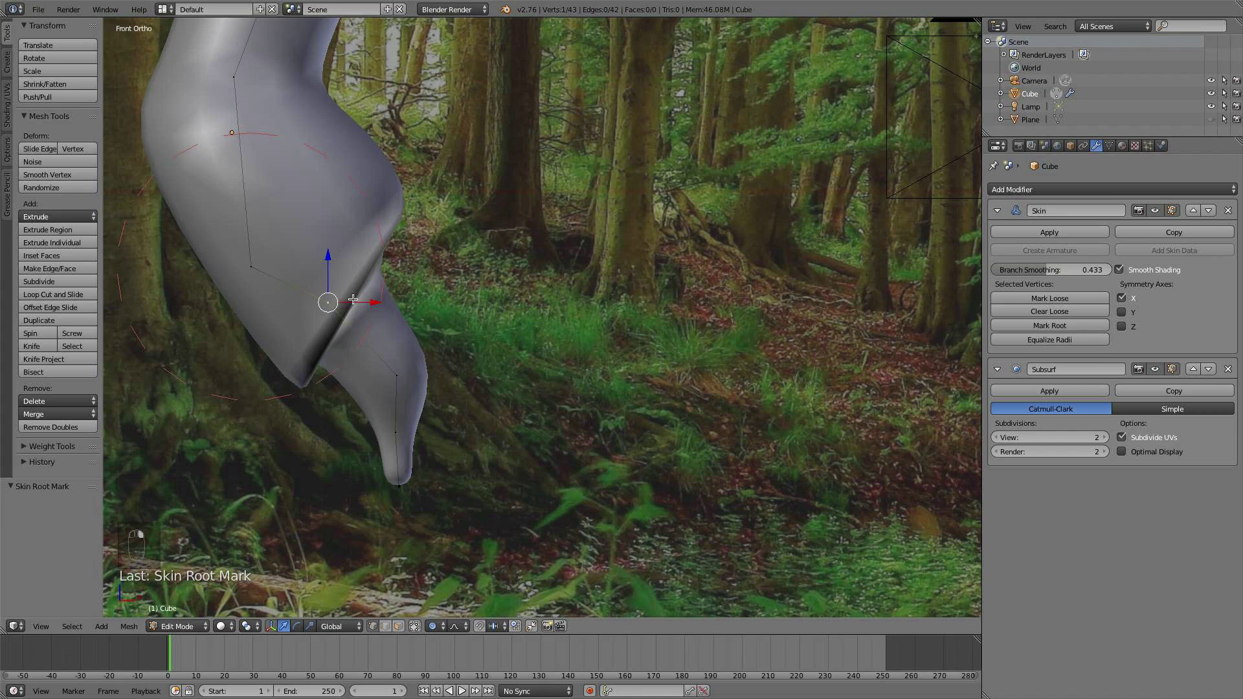
- Move the first root joint below the trunk base about 0.161 in X and -0.143 in Z, and scale its skin by about 0.899
{"action": "key", "text": "g"}
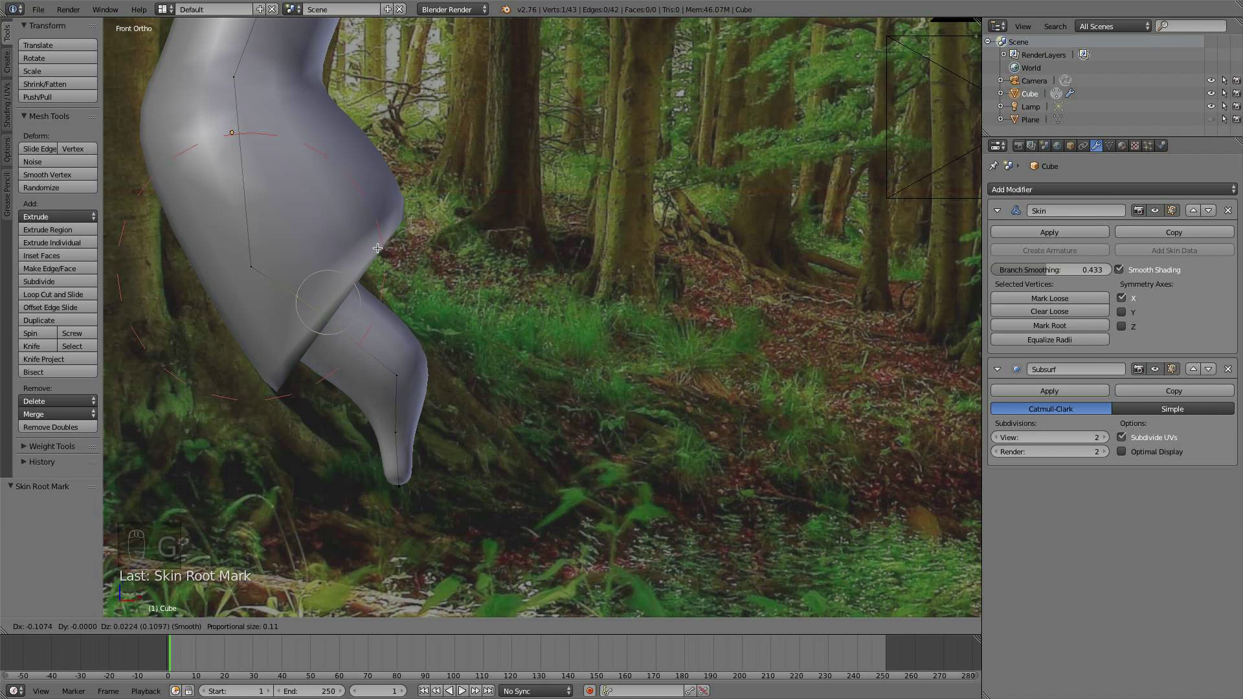
{"action": "left_click", "coordinate": [461, 299]}
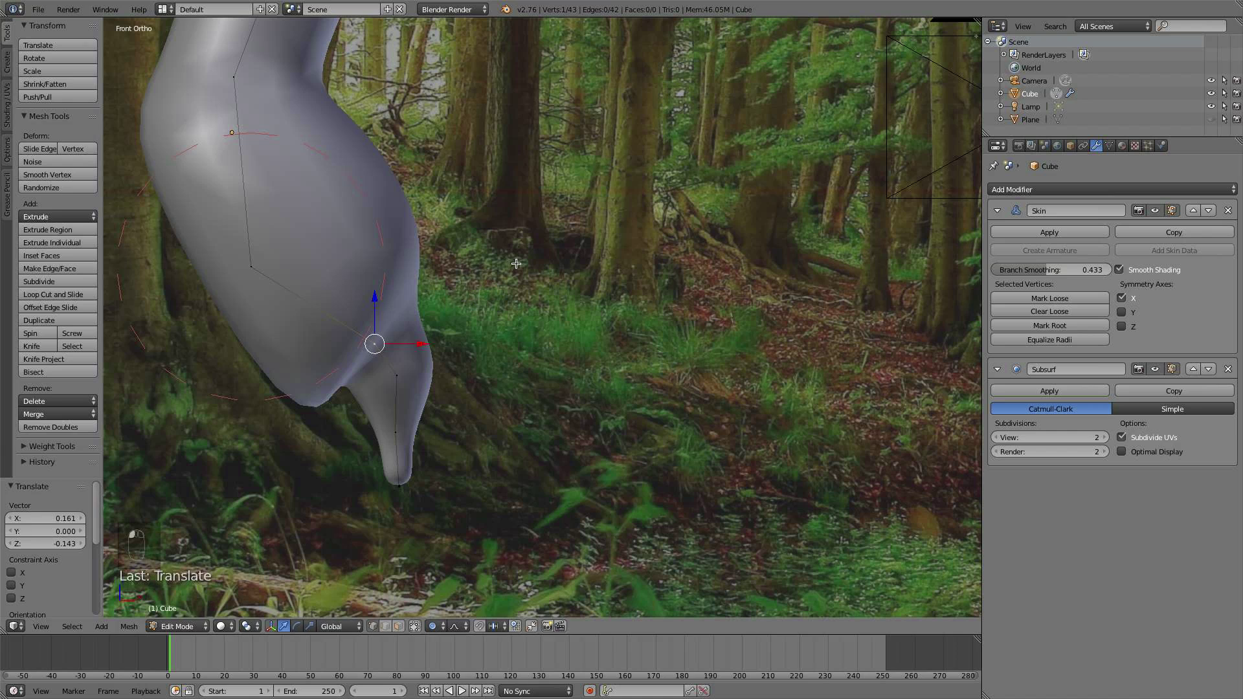
{"action": "key", "text": "ctrl+a"}
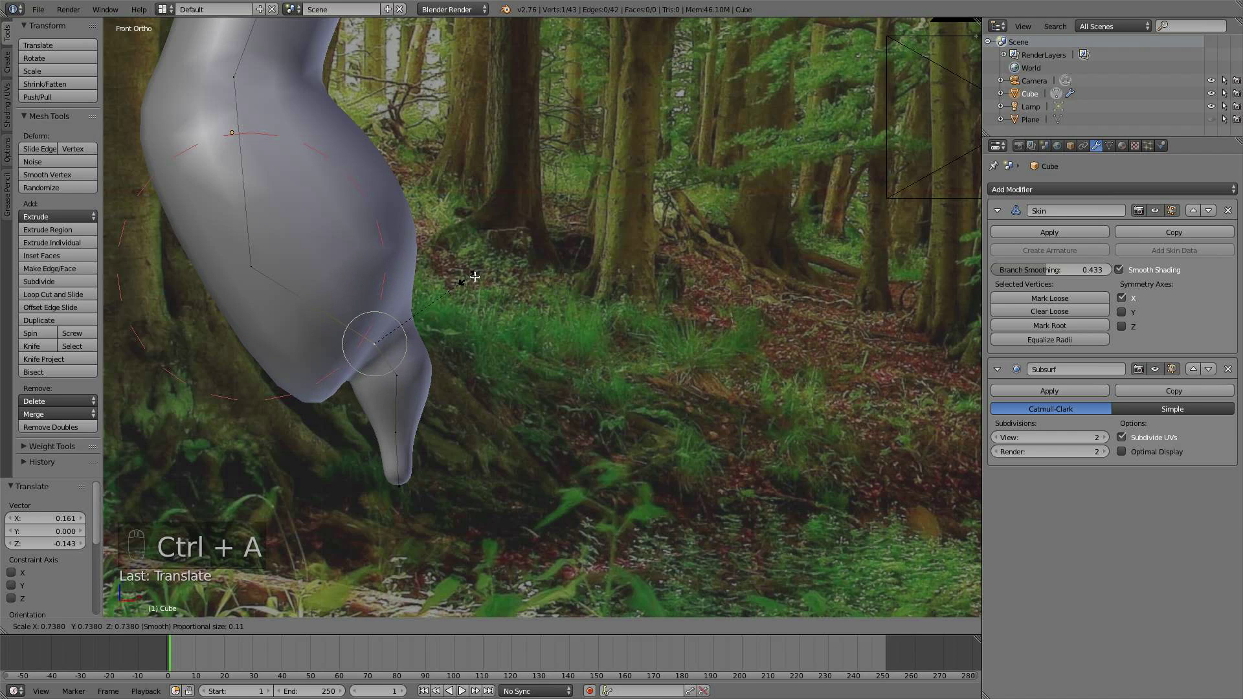
{"action": "left_click", "coordinate": [399, 311]}
- Move the second root joint about 0.072 in X and 0.016 in Z
{"action": "key", "text": "g"}
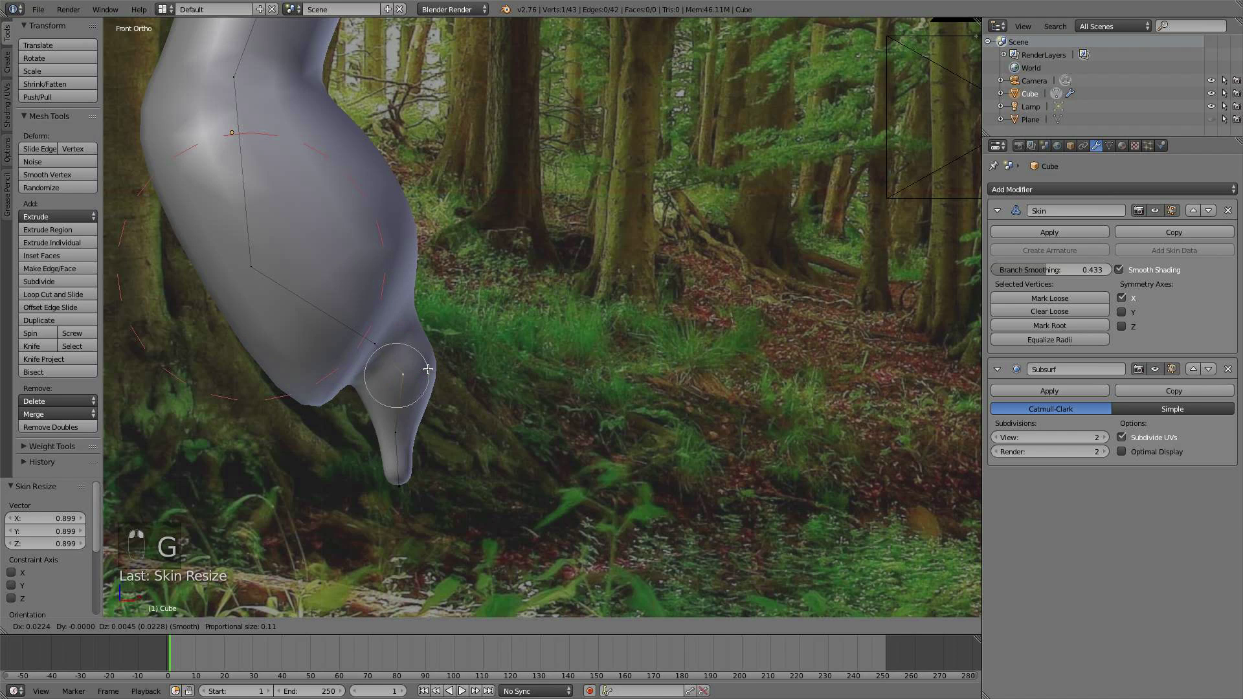
{"action": "left_click", "coordinate": [444, 367]}
{"action": "scroll", "coordinate": [483, 344], "scroll_direction": "down", "scroll_amount": 2}
{"action": "middle_click_drag", "start_coordinate": [483, 344], "coordinate": [458, 342]}
{"action": "scroll", "coordinate": [438, 363], "scroll_direction": "up", "scroll_amount": 3}
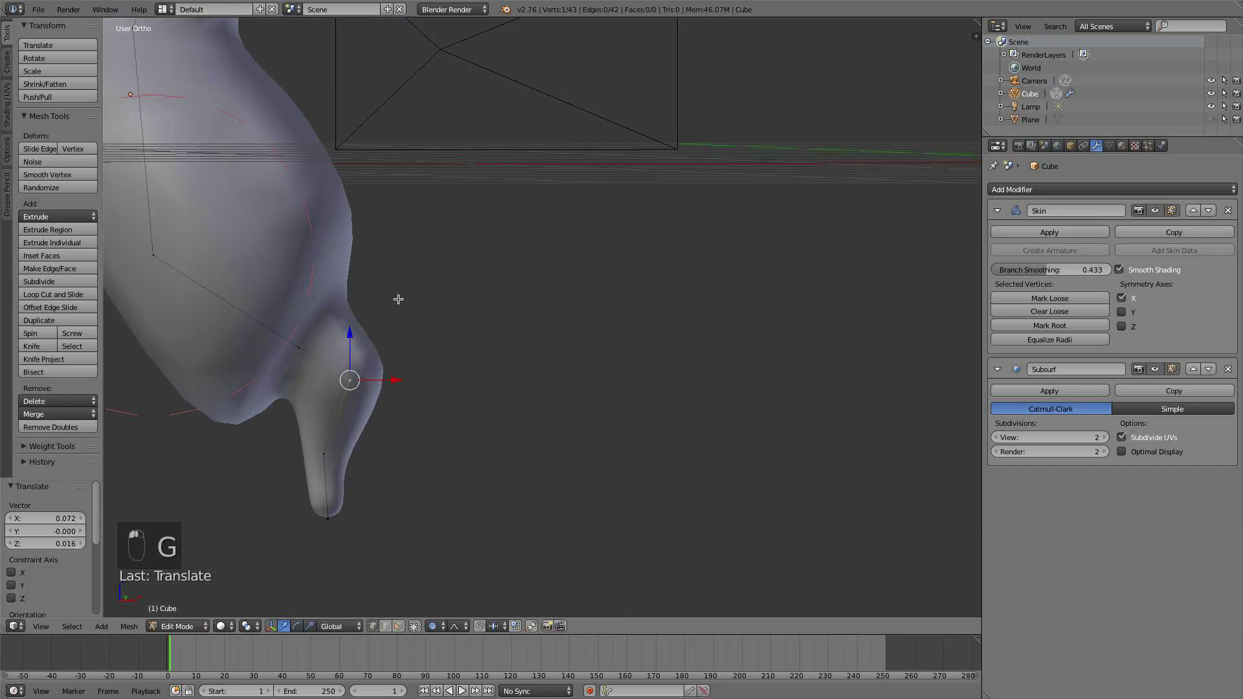
- In the camera view, move the joint above the root's tip about 0.179 in X and 0.167 in Z
{"action": "key", "text": "KP_0"}
{"action": "scroll", "coordinate": [453, 263], "scroll_direction": "down", "scroll_amount": 8}
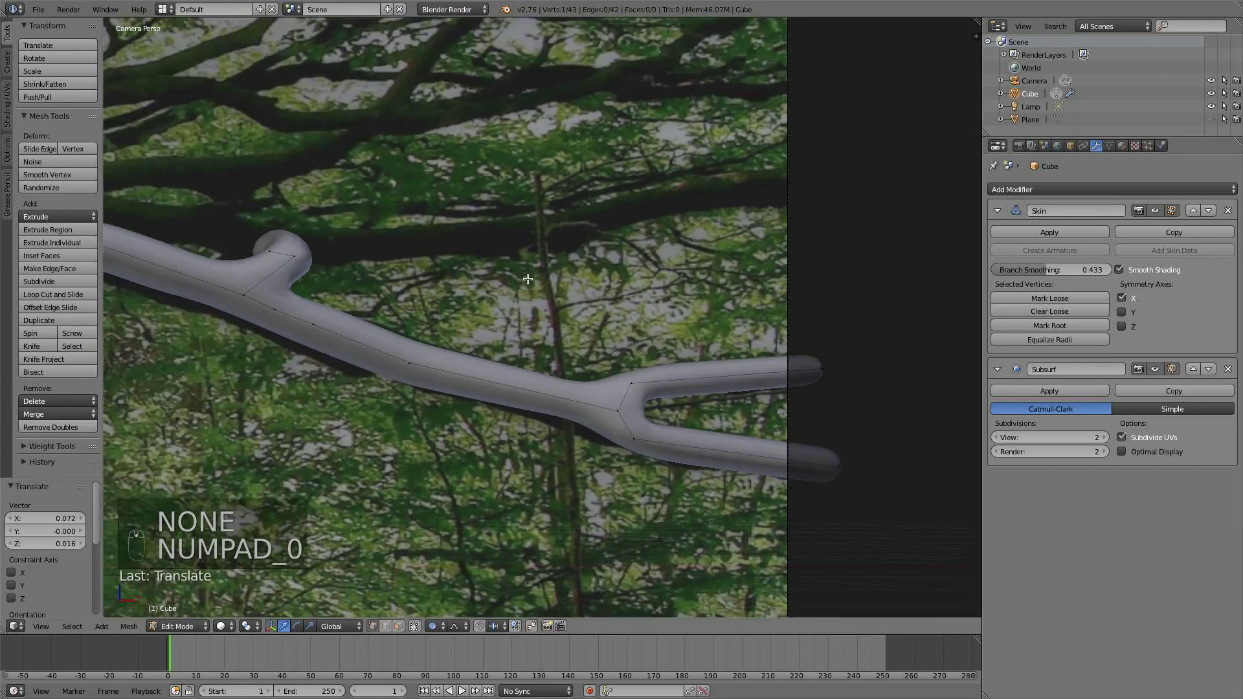
{"action": "middle_click_drag", "start_coordinate": [314, 333], "coordinate": [647, 225], "text": "shift"}
{"action": "middle_click_drag", "start_coordinate": [227, 412], "coordinate": [801, 294], "text": "shift"}
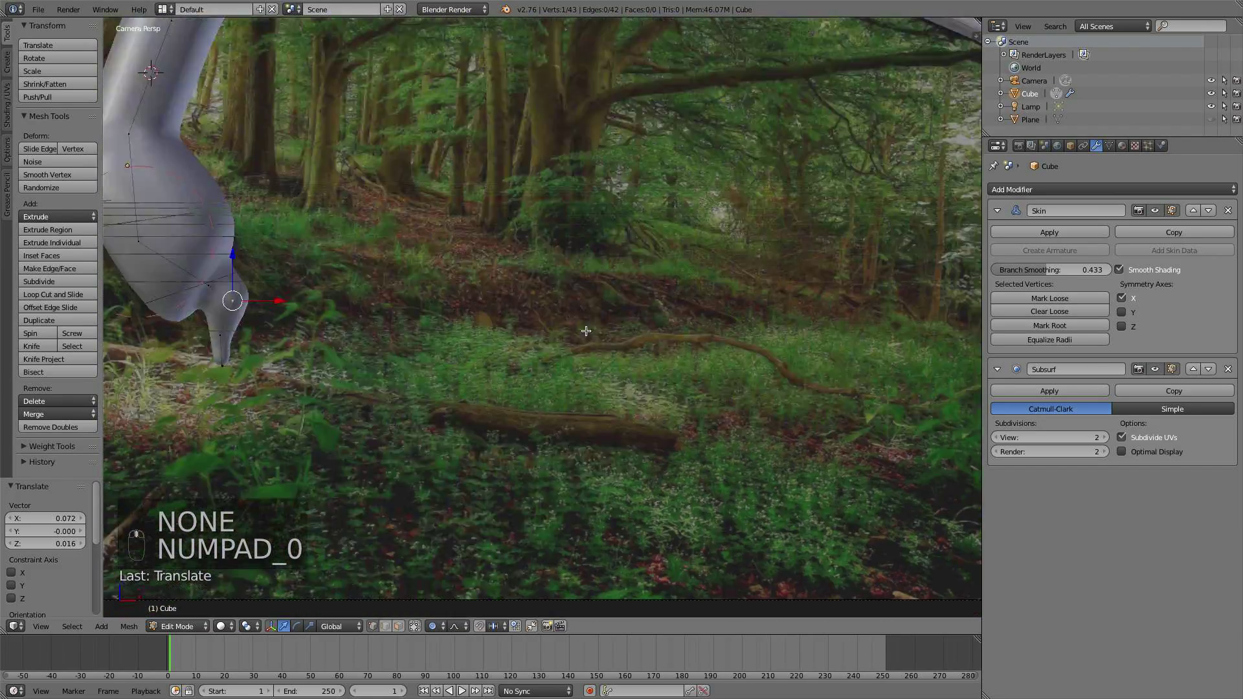
{"action": "scroll", "coordinate": [800, 295], "scroll_direction": "up", "scroll_amount": 6}
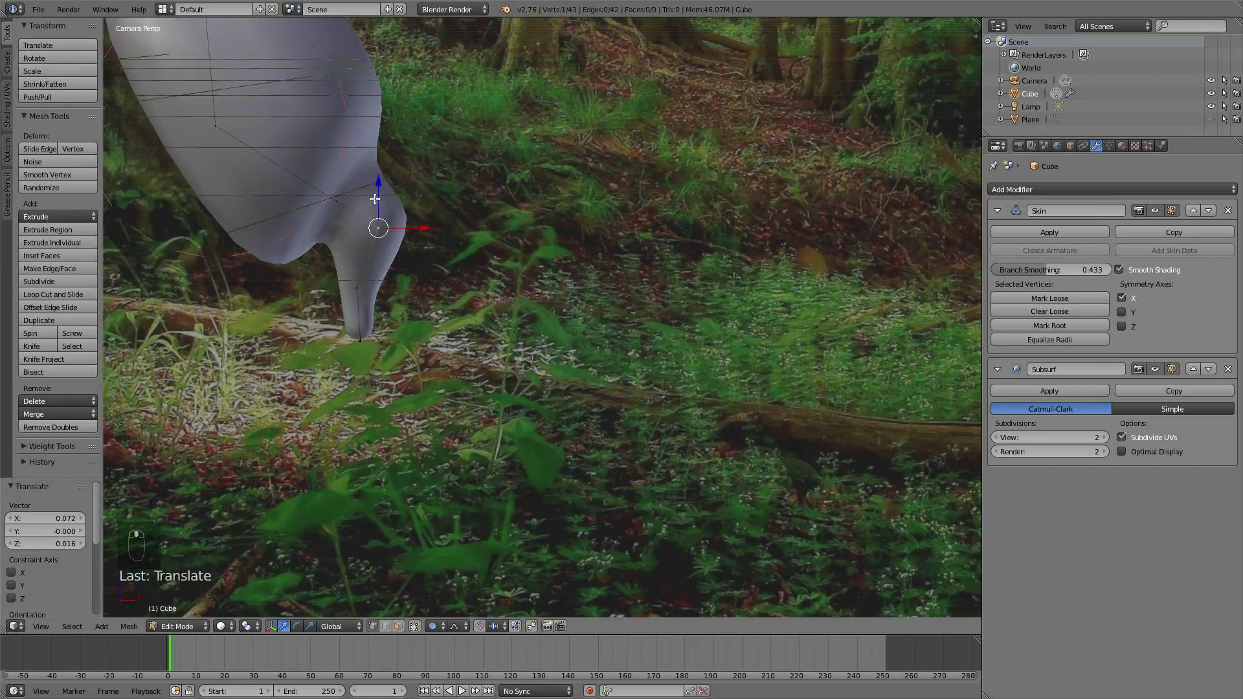
{"action": "middle_click_drag", "start_coordinate": [319, 270], "coordinate": [338, 301], "text": "shift"}
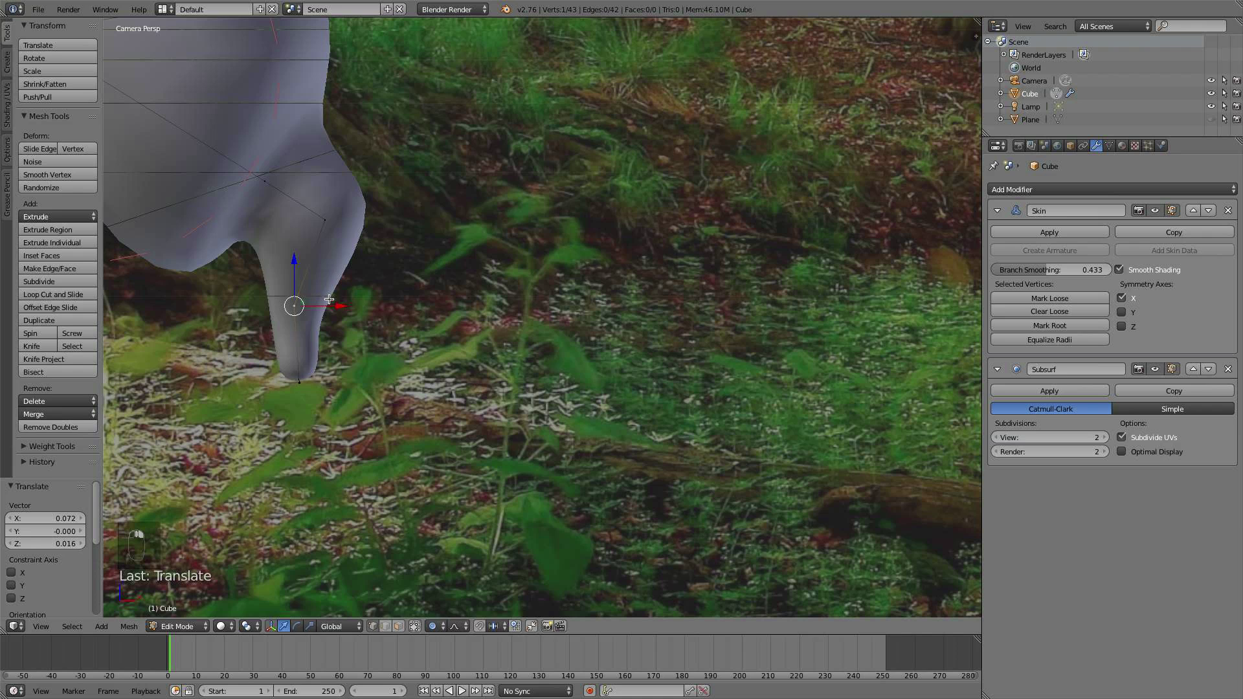
{"action": "key", "text": "g"}
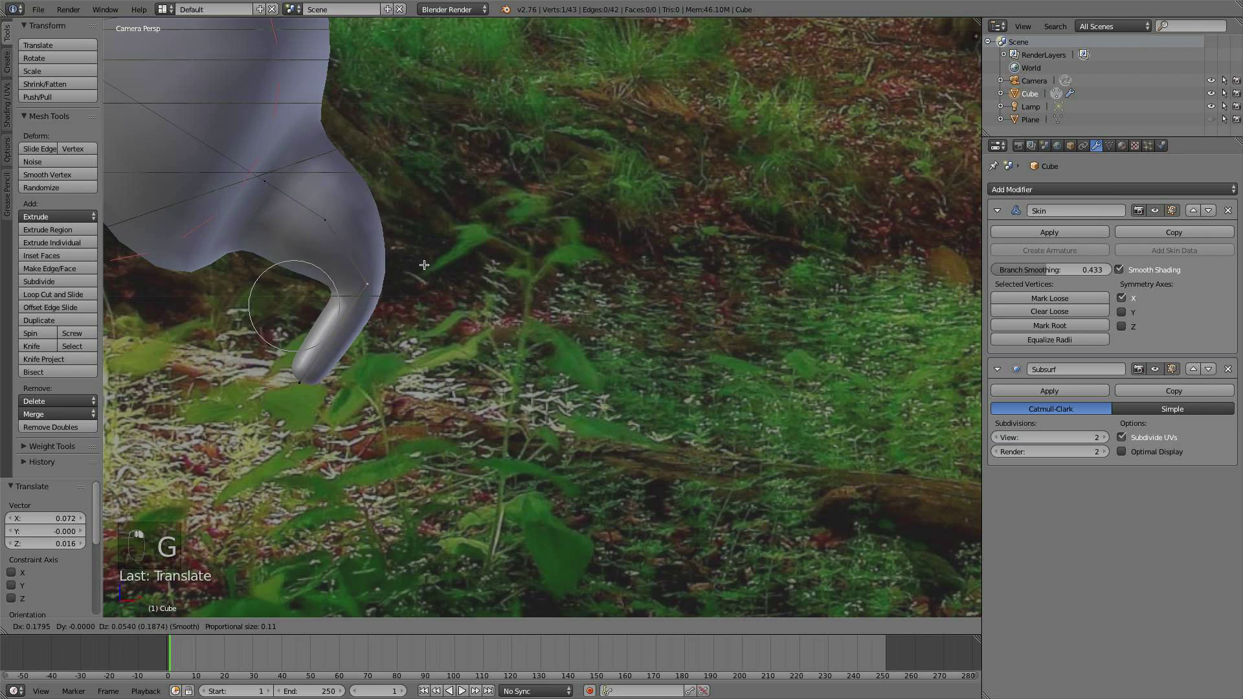
{"action": "left_click", "coordinate": [365, 225]}
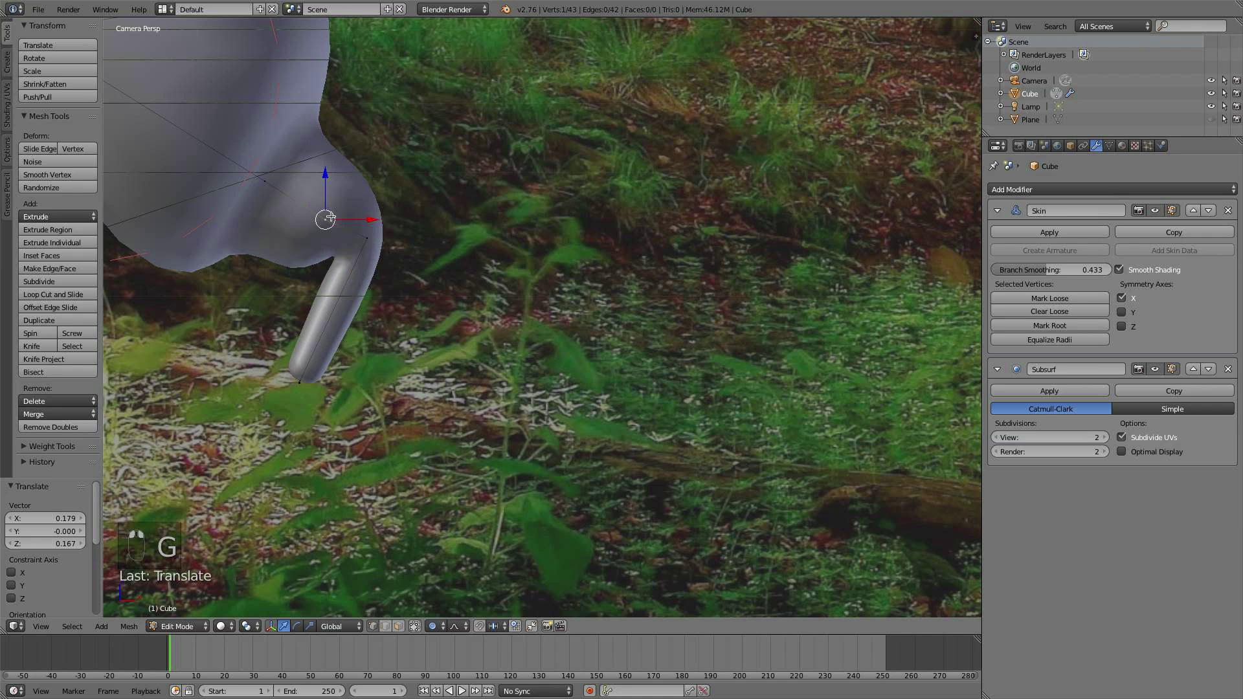
- Scale the skin of the second root joint by about 0.717 and of the first root joint by about 0.58
{"action": "key", "text": "ctrl+a"}
{"action": "left_click", "coordinate": [425, 177]}
{"action": "scroll", "coordinate": [363, 198], "scroll_direction": "down", "scroll_amount": 3}
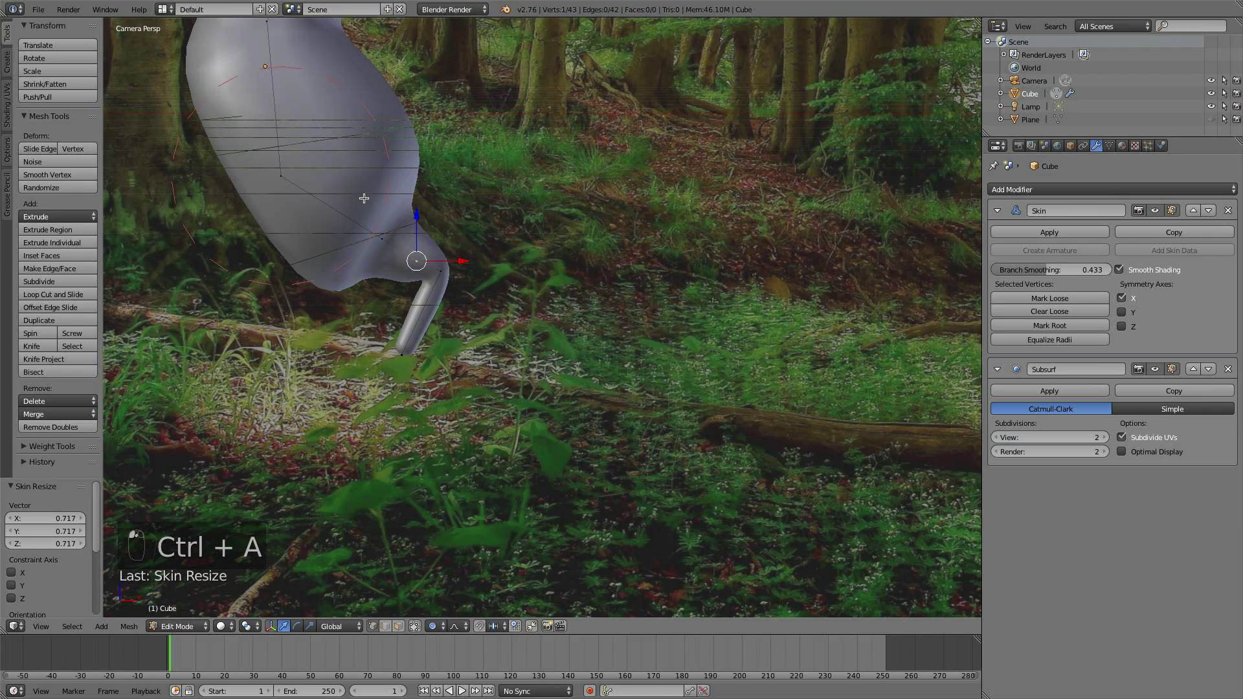
{"action": "middle_click_drag", "start_coordinate": [364, 199], "coordinate": [441, 243], "text": "shift"}
{"action": "scroll", "coordinate": [435, 243], "scroll_direction": "up", "scroll_amount": 2}
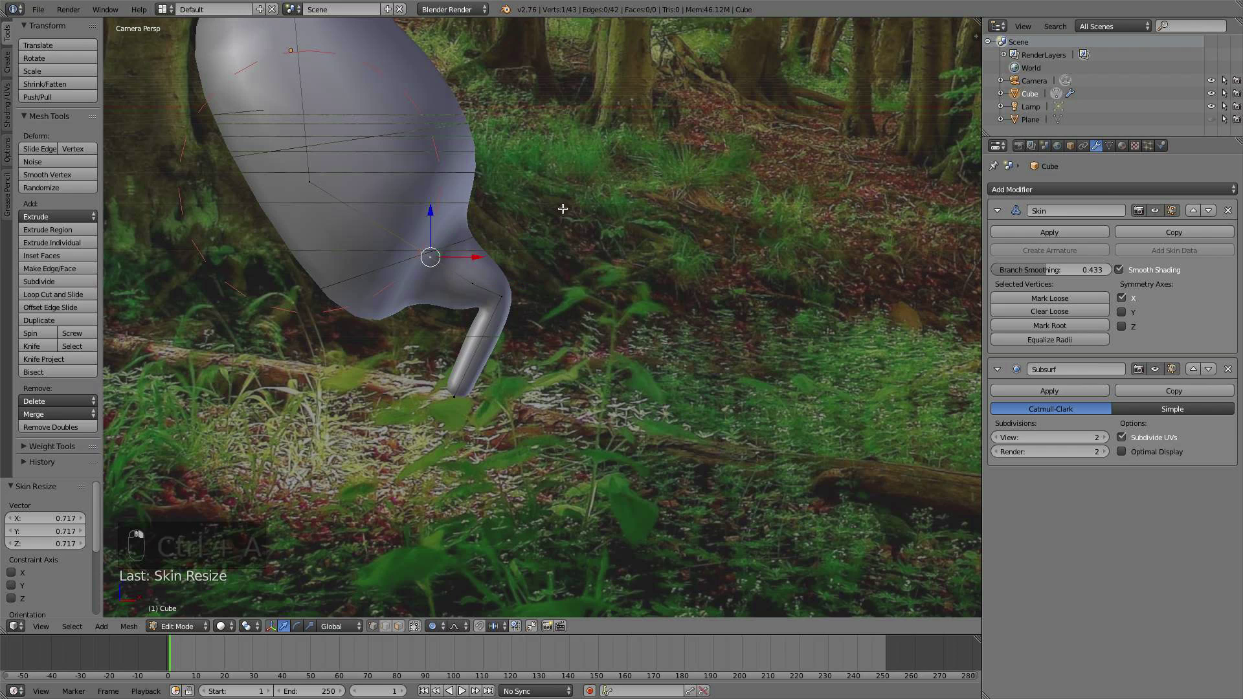
{"action": "key", "text": "ctrl+a"}
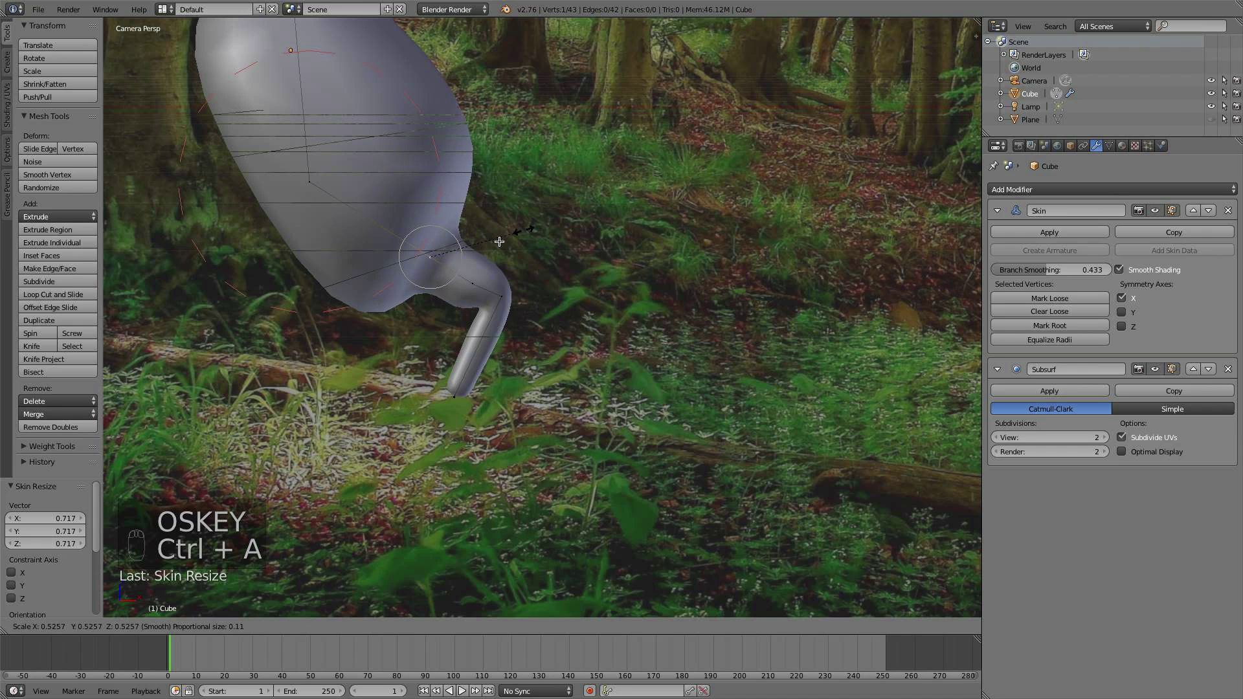
{"action": "left_click", "coordinate": [533, 228]}
- Scale the skin of the trunk's base vertex by about 0.505, and move the vertex about 0.027 in X and 0.05 in Z
{"action": "right_click", "coordinate": [308, 196]}
{"action": "scroll", "coordinate": [343, 191], "scroll_direction": "down", "scroll_amount": 3}
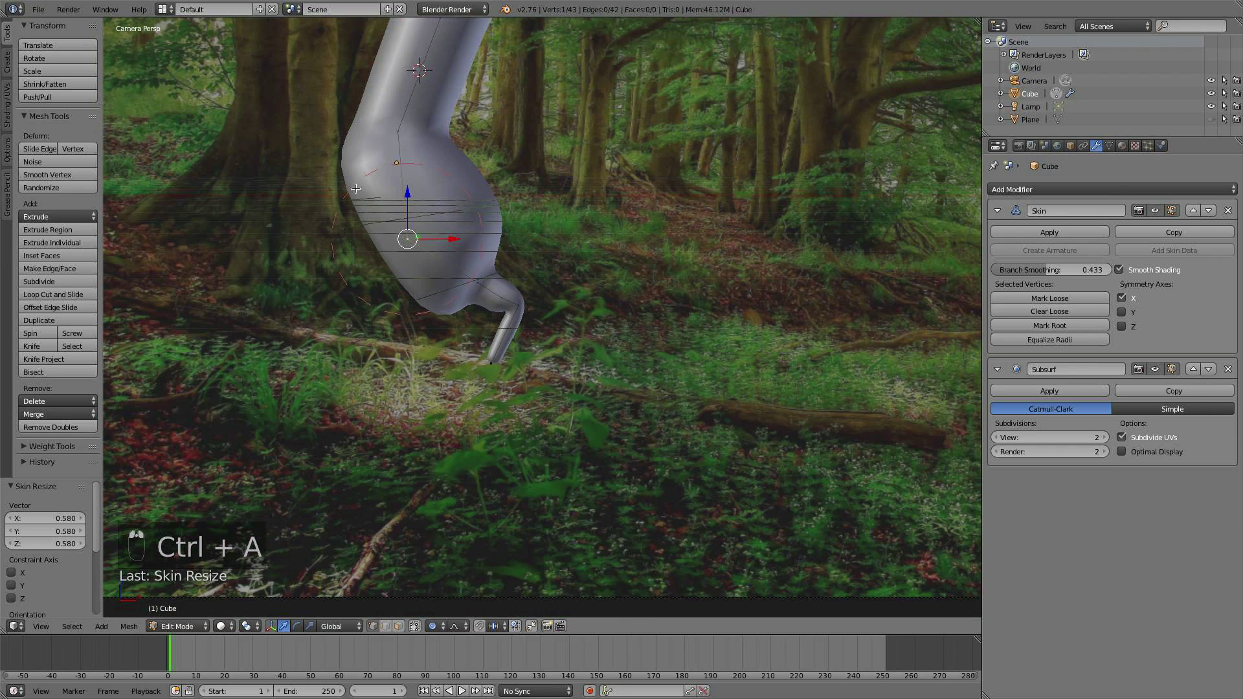
{"action": "scroll", "coordinate": [389, 196], "scroll_direction": "up", "scroll_amount": 1}
{"action": "key", "text": "ctrl+a"}
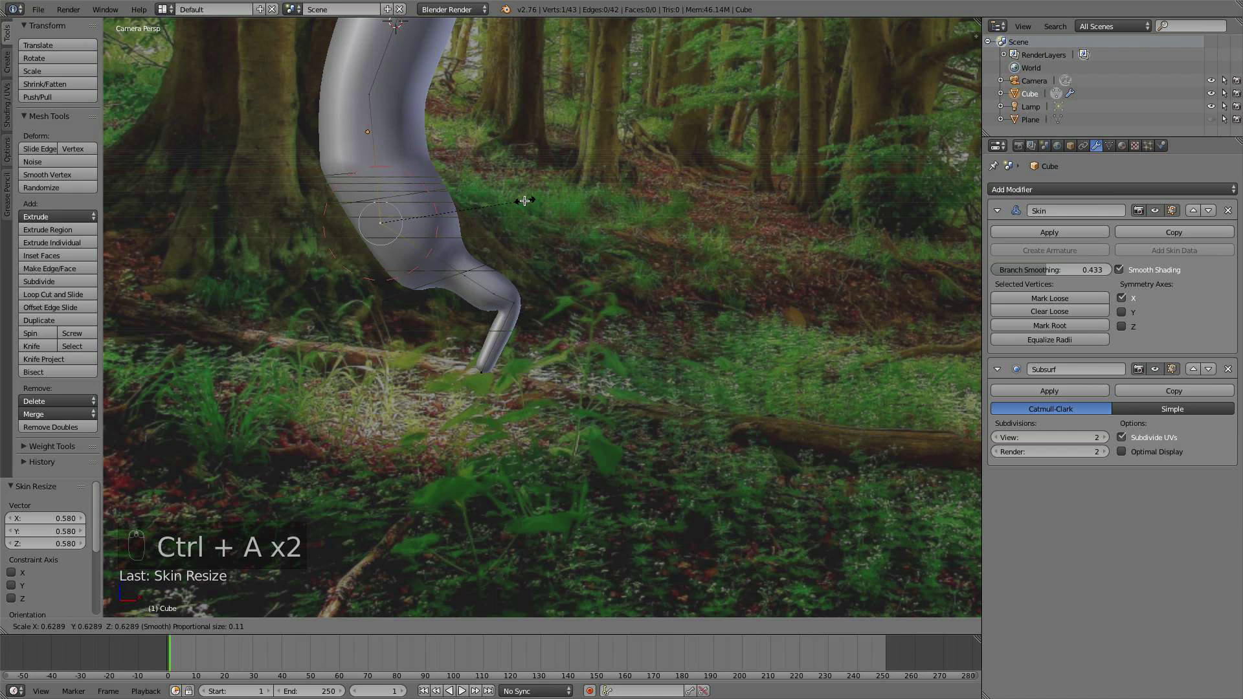
{"action": "left_click", "coordinate": [490, 180]}
{"action": "middle_click_drag", "start_coordinate": [552, 206], "coordinate": [524, 266], "text": "shift"}
{"action": "scroll", "coordinate": [479, 277], "scroll_direction": "up", "scroll_amount": 2}
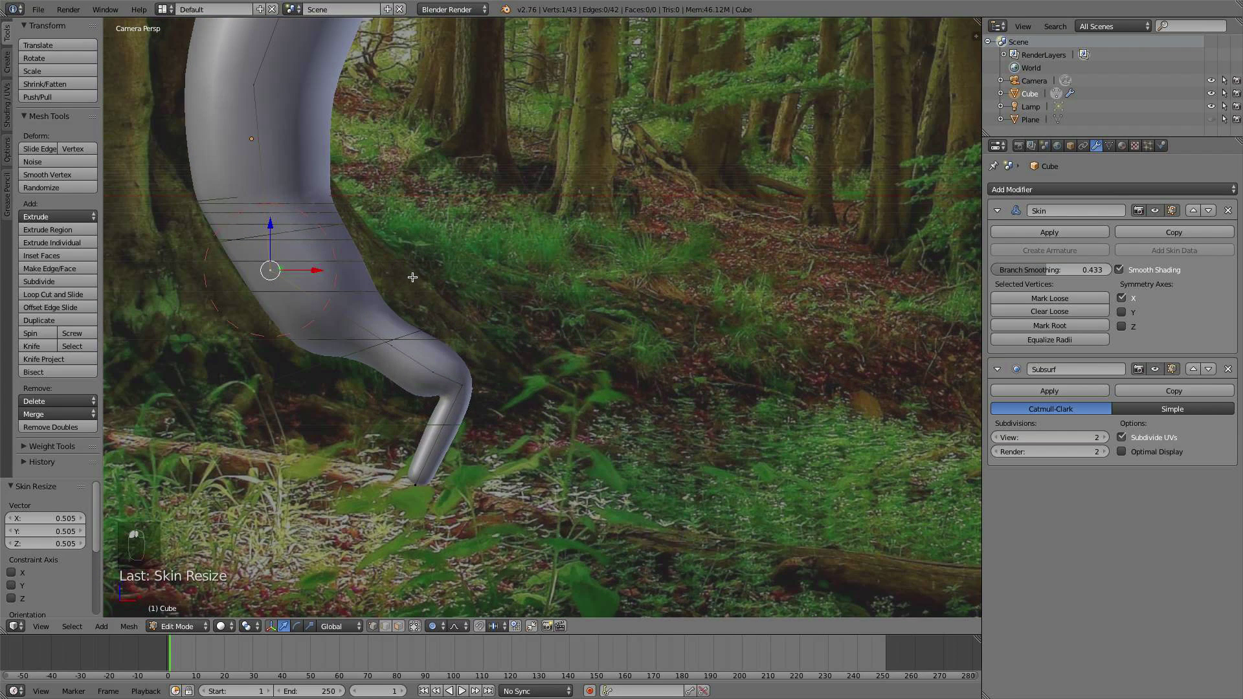
{"action": "key", "text": "g"}
{"action": "left_click", "coordinate": [449, 255]}
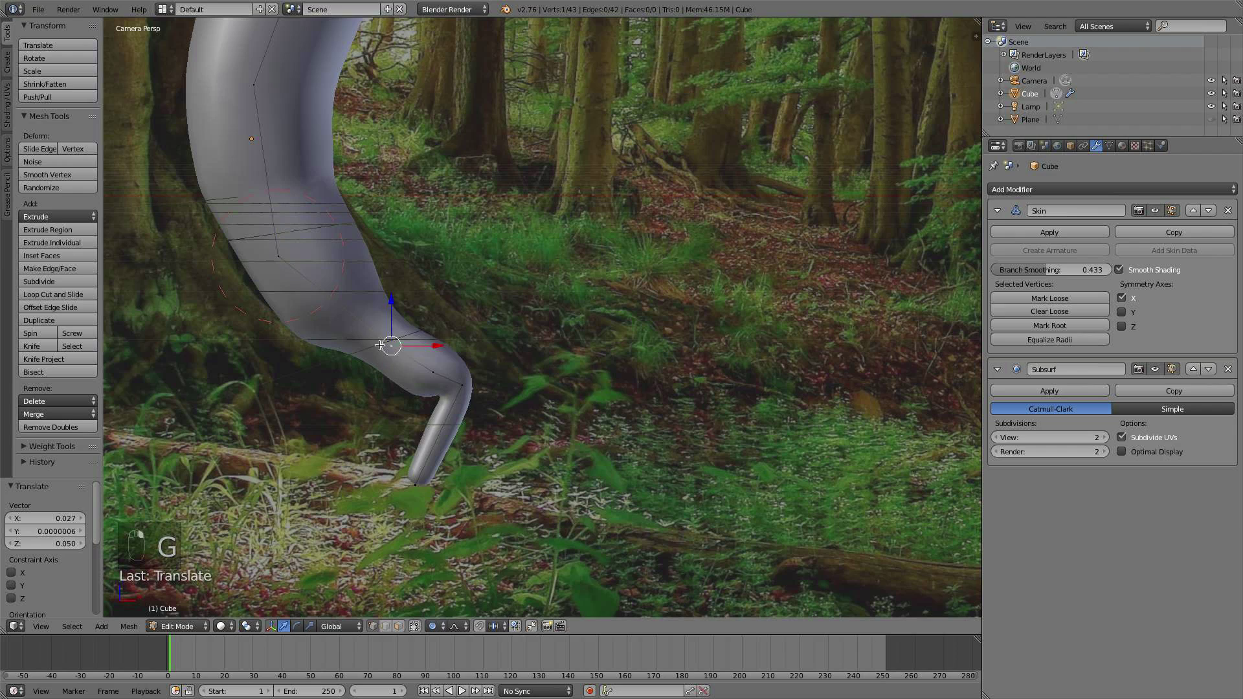
- Raise the first root joint about 0.19 and the second about 0.197, and scale the second joint's skin by about 0.466
{"action": "key", "text": "g"}
{"action": "left_click", "coordinate": [399, 287]}
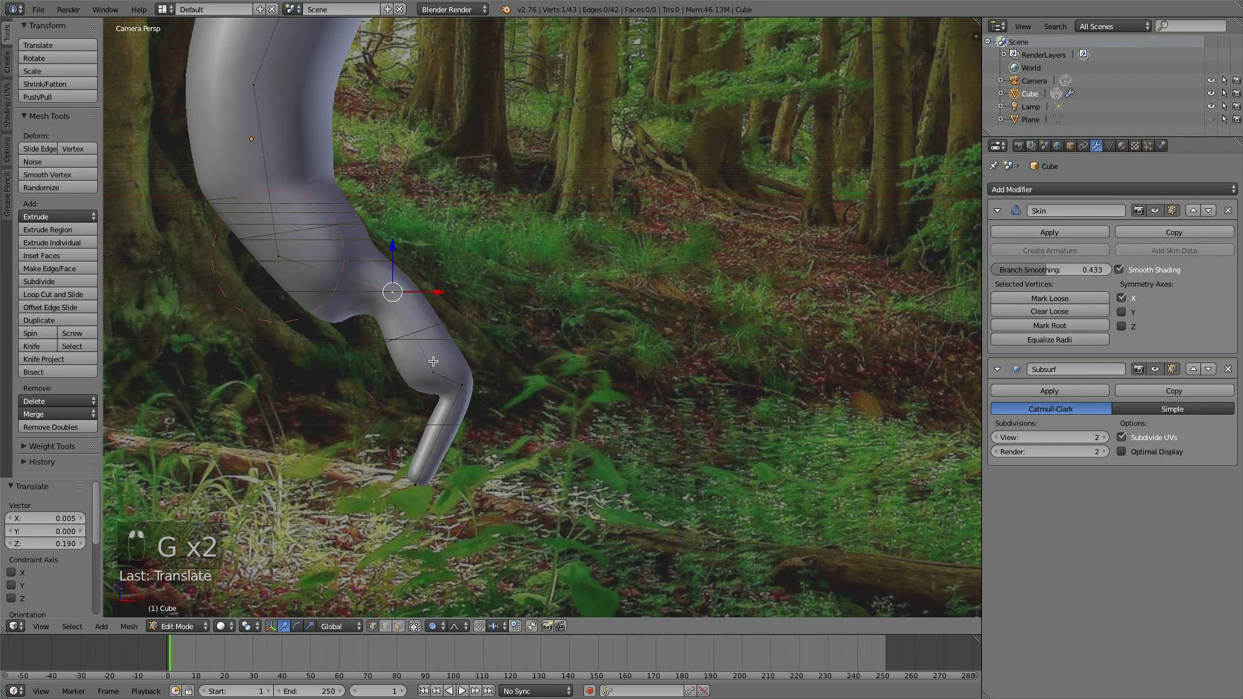
{"action": "key", "text": "g"}
{"action": "left_click", "coordinate": [448, 302]}
{"action": "key", "text": "super"}
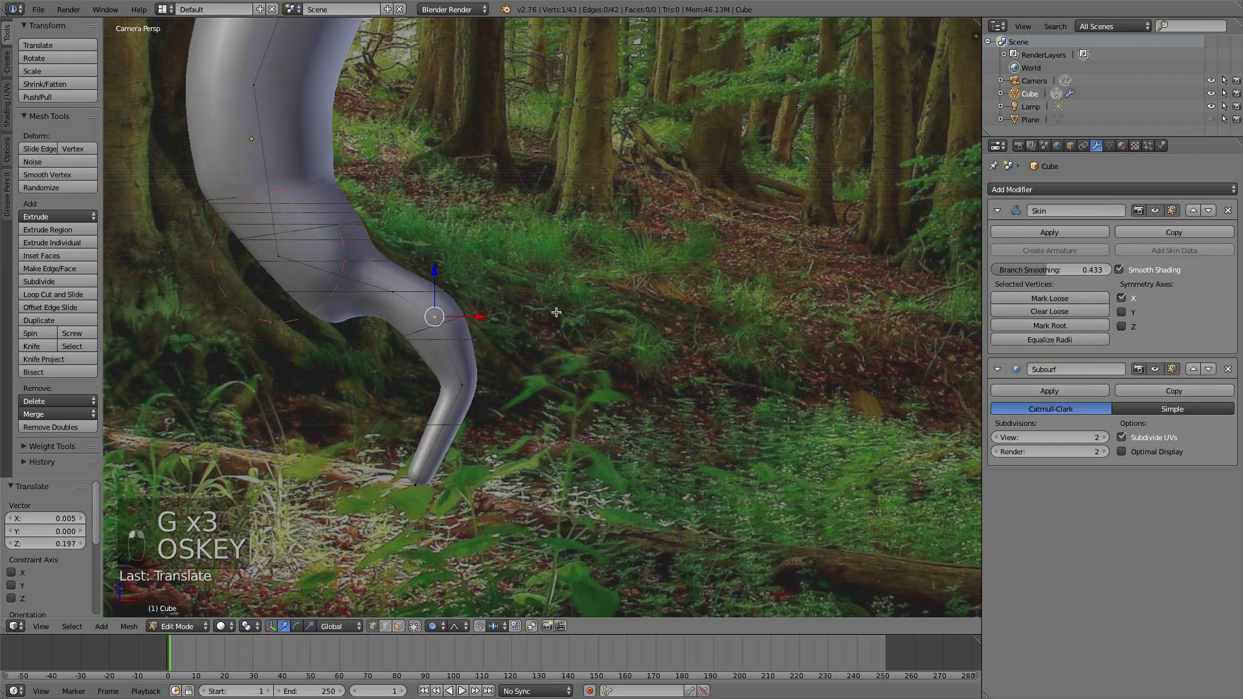
{"action": "key", "text": "ctrl+a"}
{"action": "left_click", "coordinate": [479, 300]}
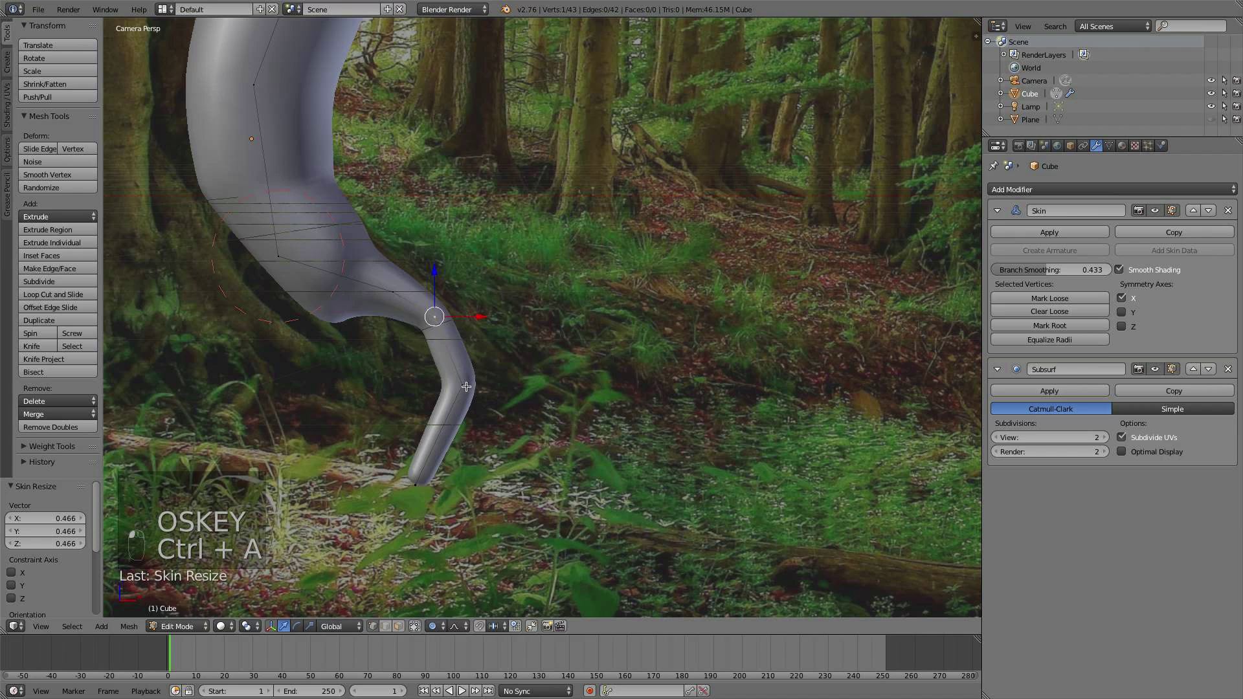
- Scale the third root joint's skin by about 0.616, and move the joint about 0.075 in X and 0.114 in Z
{"action": "right_click", "coordinate": [464, 385]}
{"action": "key", "text": "ctrl+a"}
{"action": "left_click", "coordinate": [527, 363]}
{"action": "key", "text": "g"}
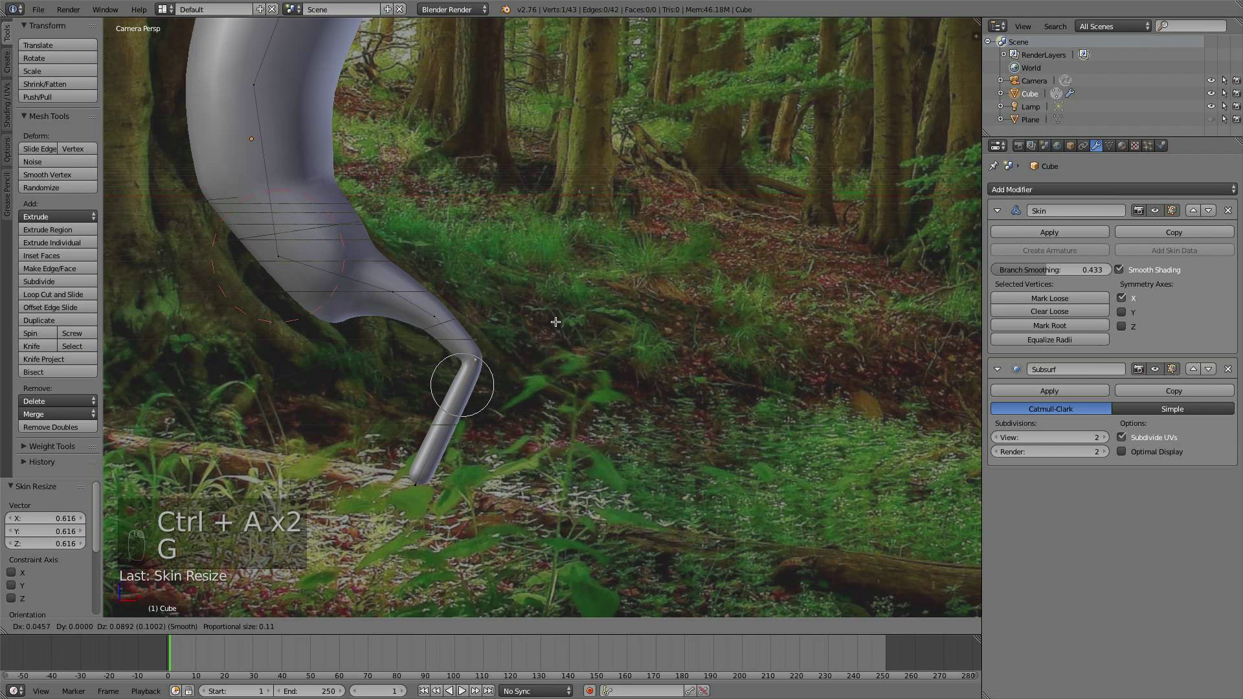
{"action": "left_click", "coordinate": [562, 319]}
- Move the root's tip about 0.38 in X and 0.327 in Z, shrink its skin, and raise it about 0.018
{"action": "right_click", "coordinate": [425, 481]}
{"action": "key", "text": "g"}
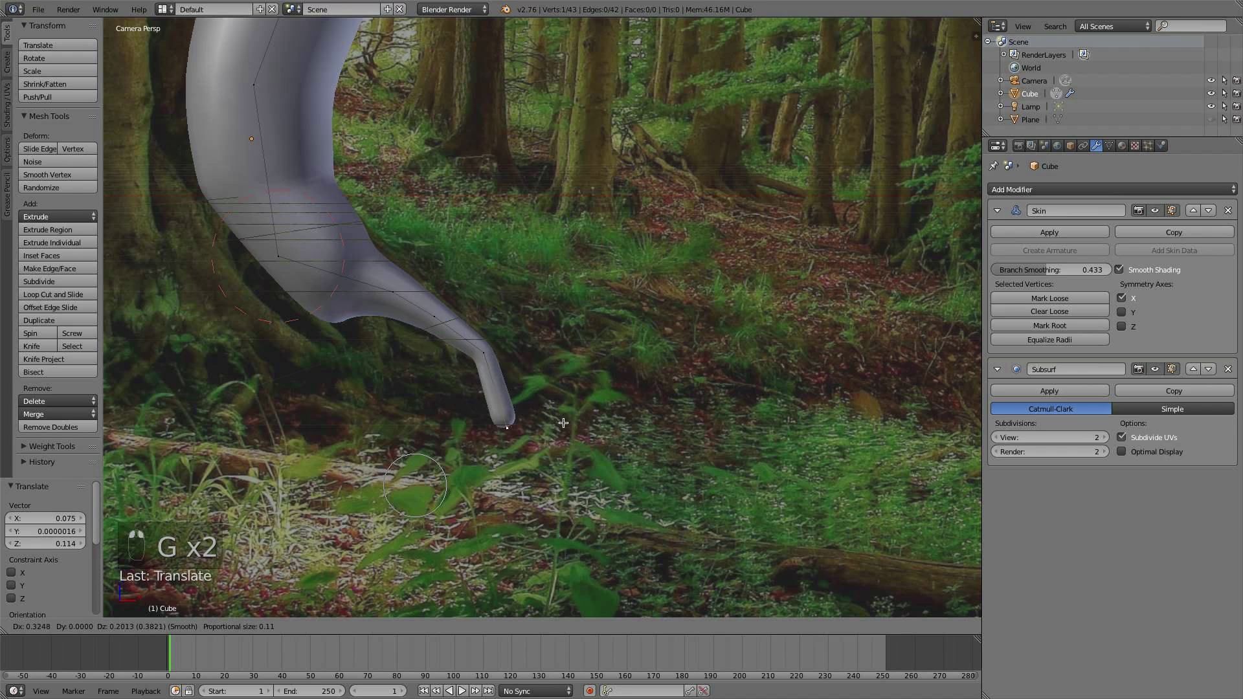
{"action": "left_click", "coordinate": [573, 392]}
{"action": "key", "text": "ctrl+a"}
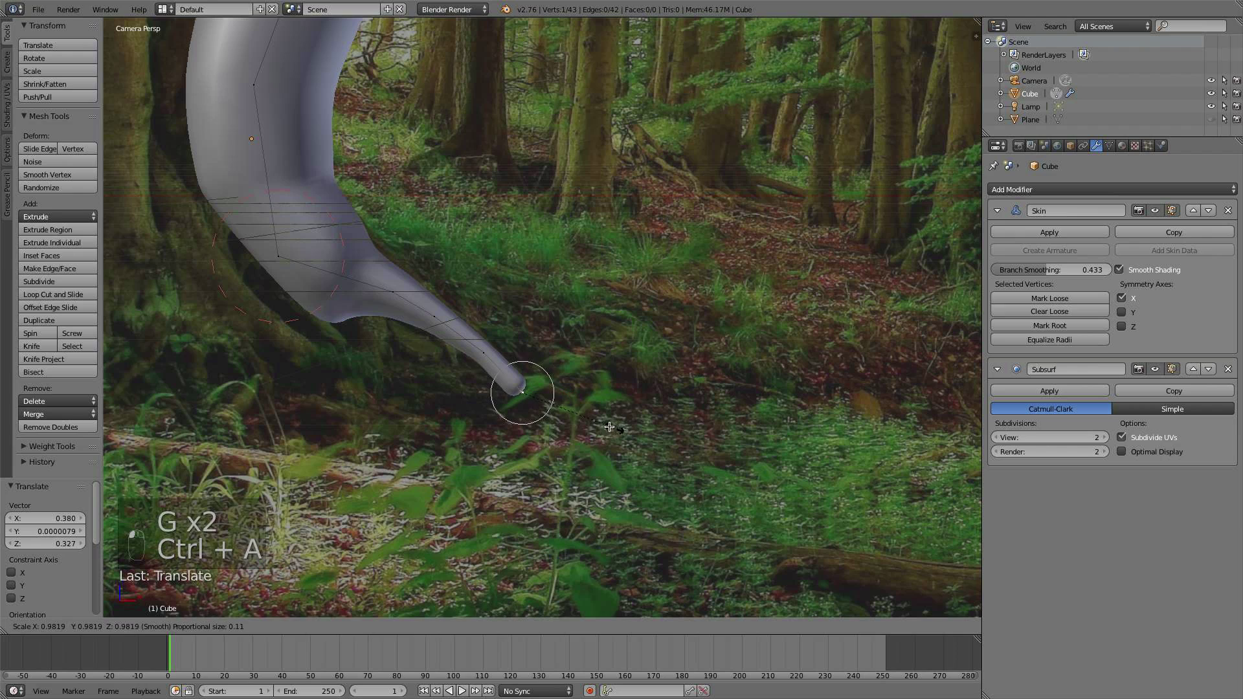
{"action": "left_click", "coordinate": [597, 416]}
{"action": "key", "text": "g"}
{"action": "left_click", "coordinate": [598, 410]}
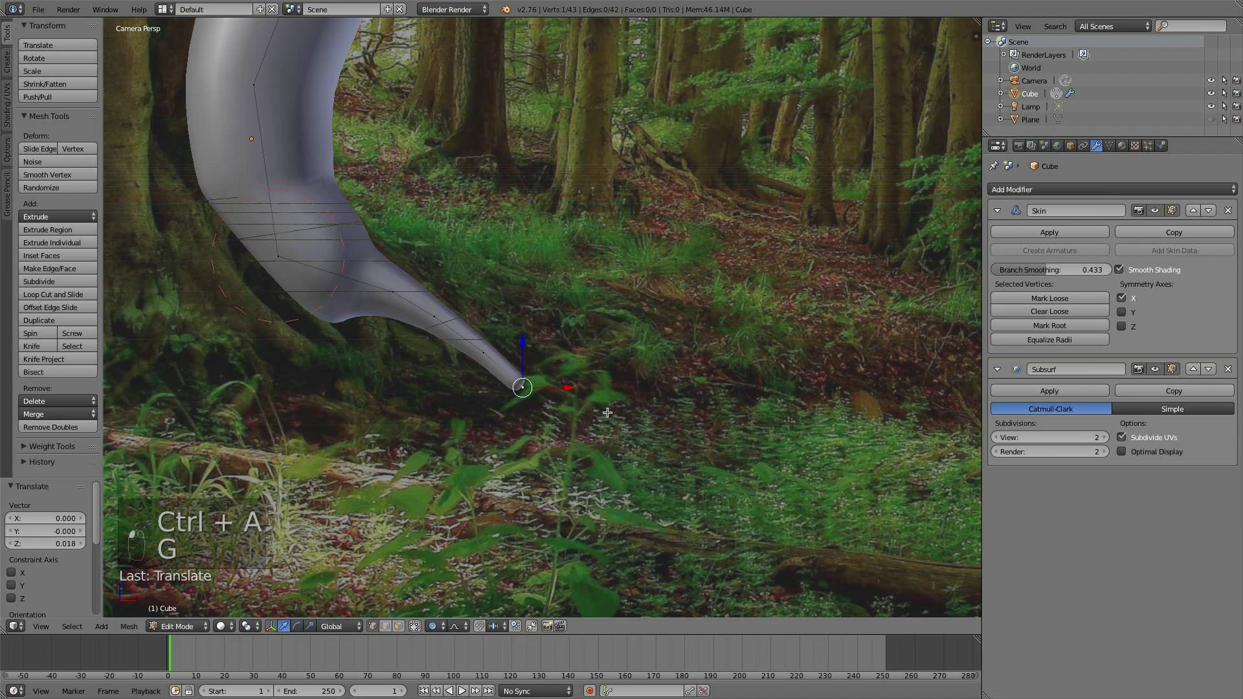
- Extrude three more segments from the root's tip, the first about 0.137 in X, the second diagonally down, the third about 0.121 in X
{"action": "key", "text": "e"}
{"action": "left_click", "coordinate": [646, 412]}
{"action": "key", "text": "e"}
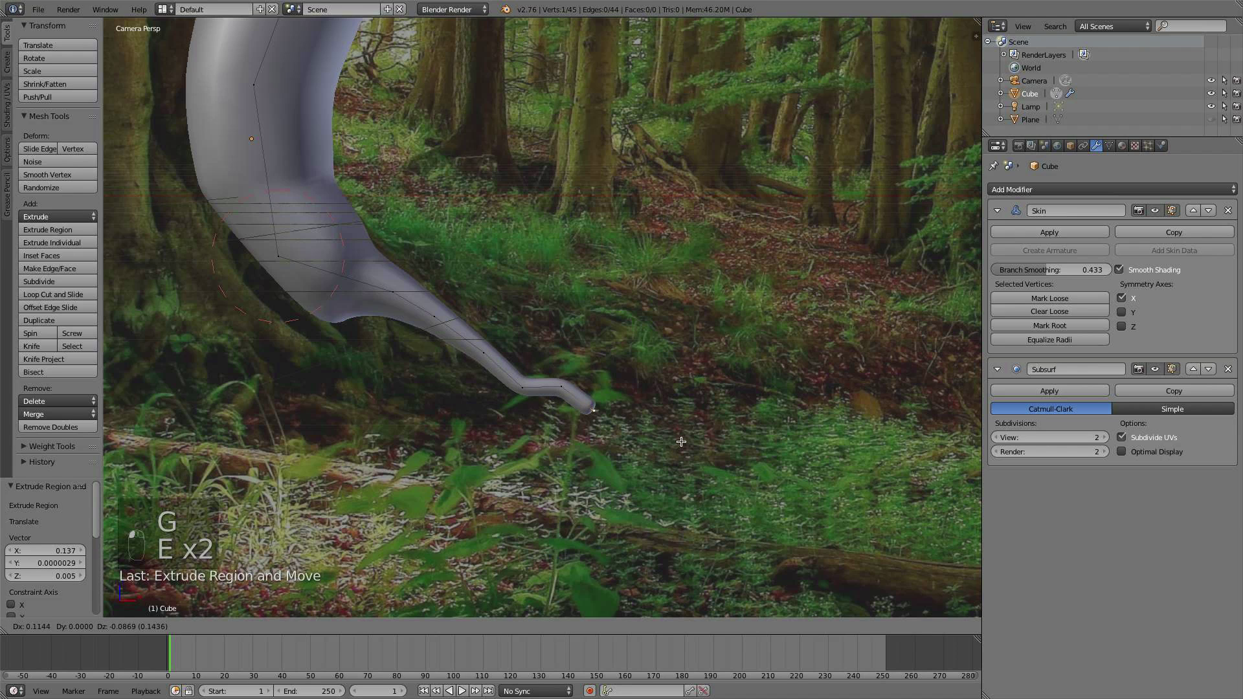
{"action": "left_click", "coordinate": [701, 459]}
{"action": "key", "text": "e"}
{"action": "left_click", "coordinate": [731, 447]}
- Taper the extended root's end by scaling the skin by about 0.623 with a proportional size of 0.68, and leave Edit Mode
{"action": "key", "text": "ctrl+a"}
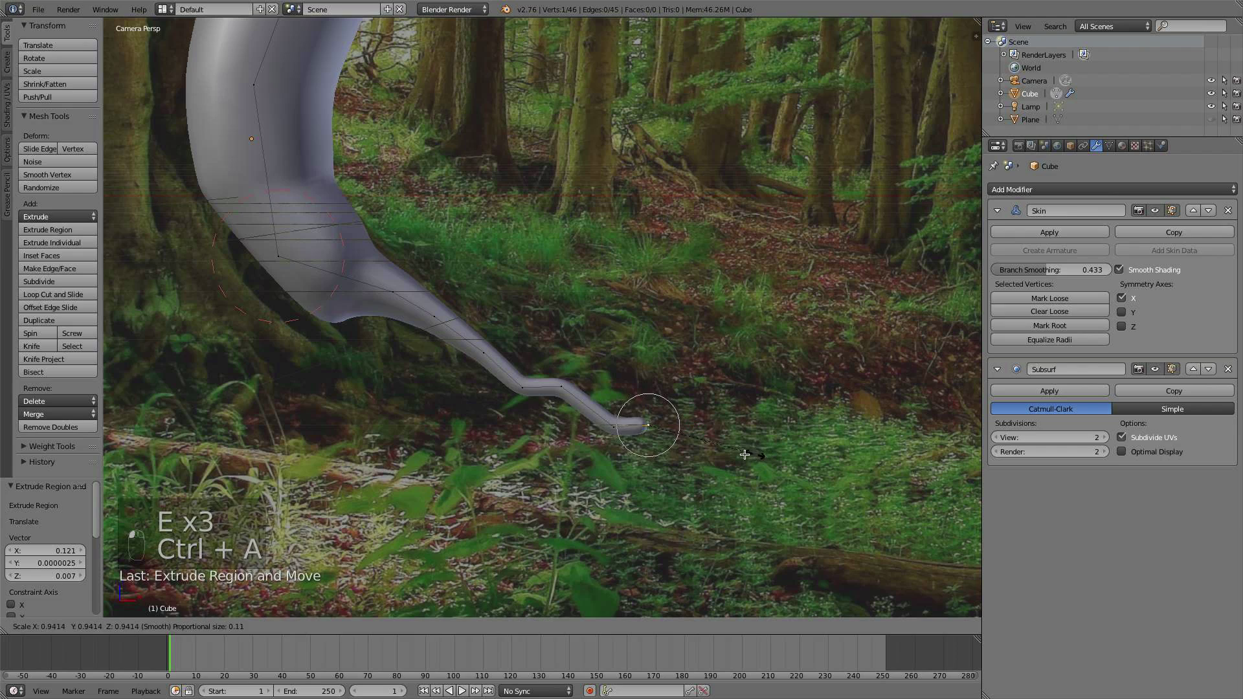
{"action": "scroll", "coordinate": [725, 457], "scroll_direction": "down", "scroll_amount": 18}
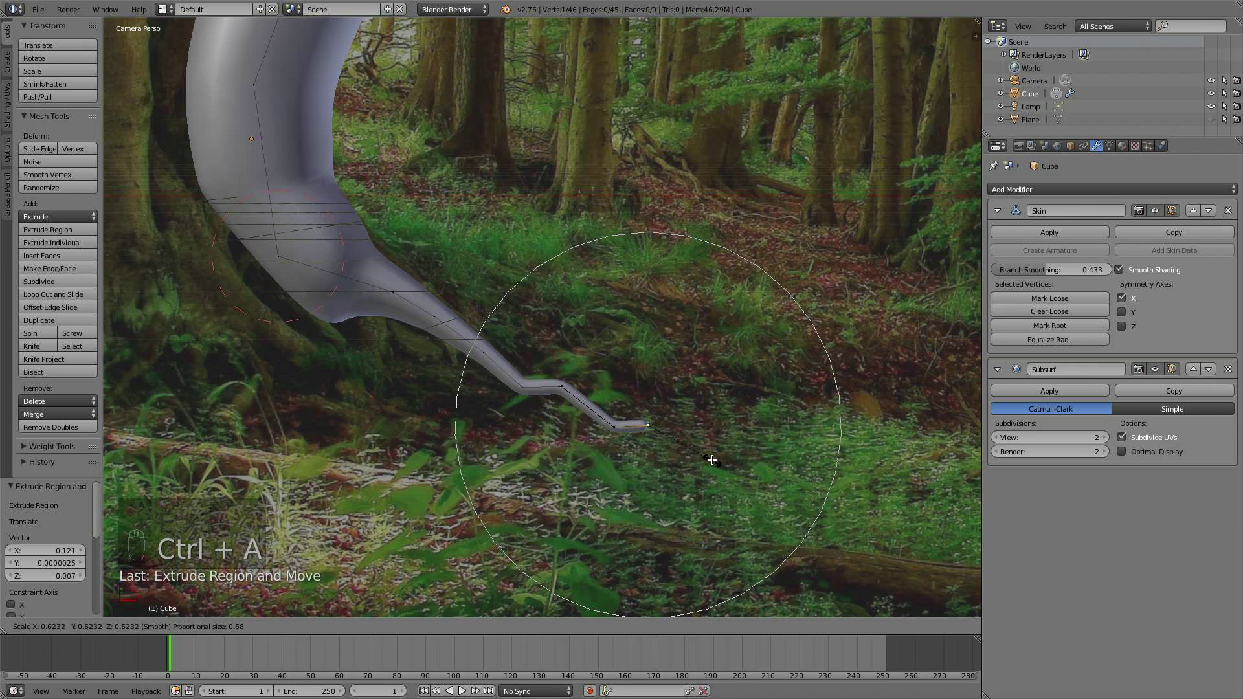
{"action": "left_click", "coordinate": [711, 458]}
{"action": "key", "text": "a"}
{"action": "key", "text": "Tab"}
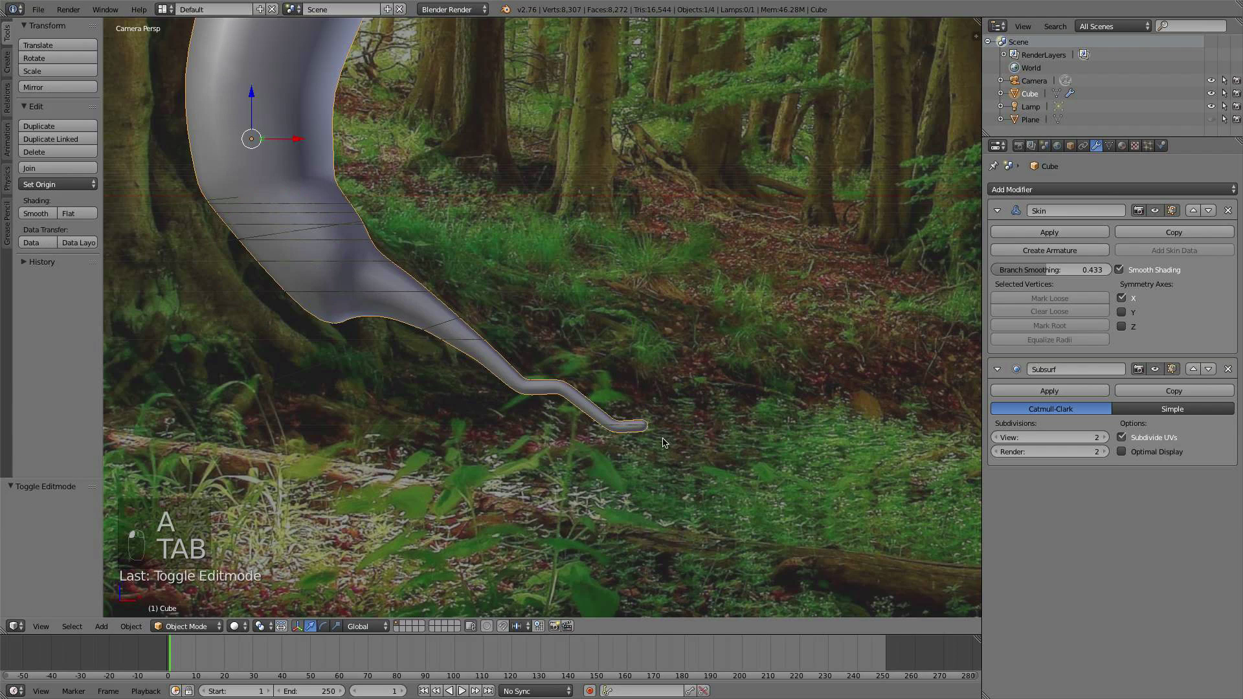
- In Edit Mode, extrude a side root from the first root joint about -0.016 in X, -0.104 in Y and -0.096 in Z
{"action": "scroll", "coordinate": [648, 436], "scroll_direction": "up", "scroll_amount": 4}
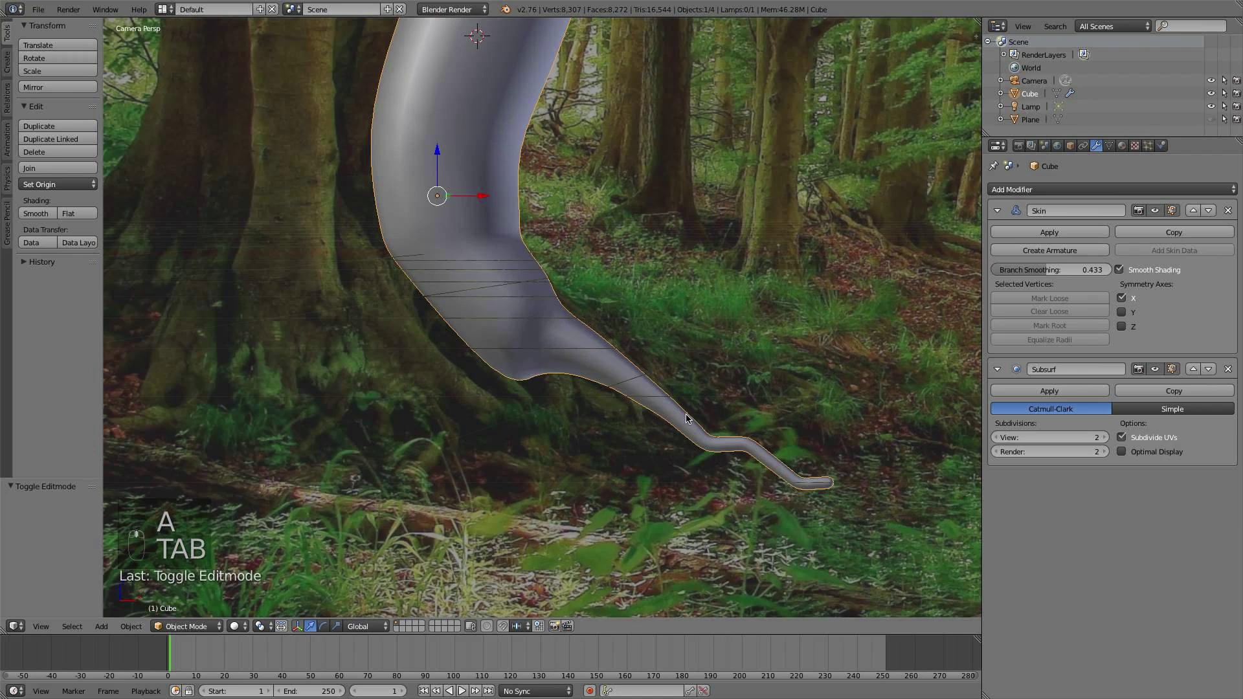
{"action": "key", "text": "Tab"}
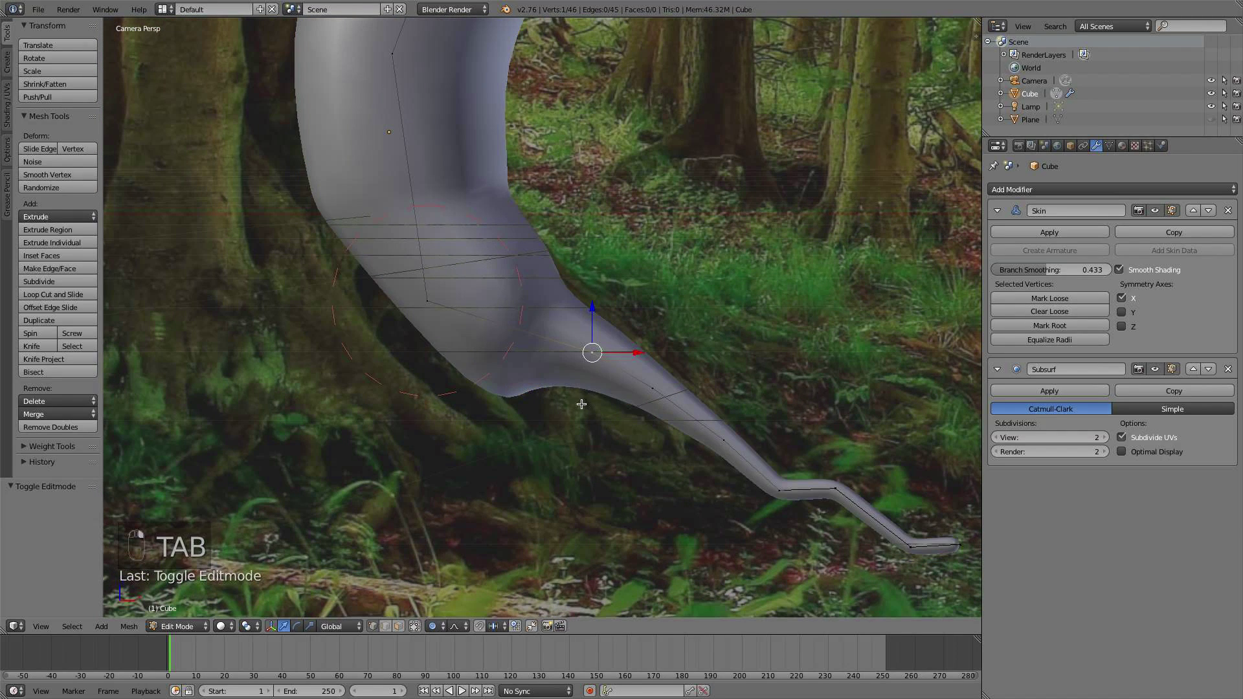
{"action": "middle_click_drag", "start_coordinate": [582, 404], "coordinate": [544, 469]}
{"action": "scroll", "coordinate": [544, 469], "scroll_direction": "up", "scroll_amount": 4}
{"action": "middle_click_drag", "start_coordinate": [429, 400], "coordinate": [646, 386], "text": "shift"}
{"action": "scroll", "coordinate": [646, 385], "scroll_direction": "up", "scroll_amount": 9}
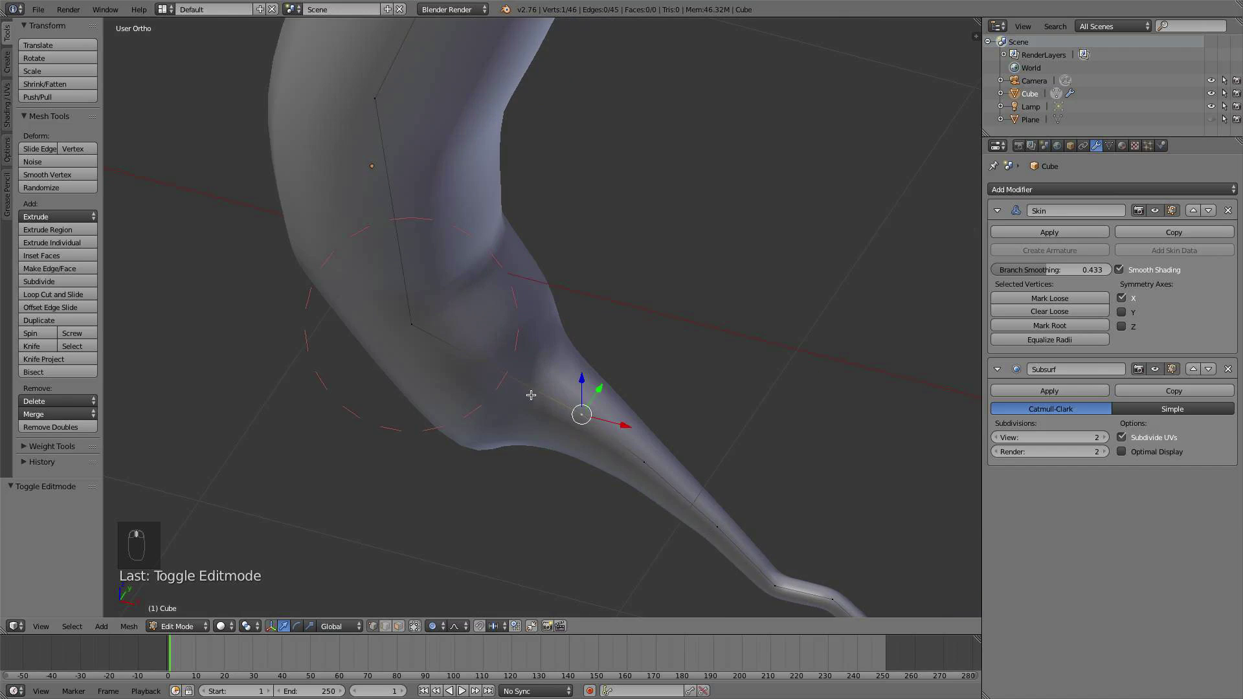
{"action": "middle_click_drag", "start_coordinate": [531, 395], "coordinate": [539, 281], "text": "shift"}
{"action": "middle_click_drag", "start_coordinate": [694, 371], "coordinate": [672, 375]}
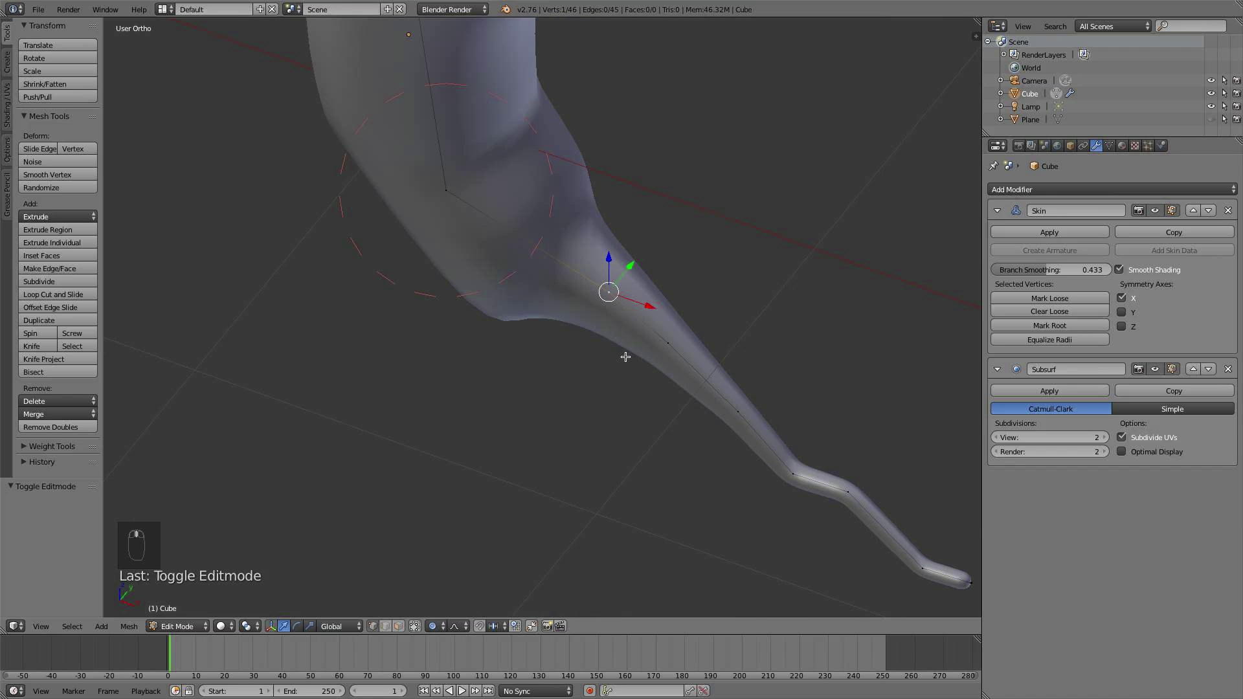
{"action": "key", "text": "e"}
{"action": "left_click", "coordinate": [616, 411]}
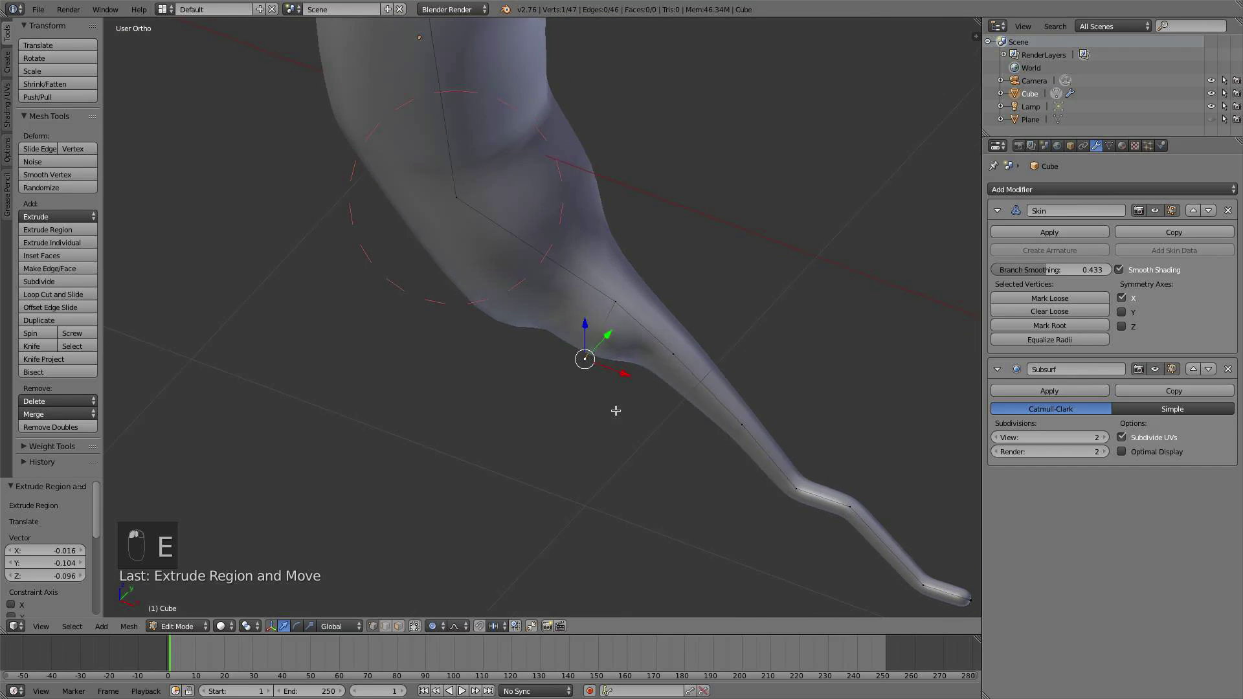
- Scale the skin at the new side root's tip by 0.864, using a proportional size of 0.62
{"action": "middle_click_drag", "start_coordinate": [615, 411], "coordinate": [661, 428]}
{"action": "key", "text": "ctrl+a"}
{"action": "scroll", "coordinate": [727, 448], "scroll_direction": "up", "scroll_amount": 9}
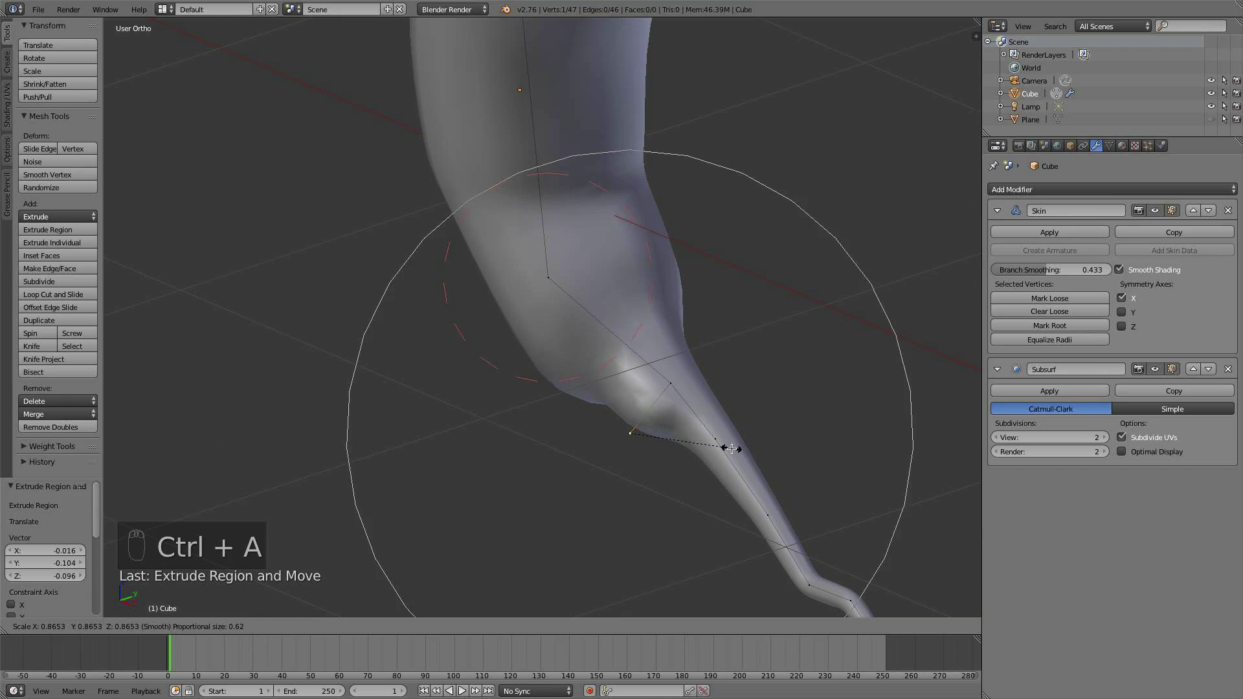
{"action": "left_click", "coordinate": [731, 448]}
- Extrude the side root's tip about -0.090 in Y and -0.122 in Z, and scale its skin by 0.710
{"action": "middle_click_drag", "start_coordinate": [698, 468], "coordinate": [649, 482]}
{"action": "key", "text": "e"}
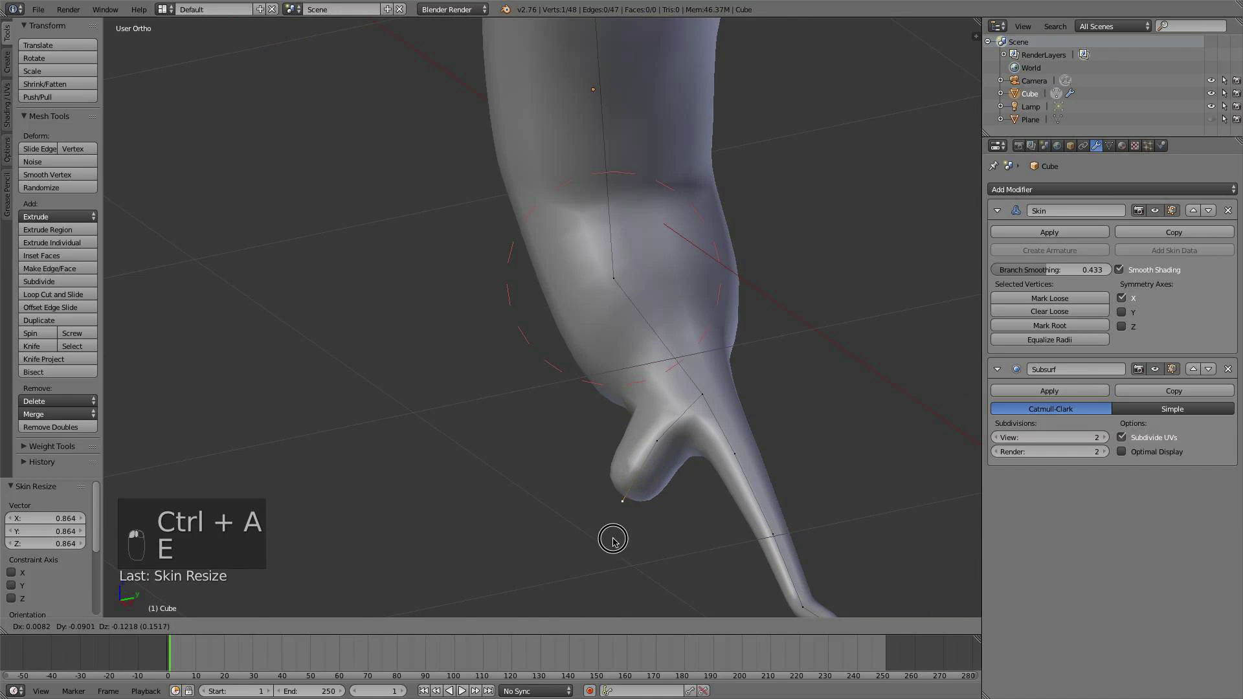
{"action": "left_click", "coordinate": [613, 541]}
{"action": "key", "text": "ctrl+a"}
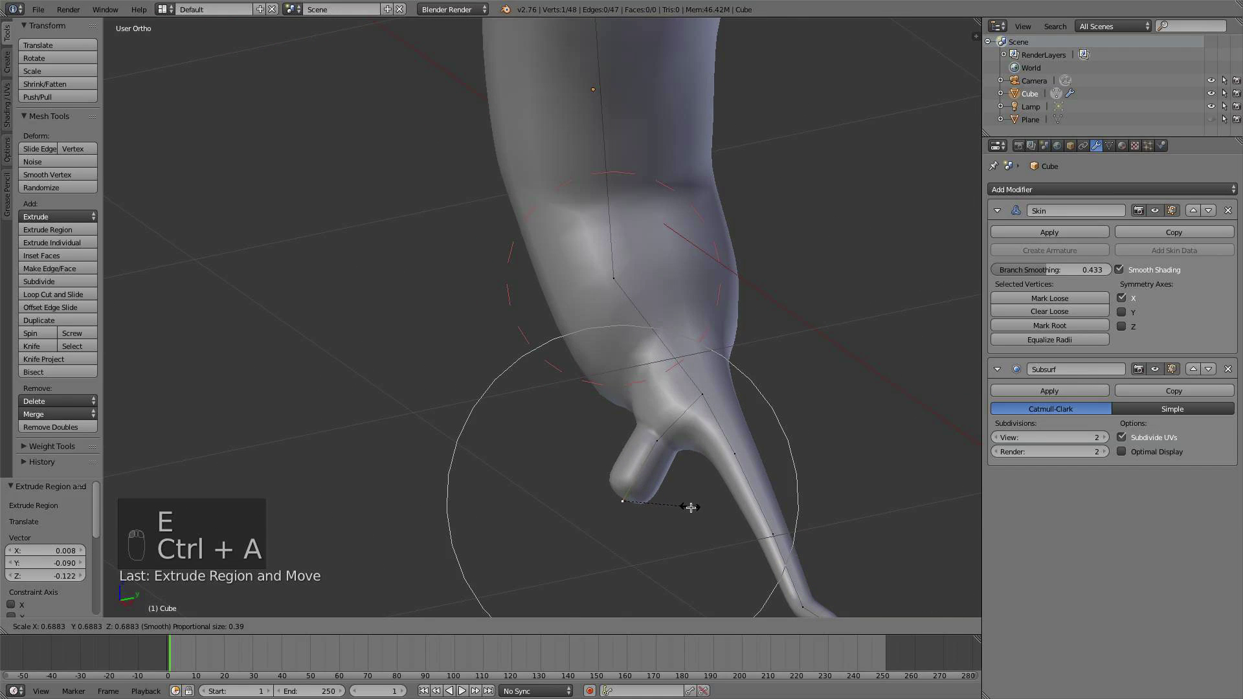
{"action": "left_click", "coordinate": [692, 507]}
- Extrude the side root about 0.032 in X, -0.059 in Y and -0.135 in Z, and scale the new tip's skin by 0.486
{"action": "middle_click_drag", "start_coordinate": [665, 563], "coordinate": [683, 464], "text": "shift"}
{"action": "scroll", "coordinate": [679, 465], "scroll_direction": "up", "scroll_amount": 1}
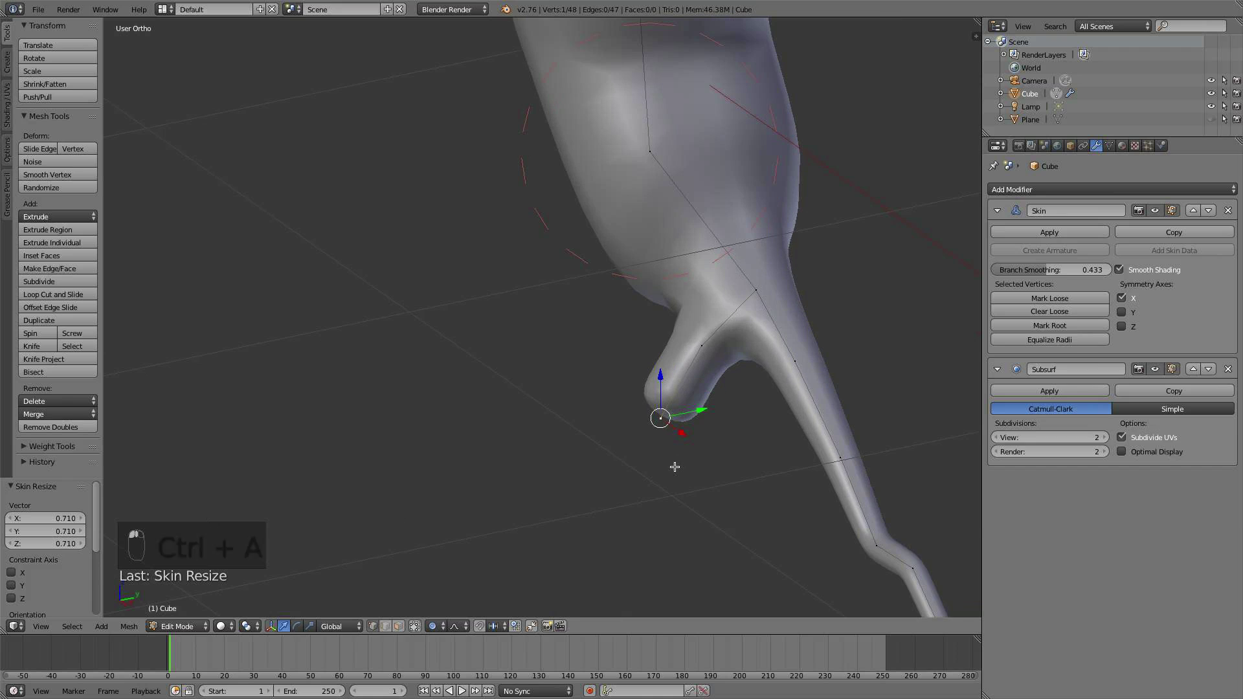
{"action": "key", "text": "e"}
{"action": "left_click", "coordinate": [655, 525]}
{"action": "scroll", "coordinate": [725, 505], "scroll_direction": "down", "scroll_amount": 4}
{"action": "middle_click_drag", "start_coordinate": [732, 503], "coordinate": [750, 480]}
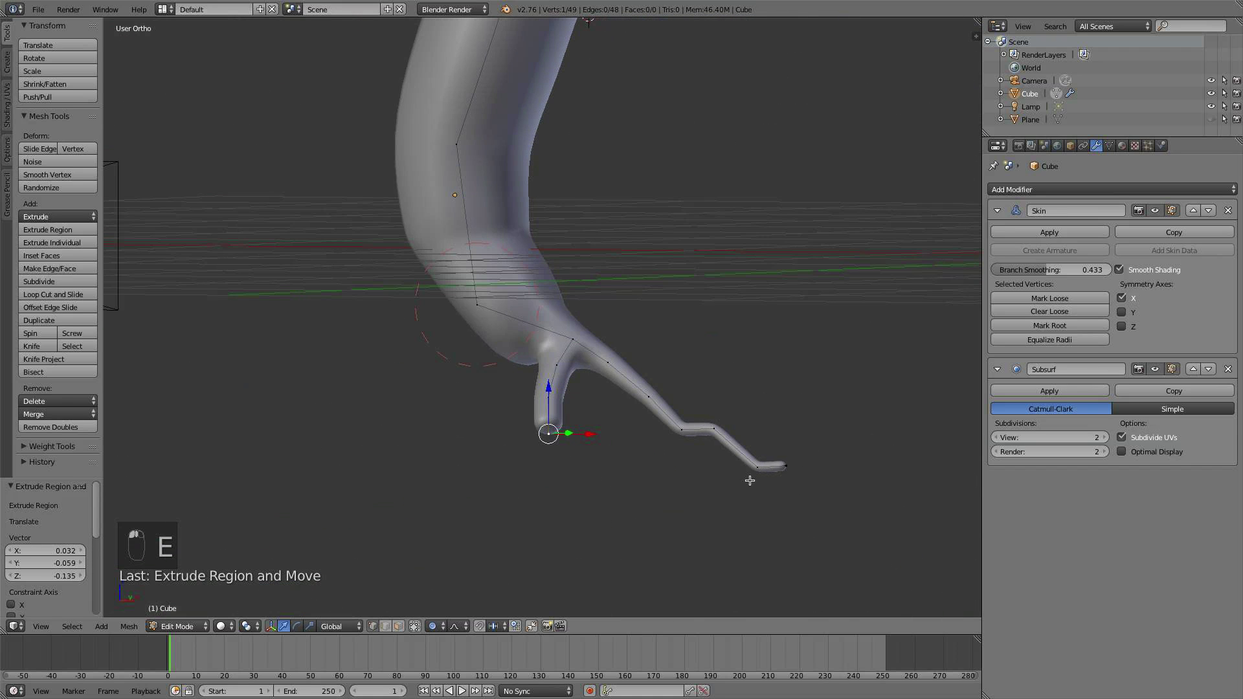
{"action": "key", "text": "ctrl+a"}
{"action": "left_click", "coordinate": [599, 452]}
- Reposition the side root's tip outward from the trunk
{"action": "middle_click_drag", "start_coordinate": [610, 458], "coordinate": [691, 483]}
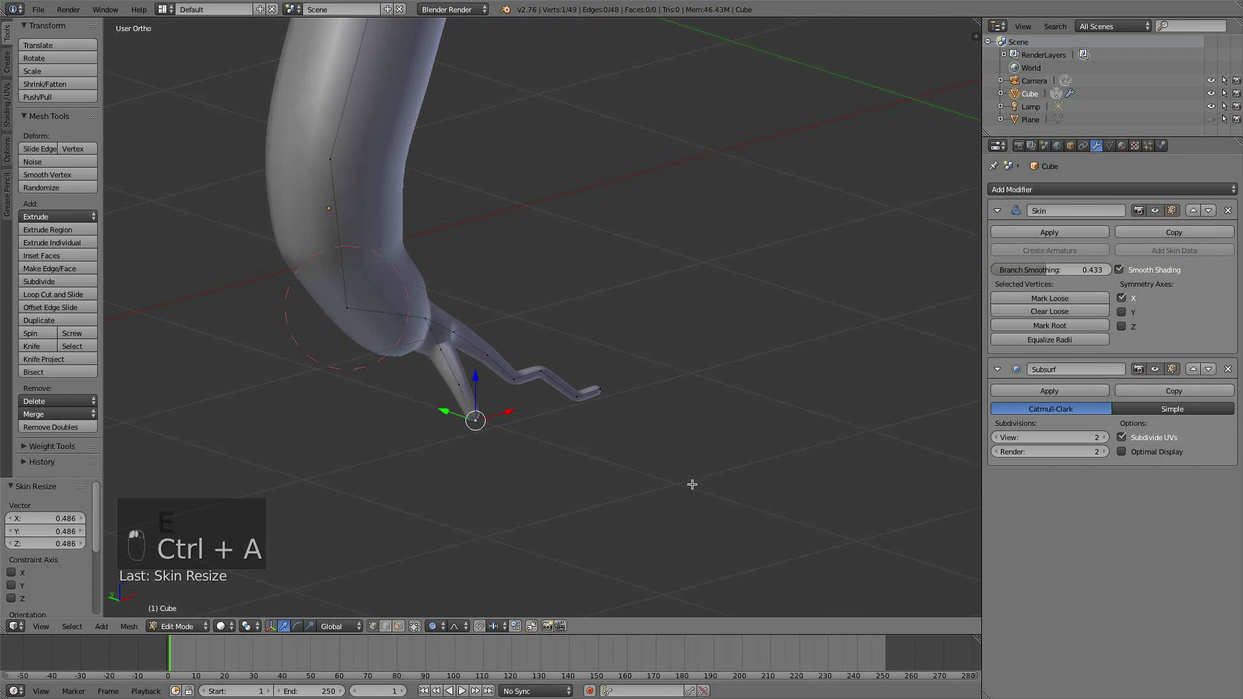
{"action": "middle_click_drag", "start_coordinate": [522, 445], "coordinate": [536, 419]}
{"action": "key", "text": "g"}
{"action": "left_click", "coordinate": [568, 427]}
- Extrude three segments from the tip, the first about 0.155 in X and -0.079 in Y, the second about -0.234 in Y, the third about 0.157 in X
{"action": "key", "text": "e"}
{"action": "left_click", "coordinate": [572, 353]}
{"action": "key", "text": "e"}
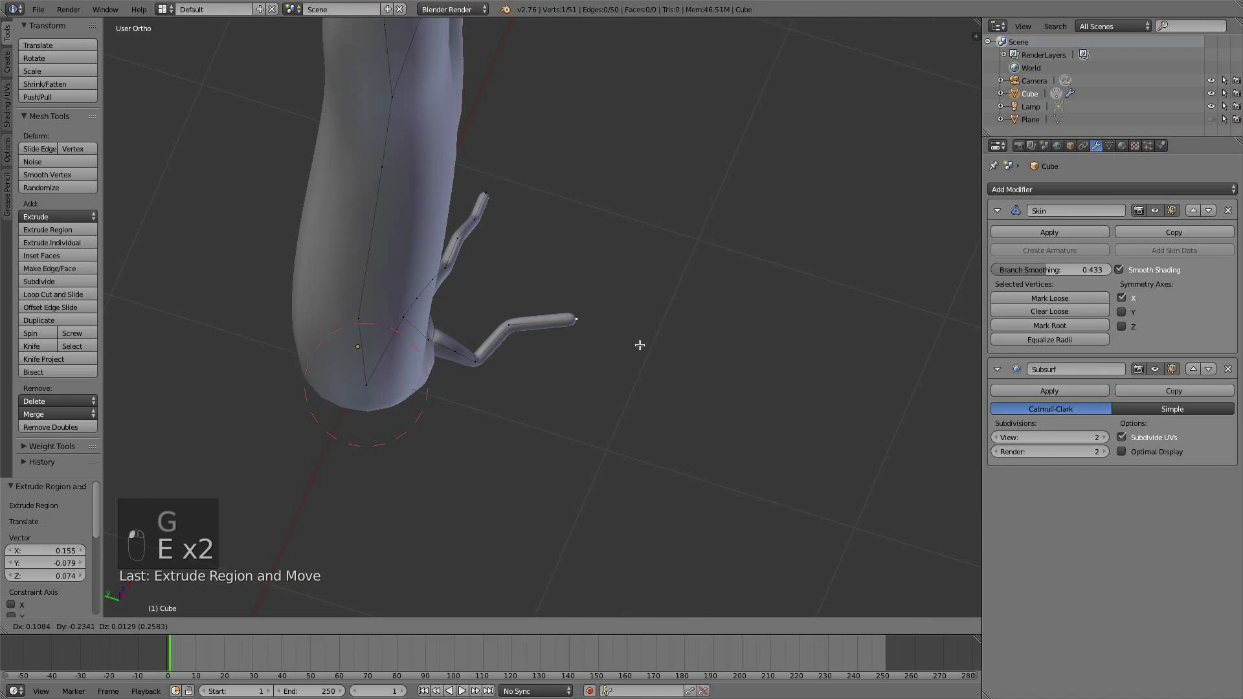
{"action": "left_click", "coordinate": [641, 343]}
{"action": "key", "text": "e"}
{"action": "left_click", "coordinate": [650, 285]}
- Lower the side root's end about 0.285 in Z, and shift it a further -0.030 in Y and -0.074 in Z
{"action": "middle_click_drag", "start_coordinate": [649, 283], "coordinate": [585, 261]}
{"action": "key", "text": "g"}
{"action": "key", "text": "z"}
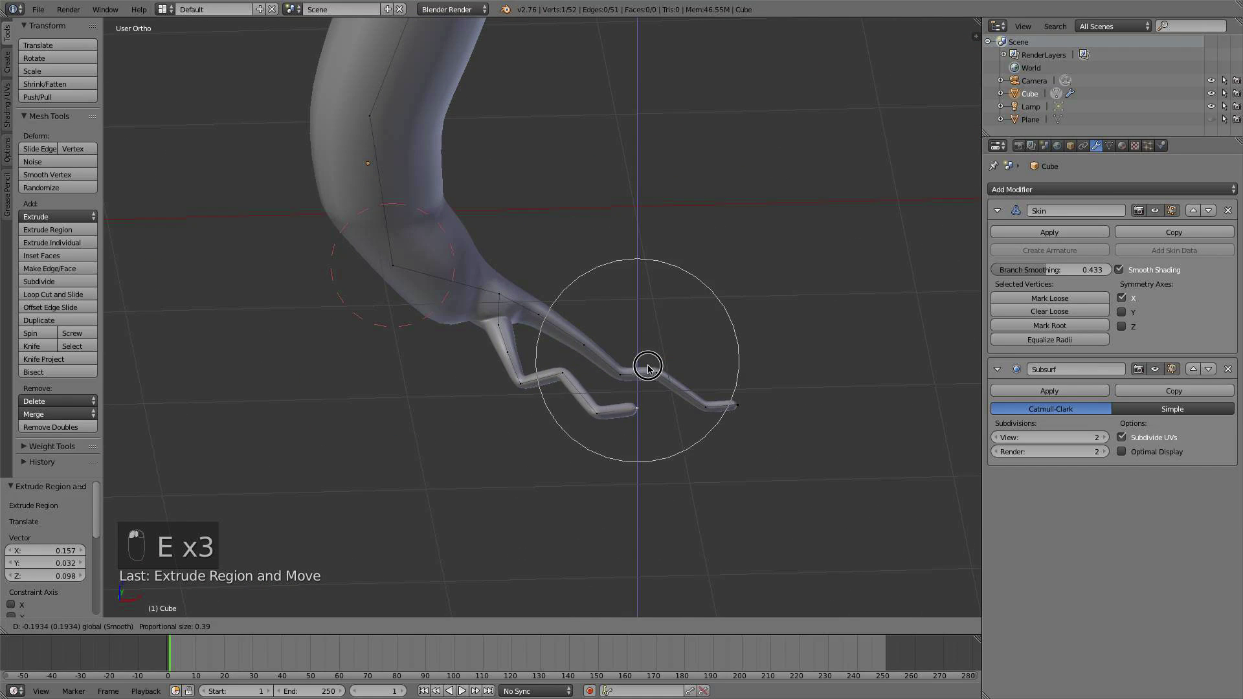
{"action": "left_click", "coordinate": [660, 430]}
{"action": "middle_click_drag", "start_coordinate": [660, 430], "coordinate": [630, 447]}
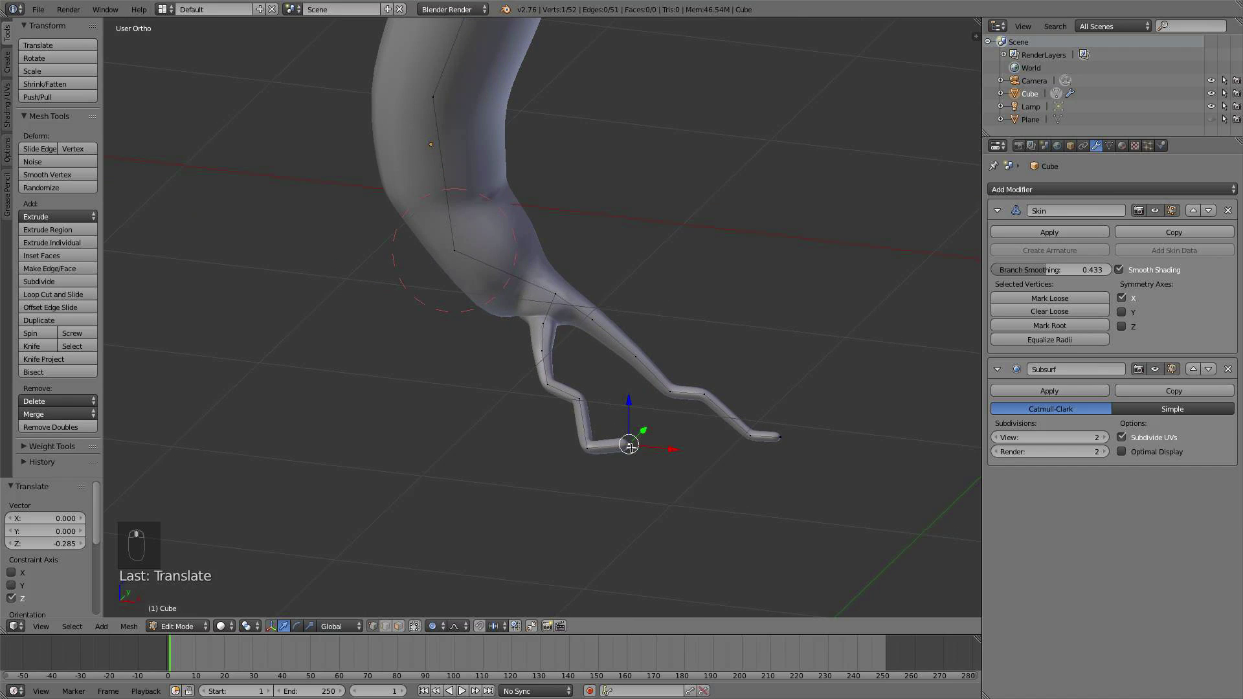
{"action": "key", "text": "g"}
{"action": "scroll", "coordinate": [644, 486], "scroll_direction": "up", "scroll_amount": 10}
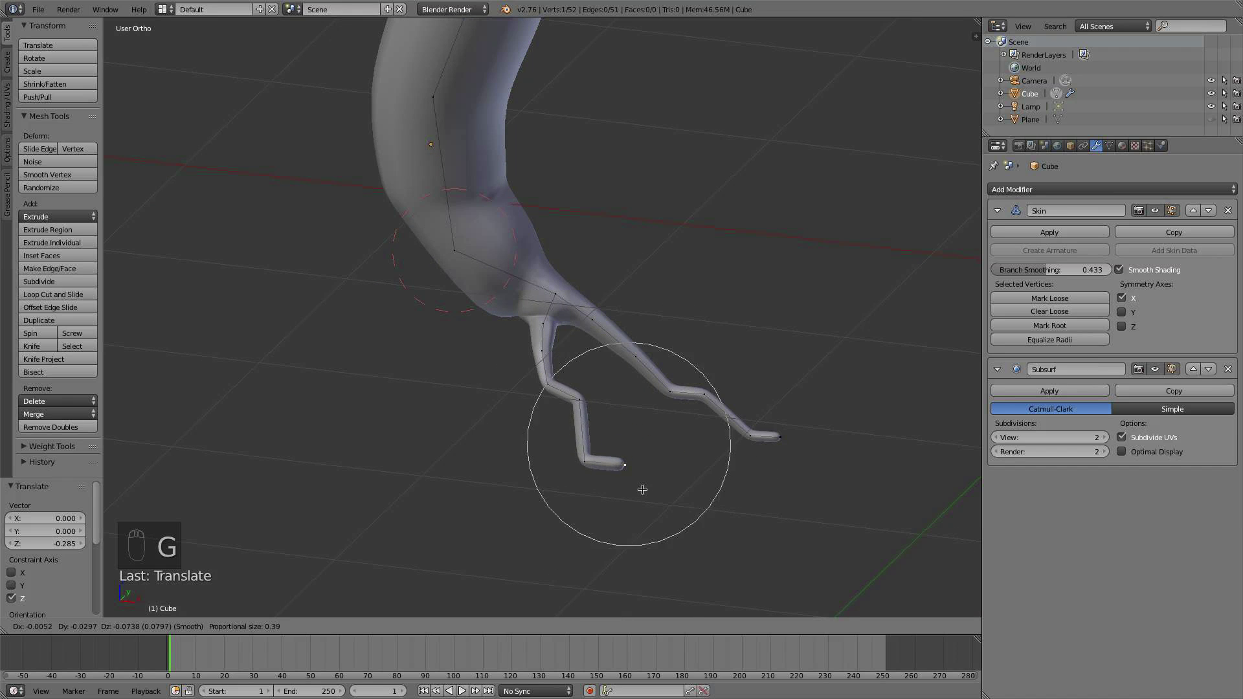
{"action": "left_click", "coordinate": [642, 491]}
- Rotate the side root's end with proportional editing and scale its skin by 0.562
{"action": "middle_click_drag", "start_coordinate": [641, 491], "coordinate": [729, 492]}
{"action": "key", "text": "r"}
{"action": "left_click", "coordinate": [570, 501]}
{"action": "key", "text": "ctrl+a"}
{"action": "left_click", "coordinate": [674, 505]}
{"action": "scroll", "coordinate": [686, 437], "scroll_direction": "up", "scroll_amount": 2}
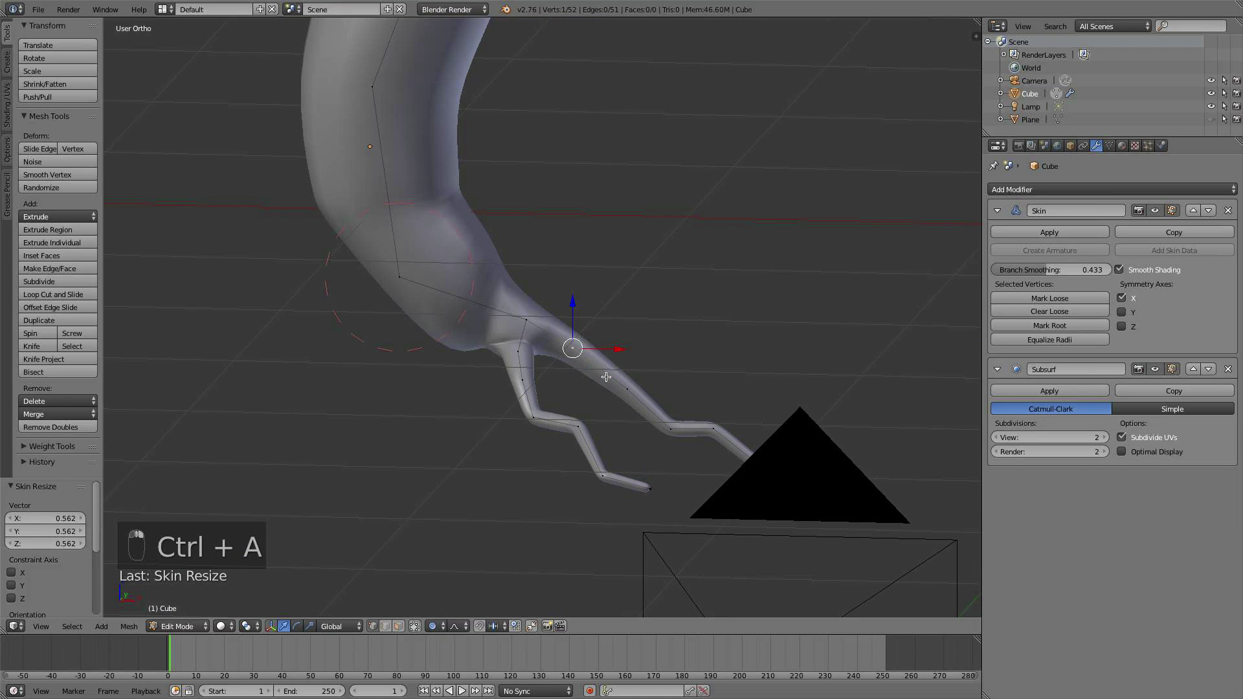
- Move the main root's tip about -0.242 along Y with proportional editing
{"action": "middle_click_drag", "start_coordinate": [626, 416], "coordinate": [763, 369]}
{"action": "left_click_drag", "start_coordinate": [817, 441], "coordinate": [750, 462]}
{"action": "scroll", "coordinate": [791, 453], "scroll_direction": "down", "scroll_amount": 8}
{"action": "scroll", "coordinate": [751, 464], "scroll_direction": "up", "scroll_amount": 1}
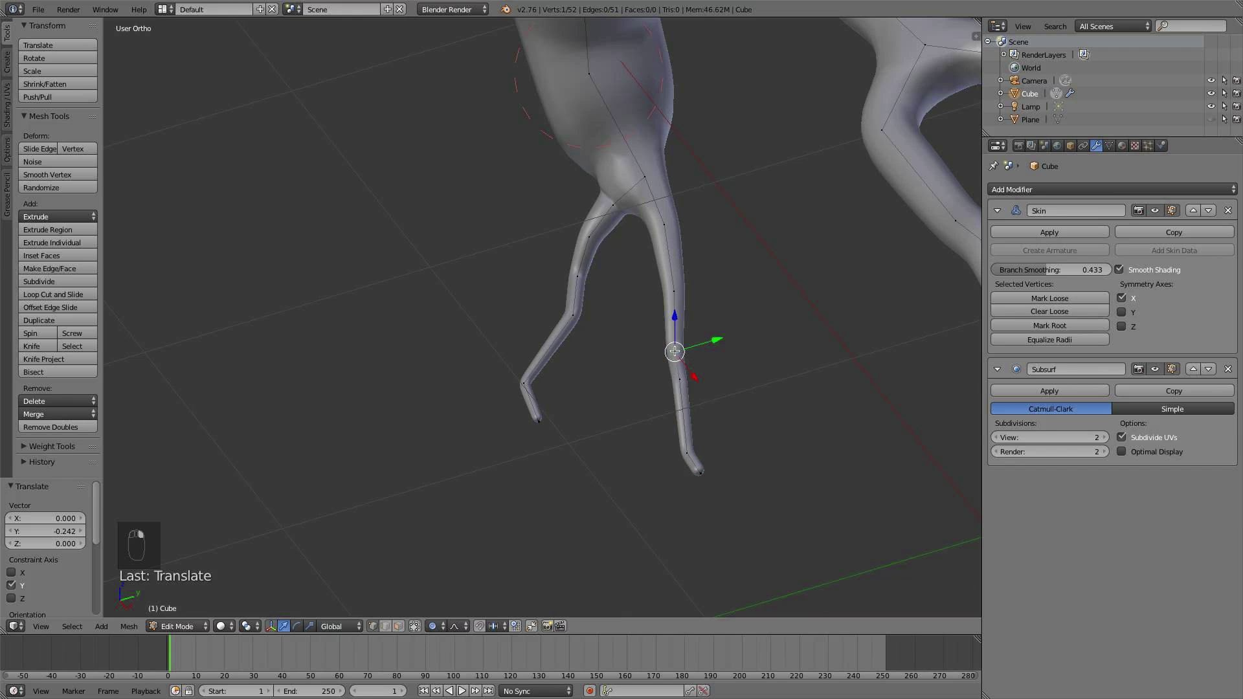
- Extrude a short stub from the main root's middle joint about -0.010 in X, -0.054 in Y and -0.019 in Z, and nudge it
{"action": "key", "text": "e"}
{"action": "left_click", "coordinate": [622, 376]}
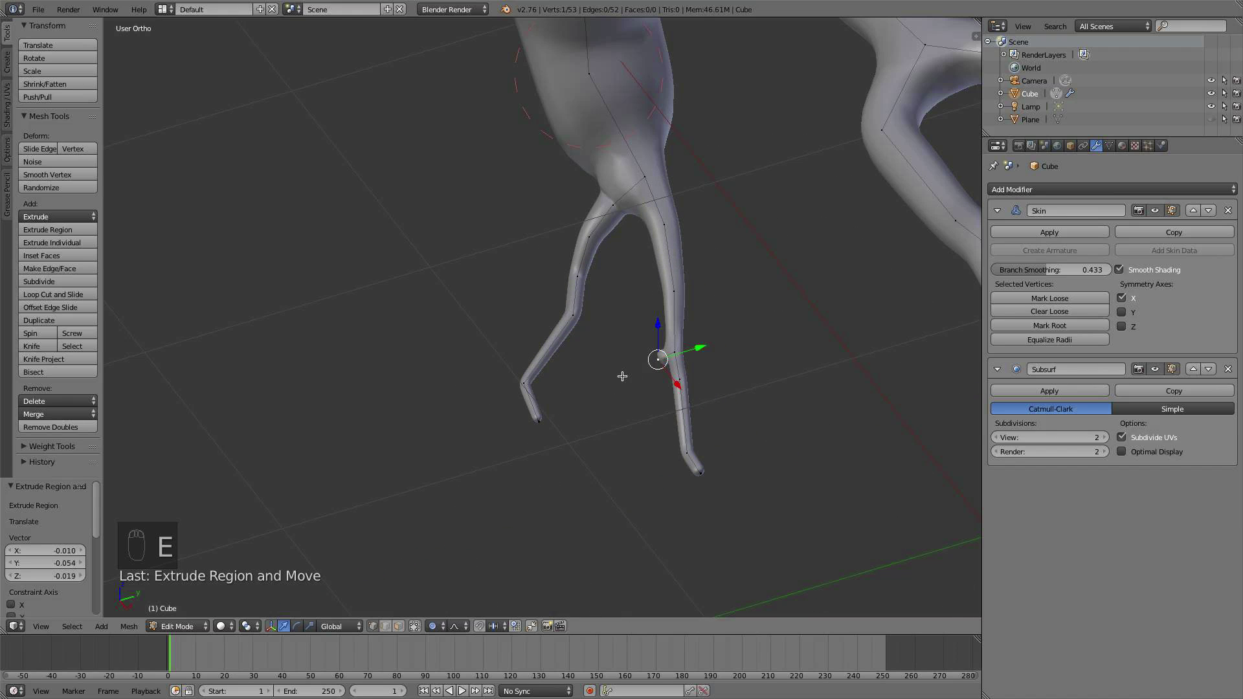
{"action": "key", "text": "g"}
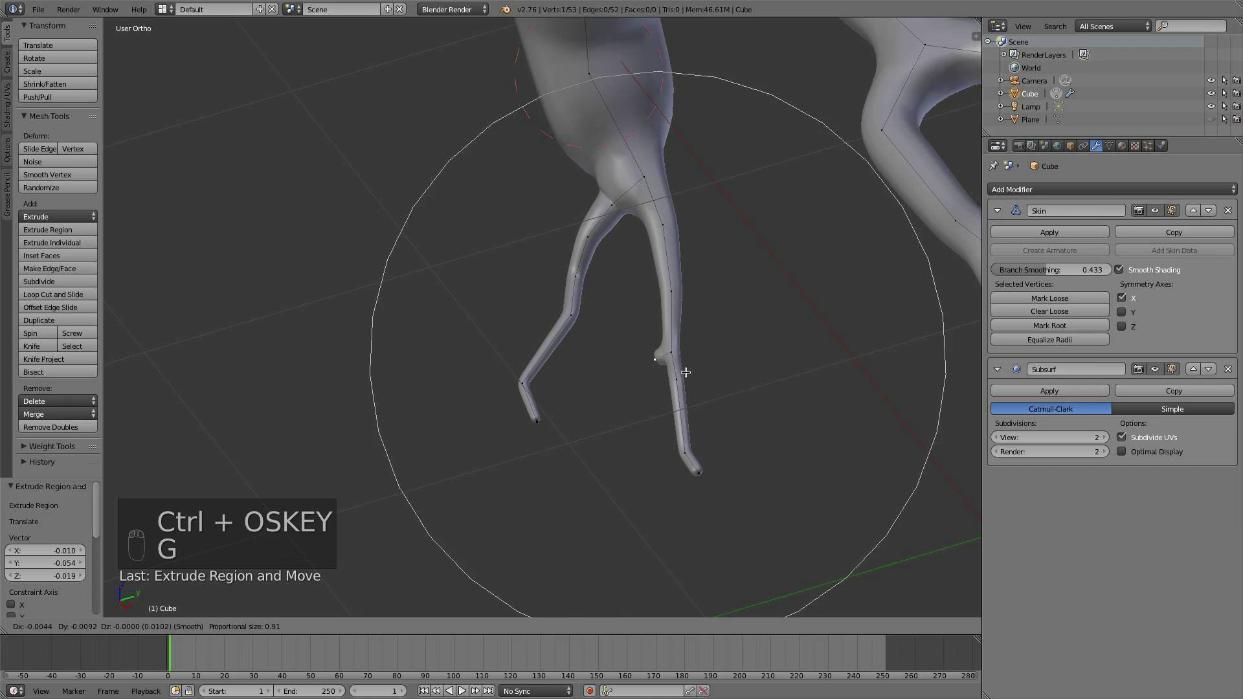
{"action": "left_click", "coordinate": [680, 374]}
- Extrude two segments from the stub, the first about -0.048 in X and -0.124 in Y, the second about -0.075 in X and -0.233 in Y
{"action": "key", "text": "e"}
{"action": "left_click", "coordinate": [602, 378]}
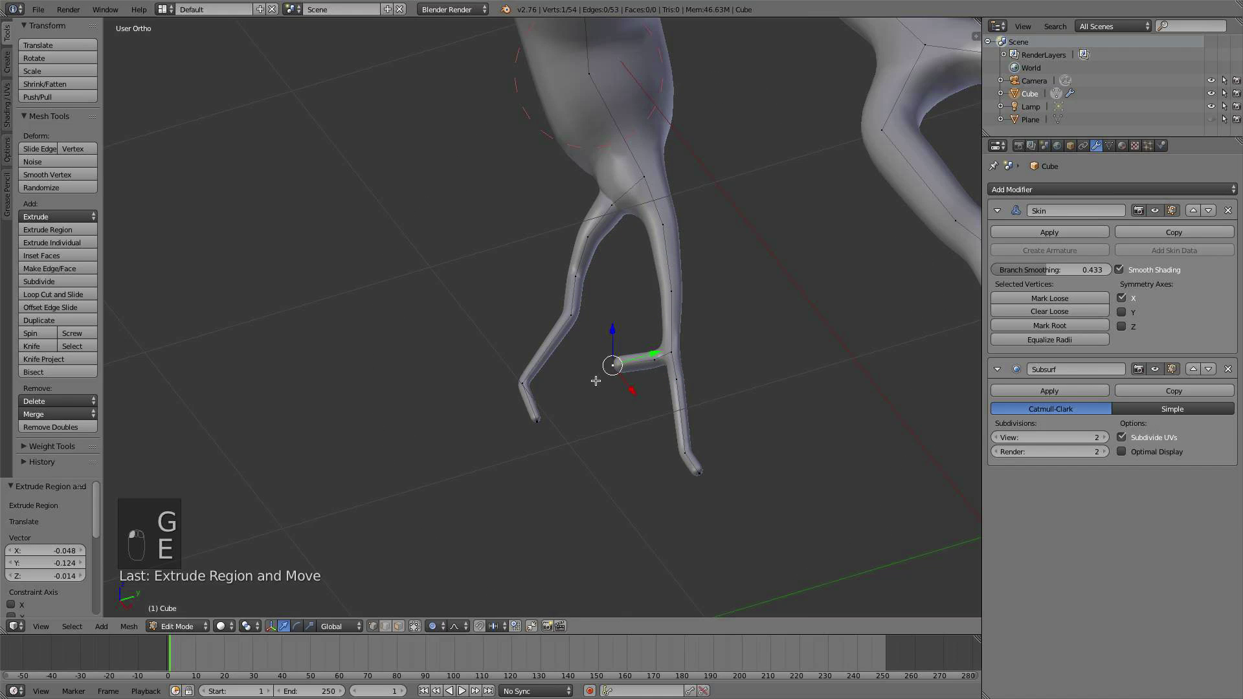
{"action": "key", "text": "e"}
{"action": "left_click", "coordinate": [538, 413]}
- Raise the new branch's tip about 0.035 in Z
{"action": "middle_click_drag", "start_coordinate": [539, 413], "coordinate": [538, 364]}
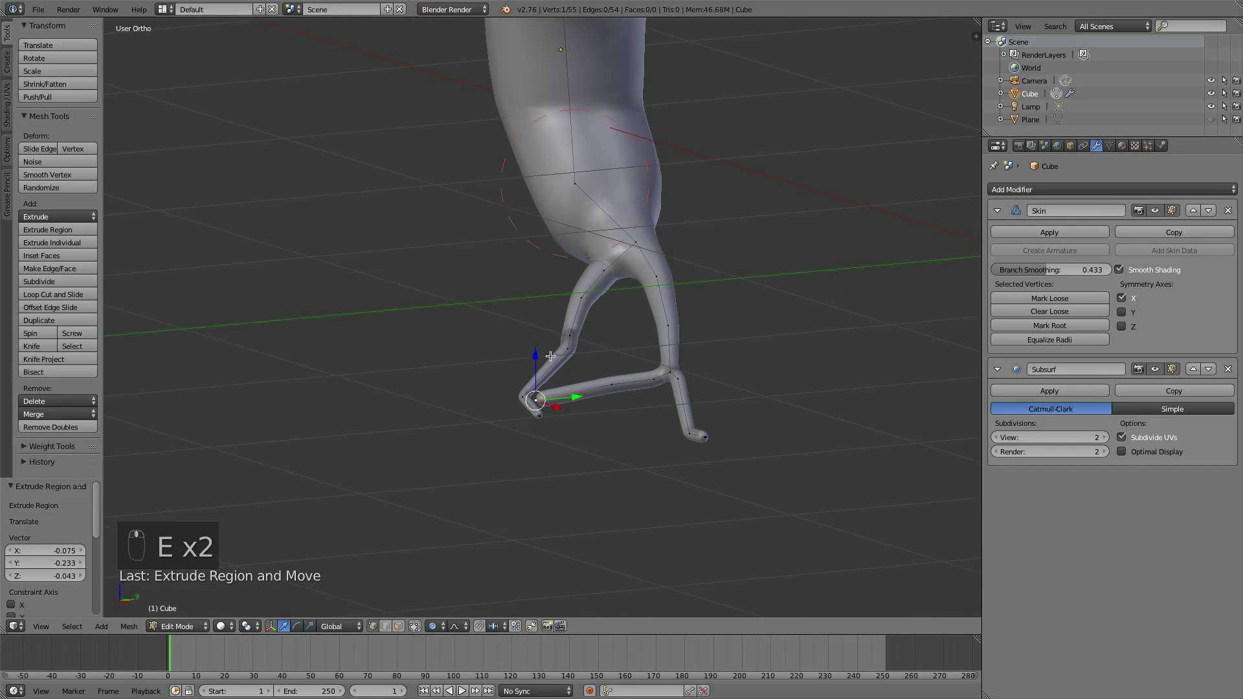
{"action": "left_click_drag", "start_coordinate": [537, 360], "coordinate": [537, 349]}
{"action": "scroll", "coordinate": [537, 349], "scroll_direction": "up", "scroll_amount": 2}
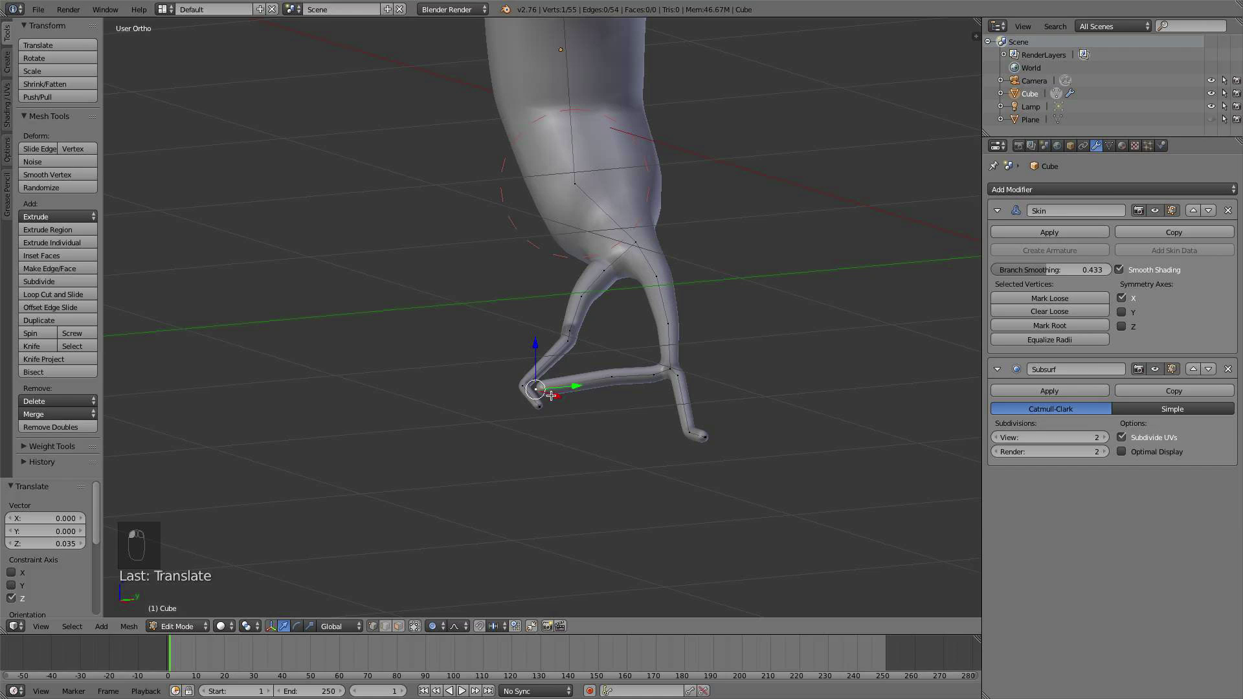
{"action": "key", "text": "g"}
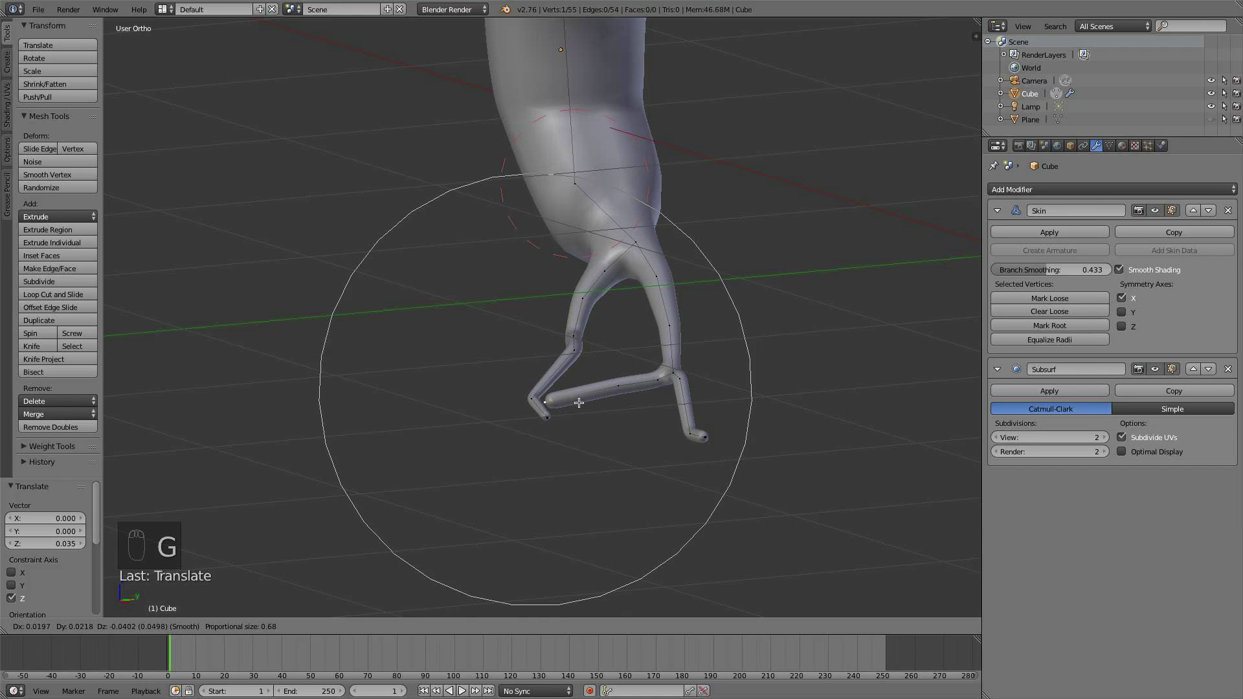
{"action": "right_click", "coordinate": [564, 408]}
- Set proportional editing to Connected, and move the branch's tip about 0.031 in X, 0.076 in Y and 0.054 in Z
{"action": "left_click", "coordinate": [432, 627]}
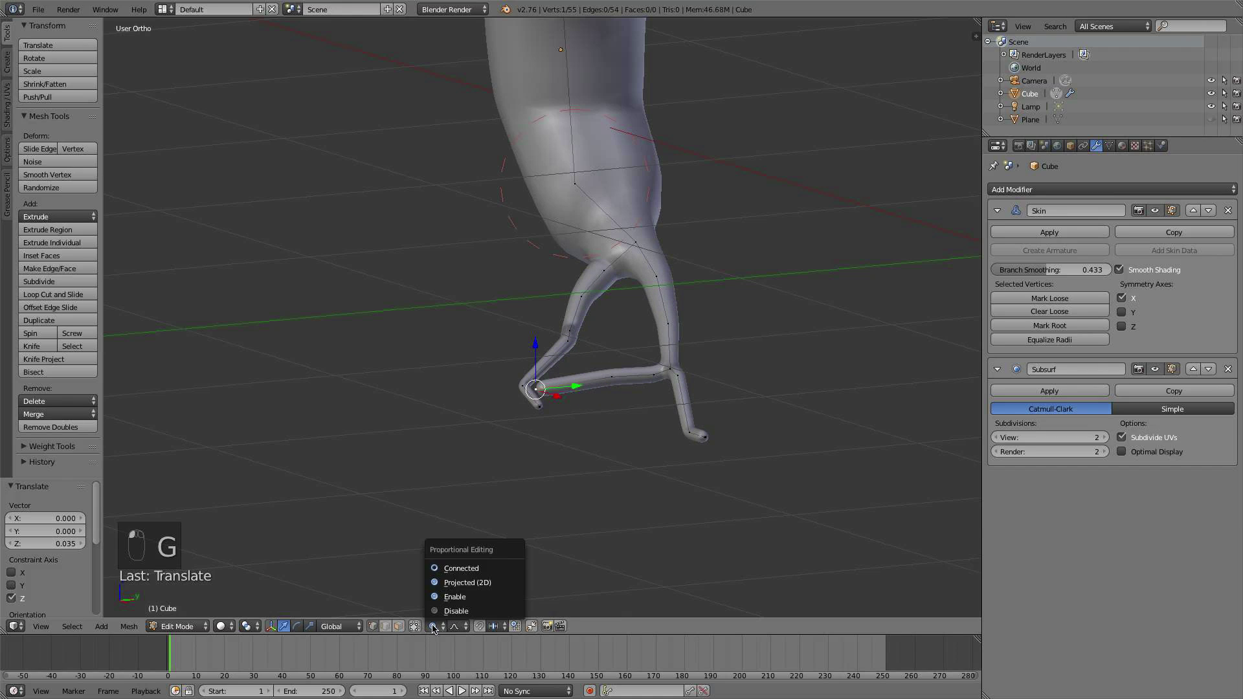
{"action": "left_click", "coordinate": [473, 570]}
{"action": "scroll", "coordinate": [585, 453], "scroll_direction": "up", "scroll_amount": 3}
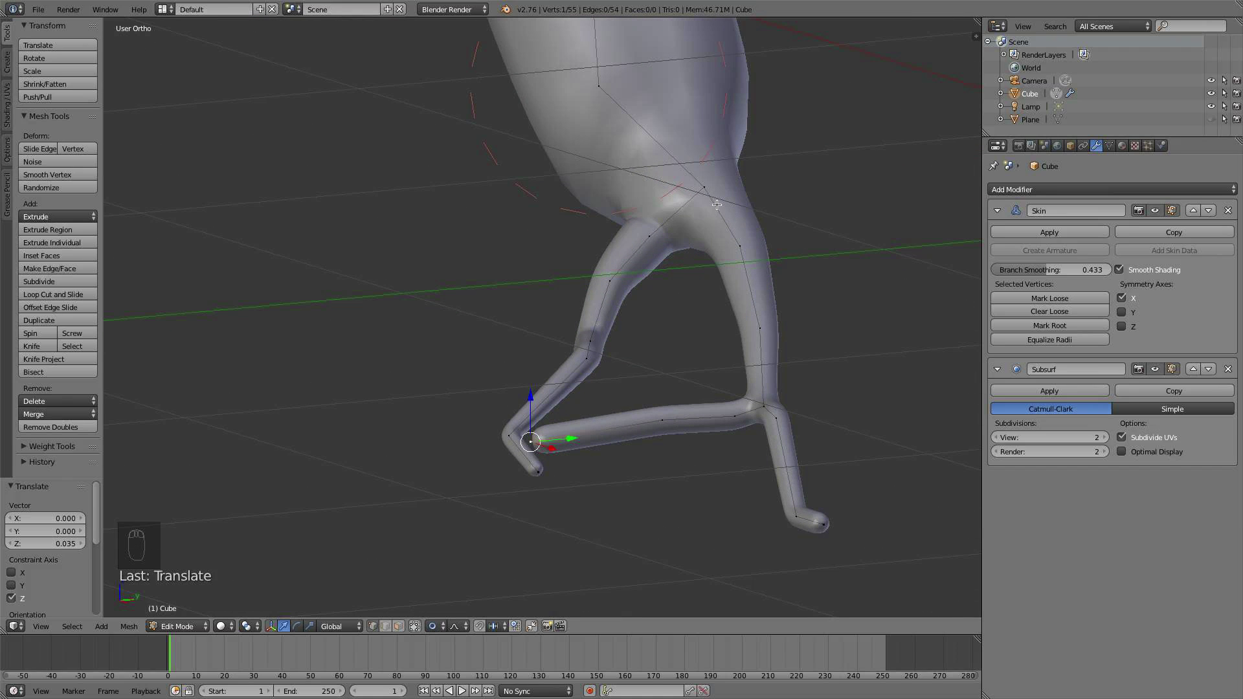
{"action": "key", "text": "g"}
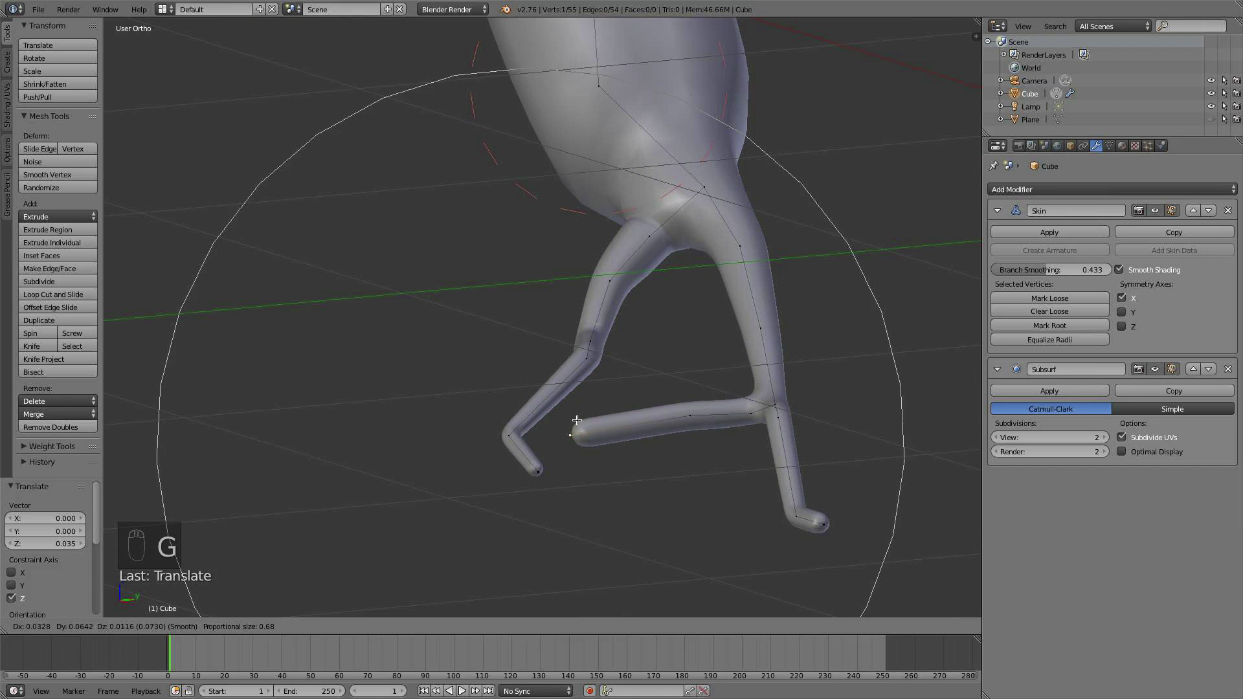
{"action": "scroll", "coordinate": [575, 412], "scroll_direction": "up", "scroll_amount": 6}
{"action": "left_click", "coordinate": [577, 401]}
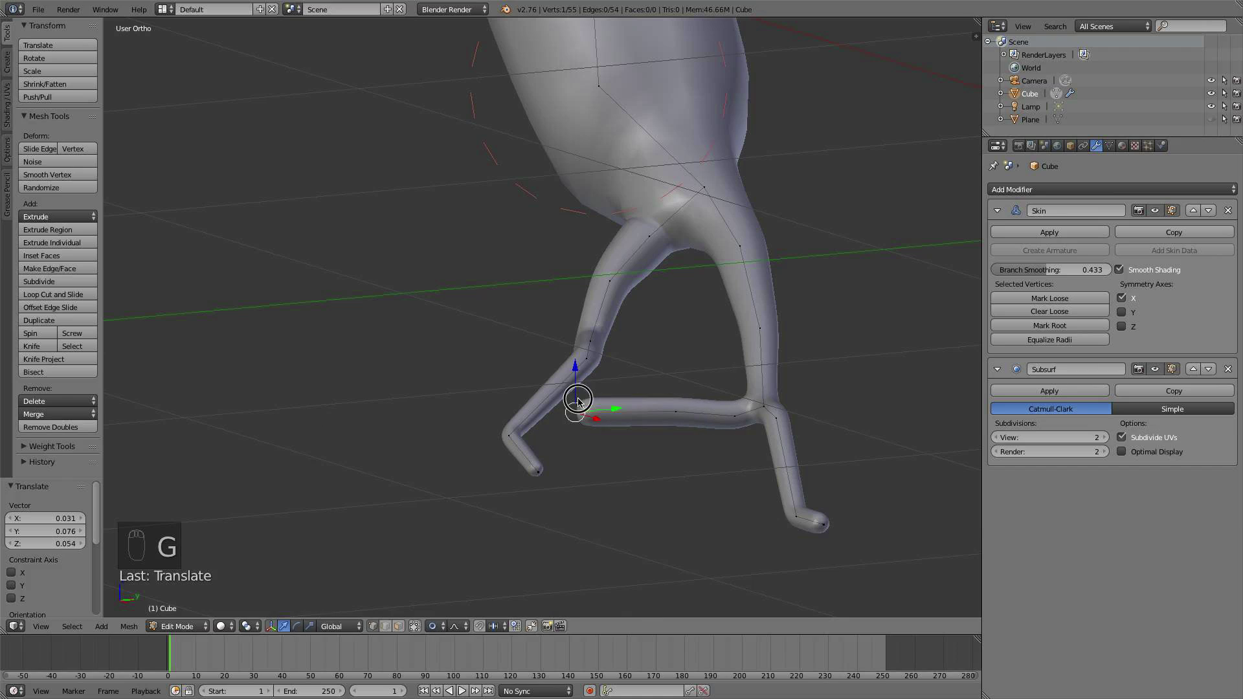
- Scale the branch tip's skin by 0.657 and extrude another segment outward in the negative Y direction
{"action": "key", "text": "ctrl+a"}
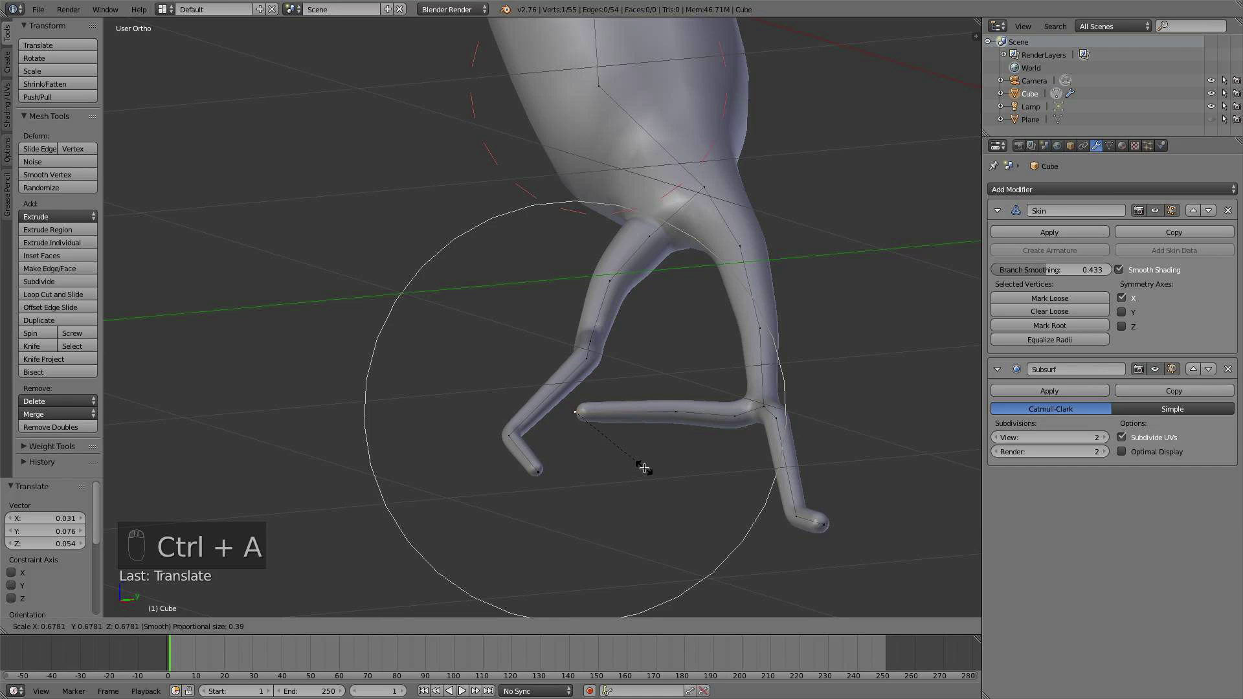
{"action": "left_click", "coordinate": [644, 468]}
{"action": "key", "text": "e"}
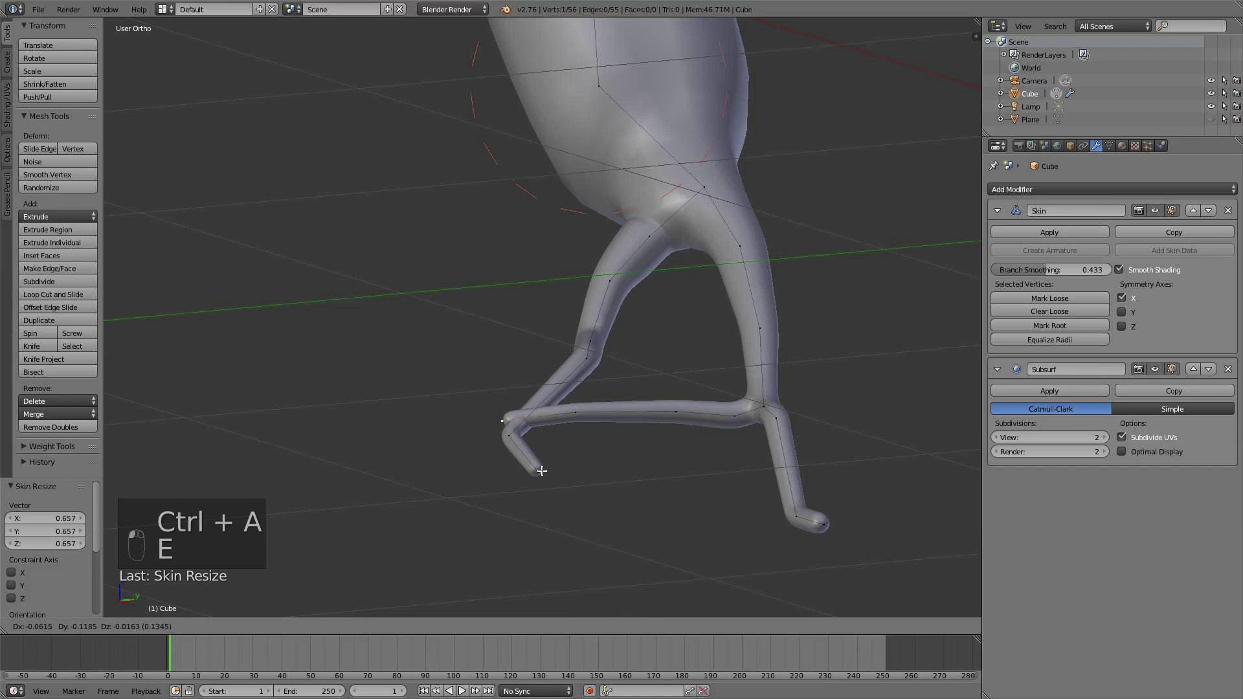
{"action": "left_click", "coordinate": [531, 461]}
{"action": "right_click", "coordinate": [569, 415]}
{"action": "key", "text": "f"}
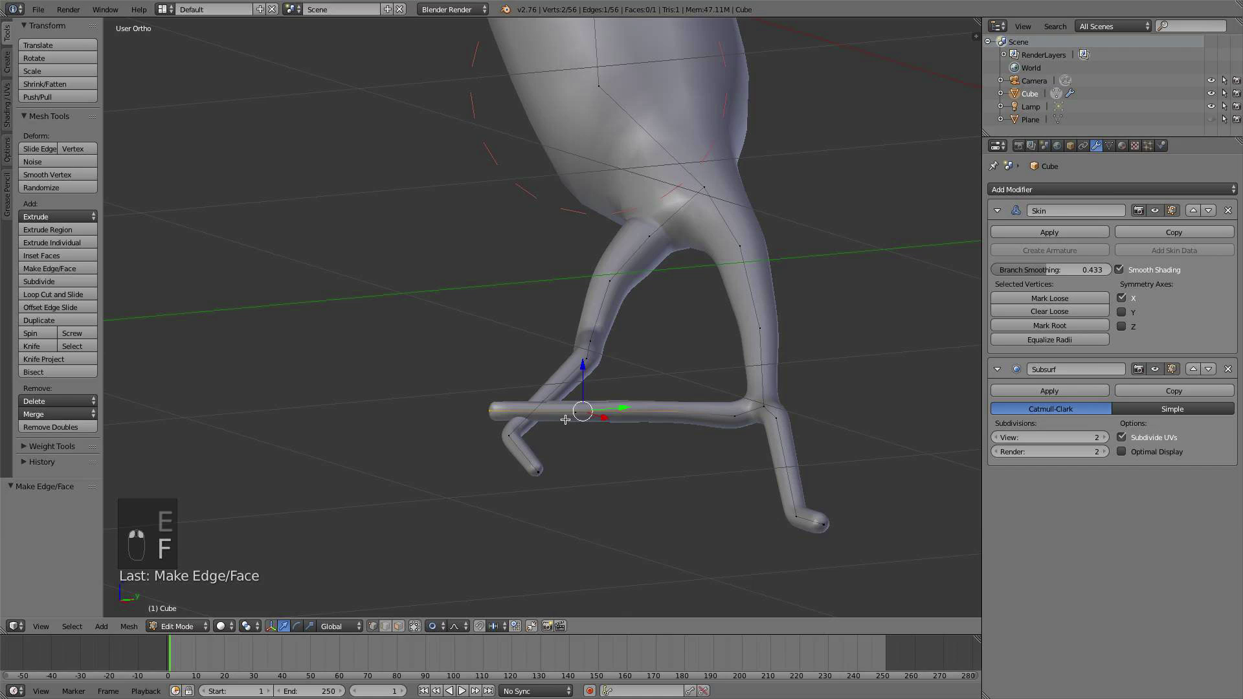
{"action": "key", "text": "g"}
{"action": "left_click", "coordinate": [548, 422]}
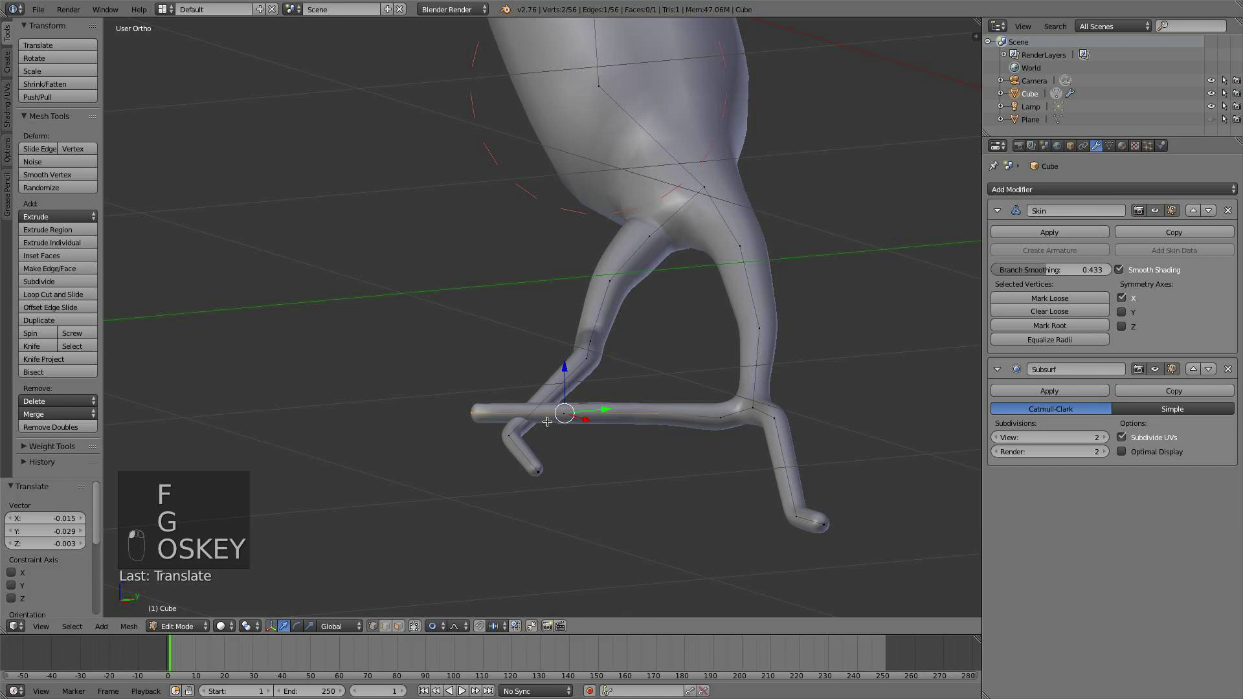
{"action": "key", "text": "super+z"}
{"action": "key", "text": "super+z"}
- Move the branch's second-to-last joint about -0.041 in X and -0.068 in Y, and pull its tip back with a proportional size of 0.04
{"action": "key", "text": "g"}
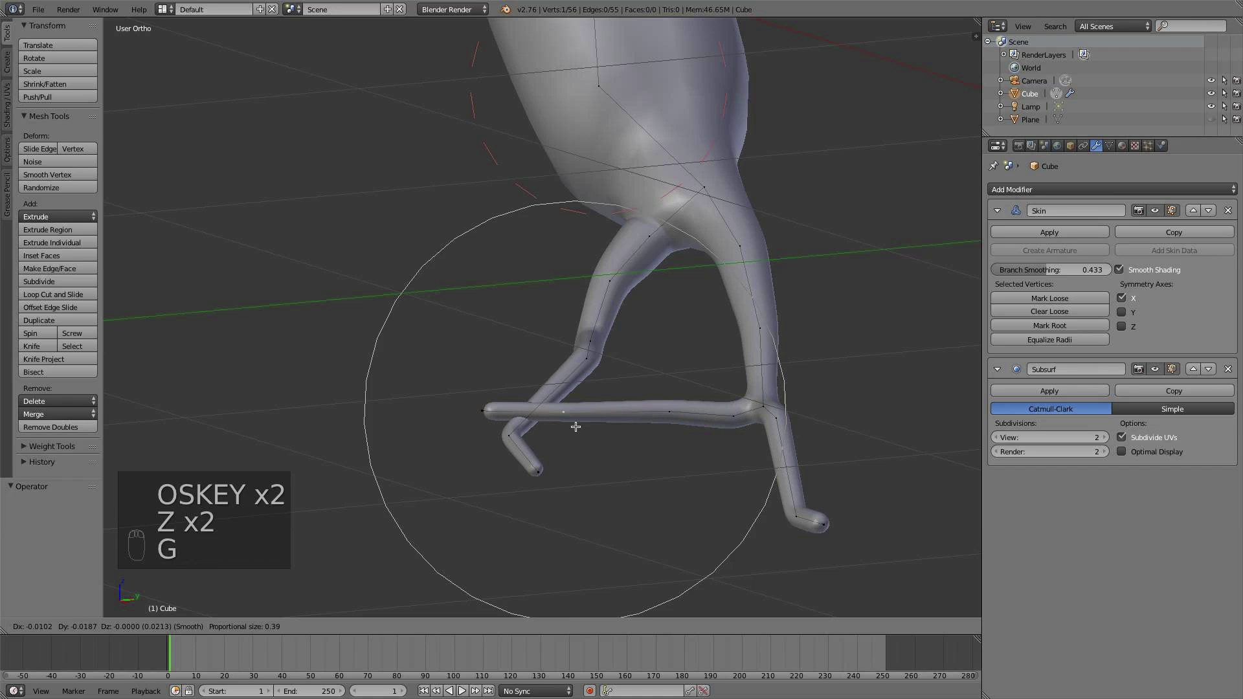
{"action": "left_click", "coordinate": [466, 404]}
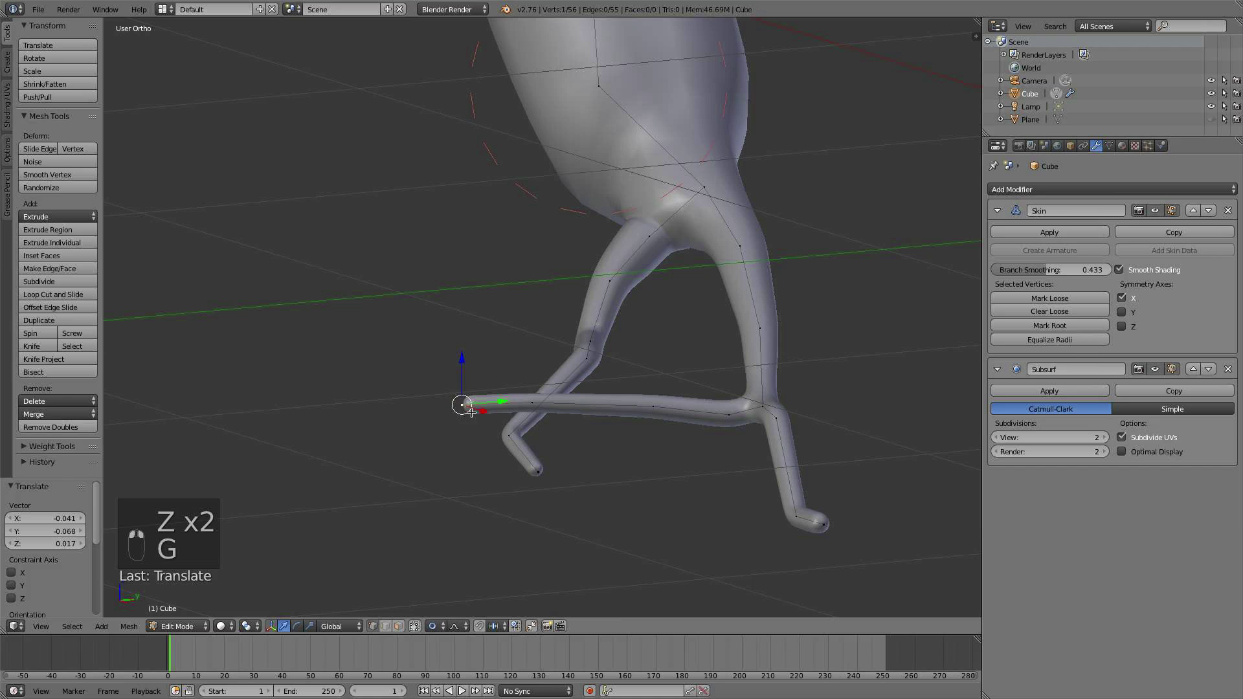
{"action": "key", "text": "g"}
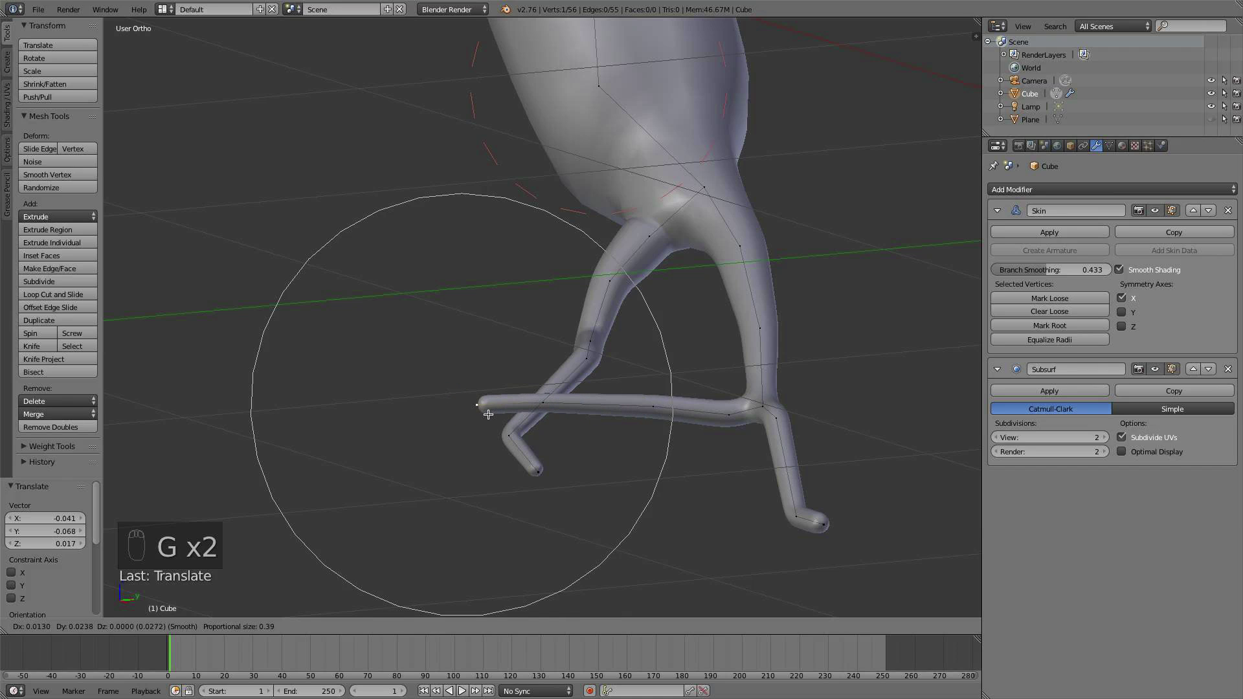
{"action": "left_click", "coordinate": [488, 414]}
{"action": "key", "text": "g"}
{"action": "scroll", "coordinate": [518, 424], "scroll_direction": "up", "scroll_amount": 20}
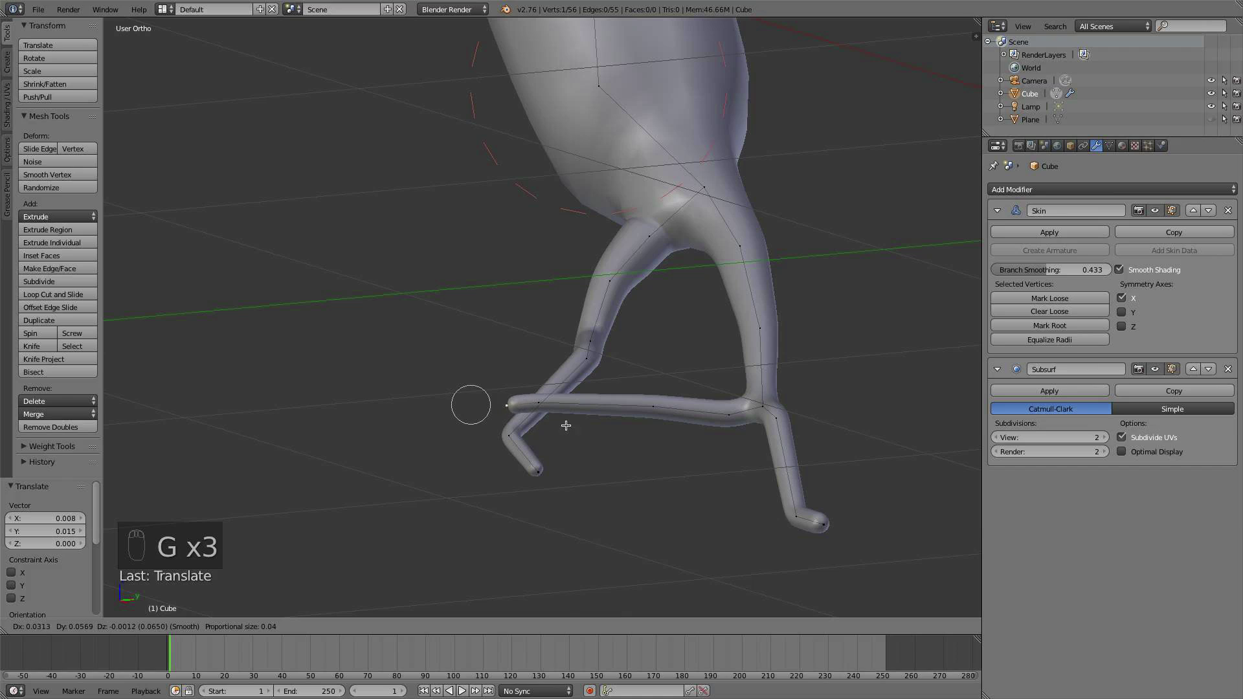
{"action": "left_click", "coordinate": [566, 425]}
- Extrude the branch's tip about -0.017 in X, -0.047 in Y and -0.044 in Z, and scale its skin by about 0.77
{"action": "key", "text": "e"}
{"action": "left_click", "coordinate": [535, 447]}
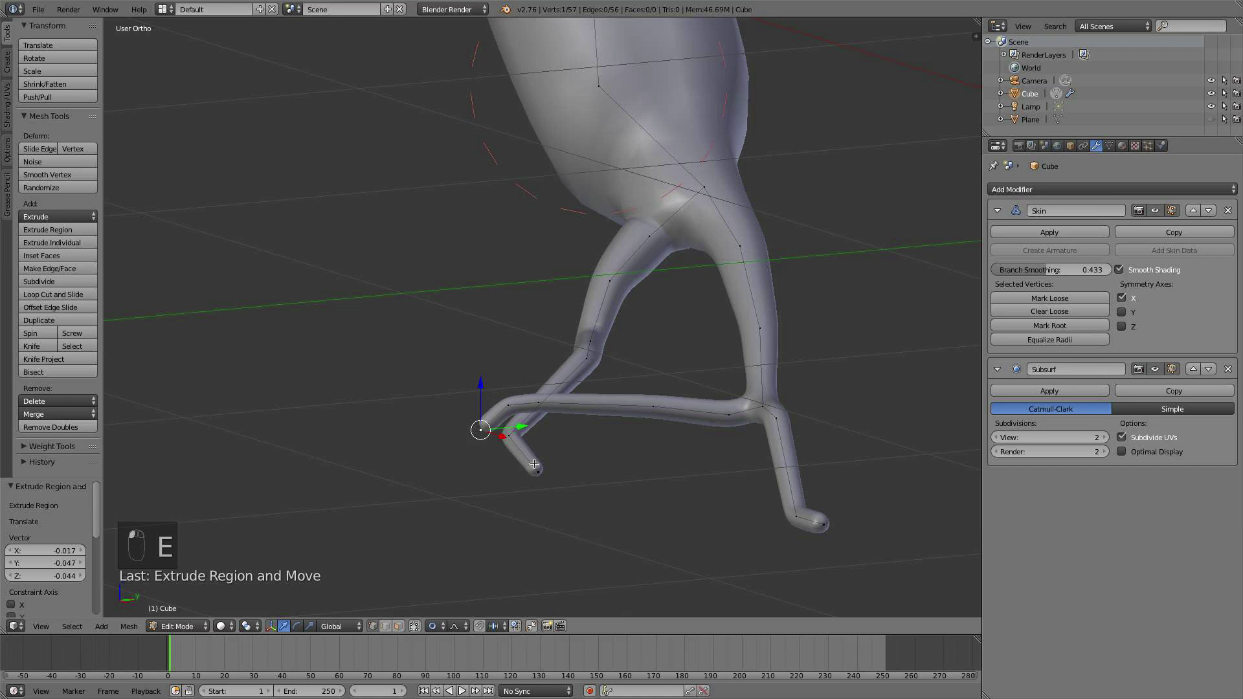
{"action": "key", "text": "ctrl+a"}
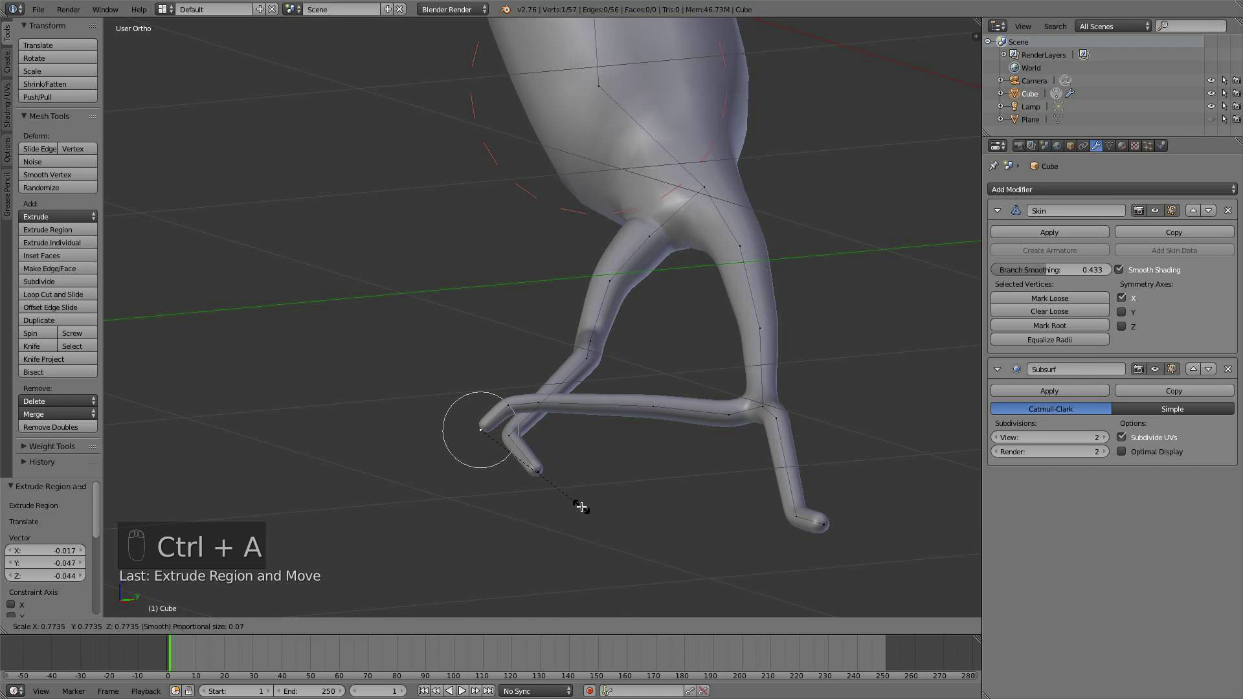
{"action": "left_click", "coordinate": [580, 505]}
- Extrude two end segments, the first about -0.078 in Y and -0.028 in Z, the second about -0.059 in Y and -0.050 in Z
{"action": "key", "text": "e"}
{"action": "left_click", "coordinate": [497, 541]}
{"action": "key", "text": "e"}
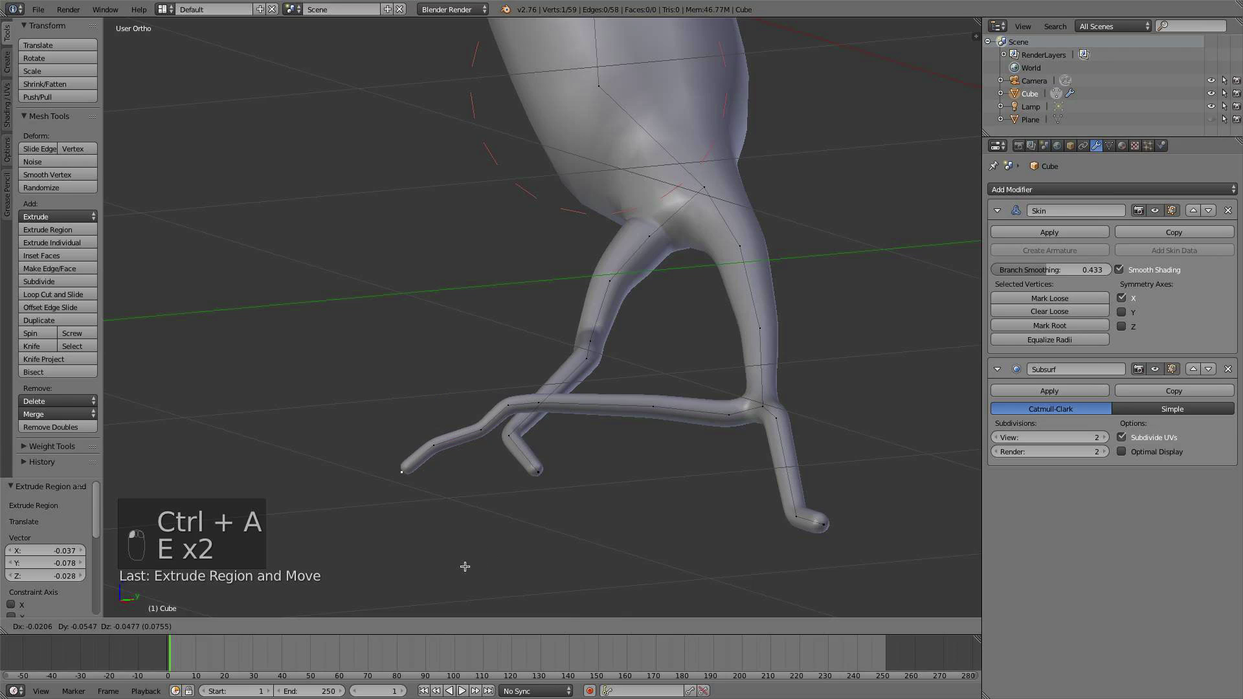
{"action": "left_click", "coordinate": [464, 566]}
- Deselect all vertices and leave Edit Mode to review the branching root
{"action": "middle_click_drag", "start_coordinate": [465, 565], "coordinate": [624, 450]}
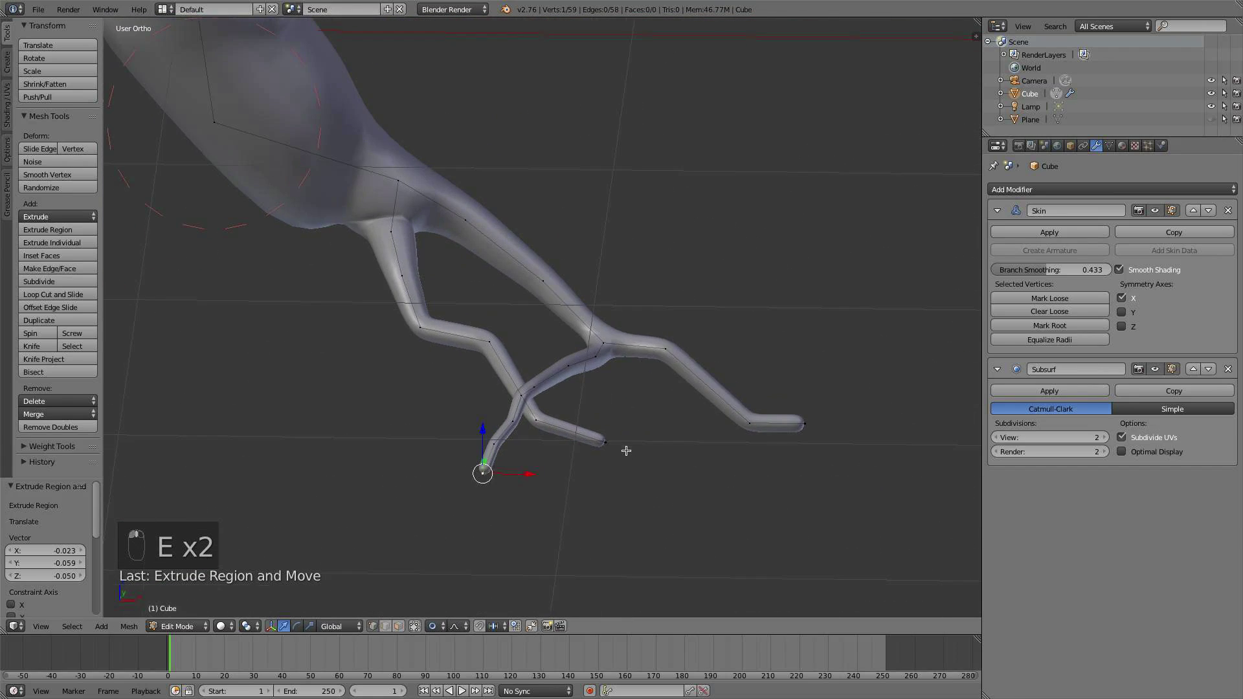
{"action": "key", "text": "a"}
{"action": "key", "text": "Tab"}
{"action": "scroll", "coordinate": [666, 397], "scroll_direction": "down", "scroll_amount": 5}
{"action": "middle_click_drag", "start_coordinate": [665, 397], "coordinate": [580, 391]}
{"action": "scroll", "coordinate": [579, 391], "scroll_direction": "up", "scroll_amount": 8}
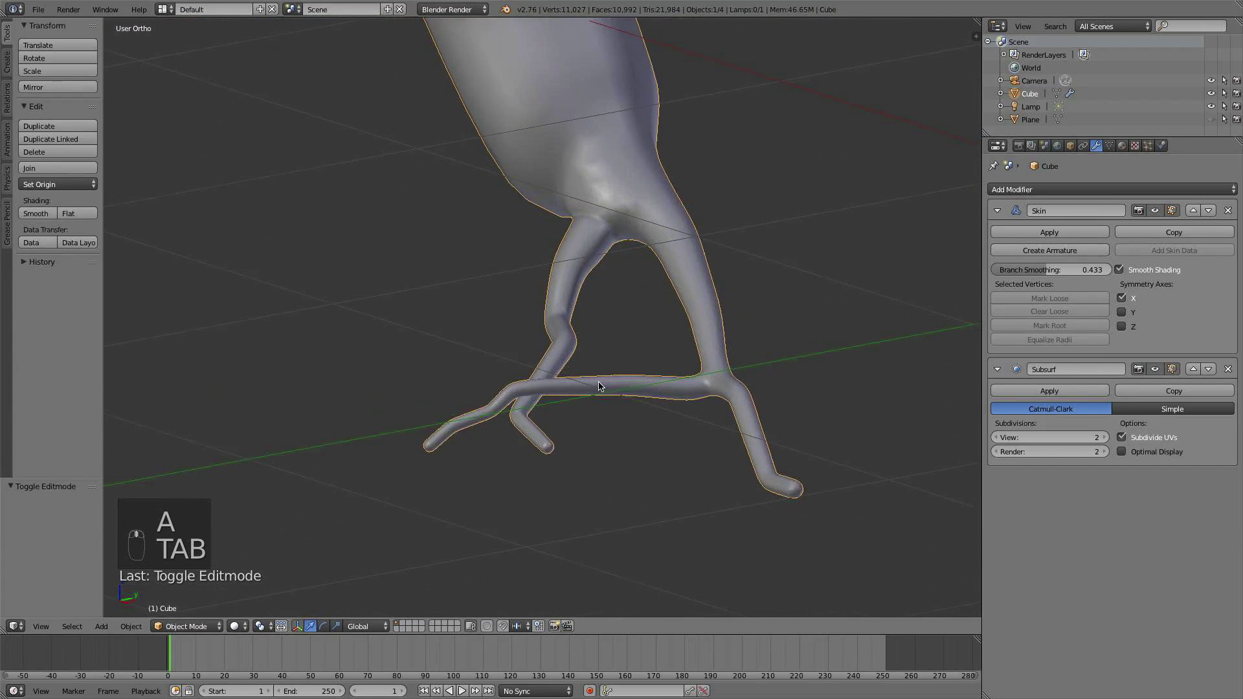
- Extrude a side root from the forked root's joint in two segments, about 0.046 and 0.169 in X, and shrink its tip's skin
{"action": "key", "text": "Tab"}
{"action": "right_click", "coordinate": [533, 263]}
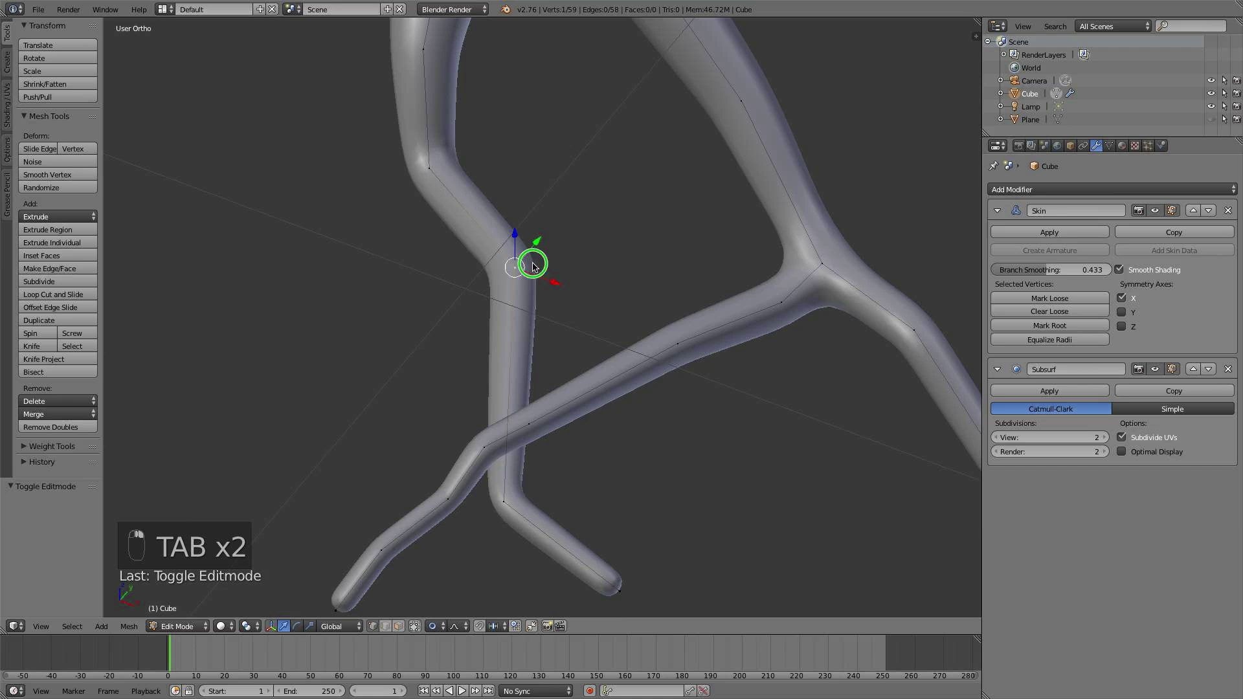
{"action": "middle_click_drag", "start_coordinate": [535, 264], "coordinate": [597, 311]}
{"action": "key", "text": "e"}
{"action": "left_click", "coordinate": [640, 302]}
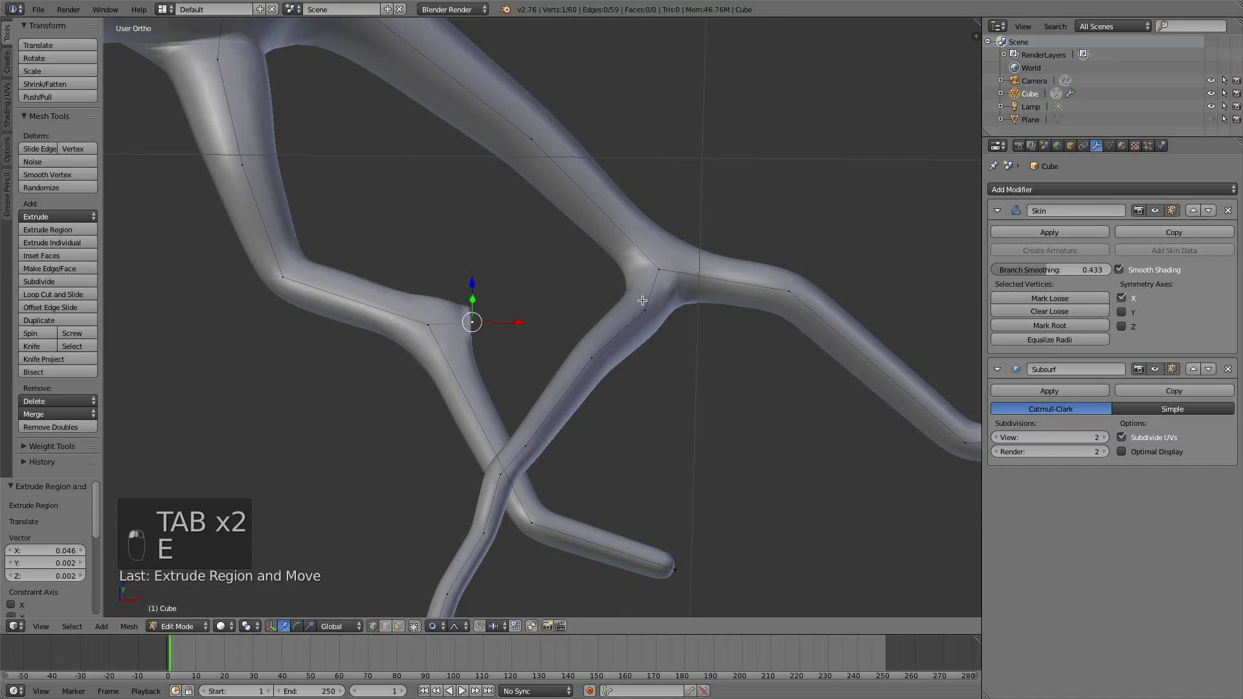
{"action": "key", "text": "e"}
{"action": "key", "text": "ctrl+a"}
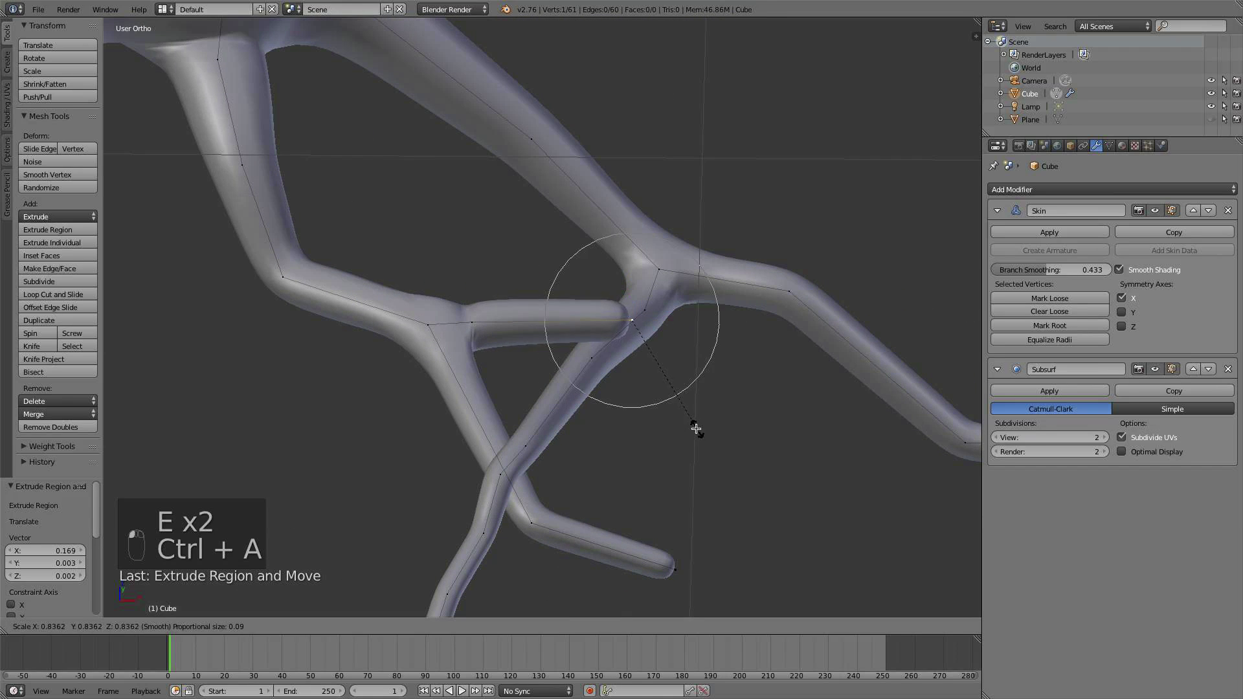
{"action": "left_click", "coordinate": [673, 408]}
- Extrude three more downward side-root segments, about 0.039, 0.071 and 0.076 in X and -0.041, -0.051 and -0.066 in Z
{"action": "key", "text": "e"}
{"action": "left_click", "coordinate": [726, 455]}
{"action": "key", "text": "e"}
{"action": "left_click", "coordinate": [796, 514]}
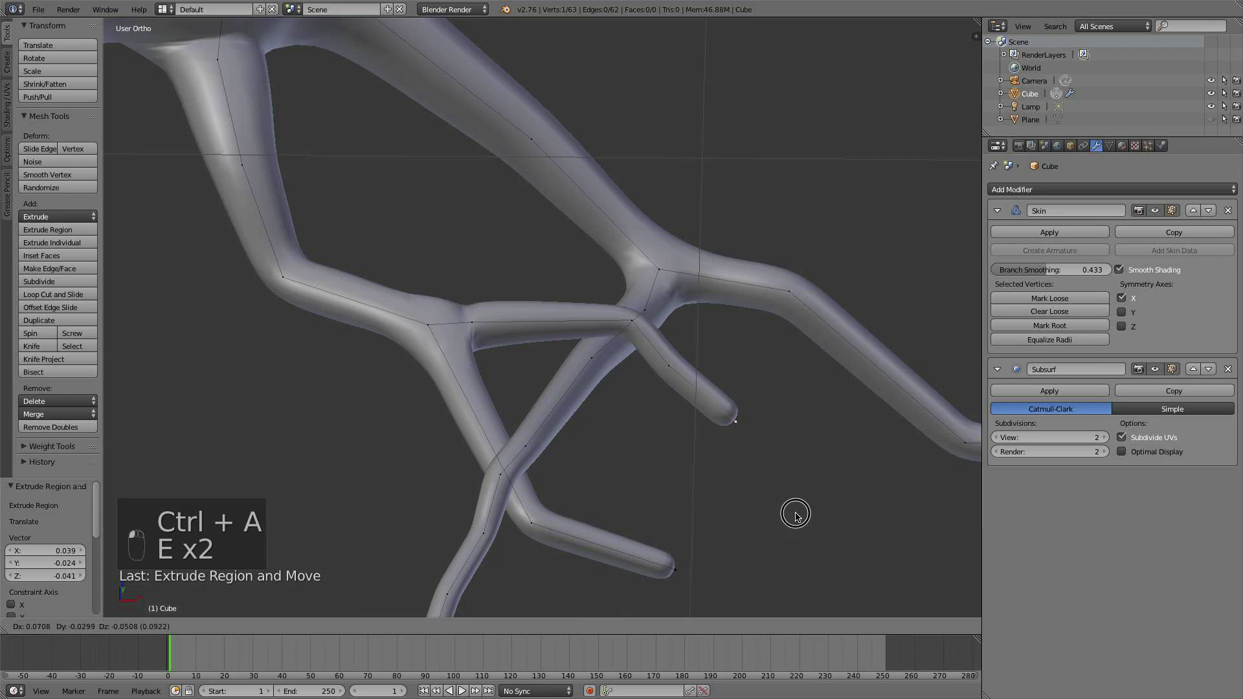
{"action": "middle_click_drag", "start_coordinate": [796, 514], "coordinate": [805, 461]}
{"action": "key", "text": "e"}
{"action": "left_click", "coordinate": [863, 589]}
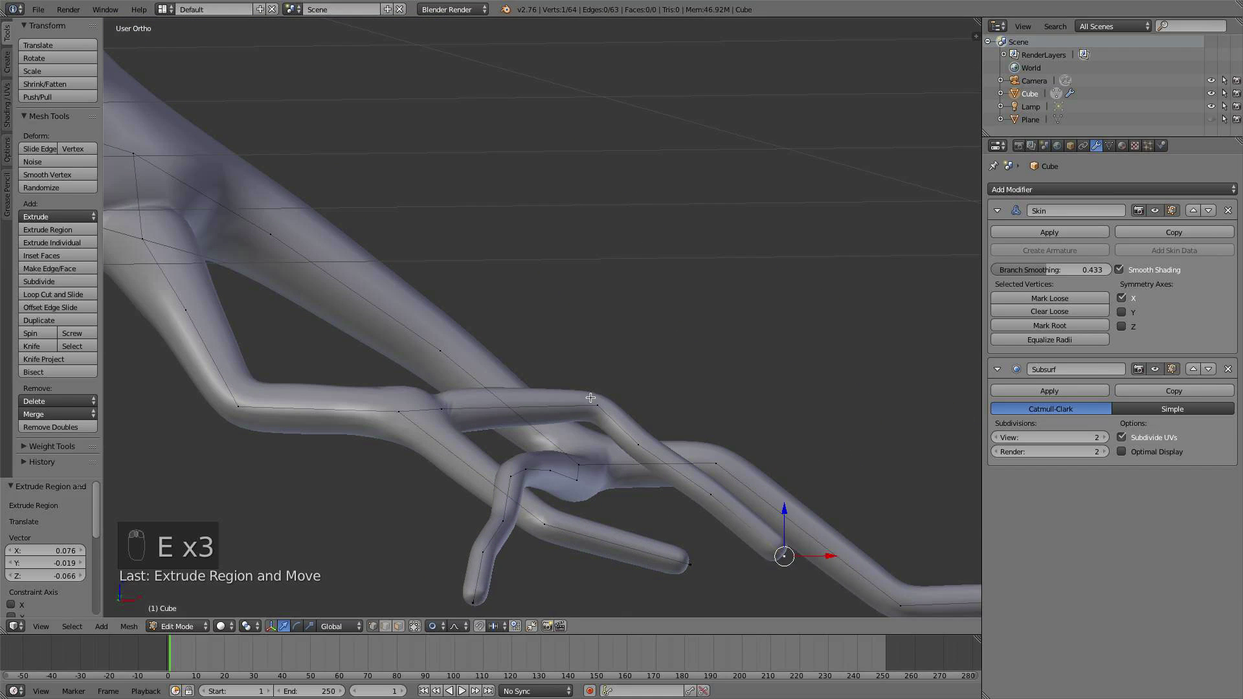
- Lower the side root's bend joint 0.039 in Z, then scale its tip's skin by about 0.53 and reposition the tip
{"action": "left_click_drag", "start_coordinate": [609, 366], "coordinate": [631, 455]}
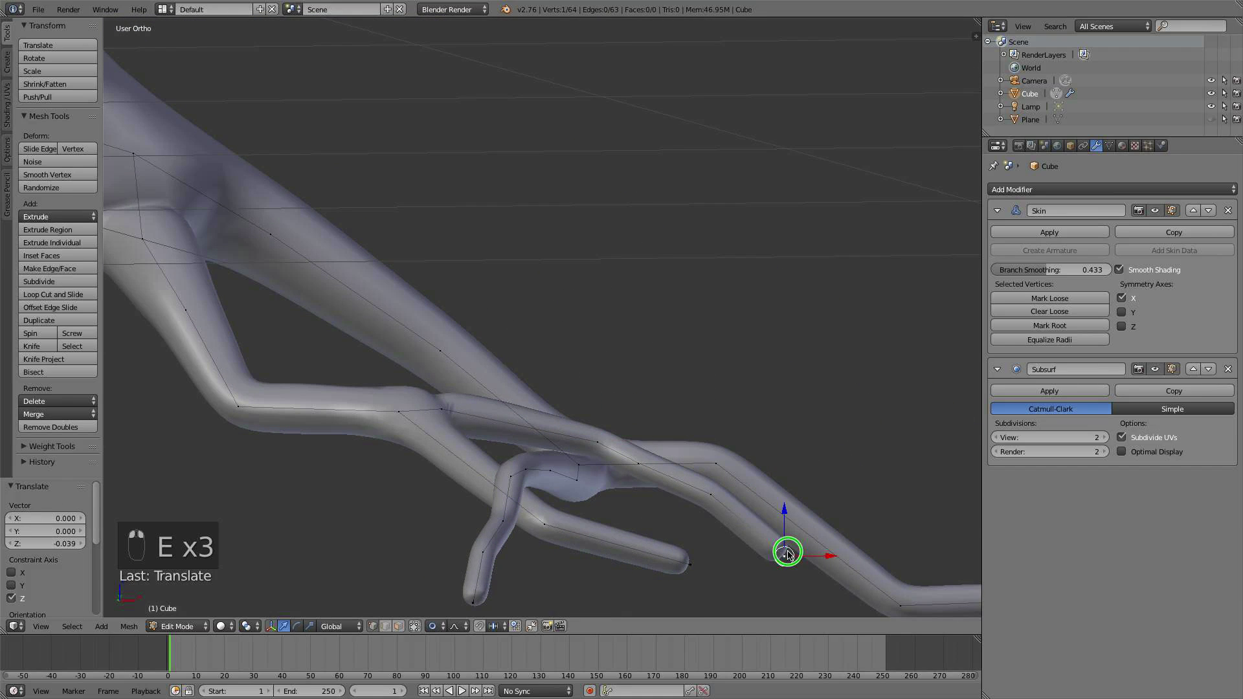
{"action": "key", "text": "ctrl+a"}
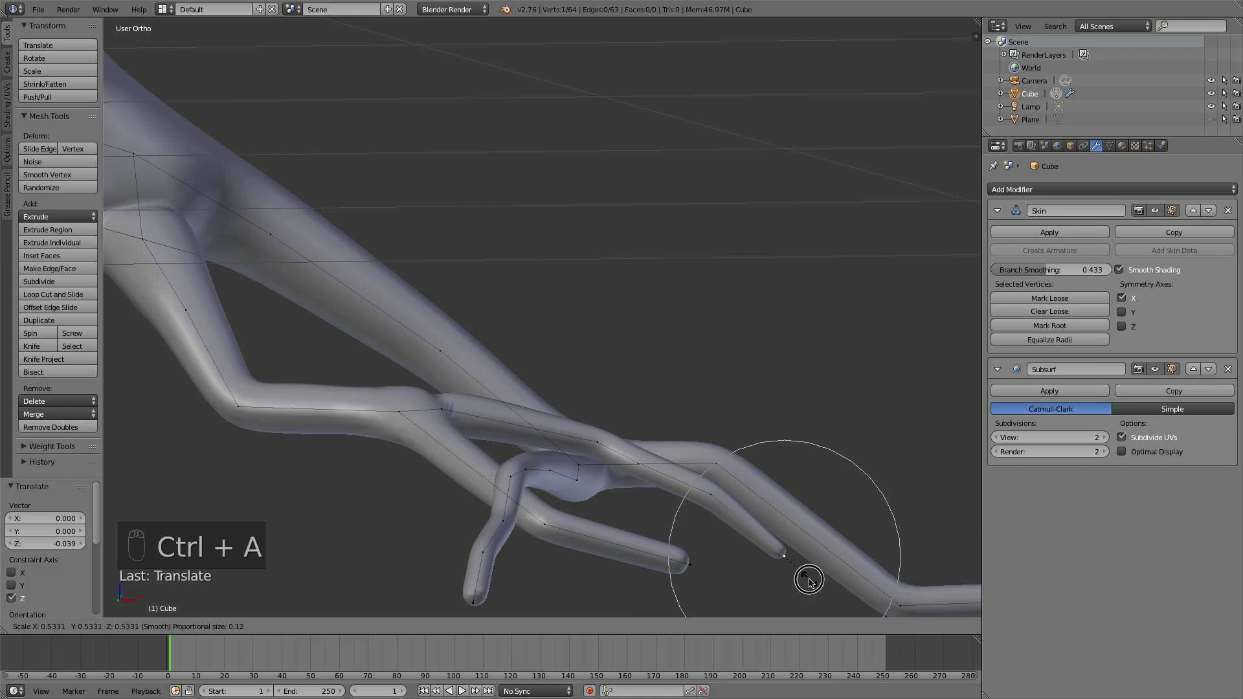
{"action": "left_click", "coordinate": [809, 582]}
{"action": "key", "text": "g"}
{"action": "left_click", "coordinate": [847, 27]}
{"action": "scroll", "coordinate": [816, 51], "scroll_direction": "down", "scroll_amount": 4}
{"action": "middle_click_drag", "start_coordinate": [788, 78], "coordinate": [620, 235]}
{"action": "key", "text": "a"}
{"action": "key", "text": "Tab"}
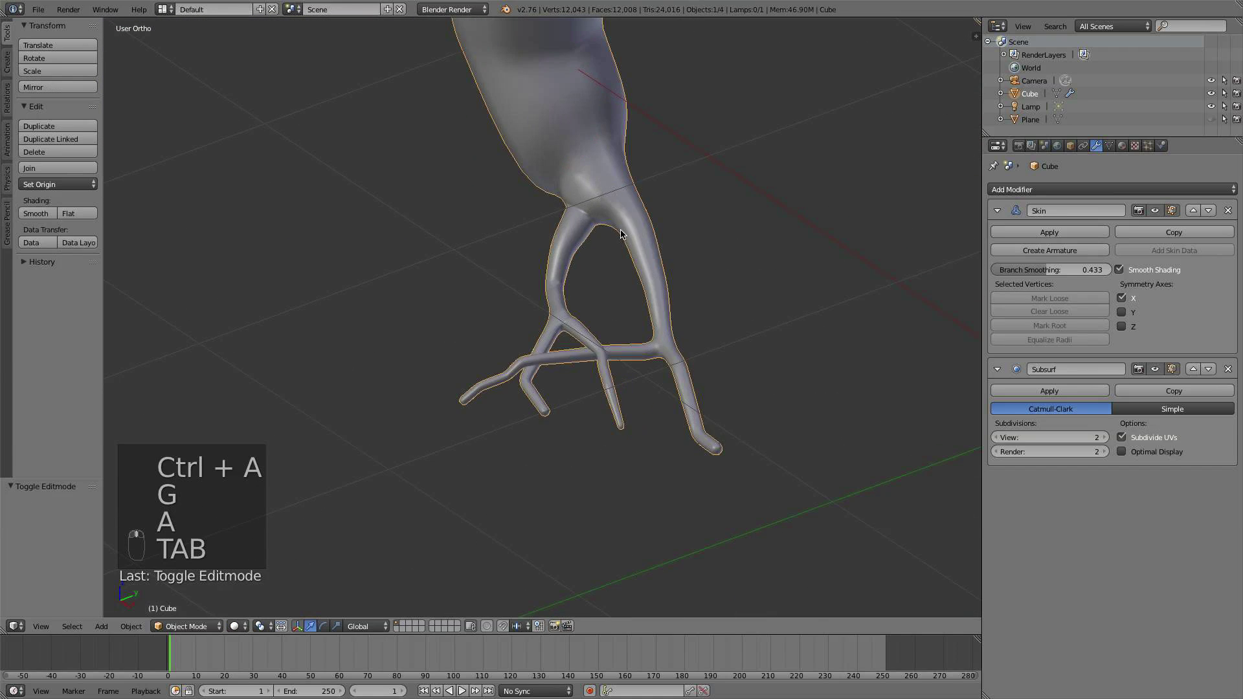
- Examine the roots, trunk and lower branch from several angles, switching between Object and Edit Mode
{"action": "scroll", "coordinate": [638, 244], "scroll_direction": "down", "scroll_amount": 4}
{"action": "middle_click_drag", "start_coordinate": [541, 324], "coordinate": [581, 365]}
{"action": "scroll", "coordinate": [596, 253], "scroll_direction": "down", "scroll_amount": 3}
{"action": "scroll", "coordinate": [622, 317], "scroll_direction": "down", "scroll_amount": 2}
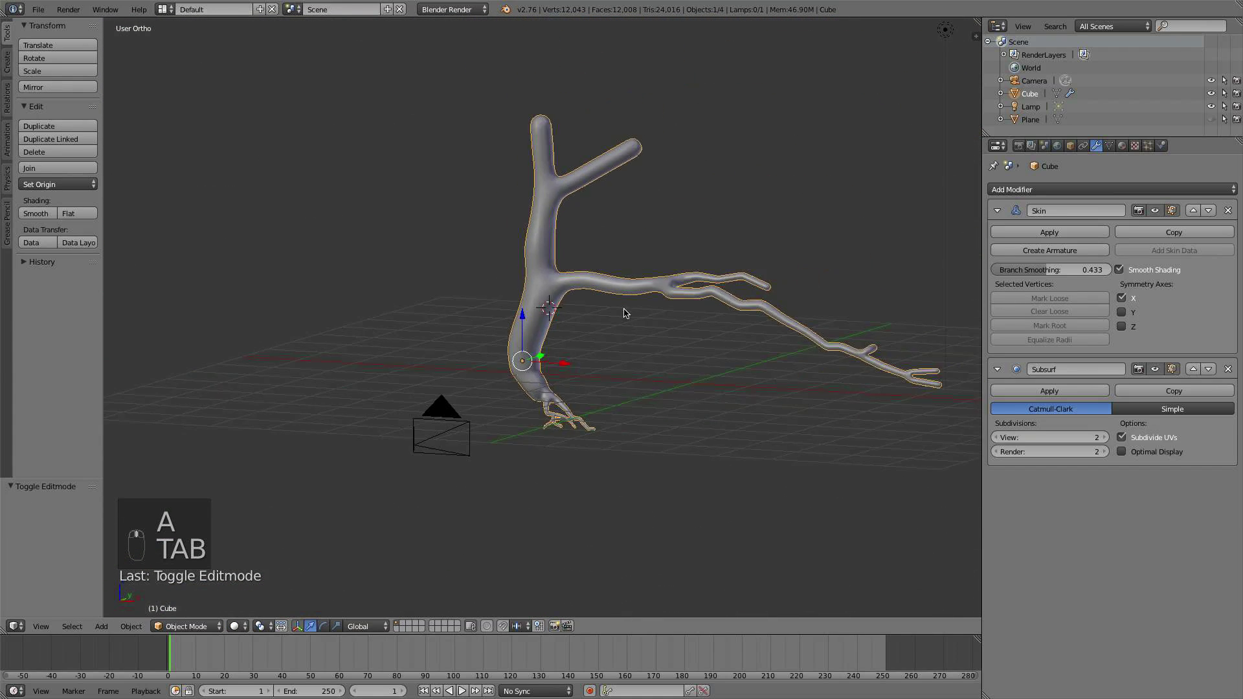
{"action": "scroll", "coordinate": [625, 313], "scroll_direction": "down", "scroll_amount": 1}
{"action": "middle_click_drag", "start_coordinate": [595, 307], "coordinate": [708, 289]}
{"action": "scroll", "coordinate": [526, 371], "scroll_direction": "up", "scroll_amount": 3}
{"action": "middle_click_drag", "start_coordinate": [526, 372], "coordinate": [395, 390]}
{"action": "scroll", "coordinate": [502, 425], "scroll_direction": "up", "scroll_amount": 3}
{"action": "middle_click_drag", "start_coordinate": [501, 426], "coordinate": [563, 370], "text": "shift"}
{"action": "key", "text": "Tab"}
{"action": "key", "text": "Tab"}
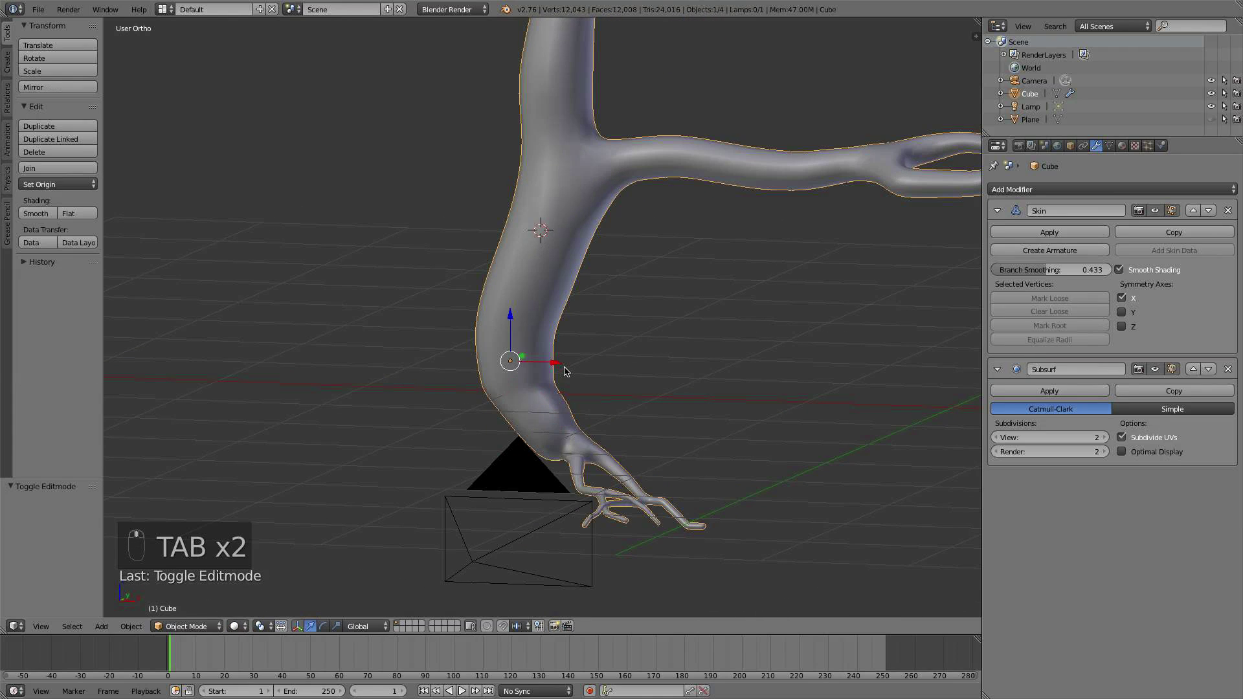
{"action": "key", "text": "z"}
{"action": "key", "text": "z"}
{"action": "key", "text": "Tab"}
{"action": "key", "text": "Tab"}
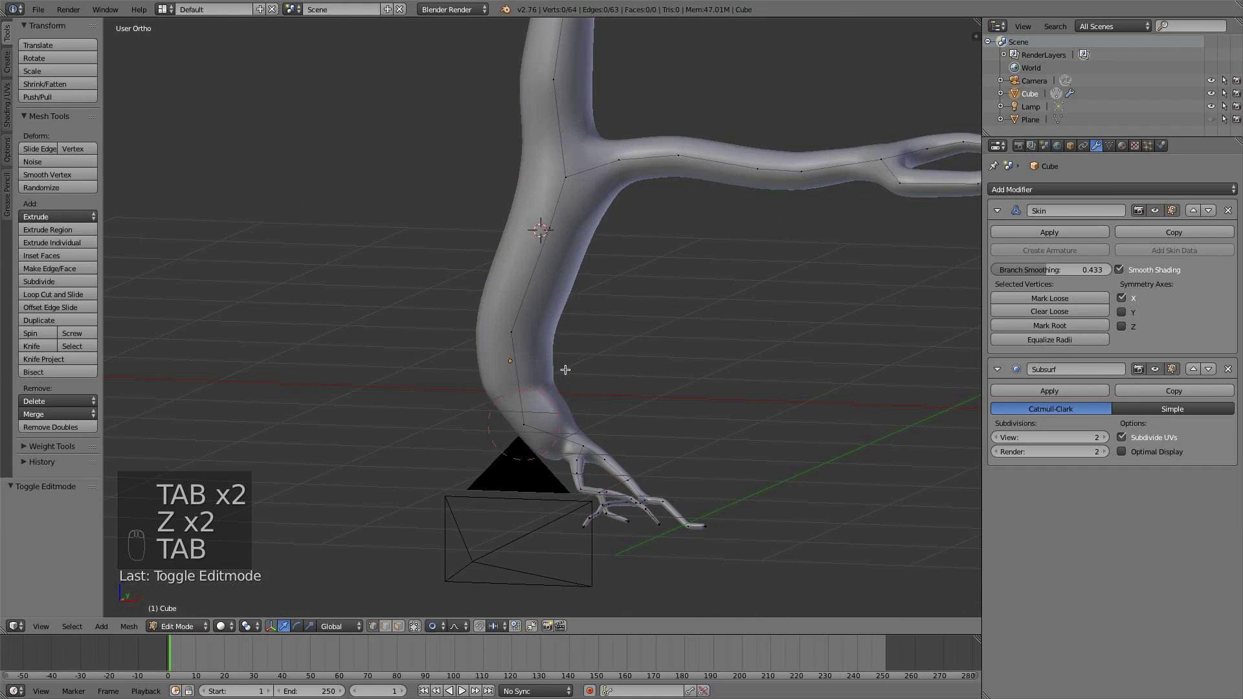
{"action": "scroll", "coordinate": [683, 395], "scroll_direction": "down", "scroll_amount": 3}
{"action": "middle_click_drag", "start_coordinate": [683, 395], "coordinate": [702, 422]}
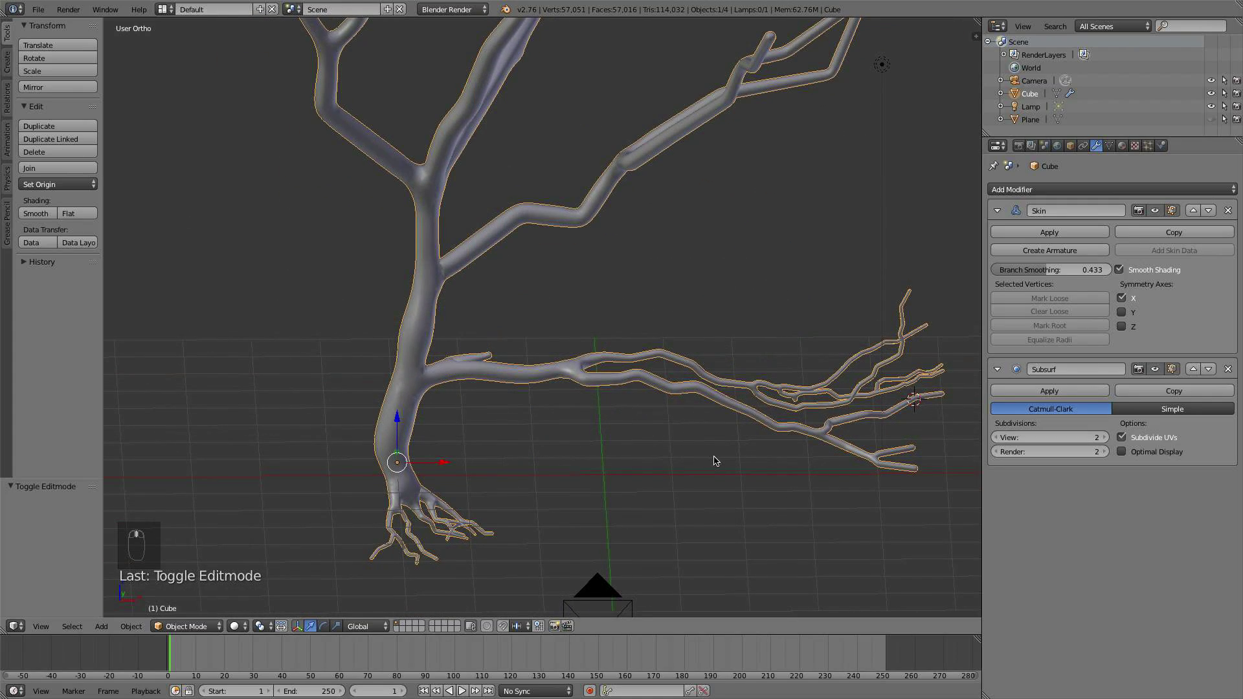
- Examine the full tree with its added branches and roots from the side and from above
{"action": "middle_click_drag", "start_coordinate": [714, 457], "coordinate": [726, 440]}
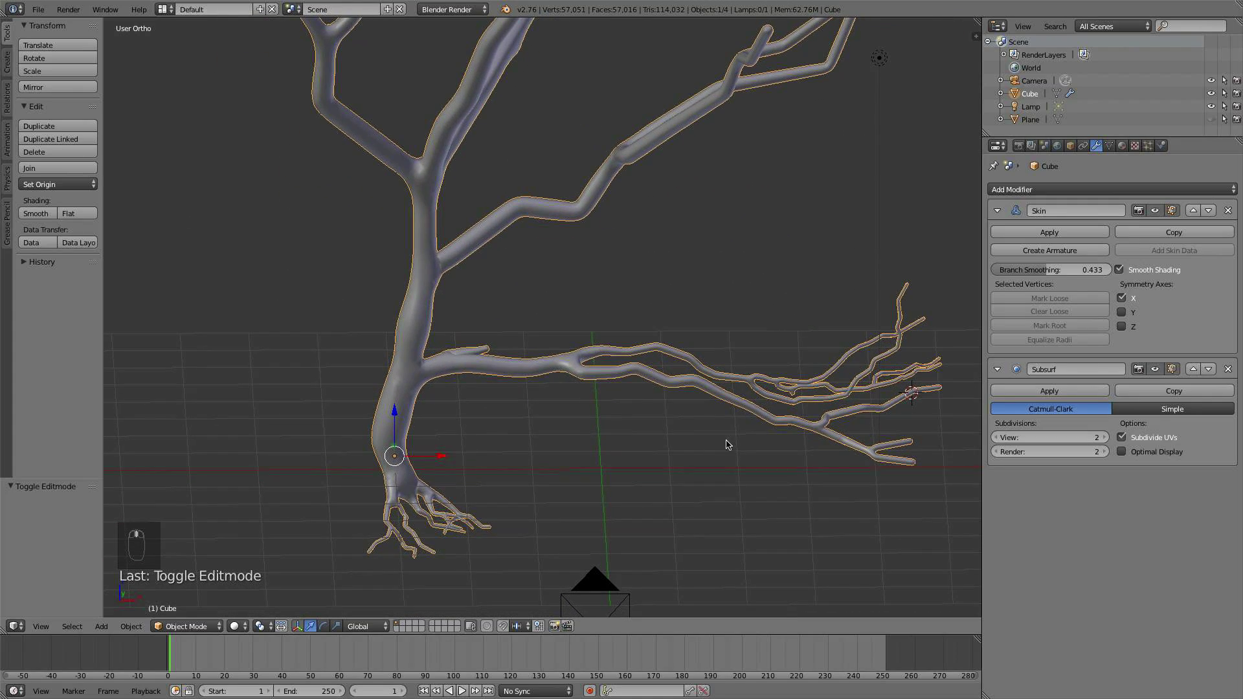
{"action": "scroll", "coordinate": [745, 433], "scroll_direction": "down", "scroll_amount": 3}
{"action": "scroll", "coordinate": [731, 395], "scroll_direction": "down", "scroll_amount": 2}
{"action": "middle_click_drag", "start_coordinate": [641, 293], "coordinate": [643, 316], "text": "shift"}
{"action": "middle_click_drag", "start_coordinate": [643, 316], "coordinate": [508, 330]}
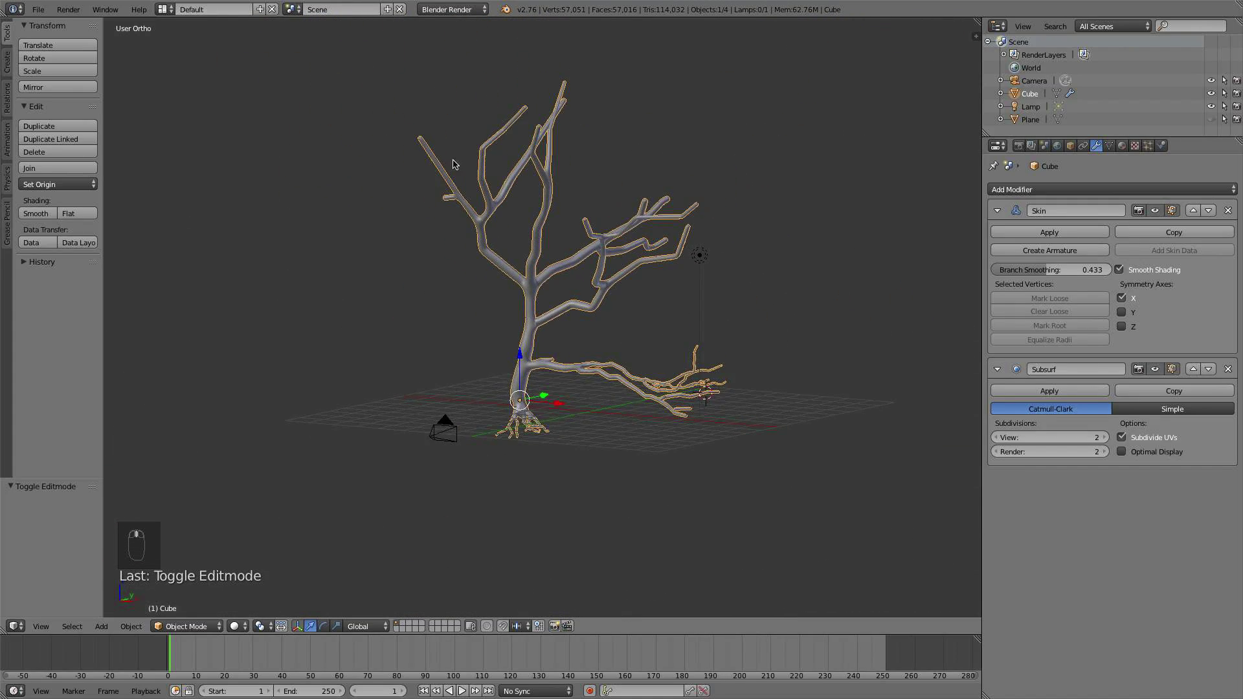
{"action": "scroll", "coordinate": [564, 272], "scroll_direction": "up", "scroll_amount": 2}
{"action": "middle_click_drag", "start_coordinate": [561, 272], "coordinate": [672, 350]}
{"action": "scroll", "coordinate": [672, 351], "scroll_direction": "up", "scroll_amount": 1}
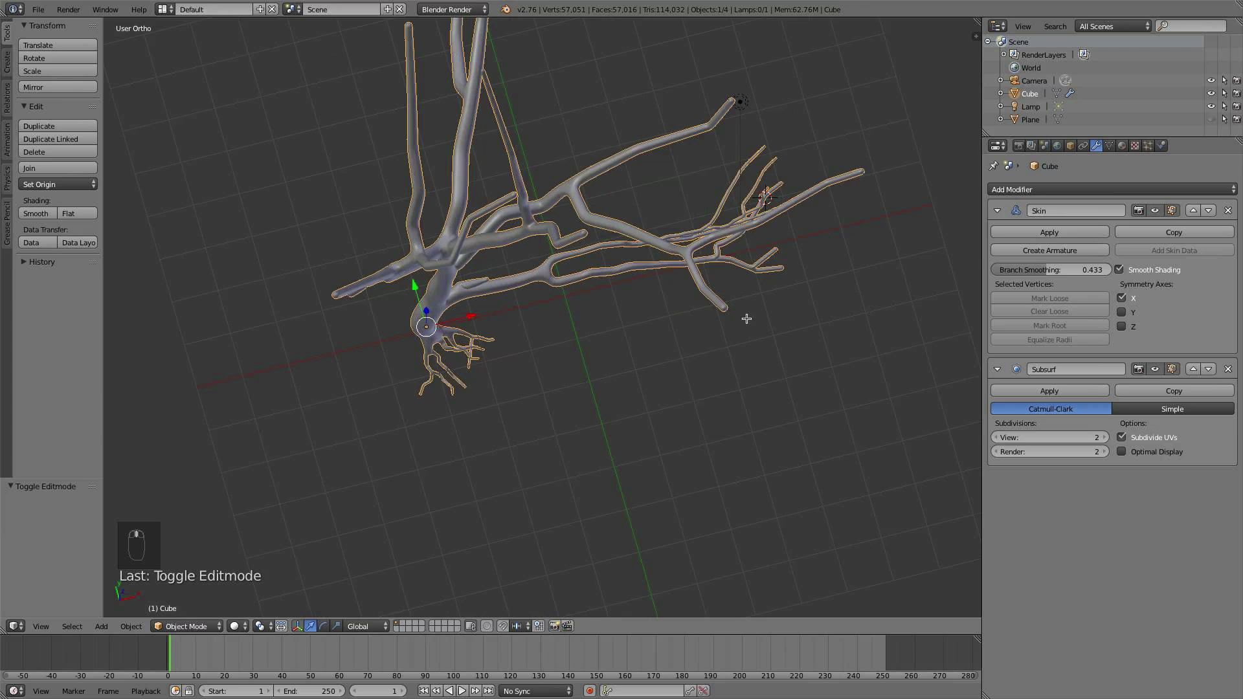
- Scale the skin at the near upper branch's tip by 0.685 with a proportional size of 2.14
{"action": "key", "text": "Tab"}
{"action": "key", "text": "ctrl+a"}
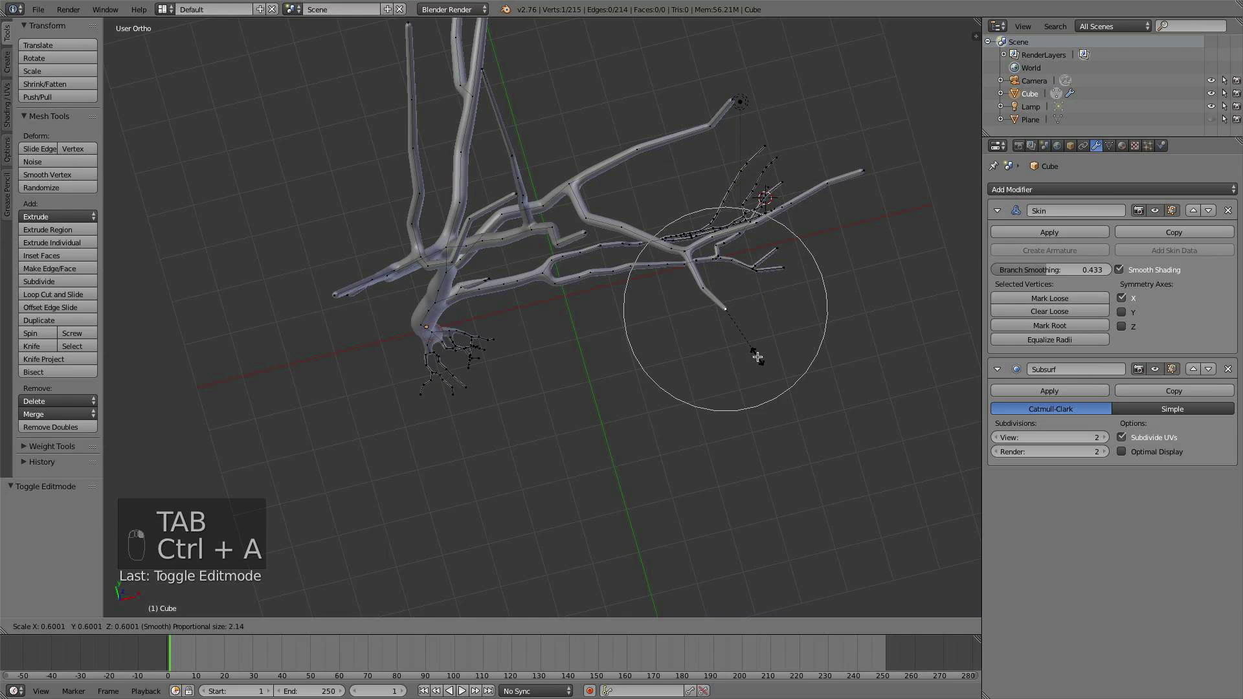
{"action": "left_click", "coordinate": [726, 310]}
- Extrude a fork from that branch's second-to-last joint, about -0.67 in X, -0.40 in Y and -0.22 in Z, and scale its skin by 0.671
{"action": "key", "text": "r"}
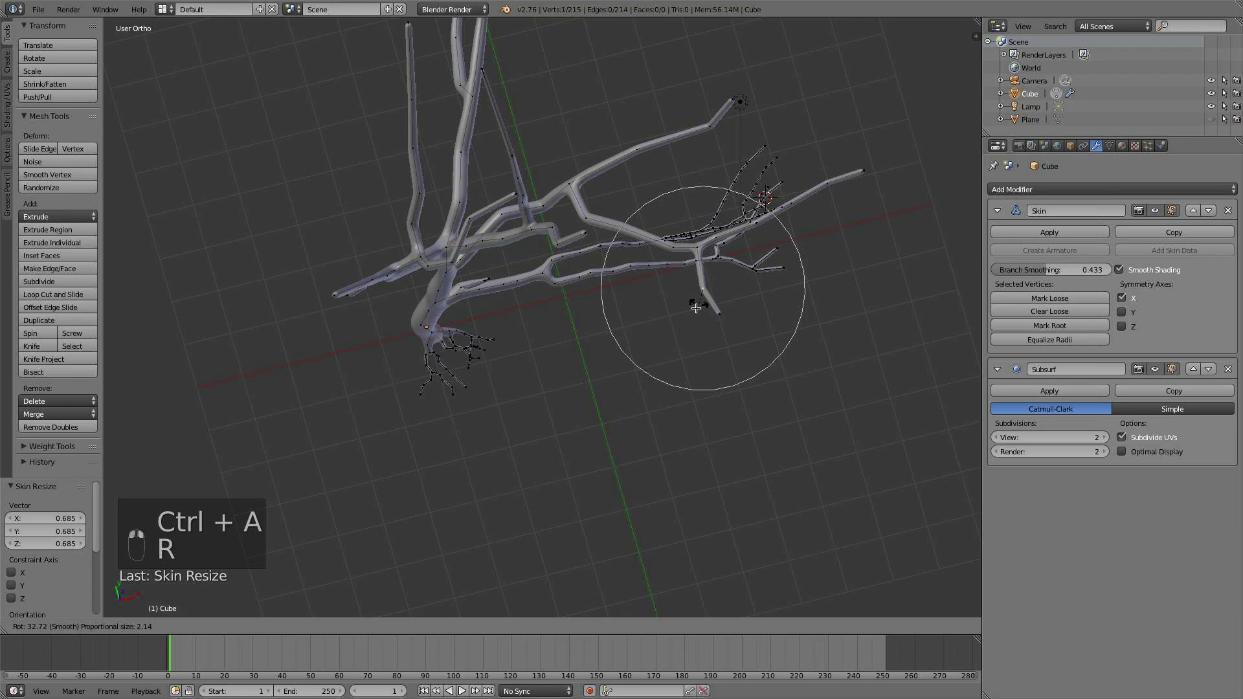
{"action": "right_click", "coordinate": [709, 305]}
{"action": "key", "text": "e"}
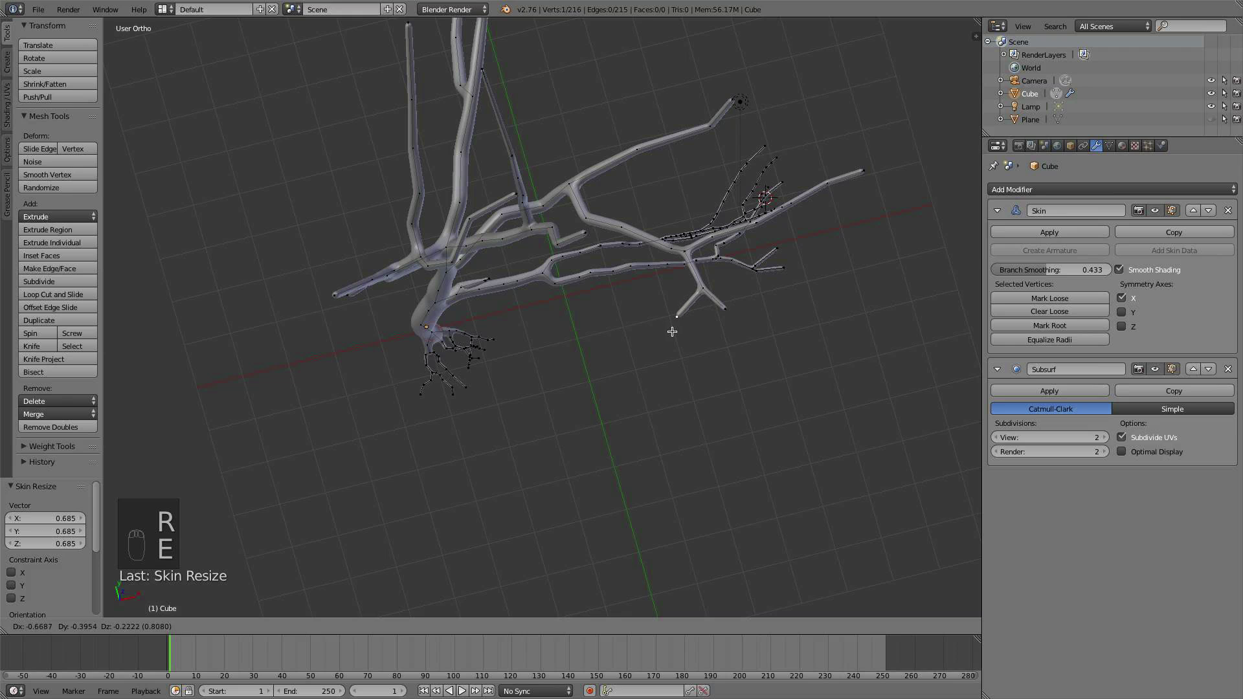
{"action": "left_click", "coordinate": [673, 332]}
{"action": "key", "text": "ctrl+a"}
{"action": "left_click", "coordinate": [706, 361]}
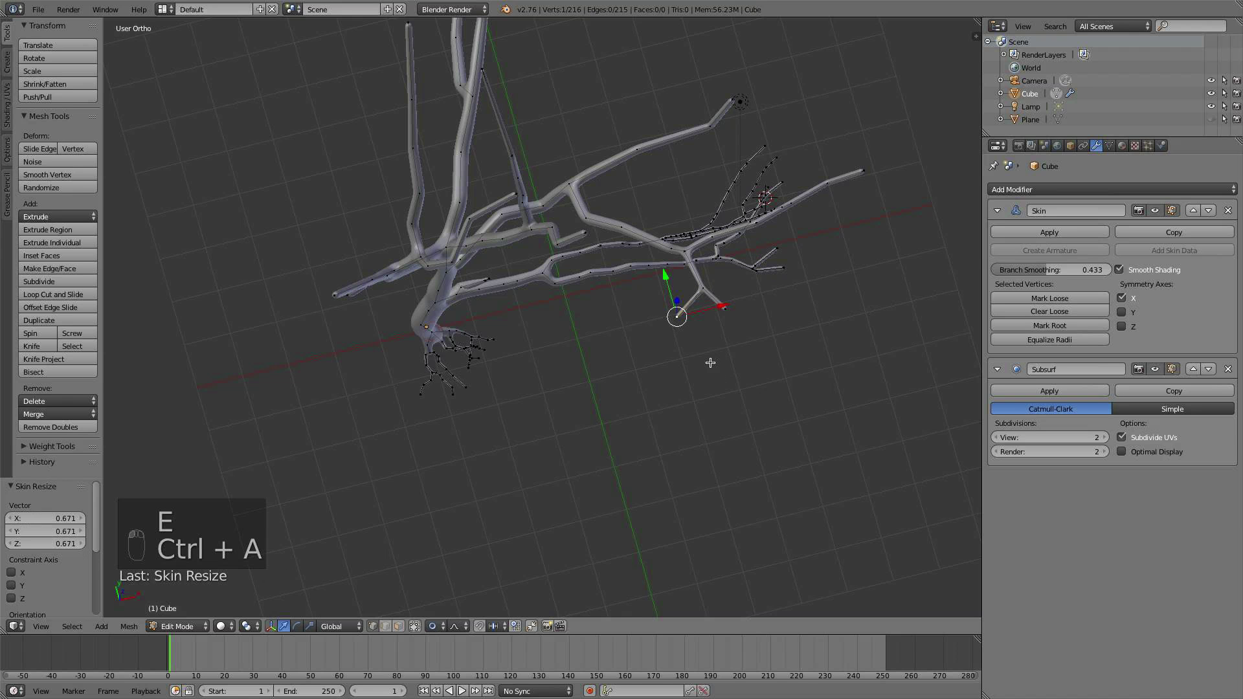
{"action": "key", "text": "a"}
{"action": "key", "text": "Tab"}
- Scale the skin at the lower bend of the left upper branch by 0.858
{"action": "middle_click_drag", "start_coordinate": [688, 339], "coordinate": [677, 283]}
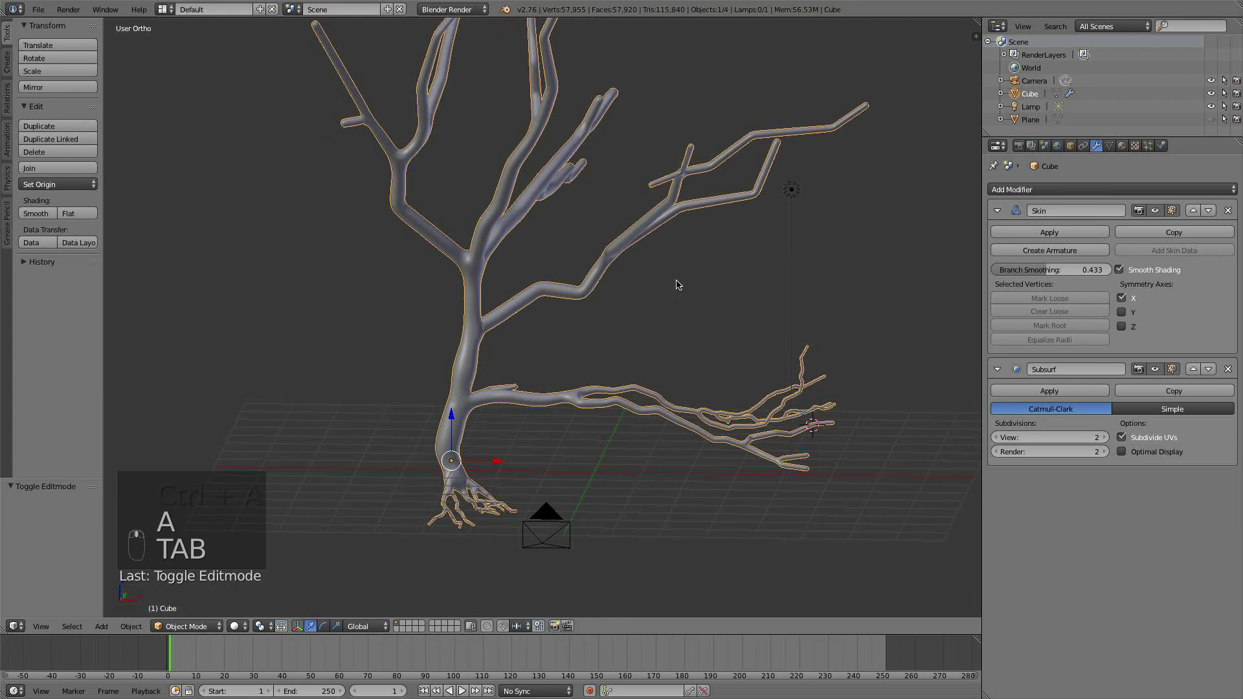
{"action": "scroll", "coordinate": [498, 357], "scroll_direction": "down", "scroll_amount": 2}
{"action": "middle_click_drag", "start_coordinate": [534, 361], "coordinate": [523, 363]}
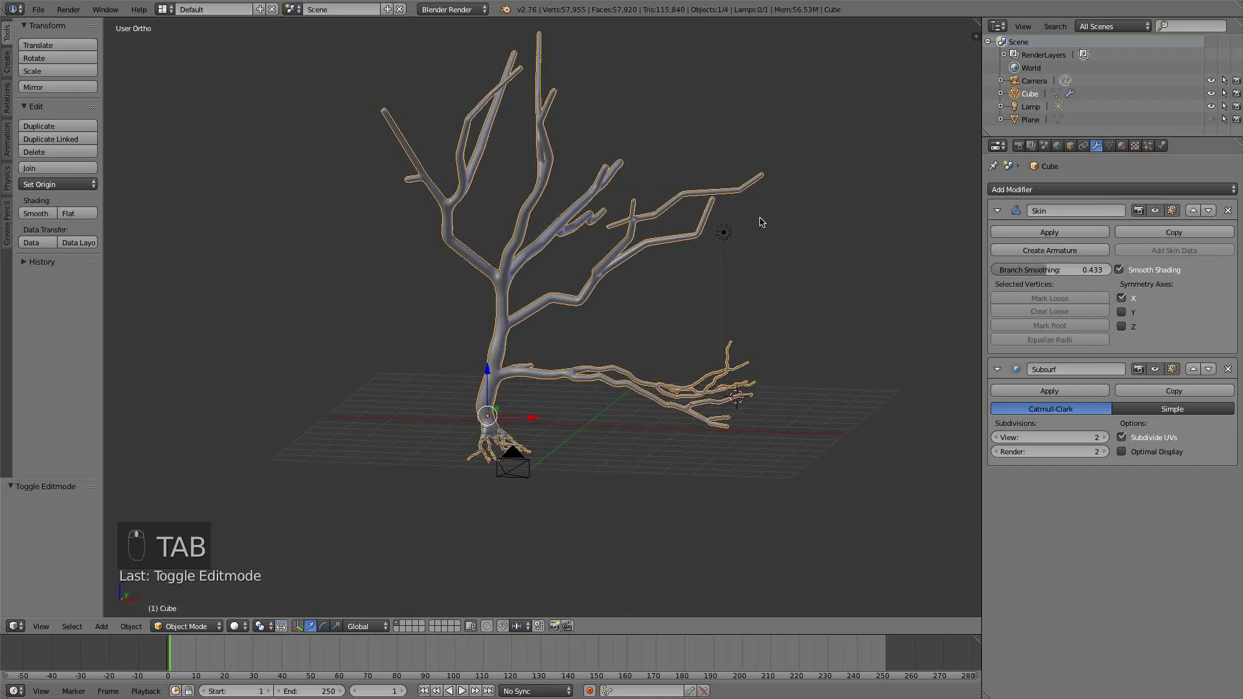
{"action": "scroll", "coordinate": [558, 345], "scroll_direction": "up", "scroll_amount": 2}
{"action": "key", "text": "Tab"}
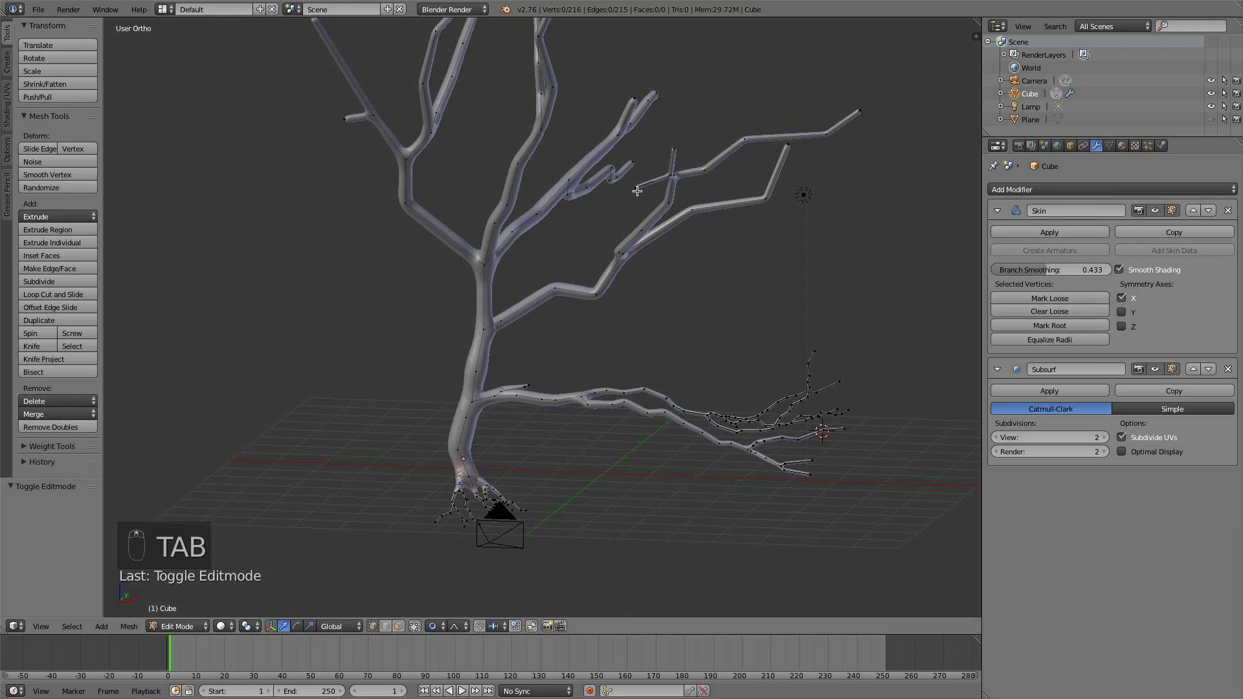
{"action": "middle_click_drag", "start_coordinate": [624, 107], "coordinate": [634, 157], "text": "shift"}
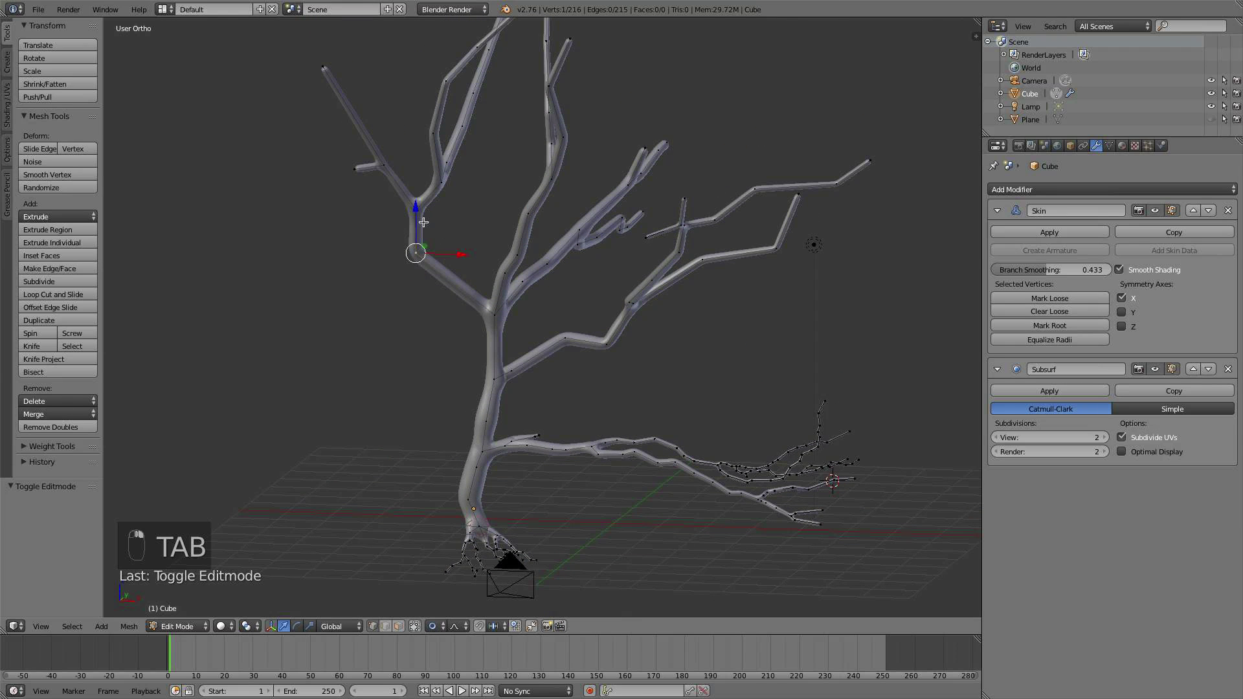
{"action": "key", "text": "ctrl+a"}
{"action": "left_click", "coordinate": [631, 242]}
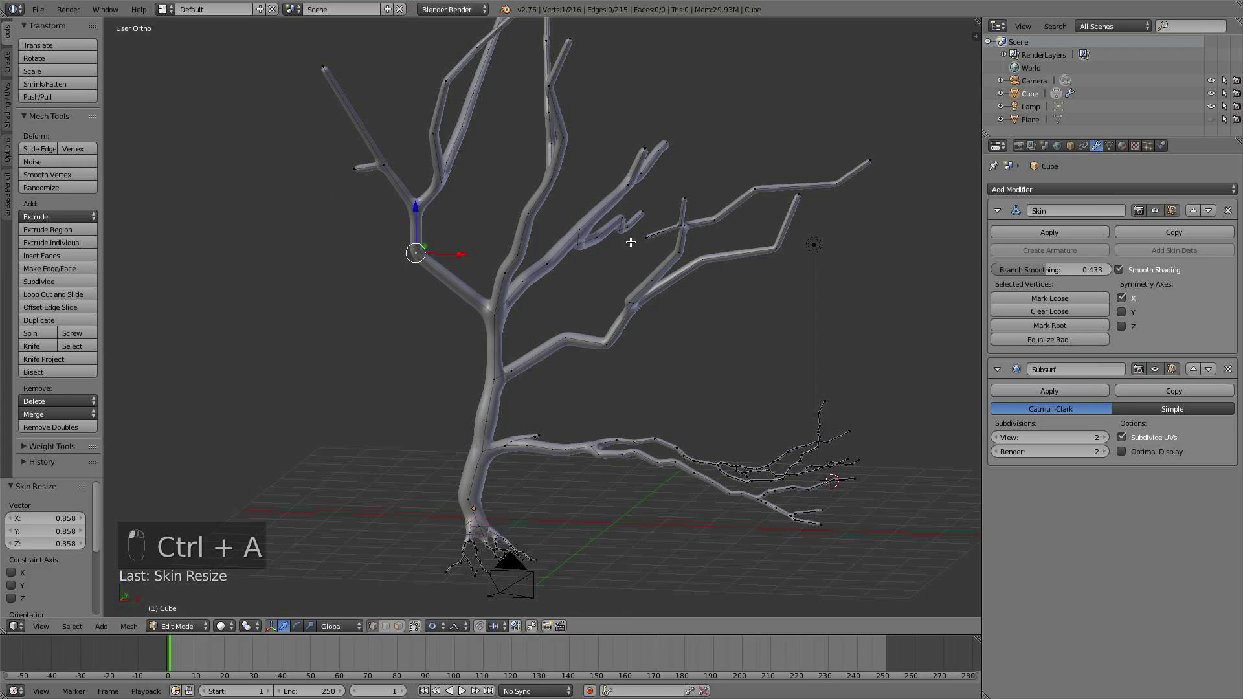
- Taper the skin of three right-hand branch tips, scaling the small curled twig's tip by 0.529 and the outermost tip by 0.772
{"action": "key", "text": "ctrl+a"}
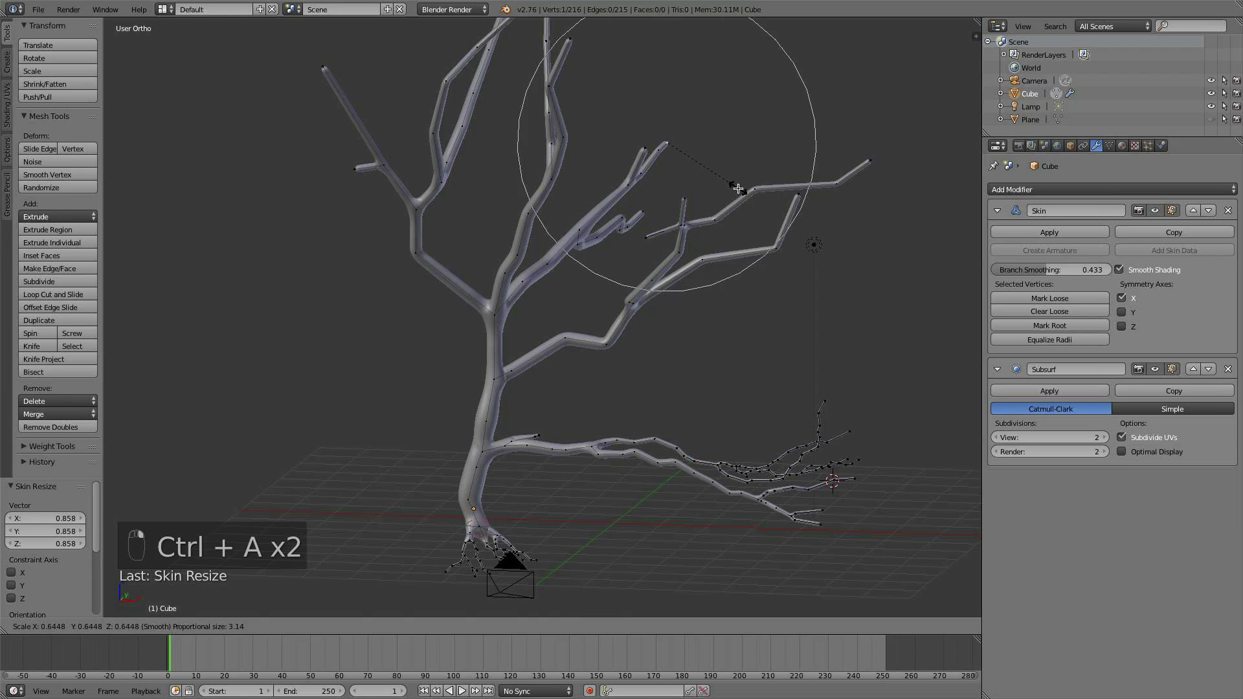
{"action": "left_click", "coordinate": [660, 220]}
{"action": "key", "text": "ctrl+a"}
{"action": "left_click", "coordinate": [706, 240]}
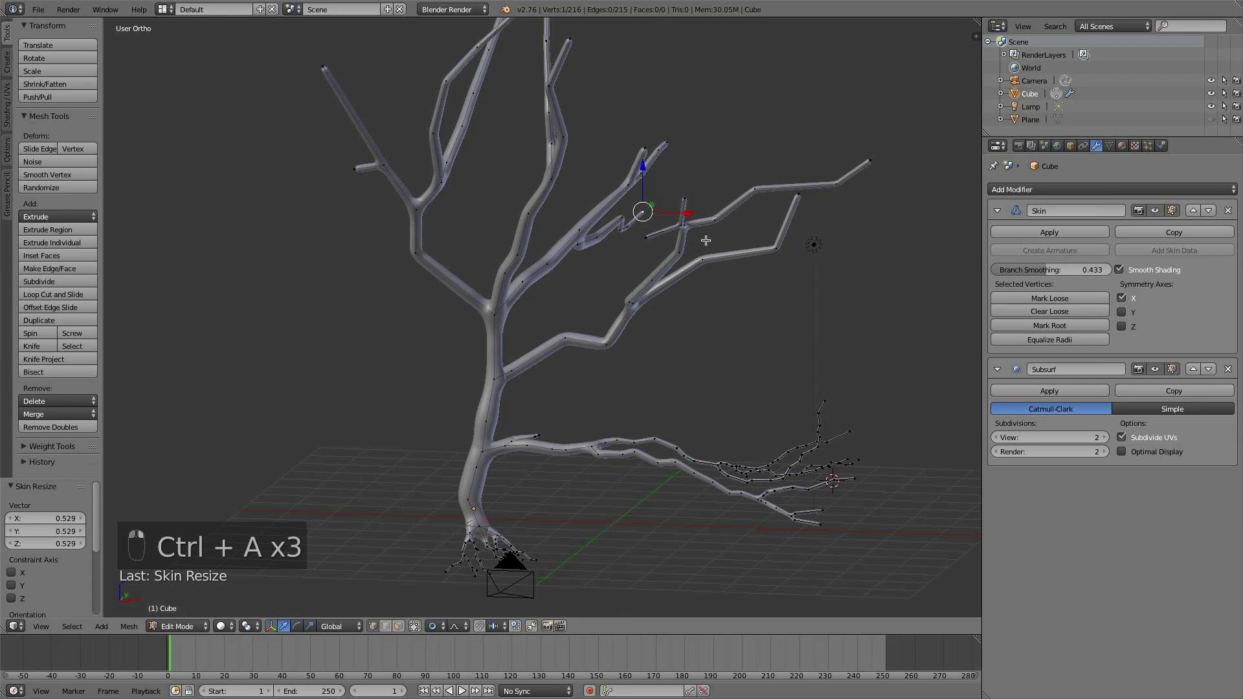
{"action": "key", "text": "ctrl+a"}
{"action": "left_click", "coordinate": [582, 249]}
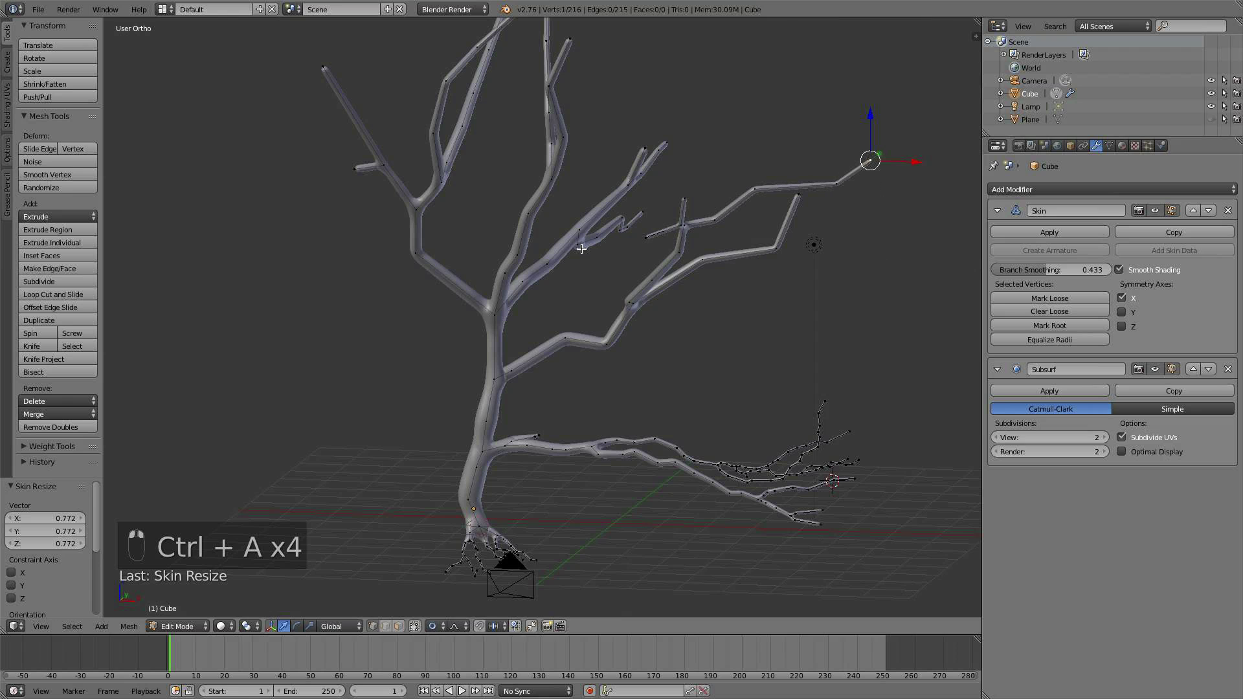
- Move the upper branch's new fork tip about 0.42 in X, 0.18 in Y and 0.52 in Z with a proportional size of 1.77
{"action": "key", "text": "g"}
{"action": "scroll", "coordinate": [684, 228], "scroll_direction": "up", "scroll_amount": 10}
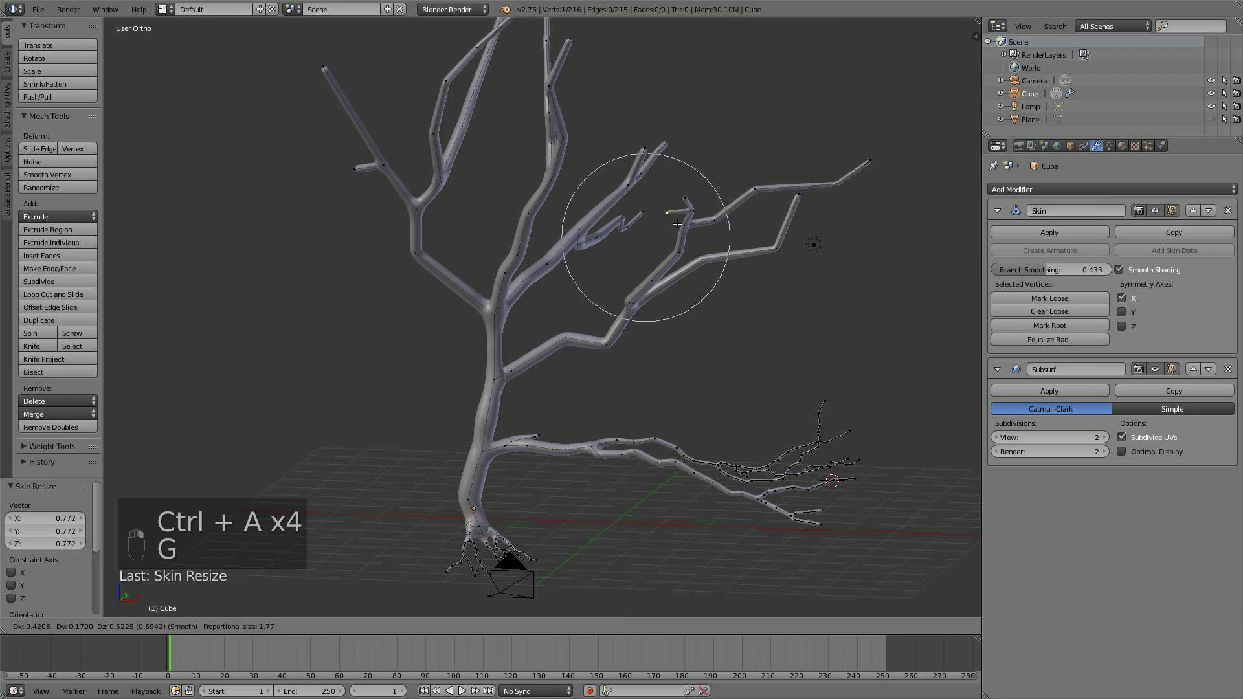
{"action": "left_click", "coordinate": [675, 218]}
{"action": "key", "text": "a"}
{"action": "middle_click_drag", "start_coordinate": [686, 232], "coordinate": [702, 244]}
{"action": "key", "text": "Tab"}
- Examine the lower branch and roots from several angles, and compare the tree with the forest photo in front view
{"action": "middle_click_drag", "start_coordinate": [698, 369], "coordinate": [642, 287]}
{"action": "middle_click_drag", "start_coordinate": [643, 288], "coordinate": [670, 363]}
{"action": "middle_click_drag", "start_coordinate": [696, 413], "coordinate": [663, 336], "text": "shift"}
{"action": "scroll", "coordinate": [663, 337], "scroll_direction": "up", "scroll_amount": 3}
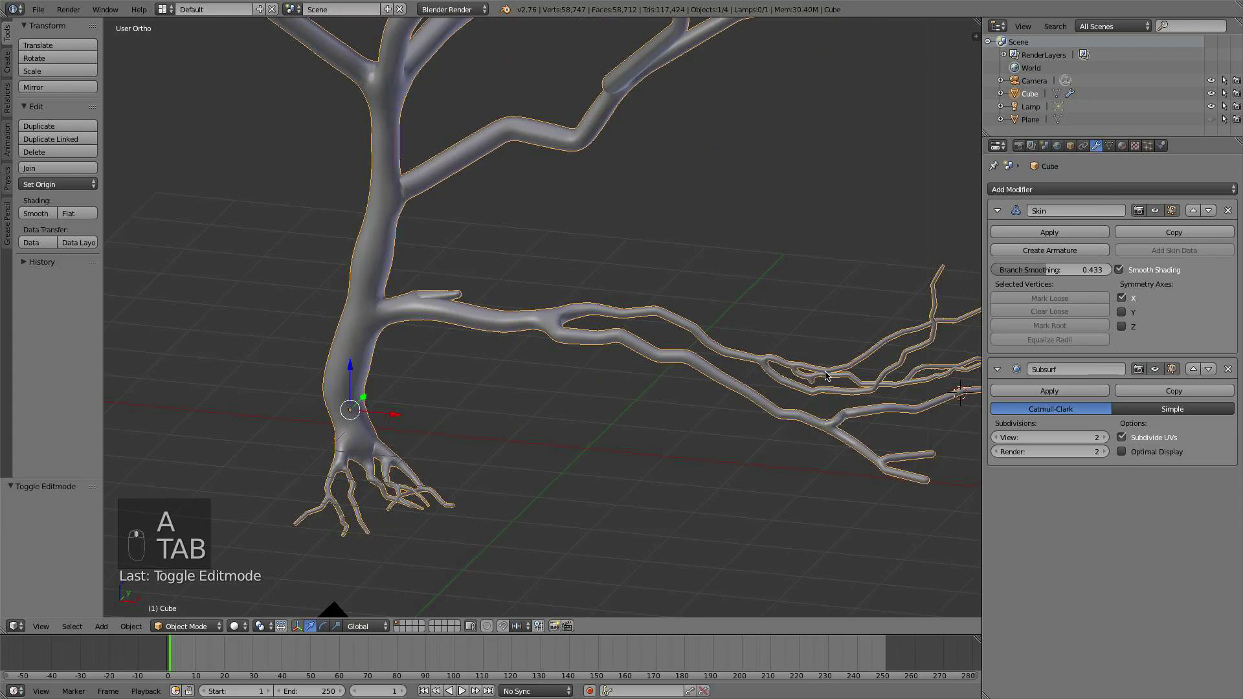
{"action": "middle_click_drag", "start_coordinate": [929, 364], "coordinate": [786, 401], "text": "shift"}
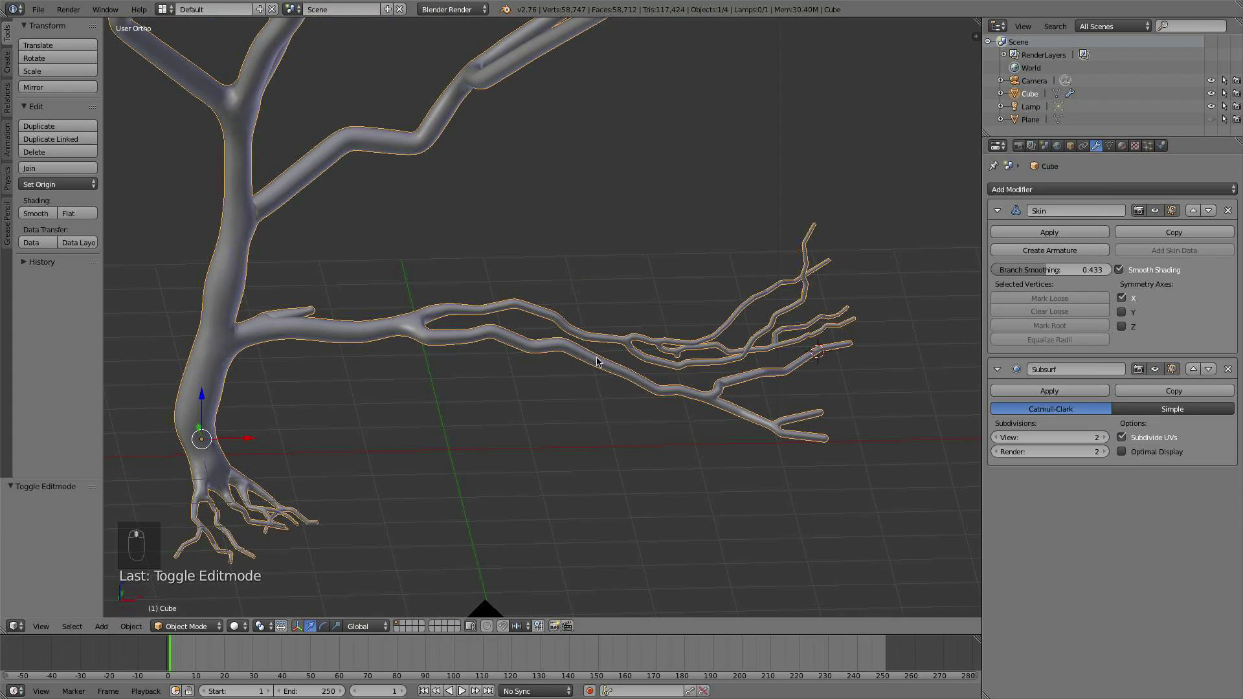
{"action": "key", "text": "KP_1"}
{"action": "scroll", "coordinate": [623, 370], "scroll_direction": "down", "scroll_amount": 3}
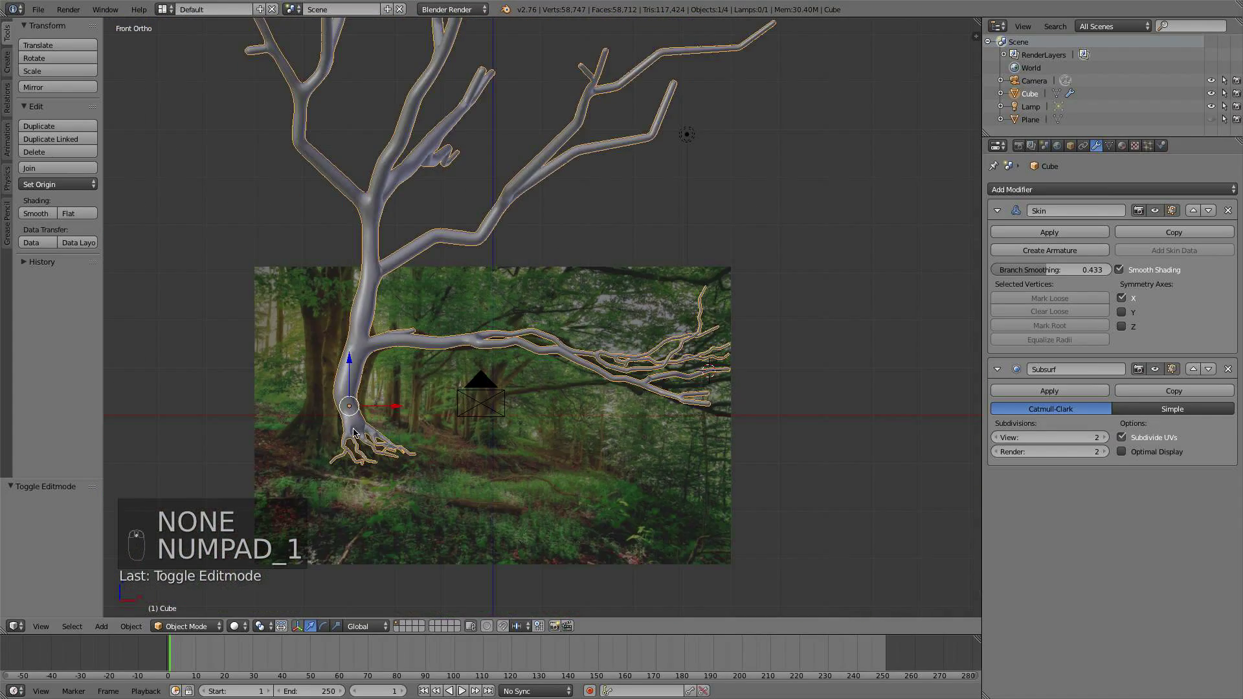
{"action": "scroll", "coordinate": [354, 433], "scroll_direction": "up", "scroll_amount": 4}
{"action": "middle_click_drag", "start_coordinate": [284, 429], "coordinate": [534, 409], "text": "shift"}
{"action": "middle_click_drag", "start_coordinate": [382, 474], "coordinate": [443, 394], "text": "shift"}
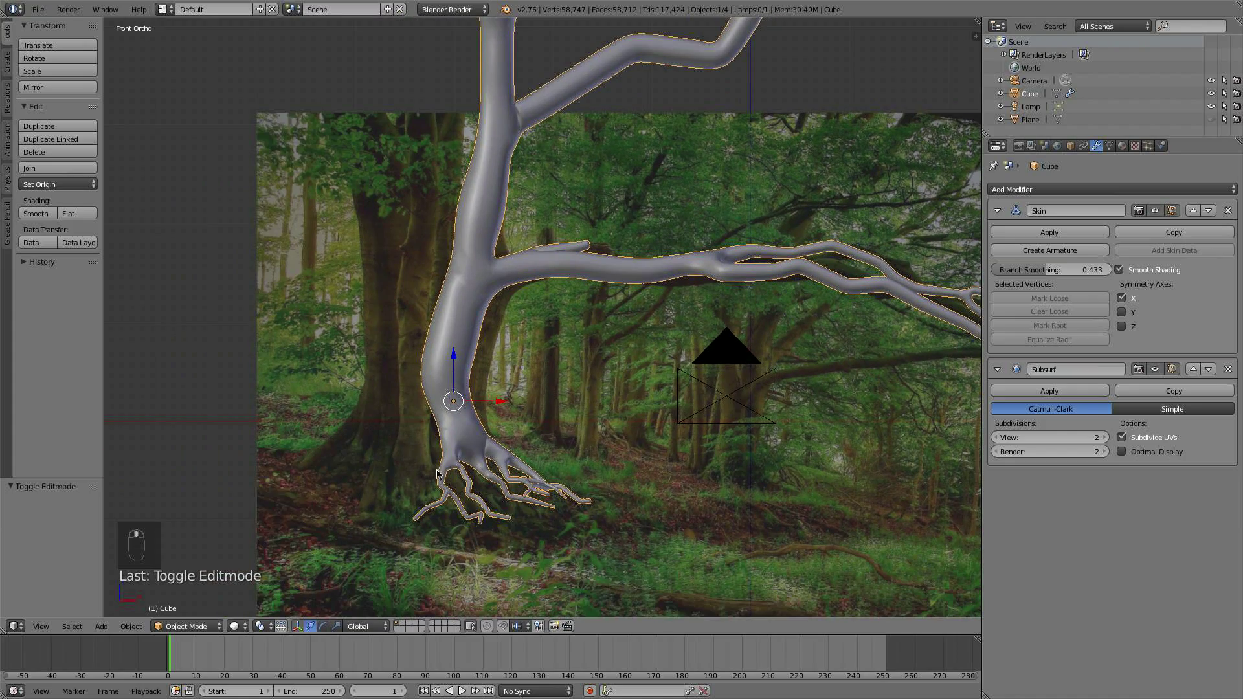
{"action": "scroll", "coordinate": [481, 462], "scroll_direction": "up", "scroll_amount": 1}
{"action": "middle_click_drag", "start_coordinate": [480, 462], "coordinate": [576, 408], "text": "shift"}
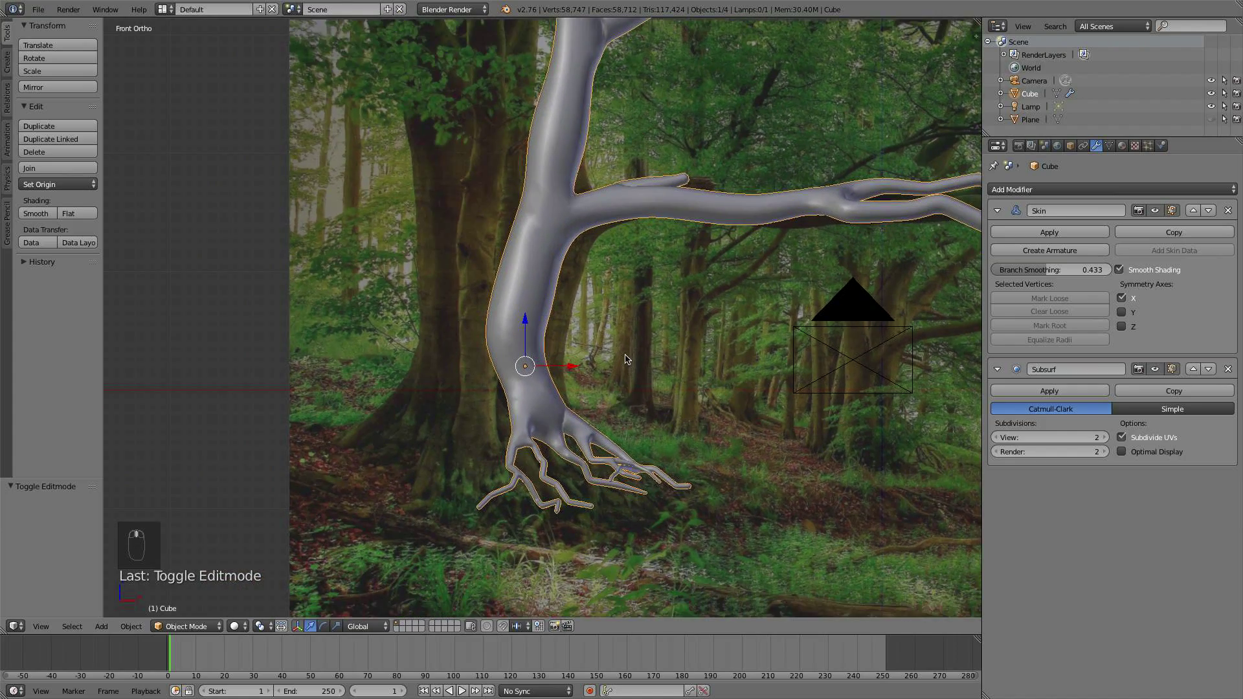
{"action": "scroll", "coordinate": [625, 355], "scroll_direction": "down", "scroll_amount": 3}
{"action": "middle_click_drag", "start_coordinate": [642, 335], "coordinate": [531, 396], "text": "shift"}
{"action": "scroll", "coordinate": [436, 415], "scroll_direction": "up", "scroll_amount": 3}
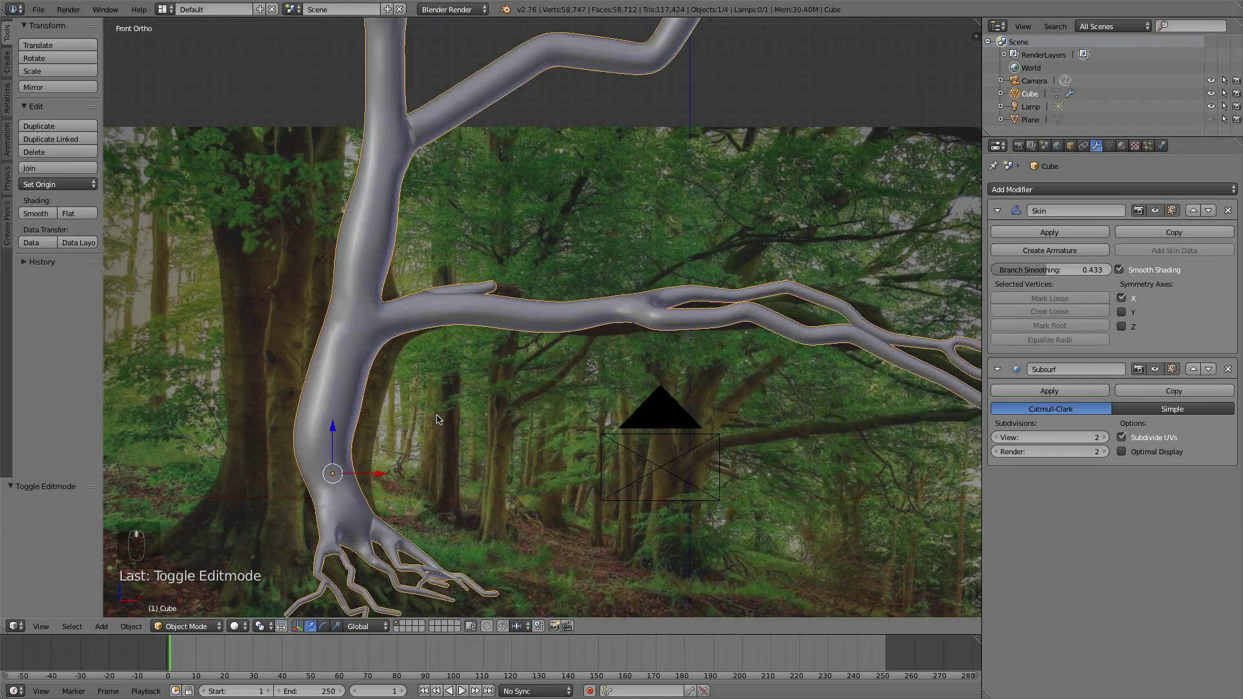
- Move the lower trunk bend 0.114 along X and shift the trunk point above it in the same direction
{"action": "key", "text": "Tab"}
{"action": "scroll", "coordinate": [433, 419], "scroll_direction": "up", "scroll_amount": 2}
{"action": "middle_click_drag", "start_coordinate": [233, 502], "coordinate": [331, 384], "text": "shift"}
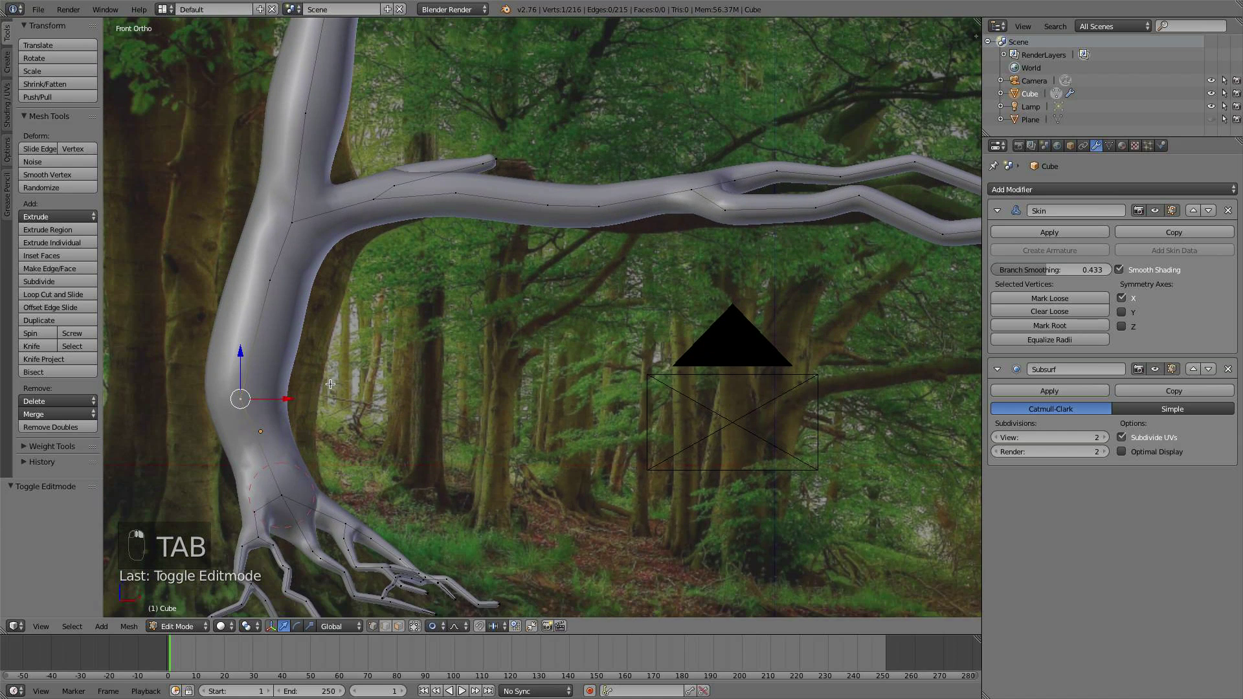
{"action": "mouse_move", "coordinate": [282, 403]}
{"action": "left_mouse_down"}
{"action": "mouse_move", "coordinate": [320, 408]}
{"action": "mouse_move", "coordinate": [297, 395]}
{"action": "left_mouse_up"}
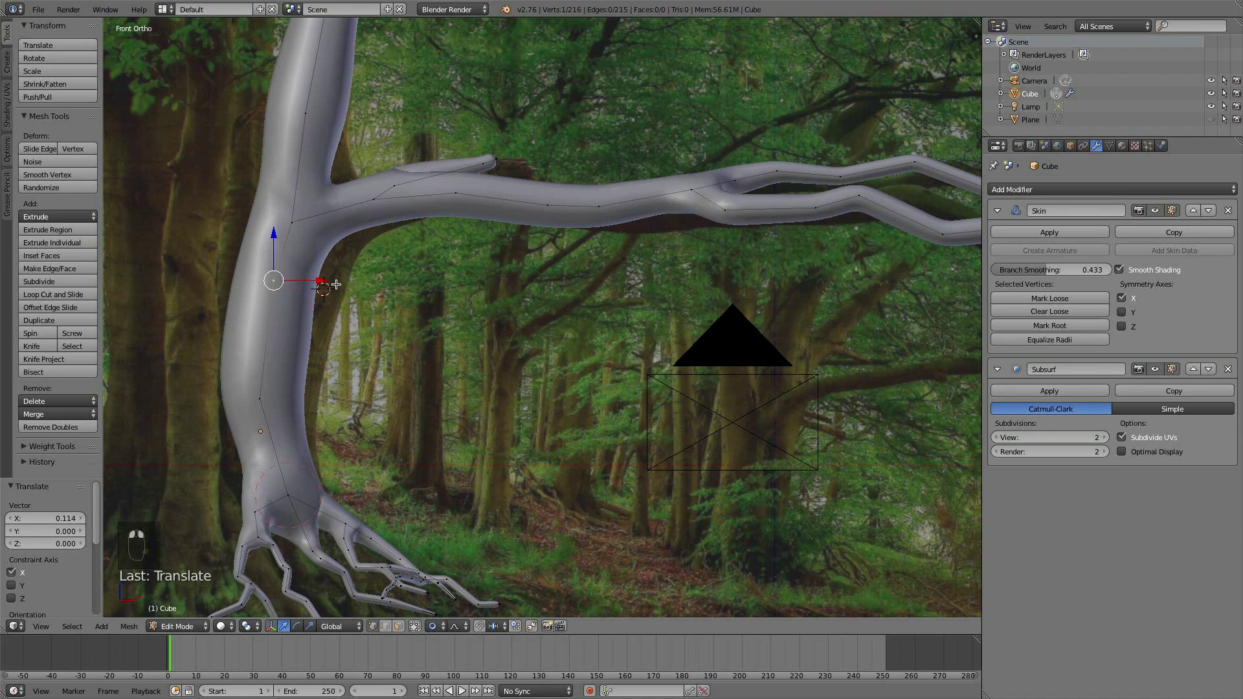
{"action": "mouse_move", "coordinate": [323, 281]}
{"action": "left_mouse_down"}
{"action": "mouse_move", "coordinate": [358, 280]}
{"action": "mouse_move", "coordinate": [342, 279]}
{"action": "left_mouse_up"}
{"action": "scroll", "coordinate": [348, 278], "scroll_direction": "down", "scroll_amount": 5}
{"action": "scroll", "coordinate": [348, 277], "scroll_direction": "down", "scroll_amount": 10}
{"action": "scroll", "coordinate": [342, 280], "scroll_direction": "down", "scroll_amount": 2}
{"action": "key", "text": "a"}
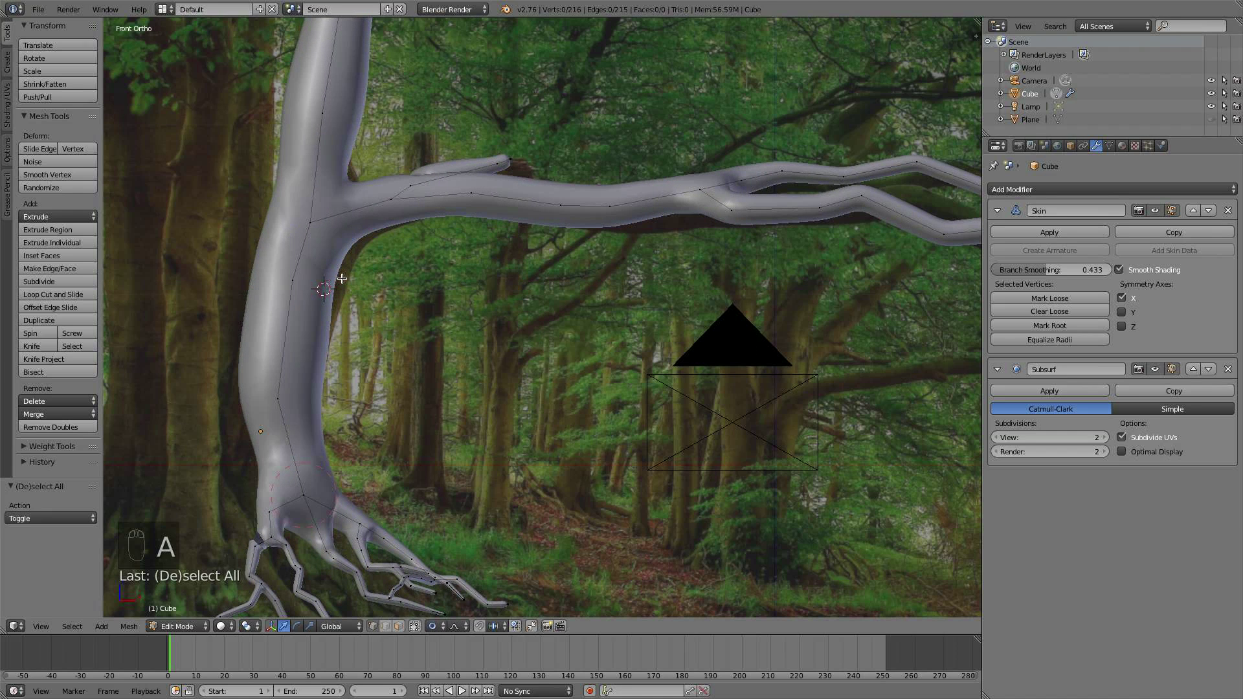
- Move the leftmost root's joint about 0.03 in X and 0.02 in Z towards the trunk with a proportional size of 0.08
{"action": "key", "text": "Tab"}
{"action": "middle_click_drag", "start_coordinate": [296, 431], "coordinate": [412, 334], "text": "shift"}
{"action": "scroll", "coordinate": [412, 334], "scroll_direction": "up", "scroll_amount": 2}
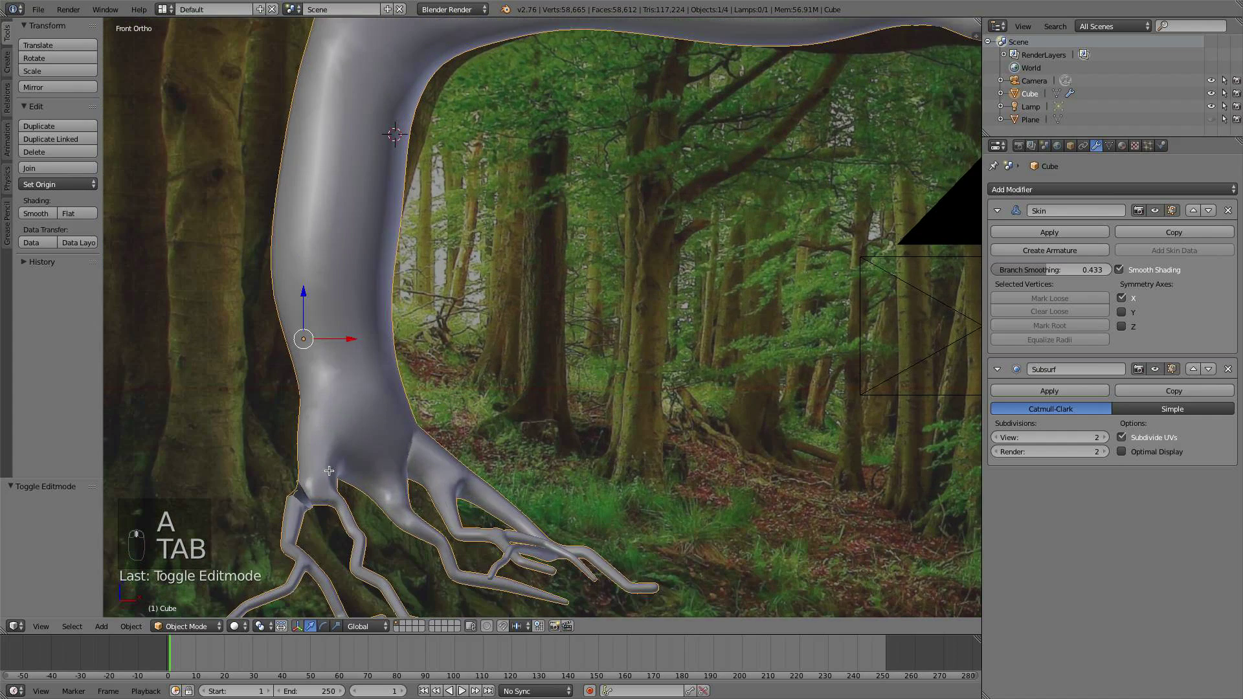
{"action": "key", "text": "Tab"}
{"action": "middle_click_drag", "start_coordinate": [311, 558], "coordinate": [404, 445], "text": "shift"}
{"action": "scroll", "coordinate": [404, 445], "scroll_direction": "up", "scroll_amount": 2}
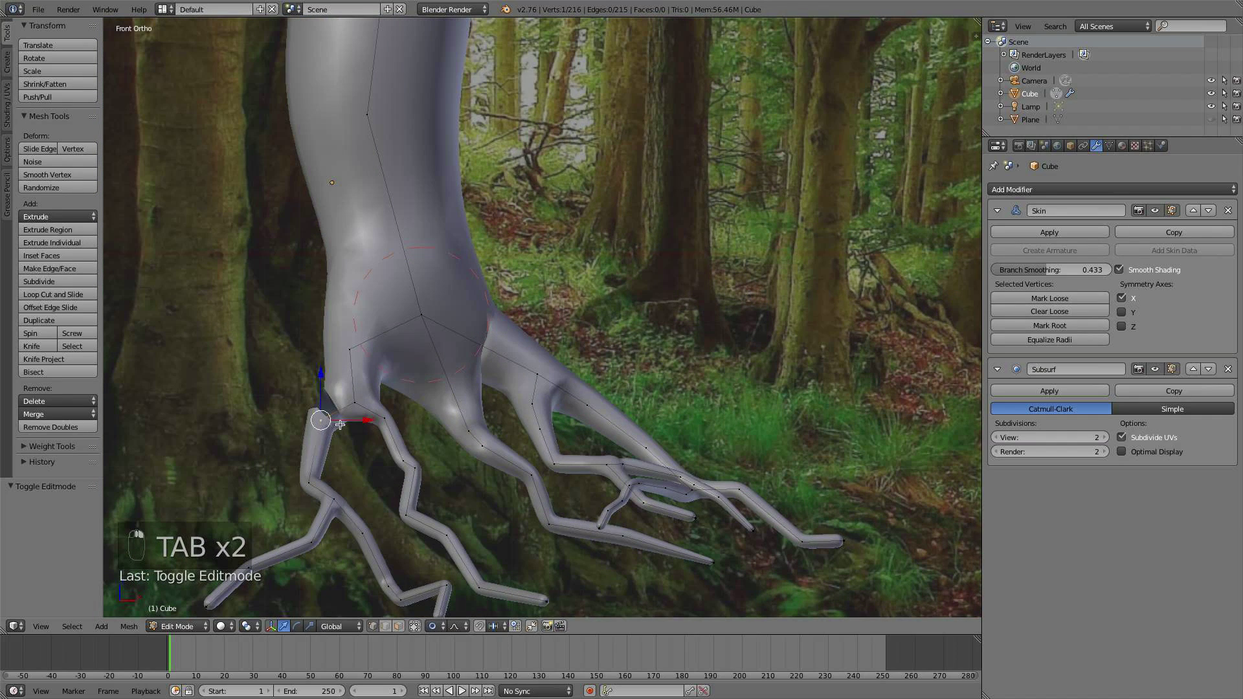
{"action": "key", "text": "g"}
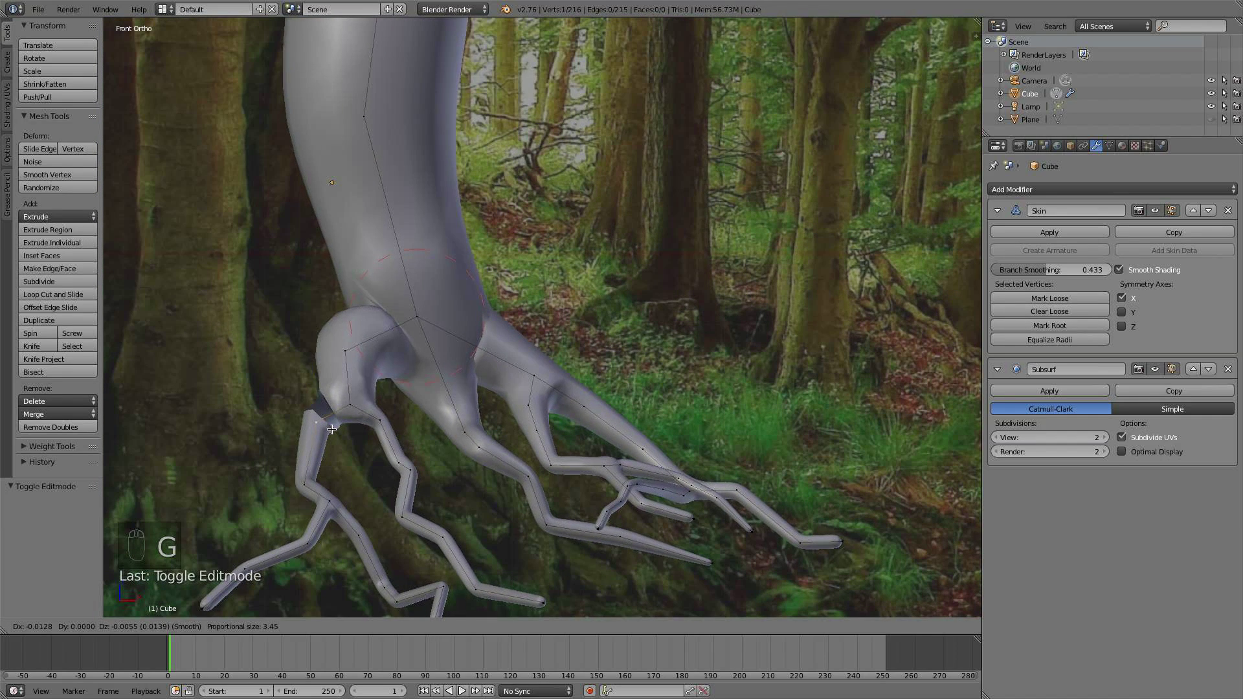
{"action": "right_click", "coordinate": [333, 429]}
{"action": "key", "text": "g"}
{"action": "scroll", "coordinate": [345, 428], "scroll_direction": "up", "scroll_amount": 13}
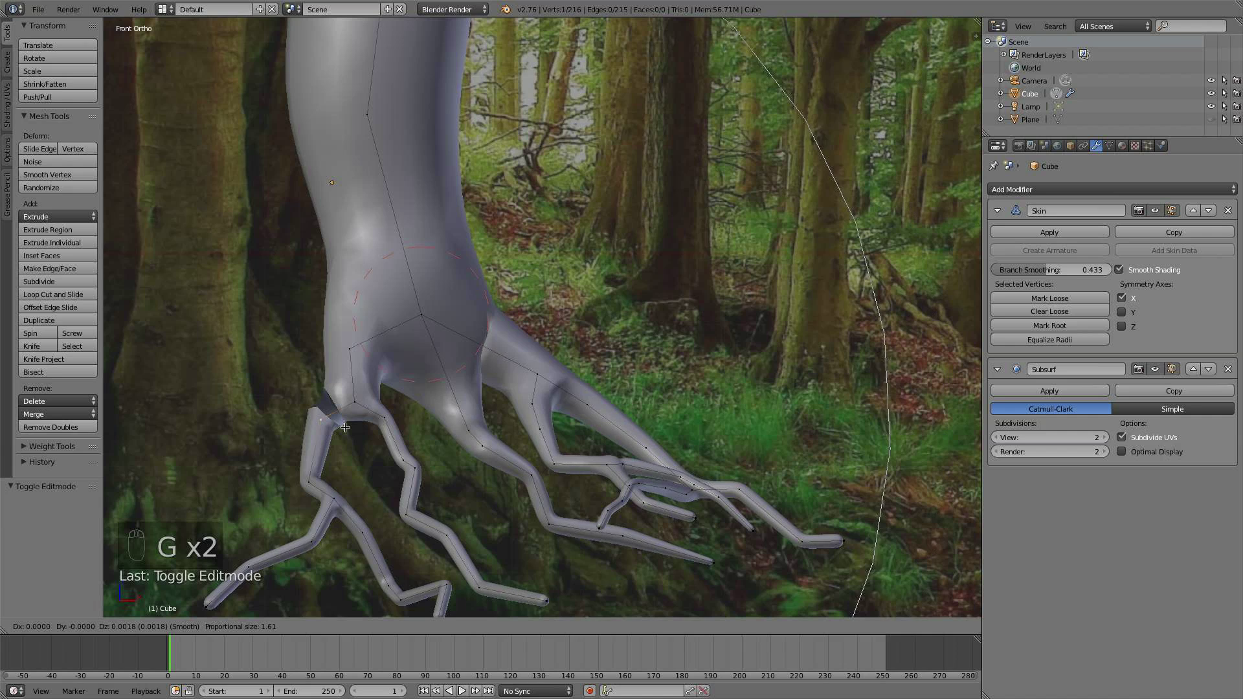
{"action": "scroll", "coordinate": [345, 428], "scroll_direction": "up", "scroll_amount": 14}
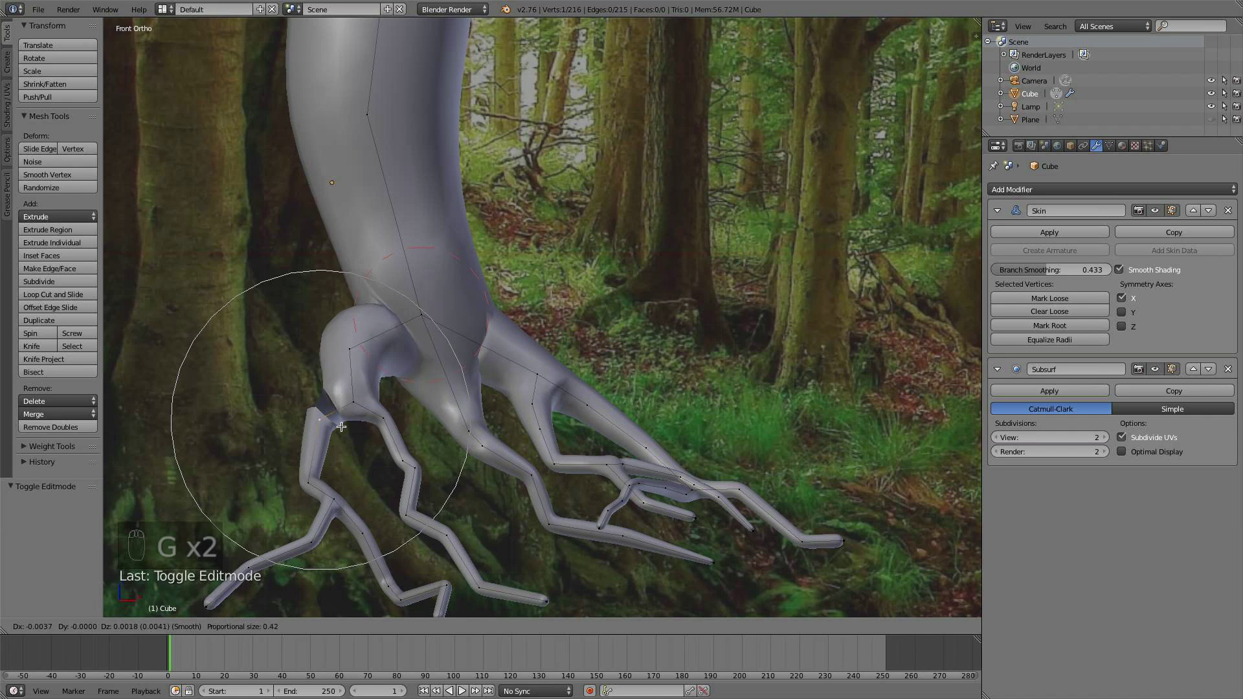
{"action": "scroll", "coordinate": [340, 429], "scroll_direction": "up", "scroll_amount": 7}
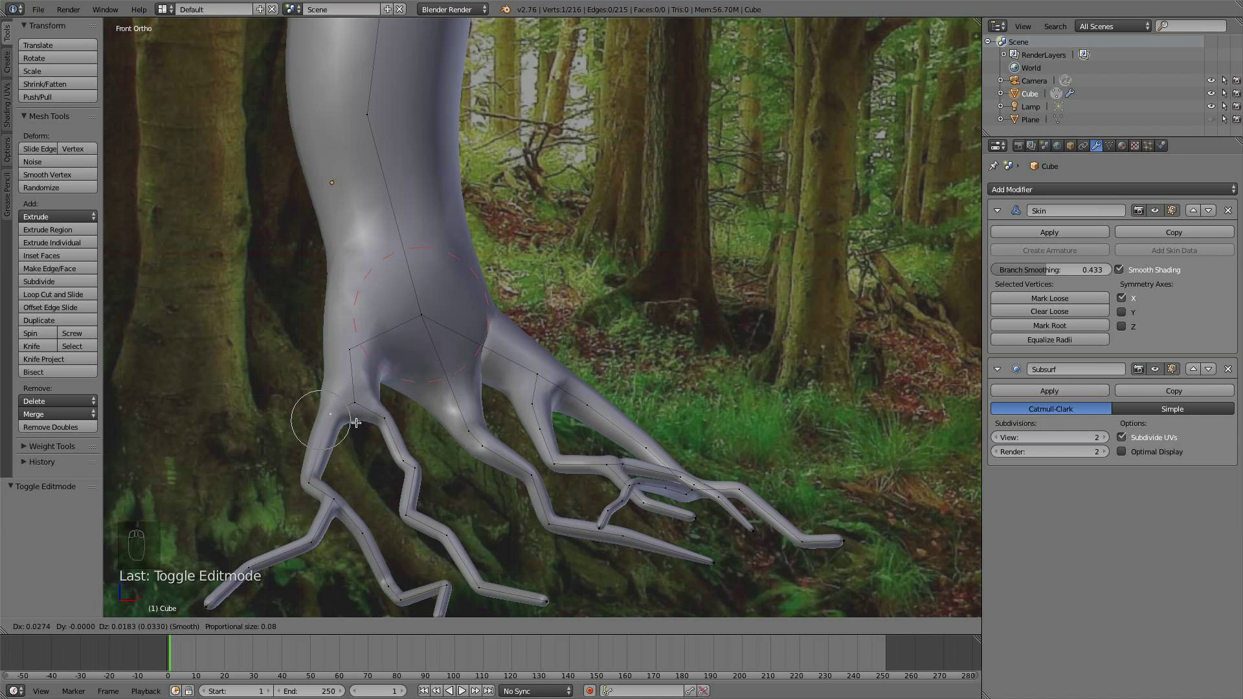
{"action": "left_click", "coordinate": [358, 424]}
{"action": "key", "text": "a"}
{"action": "key", "text": "Tab"}
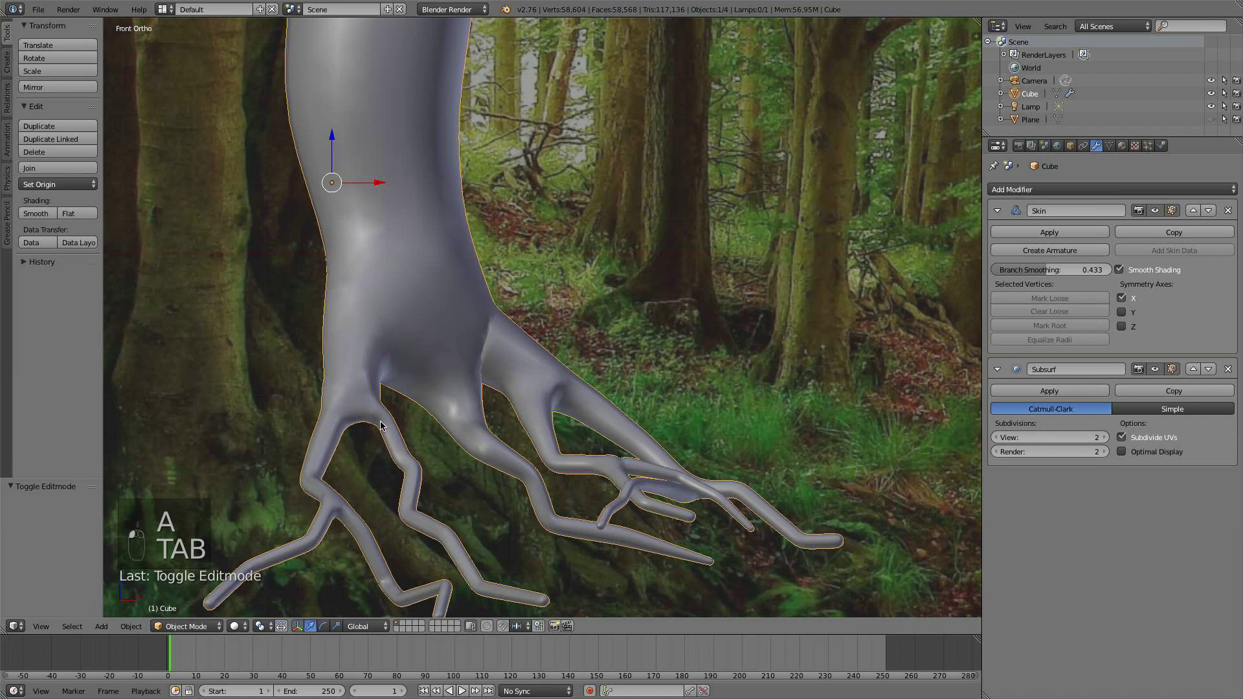
- Resize the skin at two points of the lower trunk by factors of 1.016 and 0.884
{"action": "scroll", "coordinate": [374, 431], "scroll_direction": "down", "scroll_amount": 4}
{"action": "key", "text": "Tab"}
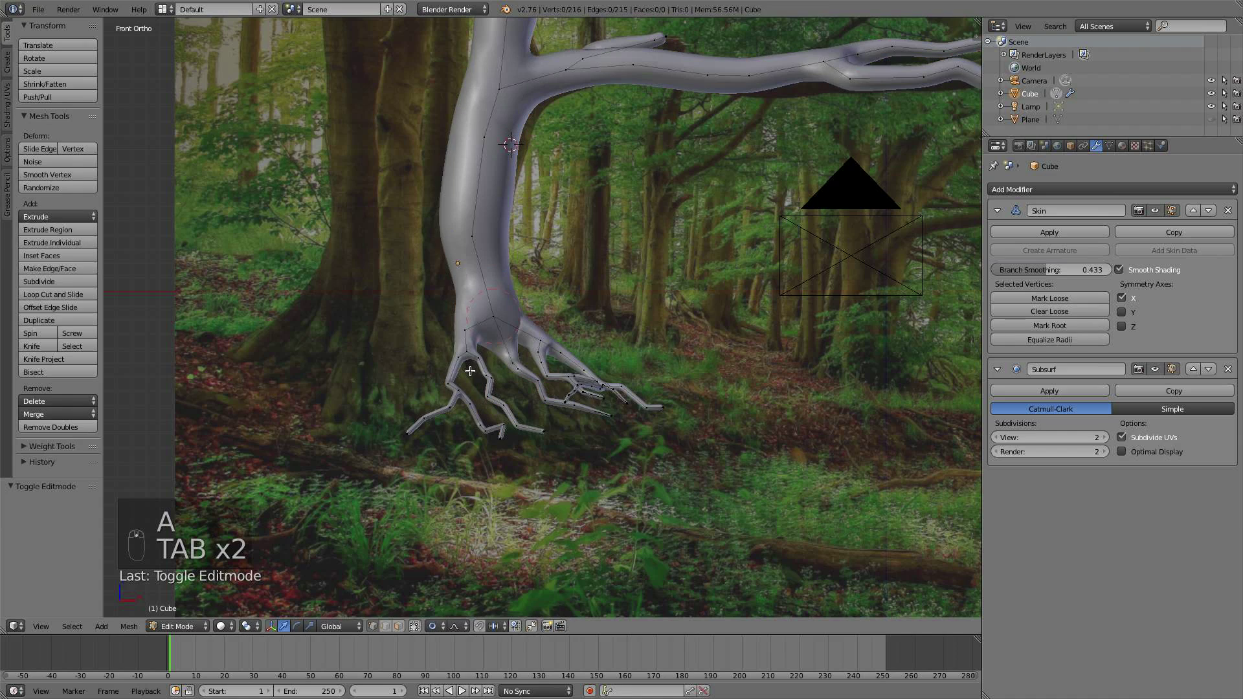
{"action": "middle_click_drag", "start_coordinate": [518, 325], "coordinate": [558, 326], "text": "shift"}
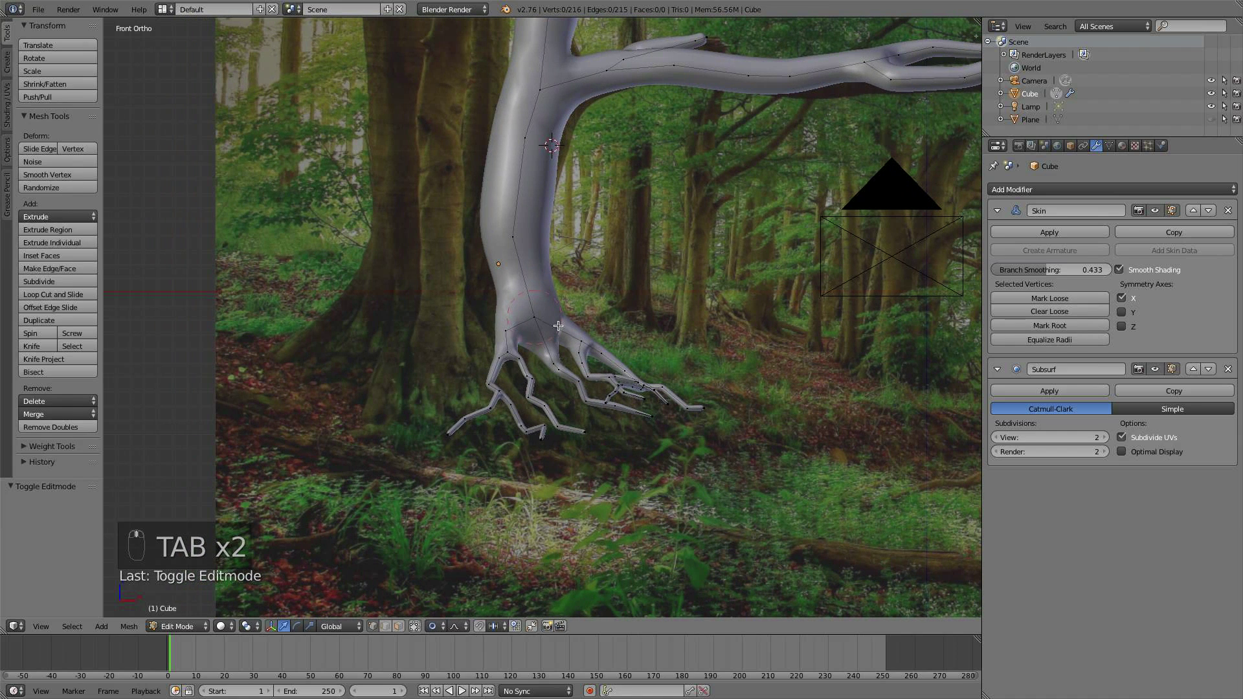
{"action": "key", "text": "ctrl+a"}
{"action": "left_click", "coordinate": [636, 315]}
{"action": "key", "text": "ctrl+a"}
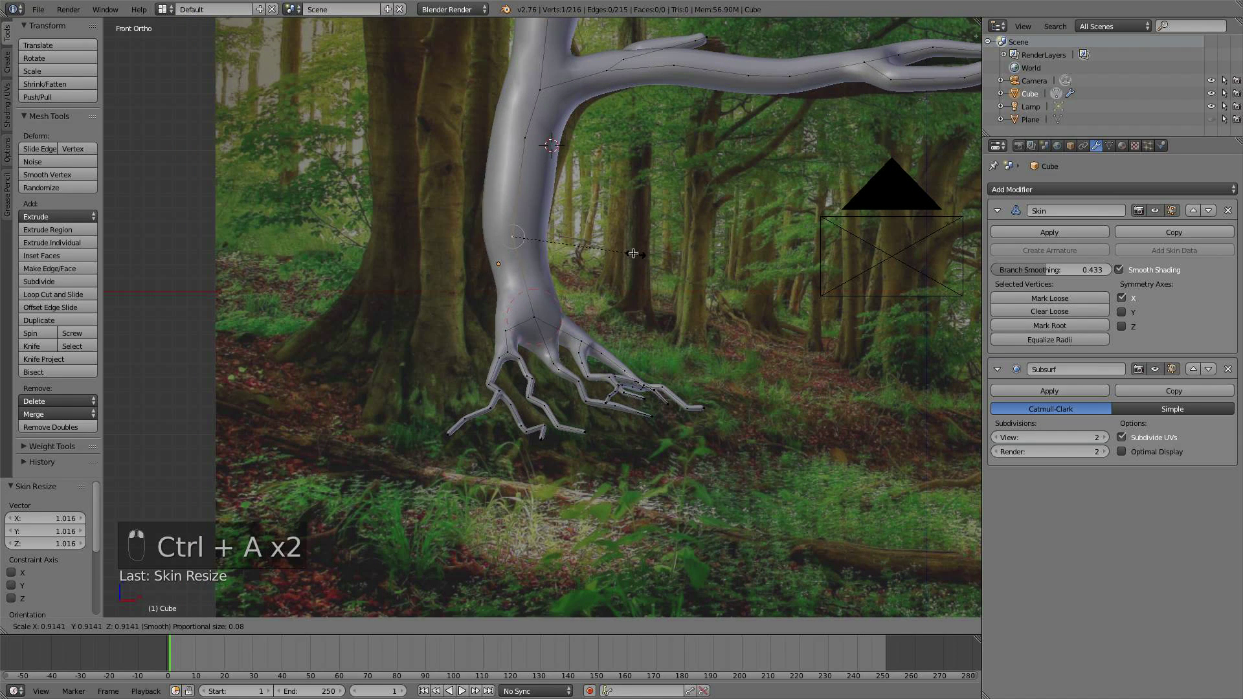
{"action": "left_click", "coordinate": [633, 253]}
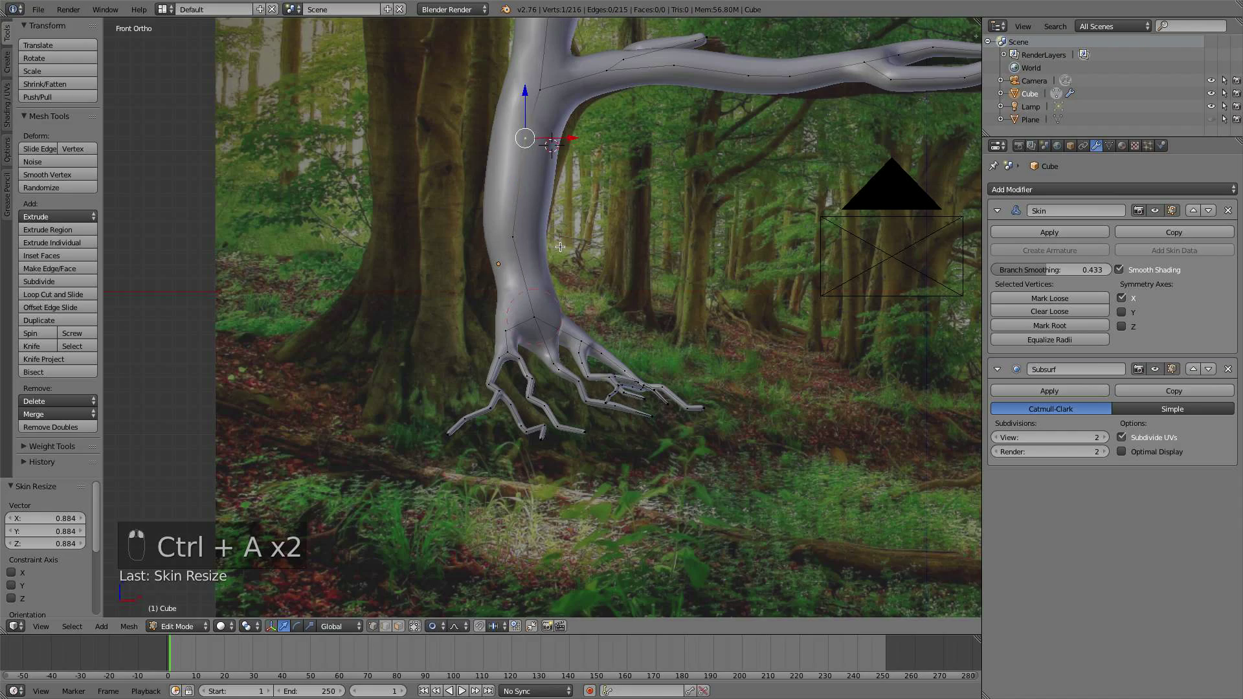
- Duplicate the trunk's base vertex and place the copy -0.654 in X and -0.206 in Z, over the neighbouring tree in the photo
{"action": "middle_click_drag", "start_coordinate": [557, 307], "coordinate": [580, 340], "text": "shift"}
{"action": "scroll", "coordinate": [485, 294], "scroll_direction": "up", "scroll_amount": 2}
{"action": "scroll", "coordinate": [488, 290], "scroll_direction": "down", "scroll_amount": 2}
{"action": "middle_click_drag", "start_coordinate": [489, 294], "coordinate": [499, 392], "text": "shift"}
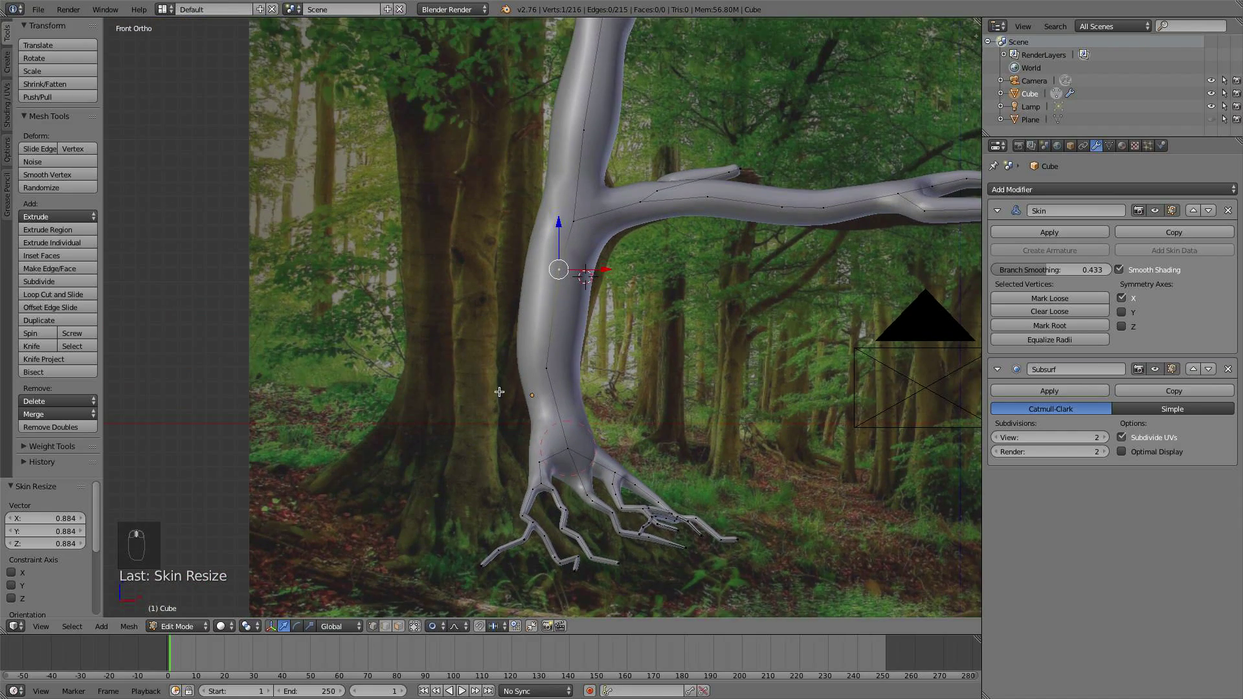
{"action": "scroll", "coordinate": [512, 434], "scroll_direction": "up", "scroll_amount": 3}
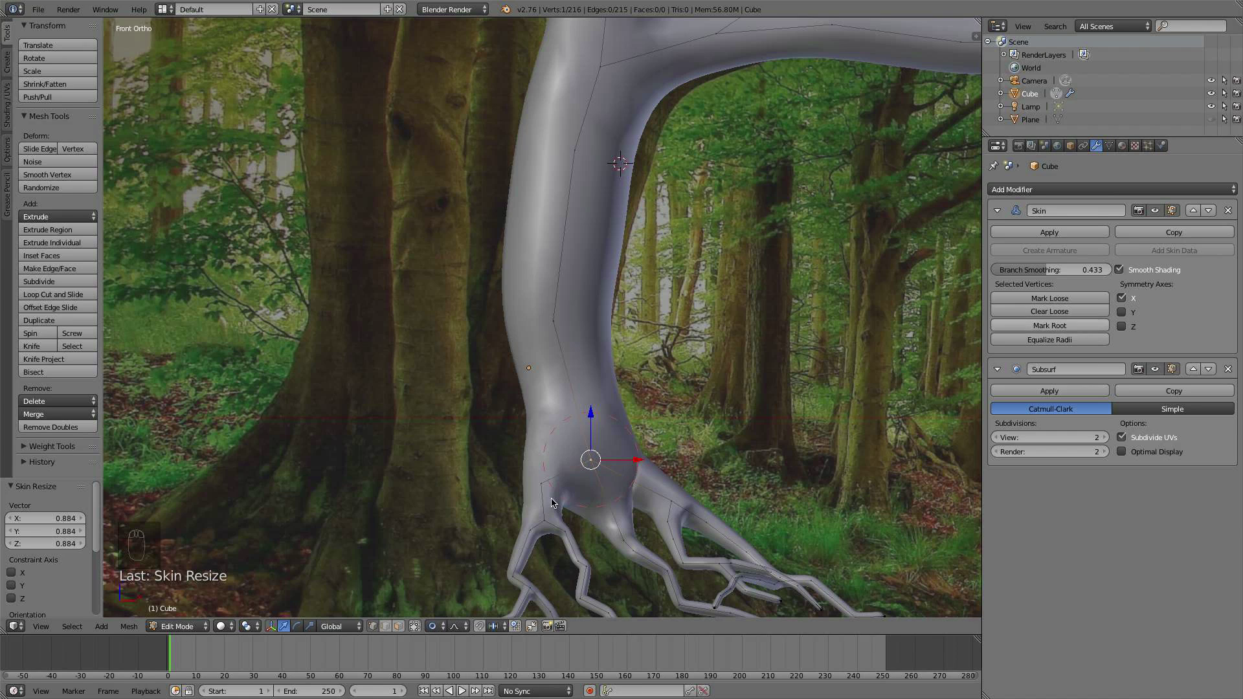
{"action": "middle_click_drag", "start_coordinate": [563, 422], "coordinate": [565, 394], "text": "shift"}
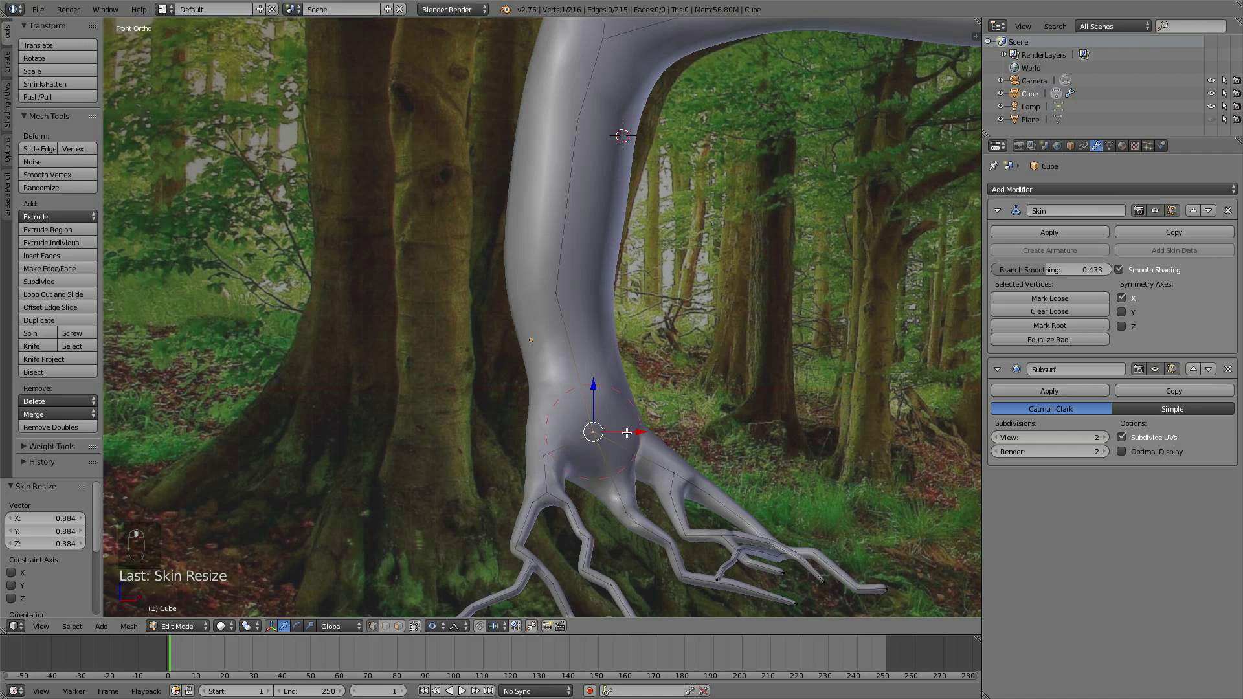
{"action": "scroll", "coordinate": [627, 433], "scroll_direction": "up", "scroll_amount": 1}
{"action": "key", "text": "shift+d"}
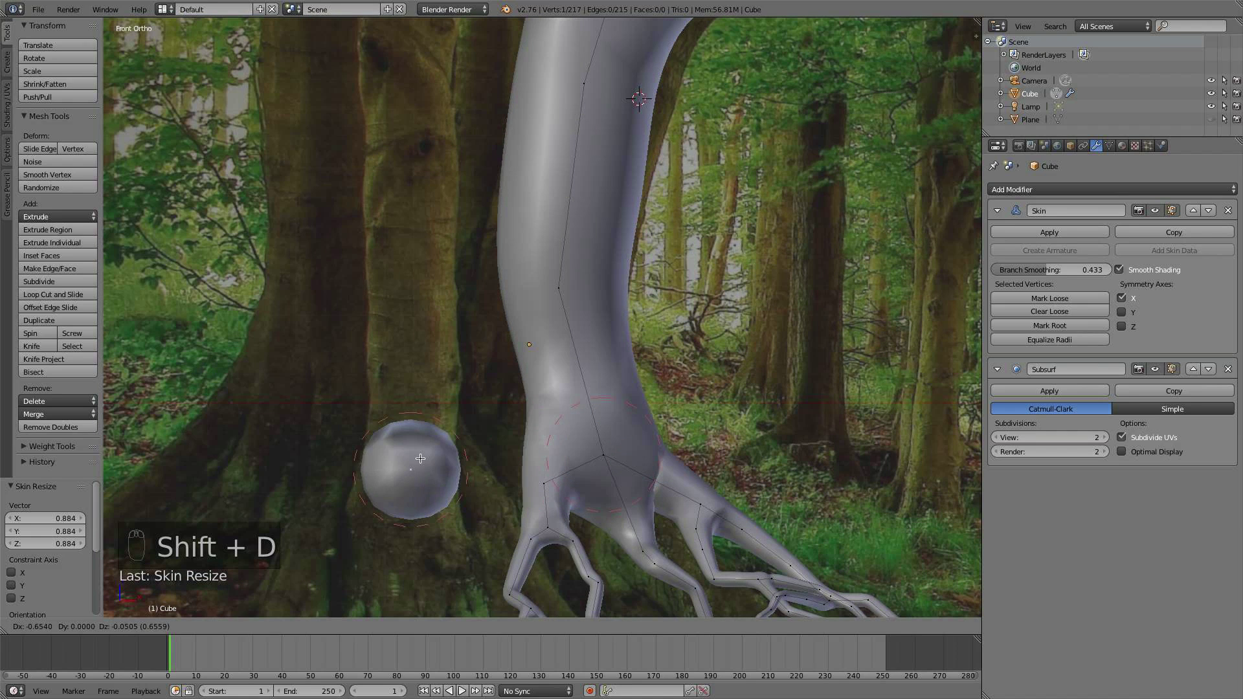
{"action": "left_click", "coordinate": [438, 494]}
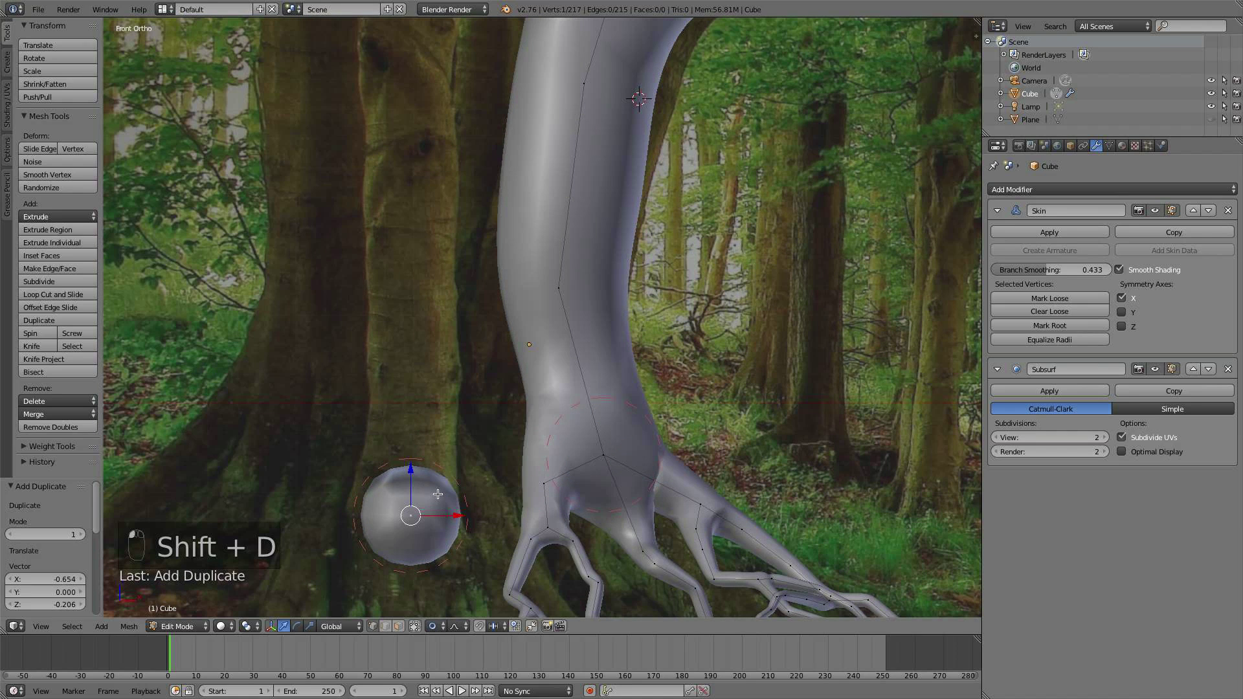
- Extrude the duplicated vertex 0.013 in X and 0.729 in Z, and mark the new trunk's base as a skin root
{"action": "key", "text": "e"}
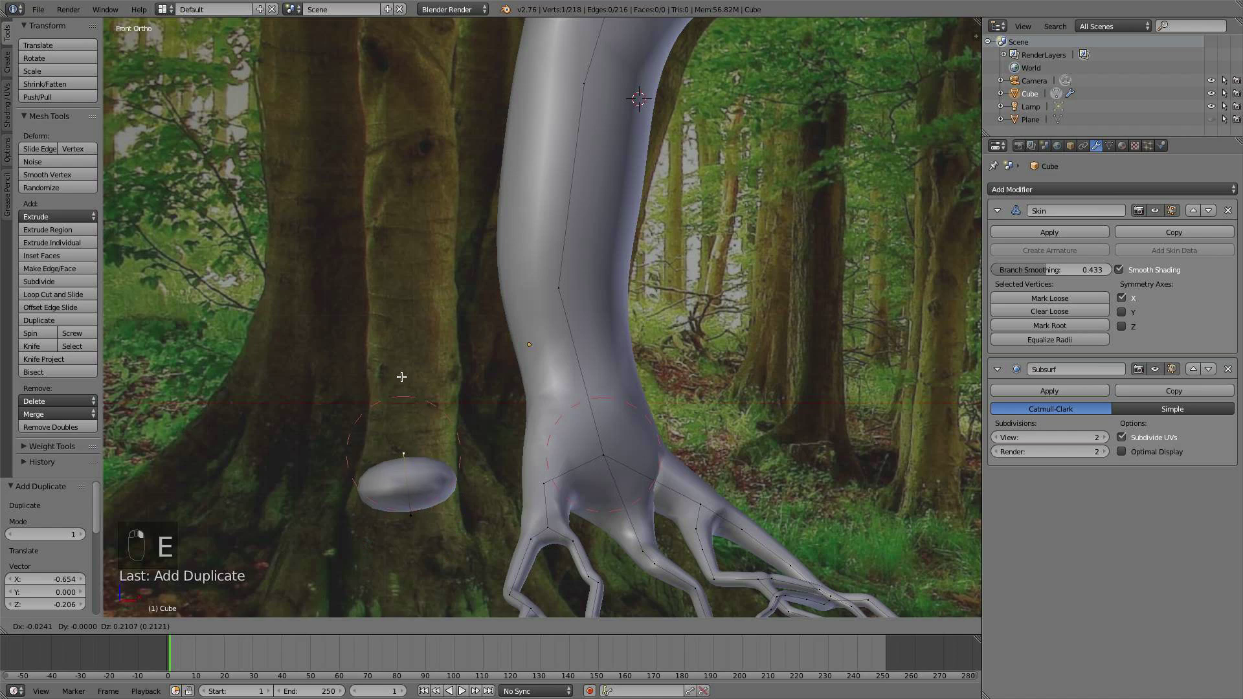
{"action": "left_click", "coordinate": [413, 266]}
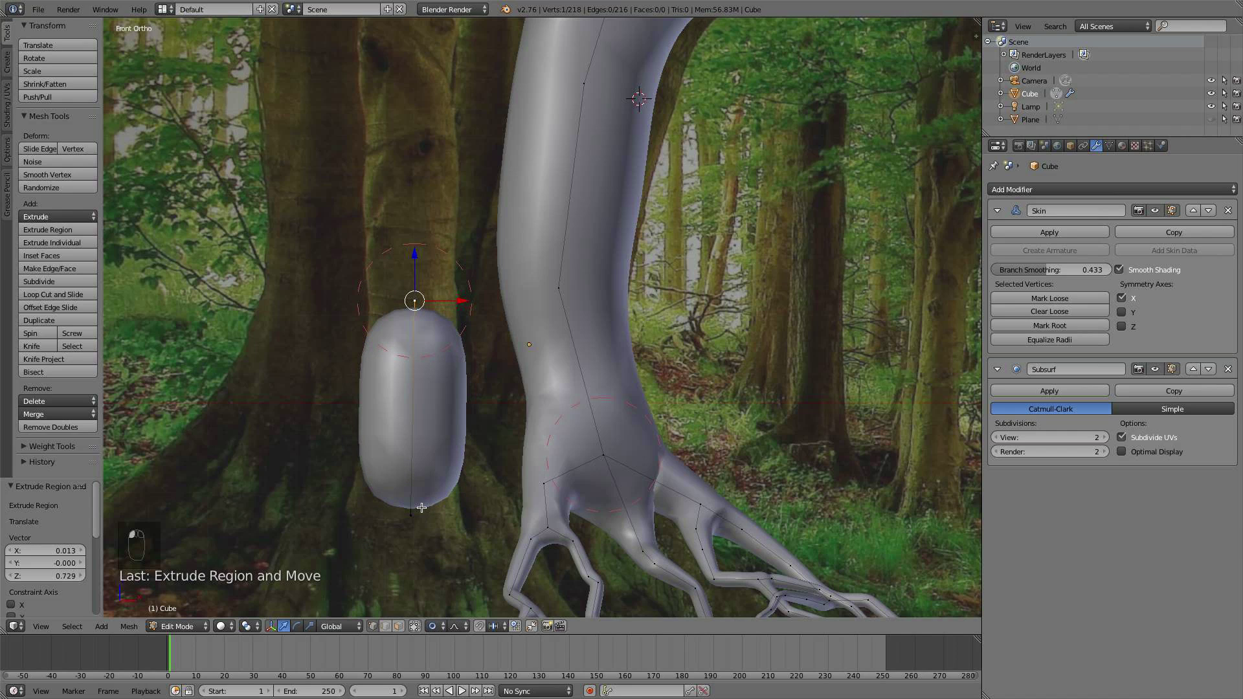
{"action": "left_click", "coordinate": [1048, 329]}
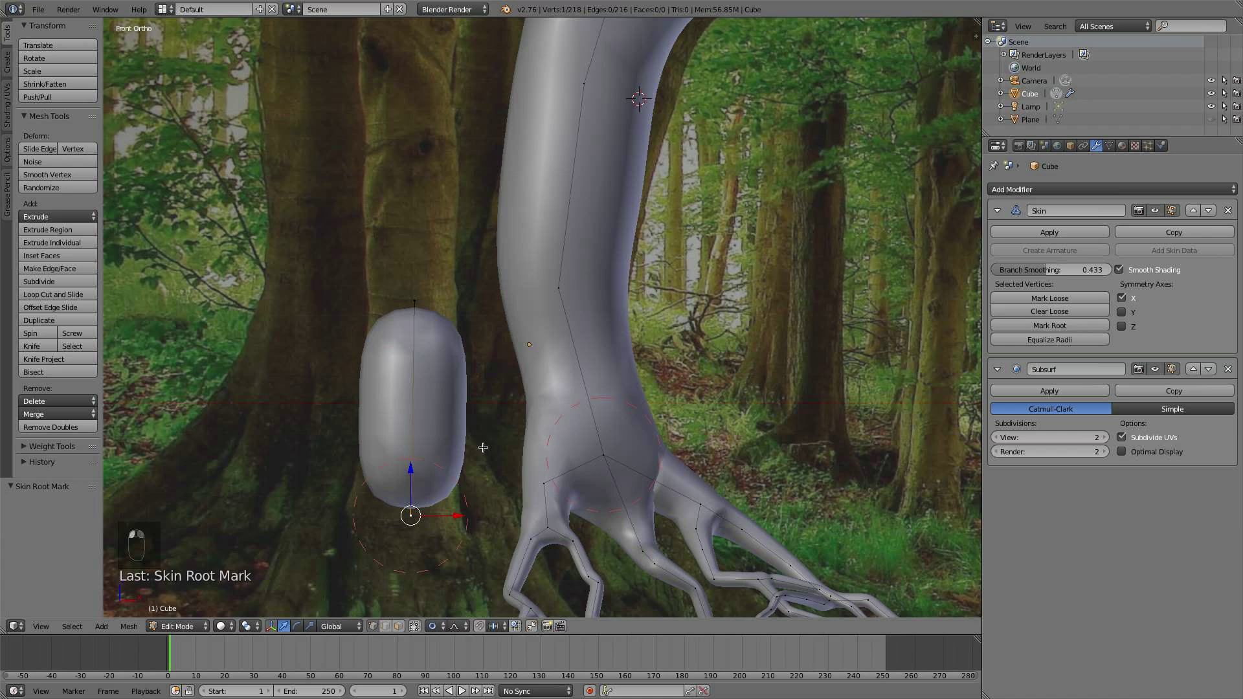
- Extend the second trunk upward with three extrusions, the first -0.046 in X and 0.661 in Z, the third 0.125 and 0.582
{"action": "key", "text": "e"}
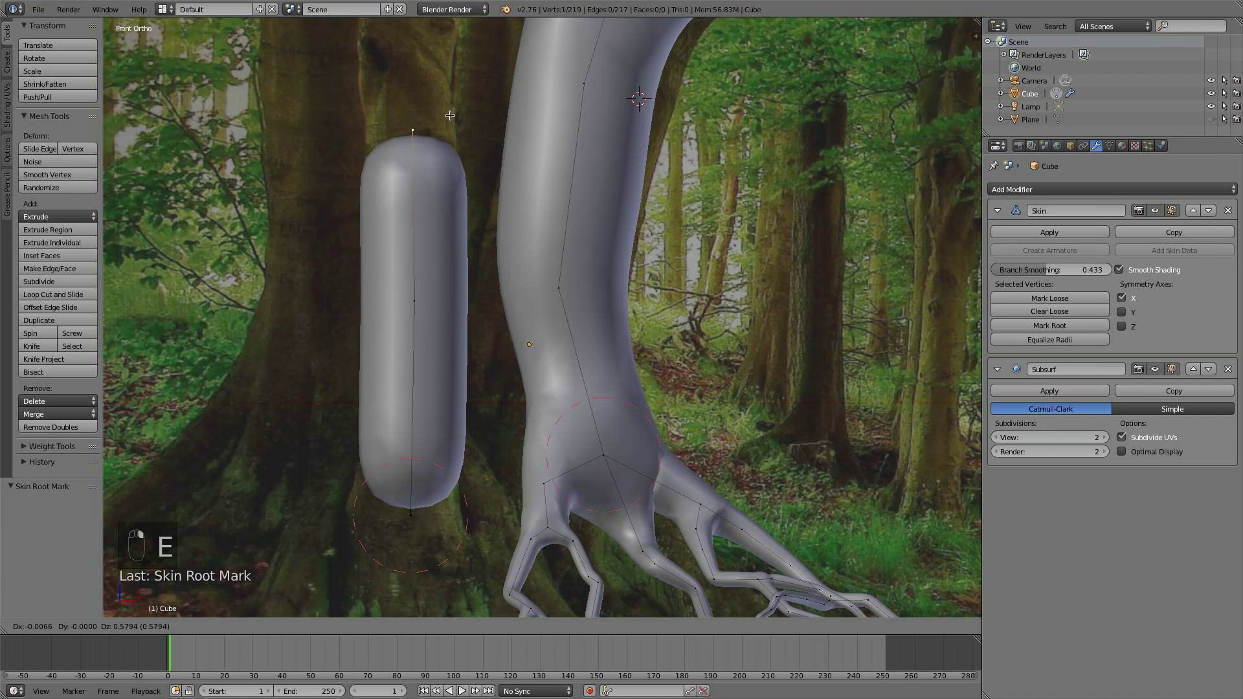
{"action": "left_click", "coordinate": [444, 101]}
{"action": "middle_click_drag", "start_coordinate": [465, 188], "coordinate": [486, 457], "text": "shift"}
{"action": "key", "text": "e"}
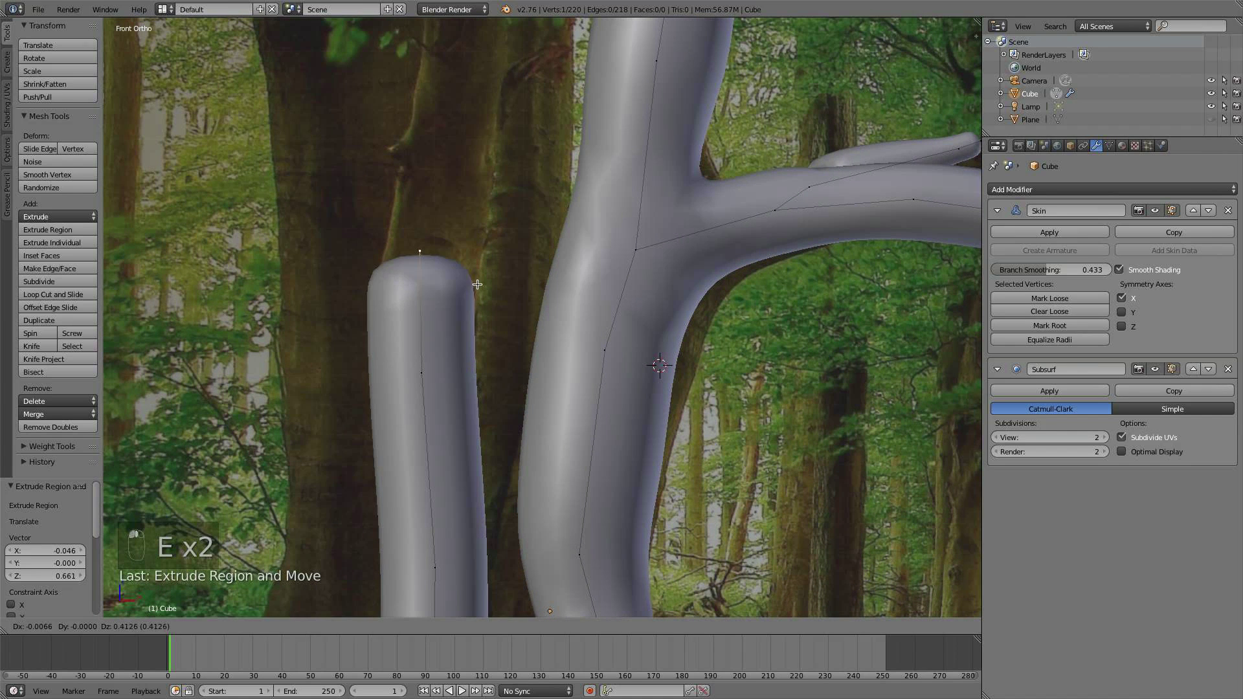
{"action": "left_click", "coordinate": [478, 290]}
{"action": "key", "text": "e"}
{"action": "left_click", "coordinate": [535, 61]}
{"action": "middle_click_drag", "start_coordinate": [522, 245], "coordinate": [525, 431], "text": "shift"}
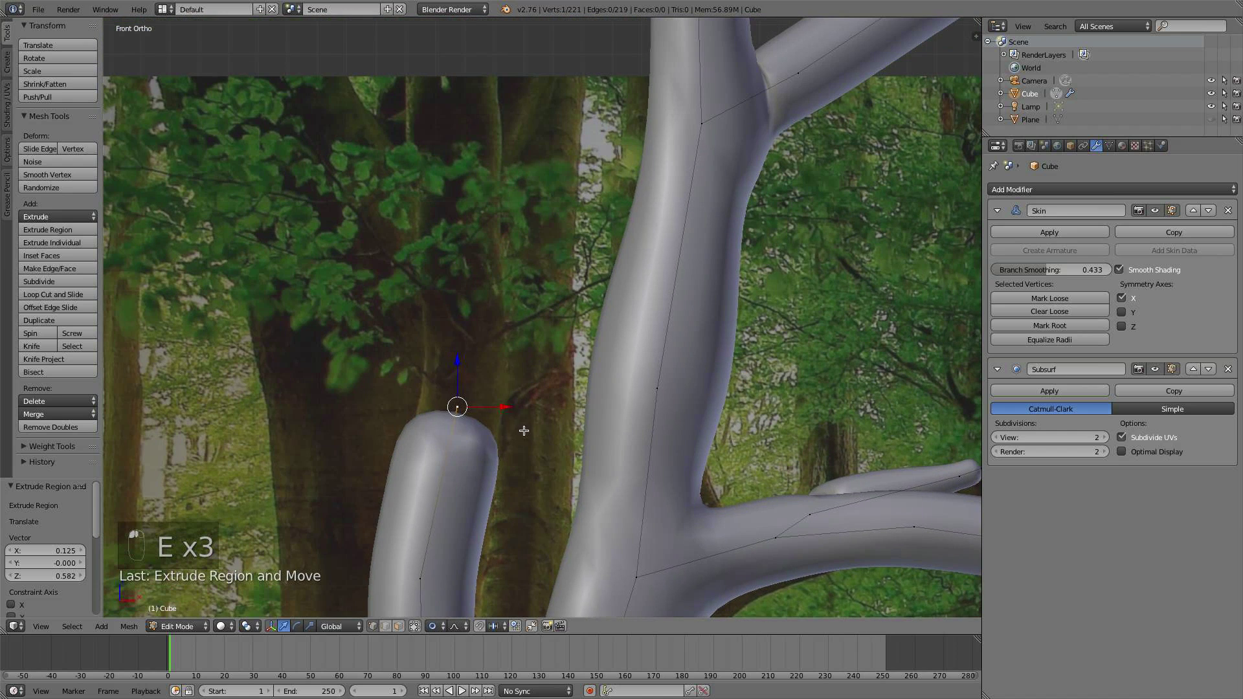
- Extrude the second trunk's top twice more, 0.053 in X and 0.417 in Z, and -0.145 in X and 0.891 in Z
{"action": "key", "text": "e"}
{"action": "left_click", "coordinate": [564, 239]}
{"action": "key", "text": "e"}
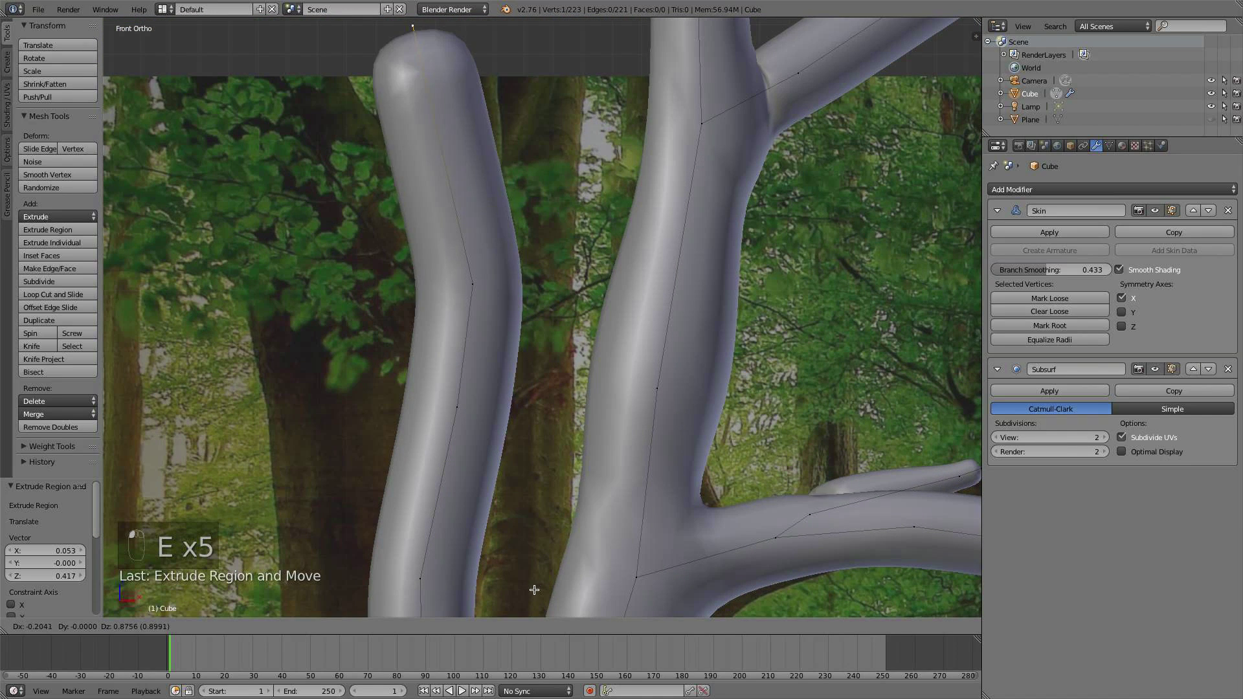
{"action": "left_click", "coordinate": [583, 589]}
{"action": "scroll", "coordinate": [550, 382], "scroll_direction": "down", "scroll_amount": 2}
{"action": "middle_click_drag", "start_coordinate": [581, 380], "coordinate": [568, 388], "text": "shift"}
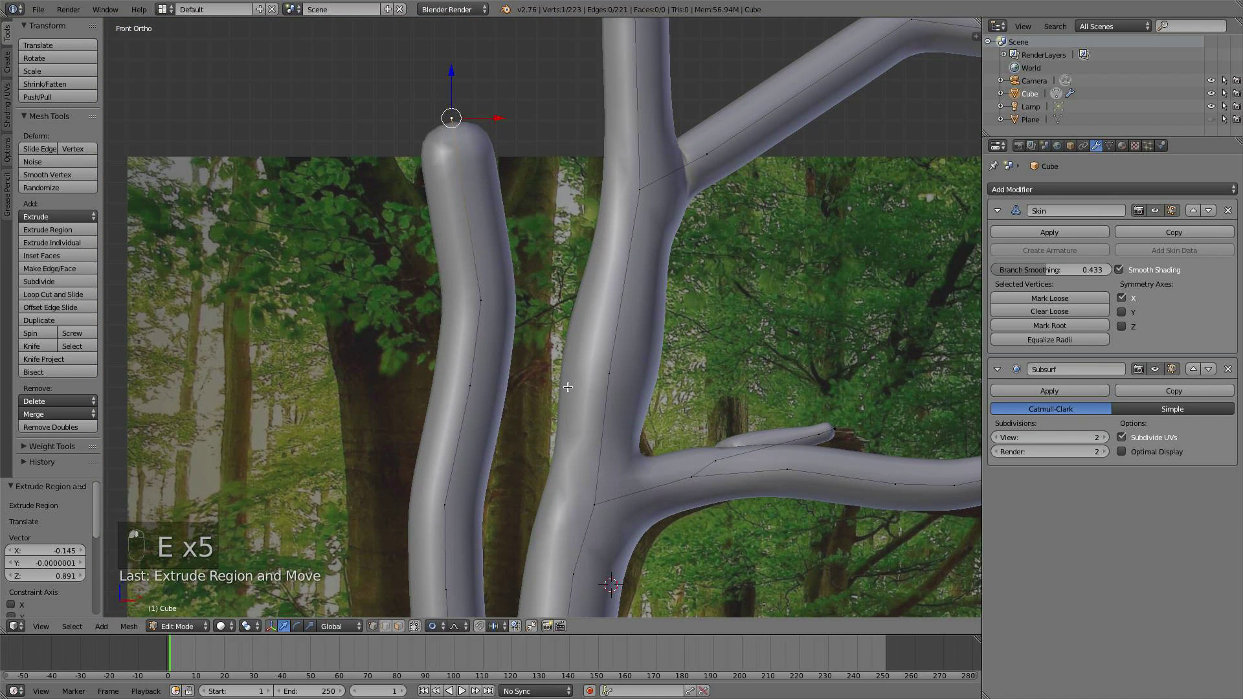
{"action": "key", "text": "g"}
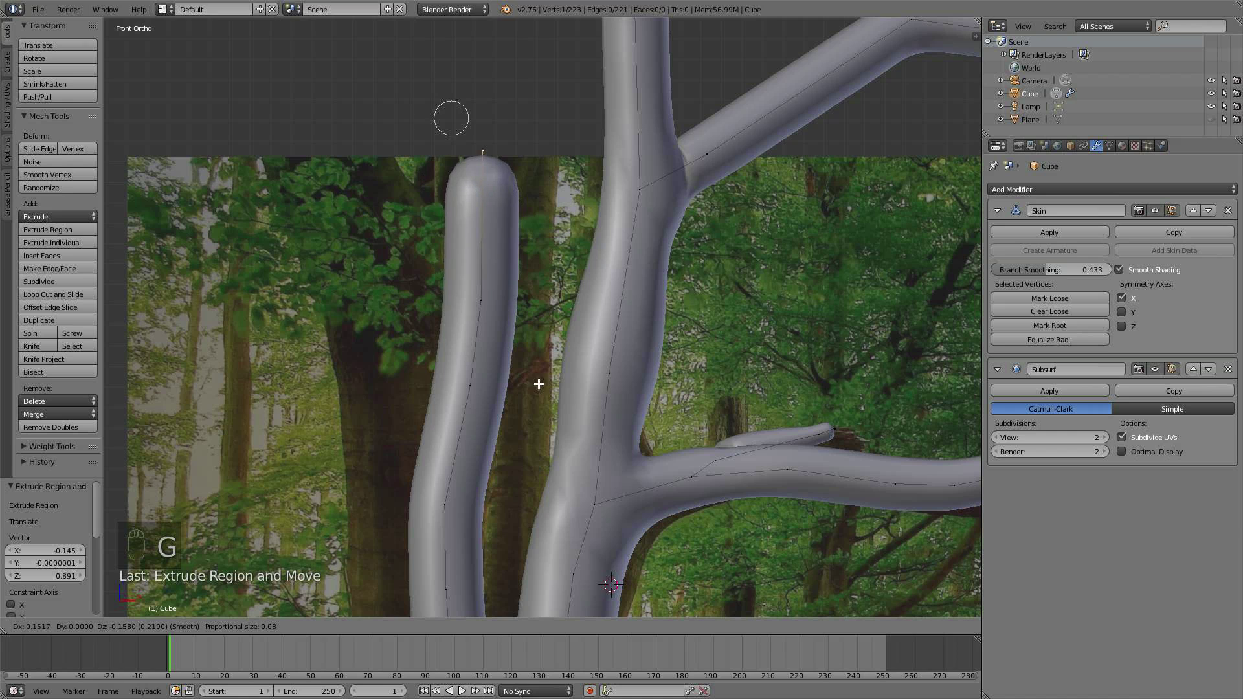
{"action": "right_click", "coordinate": [531, 389]}
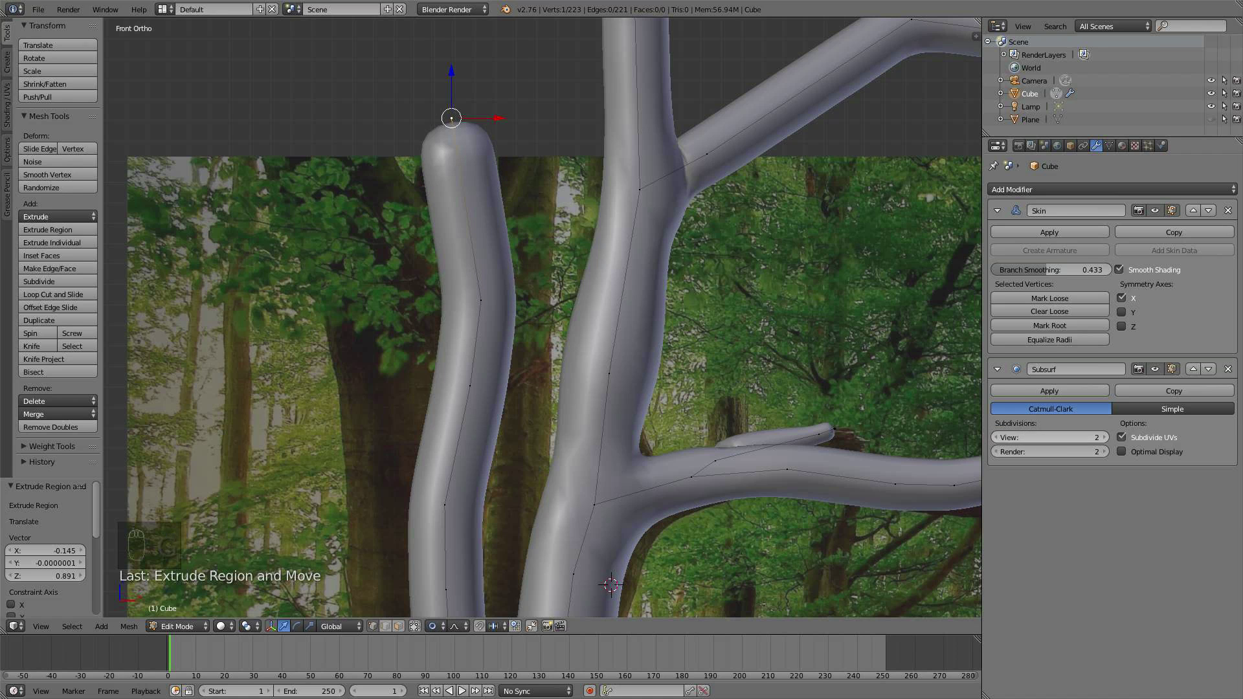
- Reduce the Subsurf modifier's view subdivisions to 1
{"action": "left_click", "coordinate": [997, 438]}
{"action": "scroll", "coordinate": [702, 381], "scroll_direction": "down", "scroll_amount": 3}
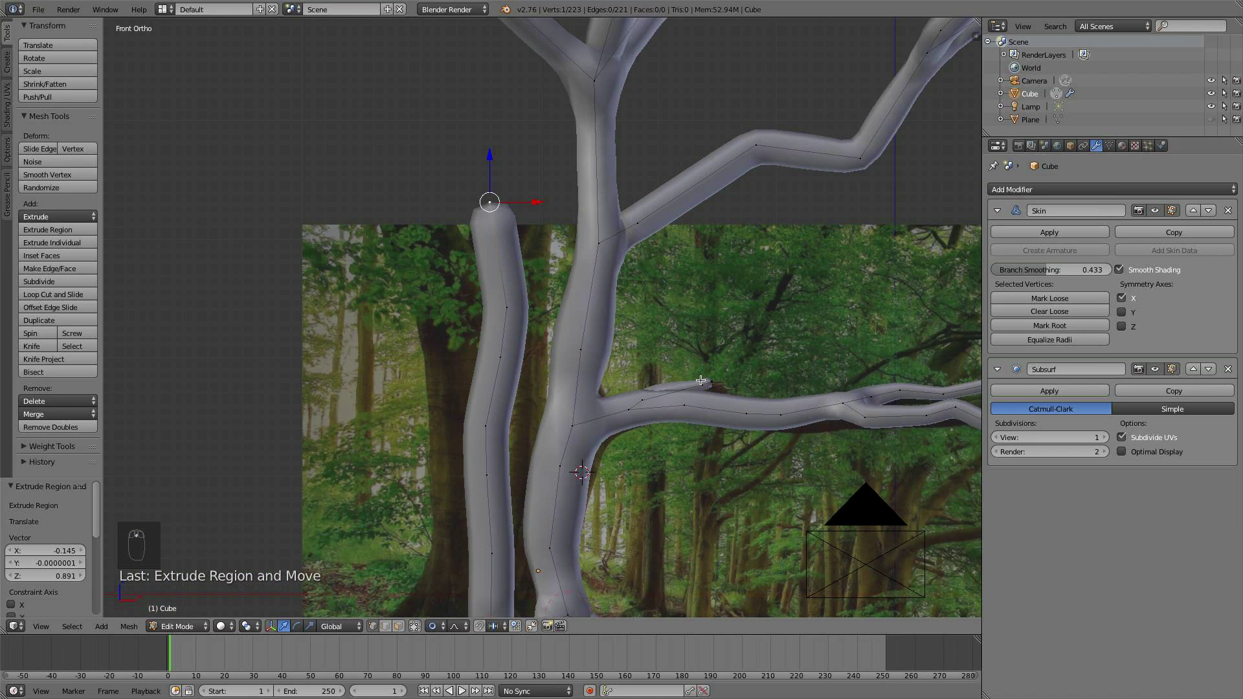
{"action": "middle_click_drag", "start_coordinate": [688, 409], "coordinate": [683, 266], "text": "shift"}
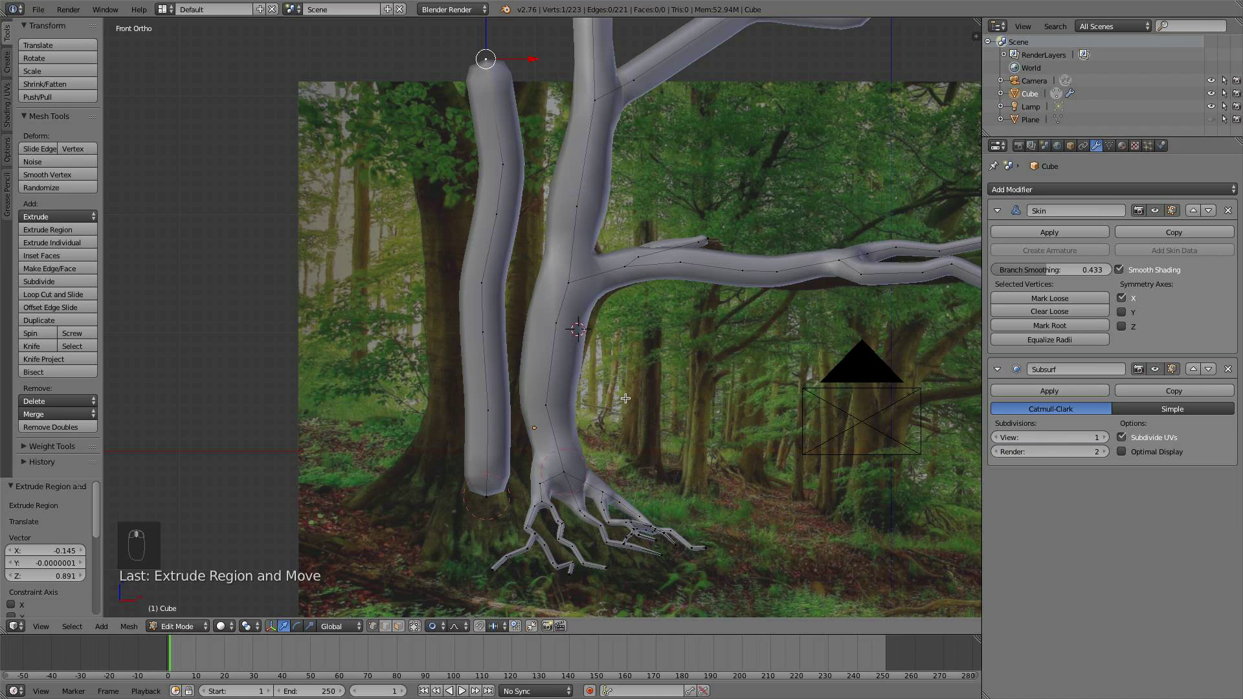
- Examine the second trunk beside the main tree from several angles and against the forest photo in camera view
{"action": "mouse_move", "coordinate": [468, 297]}
{"action": "middle_mouse_down"}
{"action": "mouse_move", "coordinate": [475, 337]}
{"action": "mouse_move", "coordinate": [484, 307]}
{"action": "middle_mouse_up"}
{"action": "middle_click_drag", "start_coordinate": [496, 273], "coordinate": [529, 464], "text": "shift"}
{"action": "scroll", "coordinate": [530, 464], "scroll_direction": "up", "scroll_amount": 2}
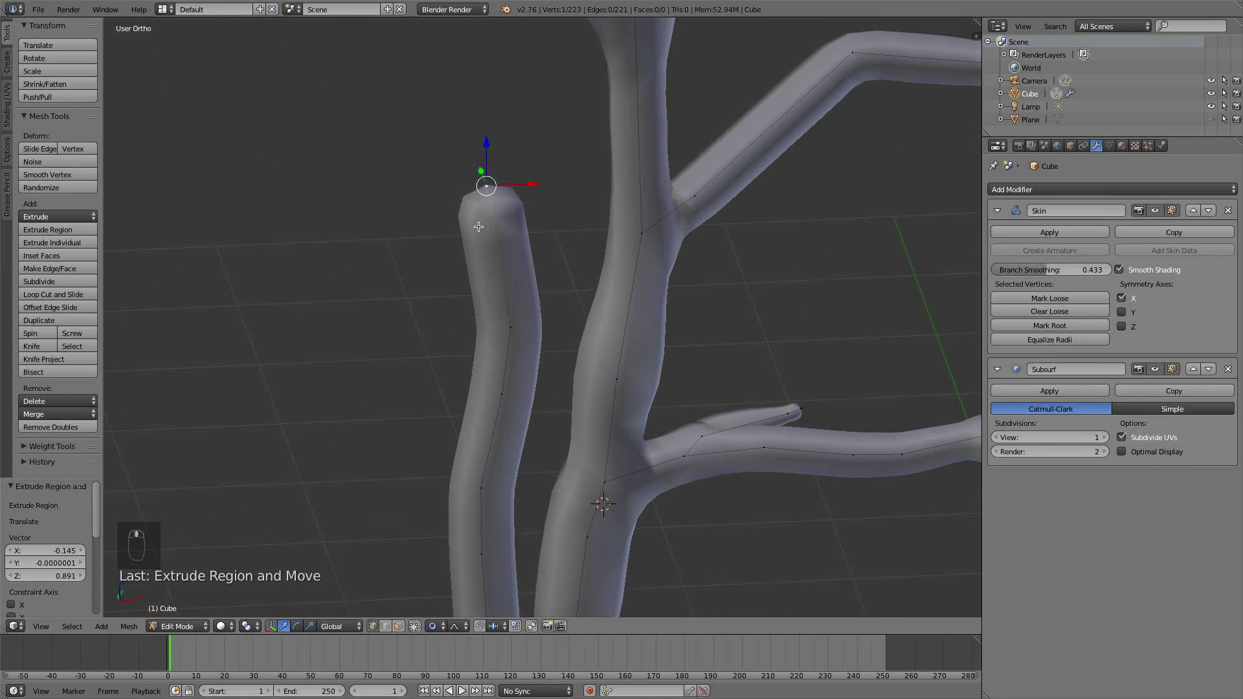
{"action": "key", "text": "g"}
{"action": "right_click", "coordinate": [513, 236]}
{"action": "scroll", "coordinate": [769, 372], "scroll_direction": "down", "scroll_amount": 2}
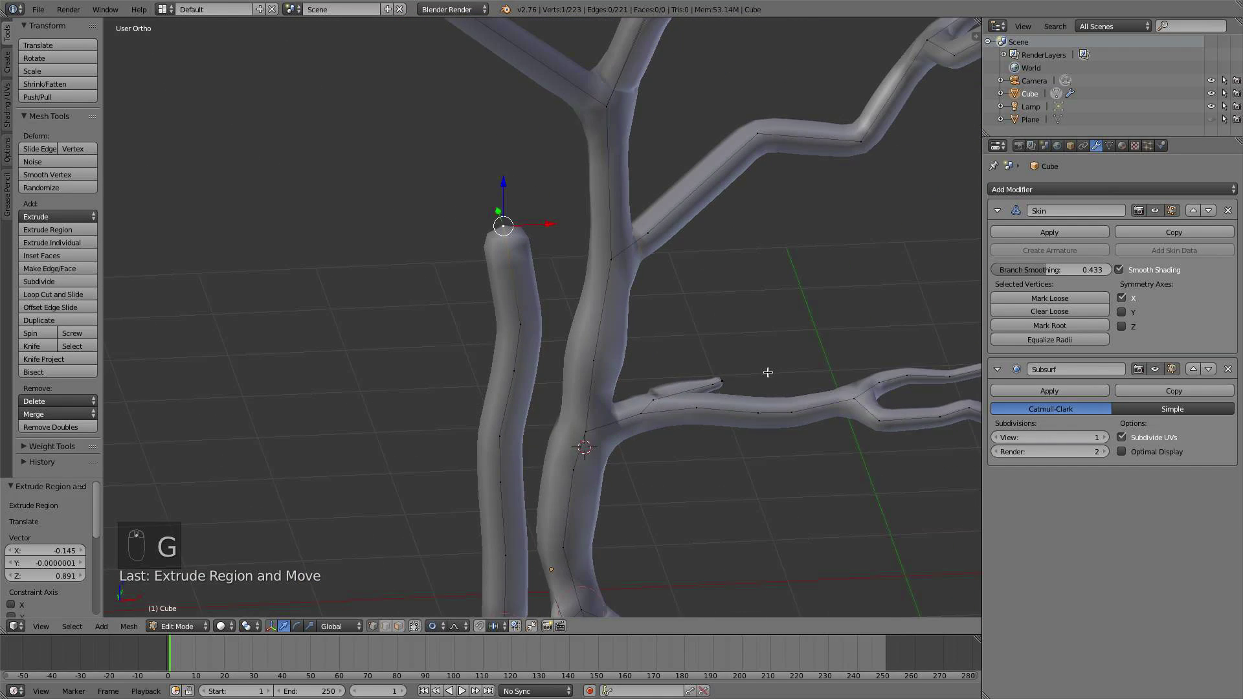
{"action": "middle_click_drag", "start_coordinate": [807, 435], "coordinate": [685, 382], "text": "shift"}
{"action": "middle_click_drag", "start_coordinate": [608, 435], "coordinate": [622, 393], "text": "shift"}
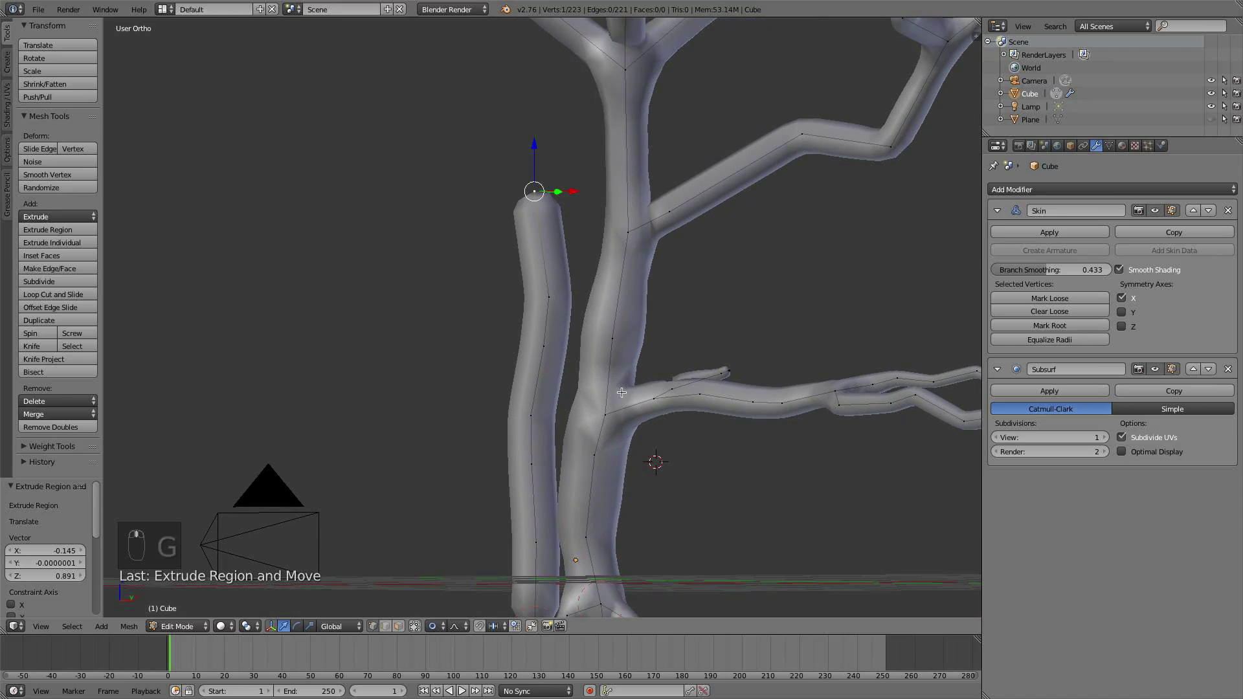
{"action": "key", "text": "KP_0"}
{"action": "middle_click_drag", "start_coordinate": [456, 511], "coordinate": [522, 333], "text": "shift"}
{"action": "scroll", "coordinate": [528, 348], "scroll_direction": "up", "scroll_amount": 2}
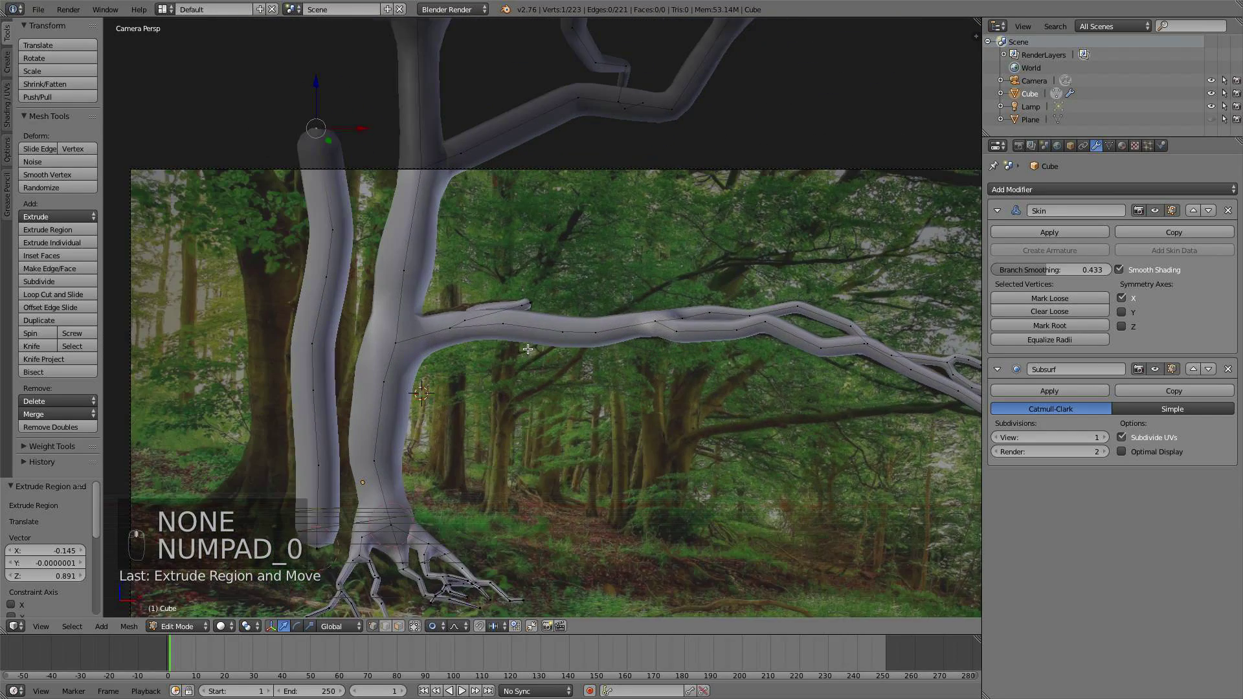
- Examine the trunks, roots and branches against the forest photo in camera view and from several angles
{"action": "middle_click_drag", "start_coordinate": [456, 478], "coordinate": [494, 406], "text": "shift"}
{"action": "scroll", "coordinate": [489, 410], "scroll_direction": "up", "scroll_amount": 2}
{"action": "middle_click_drag", "start_coordinate": [330, 515], "coordinate": [412, 386], "text": "shift"}
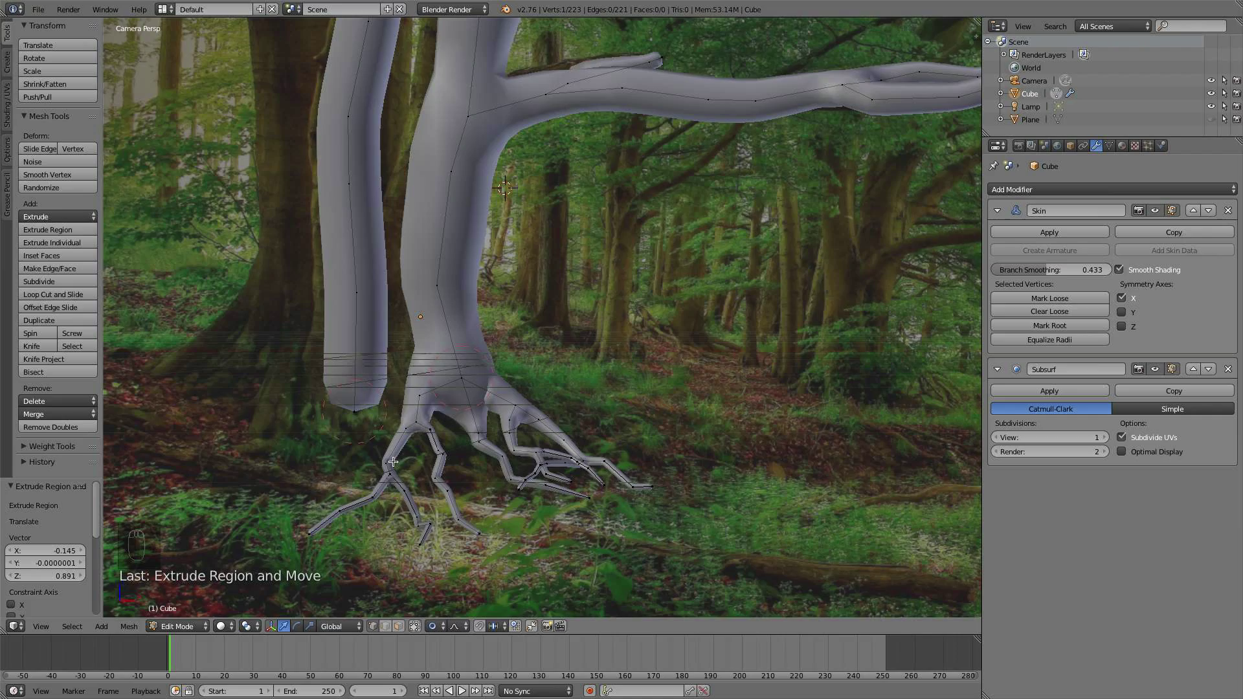
{"action": "scroll", "coordinate": [414, 455], "scroll_direction": "down", "scroll_amount": 2}
{"action": "scroll", "coordinate": [512, 489], "scroll_direction": "up", "scroll_amount": 2}
{"action": "middle_click_drag", "start_coordinate": [482, 433], "coordinate": [536, 425], "text": "shift"}
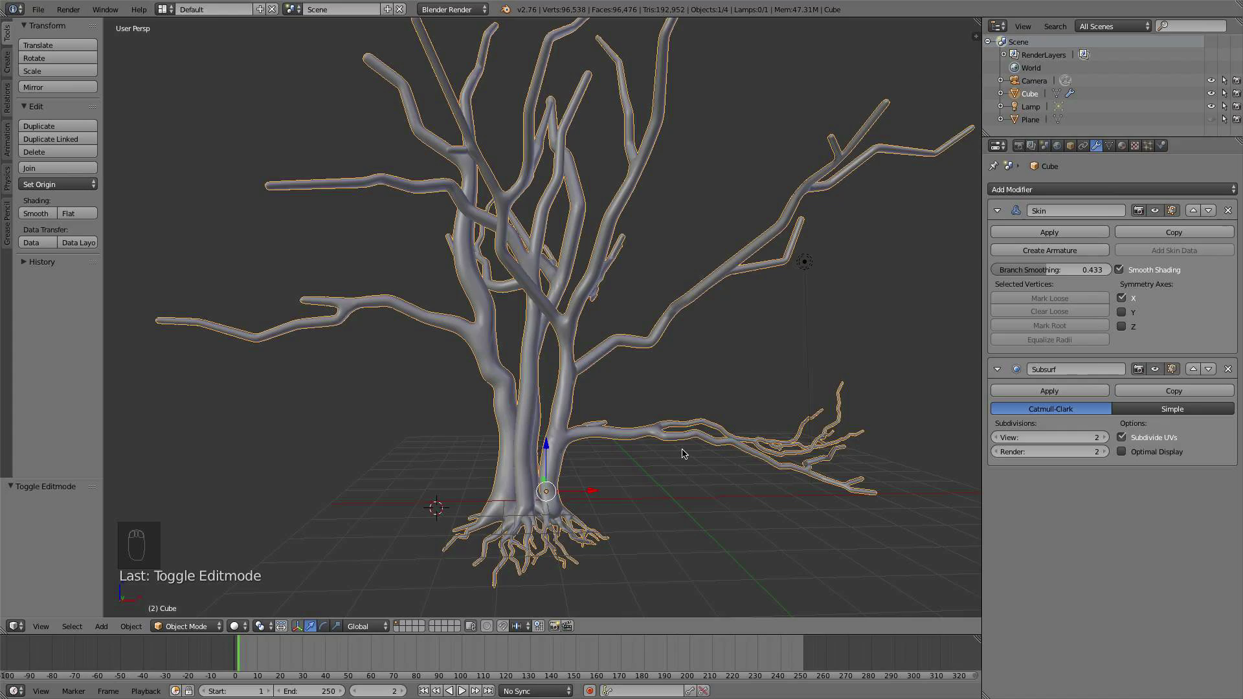
{"action": "scroll", "coordinate": [691, 437], "scroll_direction": "up", "scroll_amount": 5}
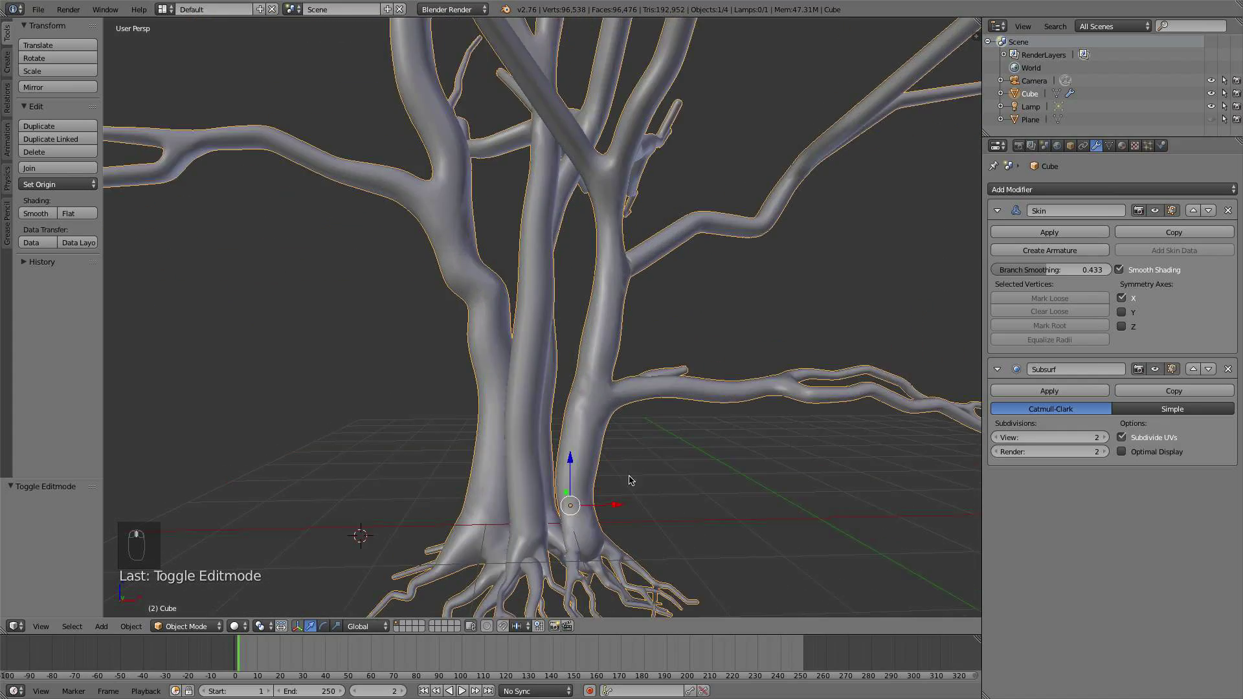
{"action": "middle_click_drag", "start_coordinate": [617, 442], "coordinate": [341, 461]}
{"action": "scroll", "coordinate": [674, 432], "scroll_direction": "up", "scroll_amount": 1}
{"action": "scroll", "coordinate": [342, 462], "scroll_direction": "down", "scroll_amount": 5}
{"action": "middle_click_drag", "start_coordinate": [570, 285], "coordinate": [578, 353], "text": "shift"}
{"action": "middle_click_drag", "start_coordinate": [578, 353], "coordinate": [455, 248]}
{"action": "scroll", "coordinate": [575, 239], "scroll_direction": "up", "scroll_amount": 2}
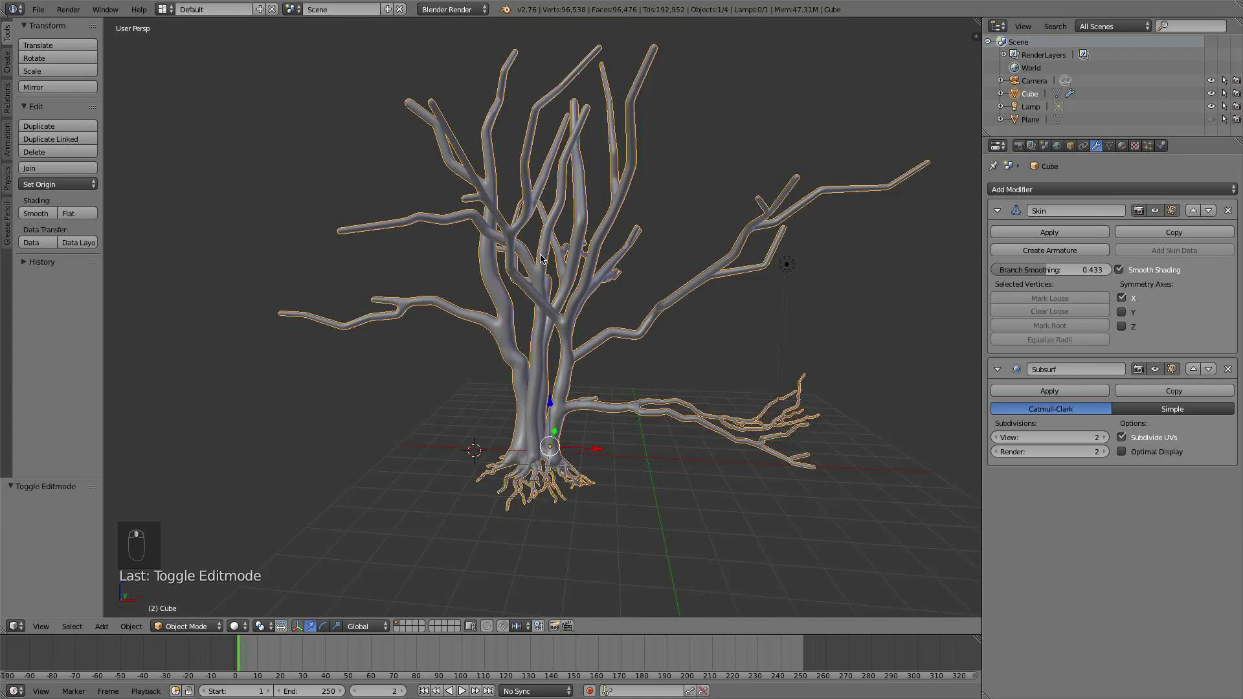
{"action": "scroll", "coordinate": [673, 324], "scroll_direction": "up", "scroll_amount": 2}
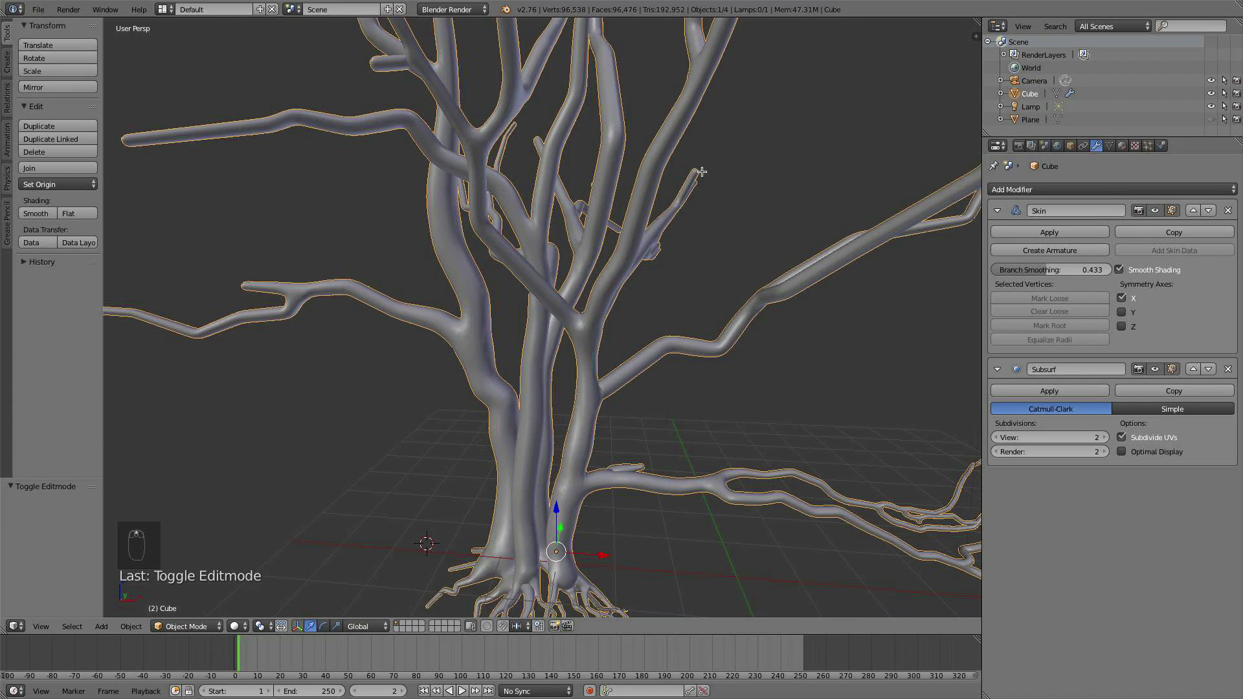
- Extend the short inner branch above the long low limb outward with an additional crooked twig
{"action": "key", "text": "Tab"}
{"action": "left_click_drag", "start_coordinate": [733, 170], "coordinate": [747, 180]}
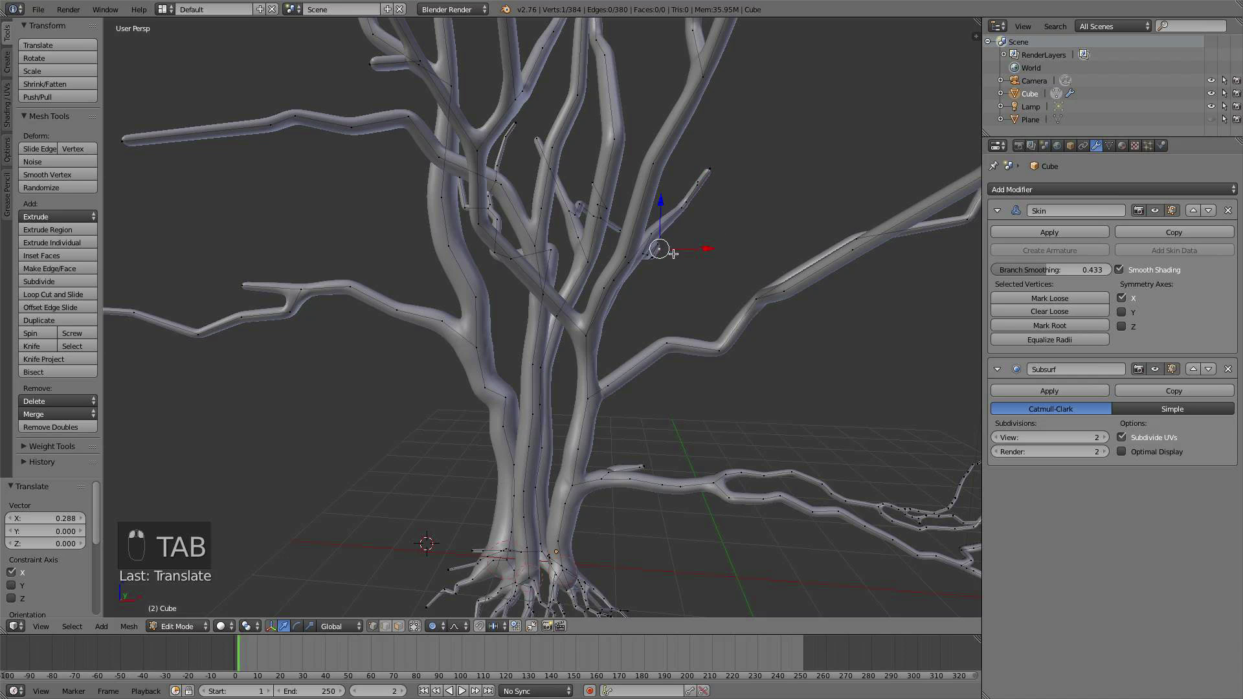
{"action": "left_click_drag", "start_coordinate": [674, 254], "coordinate": [749, 253]}
{"action": "key", "text": "a"}
{"action": "key", "text": "Tab"}
- Examine the tree's root system up close and check the whole tree against the forest photo in camera view, with nothing selected
{"action": "scroll", "coordinate": [669, 381], "scroll_direction": "down", "scroll_amount": 3}
{"action": "middle_click_drag", "start_coordinate": [669, 380], "coordinate": [685, 289], "text": "shift"}
{"action": "scroll", "coordinate": [685, 289], "scroll_direction": "up", "scroll_amount": 2}
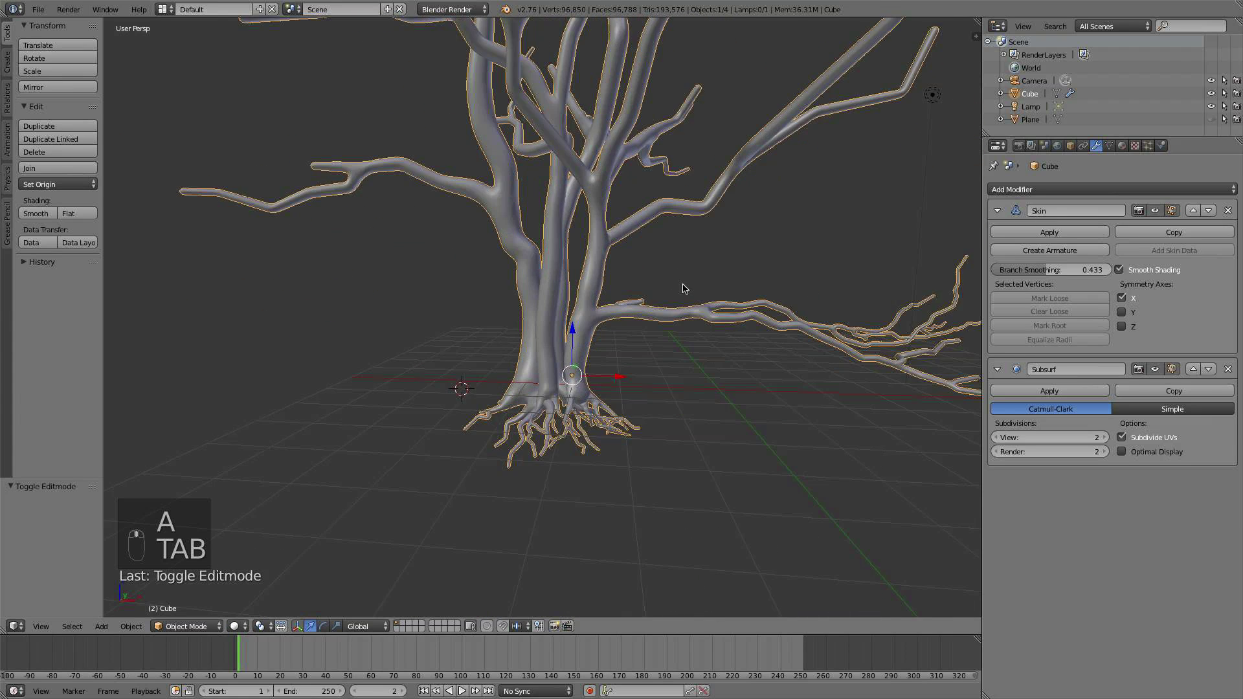
{"action": "scroll", "coordinate": [611, 346], "scroll_direction": "up", "scroll_amount": 2}
{"action": "middle_click_drag", "start_coordinate": [607, 363], "coordinate": [649, 296], "text": "shift"}
{"action": "scroll", "coordinate": [648, 296], "scroll_direction": "up", "scroll_amount": 2}
{"action": "scroll", "coordinate": [745, 393], "scroll_direction": "up", "scroll_amount": 2}
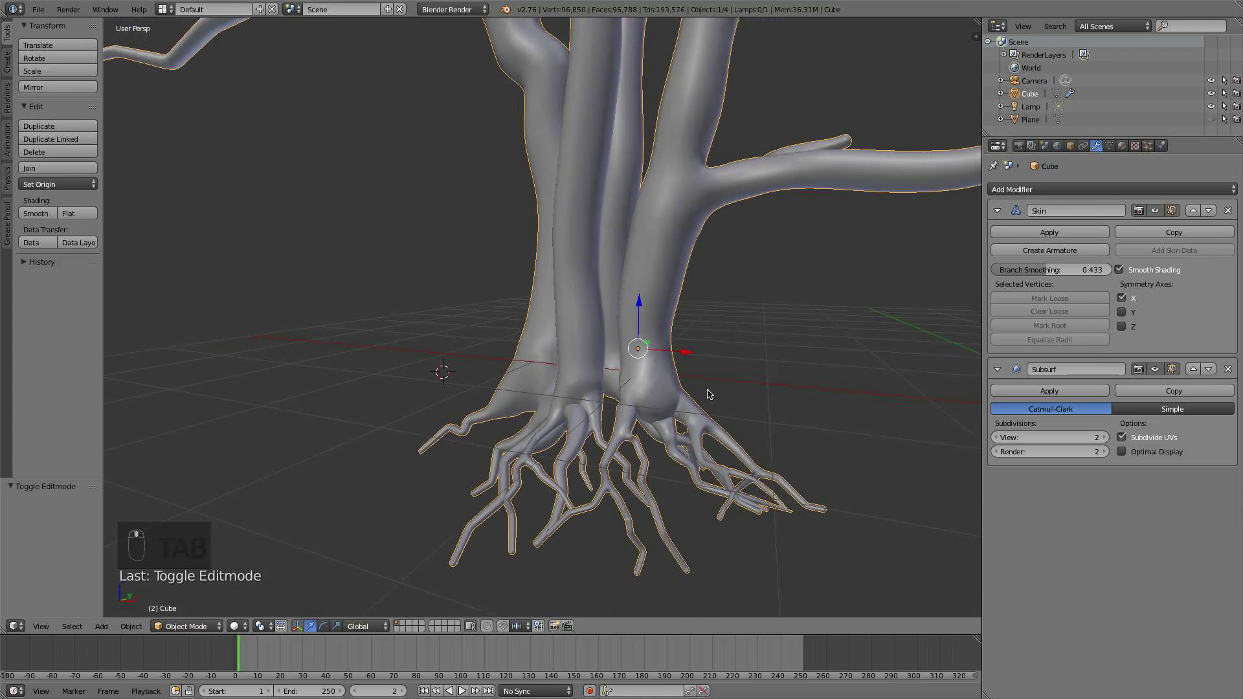
{"action": "key", "text": "KP_0"}
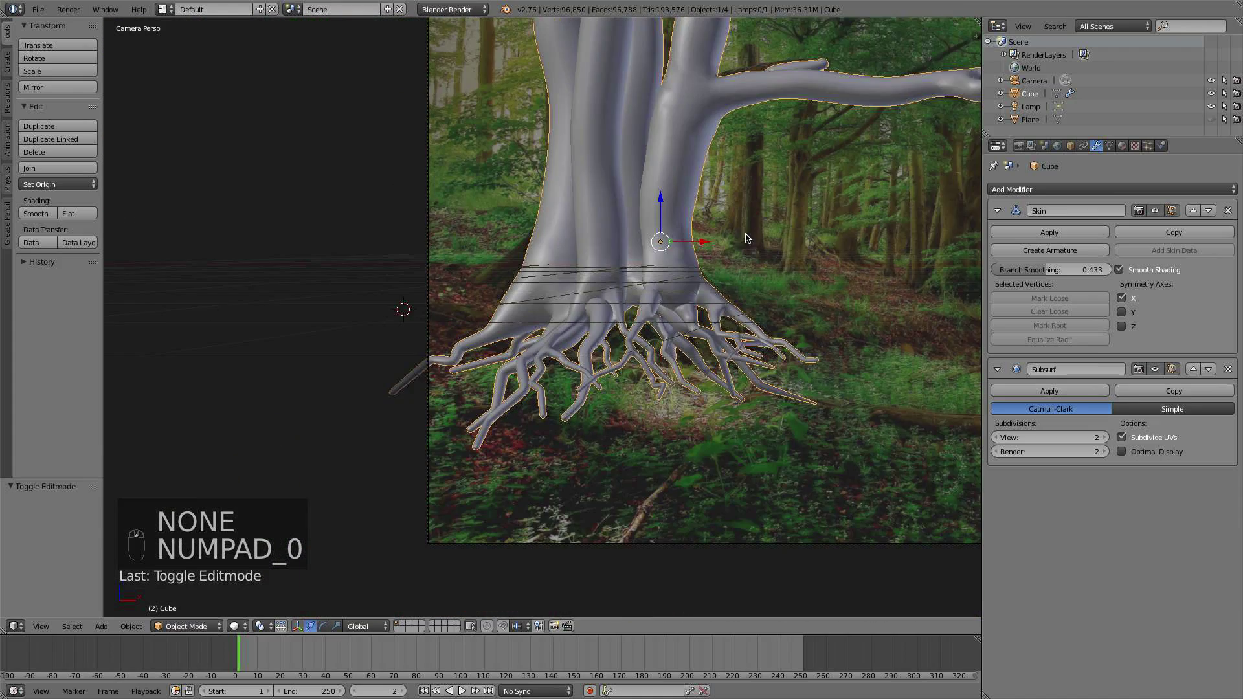
{"action": "middle_click_drag", "start_coordinate": [745, 238], "coordinate": [712, 350], "text": "shift"}
{"action": "scroll", "coordinate": [704, 197], "scroll_direction": "down", "scroll_amount": 3}
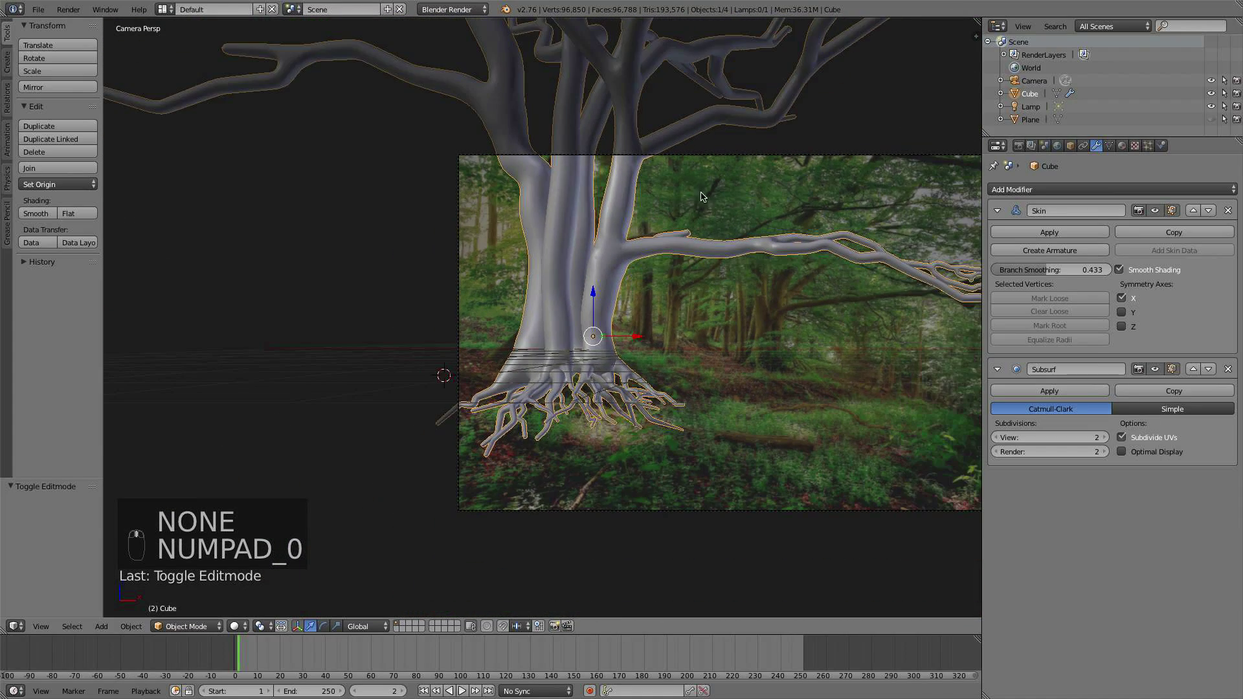
{"action": "key", "text": "a"}
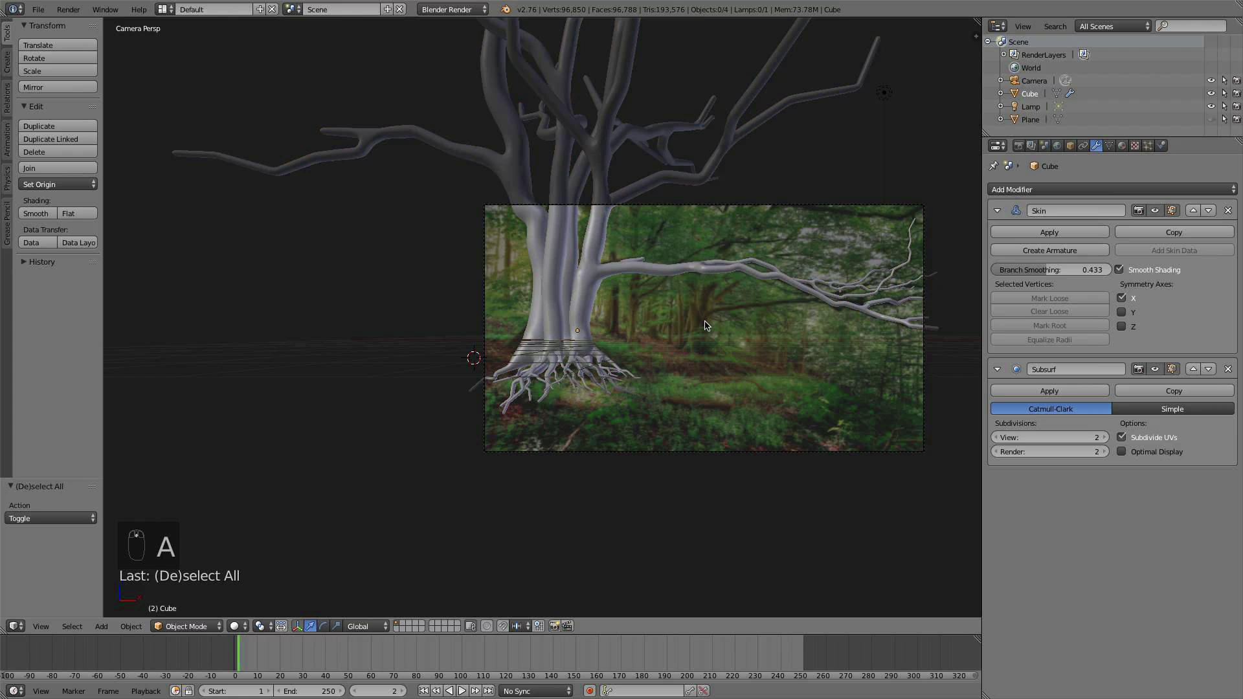
{"action": "key", "text": "Tab"}
{"action": "key", "text": "Tab"}
{"action": "key", "text": "z"}
{"action": "key", "text": "z"}
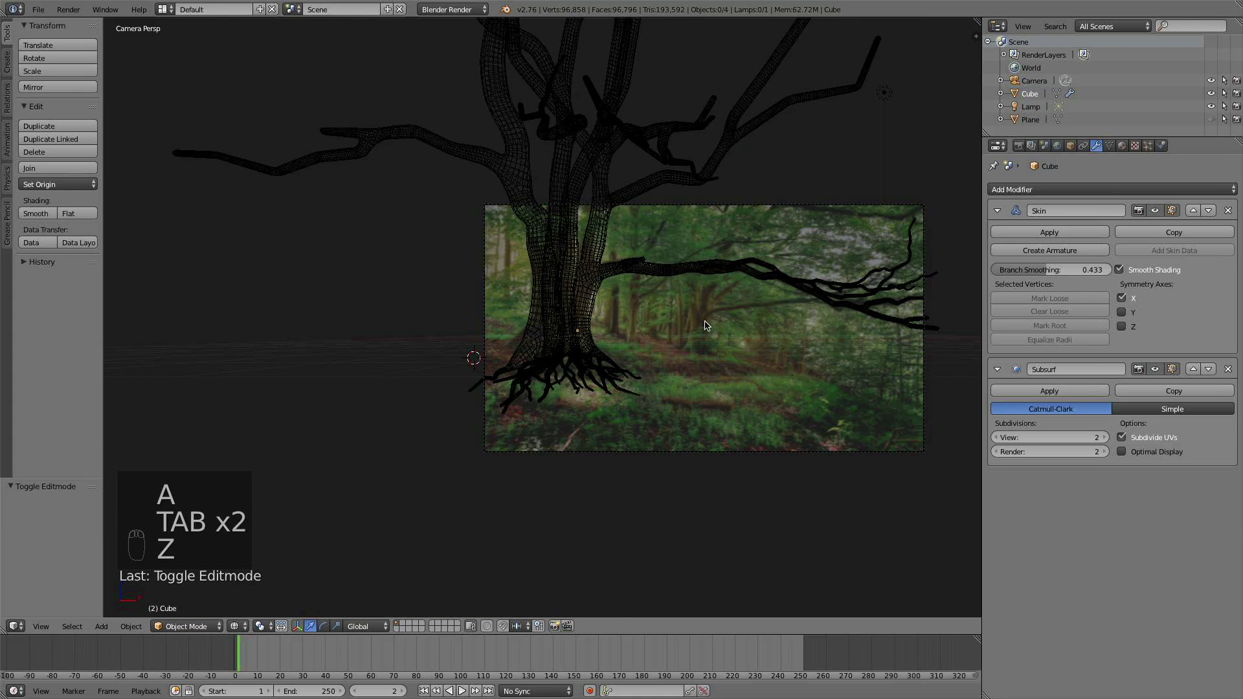
- Unhide the ground plane and check how it meets the bases of the trunks
{"action": "scroll", "coordinate": [705, 327], "scroll_direction": "down", "scroll_amount": 2}
{"action": "middle_click_drag", "start_coordinate": [704, 327], "coordinate": [699, 338]}
{"action": "scroll", "coordinate": [699, 344], "scroll_direction": "up", "scroll_amount": 1}
{"action": "middle_click_drag", "start_coordinate": [510, 351], "coordinate": [582, 359]}
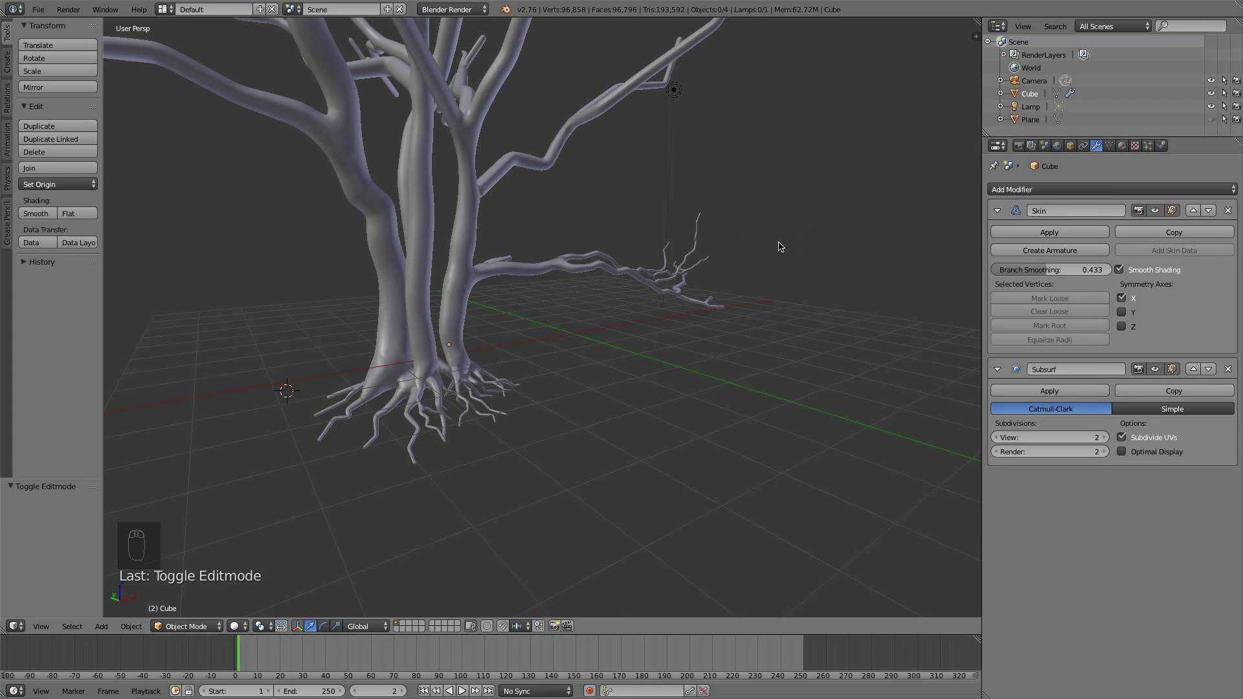
{"action": "key", "text": "alt+h"}
{"action": "middle_click_drag", "start_coordinate": [627, 382], "coordinate": [600, 369]}
{"action": "scroll", "coordinate": [616, 386], "scroll_direction": "up", "scroll_amount": 1}
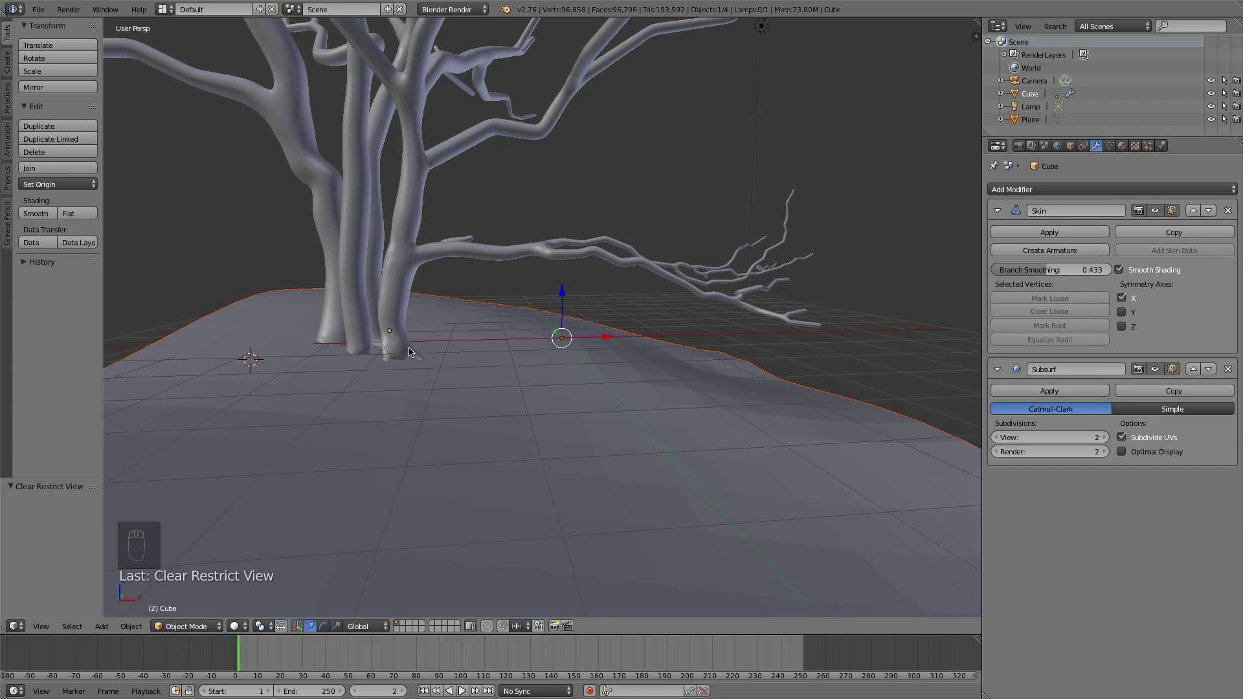
{"action": "middle_click_drag", "start_coordinate": [357, 365], "coordinate": [438, 348]}
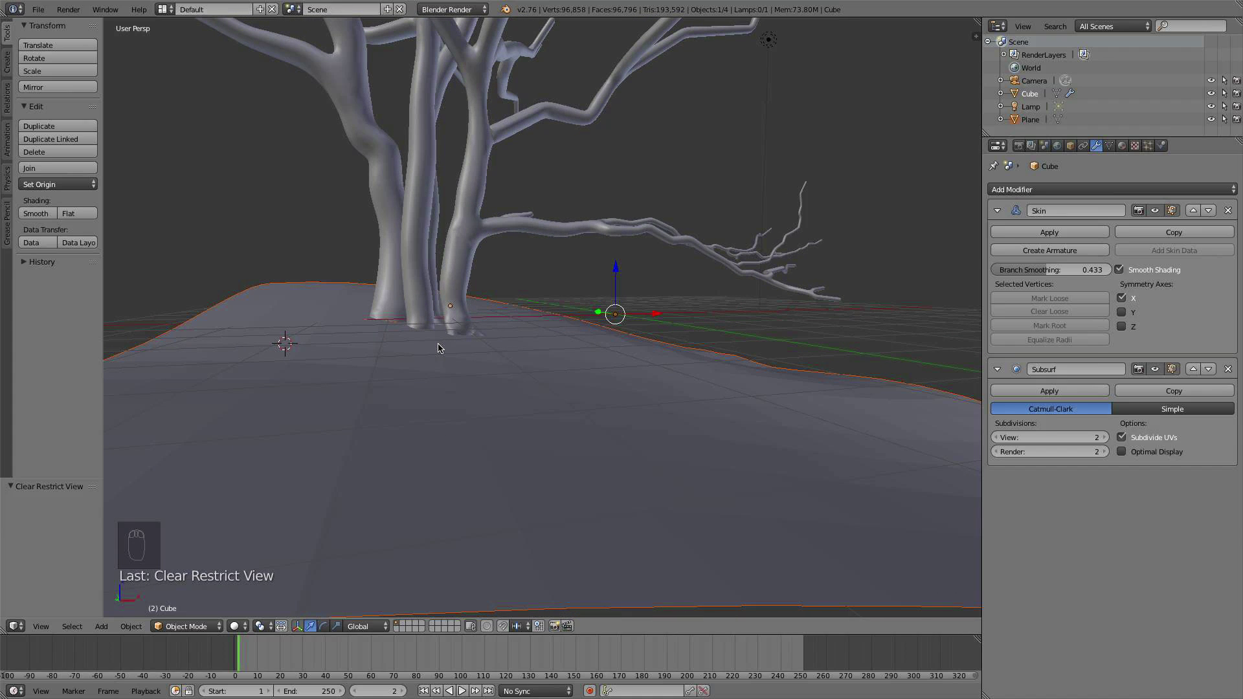
- Select the ground plane and switch it to Sculpt Mode, widening the tool settings area
{"action": "right_click", "coordinate": [578, 432]}
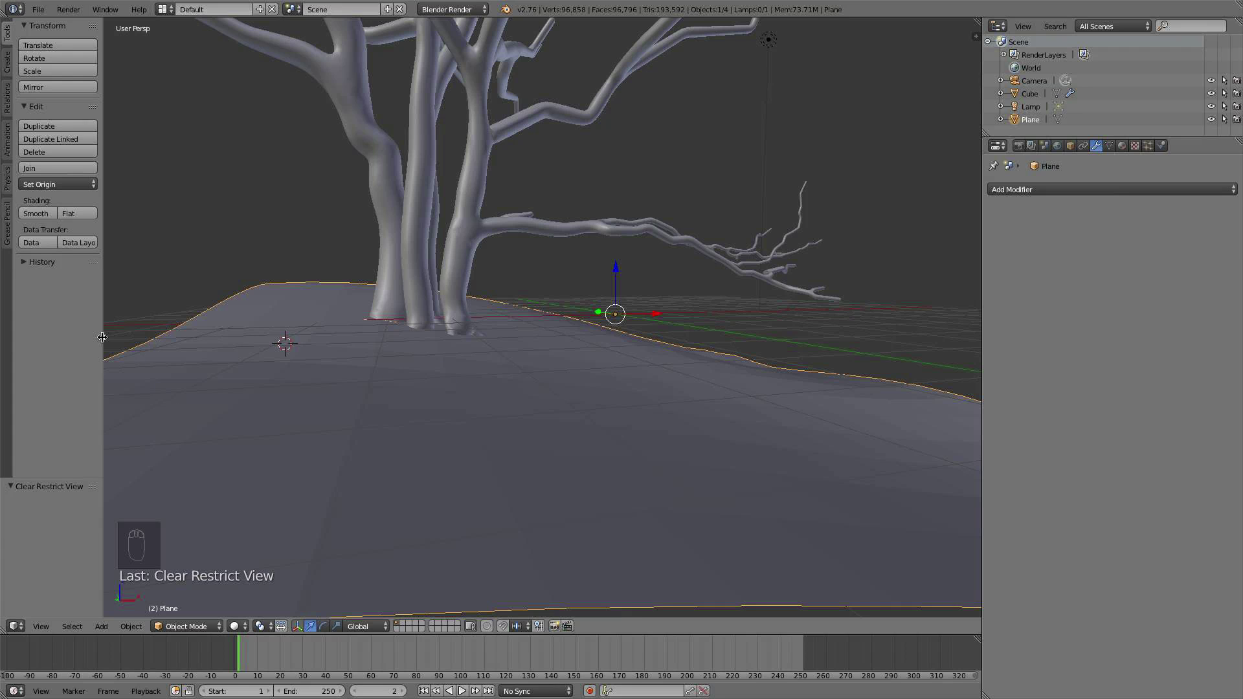
{"action": "left_click_drag", "start_coordinate": [102, 337], "coordinate": [133, 339]}
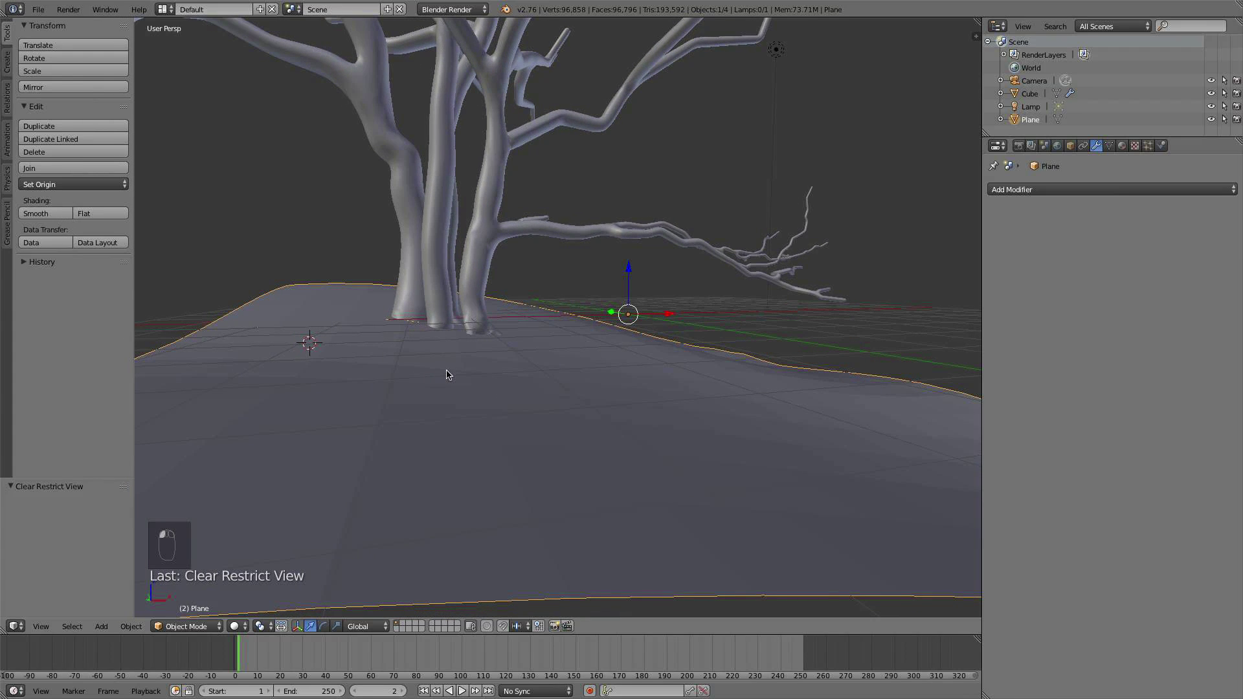
{"action": "left_click", "coordinate": [195, 626]}
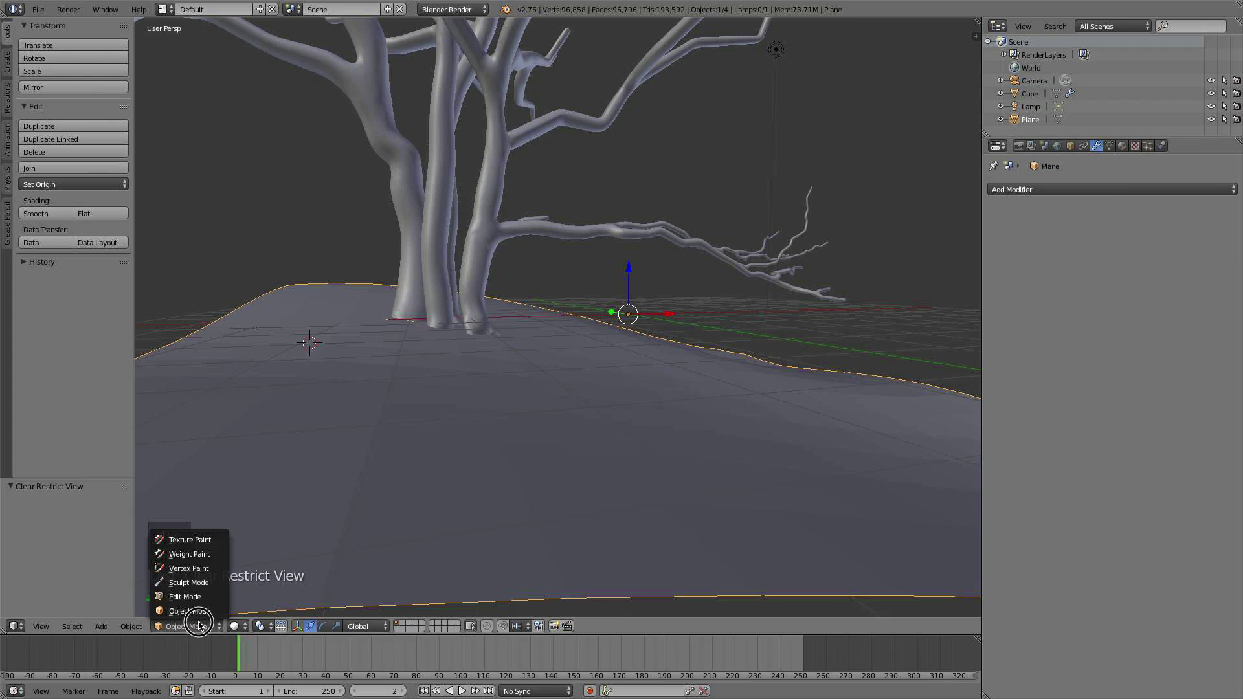
{"action": "left_click", "coordinate": [189, 582]}
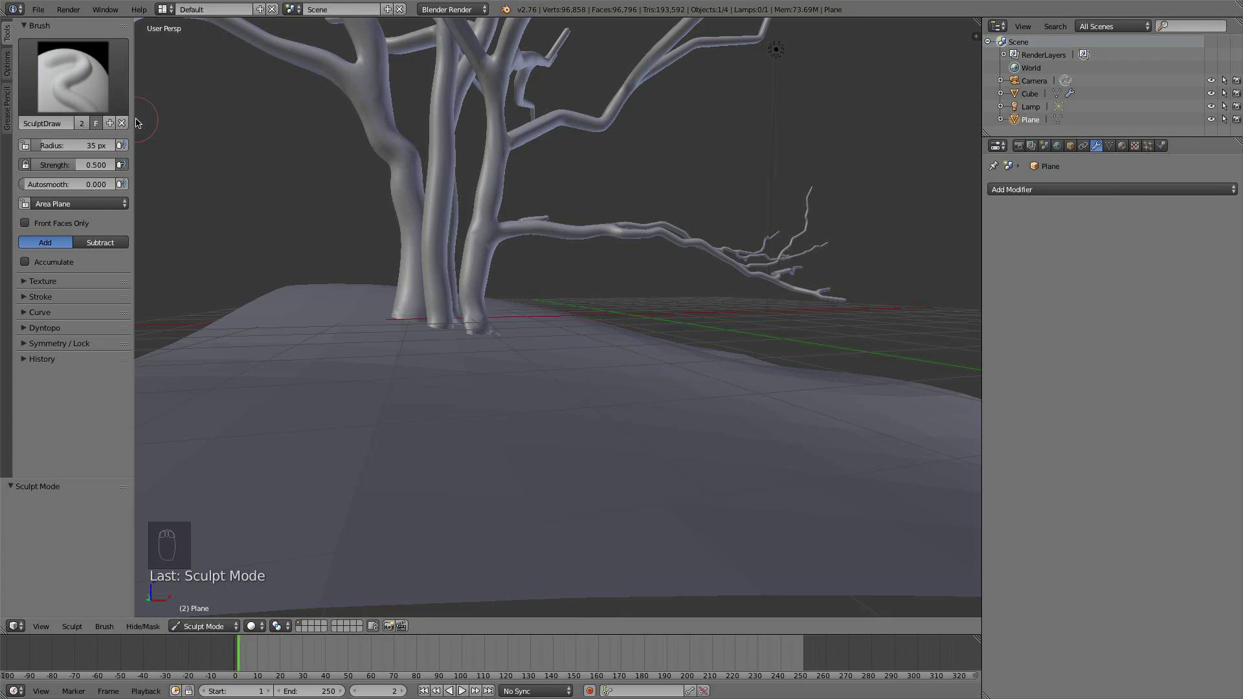
{"action": "left_click_drag", "start_coordinate": [134, 116], "coordinate": [211, 117]}
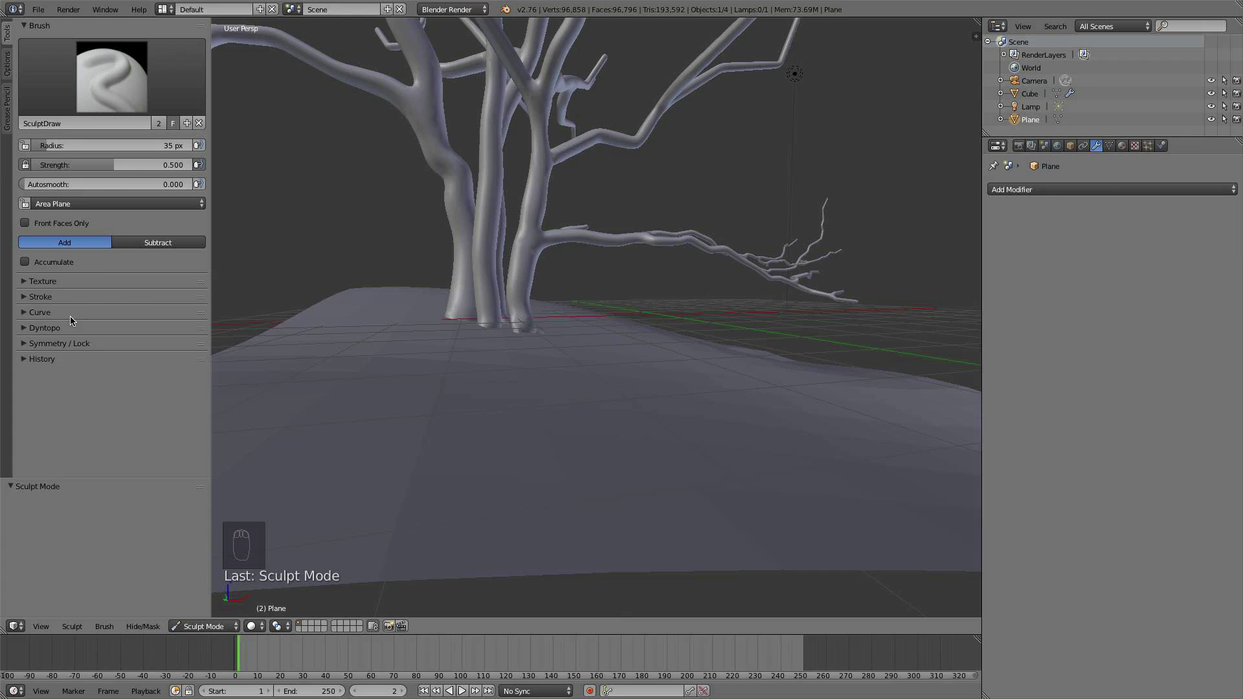
- Enable dynamic topology (Dyntopo) for the ground plane and turn on its smooth shading
{"action": "left_click", "coordinate": [52, 328]}
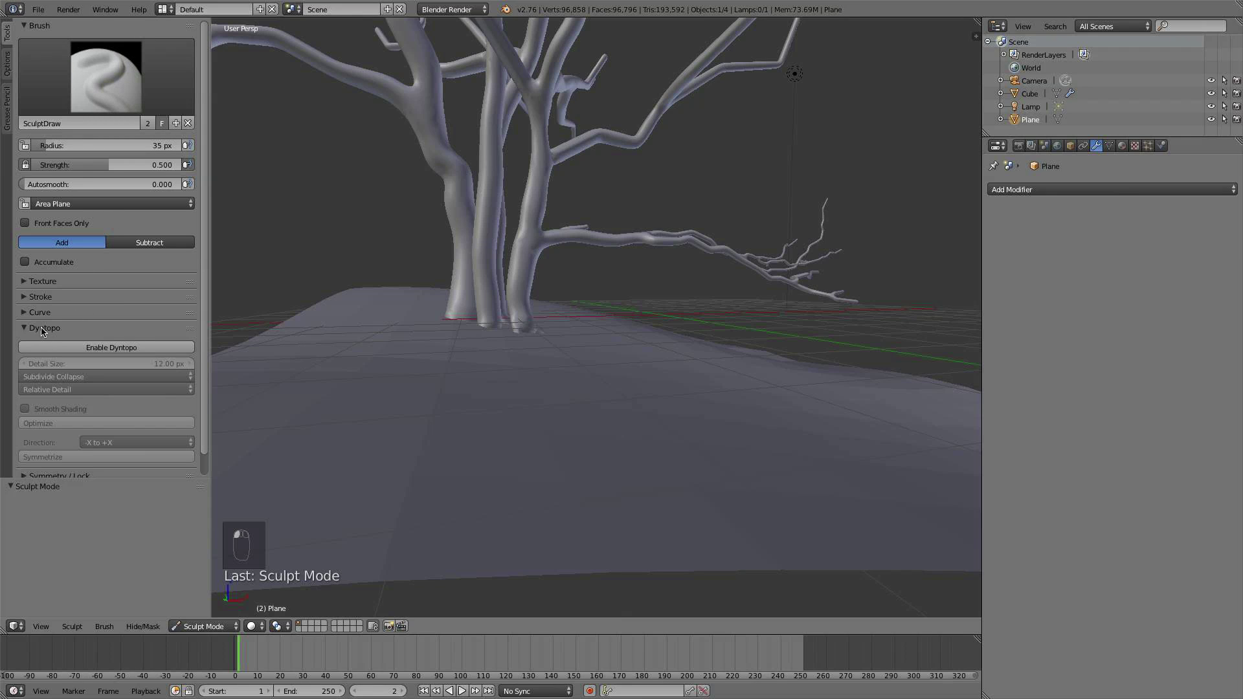
{"action": "left_click", "coordinate": [138, 348]}
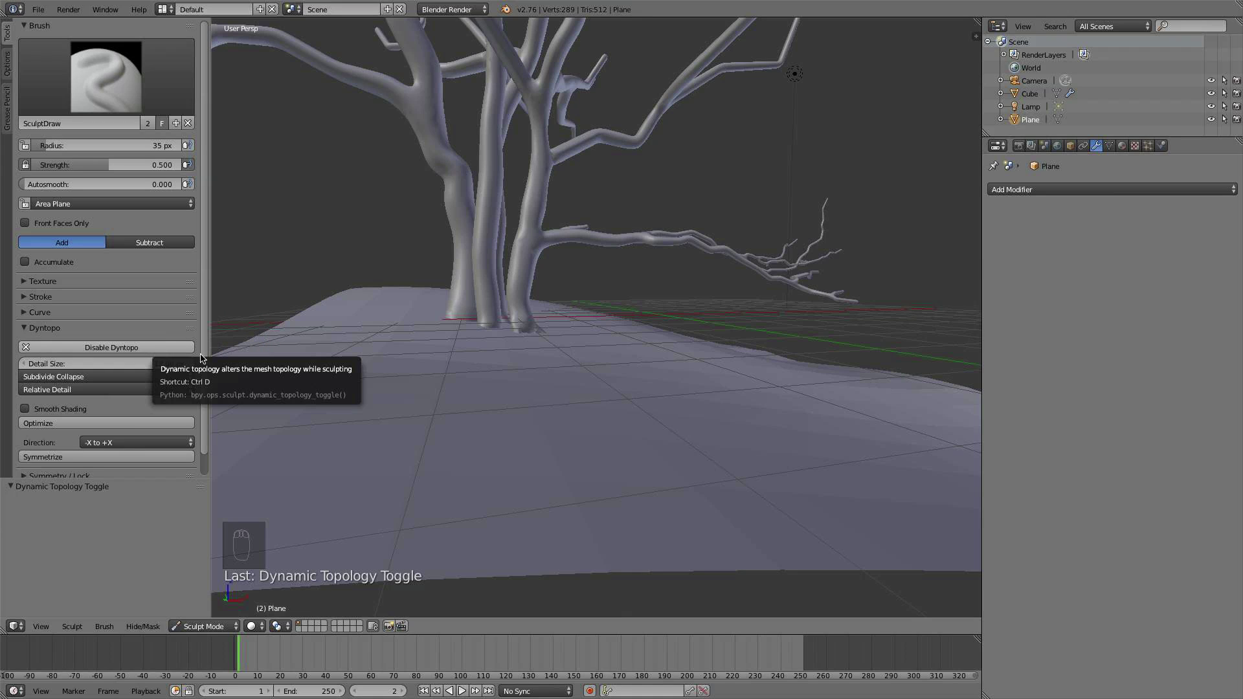
{"action": "scroll", "coordinate": [447, 391], "scroll_direction": "up", "scroll_amount": 3}
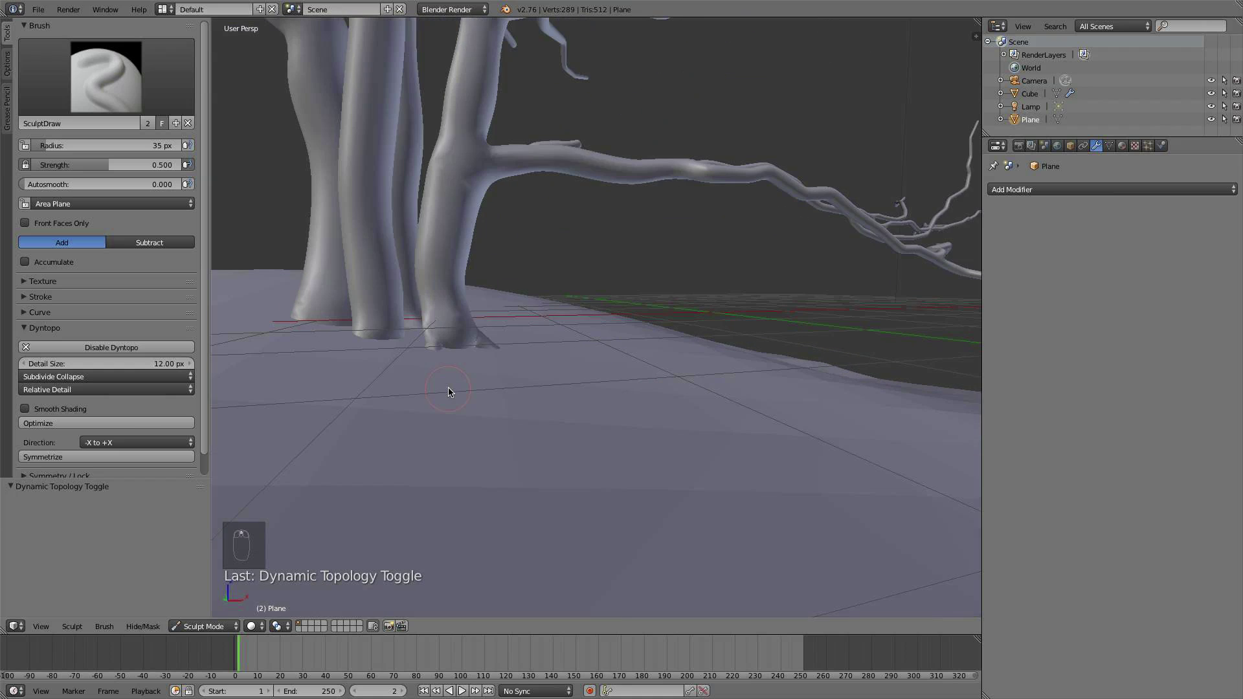
{"action": "middle_click_drag", "start_coordinate": [399, 407], "coordinate": [483, 369], "text": "shift"}
{"action": "scroll", "coordinate": [486, 340], "scroll_direction": "down", "scroll_amount": 4}
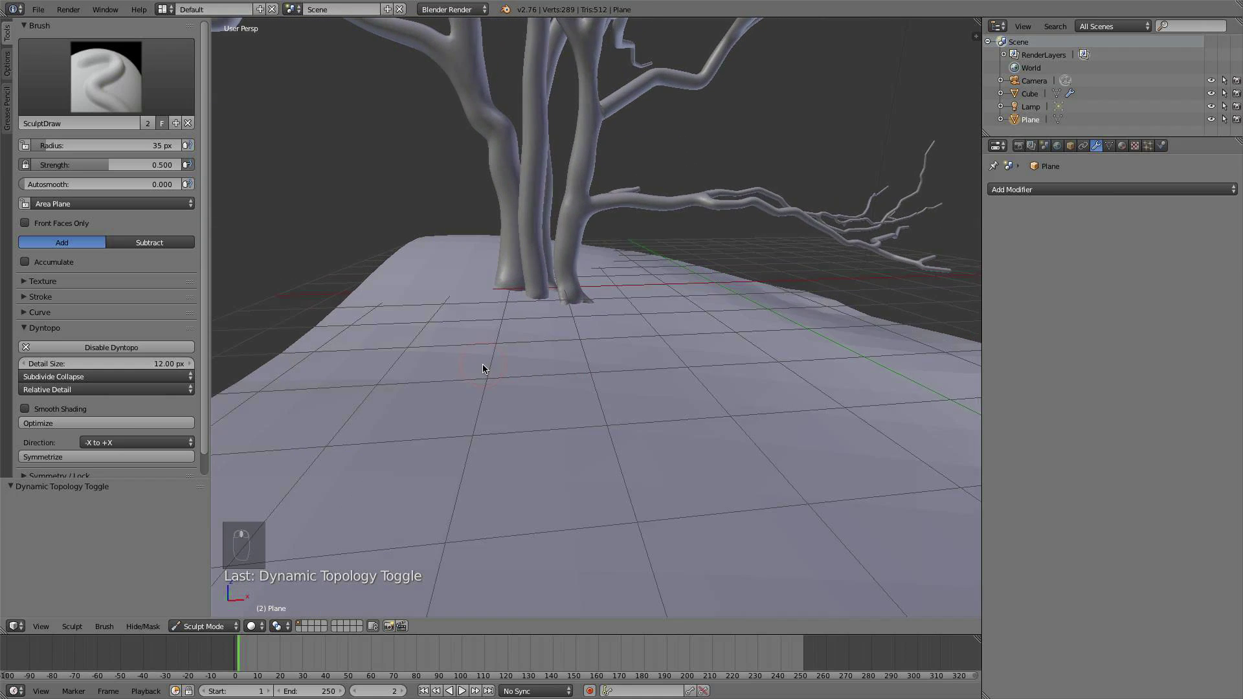
{"action": "scroll", "coordinate": [483, 369], "scroll_direction": "up", "scroll_amount": 3}
{"action": "left_click", "coordinate": [61, 410]}
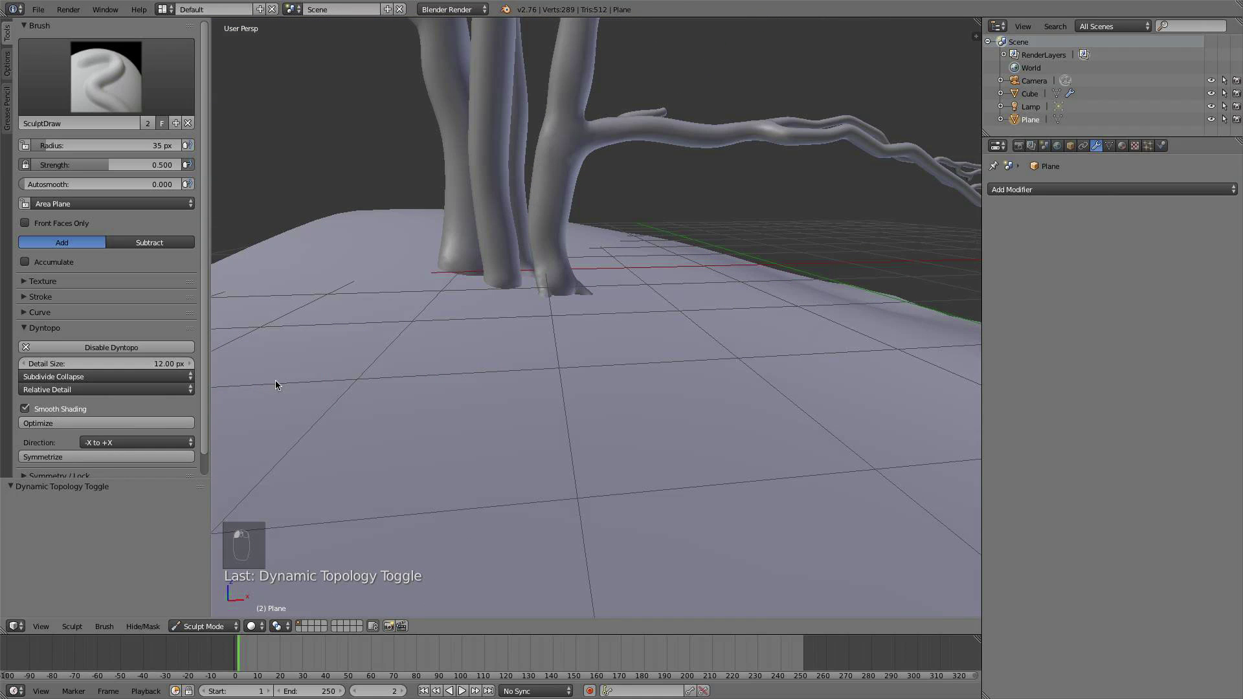
- Set the SculptDraw brush radius to 103 px, then make a test stroke on the ground before the trunks and undo it
{"action": "scroll", "coordinate": [620, 324], "scroll_direction": "down", "scroll_amount": 3}
{"action": "middle_click_drag", "start_coordinate": [620, 324], "coordinate": [570, 350], "text": "shift"}
{"action": "scroll", "coordinate": [619, 345], "scroll_direction": "up", "scroll_amount": 2}
{"action": "scroll", "coordinate": [531, 380], "scroll_direction": "up", "scroll_amount": 1}
{"action": "scroll", "coordinate": [661, 367], "scroll_direction": "down", "scroll_amount": 2}
{"action": "scroll", "coordinate": [566, 350], "scroll_direction": "up", "scroll_amount": 3}
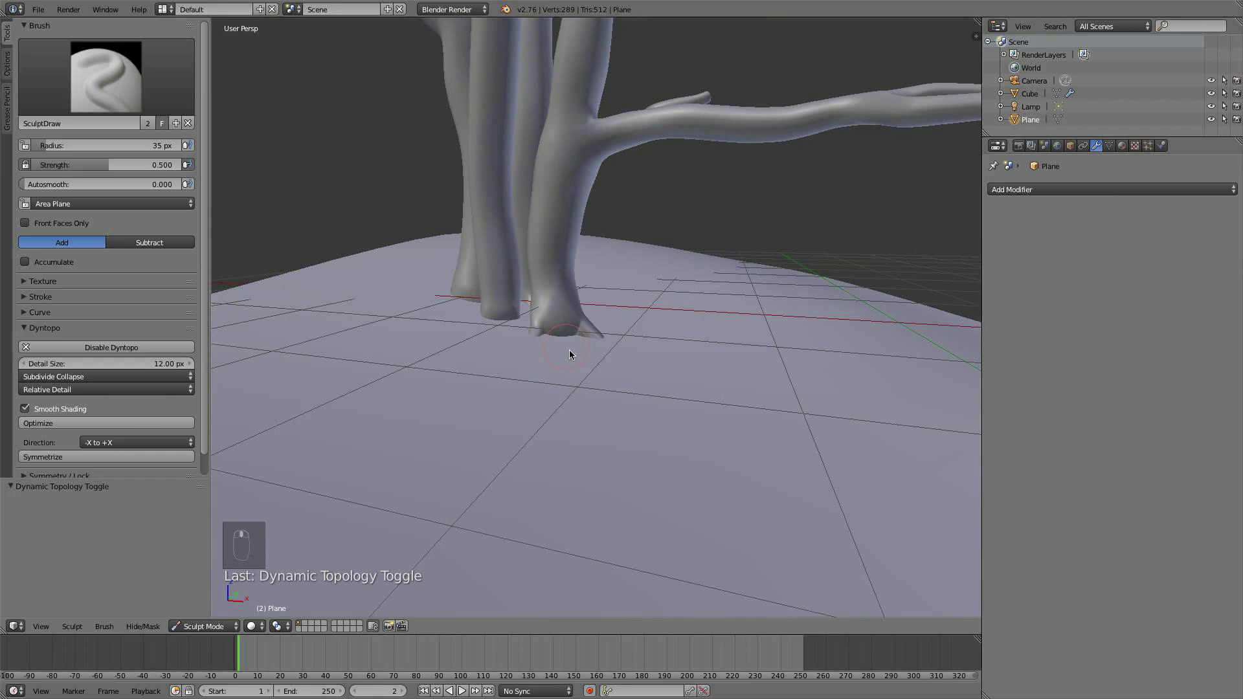
{"action": "key", "text": "f"}
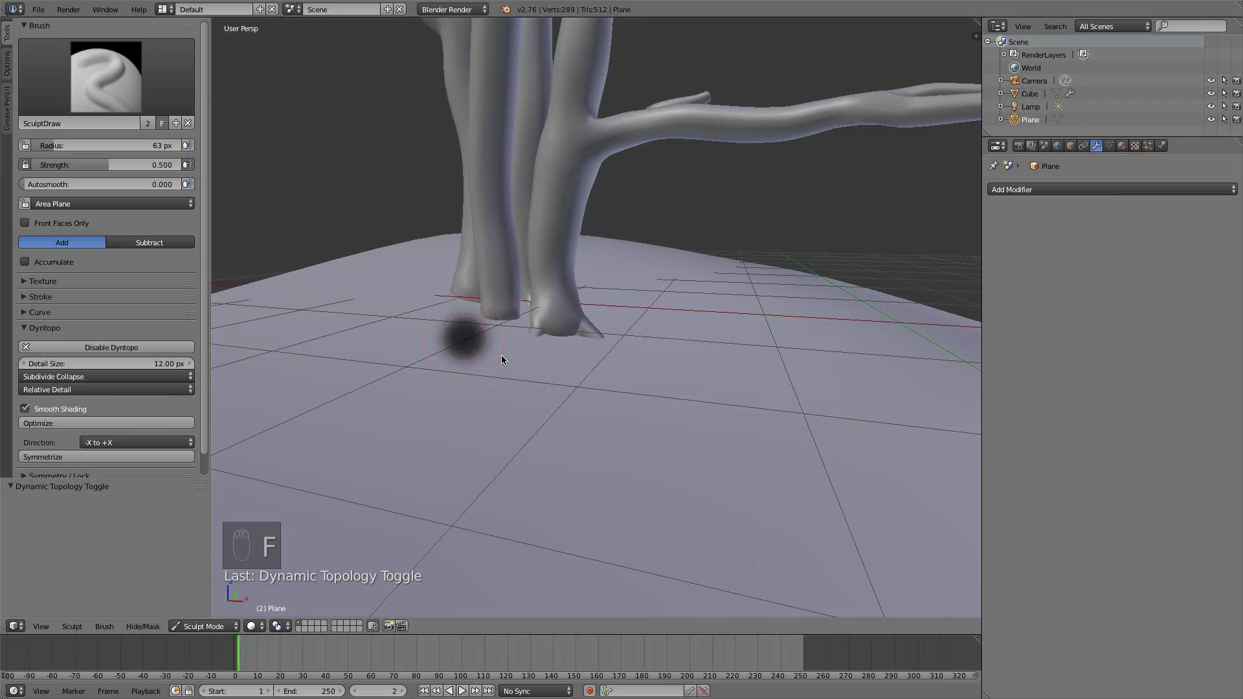
{"action": "left_click", "coordinate": [526, 364]}
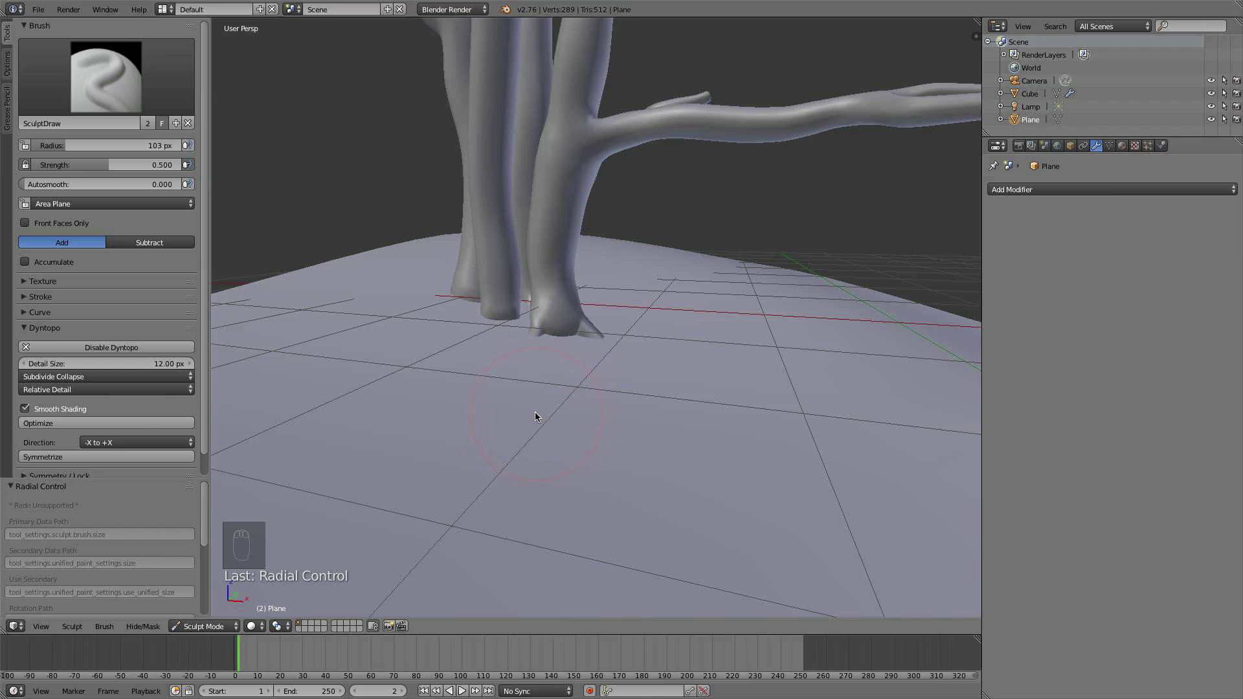
{"action": "left_click_drag", "start_coordinate": [545, 418], "coordinate": [572, 433]}
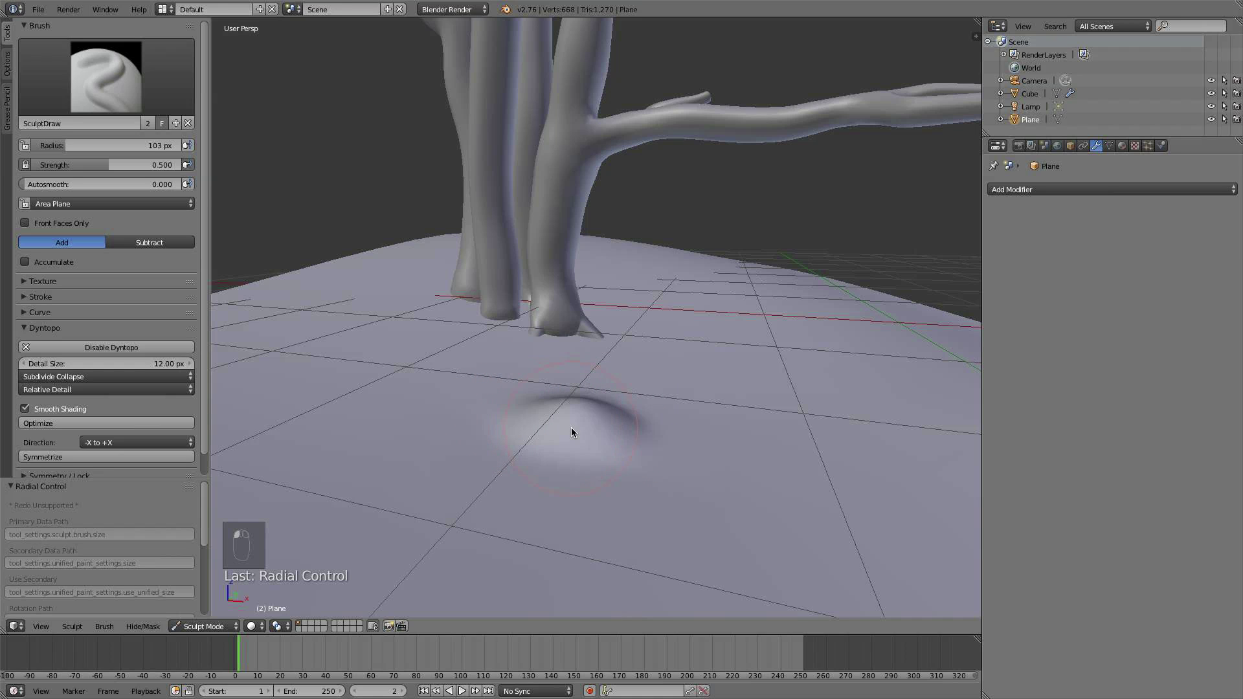
{"action": "key", "text": "super+z"}
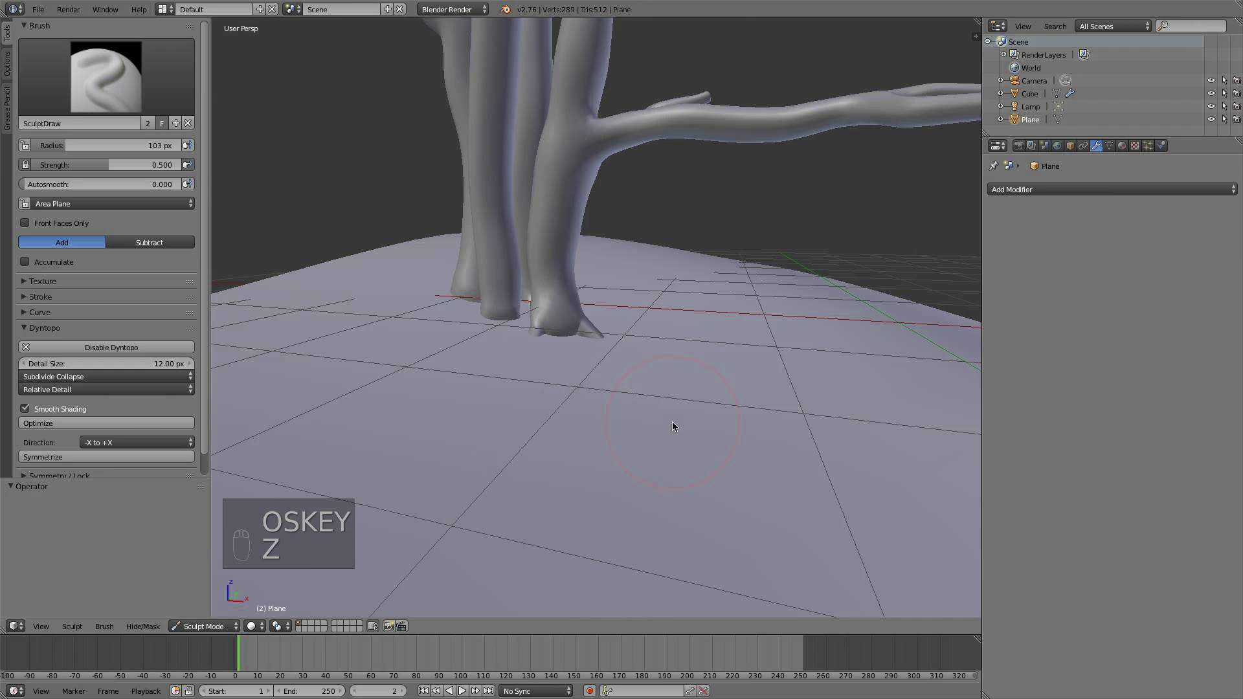
- Carve the ground in front of the trunk bases with the SculptDraw brush to expose the upper roots
{"action": "mouse_move", "coordinate": [591, 410]}
{"action": "left_mouse_down"}
{"action": "mouse_move", "coordinate": [508, 408]}
{"action": "mouse_move", "coordinate": [477, 424]}
{"action": "mouse_move", "coordinate": [548, 462]}
{"action": "left_mouse_up"}
{"action": "scroll", "coordinate": [549, 461], "scroll_direction": "down", "scroll_amount": 4}
{"action": "middle_click_drag", "start_coordinate": [549, 462], "coordinate": [588, 457]}
{"action": "mouse_move", "coordinate": [588, 412]}
{"action": "left_mouse_down"}
{"action": "mouse_move", "coordinate": [549, 379]}
{"action": "mouse_move", "coordinate": [508, 370]}
{"action": "mouse_move", "coordinate": [616, 363]}
{"action": "mouse_move", "coordinate": [575, 370]}
{"action": "left_mouse_up"}
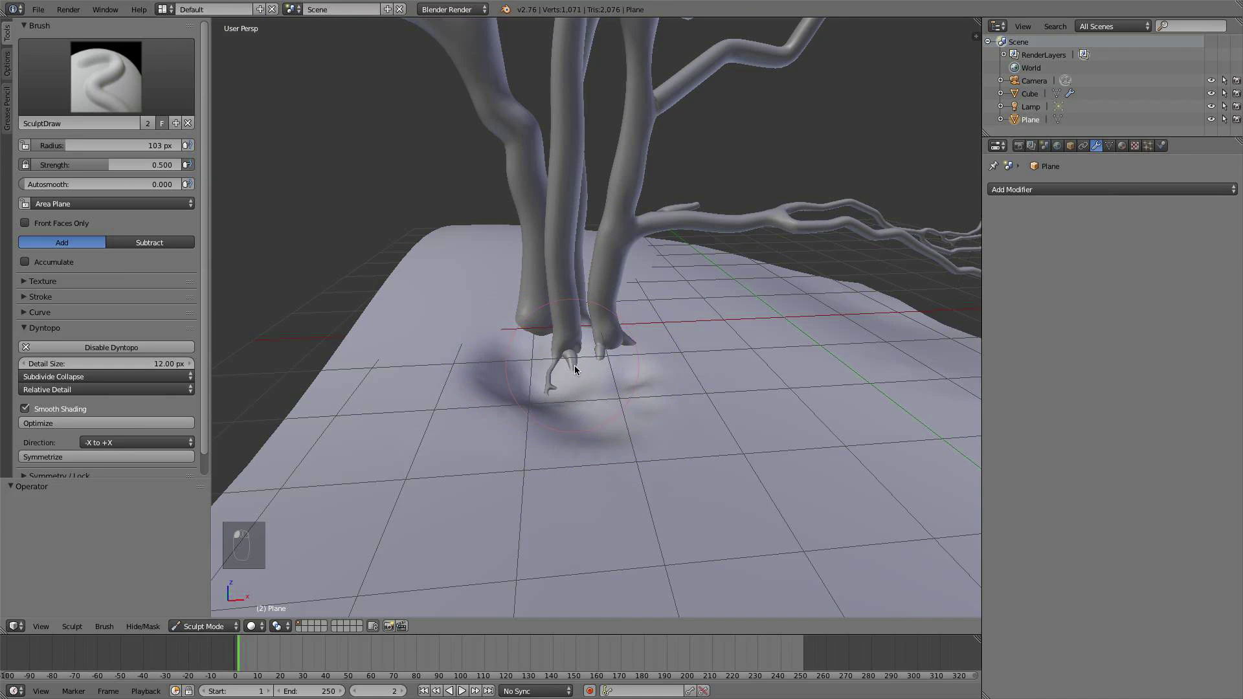
{"action": "mouse_move", "coordinate": [646, 400]}
{"action": "left_mouse_down"}
{"action": "mouse_move", "coordinate": [656, 386]}
{"action": "mouse_move", "coordinate": [637, 391]}
{"action": "left_mouse_up"}
{"action": "scroll", "coordinate": [575, 445], "scroll_direction": "up", "scroll_amount": 5}
{"action": "middle_click_drag", "start_coordinate": [433, 496], "coordinate": [515, 445], "text": "shift"}
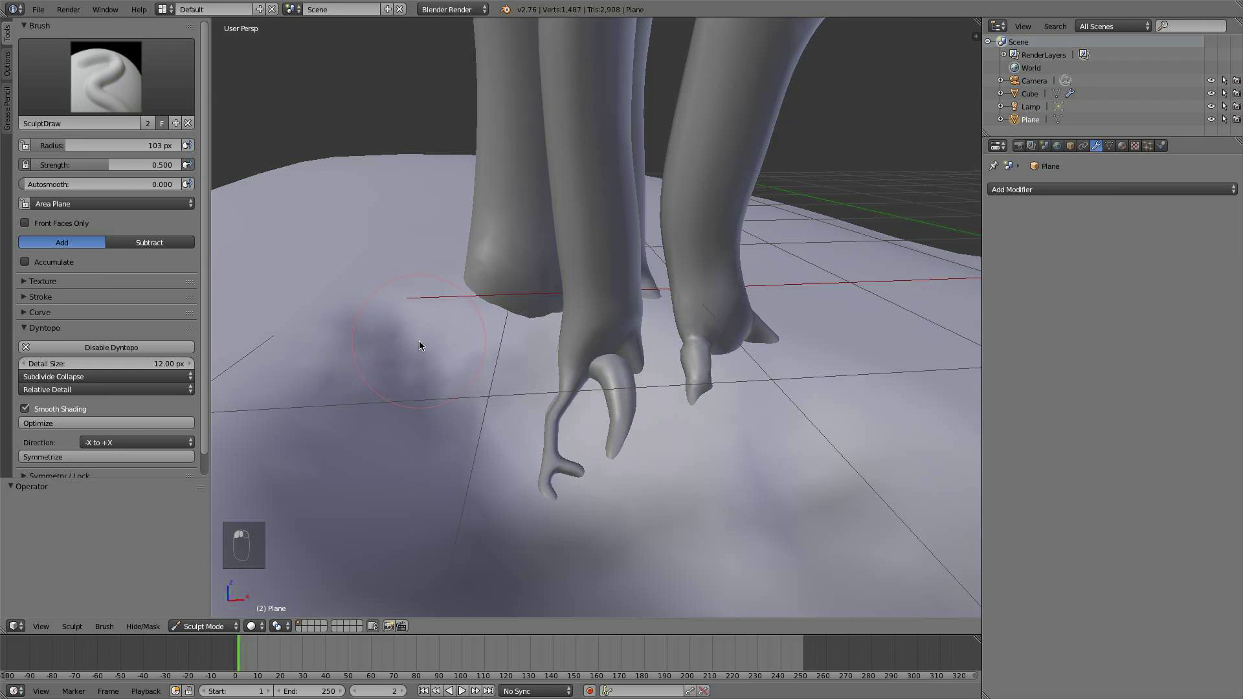
- Sculpt uneven hollows and mounds into the ground beside and in front of the trunks
{"action": "left_click_drag", "start_coordinate": [419, 342], "coordinate": [360, 399]}
{"action": "scroll", "coordinate": [484, 398], "scroll_direction": "down", "scroll_amount": 6}
{"action": "middle_click_drag", "start_coordinate": [485, 398], "coordinate": [497, 387]}
{"action": "mouse_move", "coordinate": [591, 408]}
{"action": "left_mouse_down"}
{"action": "mouse_move", "coordinate": [586, 384]}
{"action": "mouse_move", "coordinate": [558, 364]}
{"action": "mouse_move", "coordinate": [625, 375]}
{"action": "mouse_move", "coordinate": [552, 377]}
{"action": "mouse_move", "coordinate": [508, 336]}
{"action": "mouse_move", "coordinate": [526, 343]}
{"action": "mouse_move", "coordinate": [476, 347]}
{"action": "mouse_move", "coordinate": [505, 358]}
{"action": "left_mouse_up"}
{"action": "mouse_move", "coordinate": [476, 388]}
{"action": "left_mouse_down"}
{"action": "mouse_move", "coordinate": [513, 393]}
{"action": "mouse_move", "coordinate": [577, 431]}
{"action": "mouse_move", "coordinate": [715, 387]}
{"action": "mouse_move", "coordinate": [683, 370]}
{"action": "left_mouse_up"}
{"action": "mouse_move", "coordinate": [535, 452]}
{"action": "left_mouse_down"}
{"action": "mouse_move", "coordinate": [632, 446]}
{"action": "mouse_move", "coordinate": [641, 425]}
{"action": "mouse_move", "coordinate": [706, 396]}
{"action": "mouse_move", "coordinate": [706, 361]}
{"action": "mouse_move", "coordinate": [605, 390]}
{"action": "left_mouse_up"}
- Carve away the ground around the base of the trunk with the long low branch to expose more roots
{"action": "scroll", "coordinate": [764, 476], "scroll_direction": "down", "scroll_amount": 5}
{"action": "scroll", "coordinate": [729, 470], "scroll_direction": "up", "scroll_amount": 4}
{"action": "middle_click_drag", "start_coordinate": [700, 358], "coordinate": [635, 368]}
{"action": "scroll", "coordinate": [635, 368], "scroll_direction": "up", "scroll_amount": 3}
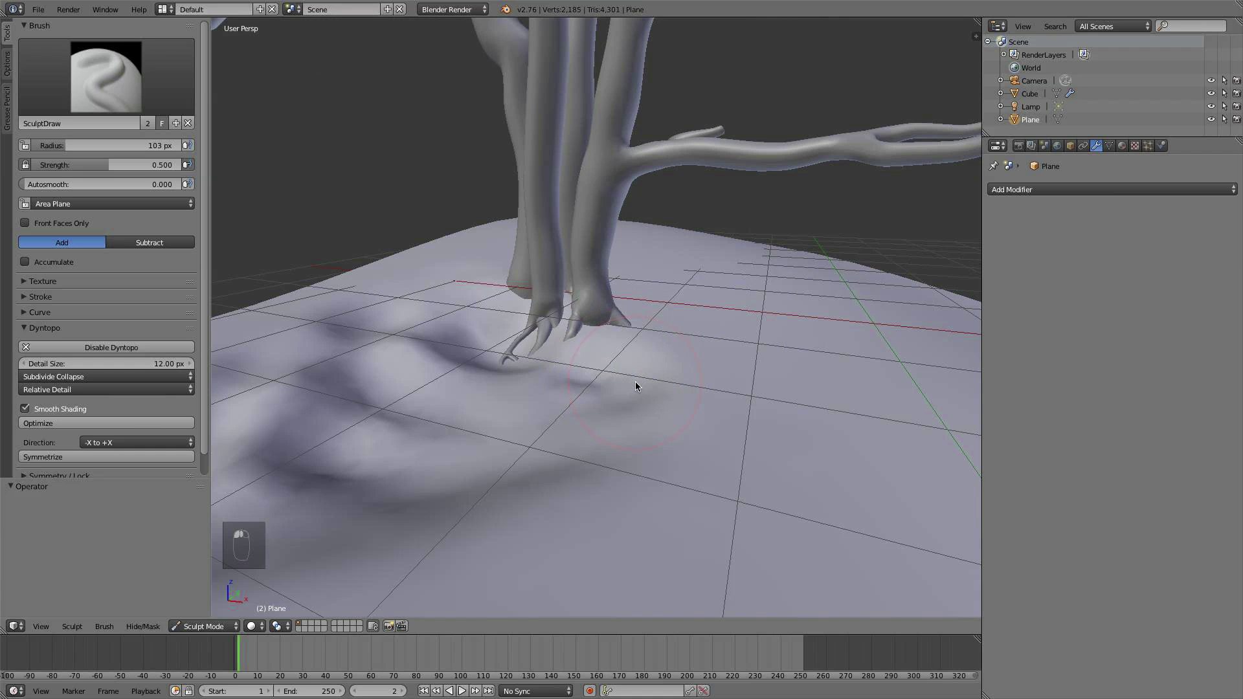
{"action": "mouse_move", "coordinate": [601, 373]}
{"action": "left_mouse_down", "text": "ctrl"}
{"action": "mouse_move", "coordinate": [633, 354]}
{"action": "mouse_move", "coordinate": [625, 347]}
{"action": "left_mouse_up", "text": "ctrl"}
{"action": "scroll", "coordinate": [675, 413], "scroll_direction": "up", "scroll_amount": 2}
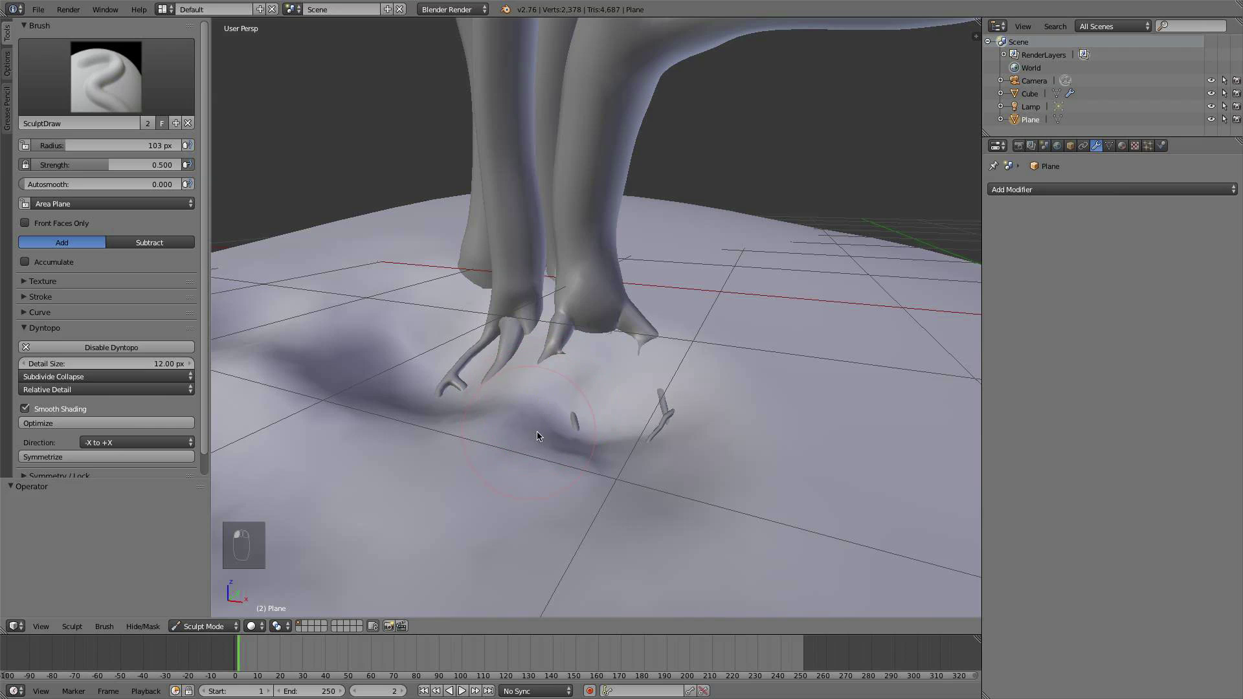
{"action": "scroll", "coordinate": [537, 434], "scroll_direction": "up", "scroll_amount": 4}
{"action": "left_click_drag", "start_coordinate": [538, 434], "coordinate": [499, 445]}
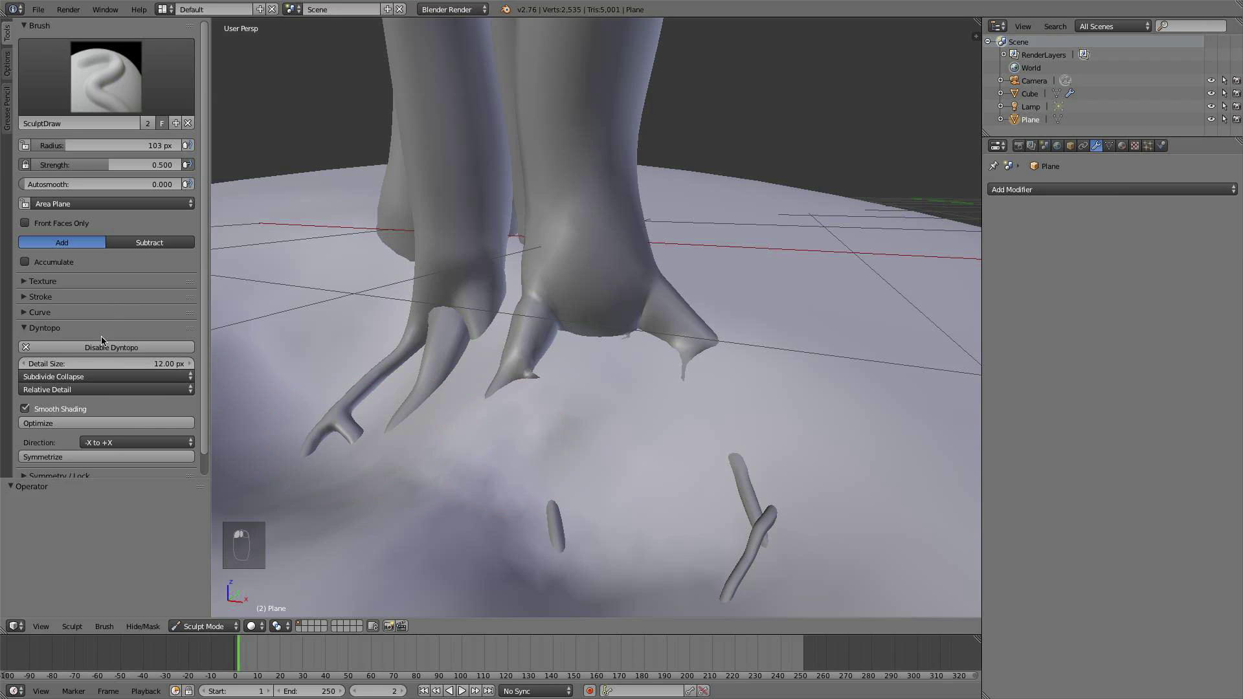
- Sculpt the ground in front of the trunks with the SculptDraw brush, checking the buried roots in wireframe
{"action": "middle_click_drag", "start_coordinate": [490, 437], "coordinate": [508, 398]}
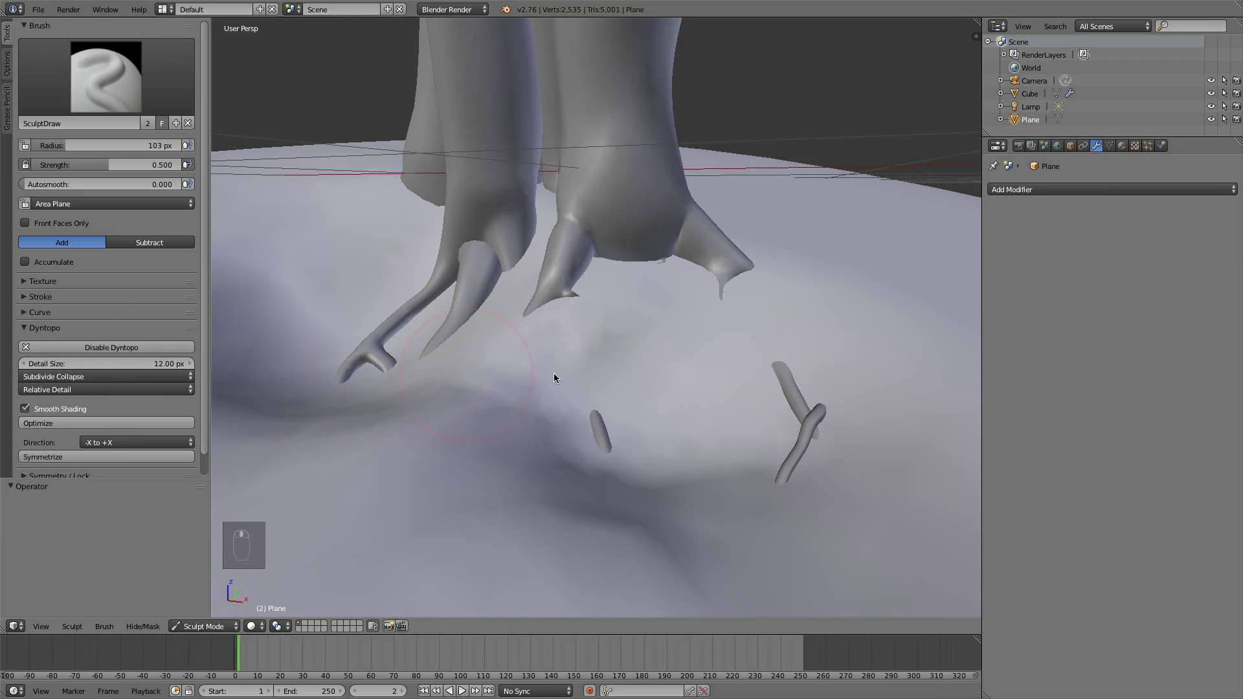
{"action": "scroll", "coordinate": [615, 375], "scroll_direction": "down", "scroll_amount": 2}
{"action": "scroll", "coordinate": [617, 376], "scroll_direction": "up", "scroll_amount": 2}
{"action": "middle_click_drag", "start_coordinate": [617, 375], "coordinate": [613, 390], "text": "shift"}
{"action": "mouse_move", "coordinate": [526, 440]}
{"action": "left_mouse_down"}
{"action": "mouse_move", "coordinate": [443, 446]}
{"action": "mouse_move", "coordinate": [452, 458]}
{"action": "left_mouse_up"}
{"action": "key", "text": "z"}
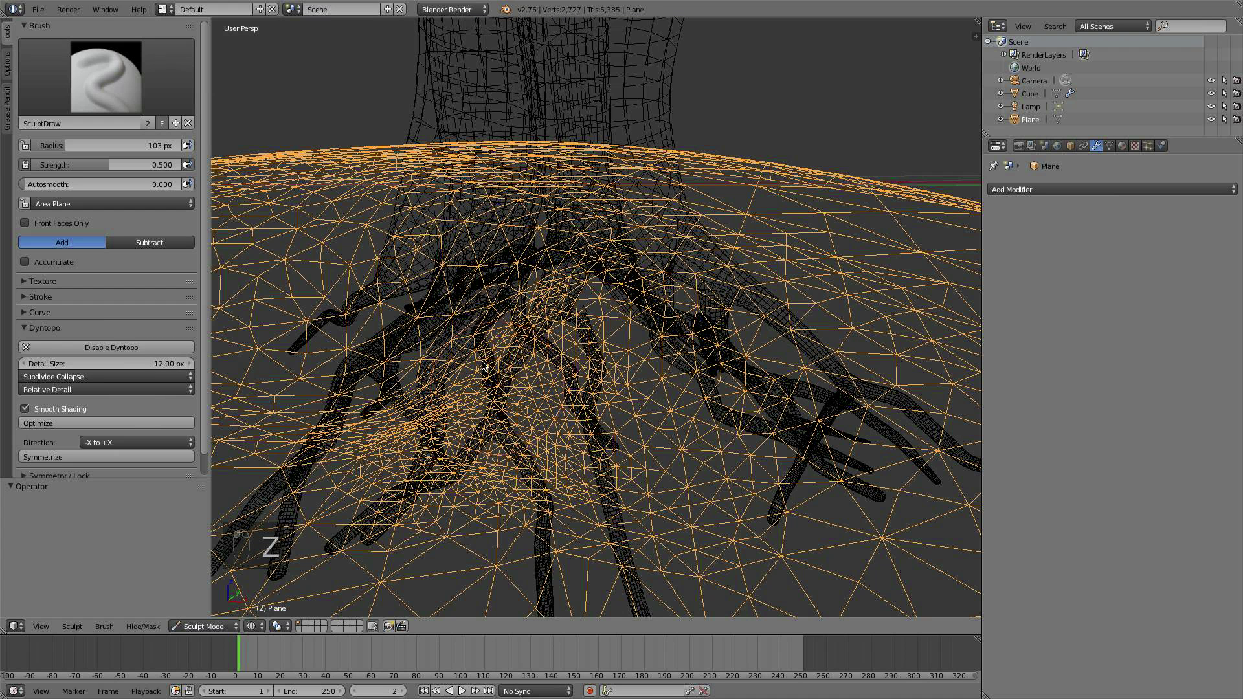
{"action": "key", "text": "z"}
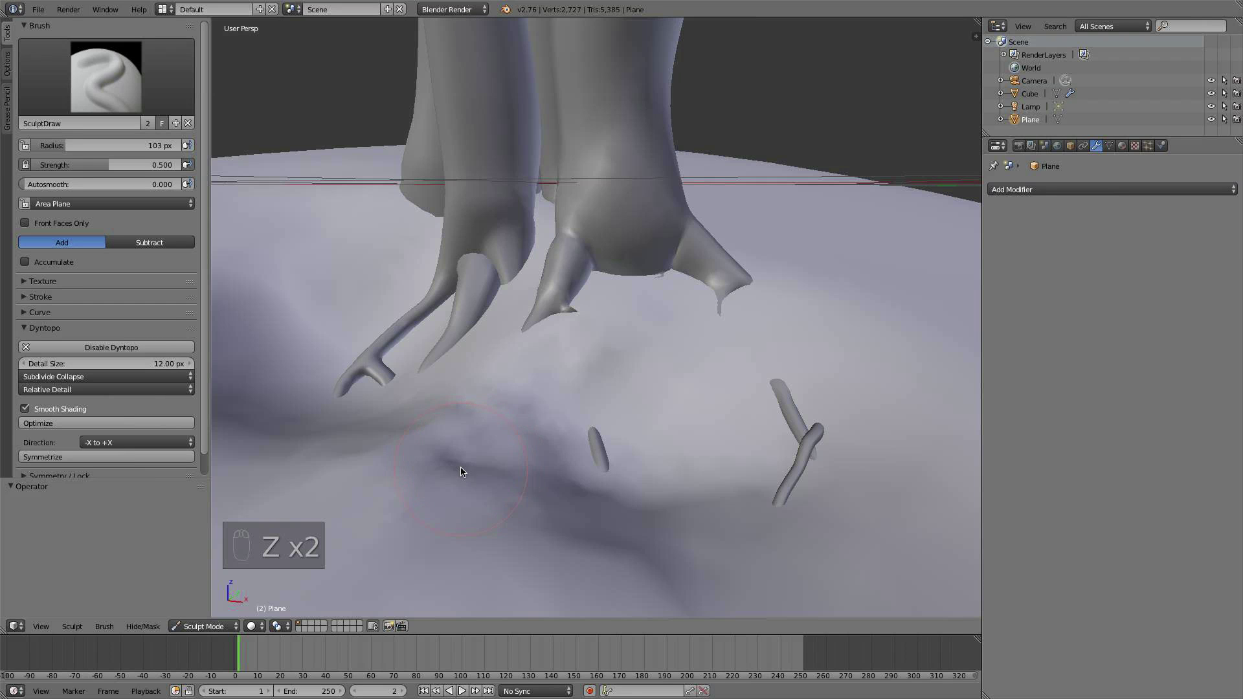
- Sculpt hollows and rippled mounds in front of the two nearest trunks to uncover parts of their roots
{"action": "mouse_move", "coordinate": [458, 470]}
{"action": "left_mouse_down", "text": "ctrl"}
{"action": "mouse_move", "coordinate": [436, 464]}
{"action": "mouse_move", "coordinate": [484, 447]}
{"action": "mouse_move", "coordinate": [512, 524]}
{"action": "mouse_move", "coordinate": [428, 522]}
{"action": "mouse_move", "coordinate": [408, 477]}
{"action": "mouse_move", "coordinate": [480, 430]}
{"action": "left_mouse_up", "text": "ctrl"}
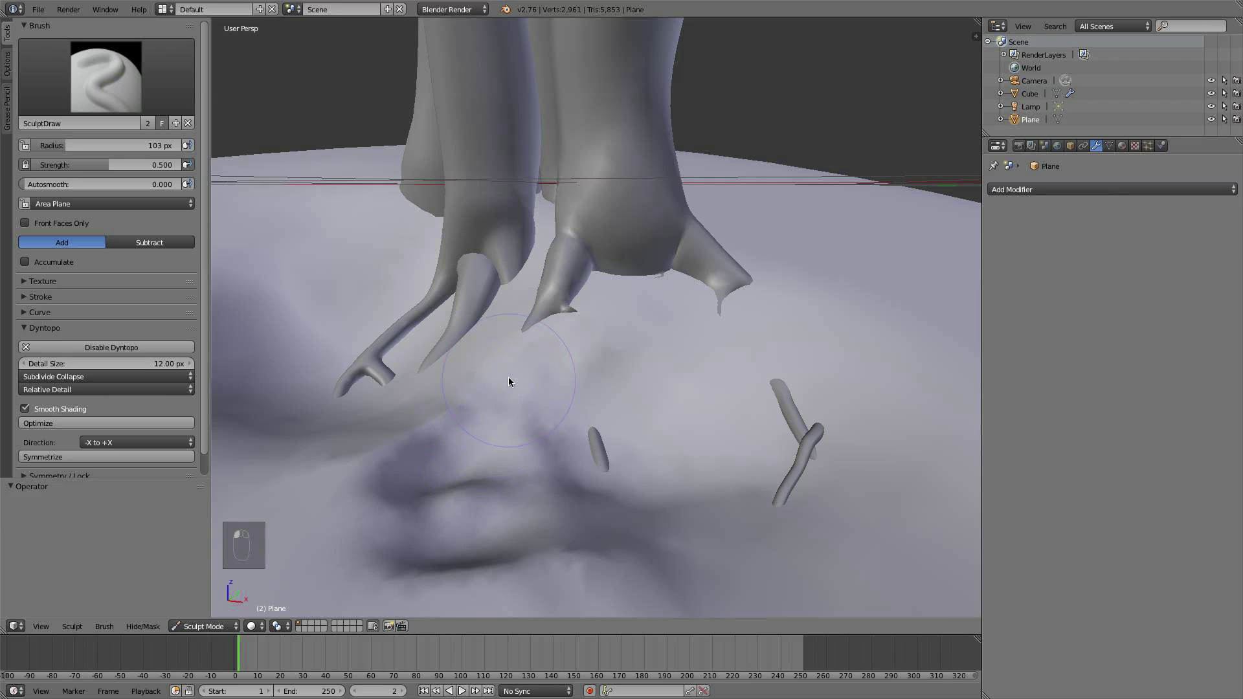
{"action": "left_click_drag", "start_coordinate": [509, 381], "coordinate": [450, 423]}
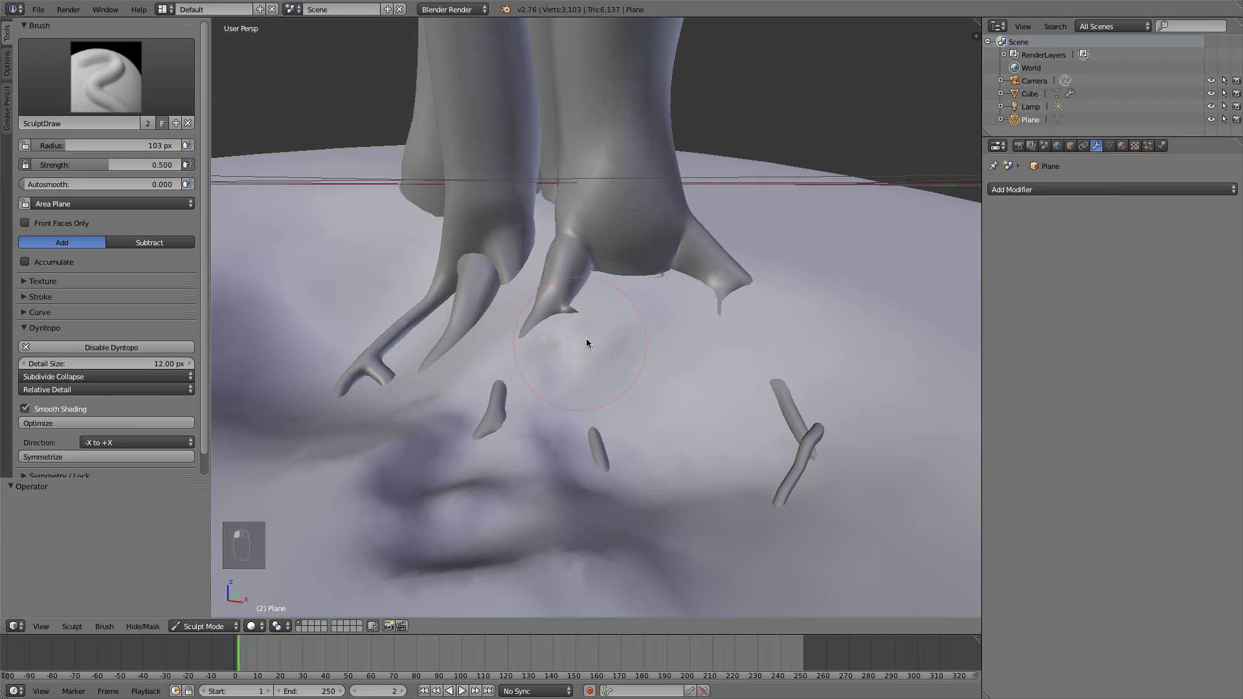
{"action": "middle_click_drag", "start_coordinate": [604, 471], "coordinate": [627, 449], "text": "shift"}
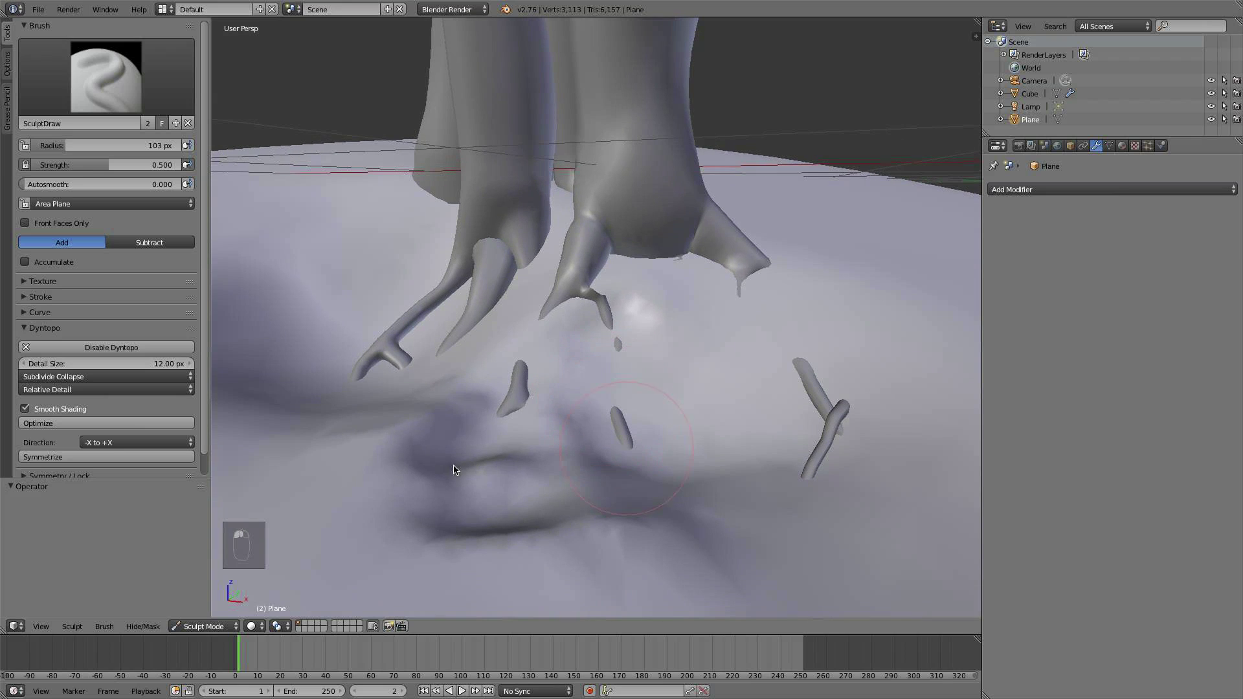
{"action": "mouse_move", "coordinate": [460, 424]}
{"action": "left_mouse_down"}
{"action": "mouse_move", "coordinate": [317, 459]}
{"action": "mouse_move", "coordinate": [448, 416]}
{"action": "mouse_move", "coordinate": [464, 387]}
{"action": "left_mouse_up"}
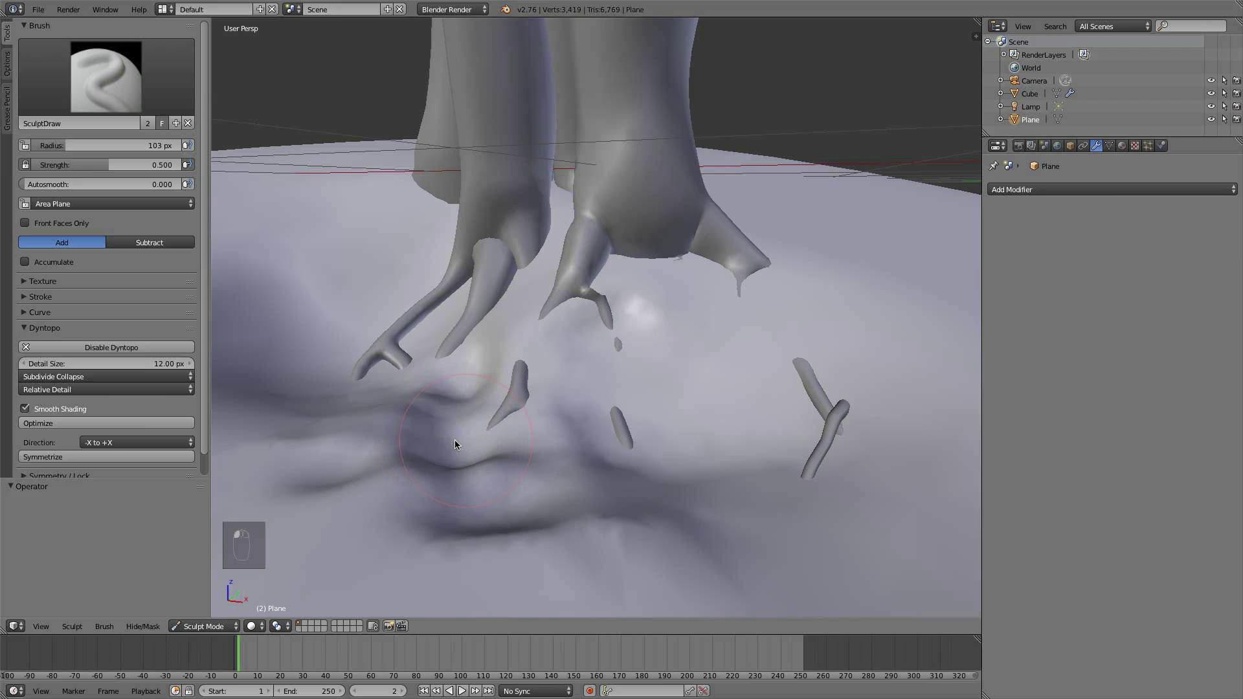
{"action": "mouse_move", "coordinate": [455, 440]}
{"action": "left_mouse_down"}
{"action": "mouse_move", "coordinate": [389, 430]}
{"action": "mouse_move", "coordinate": [449, 511]}
{"action": "mouse_move", "coordinate": [453, 480]}
{"action": "mouse_move", "coordinate": [467, 504]}
{"action": "mouse_move", "coordinate": [555, 513]}
{"action": "mouse_move", "coordinate": [608, 592]}
{"action": "mouse_move", "coordinate": [699, 563]}
{"action": "mouse_move", "coordinate": [589, 577]}
{"action": "mouse_move", "coordinate": [503, 543]}
{"action": "mouse_move", "coordinate": [534, 466]}
{"action": "mouse_move", "coordinate": [548, 521]}
{"action": "mouse_move", "coordinate": [674, 507]}
{"action": "mouse_move", "coordinate": [669, 533]}
{"action": "left_mouse_up"}
{"action": "key", "text": "z"}
{"action": "key", "text": "z"}
- Sculpt a broad depression and raised edges beside the outer trunk farthest from the long low branch
{"action": "scroll", "coordinate": [669, 533], "scroll_direction": "down", "scroll_amount": 5}
{"action": "mouse_move", "coordinate": [669, 533]}
{"action": "middle_mouse_down"}
{"action": "mouse_move", "coordinate": [657, 543]}
{"action": "mouse_move", "coordinate": [600, 460]}
{"action": "middle_mouse_up"}
{"action": "scroll", "coordinate": [670, 546], "scroll_direction": "up", "scroll_amount": 7}
{"action": "scroll", "coordinate": [669, 573], "scroll_direction": "down", "scroll_amount": 2}
{"action": "mouse_move", "coordinate": [563, 369]}
{"action": "left_mouse_down"}
{"action": "mouse_move", "coordinate": [500, 361]}
{"action": "mouse_move", "coordinate": [375, 299]}
{"action": "left_mouse_up"}
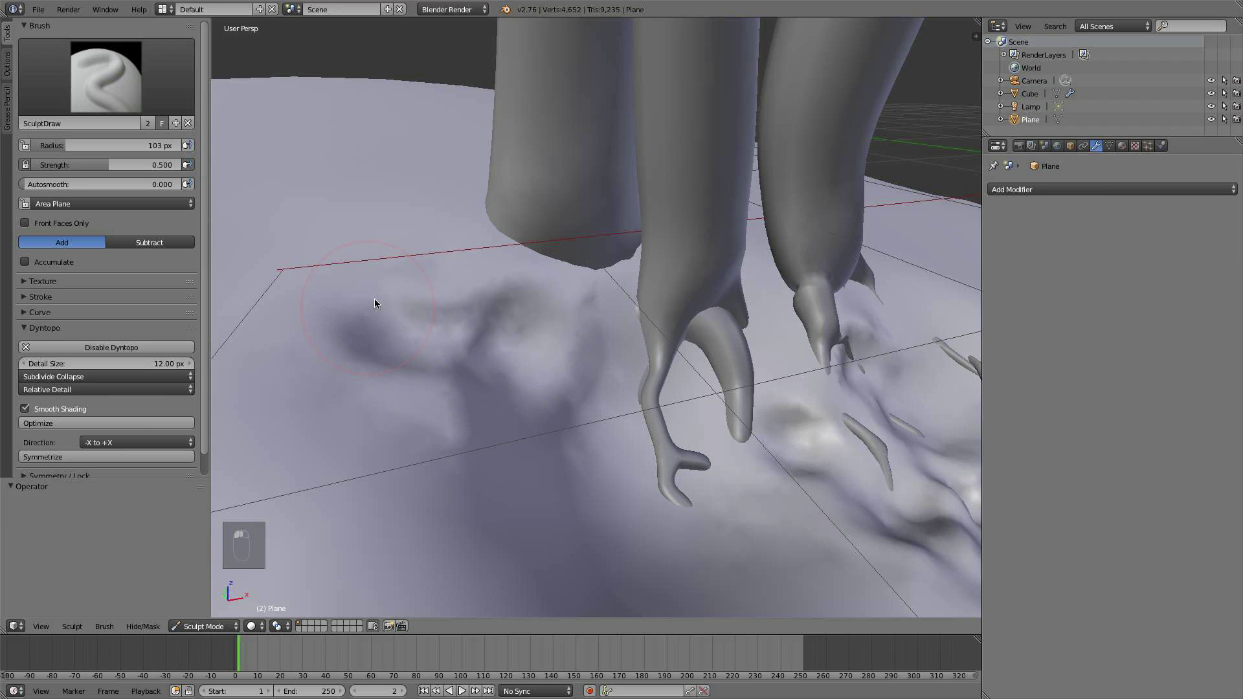
{"action": "mouse_move", "coordinate": [486, 304]}
{"action": "left_mouse_down", "text": "ctrl"}
{"action": "mouse_move", "coordinate": [406, 280]}
{"action": "mouse_move", "coordinate": [373, 295]}
{"action": "left_mouse_up", "text": "ctrl"}
{"action": "scroll", "coordinate": [453, 314], "scroll_direction": "down", "scroll_amount": 5}
{"action": "mouse_move", "coordinate": [512, 350]}
{"action": "left_mouse_down", "text": "ctrl"}
{"action": "mouse_move", "coordinate": [539, 350]}
{"action": "mouse_move", "coordinate": [541, 313]}
{"action": "mouse_move", "coordinate": [486, 328]}
{"action": "mouse_move", "coordinate": [521, 380]}
{"action": "mouse_move", "coordinate": [480, 347]}
{"action": "mouse_move", "coordinate": [480, 278]}
{"action": "mouse_move", "coordinate": [518, 313]}
{"action": "mouse_move", "coordinate": [530, 387]}
{"action": "left_mouse_up", "text": "ctrl"}
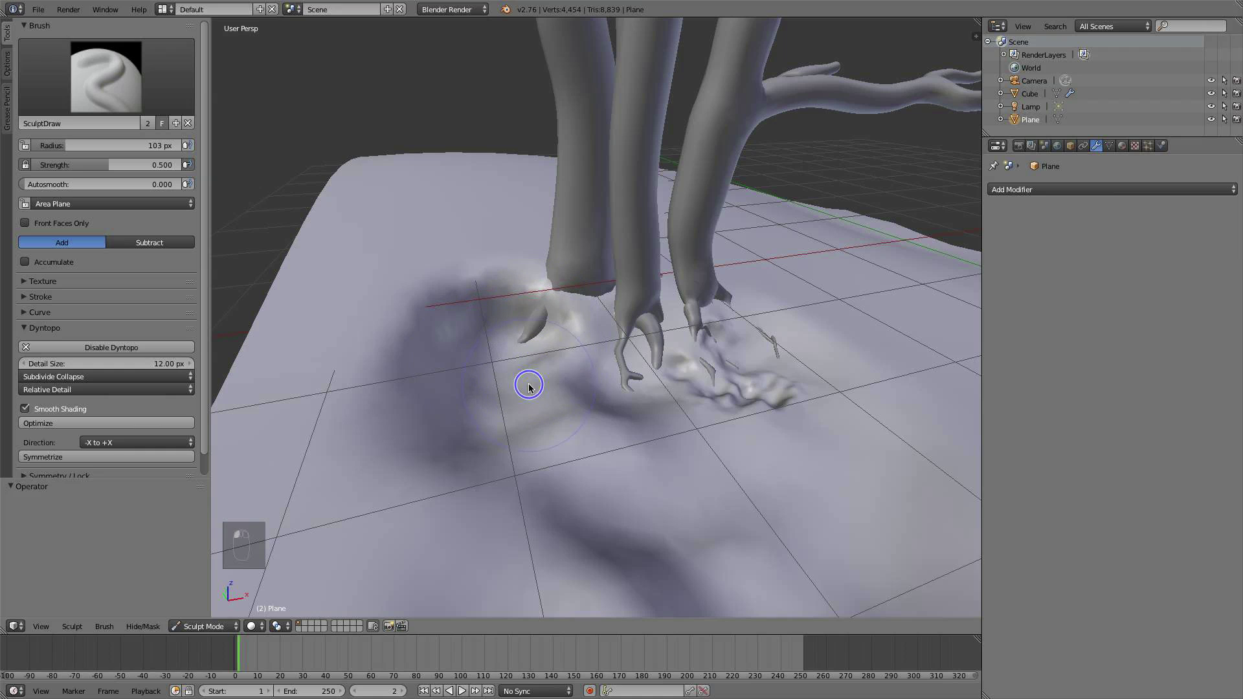
- Carve the ground below the outer trunk to expose its thick root, and shape folds in front of it
{"action": "scroll", "coordinate": [527, 436], "scroll_direction": "up", "scroll_amount": 3}
{"action": "middle_click_drag", "start_coordinate": [530, 438], "coordinate": [543, 361]}
{"action": "left_click_drag", "start_coordinate": [558, 303], "coordinate": [578, 286], "text": "ctrl"}
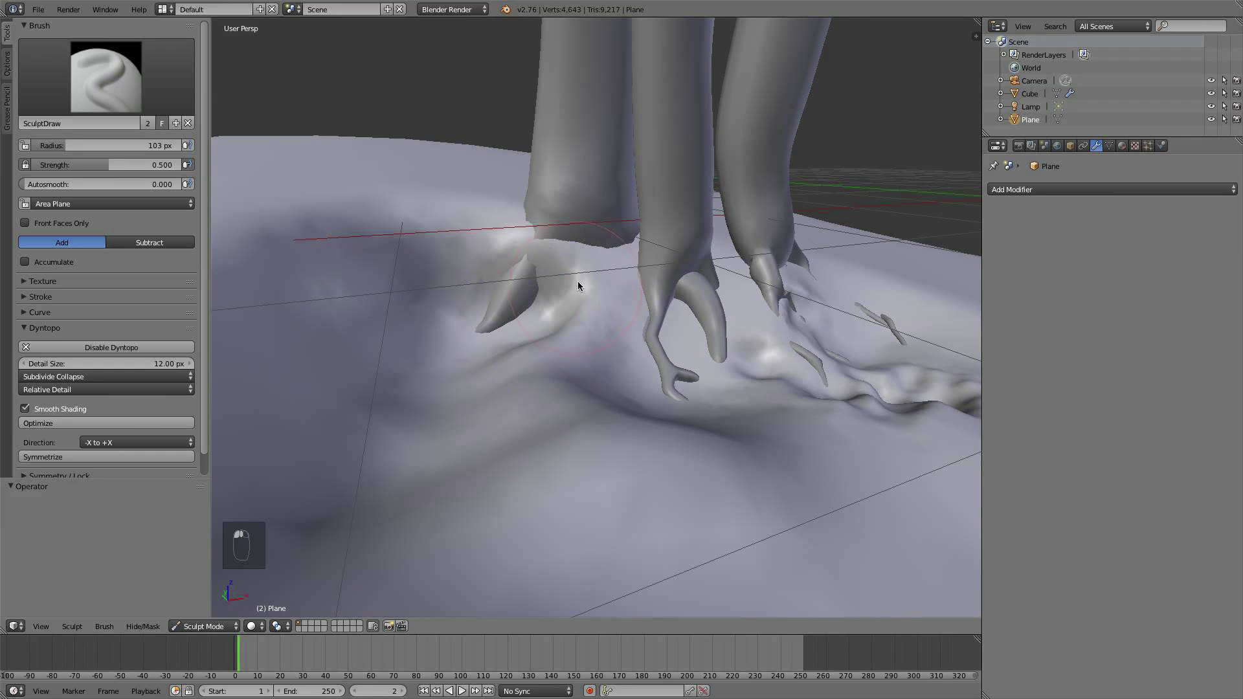
{"action": "left_click_drag", "start_coordinate": [528, 351], "coordinate": [525, 356], "text": "ctrl"}
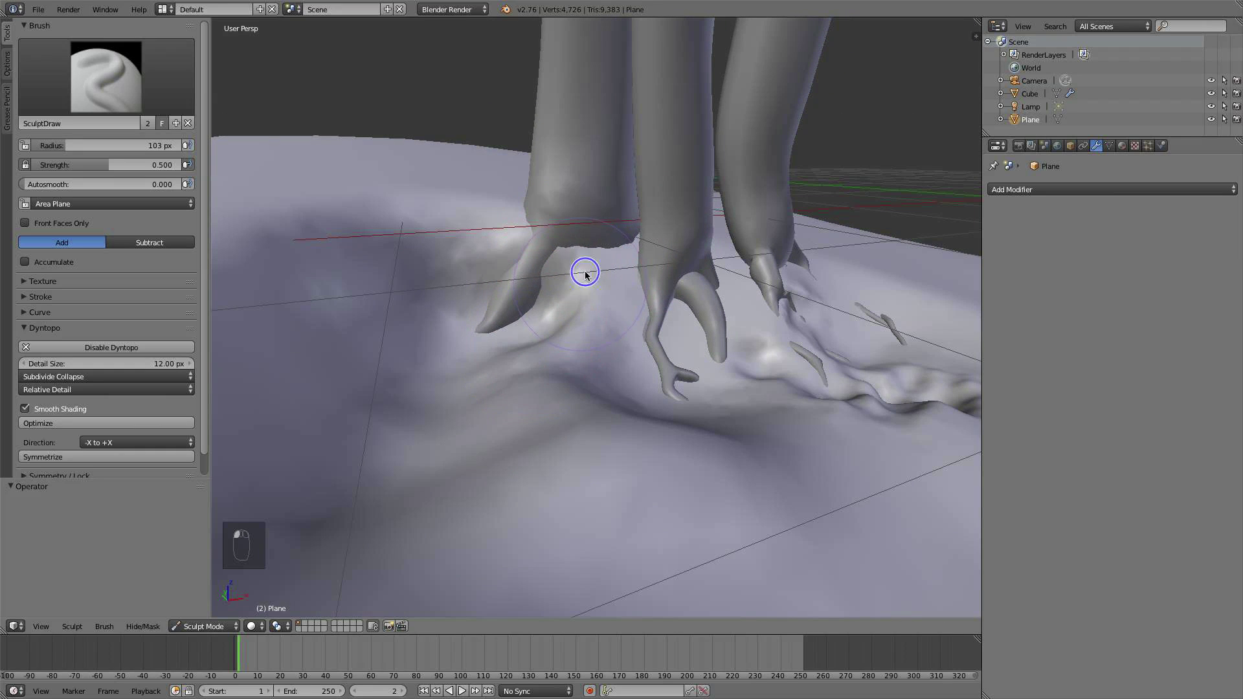
{"action": "left_click_drag", "start_coordinate": [586, 274], "coordinate": [619, 269], "text": "ctrl"}
{"action": "mouse_move", "coordinate": [507, 387]}
{"action": "left_mouse_down", "text": "ctrl"}
{"action": "mouse_move", "coordinate": [539, 361]}
{"action": "mouse_move", "coordinate": [493, 391]}
{"action": "left_mouse_up", "text": "ctrl"}
{"action": "left_click_drag", "start_coordinate": [581, 364], "coordinate": [499, 407], "text": "ctrl"}
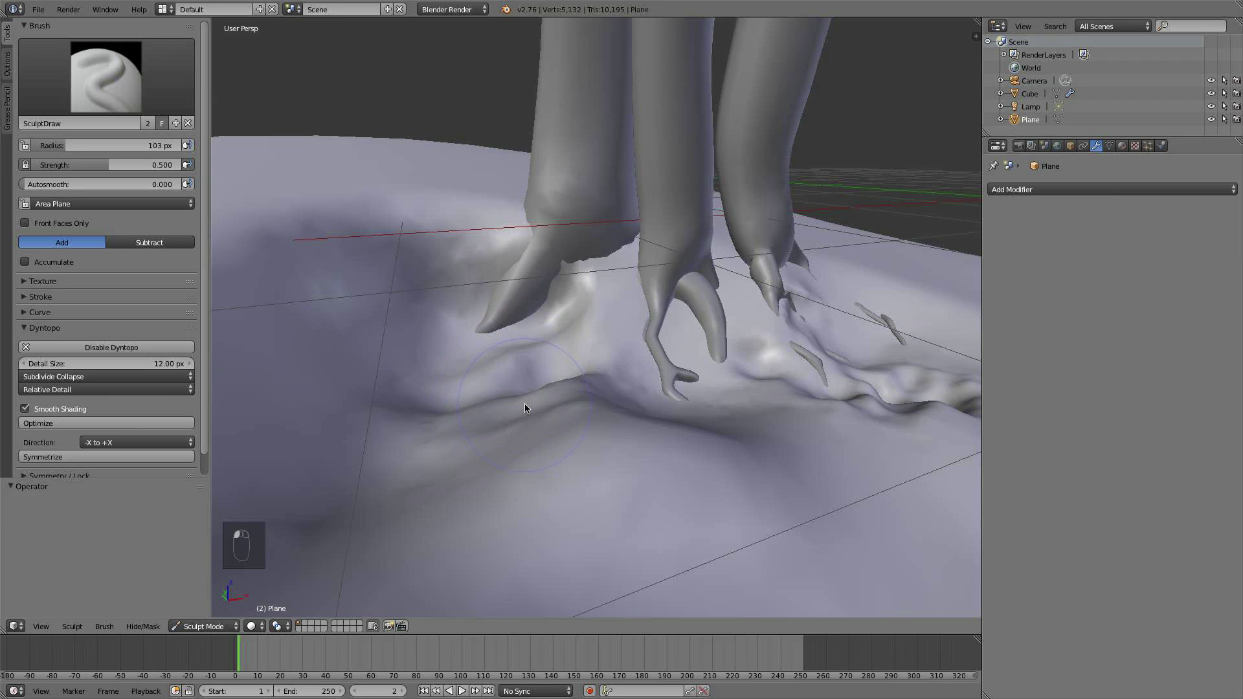
{"action": "mouse_move", "coordinate": [579, 385]}
{"action": "left_mouse_down", "text": "ctrl"}
{"action": "mouse_move", "coordinate": [566, 405]}
{"action": "mouse_move", "coordinate": [585, 422]}
{"action": "left_mouse_up", "text": "ctrl"}
- Carve the open ground in front of the middle trunk and check the surrounding roots in wireframe
{"action": "scroll", "coordinate": [586, 417], "scroll_direction": "down", "scroll_amount": 3}
{"action": "middle_click_drag", "start_coordinate": [585, 417], "coordinate": [522, 445]}
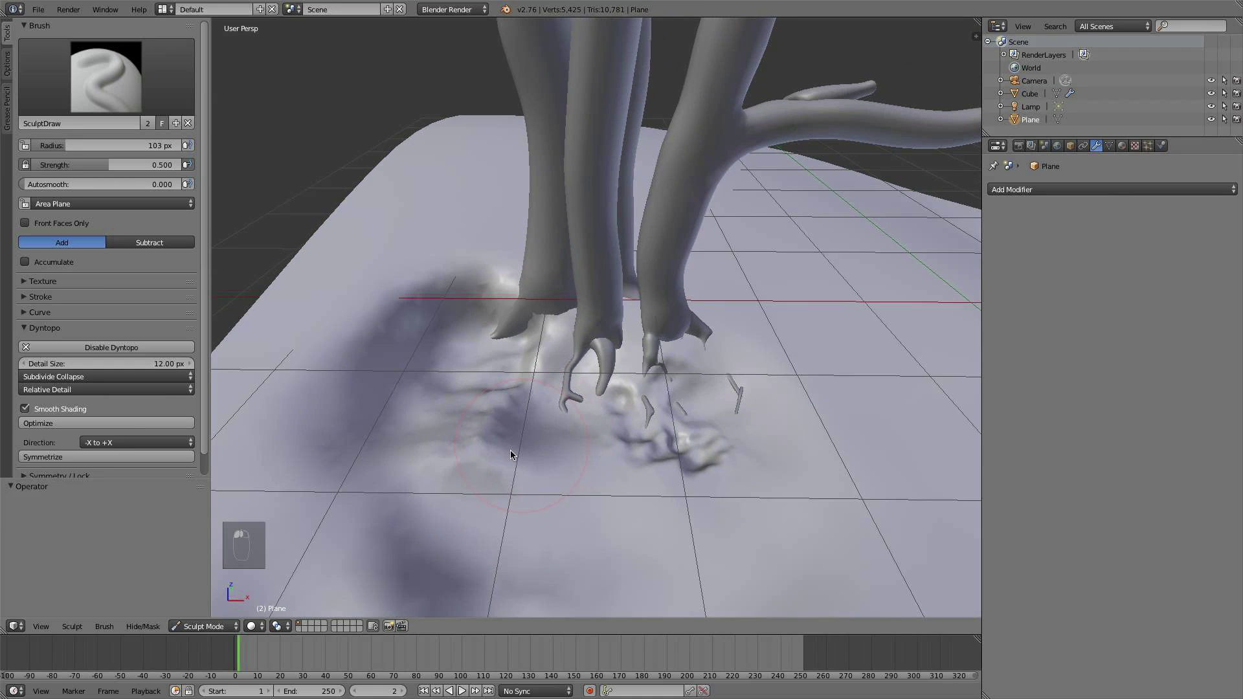
{"action": "mouse_move", "coordinate": [510, 449]}
{"action": "left_mouse_down", "text": "ctrl"}
{"action": "mouse_move", "coordinate": [502, 411]}
{"action": "mouse_move", "coordinate": [478, 442]}
{"action": "mouse_move", "coordinate": [494, 406]}
{"action": "mouse_move", "coordinate": [452, 482]}
{"action": "mouse_move", "coordinate": [551, 484]}
{"action": "left_mouse_up", "text": "ctrl"}
{"action": "middle_click_drag", "start_coordinate": [592, 482], "coordinate": [543, 470]}
{"action": "scroll", "coordinate": [543, 470], "scroll_direction": "up", "scroll_amount": 4}
{"action": "key", "text": "z"}
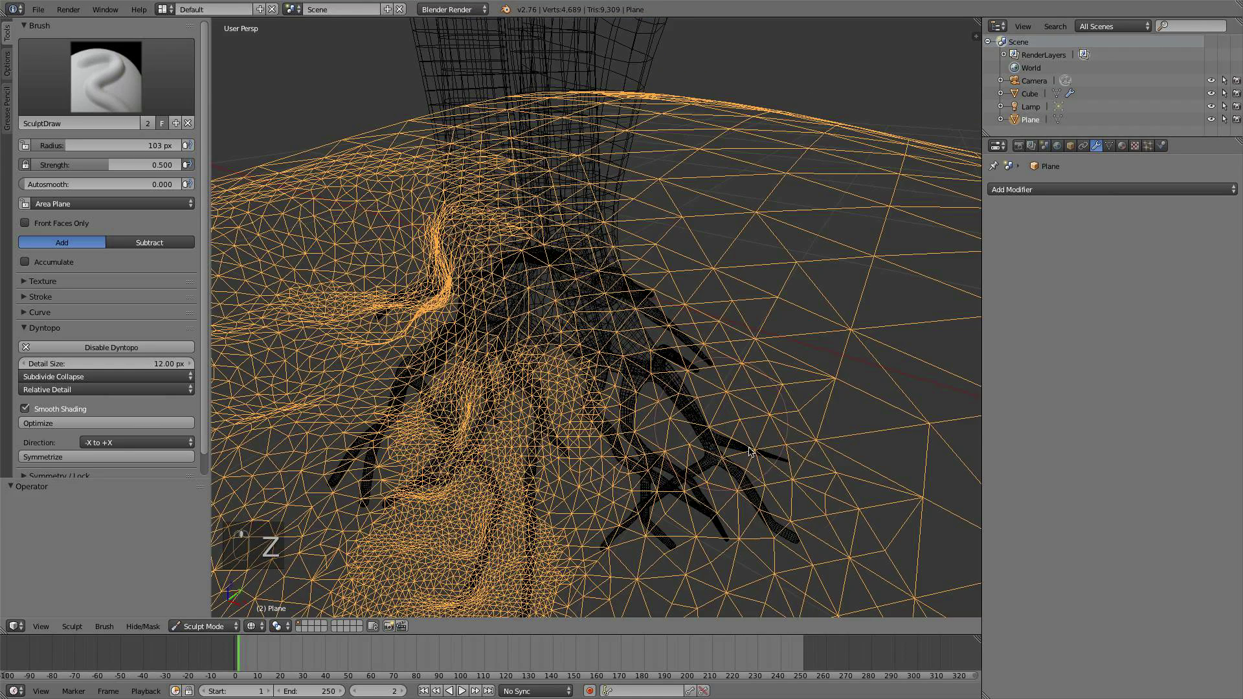
{"action": "key", "text": "z"}
- Lower the ground around the branching side roots of the trunk with the long low branch to uncover them
{"action": "mouse_move", "coordinate": [749, 451]}
{"action": "middle_mouse_down"}
{"action": "mouse_move", "coordinate": [757, 491]}
{"action": "mouse_move", "coordinate": [724, 447]}
{"action": "middle_mouse_up"}
{"action": "scroll", "coordinate": [719, 415], "scroll_direction": "down", "scroll_amount": 4}
{"action": "mouse_move", "coordinate": [697, 345]}
{"action": "left_mouse_down"}
{"action": "mouse_move", "coordinate": [653, 368]}
{"action": "mouse_move", "coordinate": [661, 296]}
{"action": "mouse_move", "coordinate": [696, 347]}
{"action": "left_mouse_up"}
{"action": "middle_click_drag", "start_coordinate": [642, 372], "coordinate": [675, 370]}
{"action": "scroll", "coordinate": [675, 371], "scroll_direction": "up", "scroll_amount": 2}
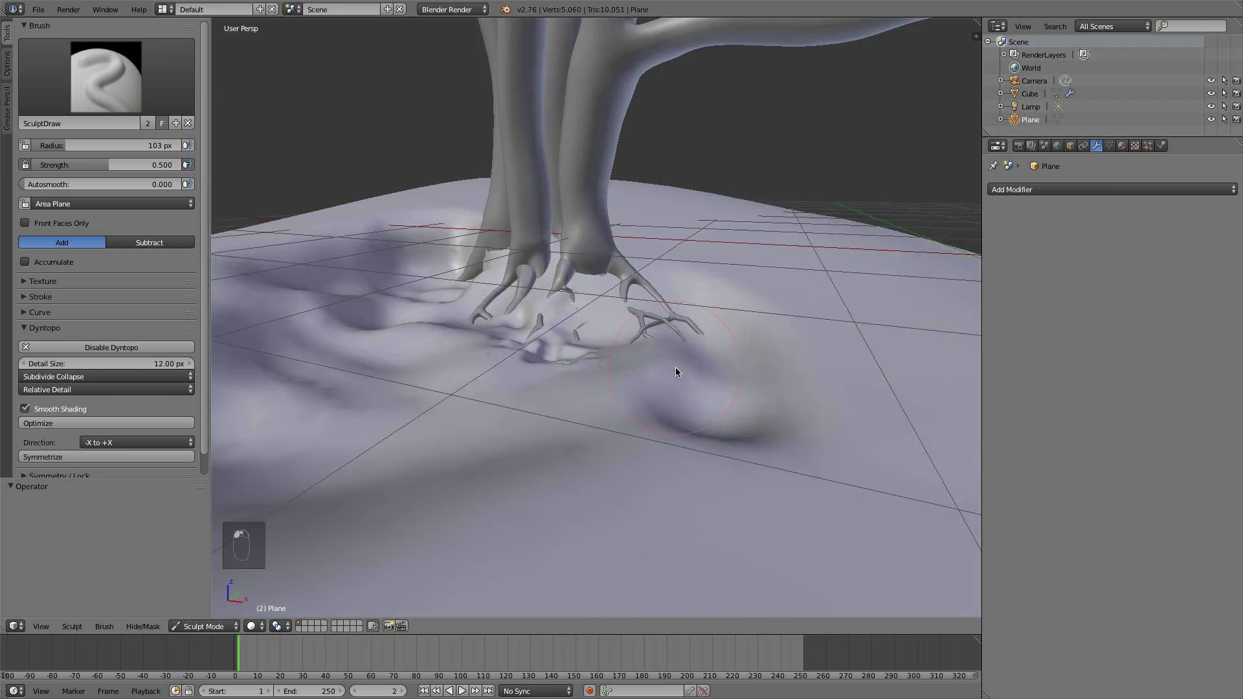
{"action": "scroll", "coordinate": [676, 368], "scroll_direction": "up", "scroll_amount": 2}
{"action": "mouse_move", "coordinate": [737, 381]}
{"action": "left_mouse_down", "text": "ctrl"}
{"action": "mouse_move", "coordinate": [733, 391]}
{"action": "mouse_move", "coordinate": [664, 375]}
{"action": "mouse_move", "coordinate": [700, 384]}
{"action": "mouse_move", "coordinate": [526, 415]}
{"action": "mouse_move", "coordinate": [577, 388]}
{"action": "mouse_move", "coordinate": [603, 419]}
{"action": "mouse_move", "coordinate": [602, 309]}
{"action": "left_mouse_up", "text": "ctrl"}
{"action": "scroll", "coordinate": [688, 386], "scroll_direction": "up", "scroll_amount": 7}
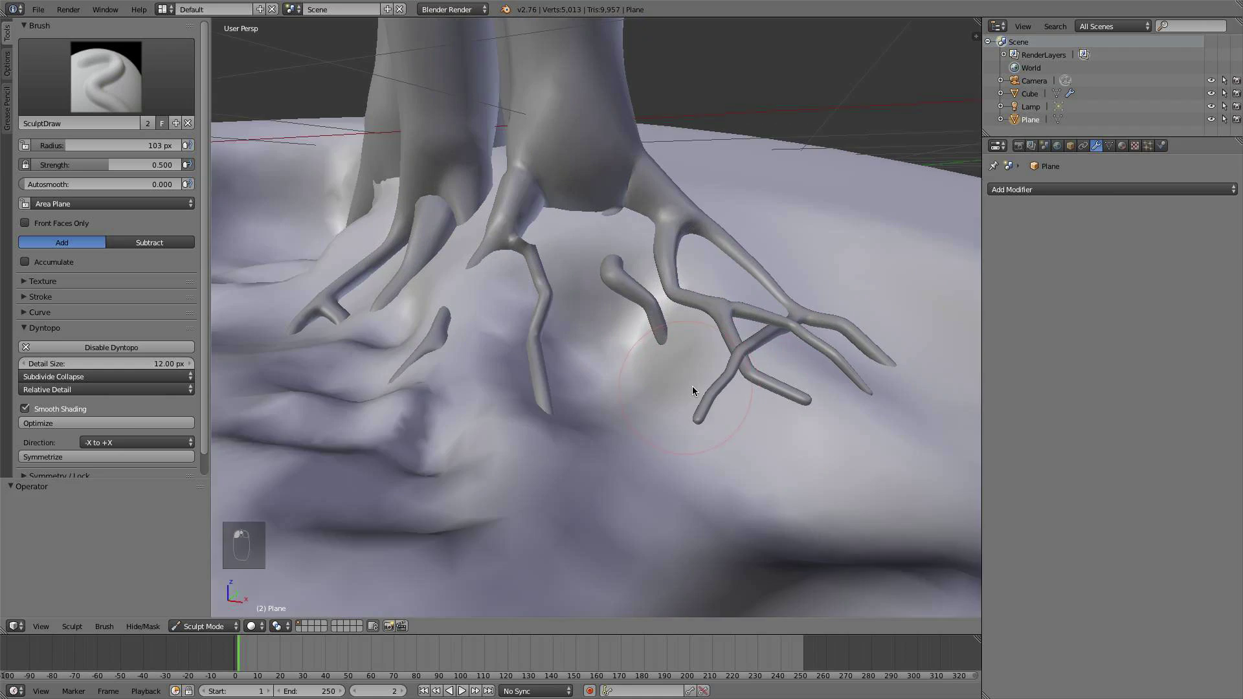
- Carve deep hollows between and beneath the exposed roots of the trunk with the long low branch
{"action": "mouse_move", "coordinate": [586, 230]}
{"action": "left_mouse_down", "text": "ctrl"}
{"action": "mouse_move", "coordinate": [602, 182]}
{"action": "mouse_move", "coordinate": [586, 185]}
{"action": "mouse_move", "coordinate": [561, 248]}
{"action": "mouse_move", "coordinate": [561, 423]}
{"action": "mouse_move", "coordinate": [525, 501]}
{"action": "left_mouse_up", "text": "ctrl"}
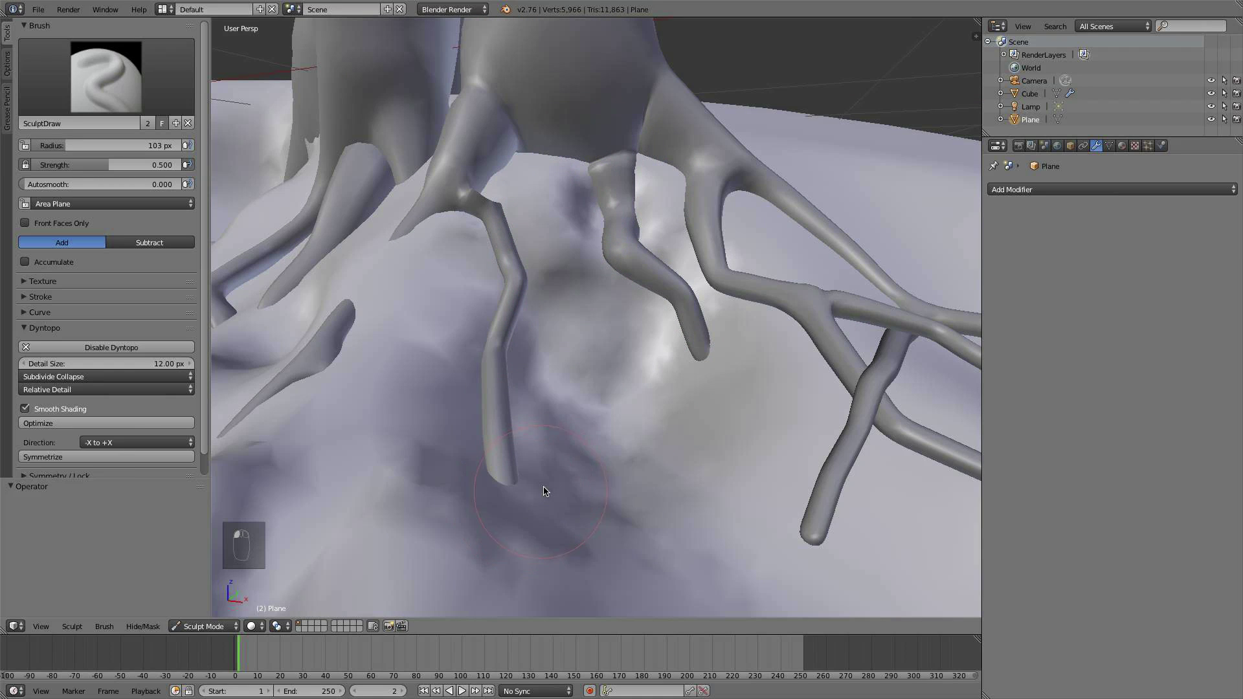
{"action": "left_click_drag", "start_coordinate": [512, 456], "coordinate": [516, 411]}
{"action": "middle_click_drag", "start_coordinate": [677, 402], "coordinate": [616, 372]}
{"action": "left_click_drag", "start_coordinate": [616, 389], "coordinate": [419, 408]}
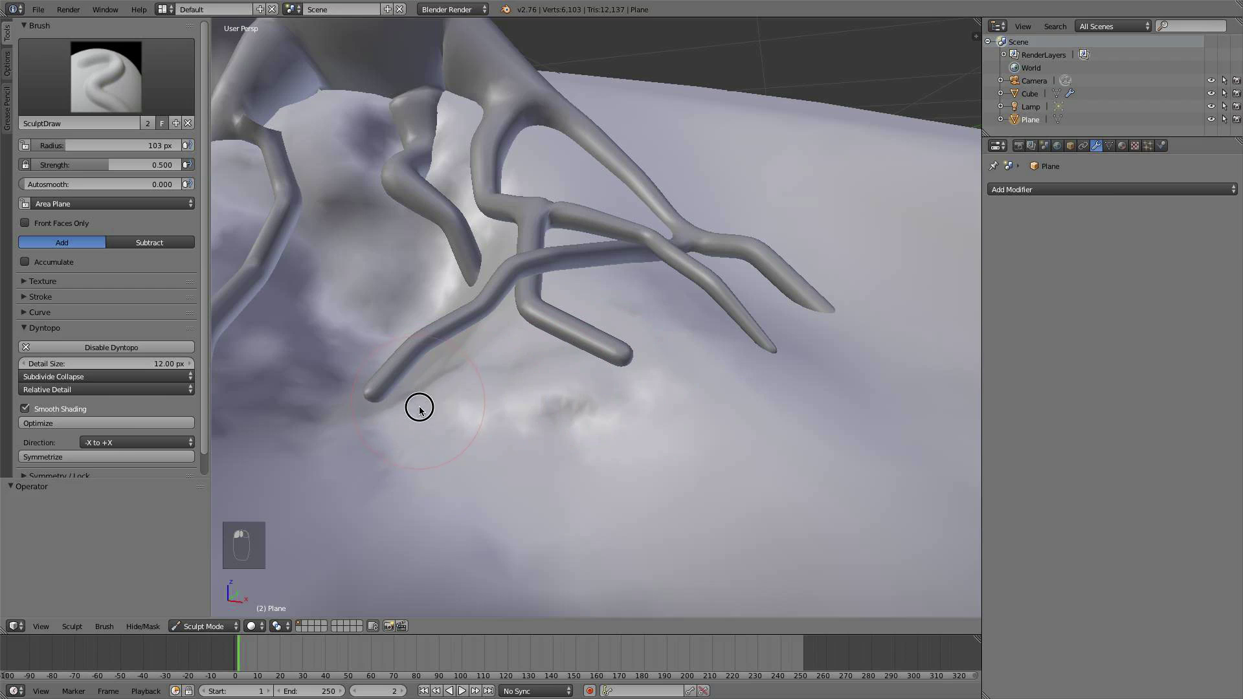
- Sculpt a small pit and blend the ground just beyond the tips of the branching roots
{"action": "scroll", "coordinate": [464, 407], "scroll_direction": "down", "scroll_amount": 6}
{"action": "mouse_move", "coordinate": [542, 358]}
{"action": "left_mouse_down"}
{"action": "mouse_move", "coordinate": [600, 375]}
{"action": "mouse_move", "coordinate": [396, 364]}
{"action": "mouse_move", "coordinate": [521, 339]}
{"action": "mouse_move", "coordinate": [425, 363]}
{"action": "mouse_move", "coordinate": [635, 352]}
{"action": "mouse_move", "coordinate": [704, 420]}
{"action": "mouse_move", "coordinate": [685, 408]}
{"action": "mouse_move", "coordinate": [624, 216]}
{"action": "mouse_move", "coordinate": [731, 289]}
{"action": "mouse_move", "coordinate": [738, 266]}
{"action": "mouse_move", "coordinate": [592, 383]}
{"action": "mouse_move", "coordinate": [569, 338]}
{"action": "left_mouse_up"}
{"action": "scroll", "coordinate": [565, 366], "scroll_direction": "up", "scroll_amount": 10}
{"action": "scroll", "coordinate": [530, 398], "scroll_direction": "down", "scroll_amount": 10}
{"action": "scroll", "coordinate": [585, 377], "scroll_direction": "up", "scroll_amount": 6}
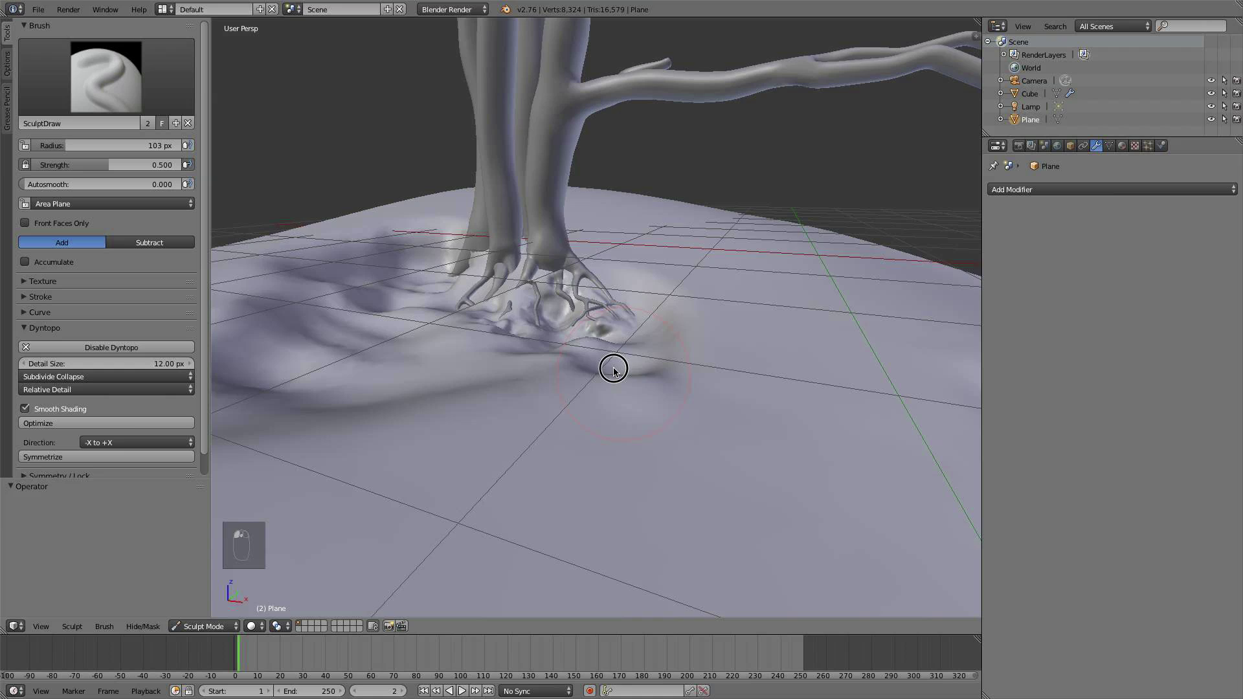
{"action": "left_click_drag", "start_coordinate": [613, 368], "coordinate": [623, 374]}
{"action": "scroll", "coordinate": [651, 378], "scroll_direction": "up", "scroll_amount": 4}
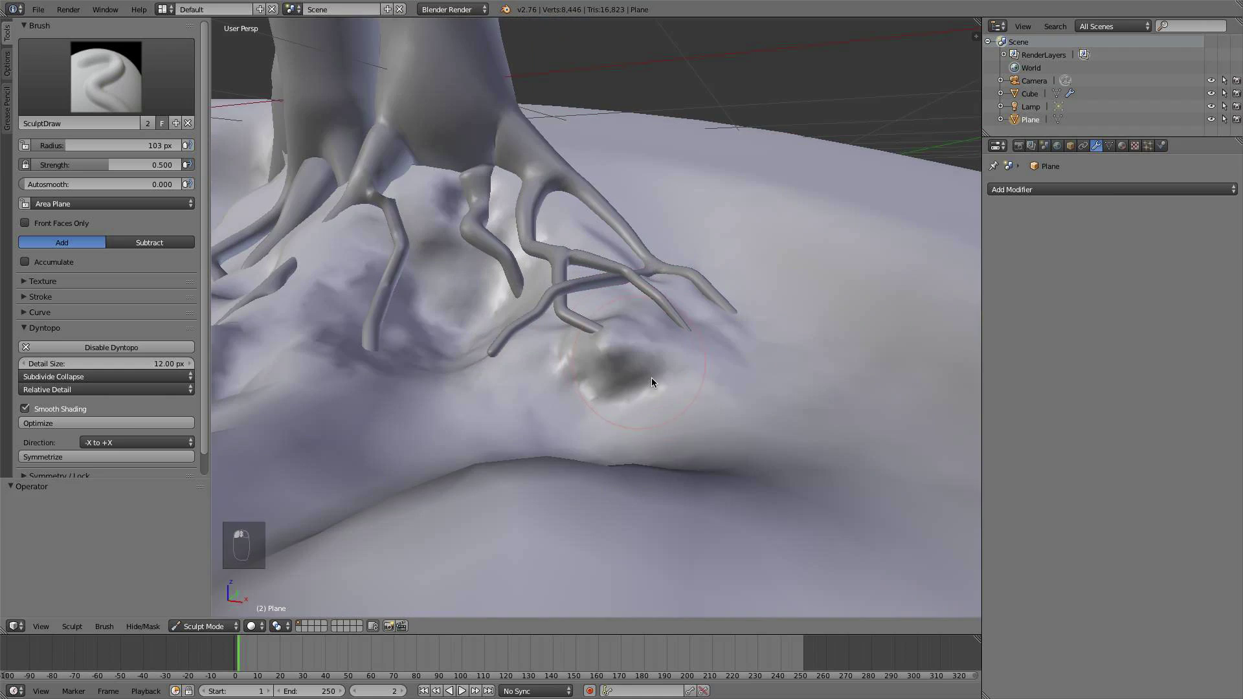
- Shape uneven ridges and bumps on the slope around and beyond the branching root tips
{"action": "mouse_move", "coordinate": [651, 378]}
{"action": "middle_mouse_down"}
{"action": "mouse_move", "coordinate": [716, 375]}
{"action": "mouse_move", "coordinate": [696, 368]}
{"action": "middle_mouse_up"}
{"action": "scroll", "coordinate": [710, 370], "scroll_direction": "up", "scroll_amount": 5}
{"action": "mouse_move", "coordinate": [641, 324]}
{"action": "left_mouse_down"}
{"action": "mouse_move", "coordinate": [577, 324]}
{"action": "mouse_move", "coordinate": [538, 298]}
{"action": "mouse_move", "coordinate": [635, 316]}
{"action": "mouse_move", "coordinate": [574, 360]}
{"action": "mouse_move", "coordinate": [733, 349]}
{"action": "mouse_move", "coordinate": [799, 330]}
{"action": "mouse_move", "coordinate": [780, 386]}
{"action": "left_mouse_up"}
{"action": "scroll", "coordinate": [588, 300], "scroll_direction": "down", "scroll_amount": 8}
{"action": "scroll", "coordinate": [600, 325], "scroll_direction": "up", "scroll_amount": 5}
{"action": "mouse_move", "coordinate": [654, 435]}
{"action": "left_mouse_down"}
{"action": "mouse_move", "coordinate": [894, 394]}
{"action": "mouse_move", "coordinate": [951, 406]}
{"action": "left_mouse_up"}
{"action": "mouse_move", "coordinate": [719, 357]}
{"action": "left_mouse_down"}
{"action": "mouse_move", "coordinate": [626, 347]}
{"action": "mouse_move", "coordinate": [747, 337]}
{"action": "mouse_move", "coordinate": [844, 403]}
{"action": "mouse_move", "coordinate": [783, 447]}
{"action": "mouse_move", "coordinate": [764, 391]}
{"action": "mouse_move", "coordinate": [898, 343]}
{"action": "mouse_move", "coordinate": [918, 351]}
{"action": "left_mouse_up"}
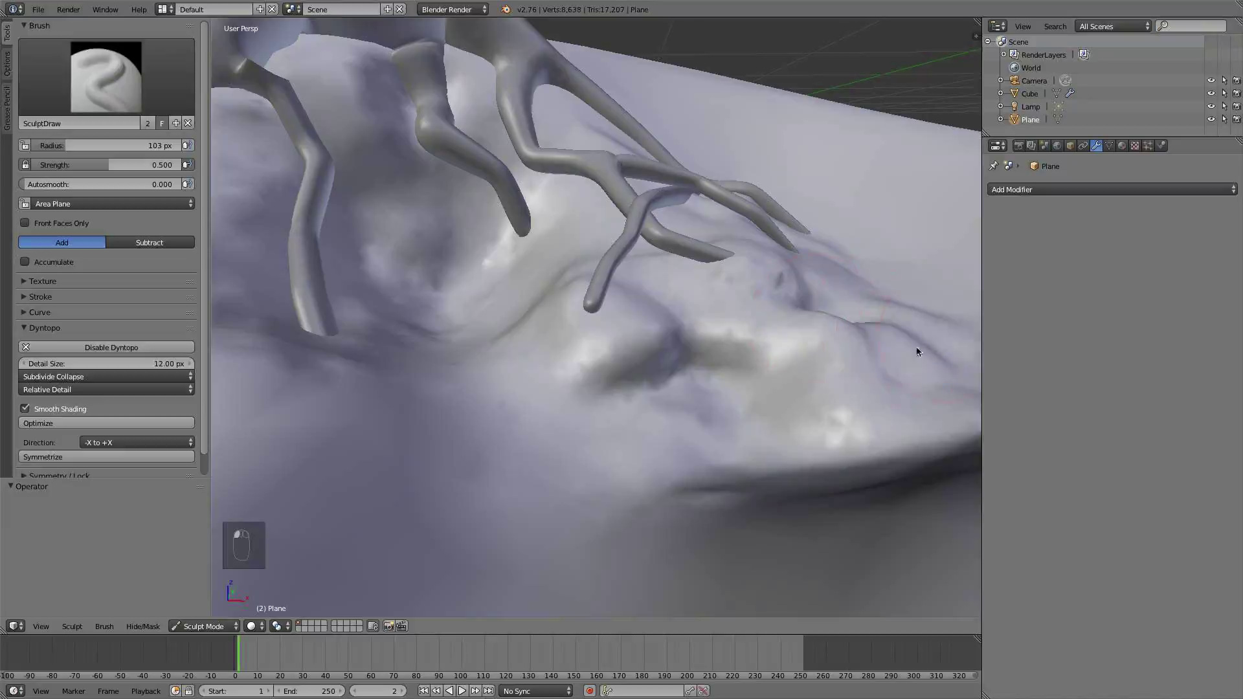
{"action": "mouse_move", "coordinate": [586, 254]}
{"action": "left_mouse_down"}
{"action": "mouse_move", "coordinate": [511, 196]}
{"action": "mouse_move", "coordinate": [503, 214]}
{"action": "left_mouse_up"}
- Check the roots in wireframe, then sculpt ridges and hollows into the flat ground behind the trunks
{"action": "key", "text": "z"}
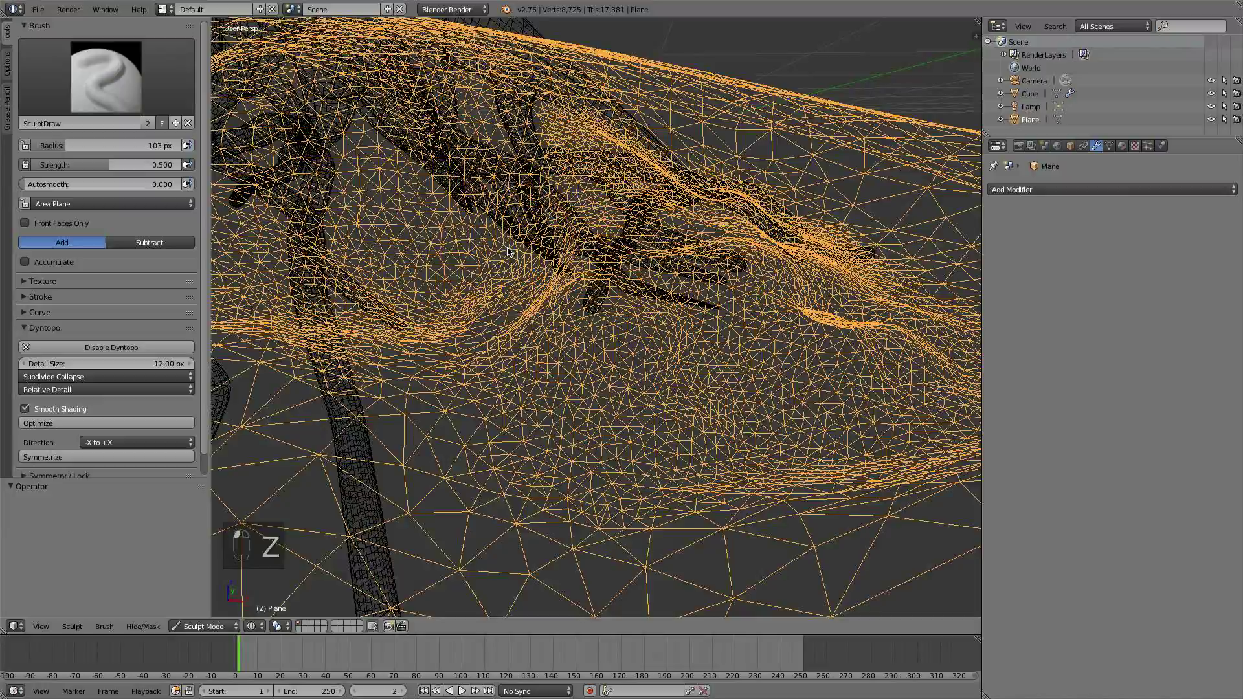
{"action": "mouse_move", "coordinate": [549, 264]}
{"action": "middle_mouse_down"}
{"action": "mouse_move", "coordinate": [532, 279]}
{"action": "mouse_move", "coordinate": [550, 372]}
{"action": "mouse_move", "coordinate": [433, 308]}
{"action": "mouse_move", "coordinate": [400, 377]}
{"action": "mouse_move", "coordinate": [409, 389]}
{"action": "mouse_move", "coordinate": [625, 258]}
{"action": "middle_mouse_up"}
{"action": "key", "text": "z"}
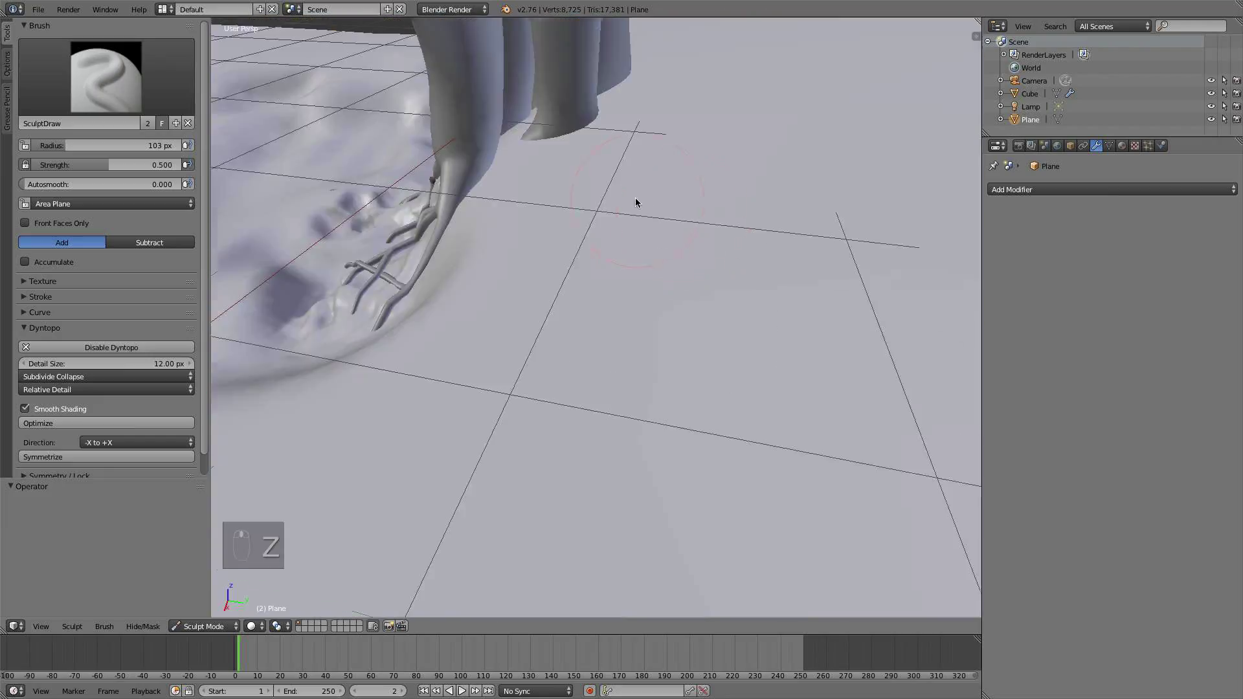
{"action": "scroll", "coordinate": [633, 195], "scroll_direction": "down", "scroll_amount": 2}
{"action": "mouse_move", "coordinate": [679, 224]}
{"action": "left_mouse_down"}
{"action": "mouse_move", "coordinate": [688, 229]}
{"action": "mouse_move", "coordinate": [641, 242]}
{"action": "mouse_move", "coordinate": [730, 222]}
{"action": "mouse_move", "coordinate": [572, 311]}
{"action": "mouse_move", "coordinate": [513, 297]}
{"action": "mouse_move", "coordinate": [635, 246]}
{"action": "mouse_move", "coordinate": [586, 234]}
{"action": "mouse_move", "coordinate": [586, 219]}
{"action": "mouse_move", "coordinate": [637, 174]}
{"action": "mouse_move", "coordinate": [674, 255]}
{"action": "mouse_move", "coordinate": [628, 364]}
{"action": "mouse_move", "coordinate": [703, 340]}
{"action": "mouse_move", "coordinate": [691, 169]}
{"action": "mouse_move", "coordinate": [616, 311]}
{"action": "mouse_move", "coordinate": [647, 283]}
{"action": "mouse_move", "coordinate": [580, 279]}
{"action": "mouse_move", "coordinate": [555, 259]}
{"action": "mouse_move", "coordinate": [563, 211]}
{"action": "mouse_move", "coordinate": [508, 245]}
{"action": "left_mouse_up"}
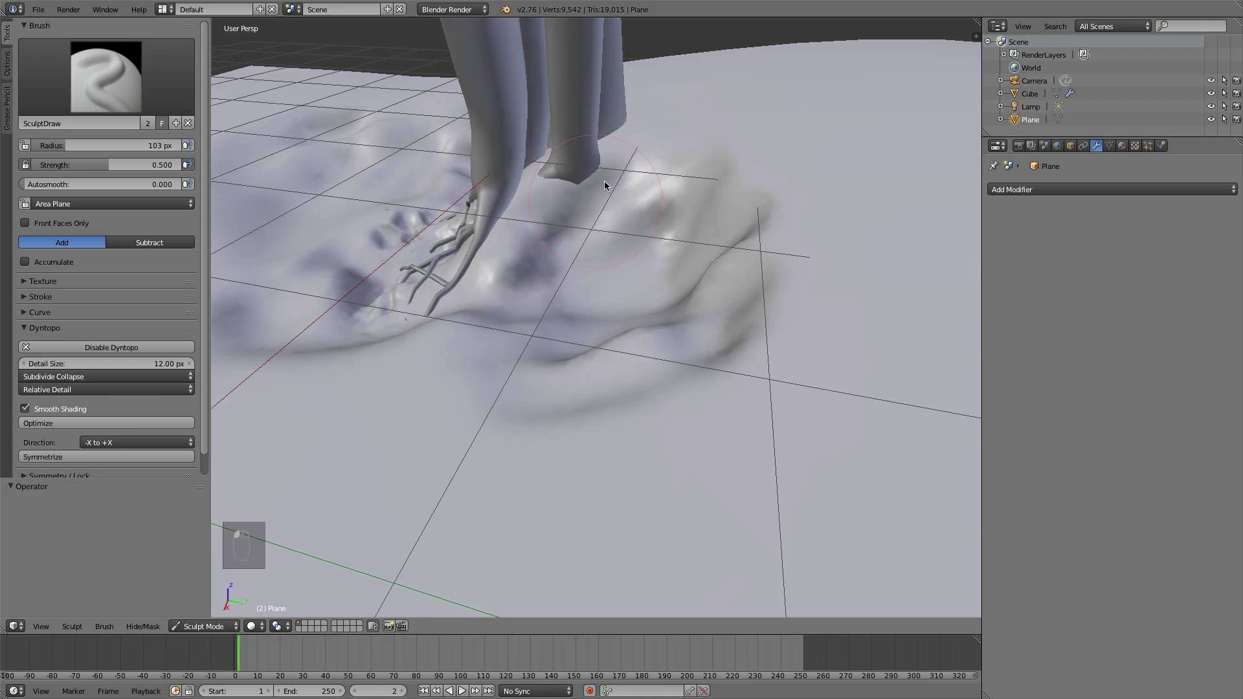
{"action": "mouse_move", "coordinate": [605, 186]}
{"action": "left_mouse_down"}
{"action": "mouse_move", "coordinate": [674, 197]}
{"action": "mouse_move", "coordinate": [646, 222]}
{"action": "mouse_move", "coordinate": [658, 233]}
{"action": "mouse_move", "coordinate": [718, 185]}
{"action": "left_mouse_up"}
- Spread broad, uneven hollows and rises over the wider ground surrounding the trunks
{"action": "mouse_move", "coordinate": [709, 228]}
{"action": "middle_mouse_down"}
{"action": "mouse_move", "coordinate": [755, 233]}
{"action": "mouse_move", "coordinate": [808, 208]}
{"action": "mouse_move", "coordinate": [762, 231]}
{"action": "mouse_move", "coordinate": [701, 228]}
{"action": "mouse_move", "coordinate": [691, 298]}
{"action": "middle_mouse_up"}
{"action": "left_click_drag", "start_coordinate": [680, 242], "coordinate": [664, 307], "text": "ctrl"}
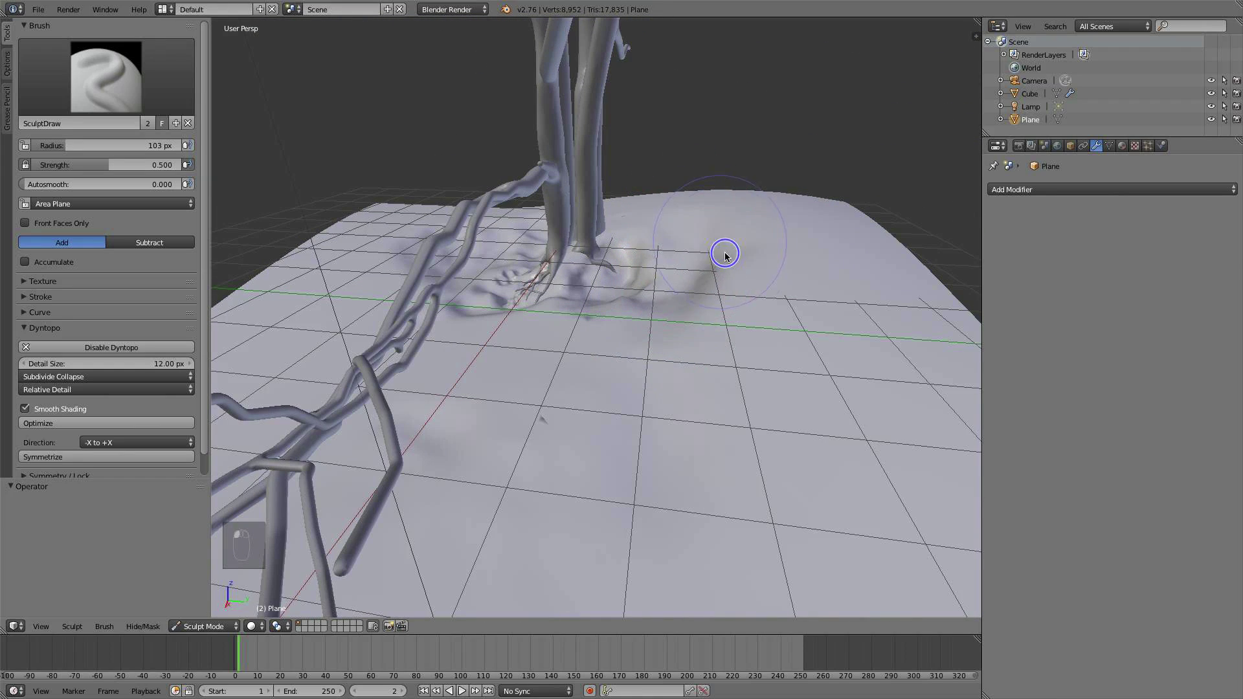
{"action": "mouse_move", "coordinate": [725, 255]}
{"action": "left_mouse_down", "text": "ctrl"}
{"action": "mouse_move", "coordinate": [680, 272]}
{"action": "mouse_move", "coordinate": [594, 344]}
{"action": "mouse_move", "coordinate": [627, 322]}
{"action": "mouse_move", "coordinate": [583, 316]}
{"action": "mouse_move", "coordinate": [615, 319]}
{"action": "left_mouse_up", "text": "ctrl"}
{"action": "scroll", "coordinate": [713, 336], "scroll_direction": "up", "scroll_amount": 4}
{"action": "mouse_move", "coordinate": [619, 337]}
{"action": "middle_mouse_down"}
{"action": "mouse_move", "coordinate": [713, 336]}
{"action": "mouse_move", "coordinate": [634, 335]}
{"action": "middle_mouse_up"}
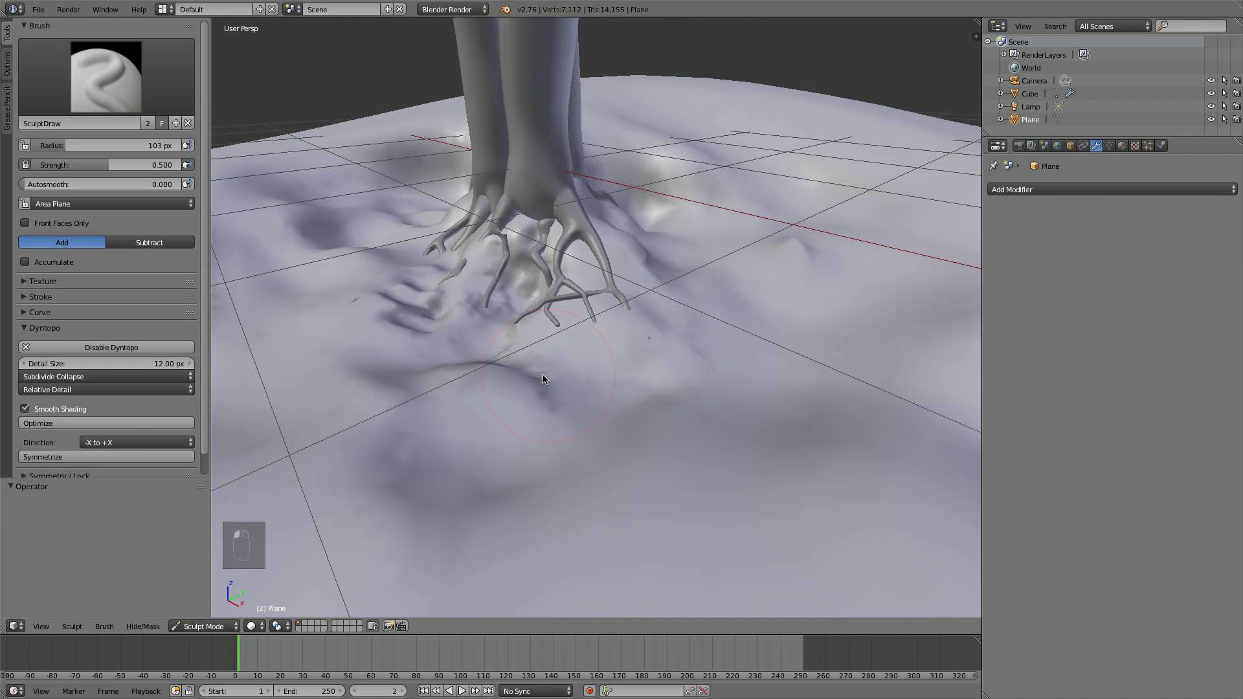
- Carve the ground in front of the outer and middle trunks, using wireframe to locate the buried roots
{"action": "middle_click_drag", "start_coordinate": [544, 380], "coordinate": [673, 381]}
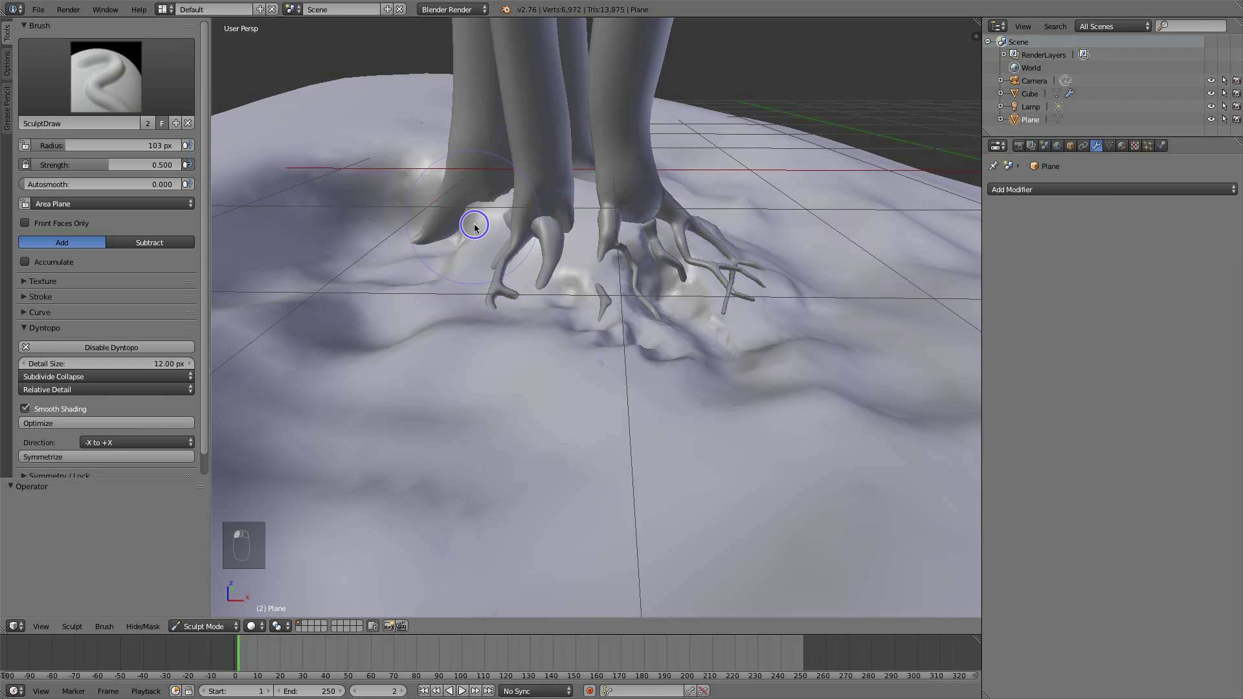
{"action": "middle_click_drag", "start_coordinate": [457, 247], "coordinate": [489, 248]}
{"action": "left_click_drag", "start_coordinate": [415, 266], "coordinate": [407, 271], "text": "ctrl"}
{"action": "key", "text": "z"}
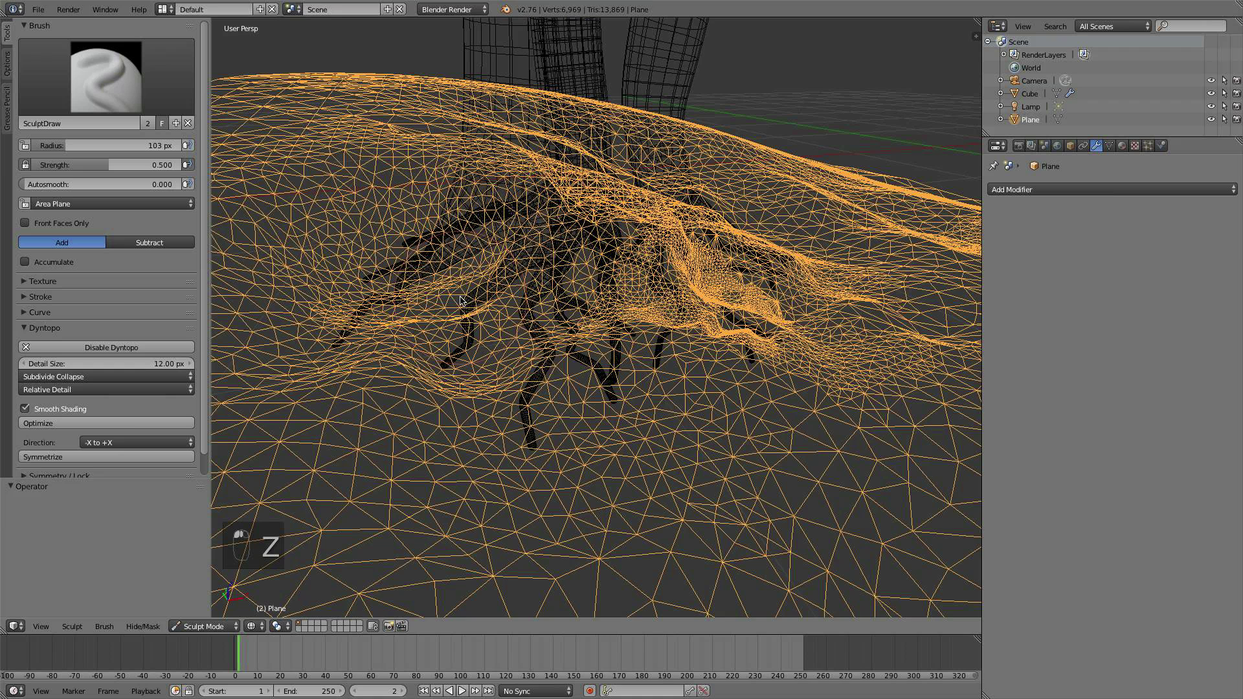
{"action": "key", "text": "z"}
{"action": "left_click_drag", "start_coordinate": [522, 329], "coordinate": [477, 363], "text": "ctrl"}
{"action": "mouse_move", "coordinate": [601, 408]}
{"action": "left_mouse_down", "text": "ctrl"}
{"action": "mouse_move", "coordinate": [564, 421]}
{"action": "mouse_move", "coordinate": [487, 415]}
{"action": "mouse_move", "coordinate": [582, 388]}
{"action": "mouse_move", "coordinate": [574, 367]}
{"action": "left_mouse_up", "text": "ctrl"}
- Sculpt curved ridges in front of the middle trunk and carve around its forked roots to expose them
{"action": "mouse_move", "coordinate": [629, 403]}
{"action": "left_mouse_down"}
{"action": "mouse_move", "coordinate": [458, 413]}
{"action": "mouse_move", "coordinate": [615, 440]}
{"action": "mouse_move", "coordinate": [460, 463]}
{"action": "left_mouse_up"}
{"action": "left_click_drag", "start_coordinate": [530, 429], "coordinate": [615, 437]}
{"action": "mouse_move", "coordinate": [395, 392]}
{"action": "left_mouse_down"}
{"action": "mouse_move", "coordinate": [360, 397]}
{"action": "mouse_move", "coordinate": [399, 372]}
{"action": "mouse_move", "coordinate": [482, 394]}
{"action": "left_mouse_up"}
{"action": "mouse_move", "coordinate": [534, 339]}
{"action": "left_mouse_down"}
{"action": "mouse_move", "coordinate": [605, 393]}
{"action": "mouse_move", "coordinate": [591, 366]}
{"action": "mouse_move", "coordinate": [613, 363]}
{"action": "mouse_move", "coordinate": [570, 349]}
{"action": "left_mouse_up"}
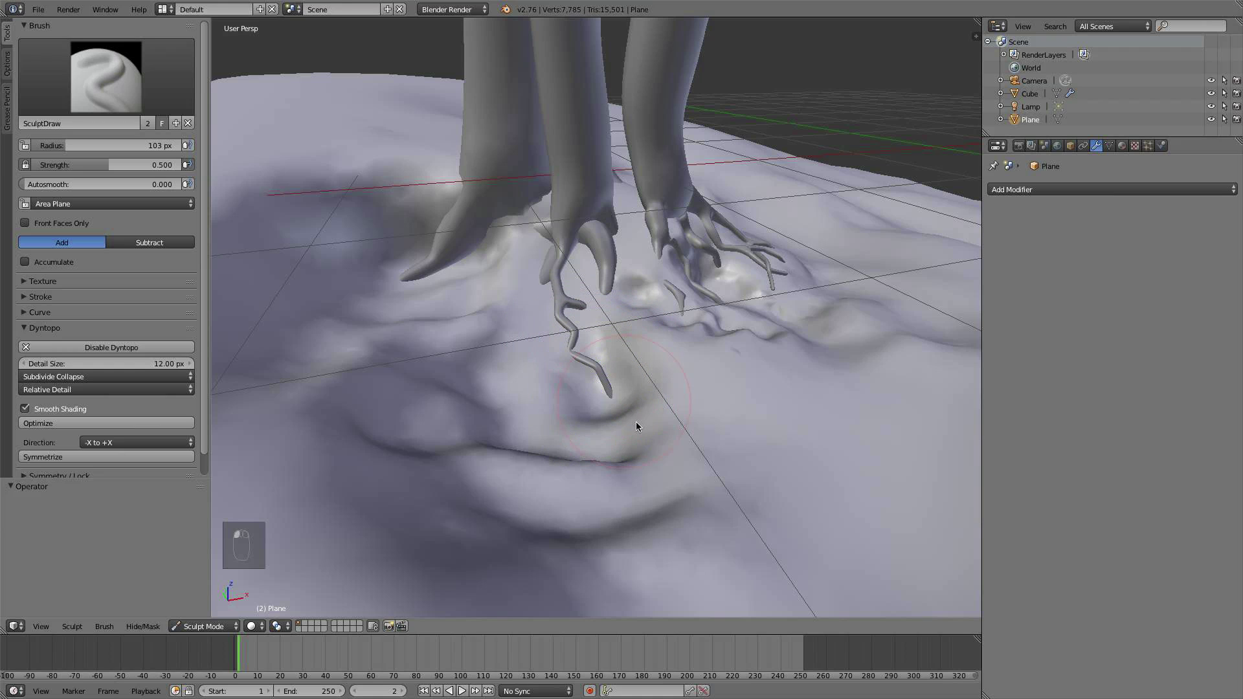
{"action": "mouse_move", "coordinate": [631, 337]}
{"action": "left_mouse_down", "text": "ctrl"}
{"action": "mouse_move", "coordinate": [641, 355]}
{"action": "mouse_move", "coordinate": [624, 328]}
{"action": "mouse_move", "coordinate": [668, 382]}
{"action": "left_mouse_up", "text": "ctrl"}
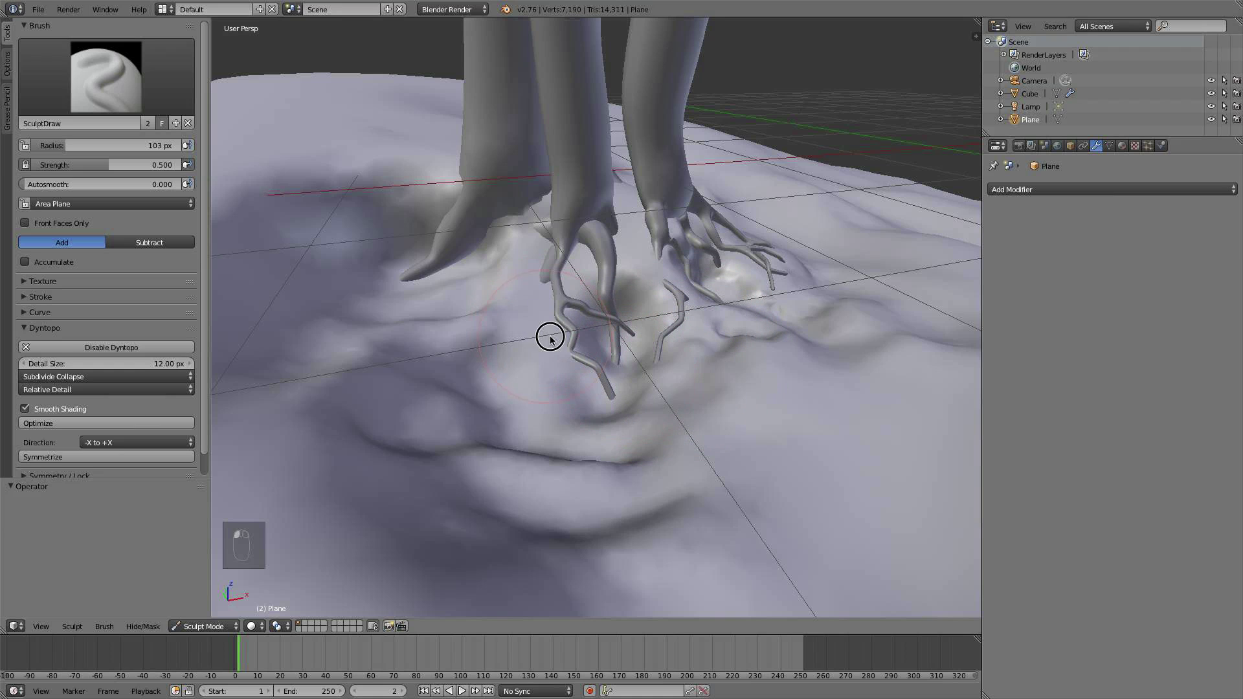
{"action": "left_click_drag", "start_coordinate": [491, 323], "coordinate": [453, 346], "text": "ctrl"}
- Carve out the ground under the outer trunk to expose several of its spreading roots
{"action": "mouse_move", "coordinate": [453, 346]}
{"action": "middle_mouse_down"}
{"action": "mouse_move", "coordinate": [405, 315]}
{"action": "mouse_move", "coordinate": [494, 318]}
{"action": "middle_mouse_up"}
{"action": "mouse_move", "coordinate": [421, 278]}
{"action": "left_mouse_down", "text": "ctrl"}
{"action": "mouse_move", "coordinate": [376, 285]}
{"action": "mouse_move", "coordinate": [397, 286]}
{"action": "mouse_move", "coordinate": [422, 259]}
{"action": "mouse_move", "coordinate": [407, 241]}
{"action": "mouse_move", "coordinate": [398, 254]}
{"action": "left_mouse_up", "text": "ctrl"}
{"action": "mouse_move", "coordinate": [474, 344]}
{"action": "left_mouse_down", "text": "ctrl"}
{"action": "mouse_move", "coordinate": [428, 343]}
{"action": "mouse_move", "coordinate": [490, 369]}
{"action": "left_mouse_up", "text": "ctrl"}
{"action": "left_click_drag", "start_coordinate": [516, 316], "coordinate": [534, 292], "text": "ctrl"}
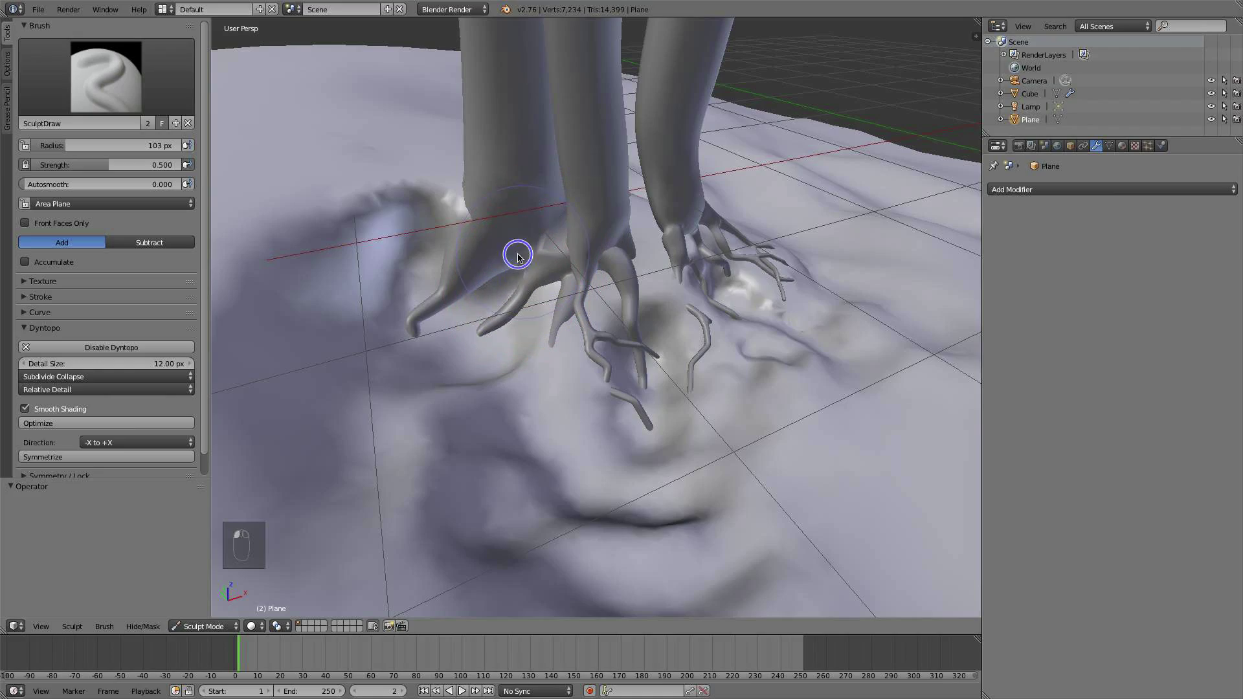
{"action": "left_click_drag", "start_coordinate": [452, 299], "coordinate": [427, 302], "text": "ctrl"}
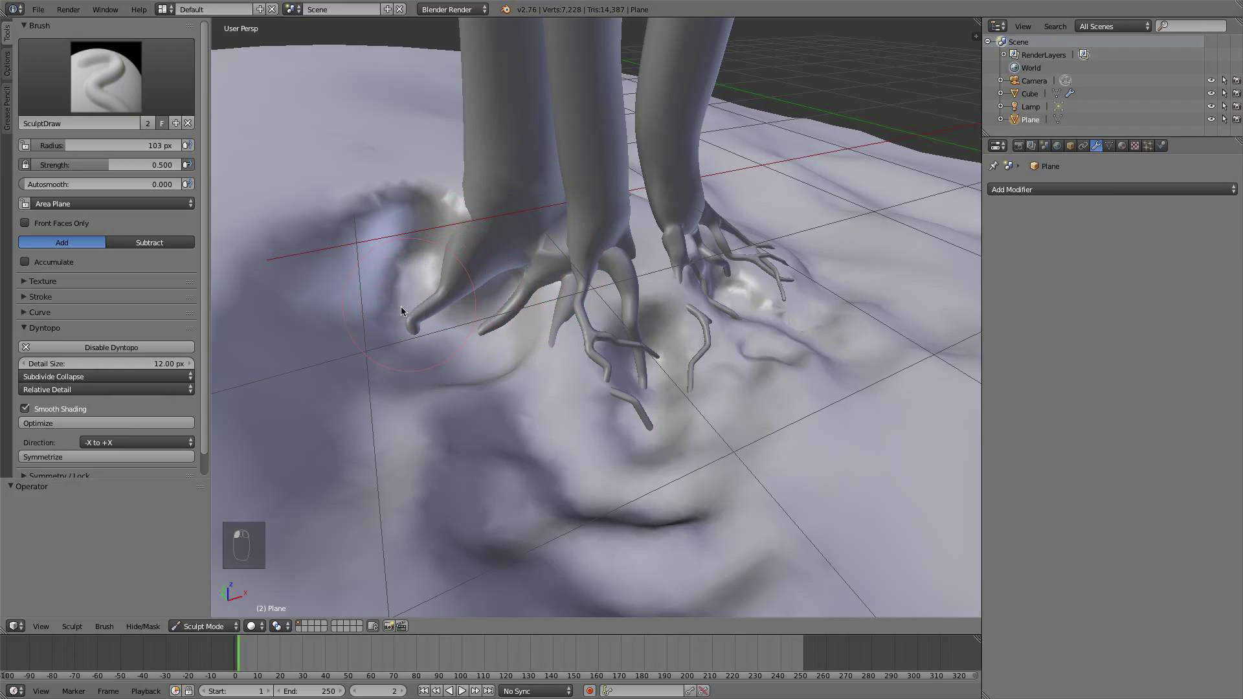
- Check the roots in wireframe, then uncover more middle-trunk roots and shape a ridge in front of them
{"action": "key", "text": "z"}
{"action": "mouse_move", "coordinate": [412, 366]}
{"action": "middle_mouse_down"}
{"action": "mouse_move", "coordinate": [387, 328]}
{"action": "mouse_move", "coordinate": [419, 389]}
{"action": "middle_mouse_up"}
{"action": "key", "text": "z"}
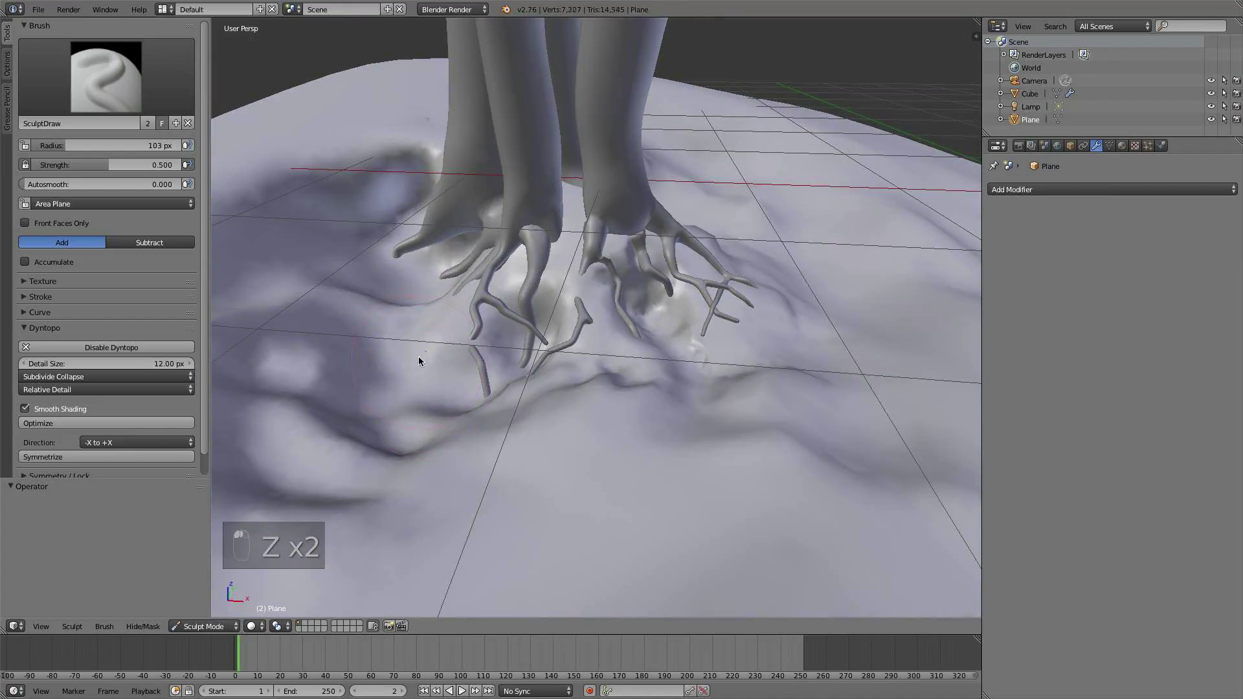
{"action": "left_click_drag", "start_coordinate": [419, 357], "coordinate": [426, 352]}
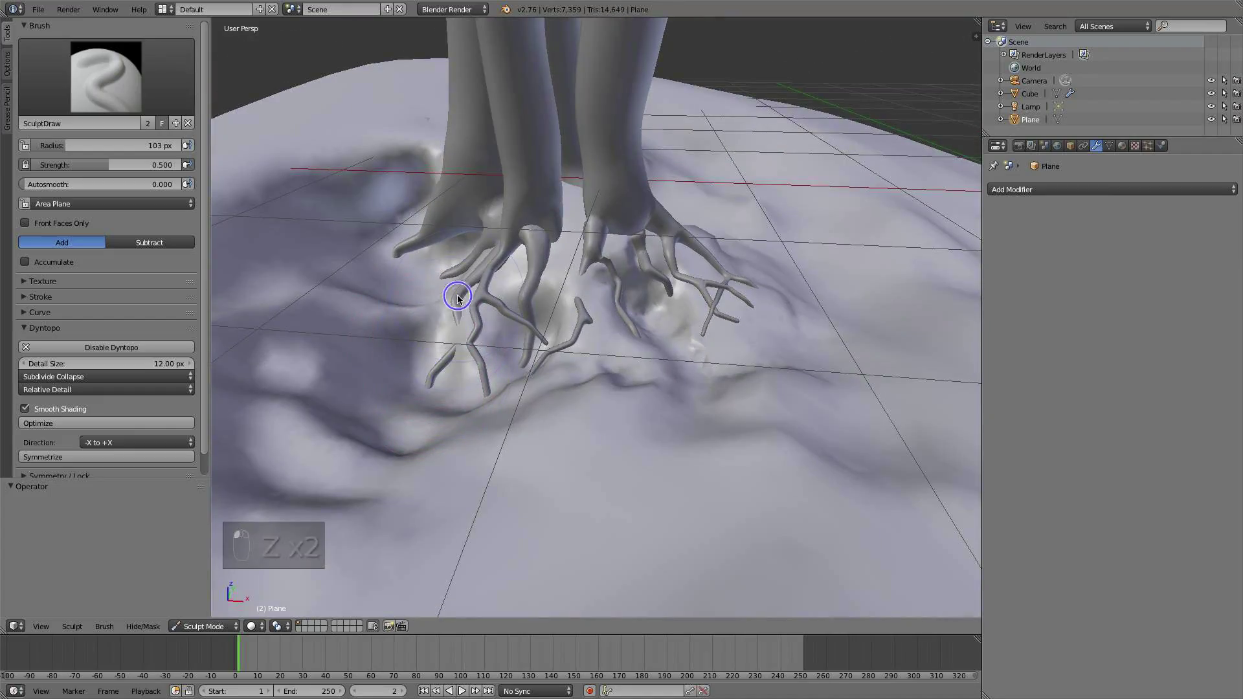
{"action": "mouse_move", "coordinate": [458, 298]}
{"action": "left_mouse_down"}
{"action": "mouse_move", "coordinate": [456, 389]}
{"action": "mouse_move", "coordinate": [430, 424]}
{"action": "left_mouse_up"}
{"action": "mouse_move", "coordinate": [567, 424]}
{"action": "left_mouse_down"}
{"action": "mouse_move", "coordinate": [467, 461]}
{"action": "mouse_move", "coordinate": [657, 418]}
{"action": "left_mouse_up"}
{"action": "mouse_move", "coordinate": [486, 457]}
{"action": "left_mouse_down"}
{"action": "mouse_move", "coordinate": [349, 352]}
{"action": "mouse_move", "coordinate": [392, 360]}
{"action": "left_mouse_up"}
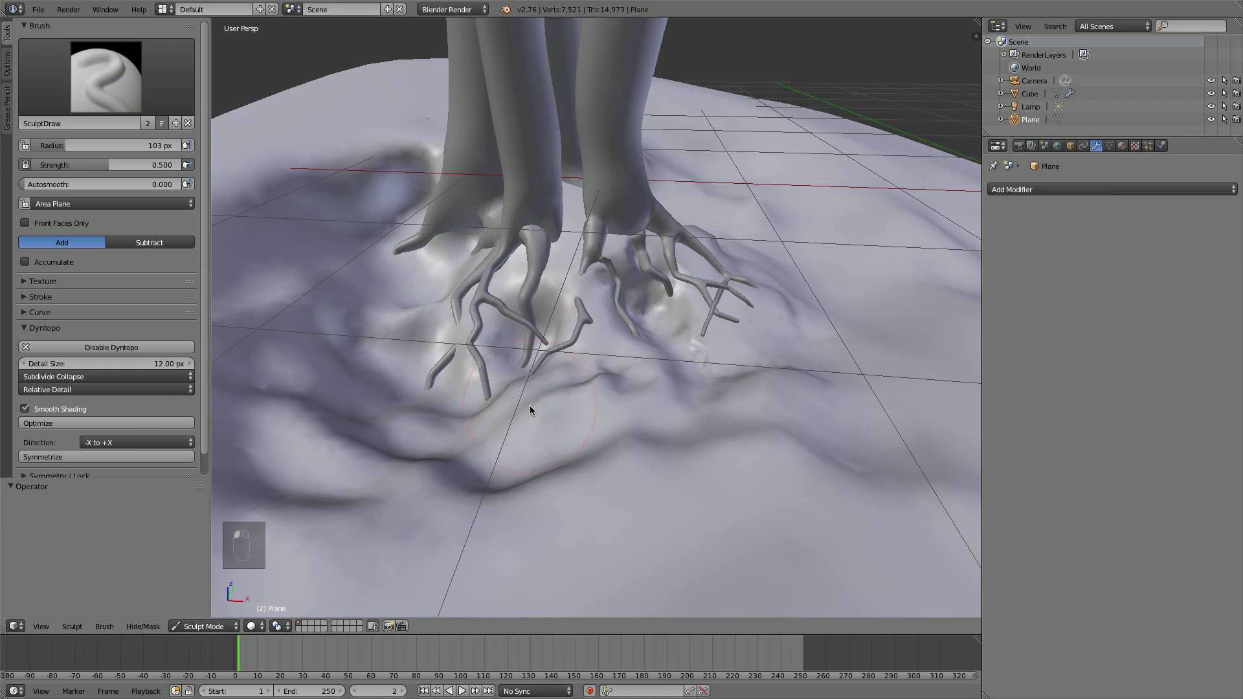
- Check the ground in the camera view and sculpt more relief into the foreground in front of the tree
{"action": "key", "text": "KP_0"}
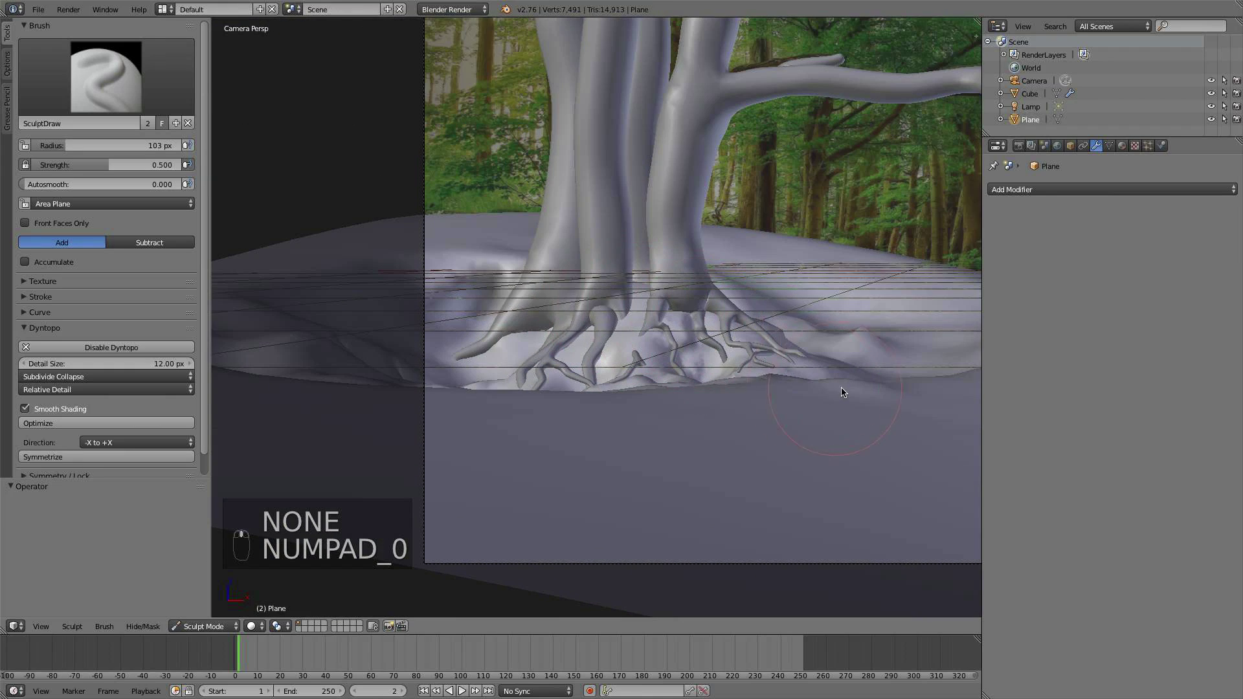
{"action": "key", "text": "KP_0"}
{"action": "mouse_move", "coordinate": [547, 422]}
{"action": "left_mouse_down"}
{"action": "mouse_move", "coordinate": [399, 471]}
{"action": "mouse_move", "coordinate": [586, 453]}
{"action": "mouse_move", "coordinate": [380, 497]}
{"action": "mouse_move", "coordinate": [455, 518]}
{"action": "mouse_move", "coordinate": [554, 511]}
{"action": "left_mouse_up"}
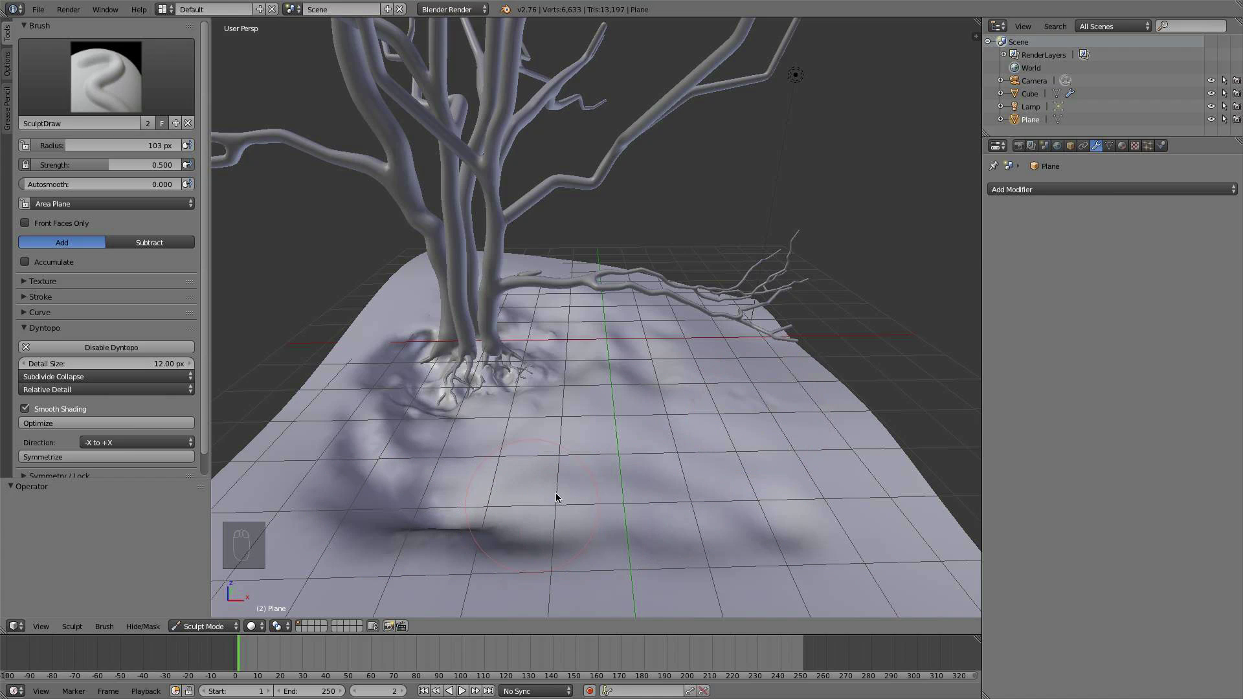
- Expand the sculpt symmetry settings and turn off X mirroring
{"action": "scroll", "coordinate": [99, 442], "scroll_direction": "down", "scroll_amount": 2}
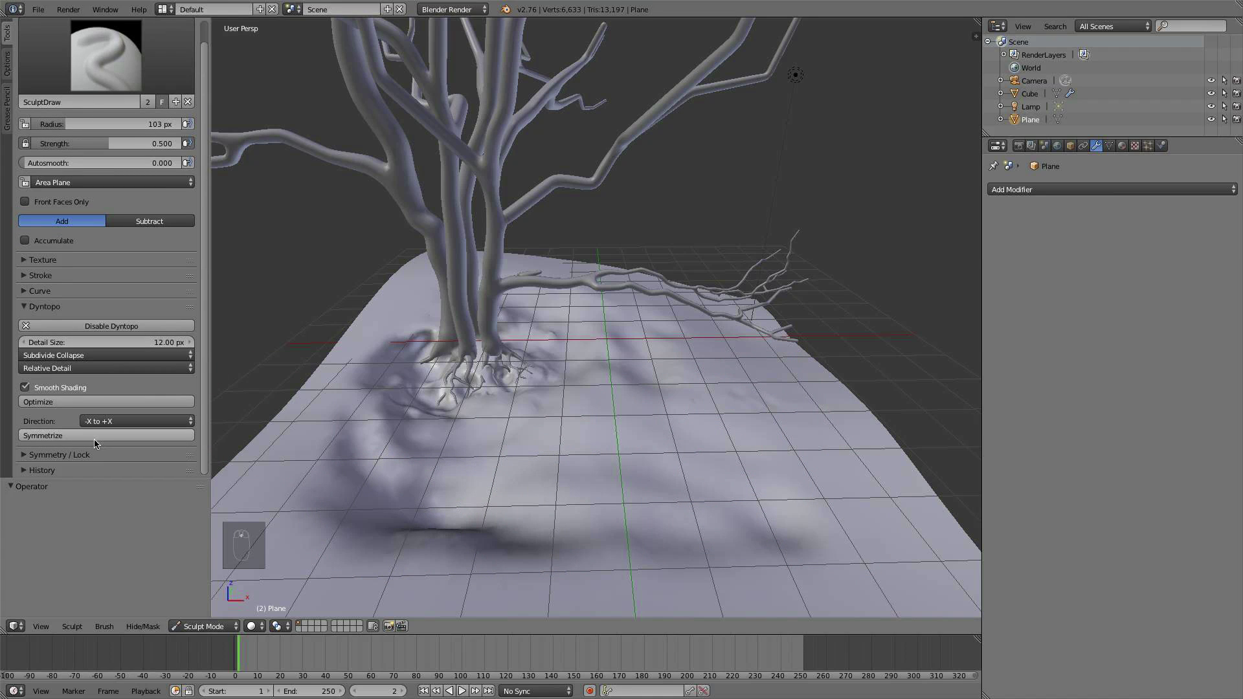
{"action": "left_click", "coordinate": [61, 456]}
{"action": "scroll", "coordinate": [133, 450], "scroll_direction": "down", "scroll_amount": 2}
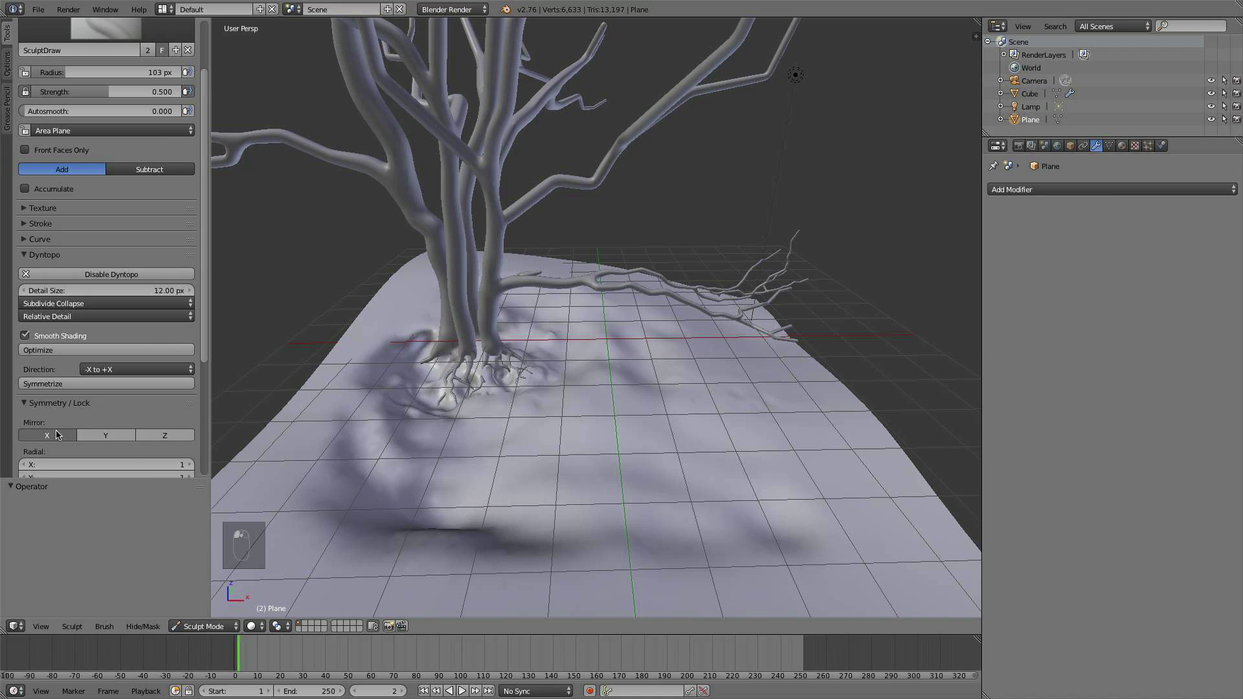
- Carve the step in the foreground and build up the ground on the outer trunk's side
{"action": "mouse_move", "coordinate": [386, 552]}
{"action": "left_mouse_down", "text": "ctrl"}
{"action": "mouse_move", "coordinate": [377, 541]}
{"action": "mouse_move", "coordinate": [466, 543]}
{"action": "left_mouse_up", "text": "ctrl"}
{"action": "middle_click_drag", "start_coordinate": [513, 595], "coordinate": [558, 559]}
{"action": "scroll", "coordinate": [389, 518], "scroll_direction": "up", "scroll_amount": 2}
{"action": "scroll", "coordinate": [389, 518], "scroll_direction": "down", "scroll_amount": 1}
{"action": "mouse_move", "coordinate": [319, 484]}
{"action": "left_mouse_down"}
{"action": "mouse_move", "coordinate": [275, 467]}
{"action": "mouse_move", "coordinate": [275, 446]}
{"action": "left_mouse_up"}
- Carve a series of uneven hollows into the ground beside and behind the outer trunk
{"action": "middle_click_drag", "start_coordinate": [275, 447], "coordinate": [408, 501]}
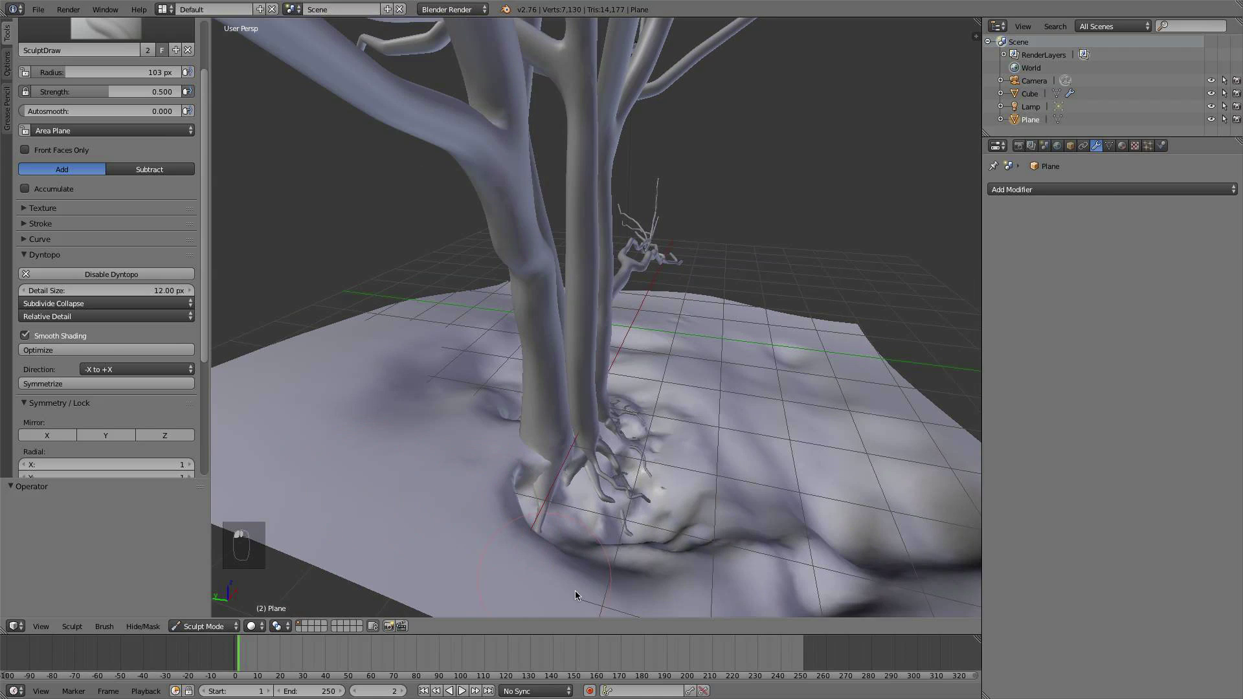
{"action": "mouse_move", "coordinate": [575, 591]}
{"action": "left_mouse_down", "text": "ctrl"}
{"action": "mouse_move", "coordinate": [439, 556]}
{"action": "mouse_move", "coordinate": [464, 536]}
{"action": "mouse_move", "coordinate": [422, 443]}
{"action": "mouse_move", "coordinate": [430, 424]}
{"action": "left_mouse_up", "text": "ctrl"}
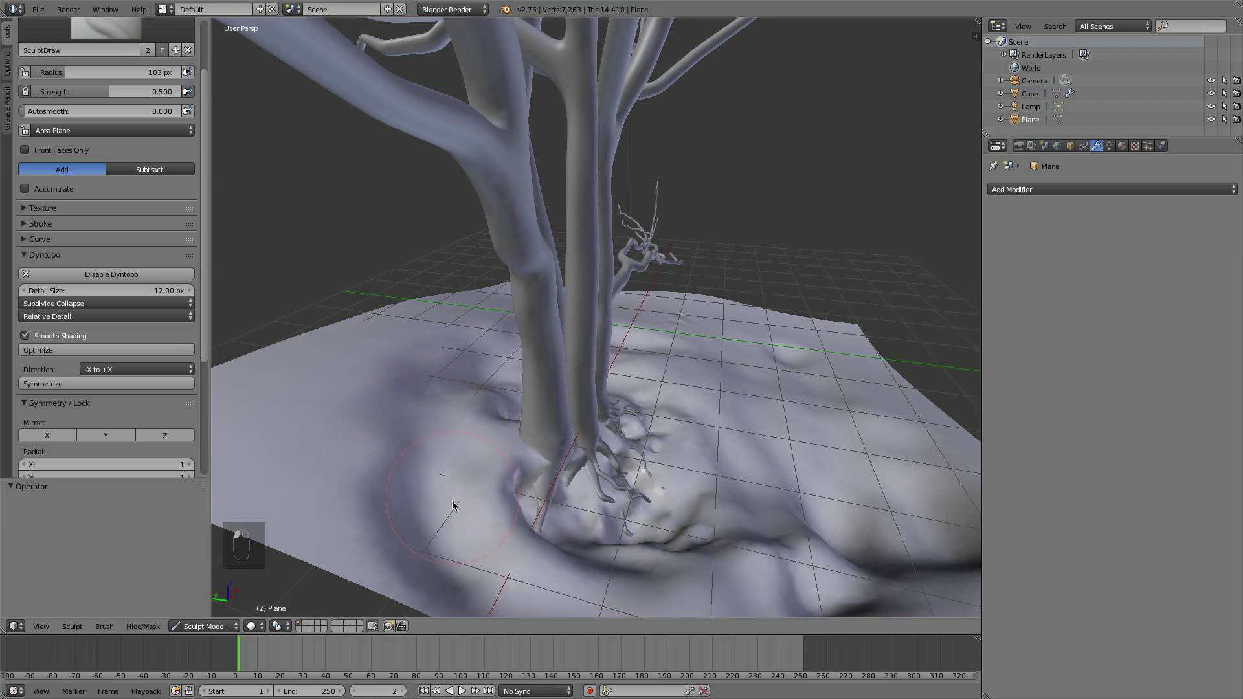
{"action": "left_click_drag", "start_coordinate": [453, 500], "coordinate": [474, 417], "text": "ctrl"}
{"action": "mouse_move", "coordinate": [463, 479]}
{"action": "left_mouse_down", "text": "ctrl"}
{"action": "mouse_move", "coordinate": [444, 412]}
{"action": "mouse_move", "coordinate": [472, 368]}
{"action": "left_mouse_up", "text": "ctrl"}
{"action": "mouse_move", "coordinate": [371, 444]}
{"action": "left_mouse_down", "text": "ctrl"}
{"action": "mouse_move", "coordinate": [330, 526]}
{"action": "mouse_move", "coordinate": [300, 522]}
{"action": "left_mouse_up", "text": "ctrl"}
{"action": "left_click_drag", "start_coordinate": [403, 389], "coordinate": [347, 507], "text": "ctrl"}
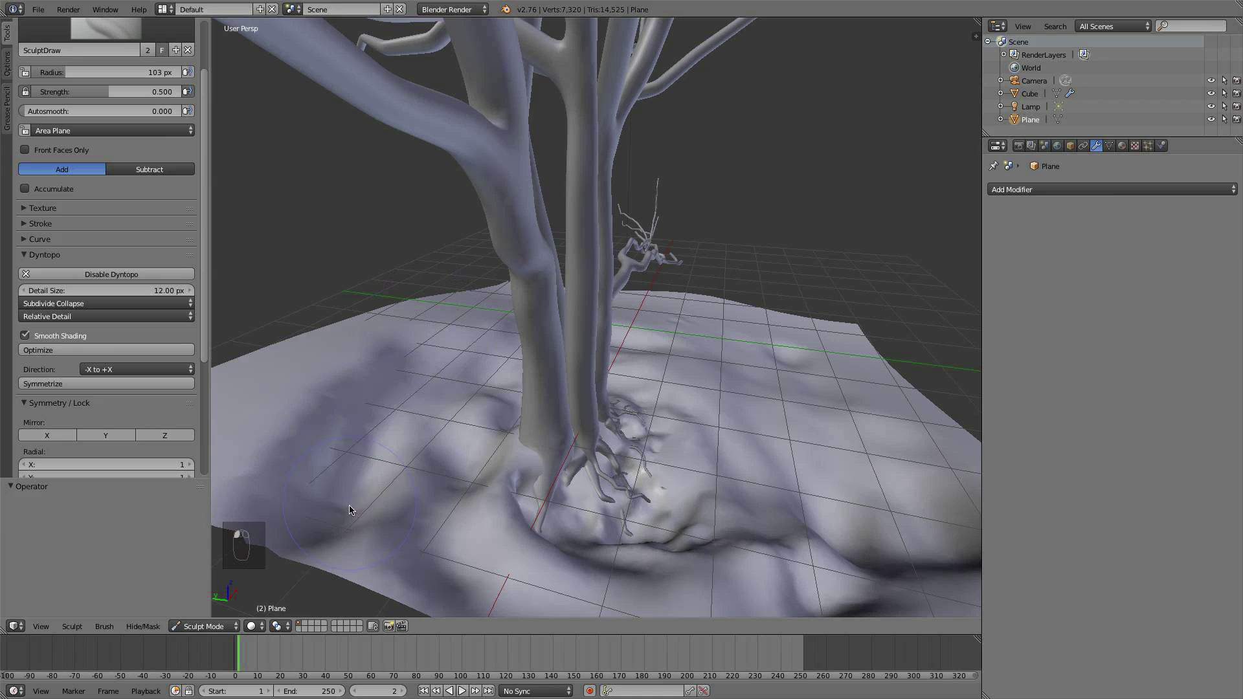
{"action": "left_click_drag", "start_coordinate": [445, 458], "coordinate": [391, 522], "text": "ctrl"}
- Roughen the terrain edge nearest the outer trunk and sculpt uneven mounds across the foreground
{"action": "scroll", "coordinate": [392, 518], "scroll_direction": "down", "scroll_amount": 3}
{"action": "middle_click_drag", "start_coordinate": [393, 454], "coordinate": [441, 334]}
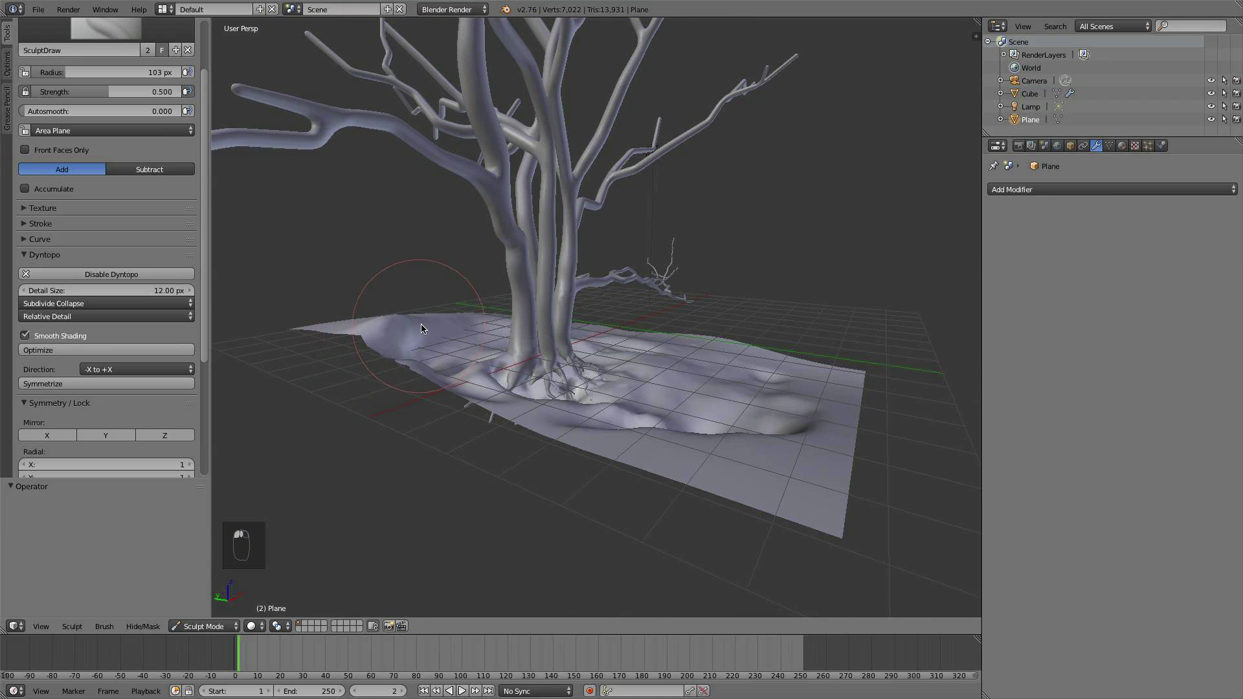
{"action": "left_click_drag", "start_coordinate": [432, 374], "coordinate": [445, 359]}
{"action": "middle_click_drag", "start_coordinate": [444, 359], "coordinate": [414, 410]}
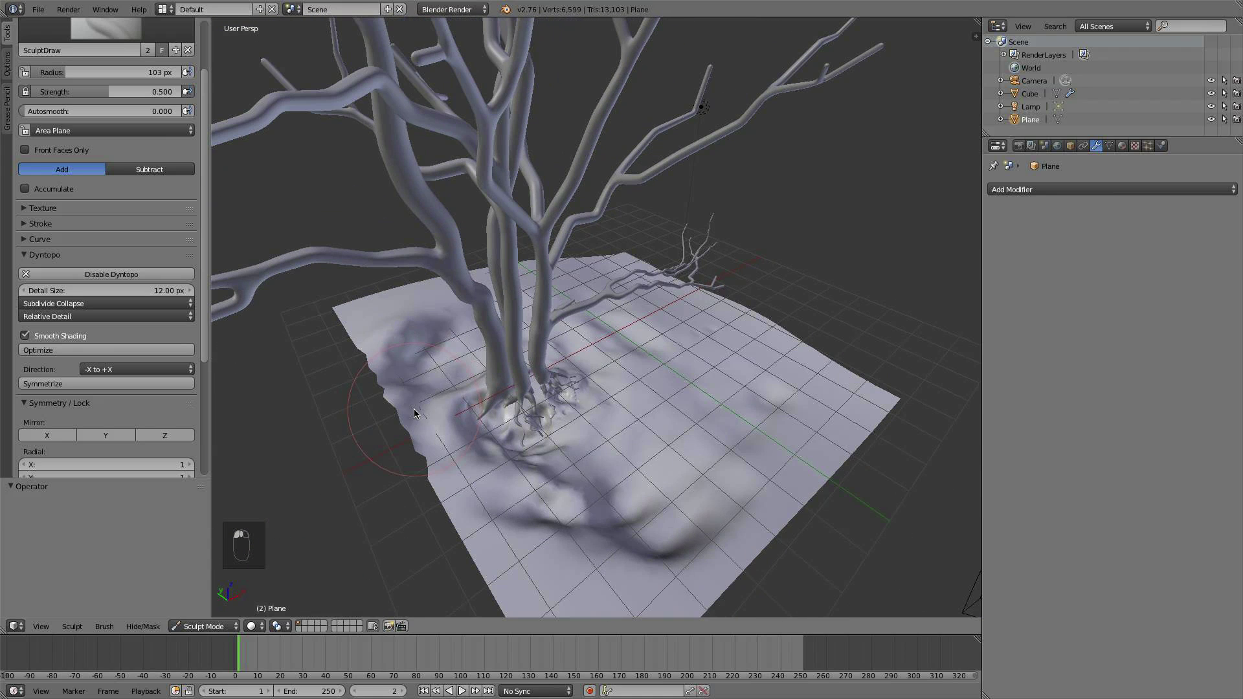
{"action": "mouse_move", "coordinate": [414, 410]}
{"action": "left_mouse_down"}
{"action": "mouse_move", "coordinate": [447, 366]}
{"action": "mouse_move", "coordinate": [428, 380]}
{"action": "left_mouse_up"}
{"action": "middle_click_drag", "start_coordinate": [465, 504], "coordinate": [419, 471]}
{"action": "mouse_move", "coordinate": [380, 396]}
{"action": "left_mouse_down"}
{"action": "mouse_move", "coordinate": [479, 434]}
{"action": "mouse_move", "coordinate": [518, 433]}
{"action": "left_mouse_up"}
{"action": "left_click_drag", "start_coordinate": [437, 416], "coordinate": [704, 417]}
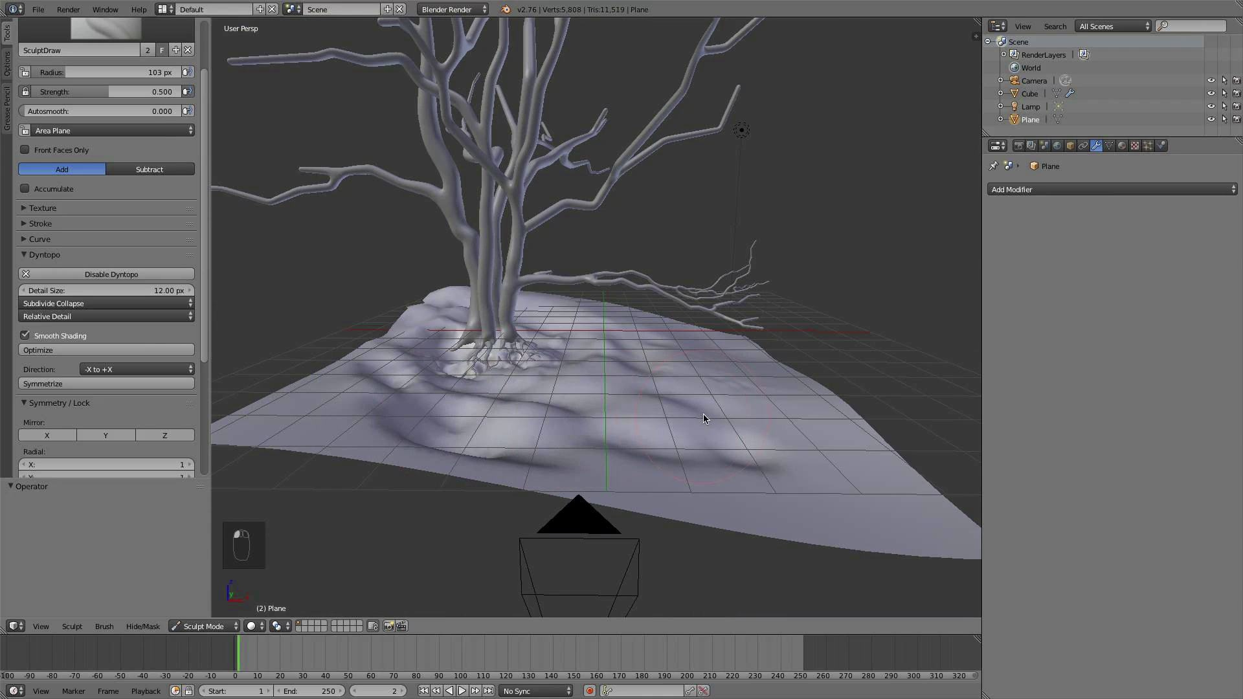
- Sculpt the ground around the roots of the trunk with the long low branch, and undo the last stroke
{"action": "scroll", "coordinate": [707, 443], "scroll_direction": "up", "scroll_amount": 4}
{"action": "middle_click_drag", "start_coordinate": [707, 443], "coordinate": [760, 437], "text": "shift"}
{"action": "scroll", "coordinate": [593, 437], "scroll_direction": "up", "scroll_amount": 2}
{"action": "scroll", "coordinate": [483, 461], "scroll_direction": "up", "scroll_amount": 3}
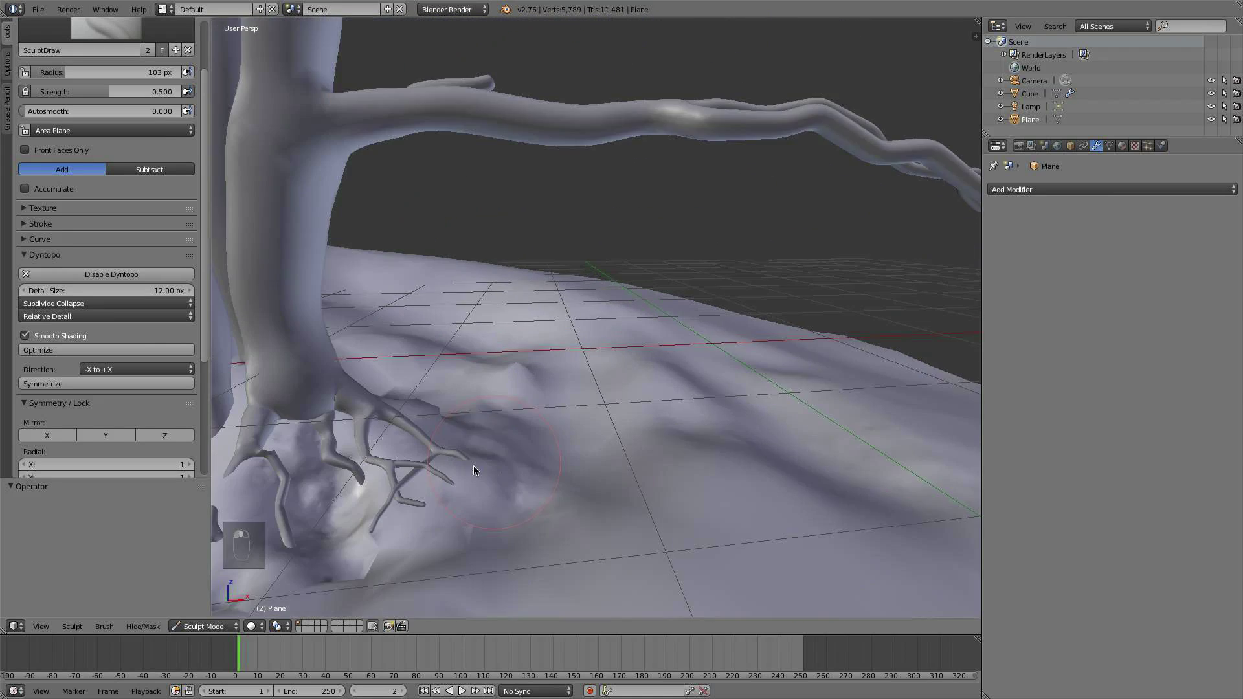
{"action": "middle_click_drag", "start_coordinate": [474, 467], "coordinate": [586, 401], "text": "shift"}
{"action": "middle_click_drag", "start_coordinate": [387, 430], "coordinate": [415, 429], "text": "shift"}
{"action": "mouse_move", "coordinate": [413, 421]}
{"action": "left_mouse_down"}
{"action": "mouse_move", "coordinate": [356, 413]}
{"action": "mouse_move", "coordinate": [370, 403]}
{"action": "left_mouse_up"}
{"action": "middle_click_drag", "start_coordinate": [506, 443], "coordinate": [503, 427], "text": "shift"}
{"action": "middle_click_drag", "start_coordinate": [395, 388], "coordinate": [405, 383]}
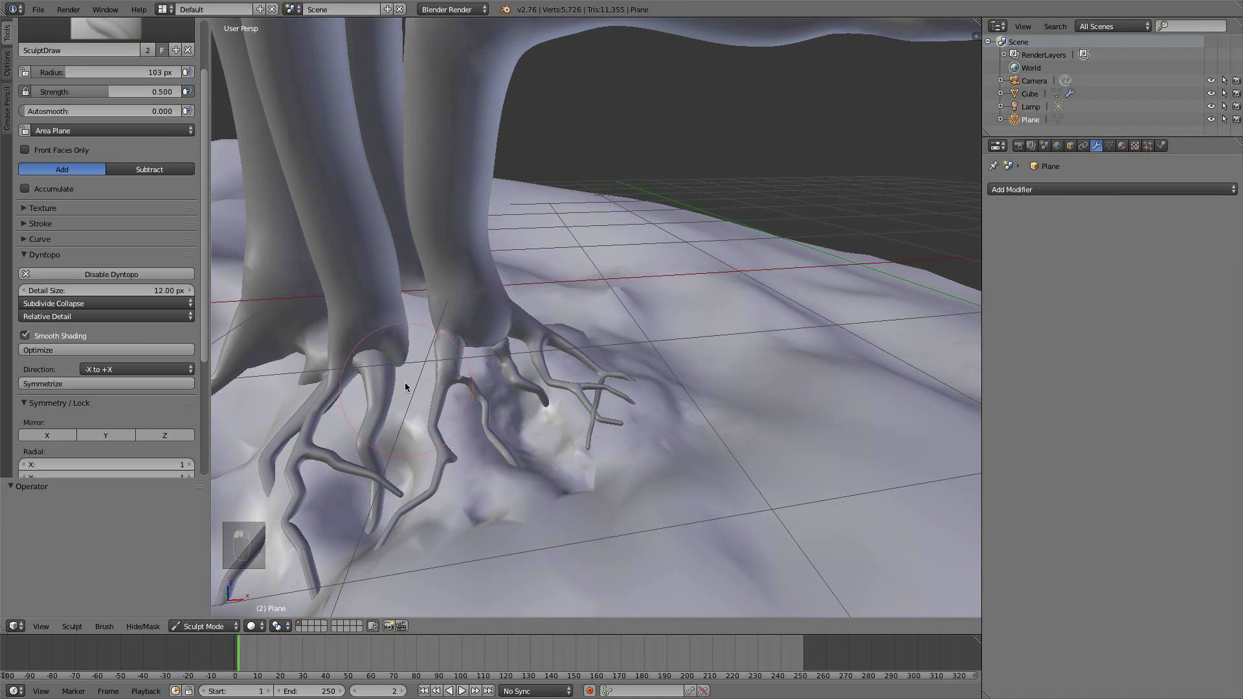
{"action": "mouse_move", "coordinate": [405, 383]}
{"action": "left_mouse_down"}
{"action": "mouse_move", "coordinate": [418, 342]}
{"action": "mouse_move", "coordinate": [467, 358]}
{"action": "left_mouse_up"}
{"action": "middle_click_drag", "start_coordinate": [588, 406], "coordinate": [410, 333]}
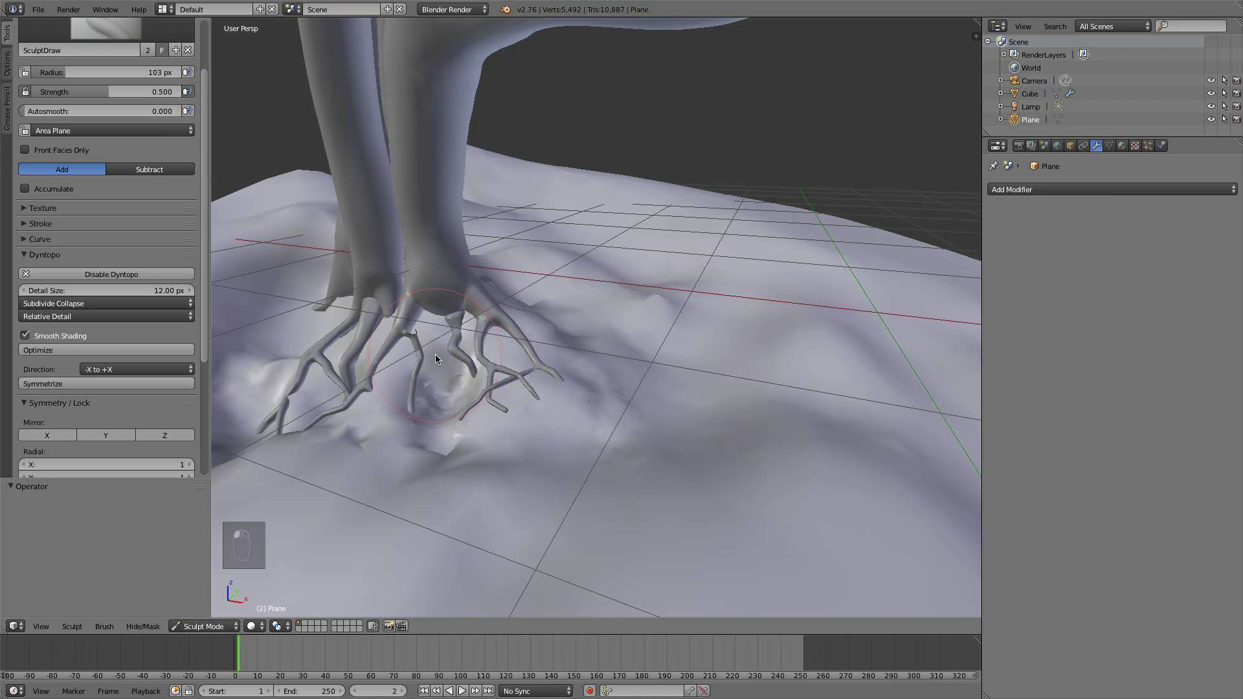
{"action": "key", "text": "ctrl+z"}
- Carve and build up the ground on the back side of the trunks, and undo the last stroke
{"action": "mouse_move", "coordinate": [457, 369]}
{"action": "middle_mouse_down"}
{"action": "mouse_move", "coordinate": [708, 395]}
{"action": "mouse_move", "coordinate": [602, 410]}
{"action": "mouse_move", "coordinate": [734, 266]}
{"action": "mouse_move", "coordinate": [670, 361]}
{"action": "middle_mouse_up"}
{"action": "scroll", "coordinate": [670, 361], "scroll_direction": "up", "scroll_amount": 2}
{"action": "left_click_drag", "start_coordinate": [649, 286], "coordinate": [629, 368], "text": "ctrl"}
{"action": "left_click_drag", "start_coordinate": [540, 347], "coordinate": [500, 377]}
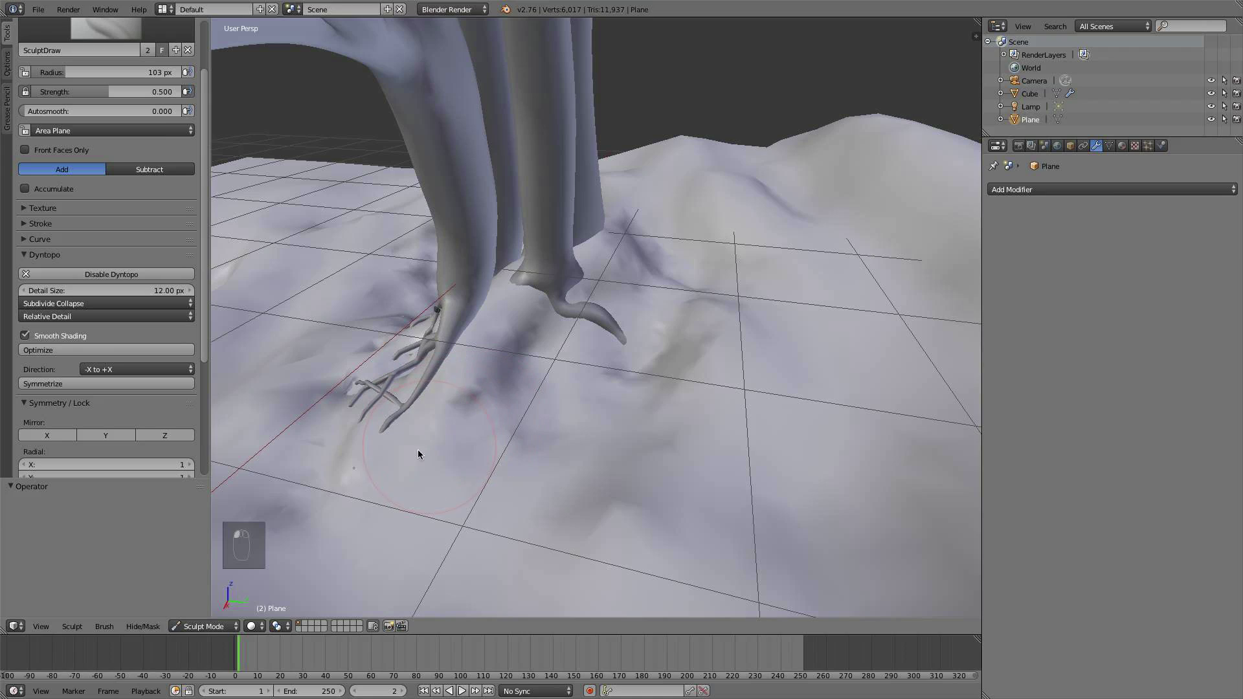
{"action": "middle_click_drag", "start_coordinate": [469, 465], "coordinate": [649, 389]}
{"action": "key", "text": "super+z"}
{"action": "scroll", "coordinate": [569, 414], "scroll_direction": "down", "scroll_amount": 4}
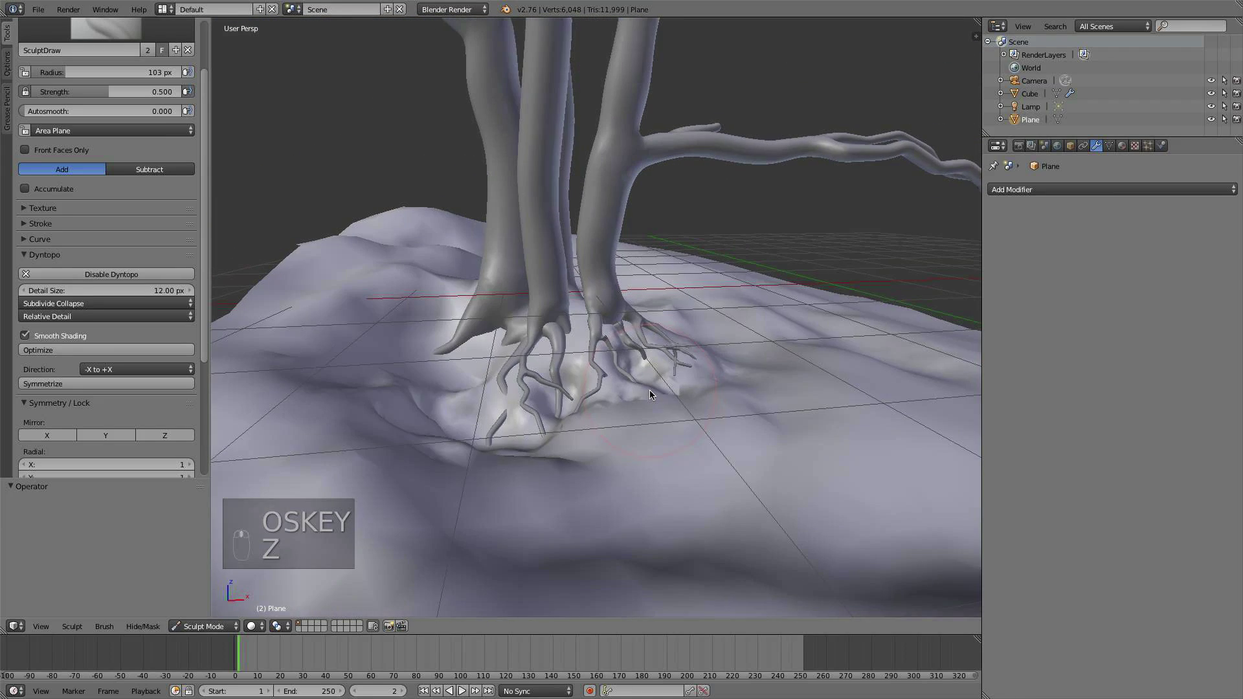
- Sculpt the slope in front of the outer trunk and the raised ground behind it
{"action": "scroll", "coordinate": [492, 405], "scroll_direction": "up", "scroll_amount": 1}
{"action": "middle_click_drag", "start_coordinate": [492, 406], "coordinate": [500, 410]}
{"action": "left_click_drag", "start_coordinate": [440, 447], "coordinate": [362, 420]}
{"action": "mouse_move", "coordinate": [414, 283]}
{"action": "left_mouse_down"}
{"action": "mouse_move", "coordinate": [324, 278]}
{"action": "mouse_move", "coordinate": [378, 227]}
{"action": "left_mouse_up"}
{"action": "scroll", "coordinate": [818, 408], "scroll_direction": "down", "scroll_amount": 3}
{"action": "middle_click_drag", "start_coordinate": [819, 408], "coordinate": [764, 398]}
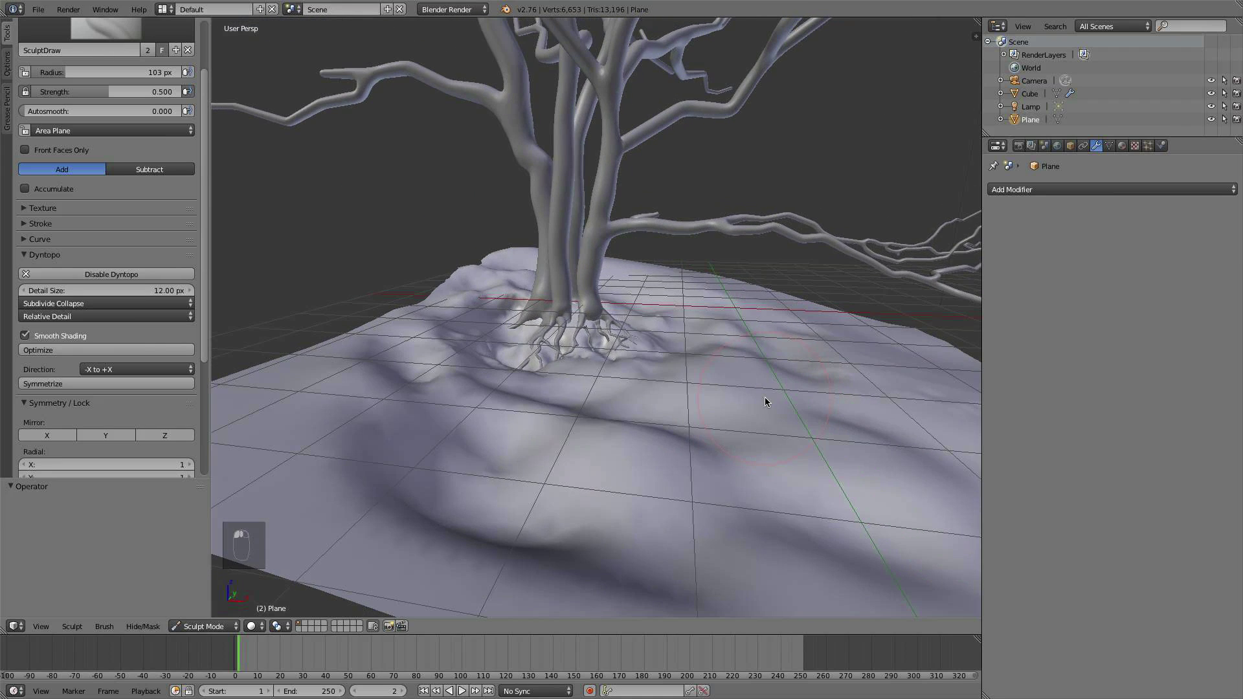
- Check the terrain from the camera and break up the foreground with additional bumps and dips
{"action": "key", "text": "KP_0"}
{"action": "mouse_move", "coordinate": [772, 437]}
{"action": "left_mouse_down"}
{"action": "mouse_move", "coordinate": [813, 444]}
{"action": "mouse_move", "coordinate": [732, 436]}
{"action": "left_mouse_up"}
{"action": "scroll", "coordinate": [699, 428], "scroll_direction": "down", "scroll_amount": 3}
{"action": "mouse_move", "coordinate": [763, 411]}
{"action": "middle_mouse_down"}
{"action": "mouse_move", "coordinate": [765, 454]}
{"action": "mouse_move", "coordinate": [777, 415]}
{"action": "middle_mouse_up"}
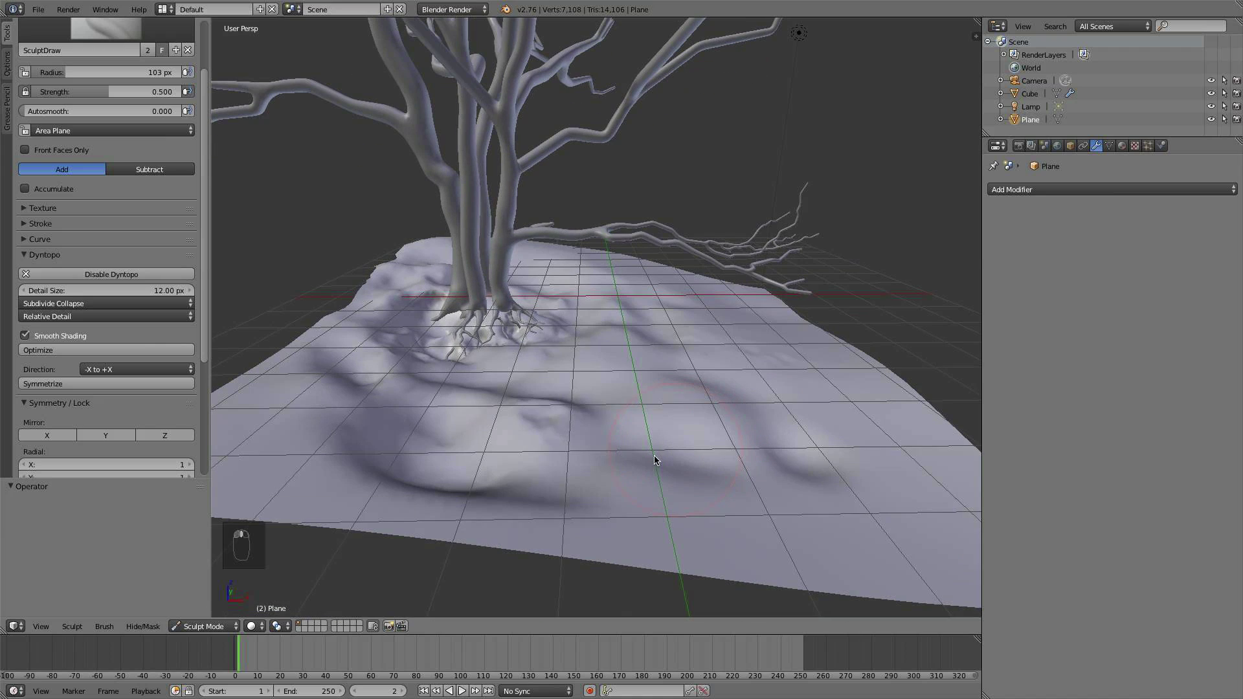
{"action": "mouse_move", "coordinate": [551, 422]}
{"action": "left_mouse_down"}
{"action": "mouse_move", "coordinate": [565, 414]}
{"action": "mouse_move", "coordinate": [548, 417]}
{"action": "left_mouse_up"}
{"action": "mouse_move", "coordinate": [654, 418]}
{"action": "left_mouse_down"}
{"action": "mouse_move", "coordinate": [684, 408]}
{"action": "mouse_move", "coordinate": [769, 466]}
{"action": "left_mouse_up"}
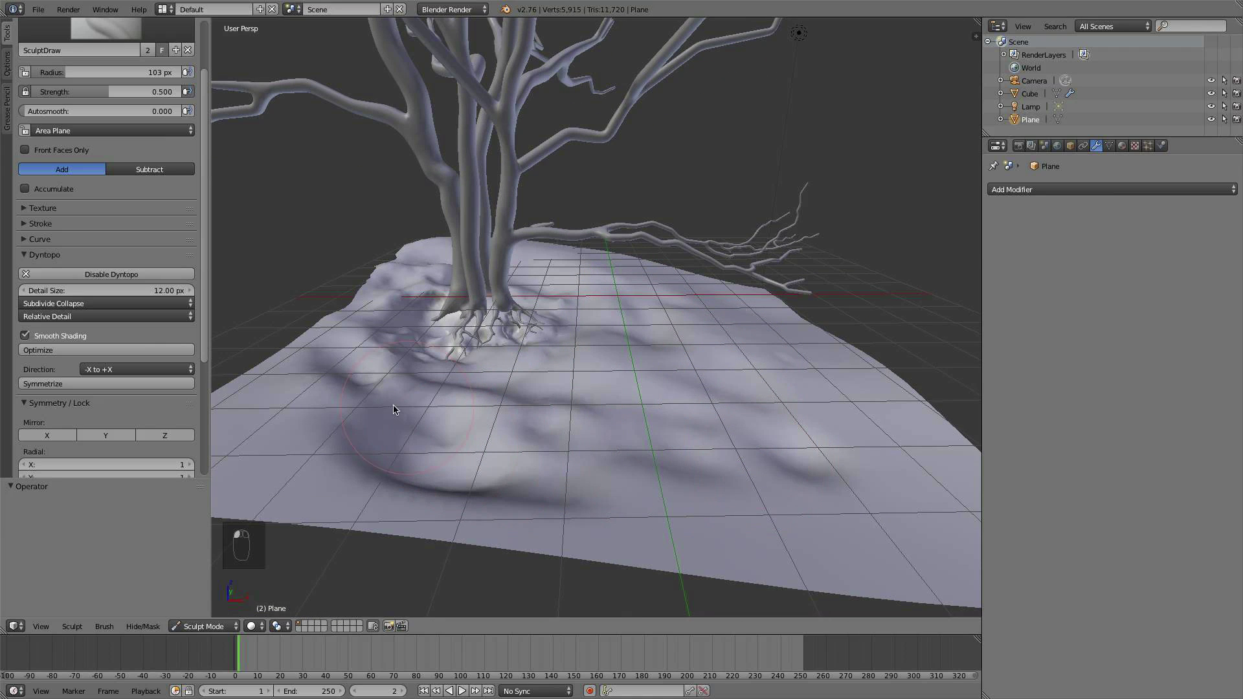
- Sculpt from the foreground mound up to the outer trunk, and undo the last three strokes
{"action": "mouse_move", "coordinate": [394, 410]}
{"action": "left_mouse_down"}
{"action": "mouse_move", "coordinate": [319, 404]}
{"action": "mouse_move", "coordinate": [378, 376]}
{"action": "mouse_move", "coordinate": [356, 344]}
{"action": "mouse_move", "coordinate": [388, 296]}
{"action": "mouse_move", "coordinate": [417, 285]}
{"action": "left_mouse_up"}
{"action": "key", "text": "super+z"}
{"action": "key", "text": "super+z"}
{"action": "key", "text": "super+z"}
- Sculpt small bumps beside the outer trunk's roots and along the ridge crossing the foreground
{"action": "scroll", "coordinate": [416, 294], "scroll_direction": "up", "scroll_amount": 2}
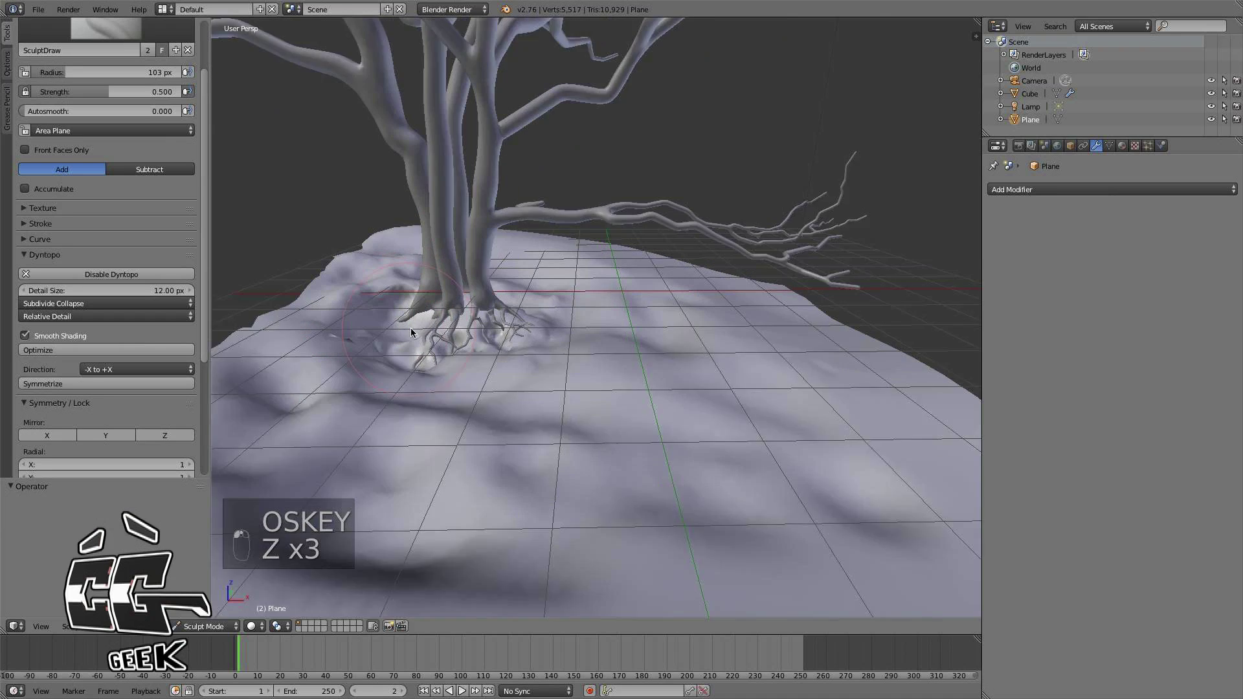
{"action": "middle_click_drag", "start_coordinate": [282, 274], "coordinate": [316, 286], "text": "shift"}
{"action": "scroll", "coordinate": [317, 286], "scroll_direction": "up", "scroll_amount": 1}
{"action": "mouse_move", "coordinate": [317, 286]}
{"action": "left_mouse_down"}
{"action": "mouse_move", "coordinate": [339, 268]}
{"action": "mouse_move", "coordinate": [291, 274]}
{"action": "mouse_move", "coordinate": [353, 307]}
{"action": "left_mouse_up"}
{"action": "scroll", "coordinate": [625, 330], "scroll_direction": "down", "scroll_amount": 1}
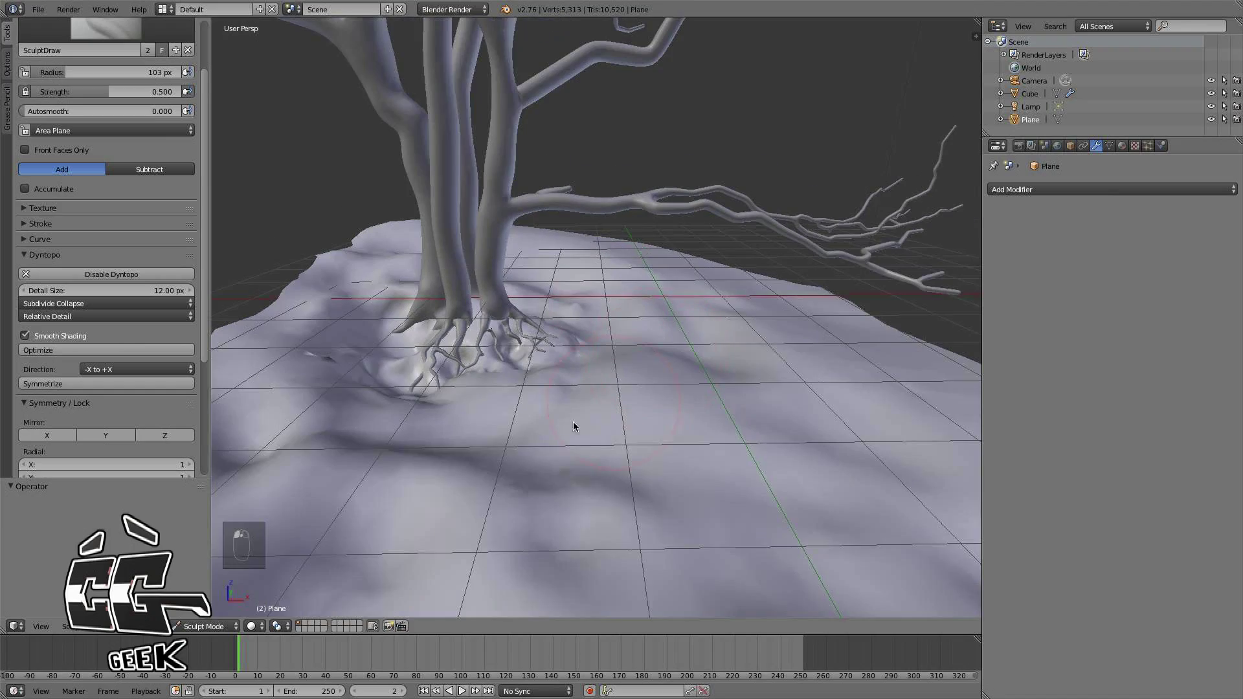
{"action": "middle_click_drag", "start_coordinate": [575, 427], "coordinate": [612, 409], "text": "shift"}
{"action": "mouse_move", "coordinate": [731, 348]}
{"action": "left_mouse_down"}
{"action": "mouse_move", "coordinate": [599, 384]}
{"action": "mouse_move", "coordinate": [496, 384]}
{"action": "mouse_move", "coordinate": [423, 457]}
{"action": "left_mouse_up"}
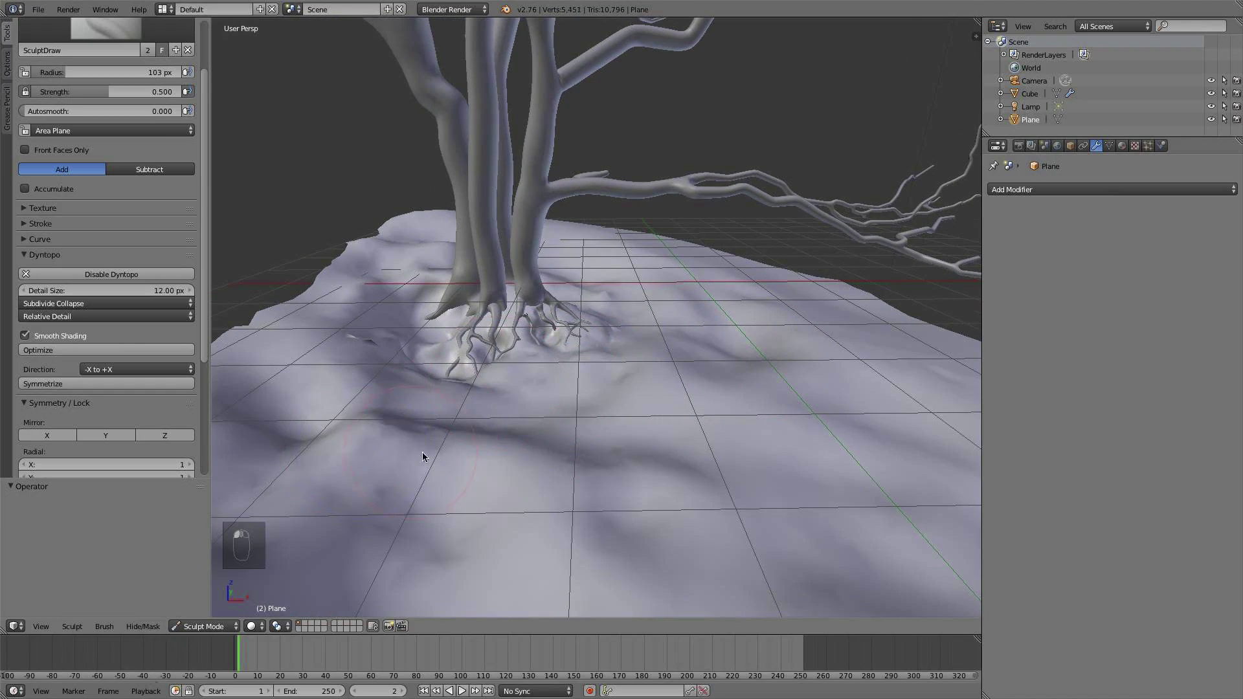
{"action": "scroll", "coordinate": [528, 468], "scroll_direction": "down", "scroll_amount": 4}
{"action": "middle_click_drag", "start_coordinate": [637, 471], "coordinate": [628, 435]}
{"action": "scroll", "coordinate": [622, 451], "scroll_direction": "up", "scroll_amount": 1}
{"action": "scroll", "coordinate": [629, 436], "scroll_direction": "up", "scroll_amount": 1}
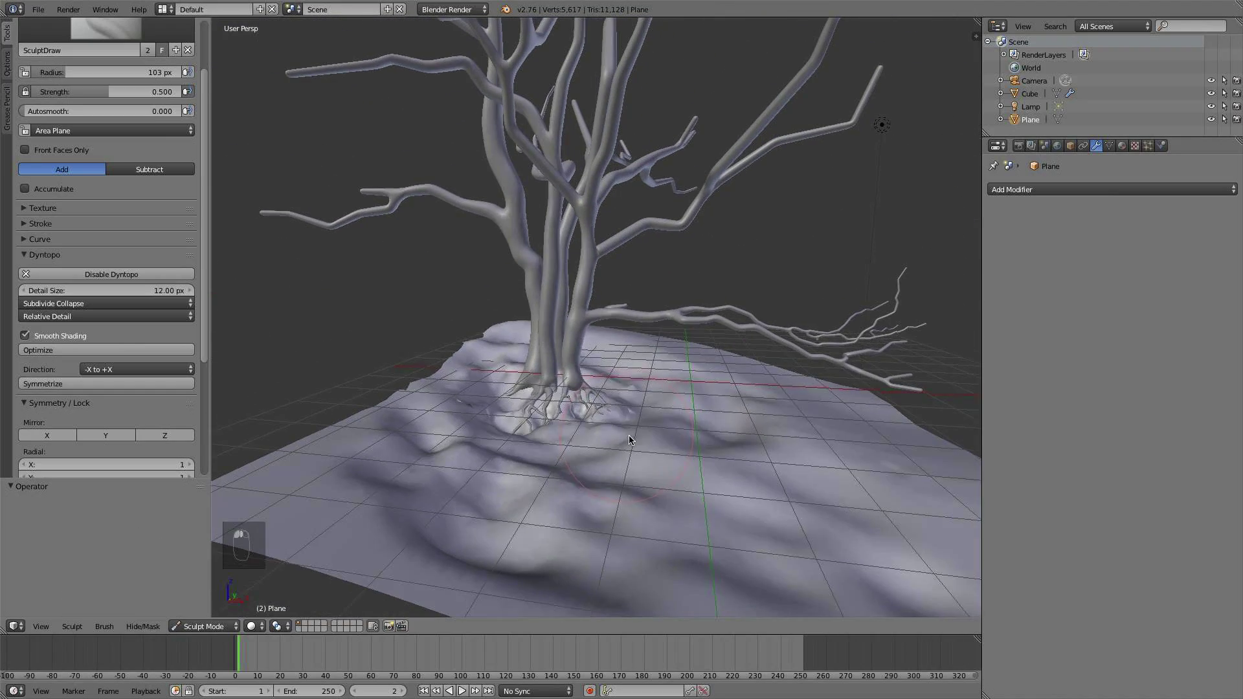